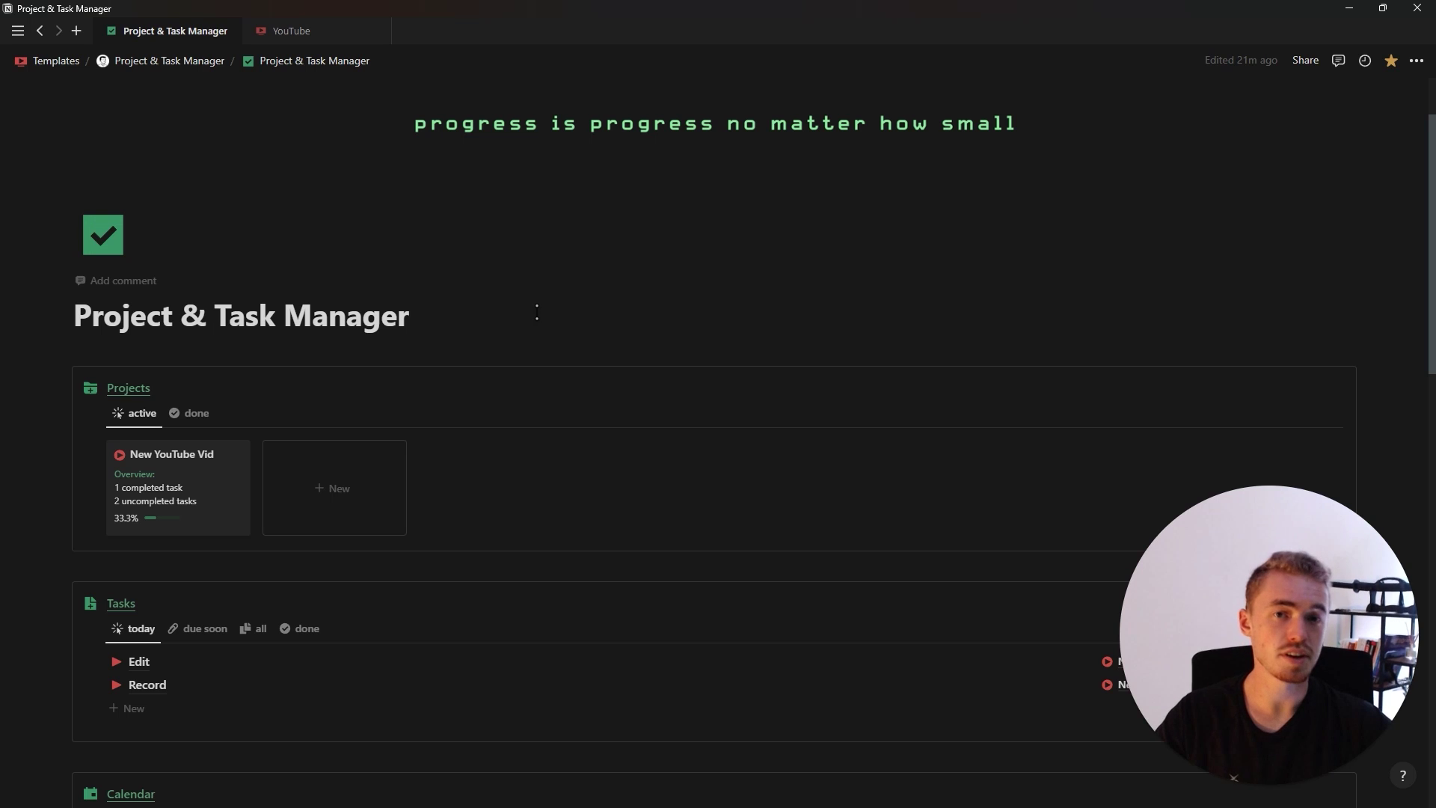
Look over the finished dashboard's project, task and calendar sections, switching the calendar to its projects view
{"action": "scroll", "coordinate": [537, 312], "scroll_direction": "down", "scroll_amount": 3}
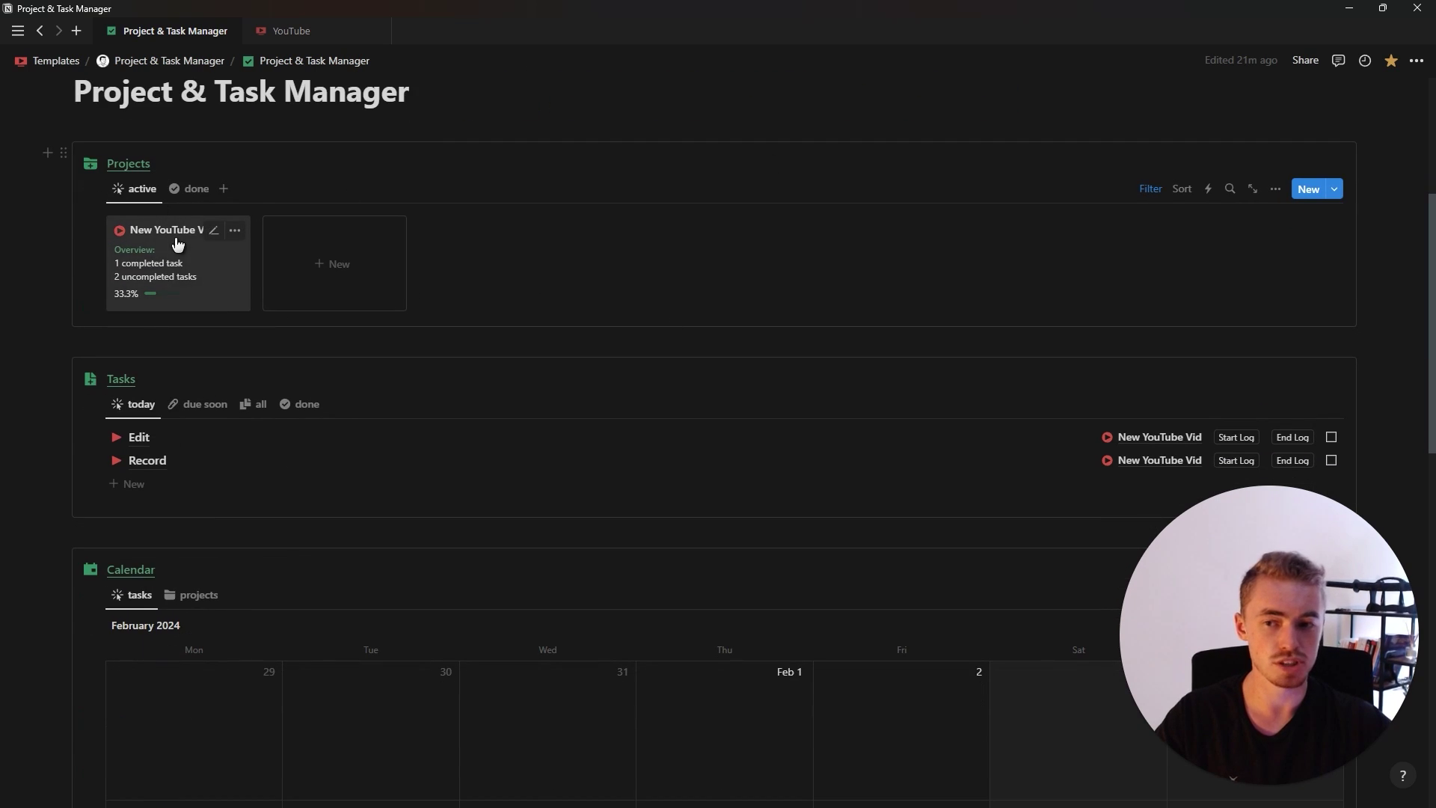
{"action": "scroll", "coordinate": [353, 463], "scroll_direction": "down", "scroll_amount": 12}
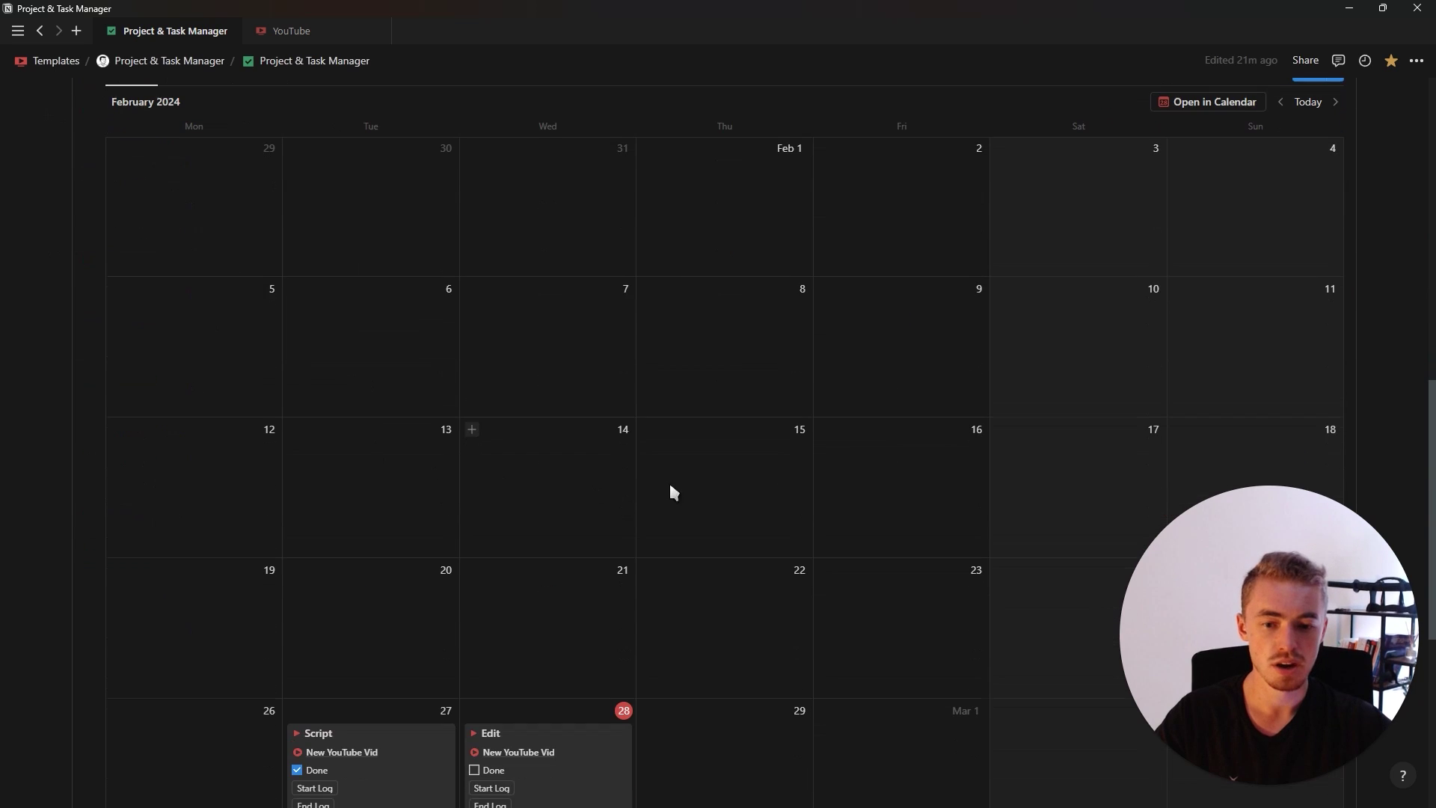
{"action": "scroll", "coordinate": [282, 442], "scroll_direction": "up", "scroll_amount": 6}
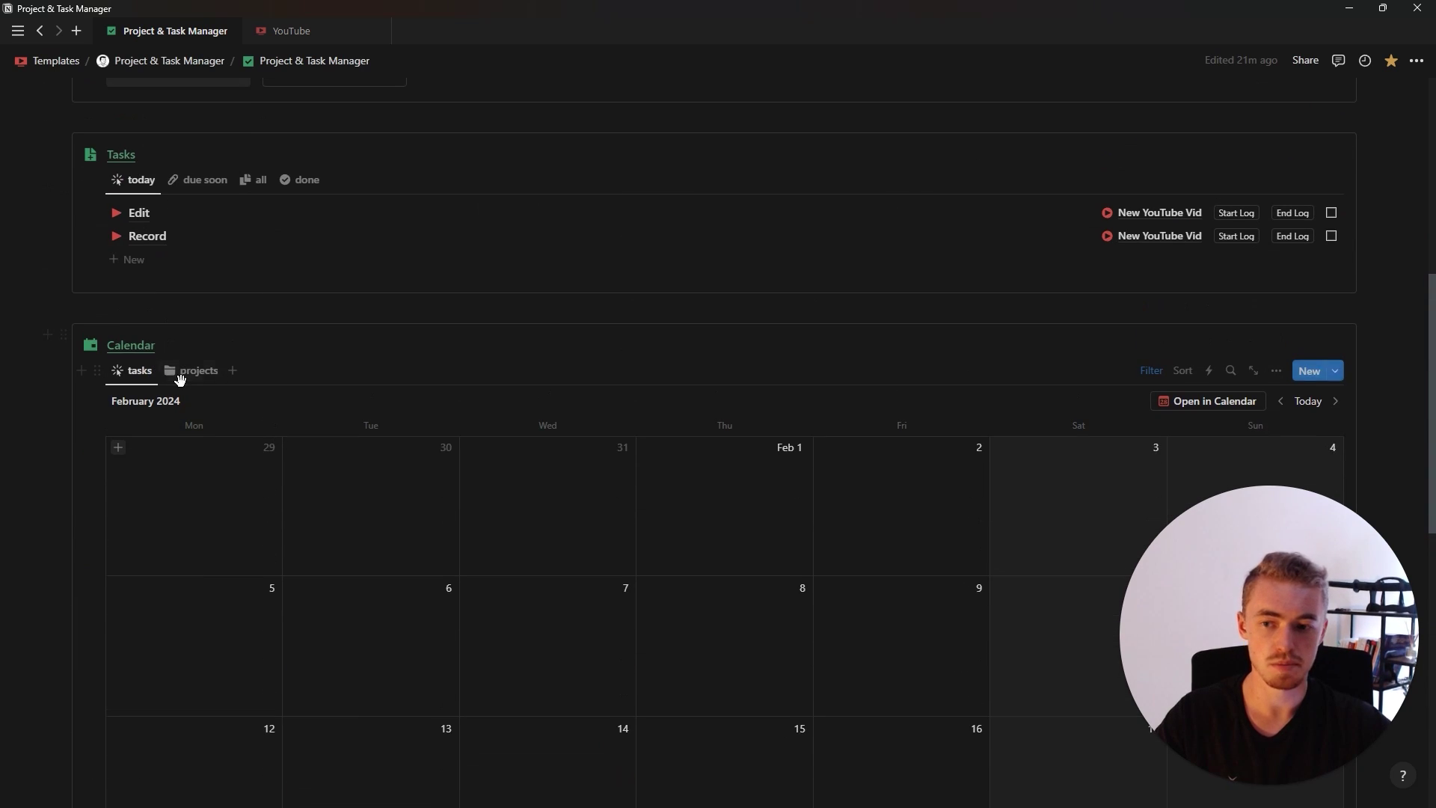
{"action": "left_click", "coordinate": [183, 375]}
{"action": "scroll", "coordinate": [521, 469], "scroll_direction": "down", "scroll_amount": 1}
{"action": "scroll", "coordinate": [521, 469], "scroll_direction": "up", "scroll_amount": 3}
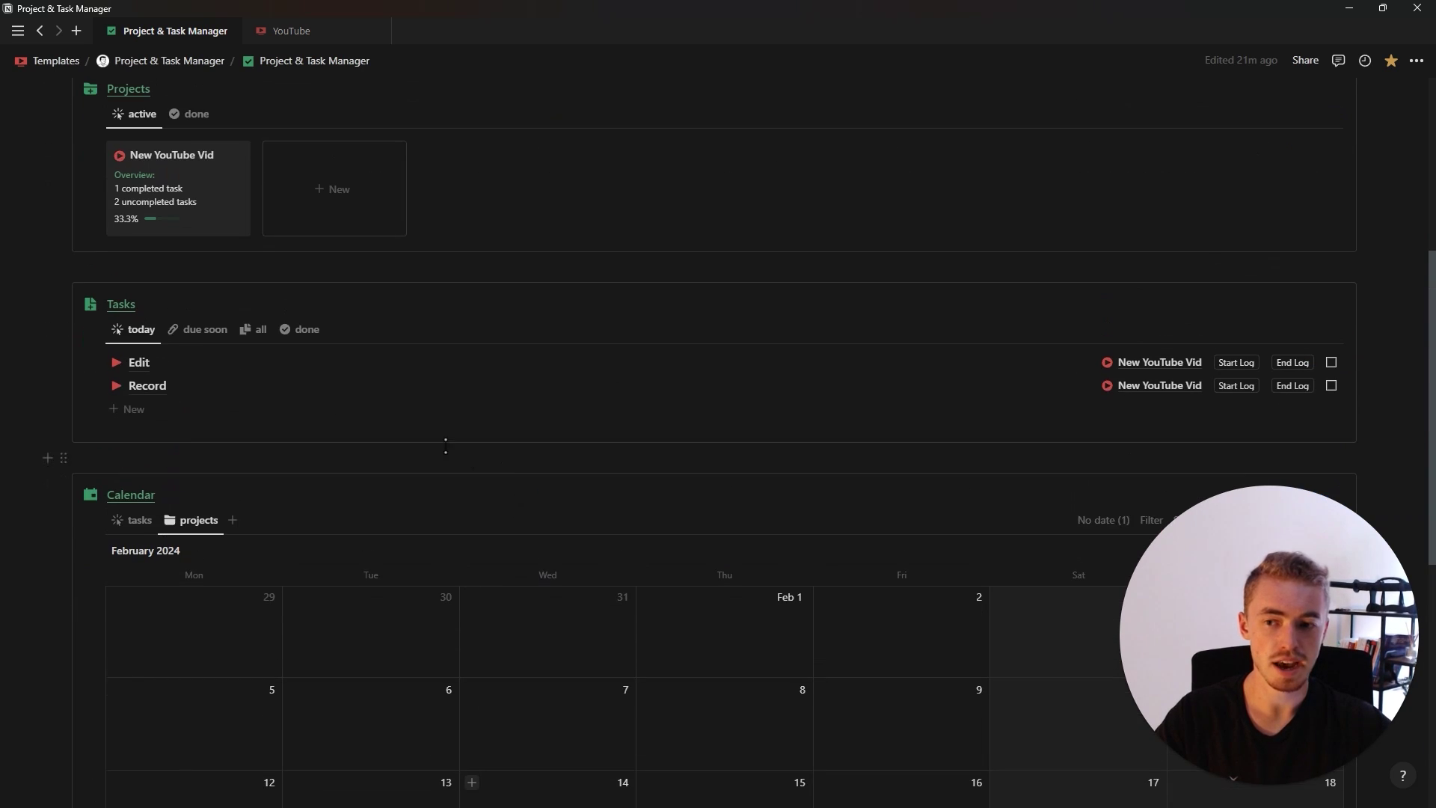
End the time log of the Record task in today's task list and review the dashboard
{"action": "left_click", "coordinate": [1293, 385]}
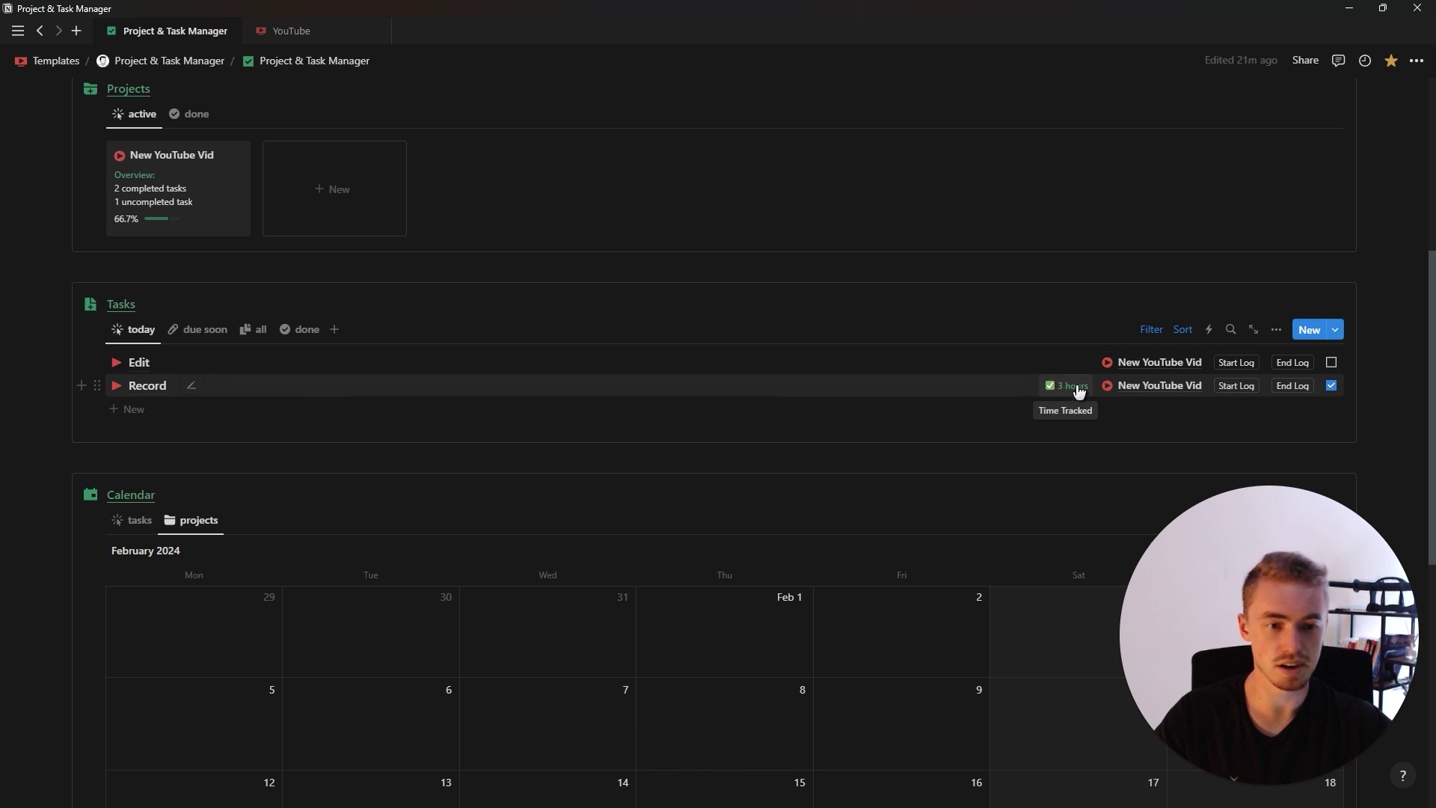
{"action": "scroll", "coordinate": [262, 329], "scroll_direction": "up", "scroll_amount": 1}
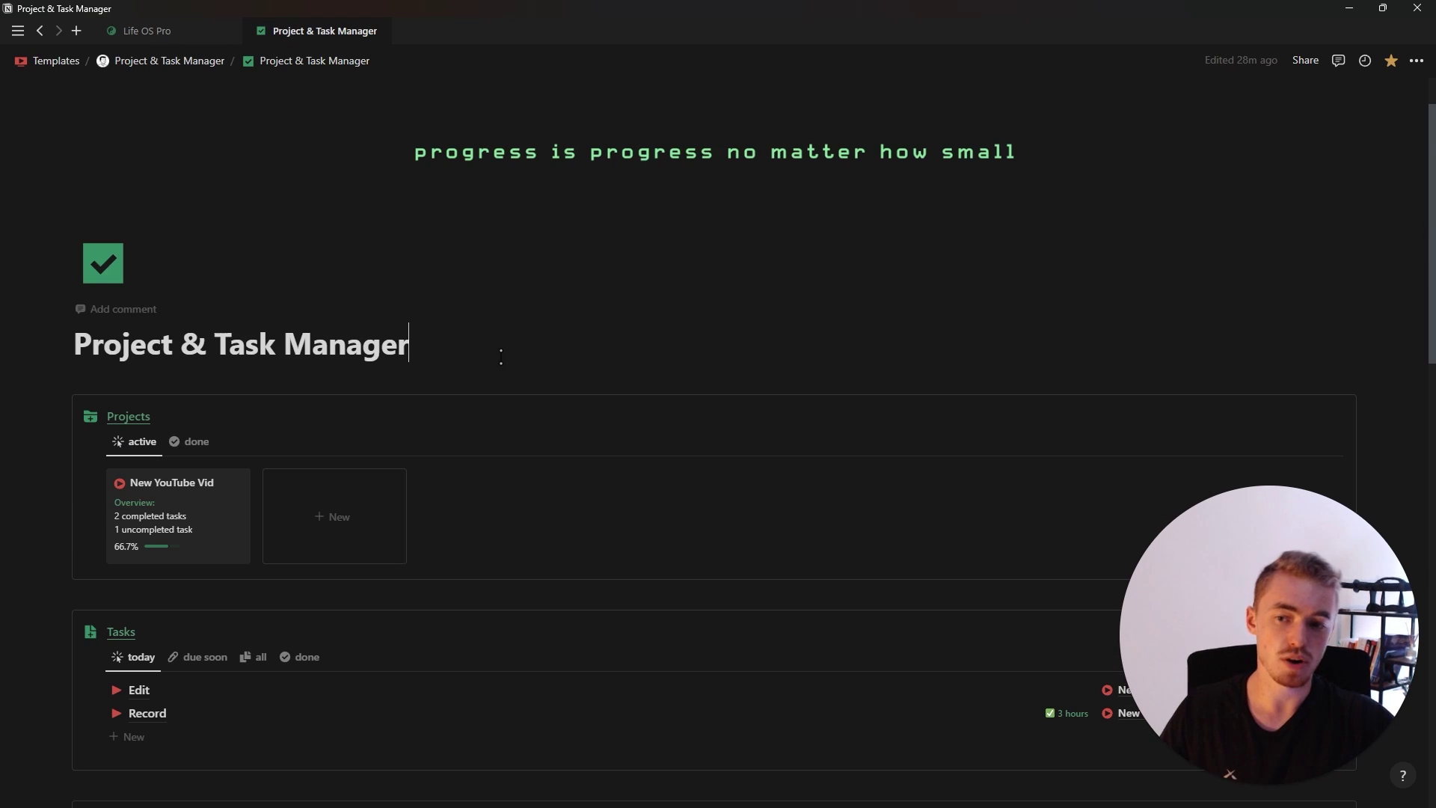
{"action": "scroll", "coordinate": [501, 357], "scroll_direction": "down", "scroll_amount": 8}
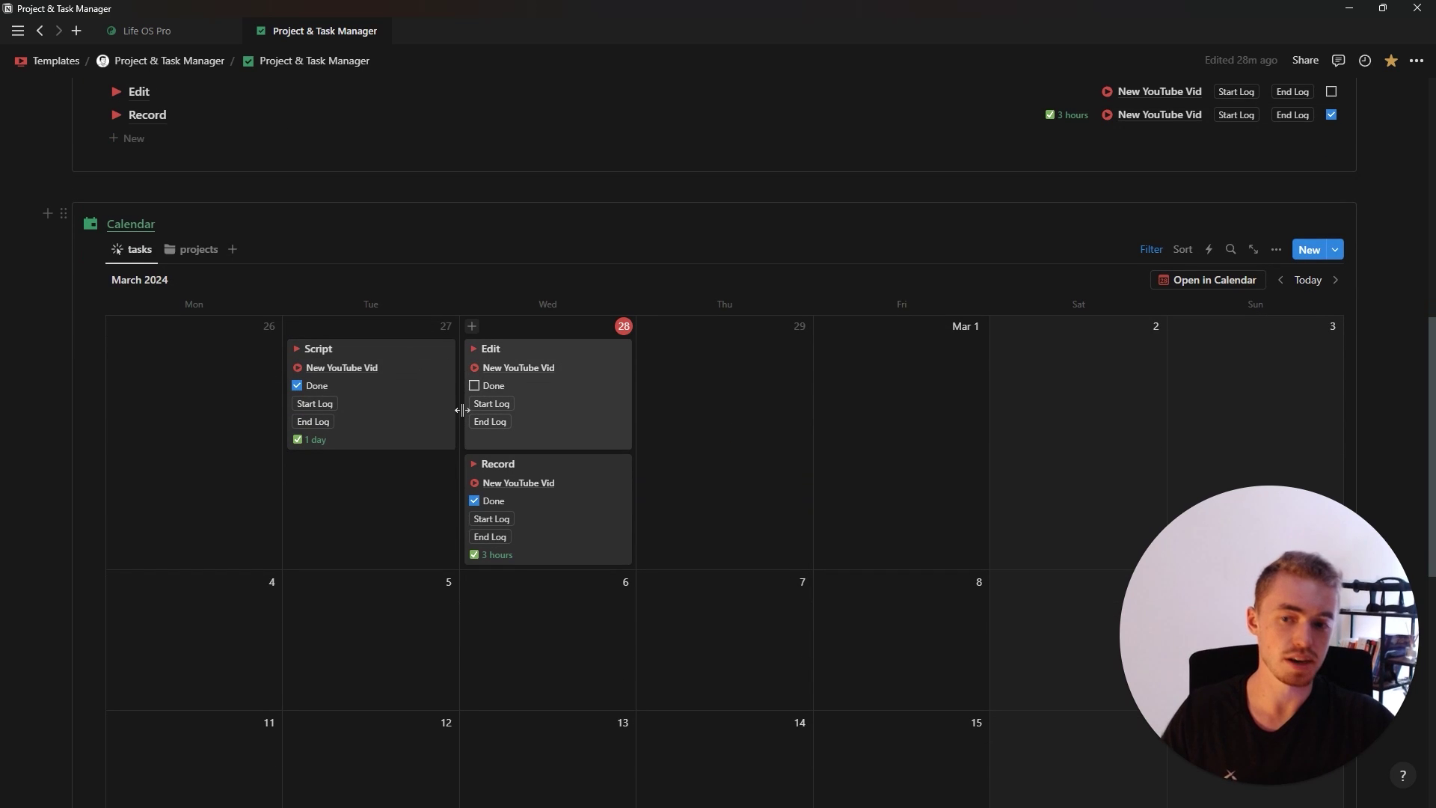
{"action": "scroll", "coordinate": [463, 410], "scroll_direction": "up", "scroll_amount": 8}
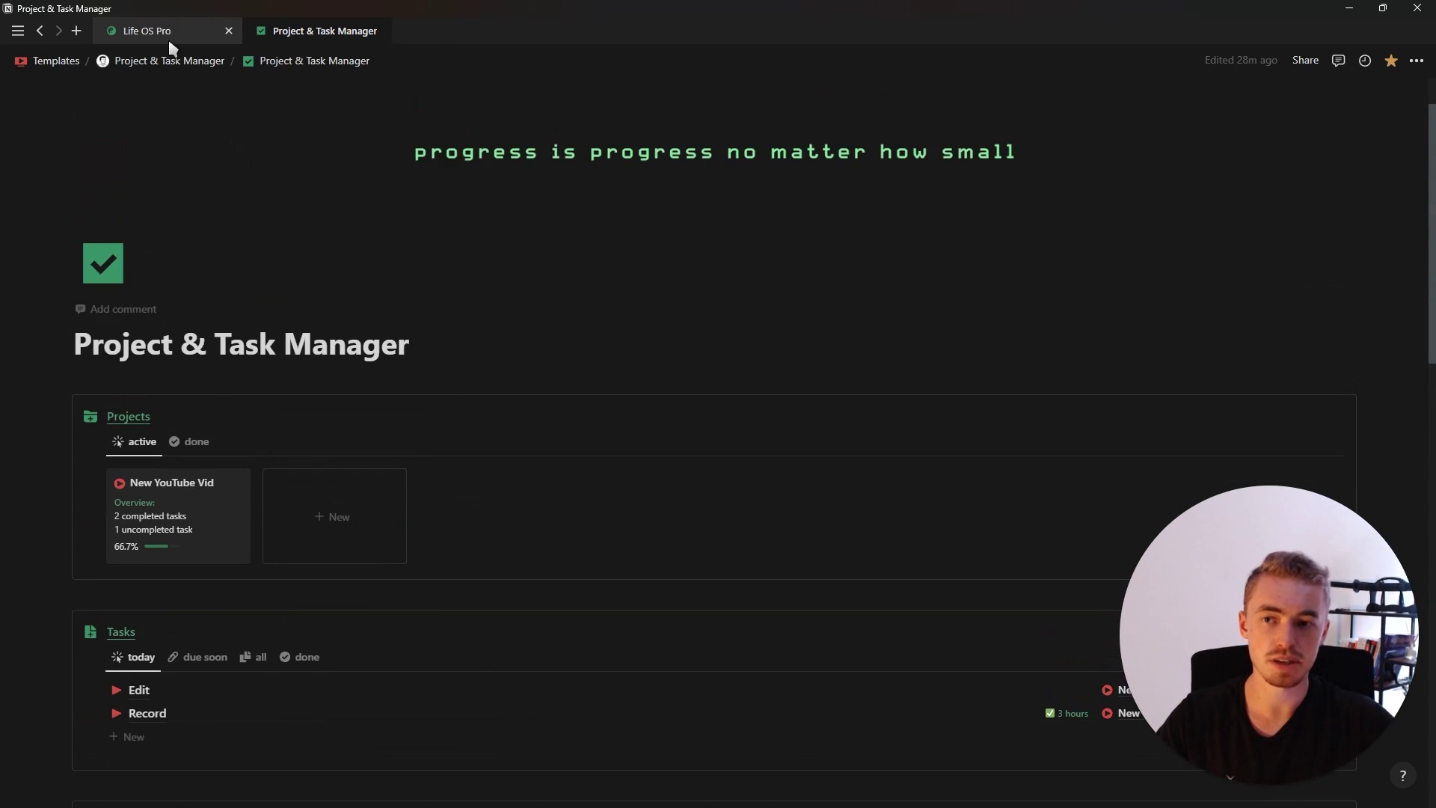
Examine the Life OS Pro page, expanding the Library, Personal and Business groups under Areas, and return to the Project & Task Manager page
{"action": "left_click", "coordinate": [161, 33]}
{"action": "scroll", "coordinate": [599, 412], "scroll_direction": "down", "scroll_amount": 11}
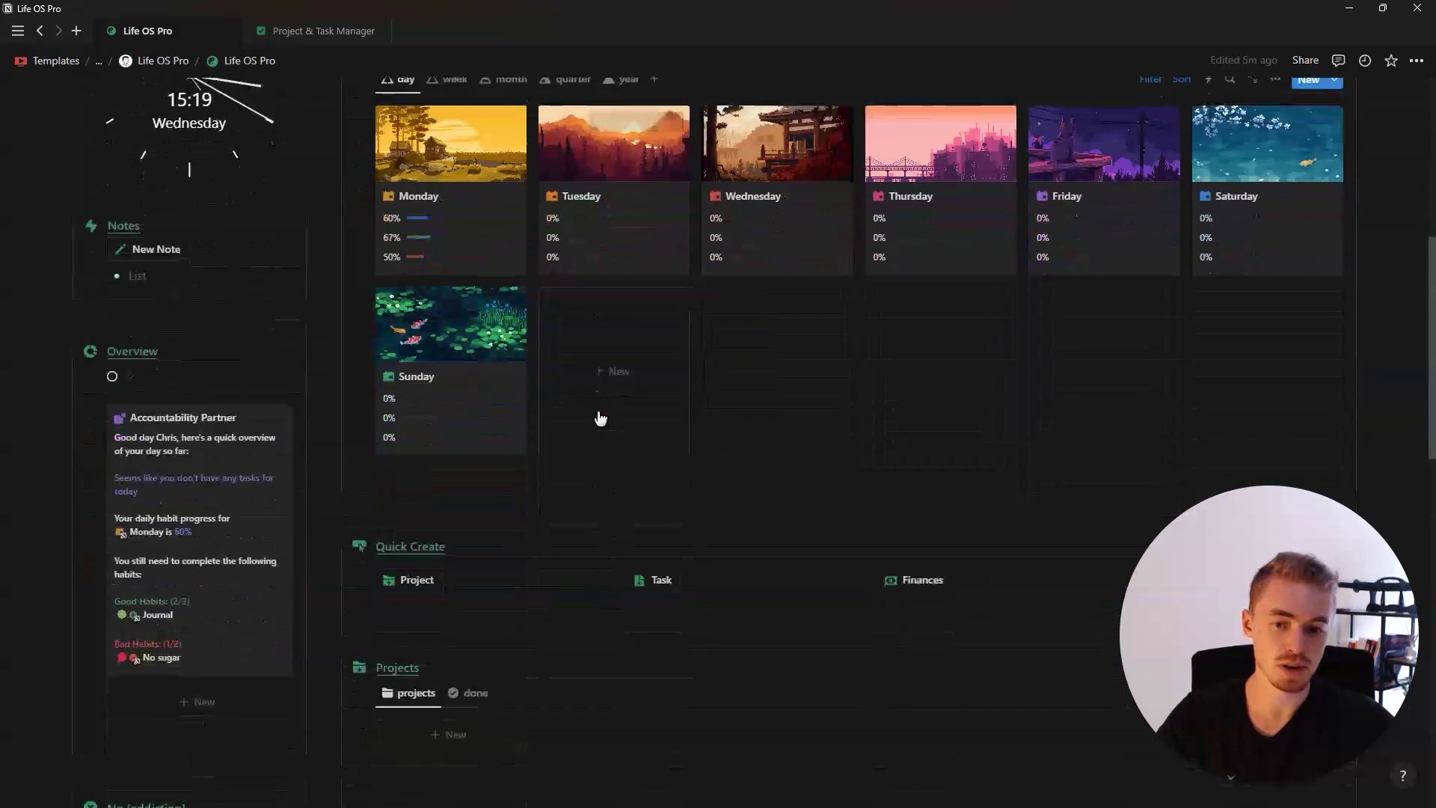
{"action": "scroll", "coordinate": [598, 411], "scroll_direction": "down", "scroll_amount": 2}
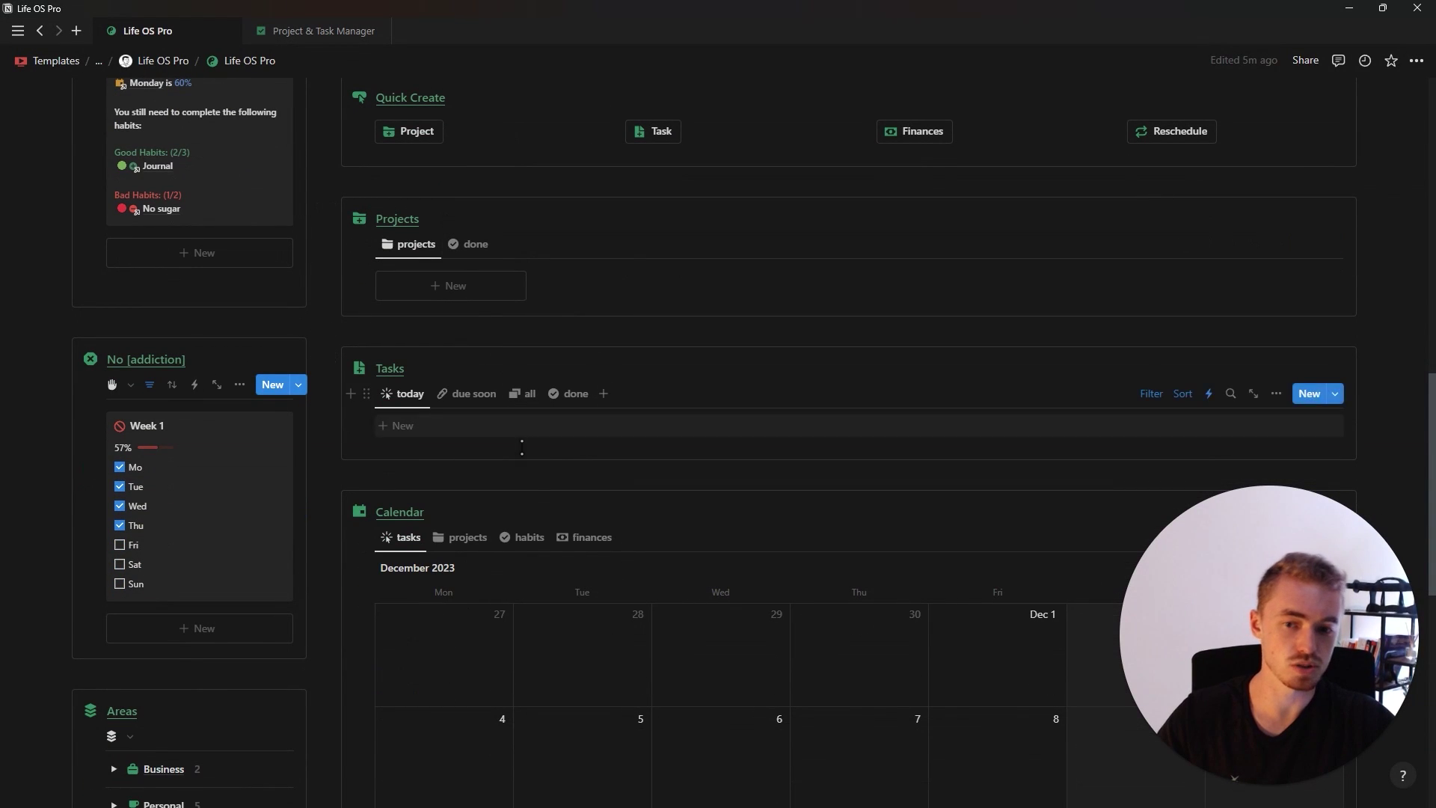
{"action": "scroll", "coordinate": [496, 458], "scroll_direction": "down", "scroll_amount": 7}
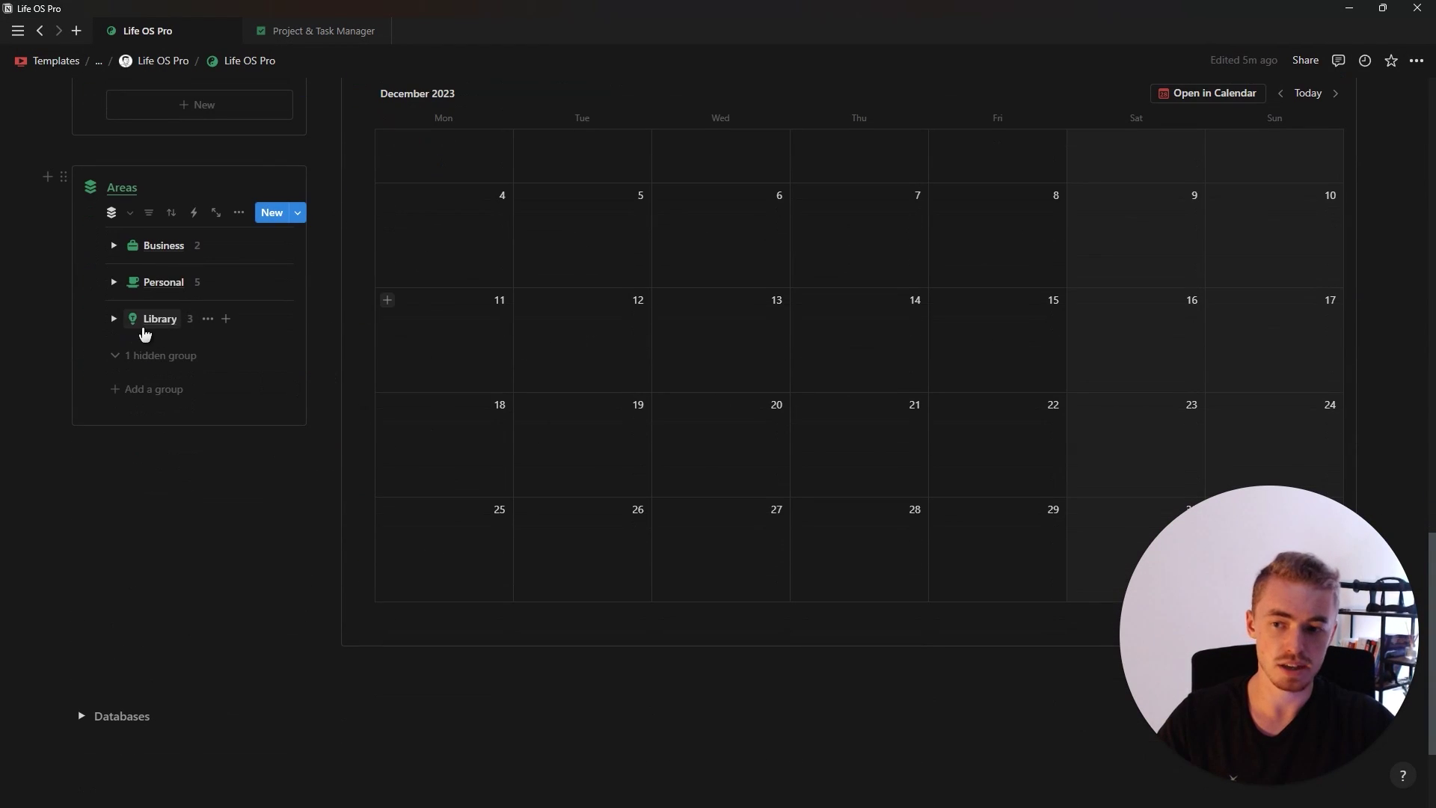
{"action": "left_click", "coordinate": [114, 320]}
{"action": "left_click", "coordinate": [114, 282]}
{"action": "left_click", "coordinate": [114, 245]}
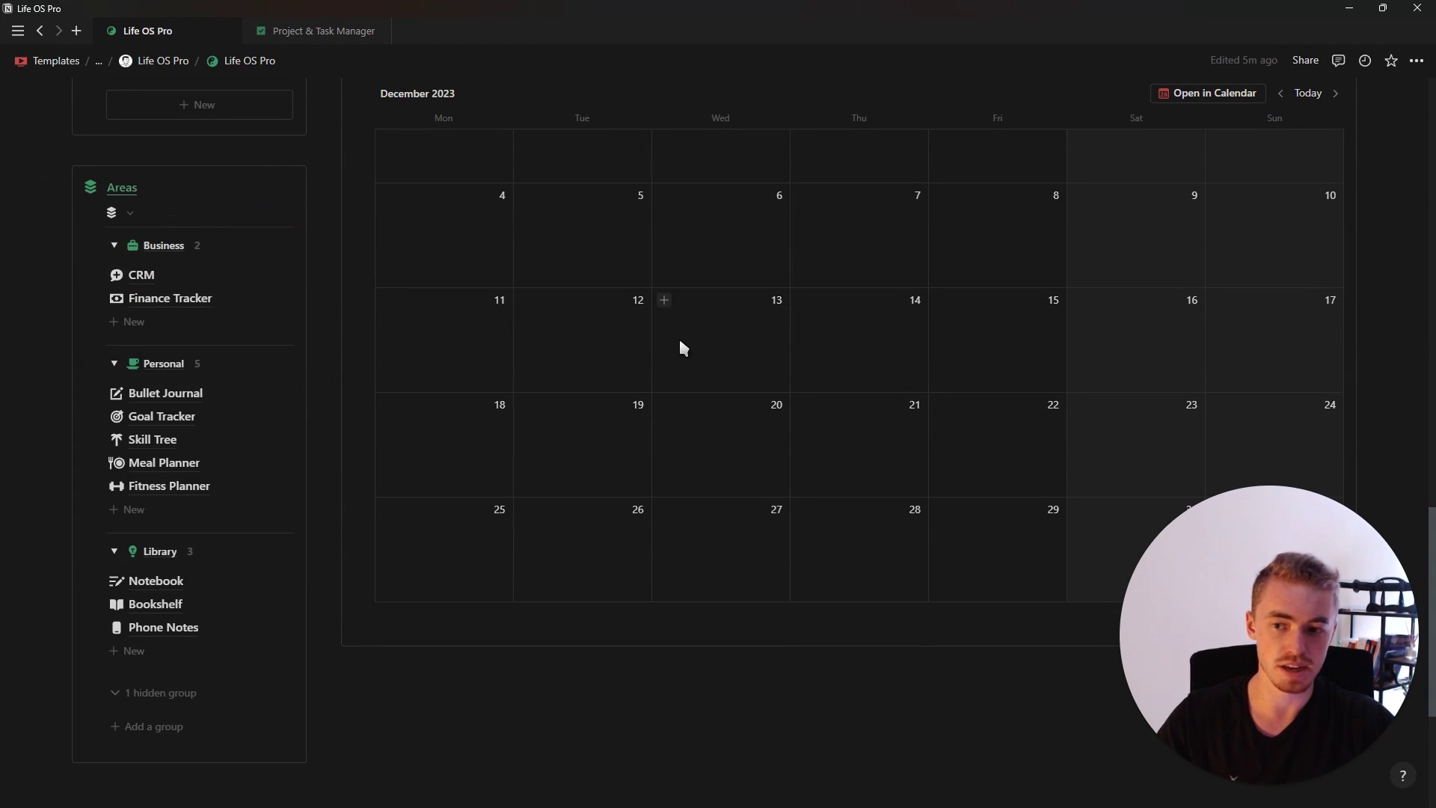
{"action": "scroll", "coordinate": [721, 371], "scroll_direction": "up", "scroll_amount": 20}
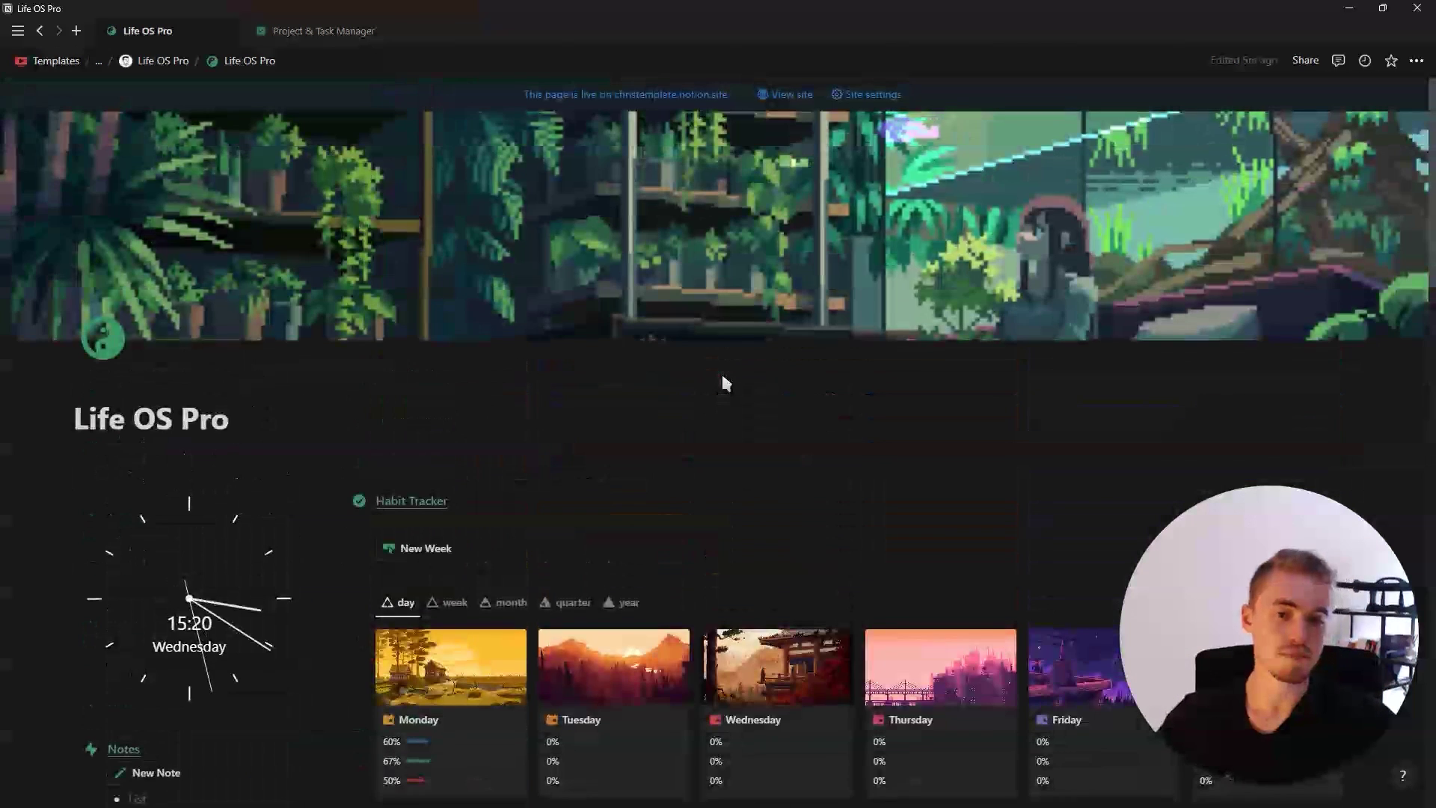
{"action": "key", "text": "ctrl+Tab"}
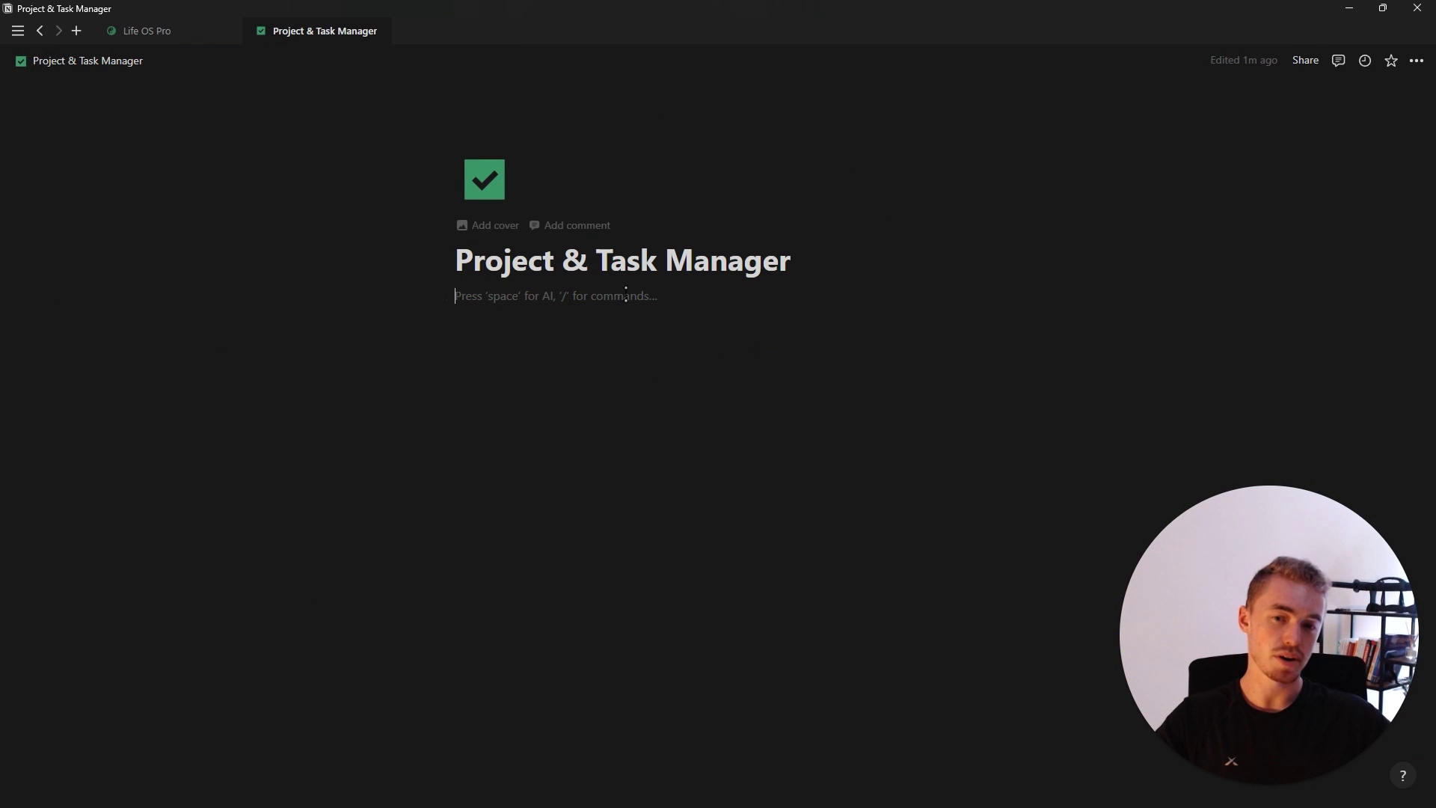
Insert a table view with a new database below the page title and name it Projects
{"action": "mouse_move", "coordinate": [6, 217]}
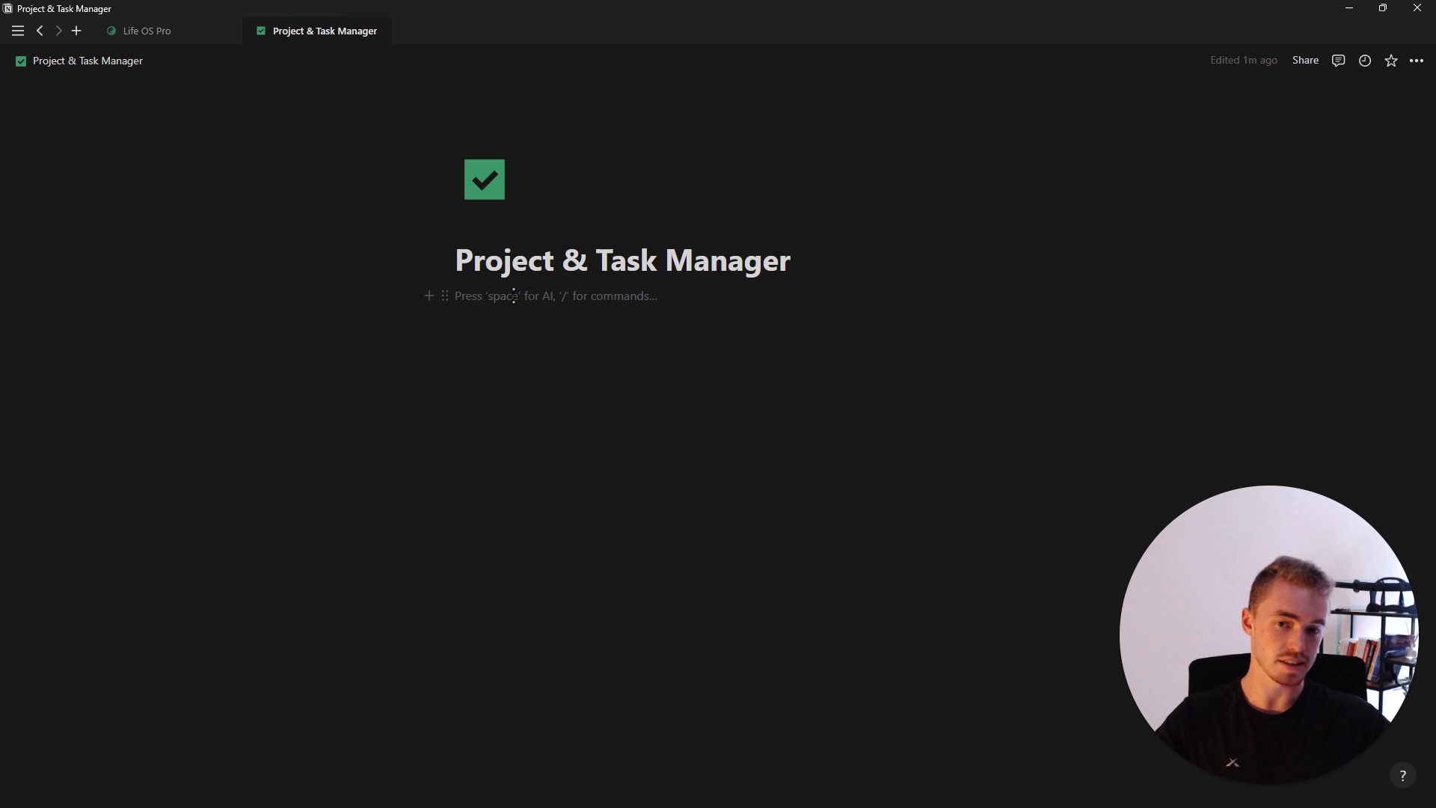
{"action": "key", "text": "Return"}
{"action": "type", "text": "/tabl"}
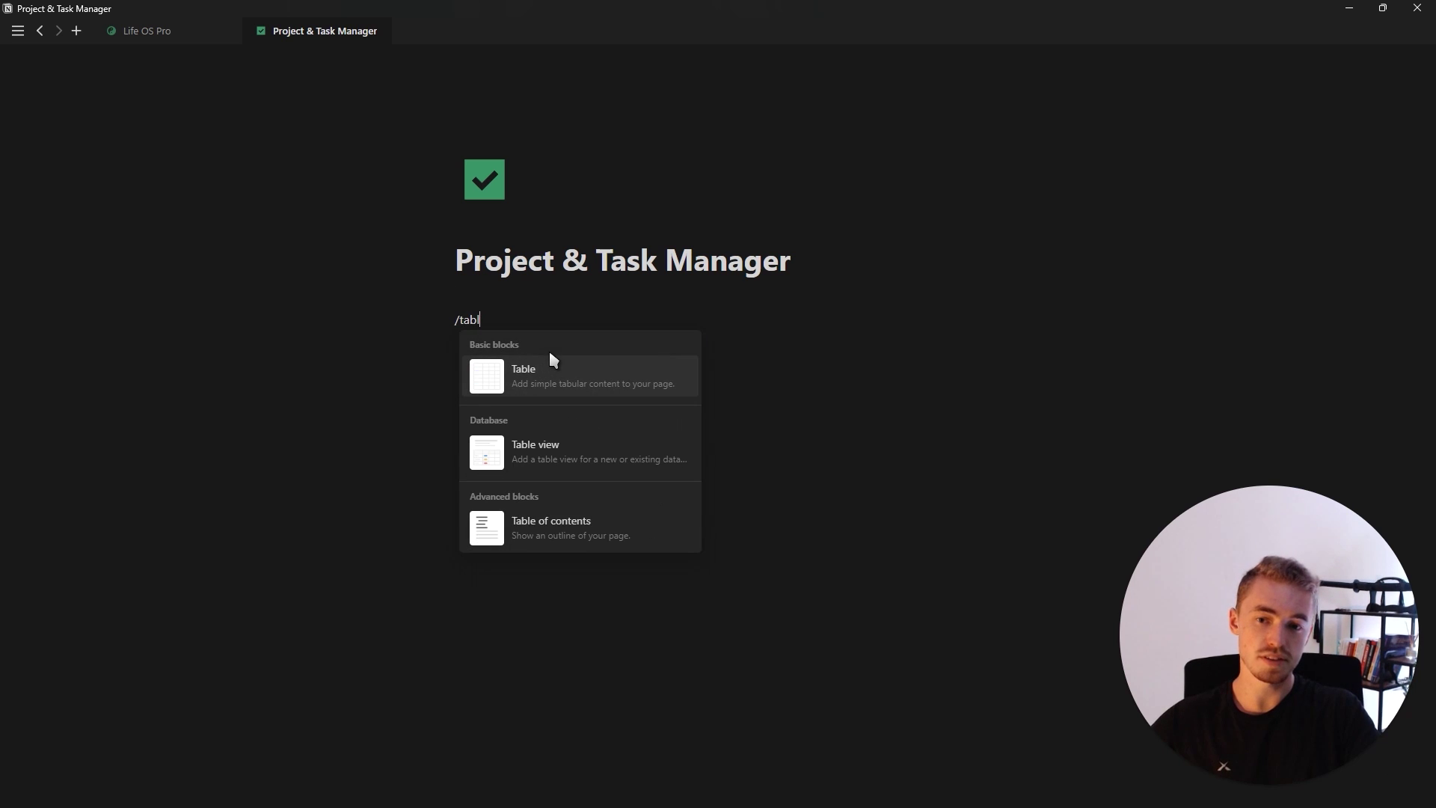
{"action": "left_click", "coordinate": [556, 464]}
{"action": "left_click", "coordinate": [850, 619]}
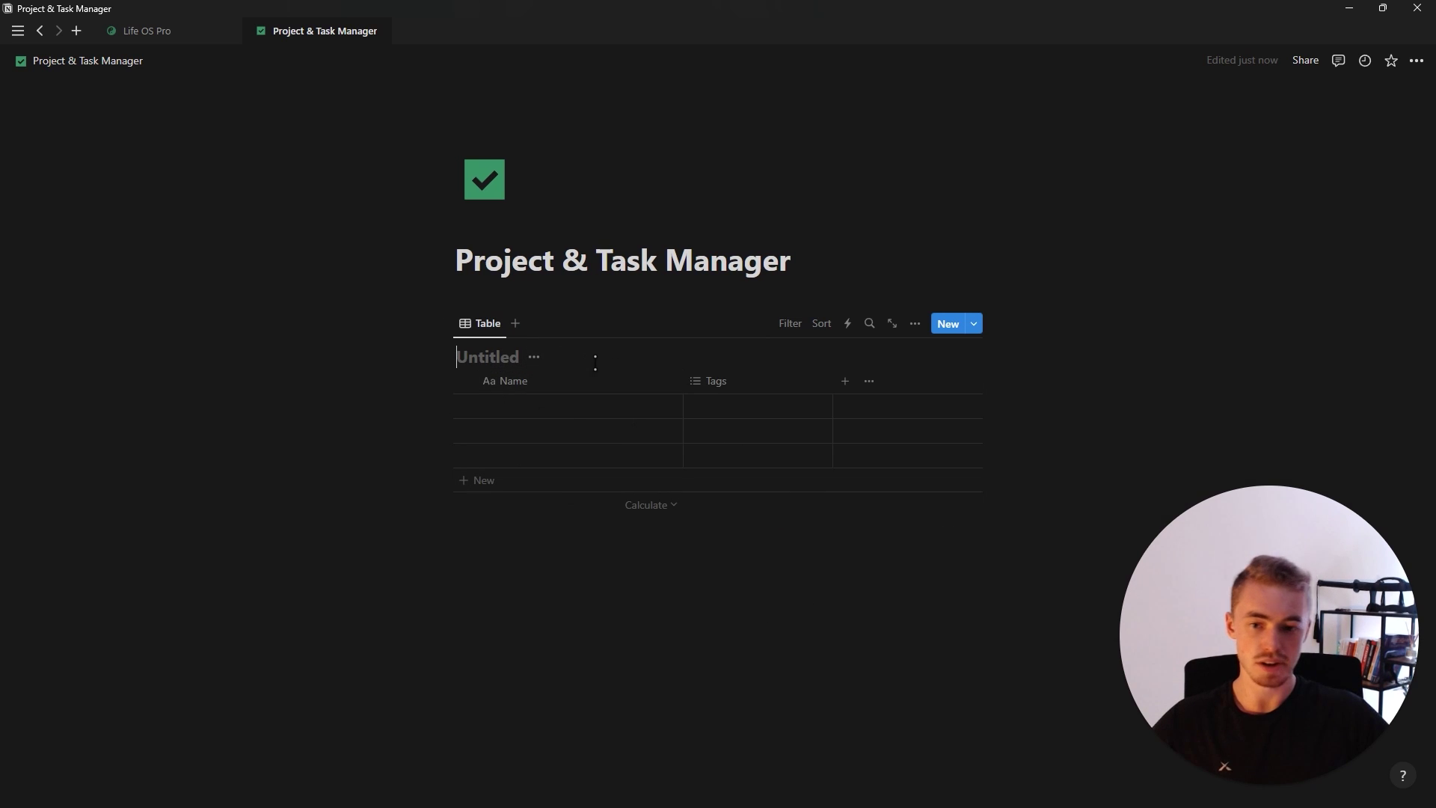
{"action": "left_click", "coordinate": [595, 363]}
{"action": "type", "text": "Projects"}
Insert a second table view with a new database below Projects and name it Tasks
{"action": "left_click", "coordinate": [731, 572]}
{"action": "type", "text": "/tabl"}
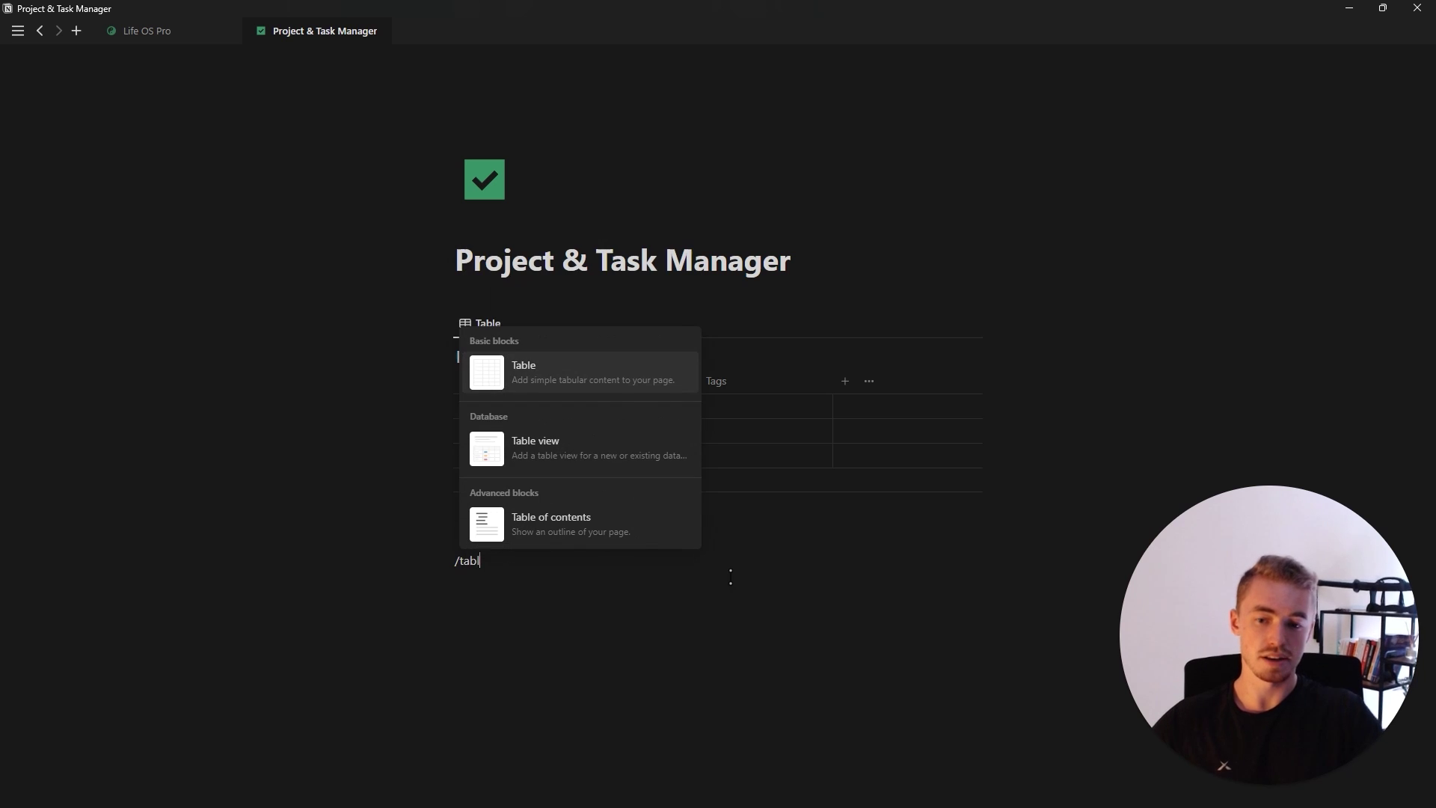
{"action": "key", "text": "Return"}
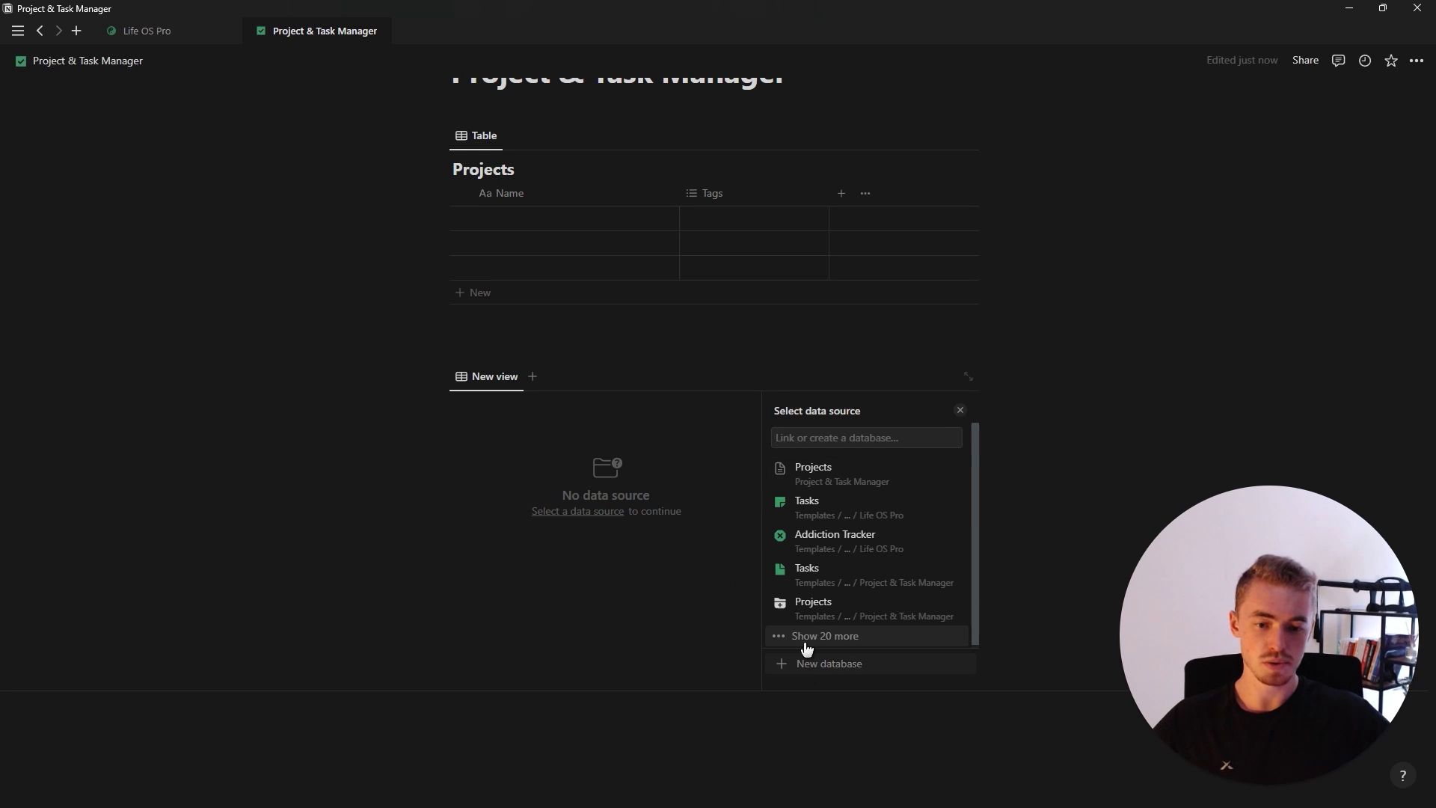
{"action": "left_click", "coordinate": [806, 654]}
{"action": "type", "text": "Tasks"}
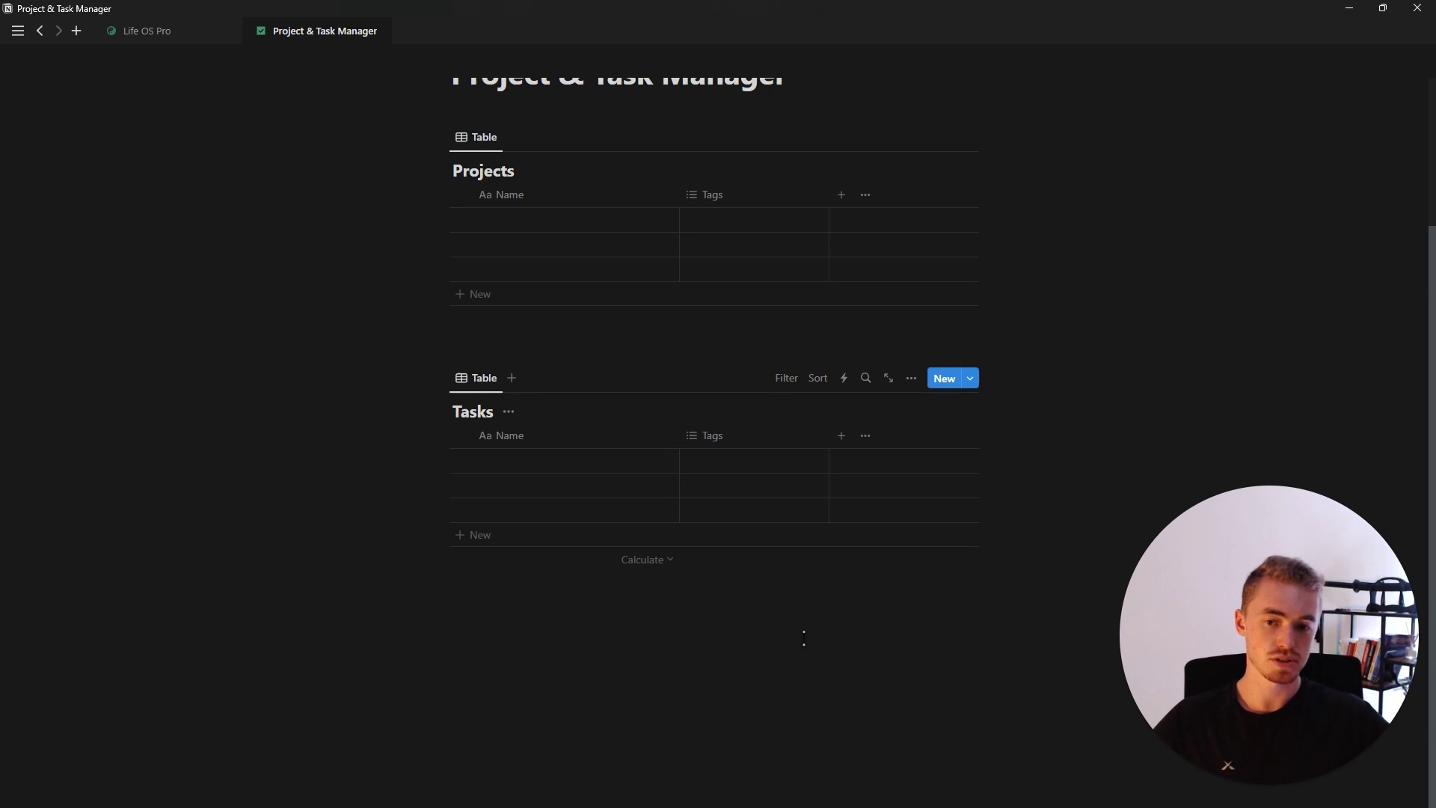
Delete the Tags property from both the Projects and Tasks databases and narrow their Name columns
{"action": "scroll", "coordinate": [531, 359], "scroll_direction": "up", "scroll_amount": 2}
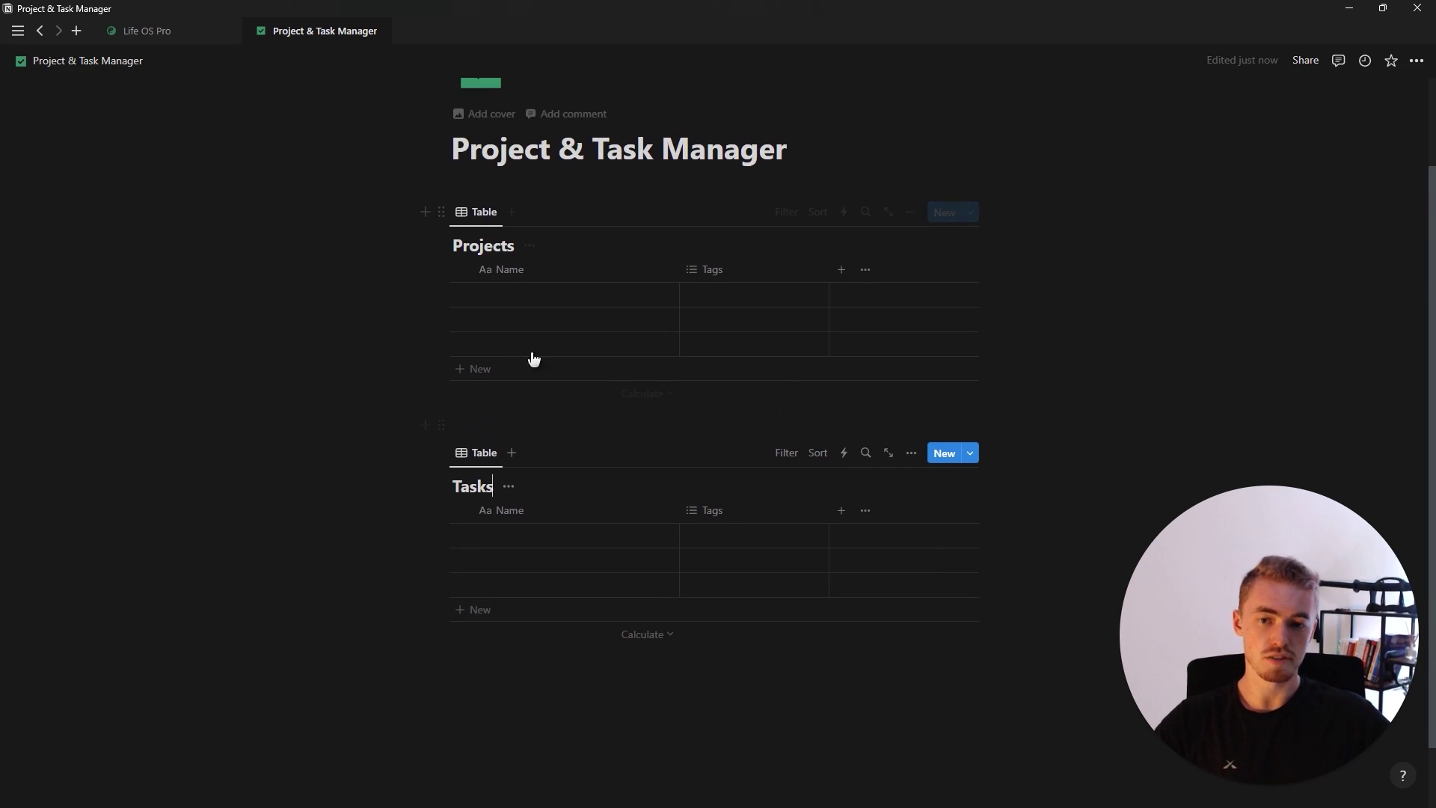
{"action": "left_click", "coordinate": [745, 281]}
{"action": "left_click", "coordinate": [714, 513]}
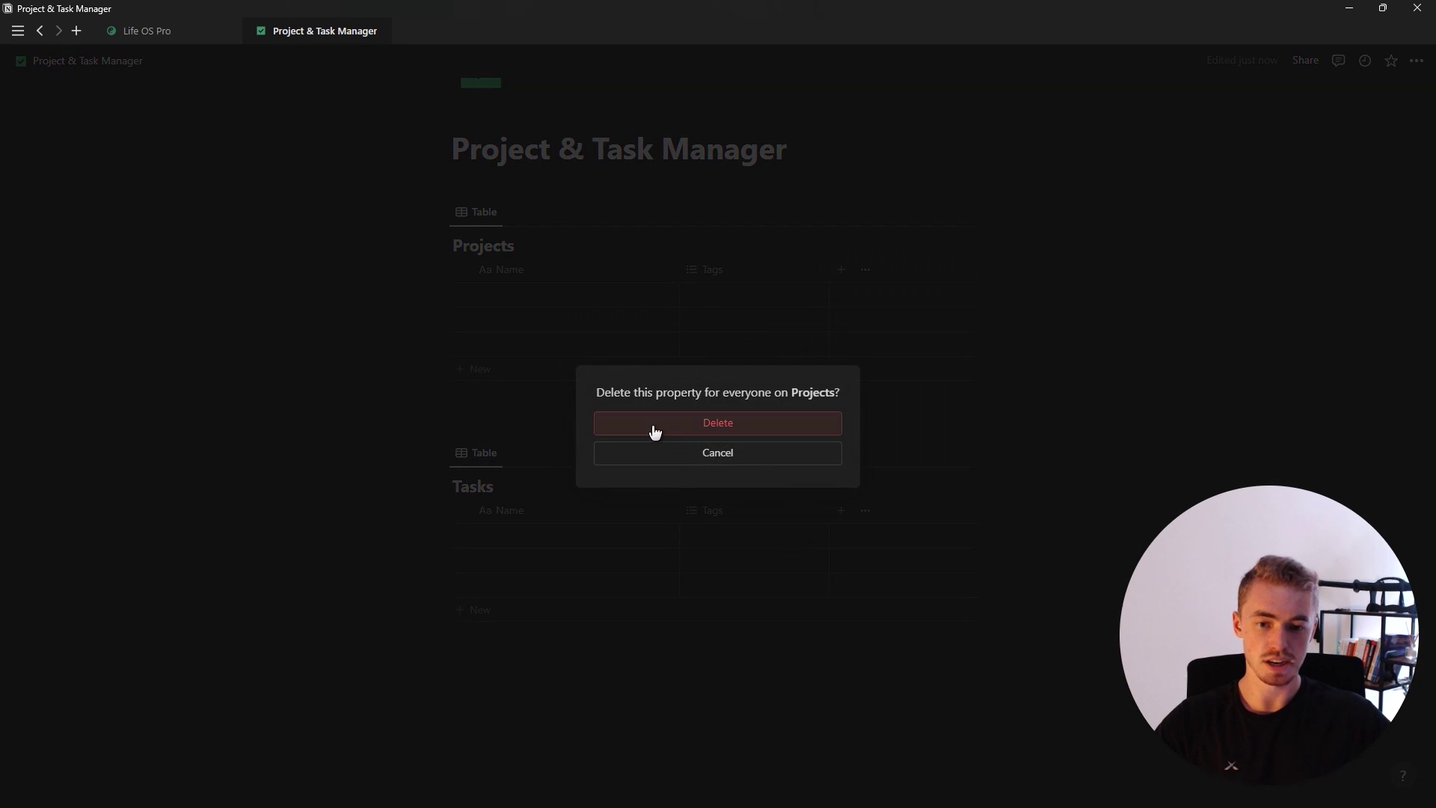
{"action": "left_click", "coordinate": [662, 423]}
{"action": "left_click", "coordinate": [737, 511]}
{"action": "left_click", "coordinate": [721, 446]}
{"action": "left_click", "coordinate": [662, 423]}
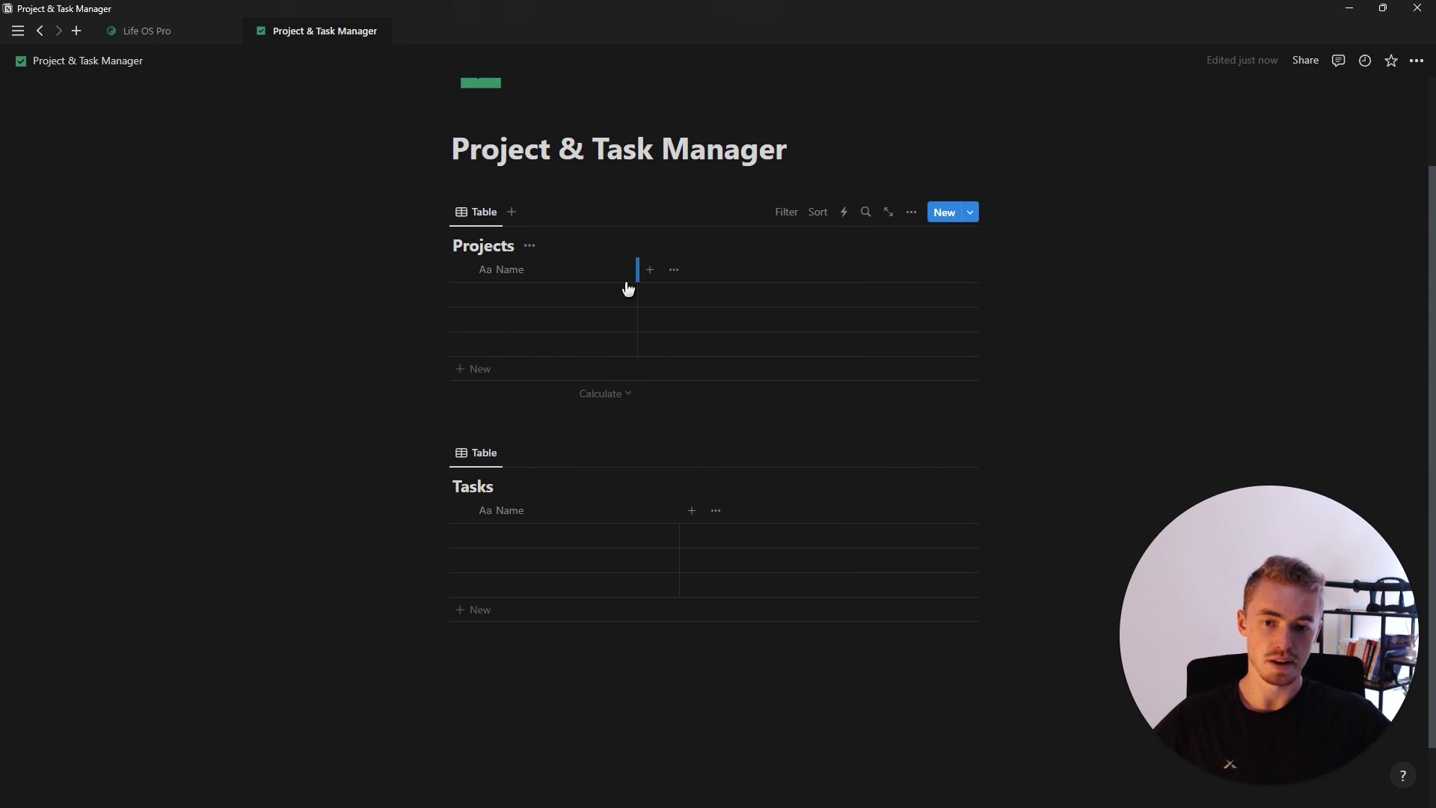
{"action": "left_click_drag", "start_coordinate": [678, 516], "coordinate": [658, 515]}
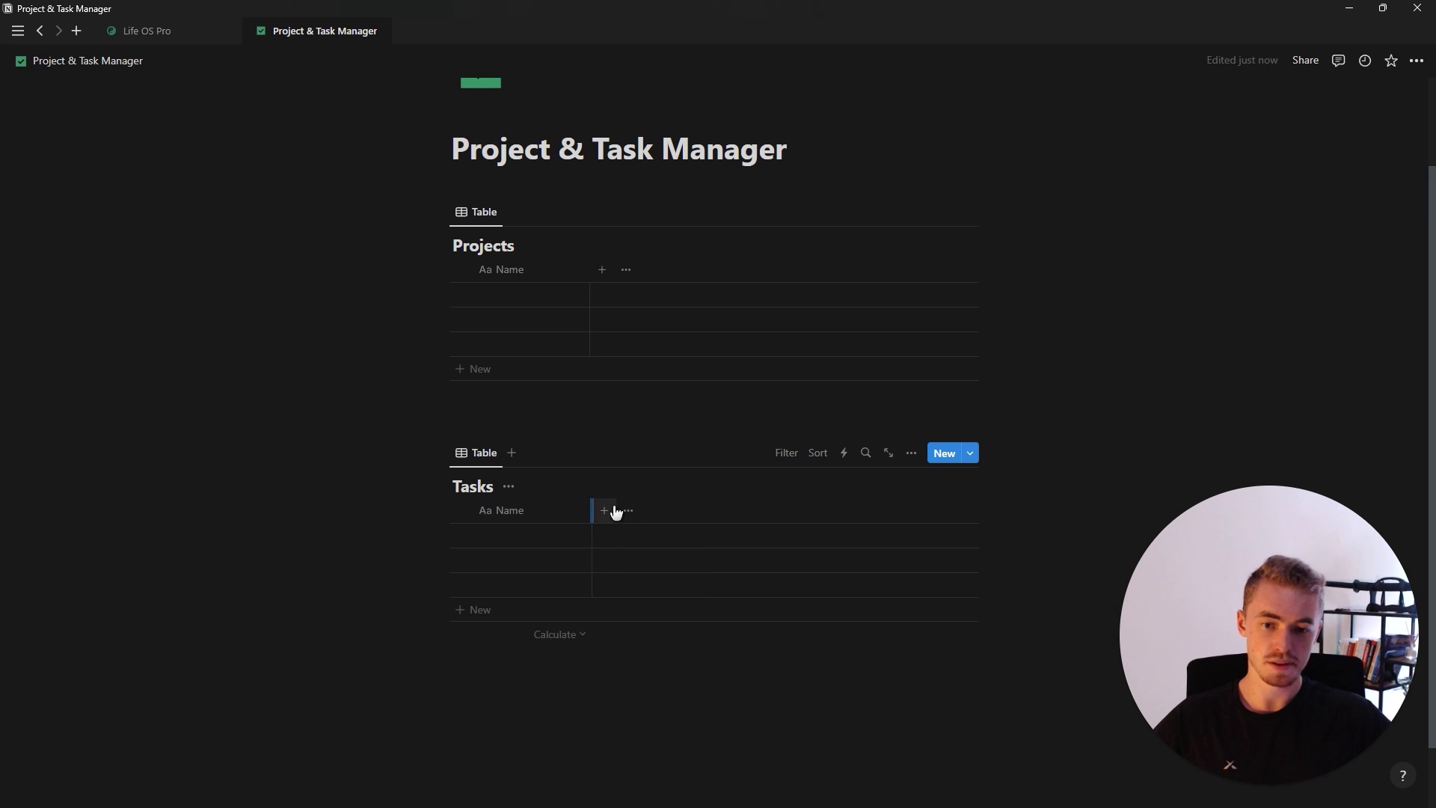
Add a Date property to the Projects database and another one to the Tasks database
{"action": "left_click", "coordinate": [601, 270]}
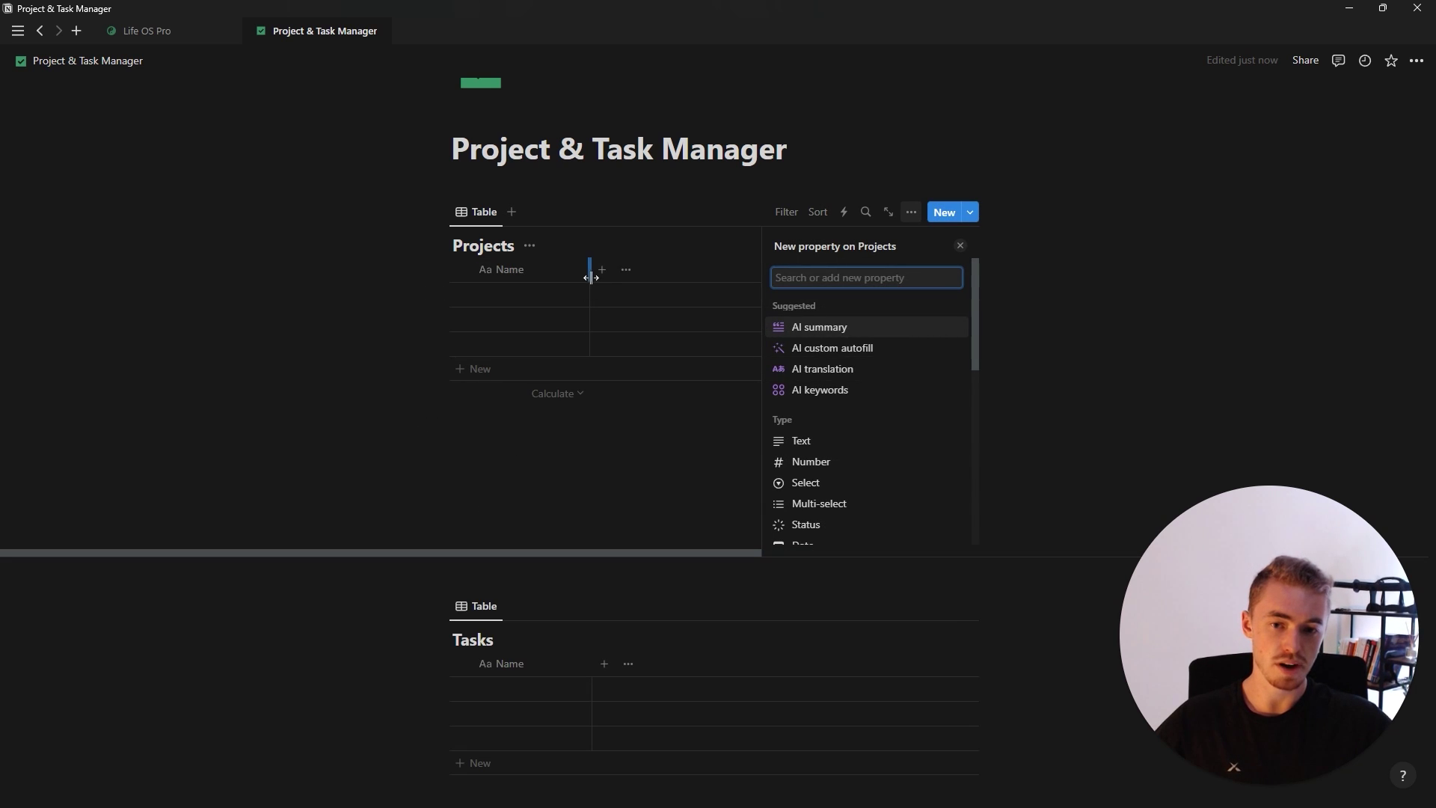
{"action": "type", "text": "da"}
{"action": "left_click", "coordinate": [807, 328]}
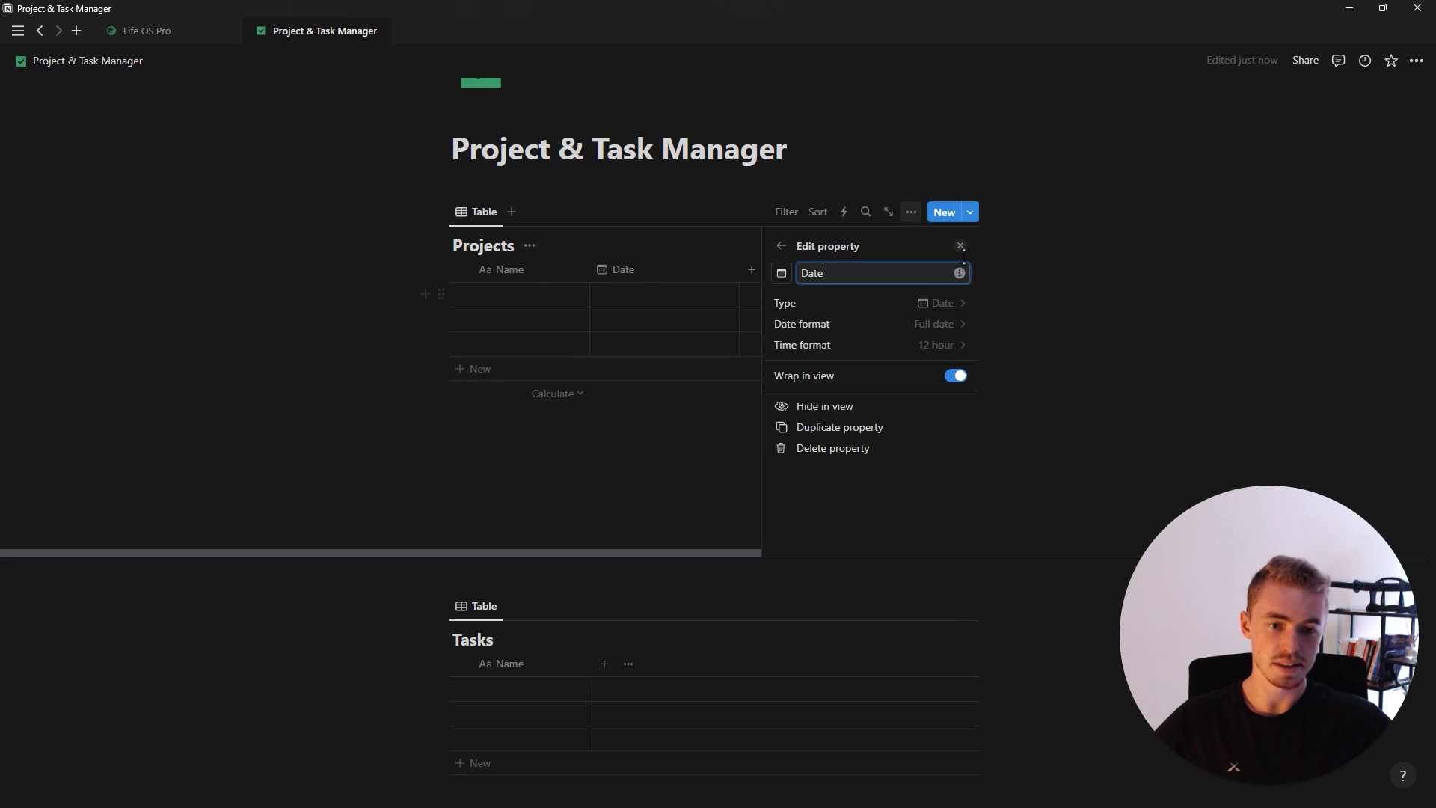
{"action": "left_click", "coordinate": [961, 246]}
{"action": "left_click", "coordinate": [604, 510]}
{"action": "type", "text": "da"}
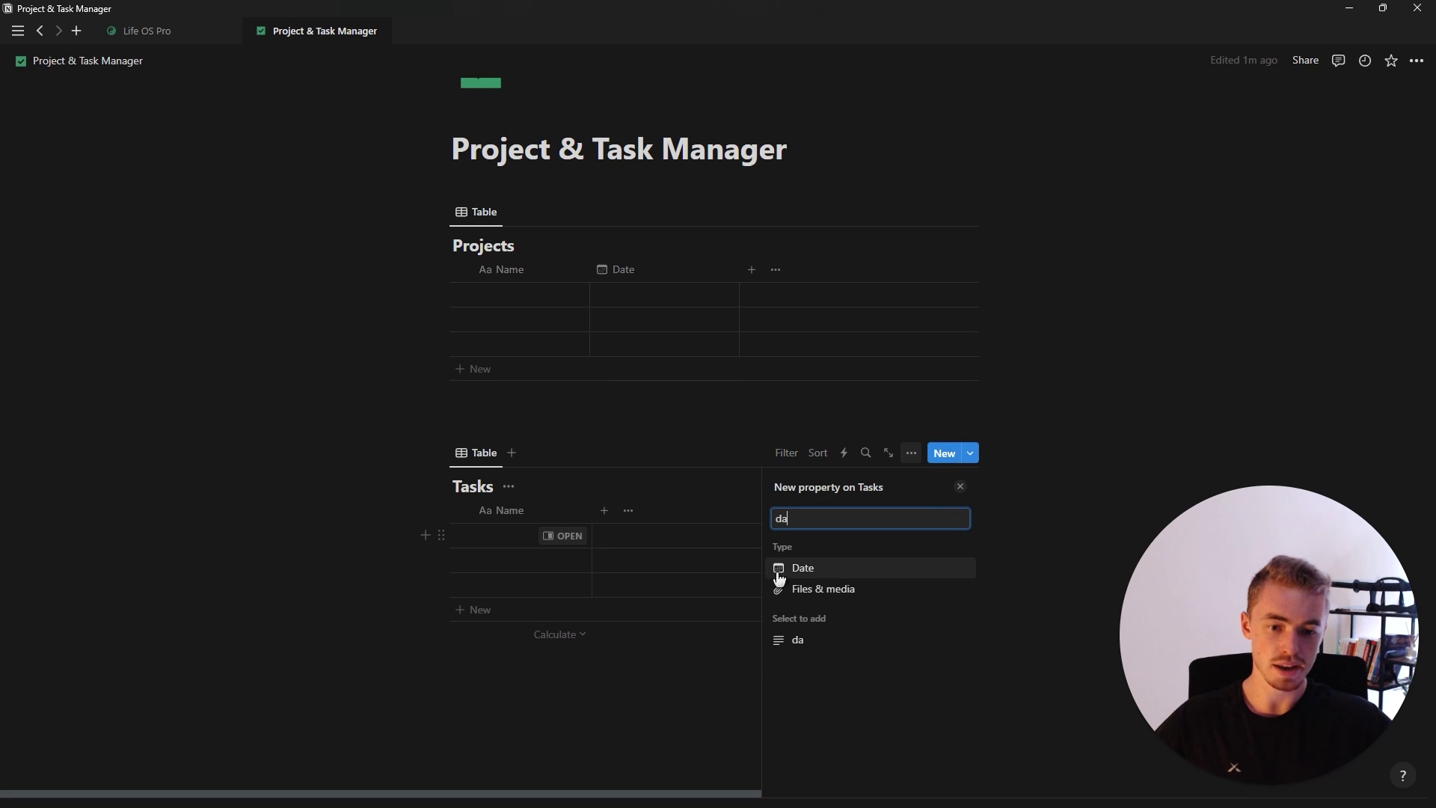
{"action": "left_click", "coordinate": [804, 568]}
{"action": "left_click", "coordinate": [960, 487]}
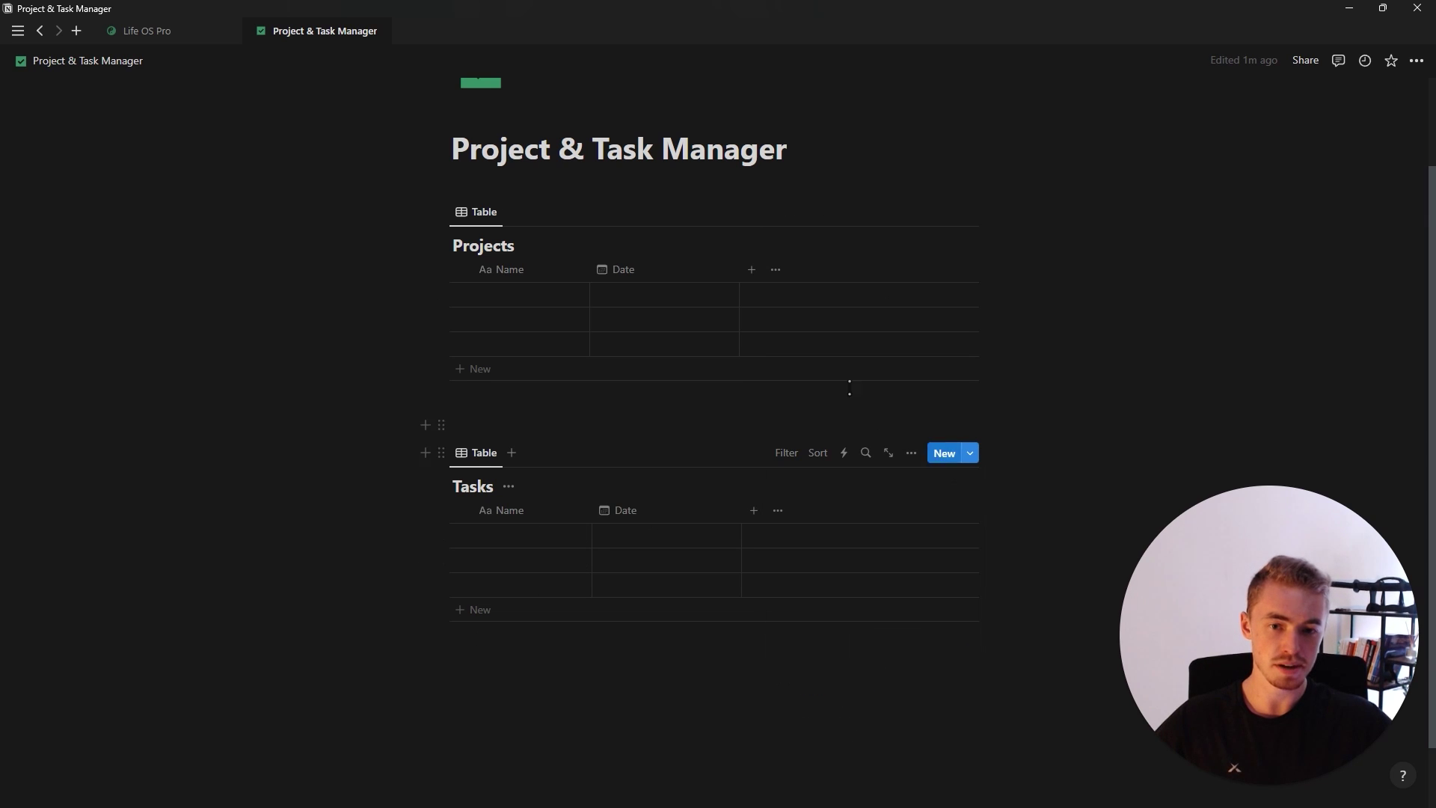
Add a checkbox property named Done to the Tasks database and narrow its column
{"action": "left_click", "coordinate": [751, 511]}
{"action": "scroll", "coordinate": [830, 643], "scroll_direction": "down", "scroll_amount": 2}
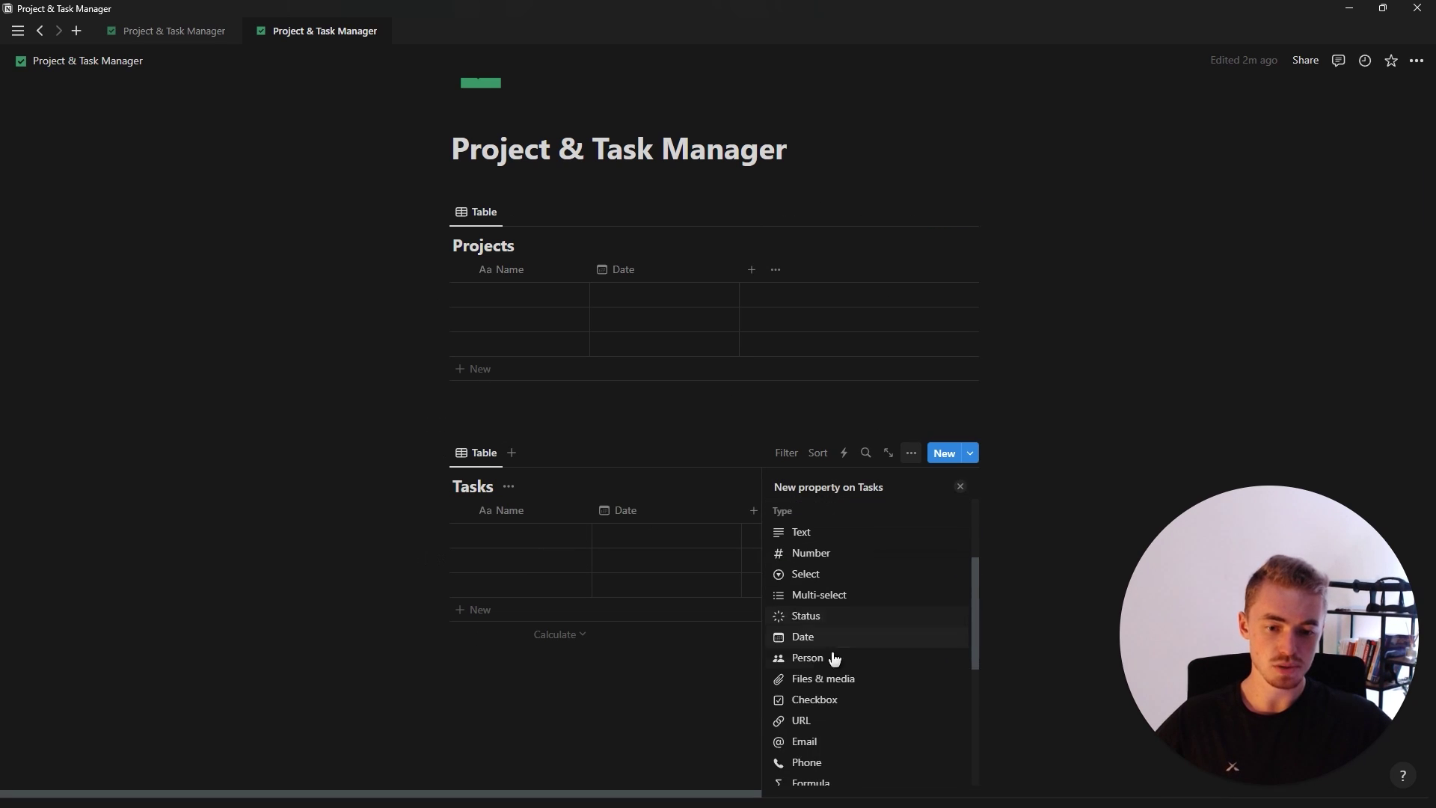
{"action": "left_click", "coordinate": [812, 699]}
{"action": "key", "text": "BackSpace"}
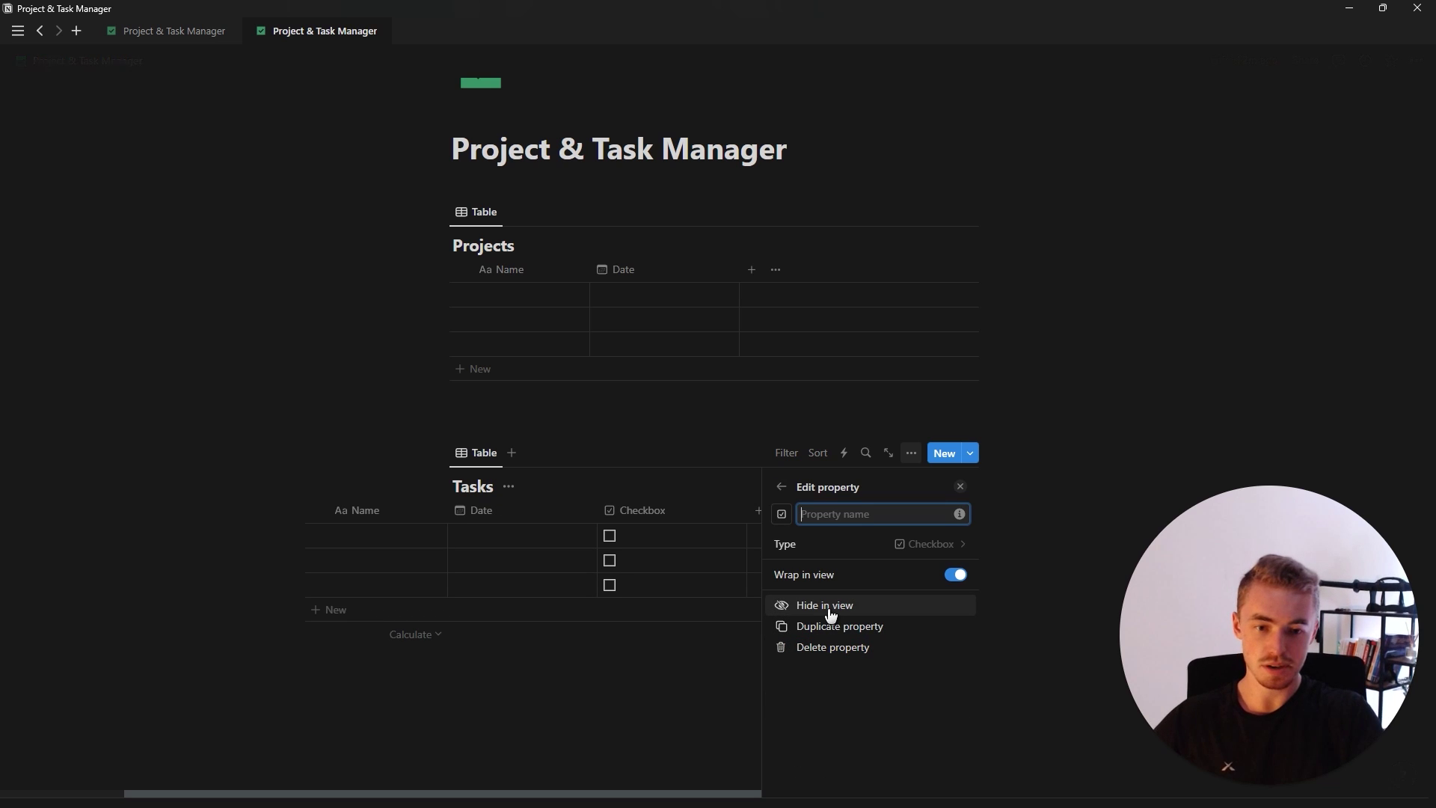
{"action": "type", "text": "Done"}
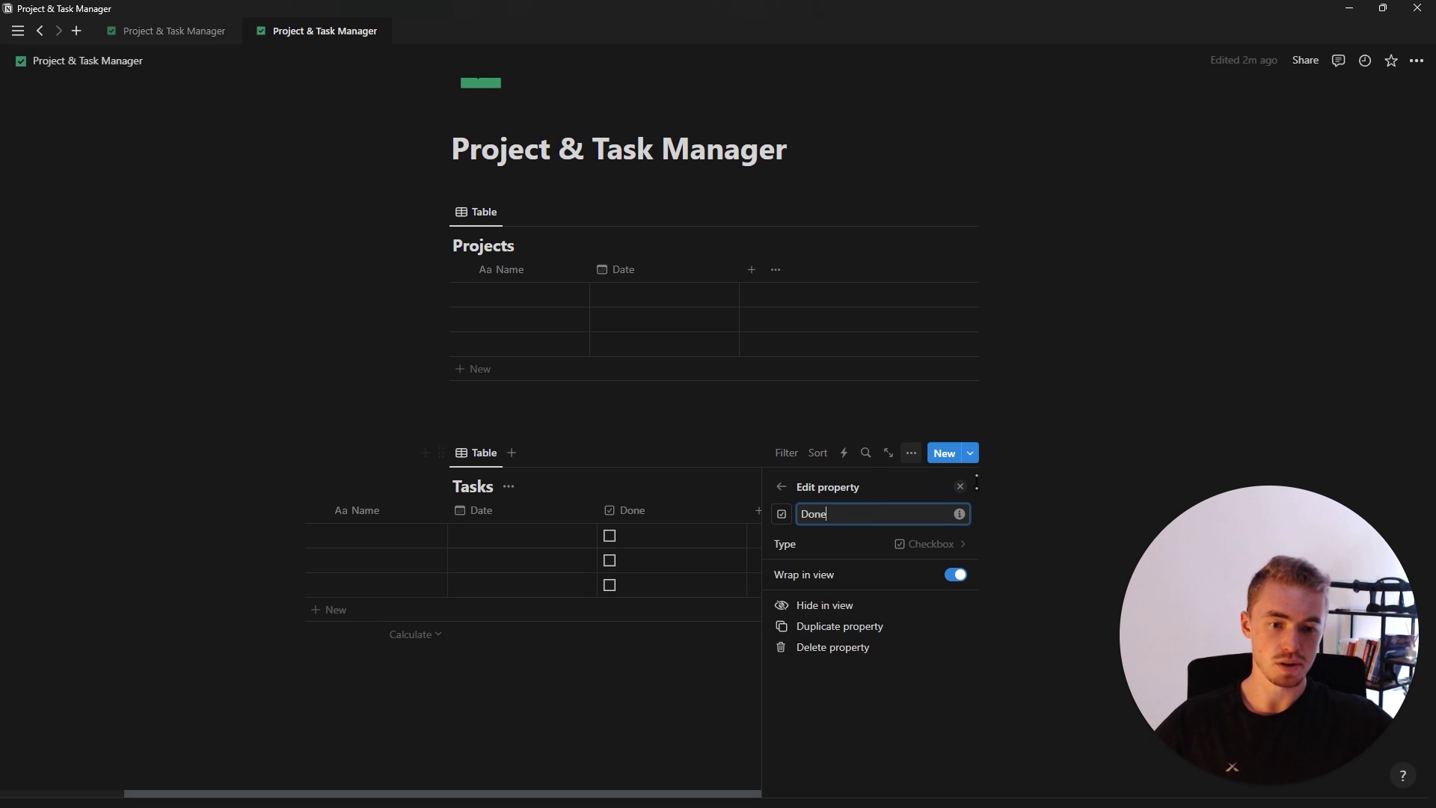
{"action": "left_click", "coordinate": [960, 487]}
{"action": "left_click_drag", "start_coordinate": [890, 513], "coordinate": [826, 522]}
Name the first Projects entry Project 1 and delete the remaining empty rows of that database
{"action": "left_click", "coordinate": [488, 302]}
{"action": "type", "text": "Project 1"}
{"action": "left_click_drag", "start_coordinate": [497, 328], "coordinate": [486, 356]}
{"action": "key", "text": "Delete"}
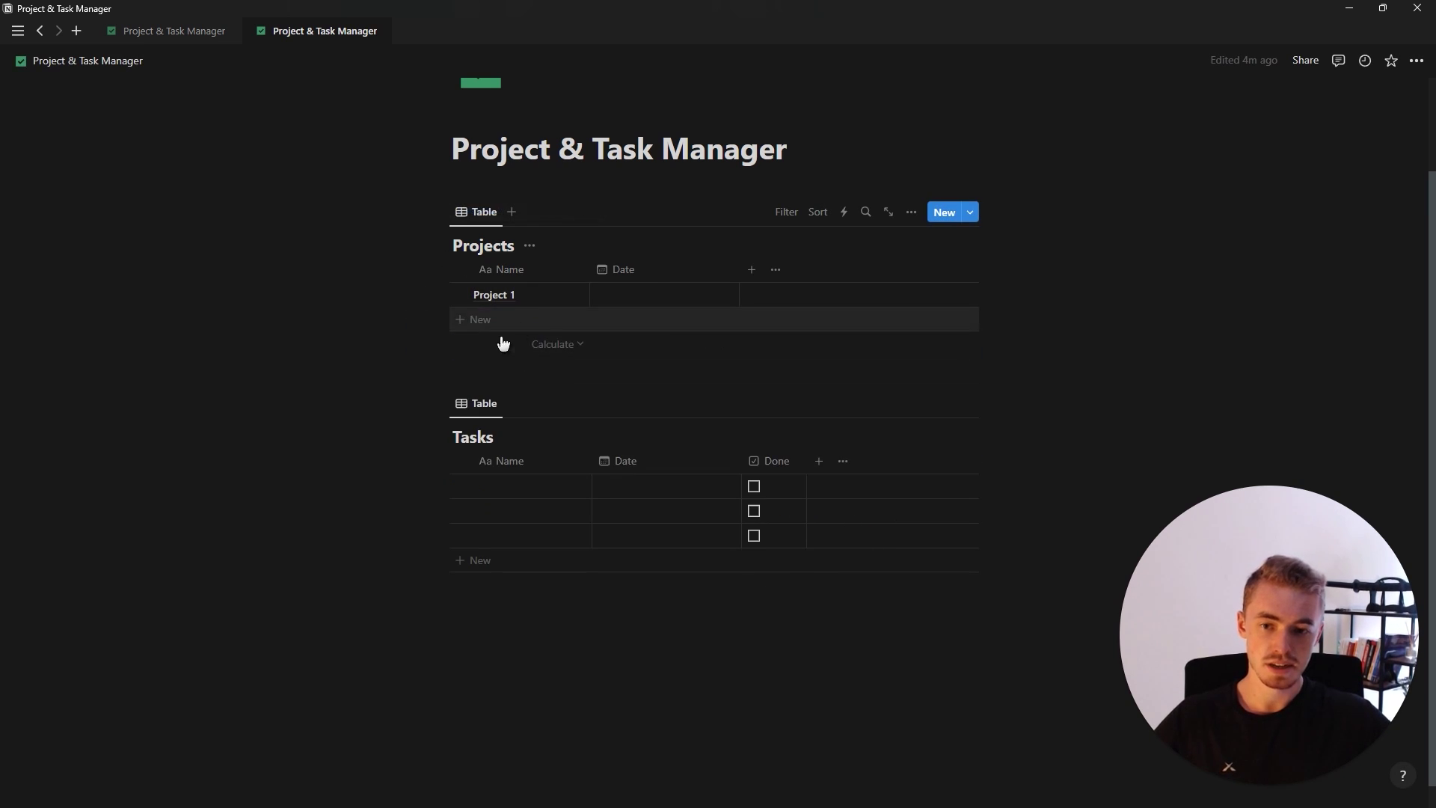
Name the three entries in the Tasks database Task 1, Task 2 and Task 3
{"action": "left_click", "coordinate": [512, 486]}
{"action": "type", "text": "Task 1"}
{"action": "key", "text": "Return"}
{"action": "type", "text": "Task 2"}
{"action": "key", "text": "Return"}
{"action": "type", "text": "Task 3"}
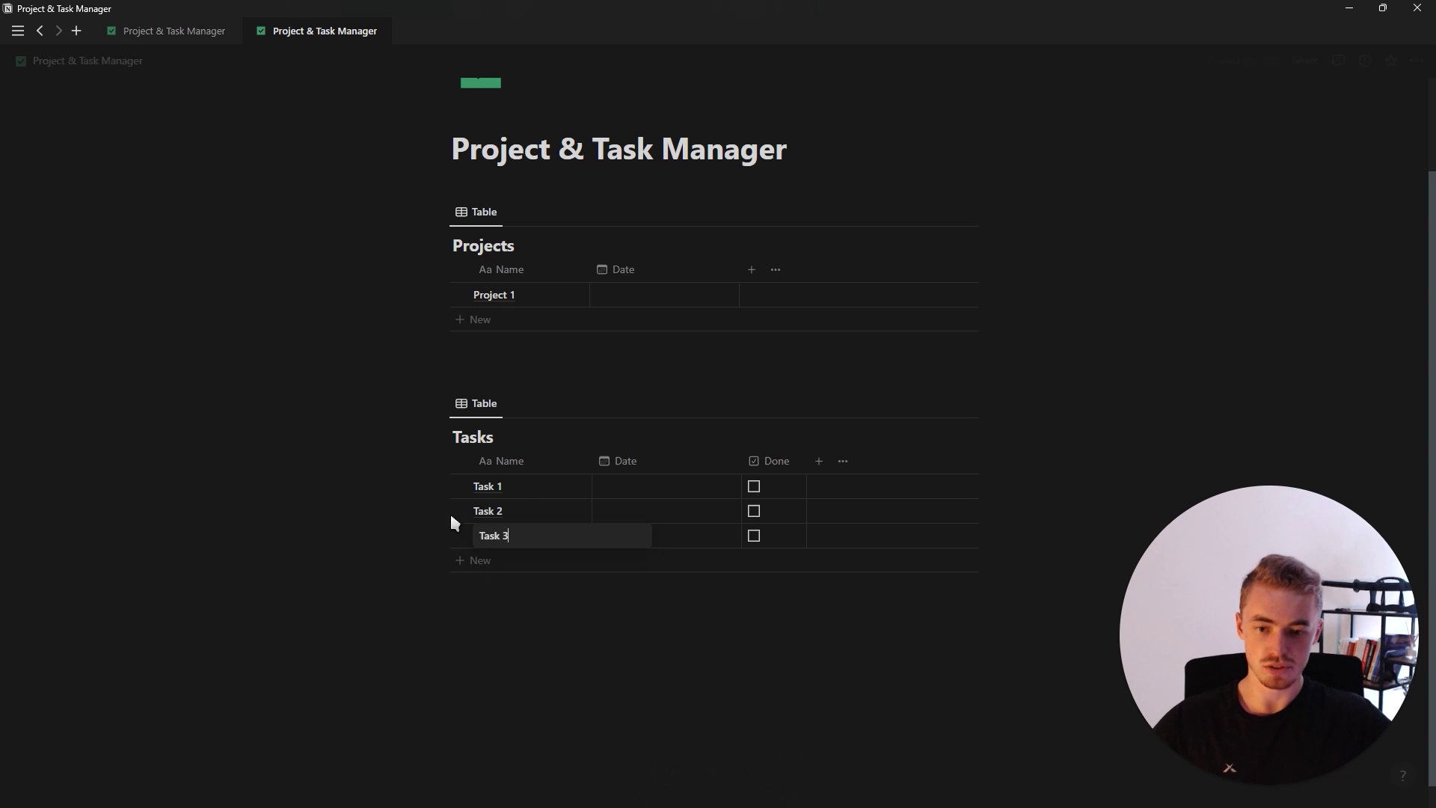
{"action": "key", "text": "Return"}
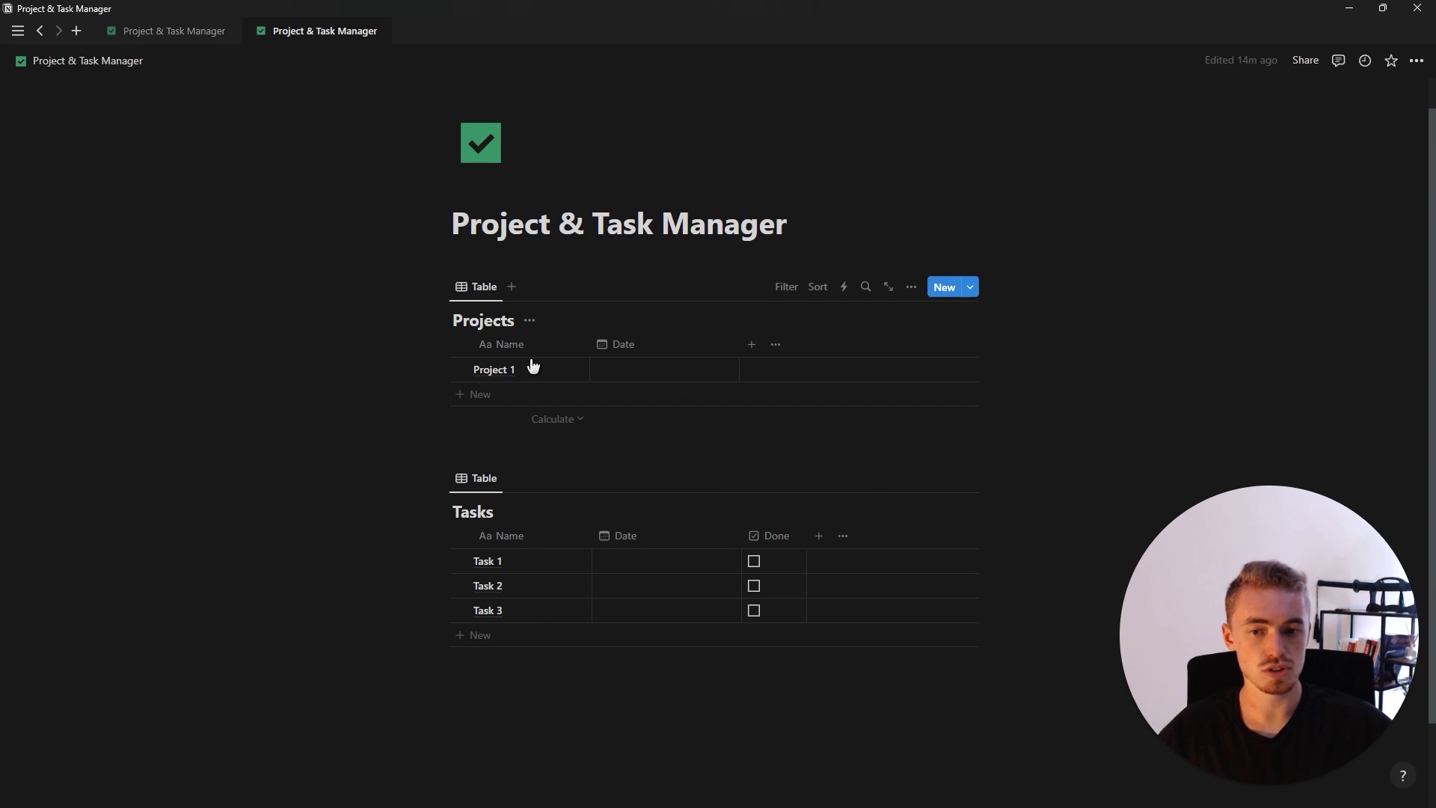
Add a relation property to the Projects database linking to this page's Tasks database, and show it on Tasks as well
{"action": "left_click", "coordinate": [756, 352]}
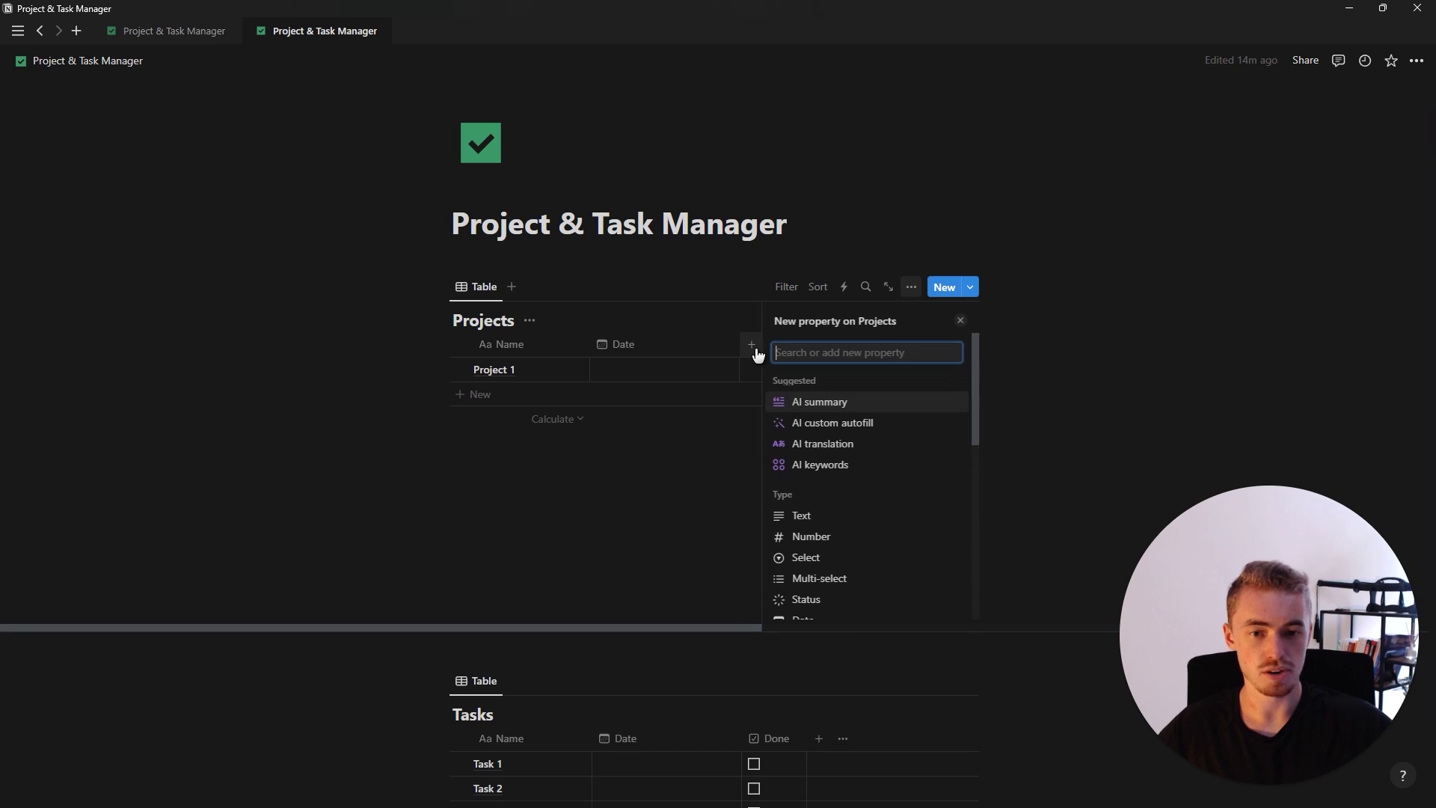
{"action": "type", "text": "re"}
{"action": "left_click", "coordinate": [808, 402]}
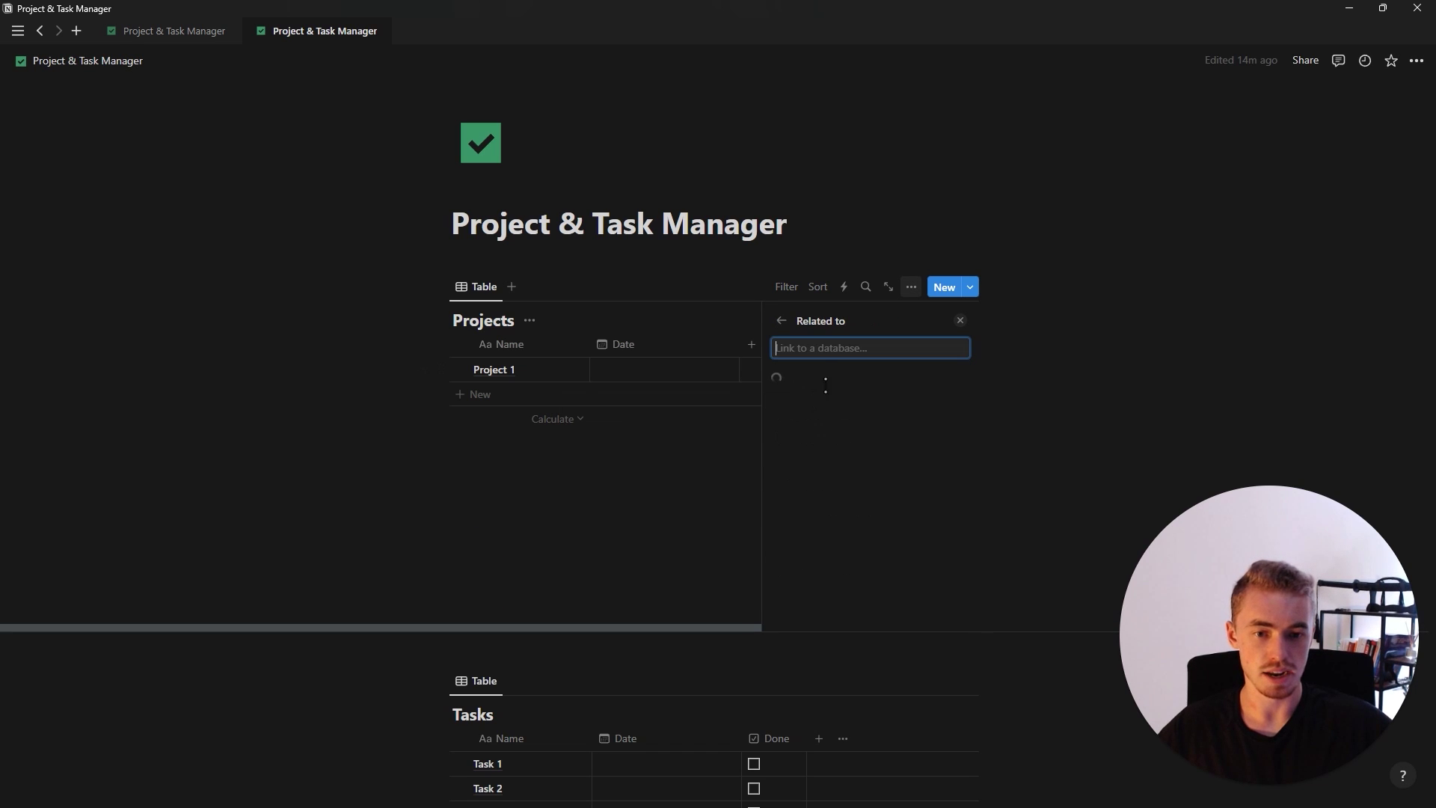
{"action": "type", "text": "tasks"}
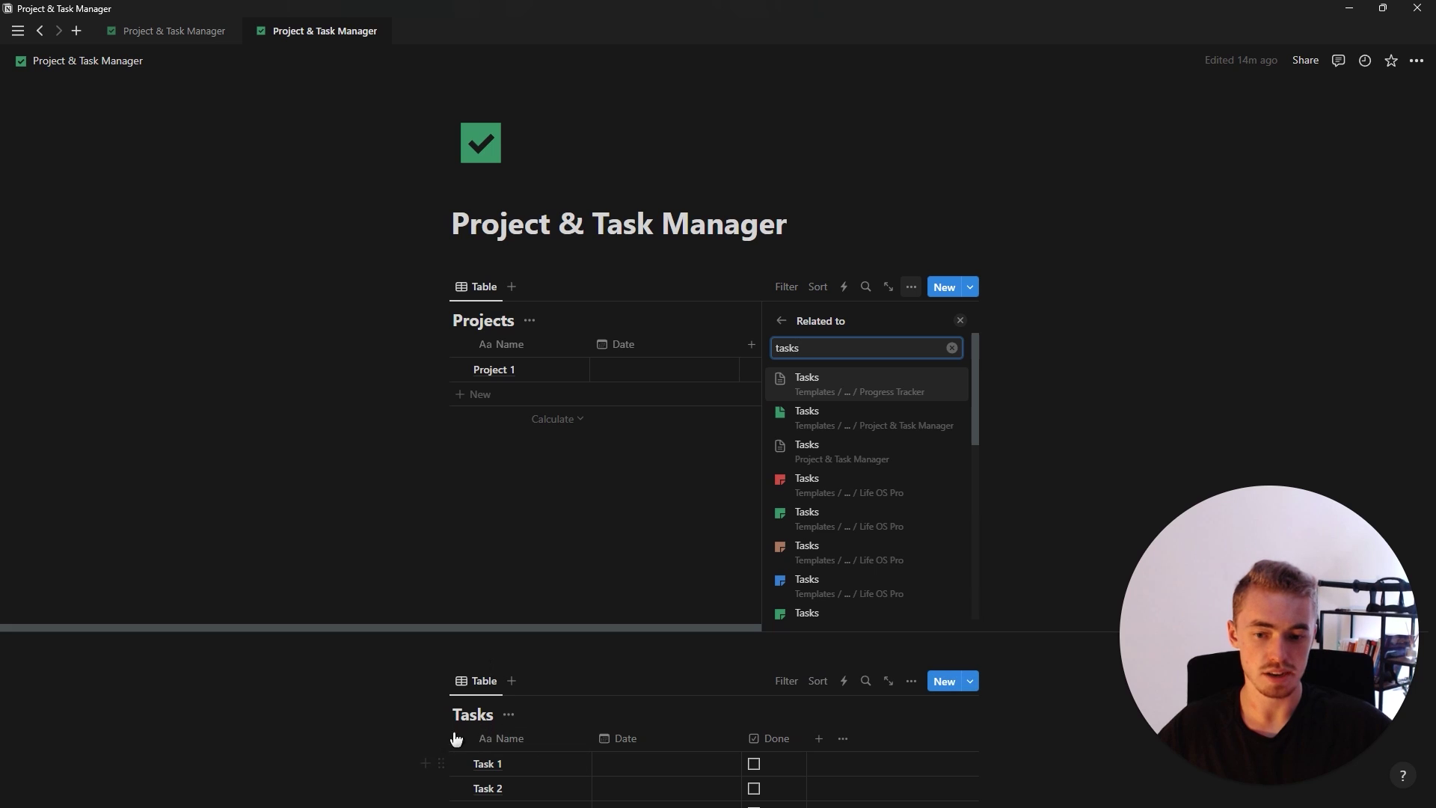
{"action": "left_click", "coordinate": [857, 453]}
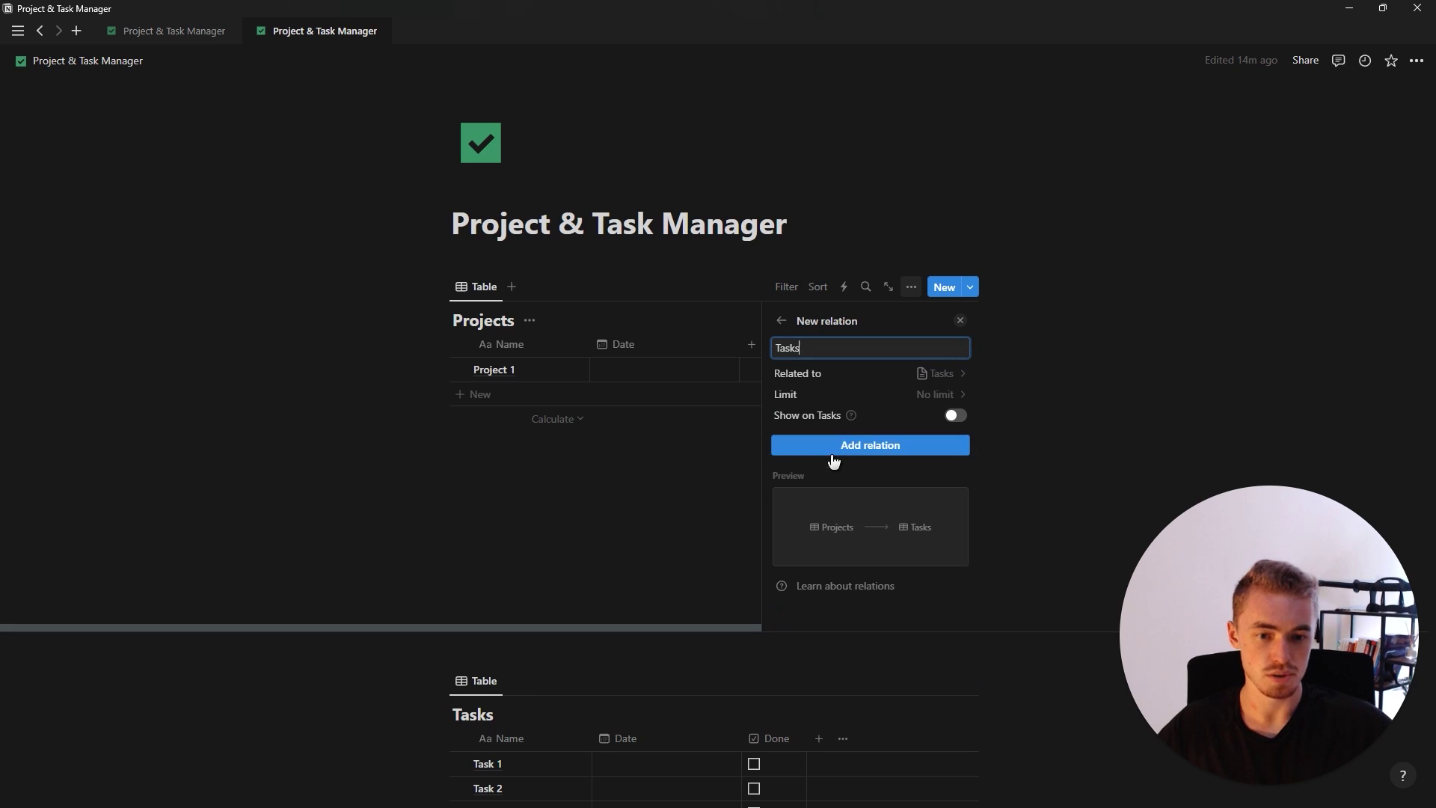
{"action": "left_click", "coordinate": [895, 416]}
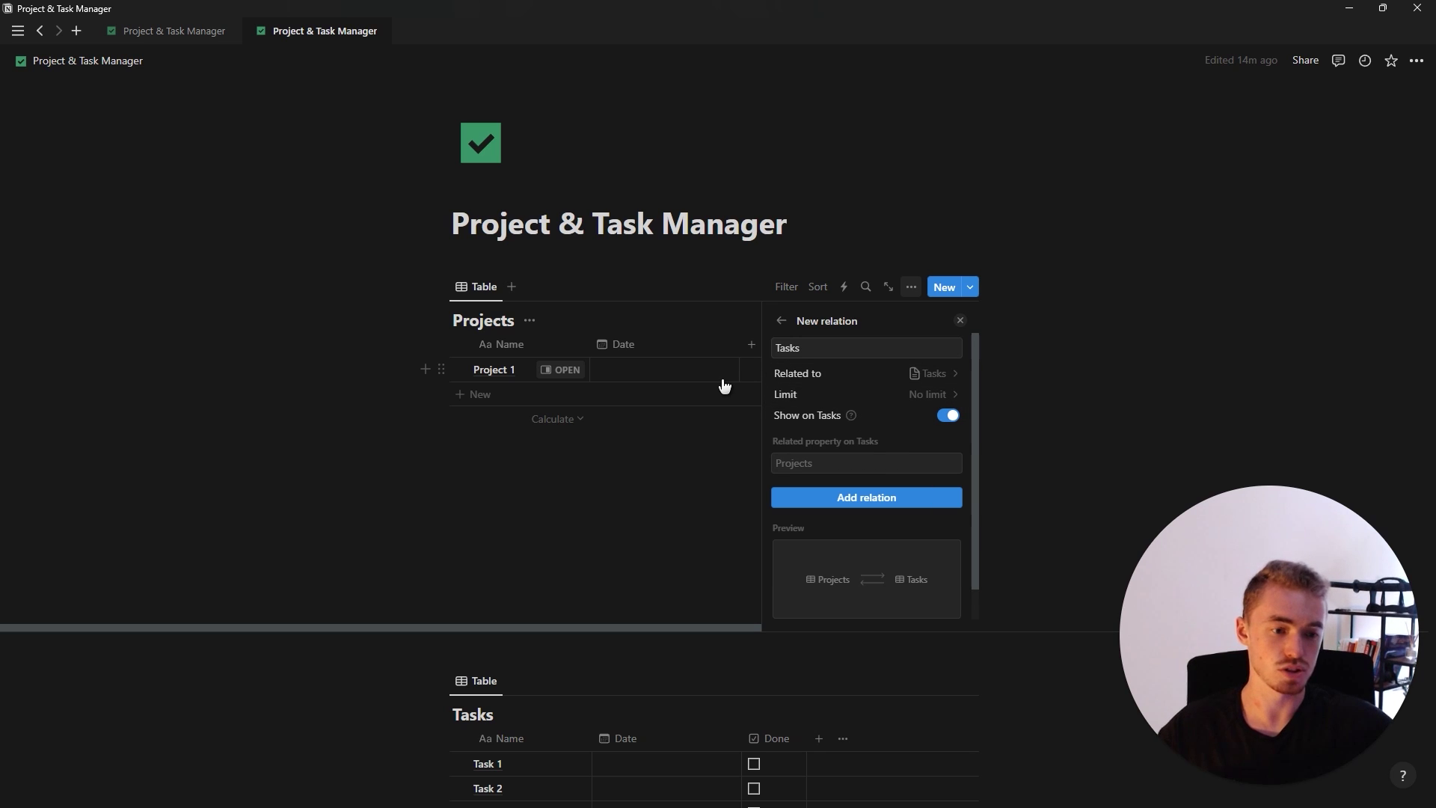
{"action": "left_click", "coordinate": [866, 499]}
{"action": "left_click", "coordinate": [960, 322]}
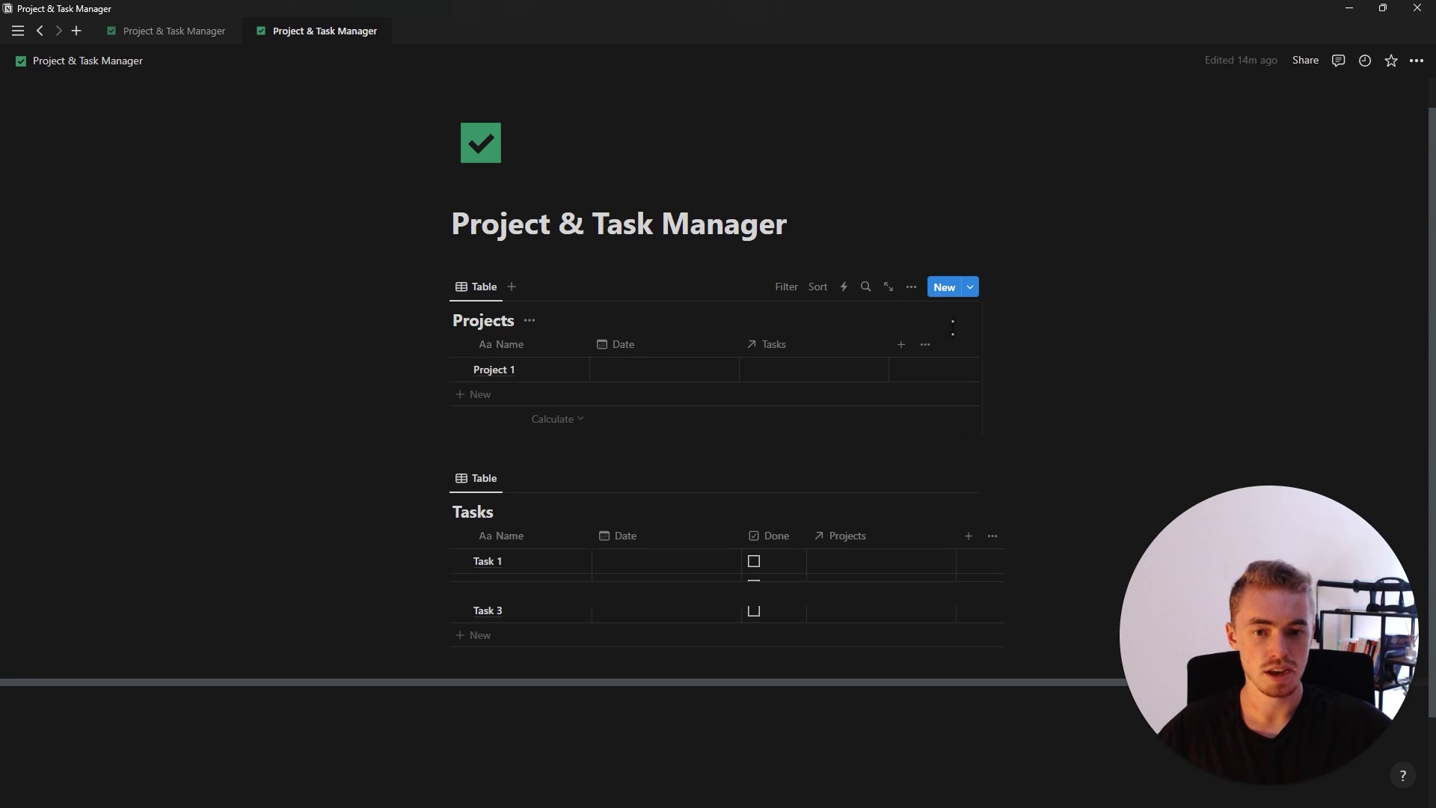
Link Task 2 and Task 1 to Project 1 in the Projects database, and relate Task 3 to Project 1 from the Tasks database
{"action": "left_click", "coordinate": [789, 372]}
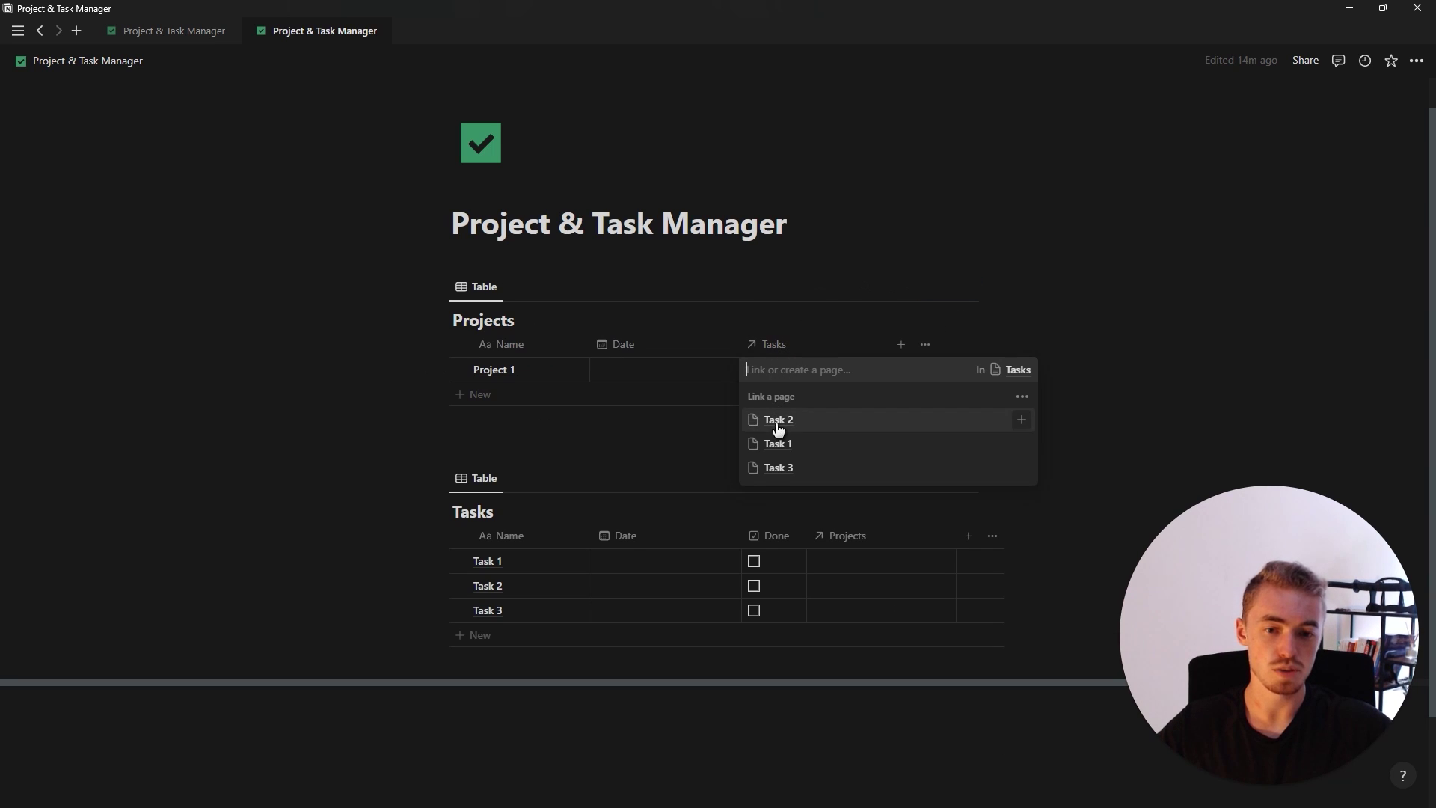
{"action": "left_click", "coordinate": [785, 426]}
{"action": "left_click", "coordinate": [791, 468]}
{"action": "left_click", "coordinate": [730, 452]}
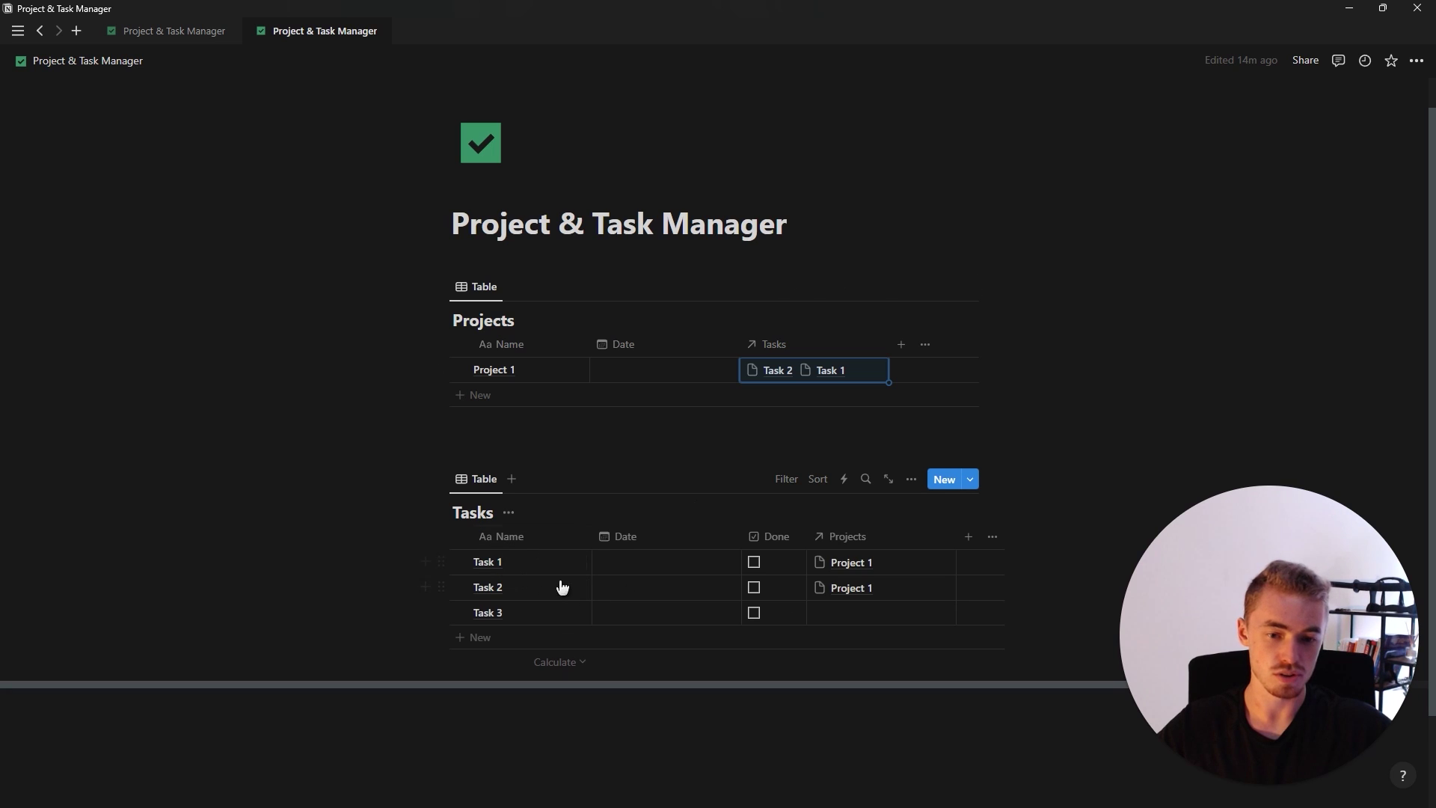
{"action": "left_click", "coordinate": [860, 621]}
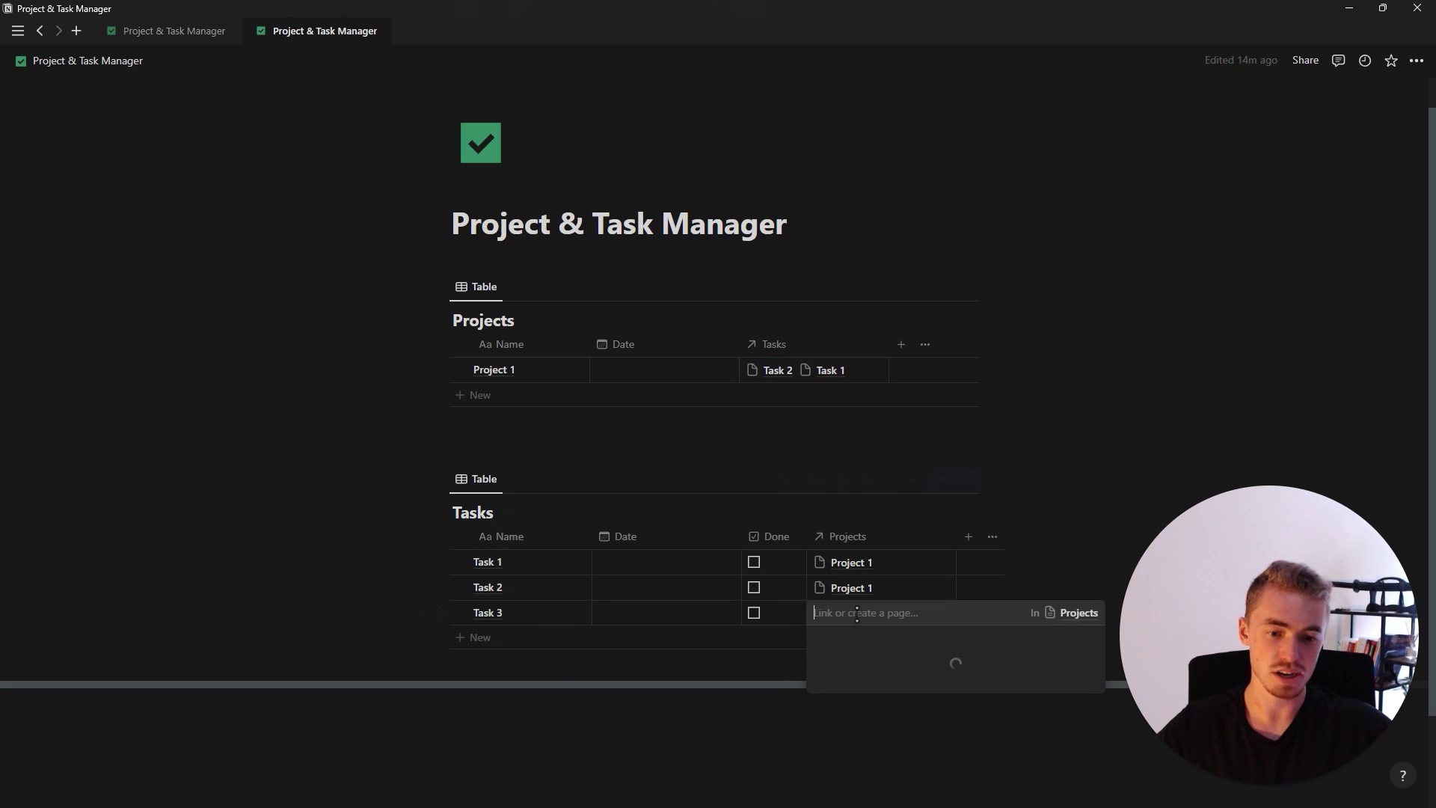
{"action": "left_click", "coordinate": [851, 663]}
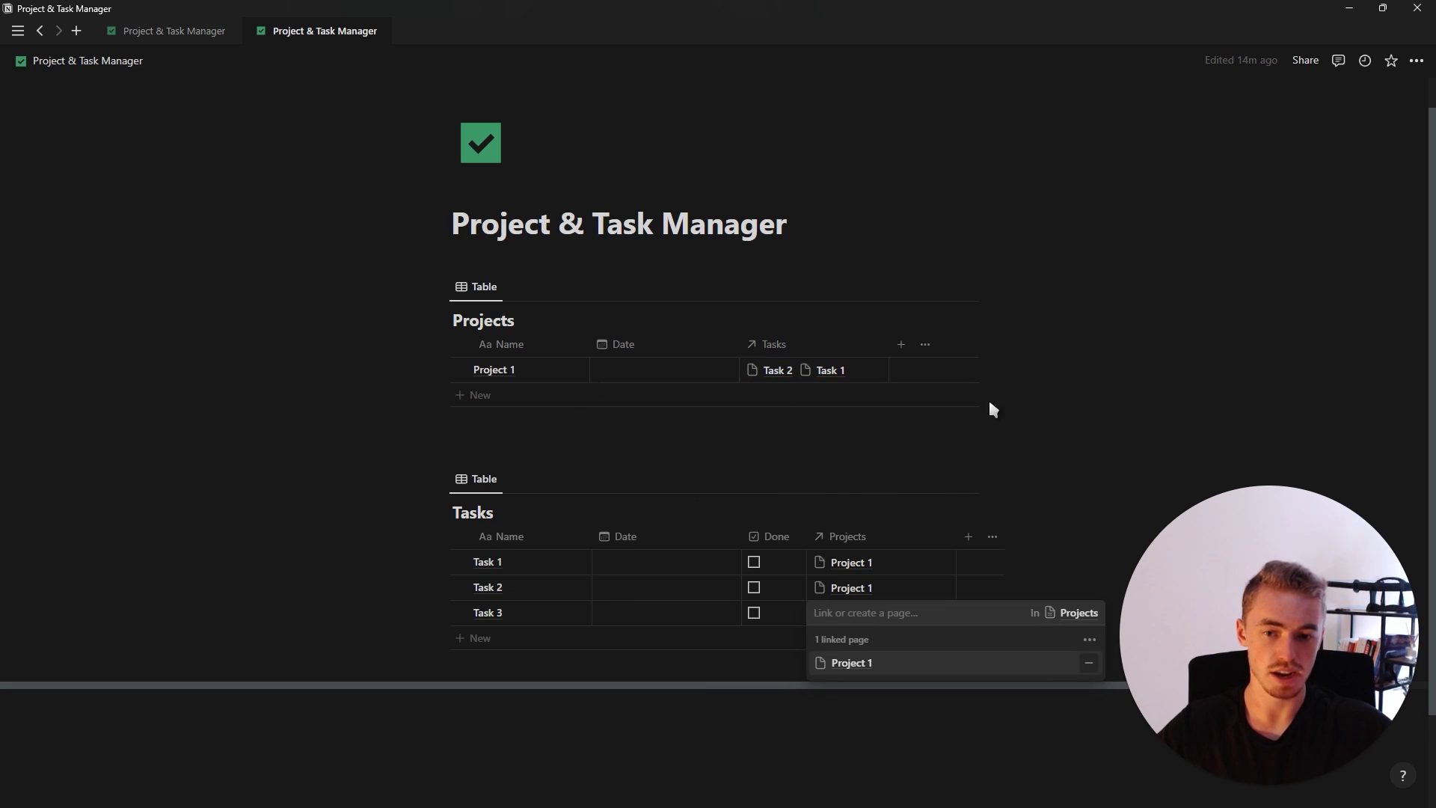
{"action": "key", "text": "Escape"}
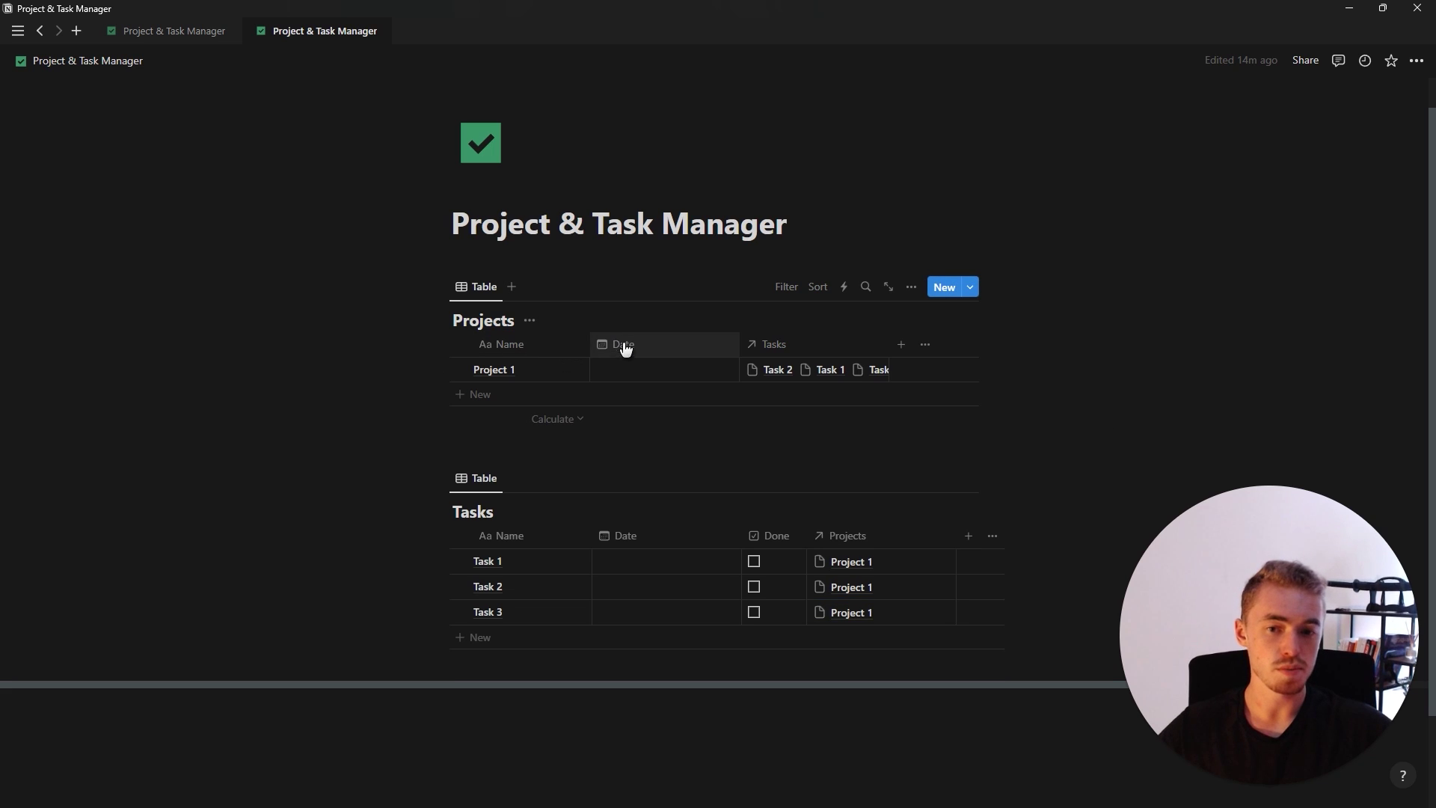
Give the Date properties of both the Projects and Tasks databases the same filled calendar icon
{"action": "left_click", "coordinate": [627, 344]}
{"action": "left_click", "coordinate": [610, 379]}
{"action": "type", "text": "date"}
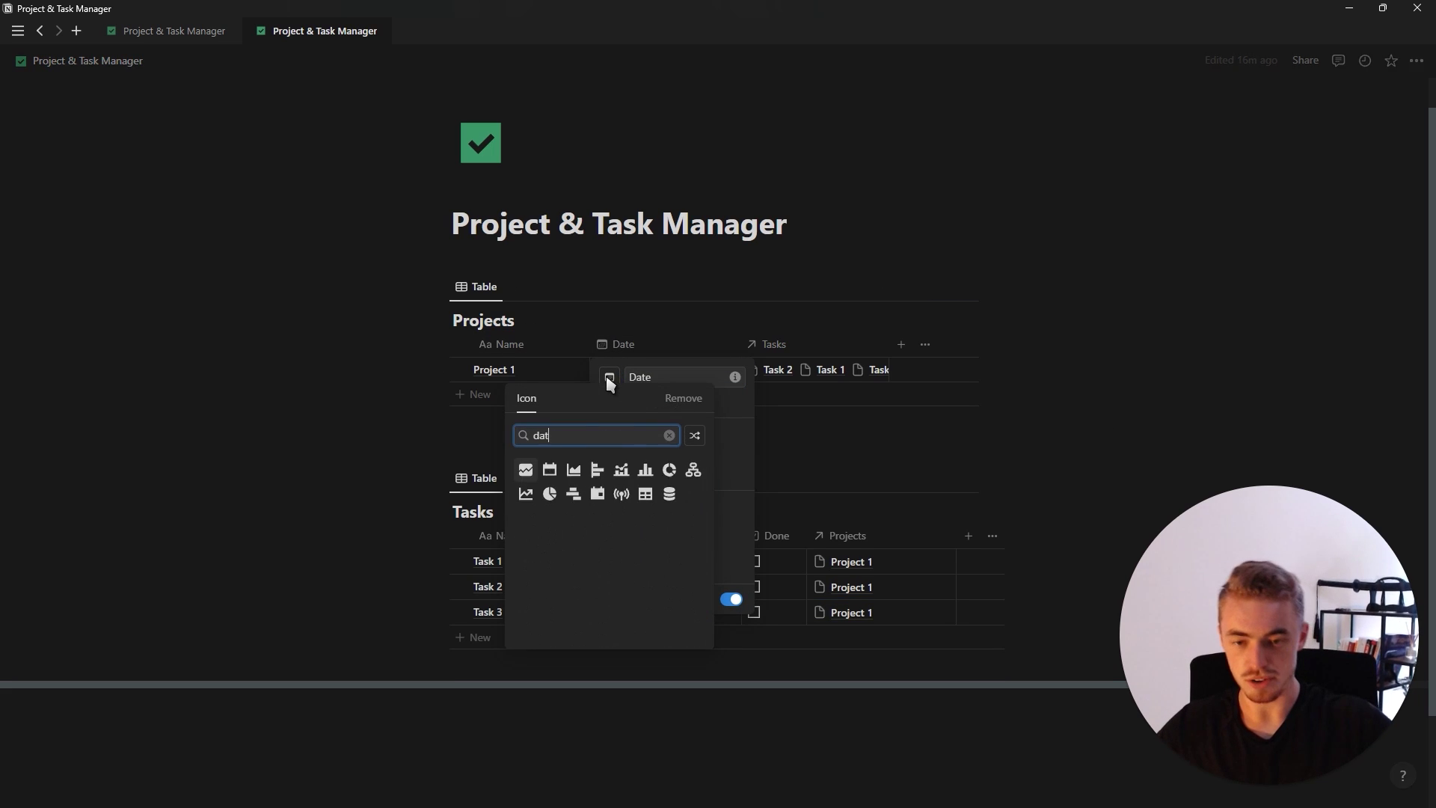
{"action": "left_click", "coordinate": [552, 469]}
{"action": "key", "text": "Escape"}
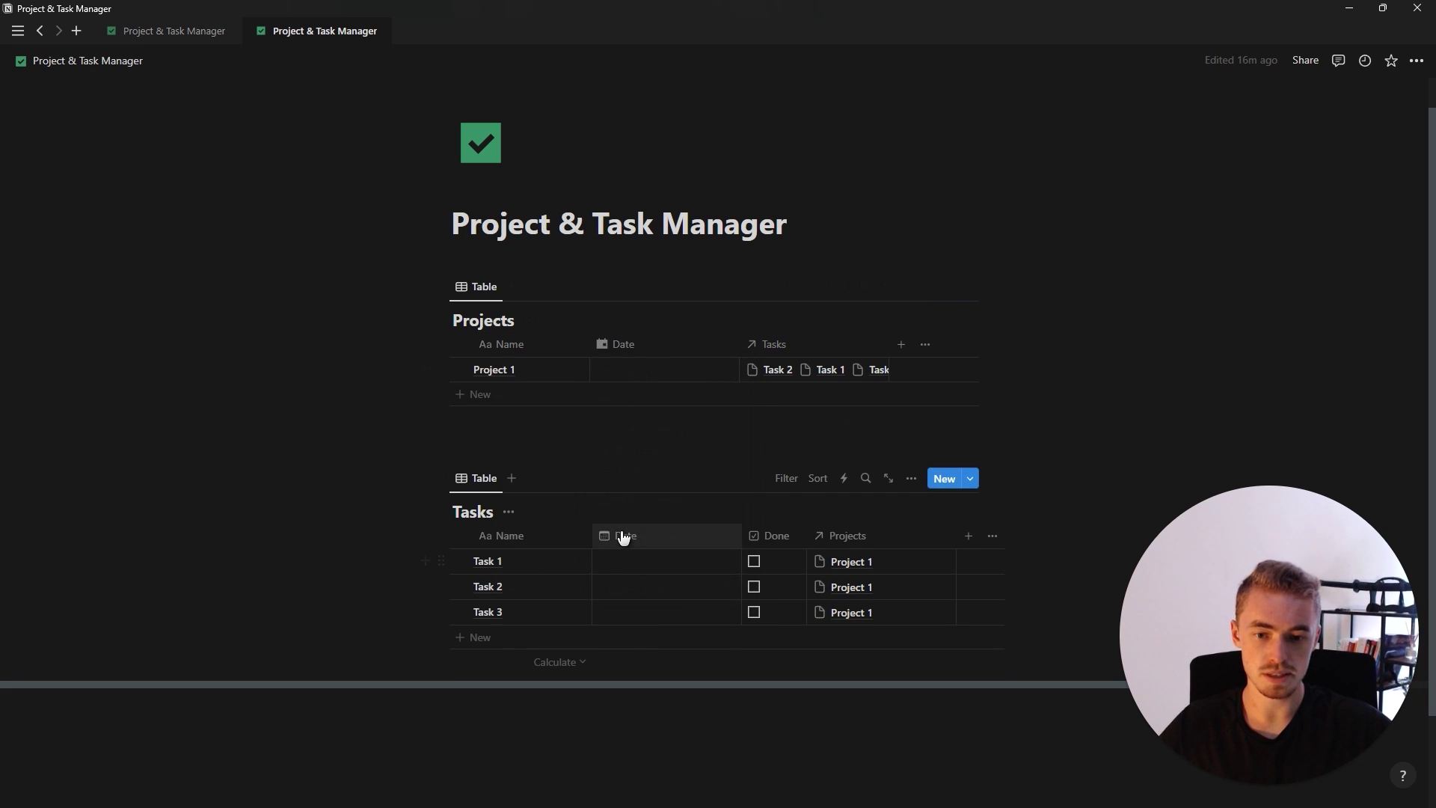
{"action": "left_click", "coordinate": [626, 536]}
{"action": "left_click", "coordinate": [612, 286]}
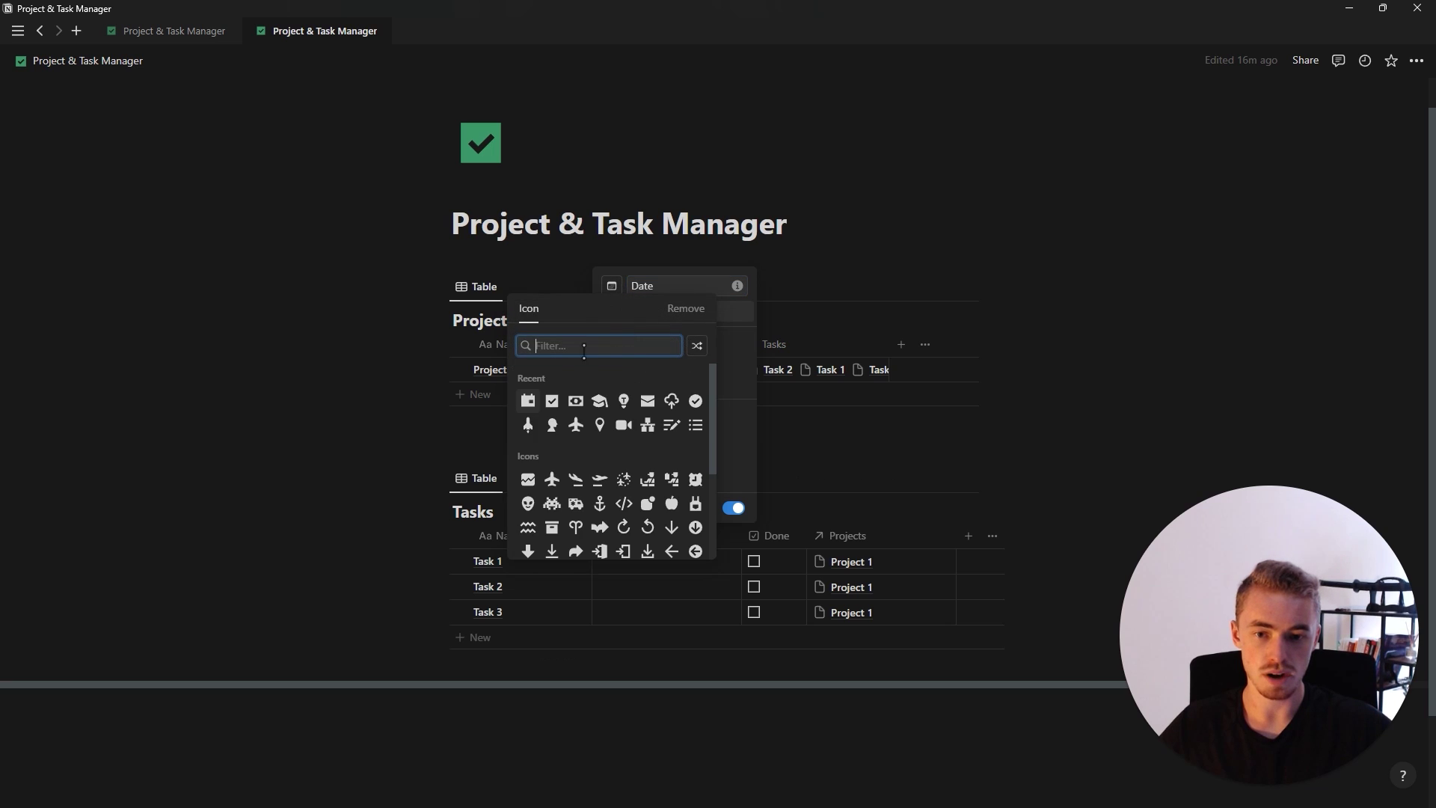
{"action": "left_click", "coordinate": [527, 401]}
{"action": "key", "text": "Escape"}
Change the icon of the Tasks relation property in the Projects database to the sticky note icon
{"action": "left_click", "coordinate": [770, 345]}
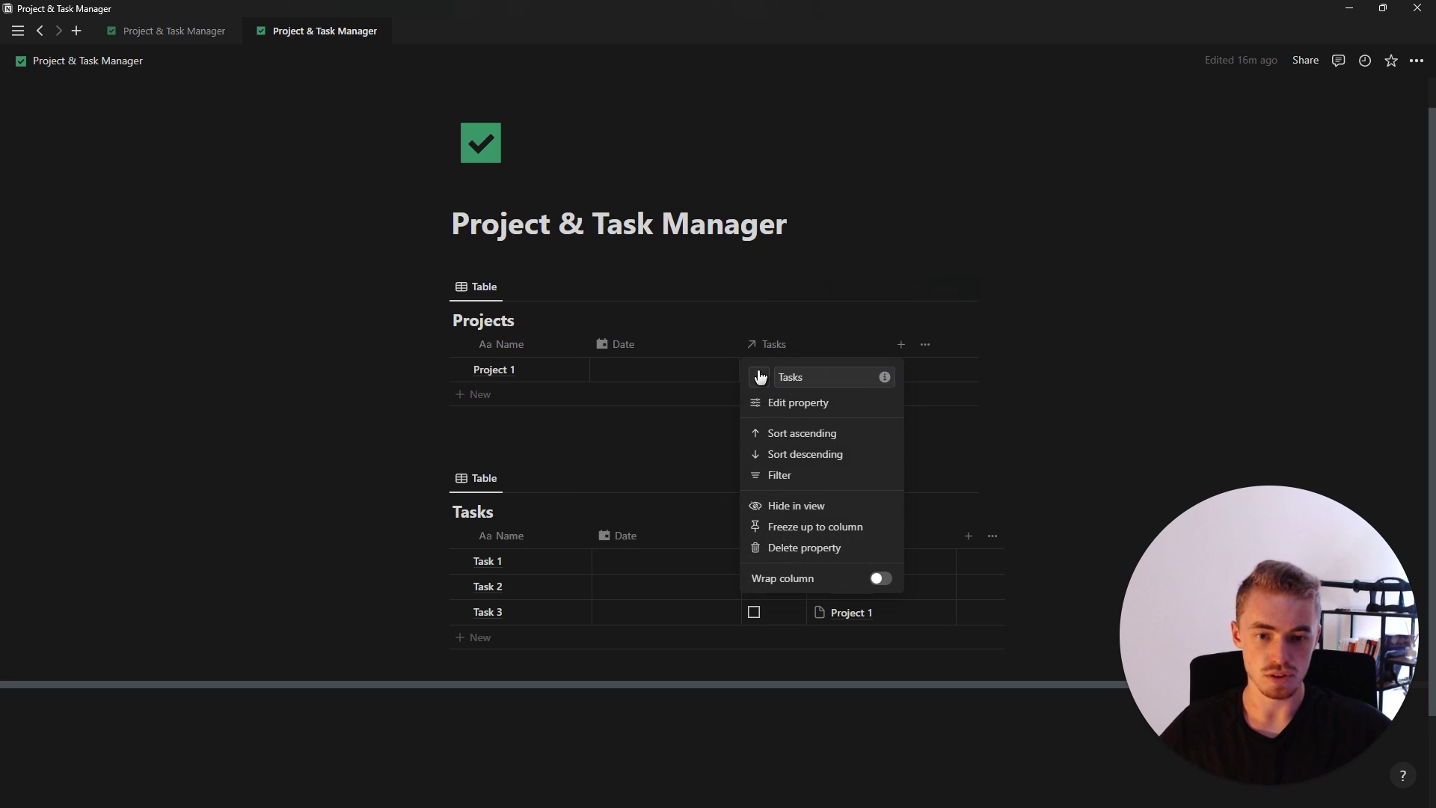
{"action": "left_click", "coordinate": [760, 377]}
{"action": "type", "text": "fil"}
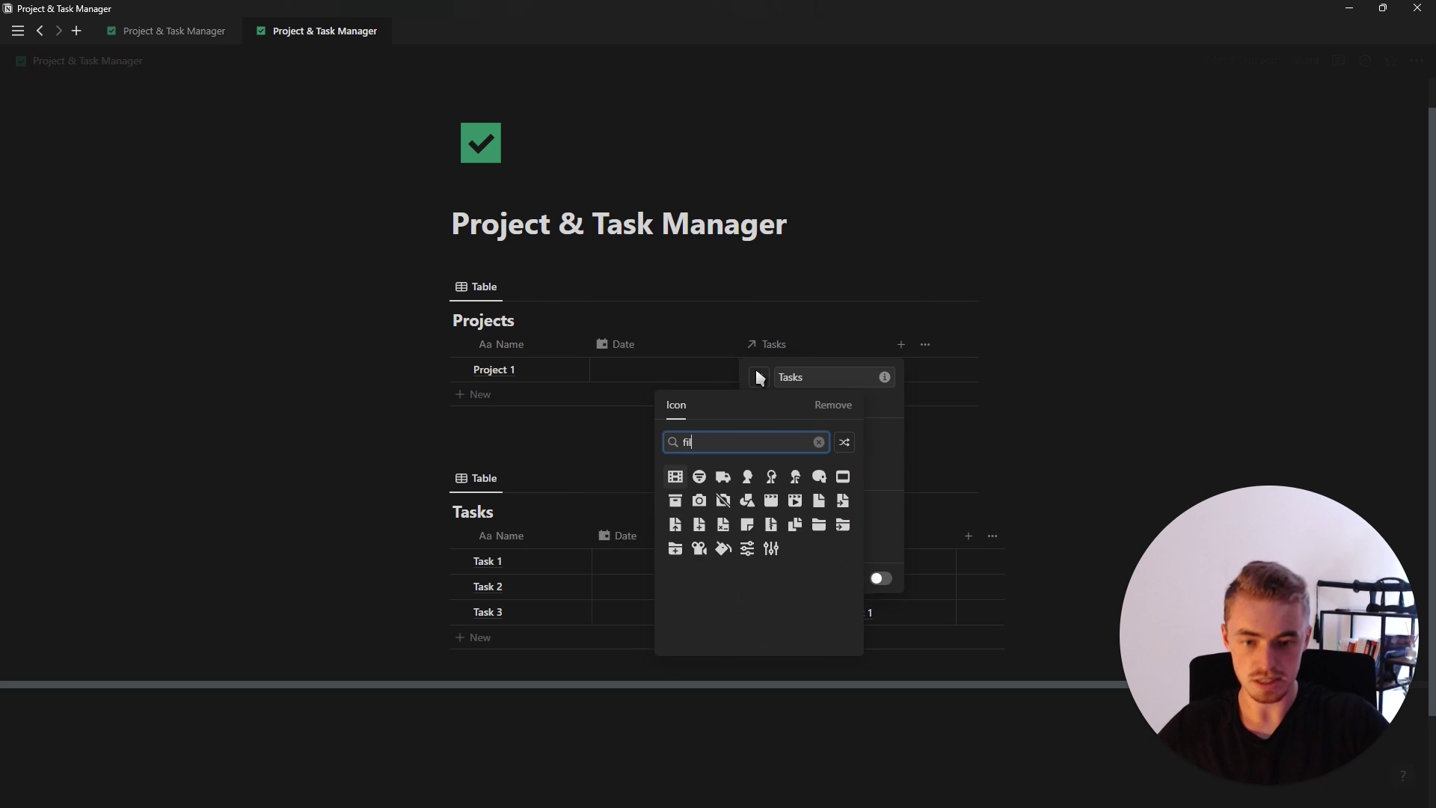
{"action": "left_click", "coordinate": [747, 525]}
{"action": "left_click", "coordinate": [707, 359]}
Change the icon of the Projects relation property in the Tasks database to the plain folder icon
{"action": "left_click", "coordinate": [855, 537]}
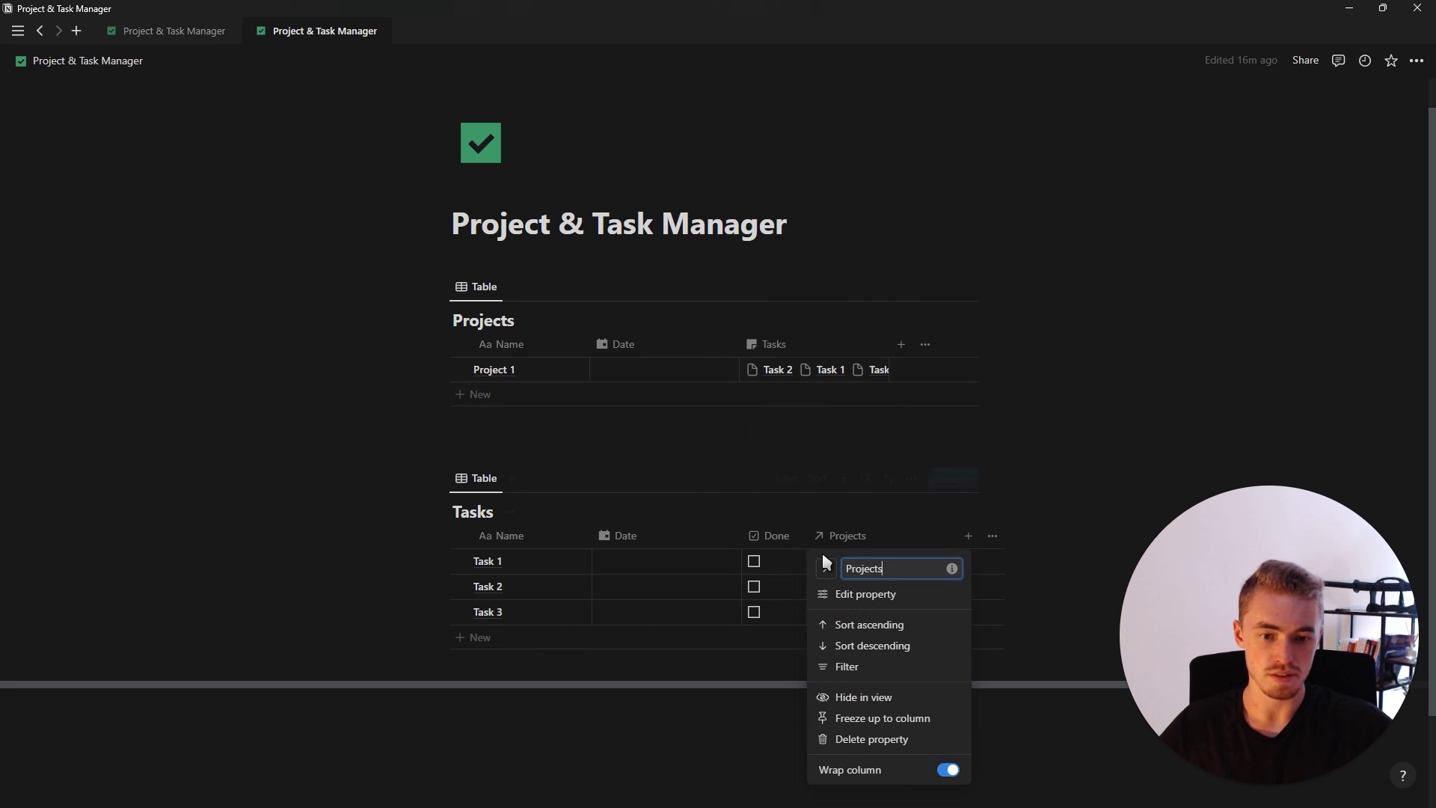
{"action": "left_click", "coordinate": [826, 563]}
{"action": "type", "text": "fol"}
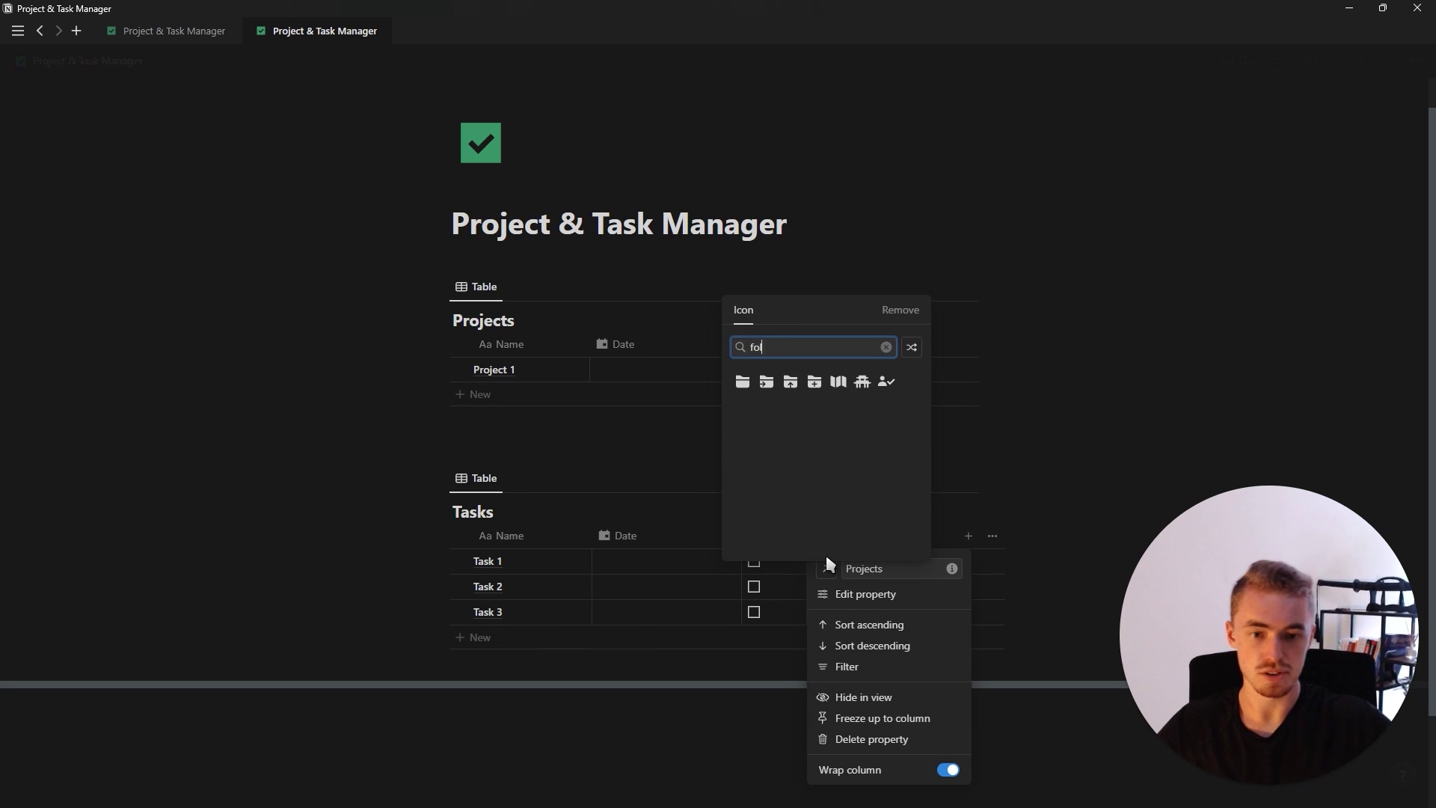
{"action": "left_click", "coordinate": [743, 382]}
{"action": "left_click", "coordinate": [705, 448]}
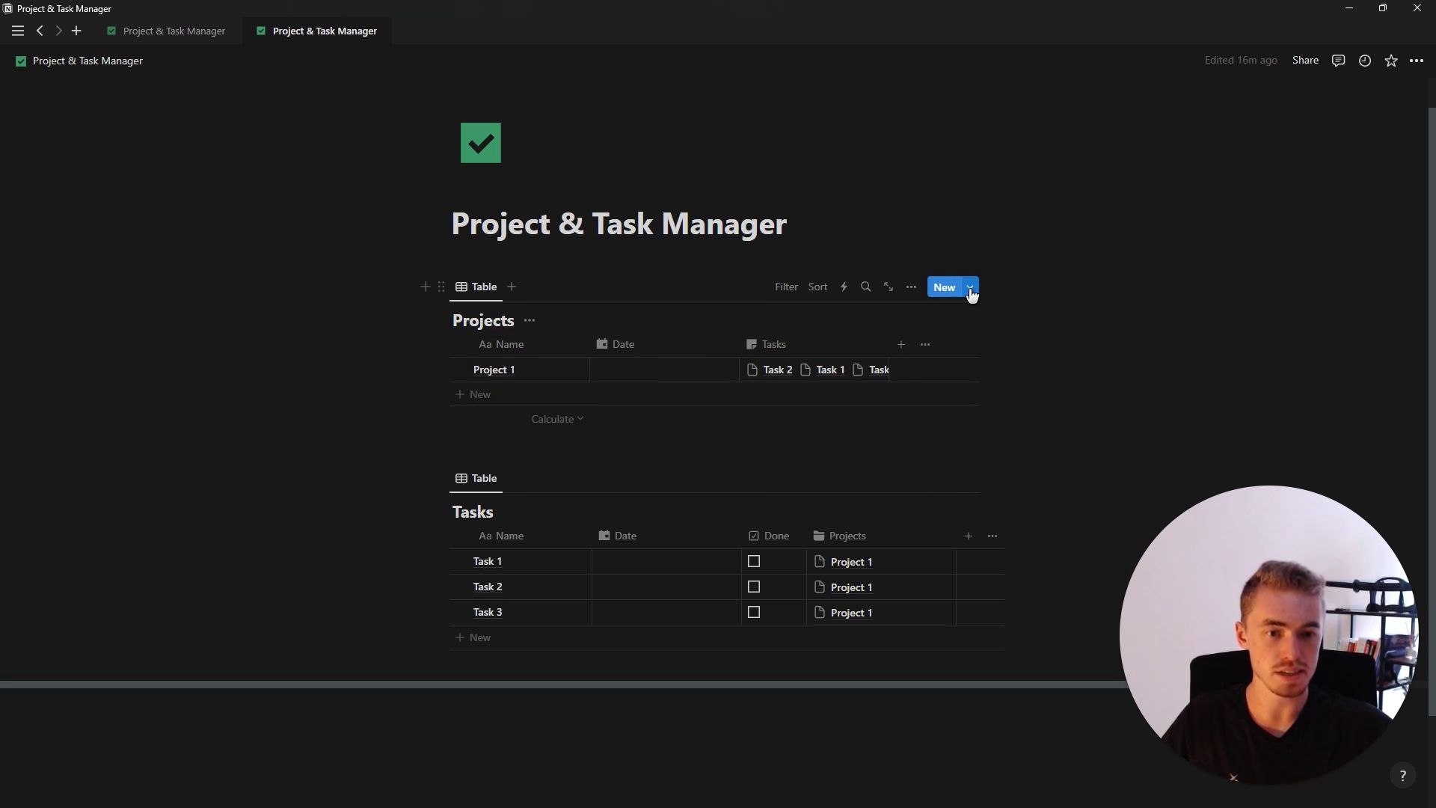
Create an untitled template for the Projects database with a blue folder as its page icon
{"action": "left_click", "coordinate": [970, 290]}
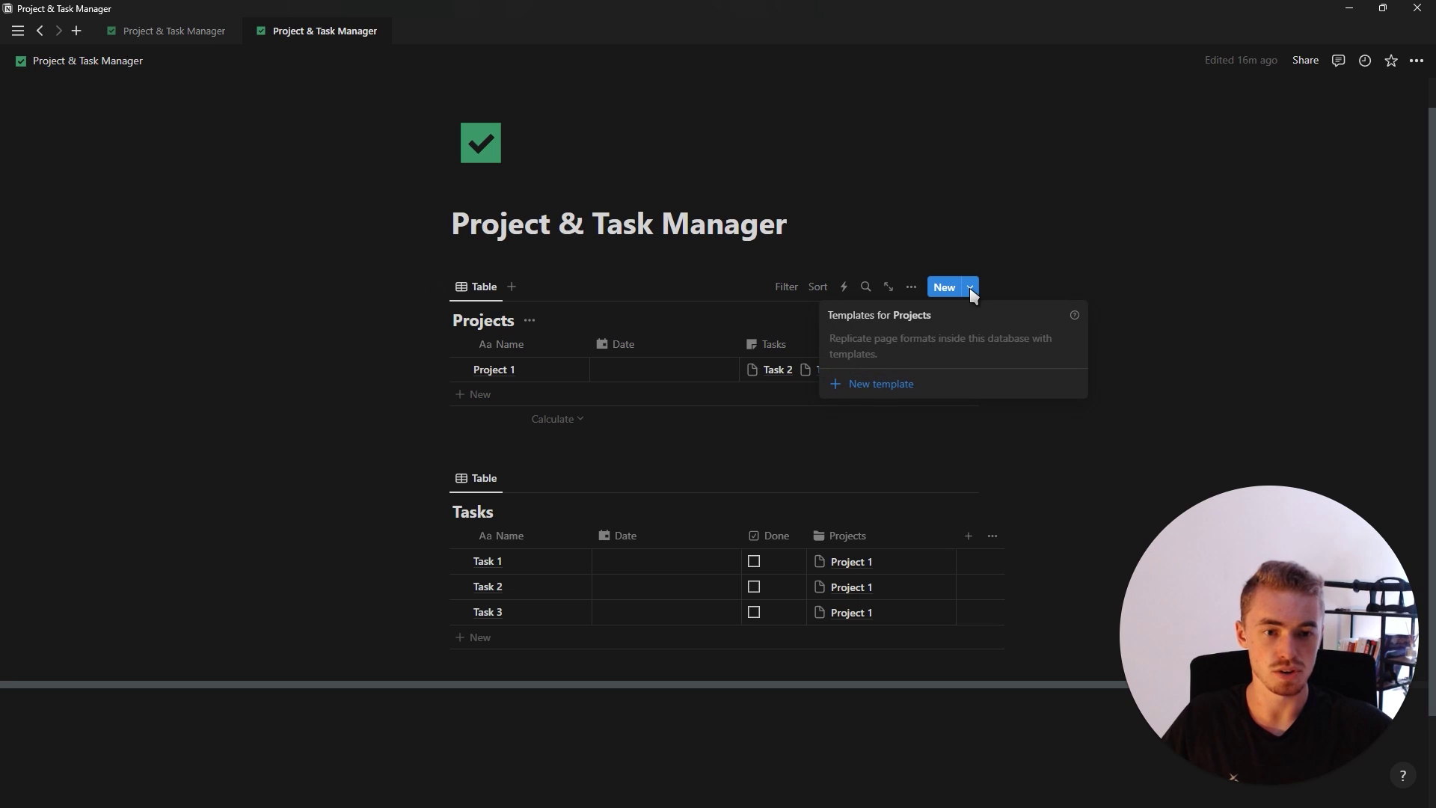
{"action": "left_click", "coordinate": [900, 394]}
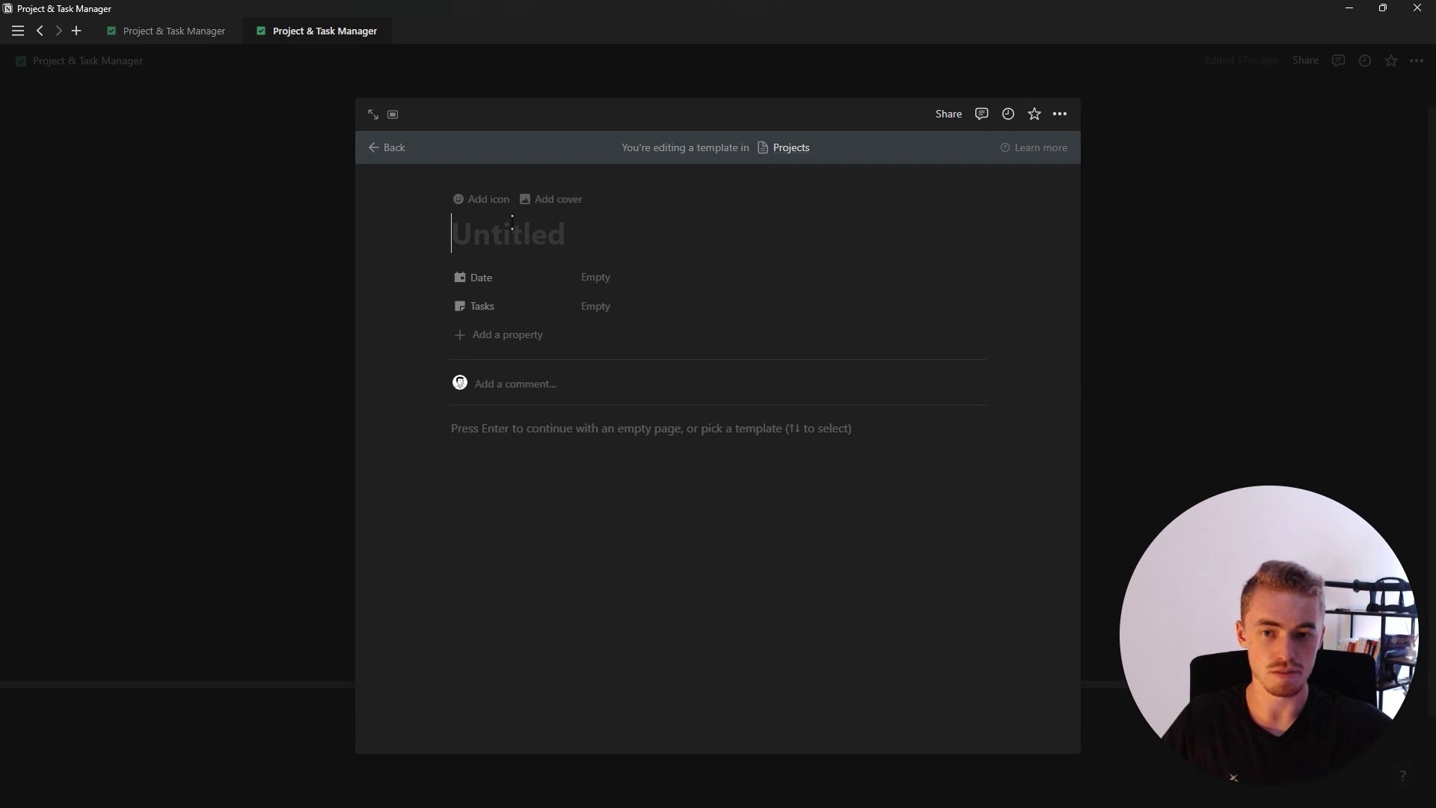
{"action": "left_click", "coordinate": [490, 210]}
{"action": "left_click", "coordinate": [480, 269]}
{"action": "left_click", "coordinate": [394, 313]}
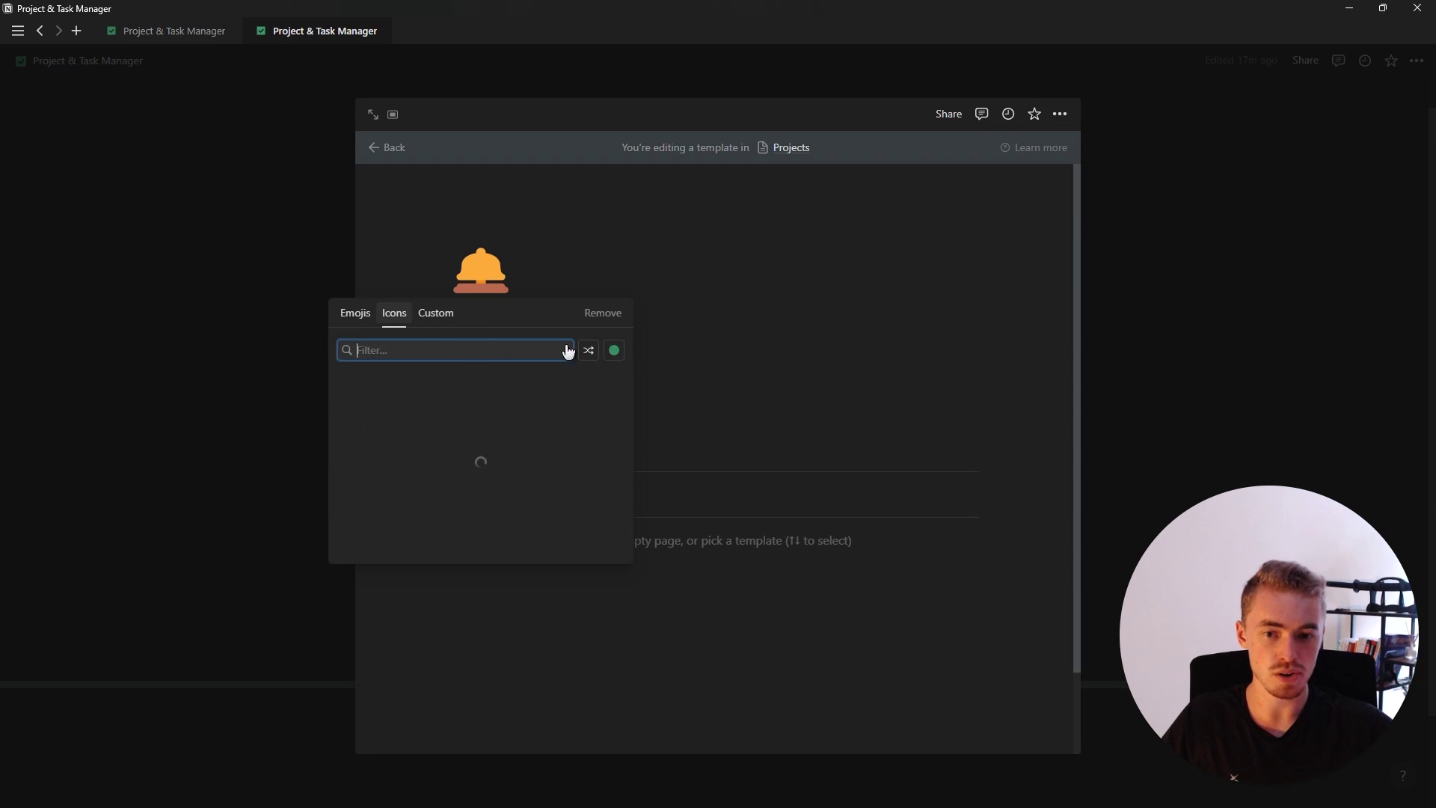
{"action": "left_click", "coordinate": [615, 350]}
{"action": "left_click", "coordinate": [590, 405]}
{"action": "left_click", "coordinate": [490, 350]}
{"action": "left_click", "coordinate": [355, 406]}
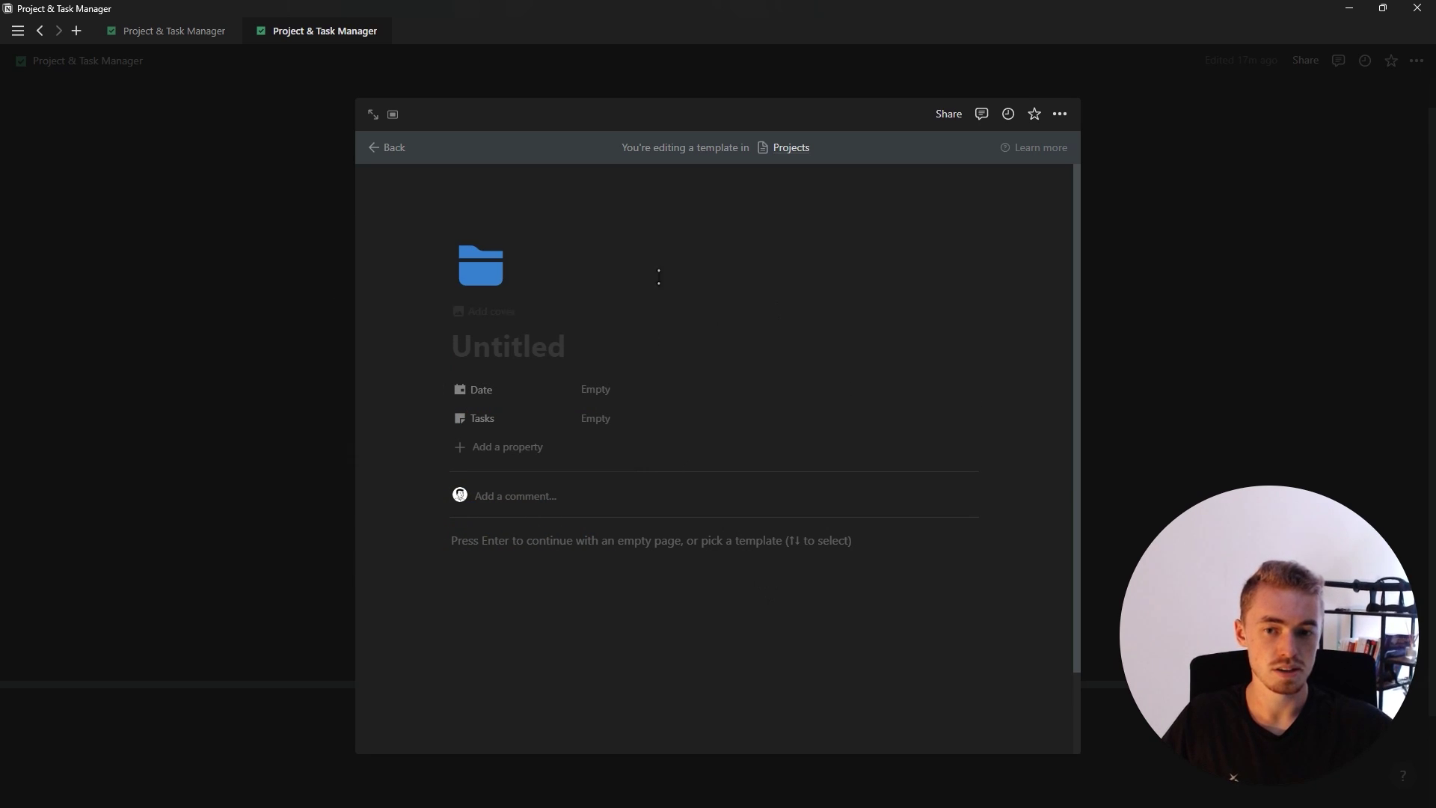
{"action": "left_click", "coordinate": [1252, 278]}
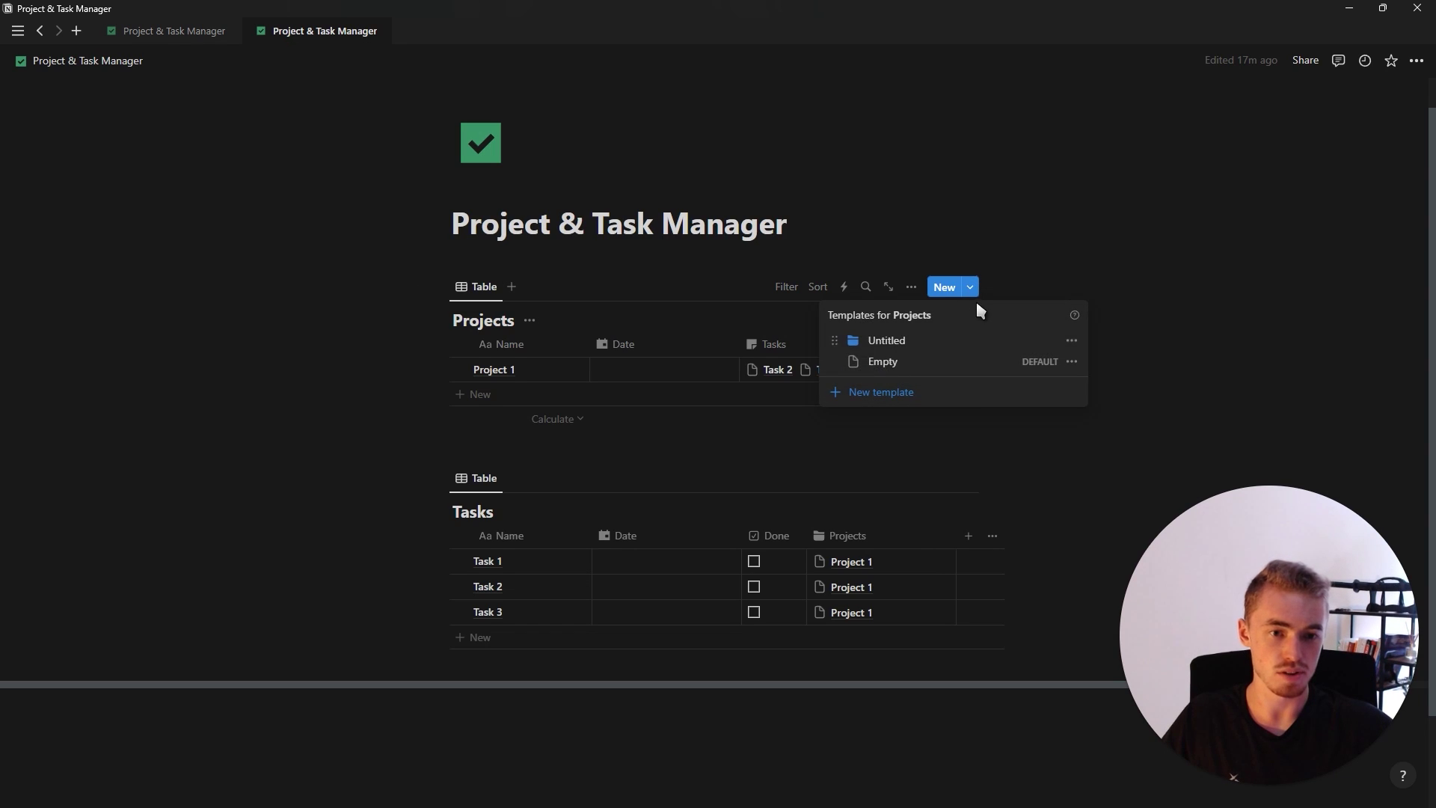
Set the Untitled folder template as the default for all views in Projects
{"action": "left_click", "coordinate": [1069, 342]}
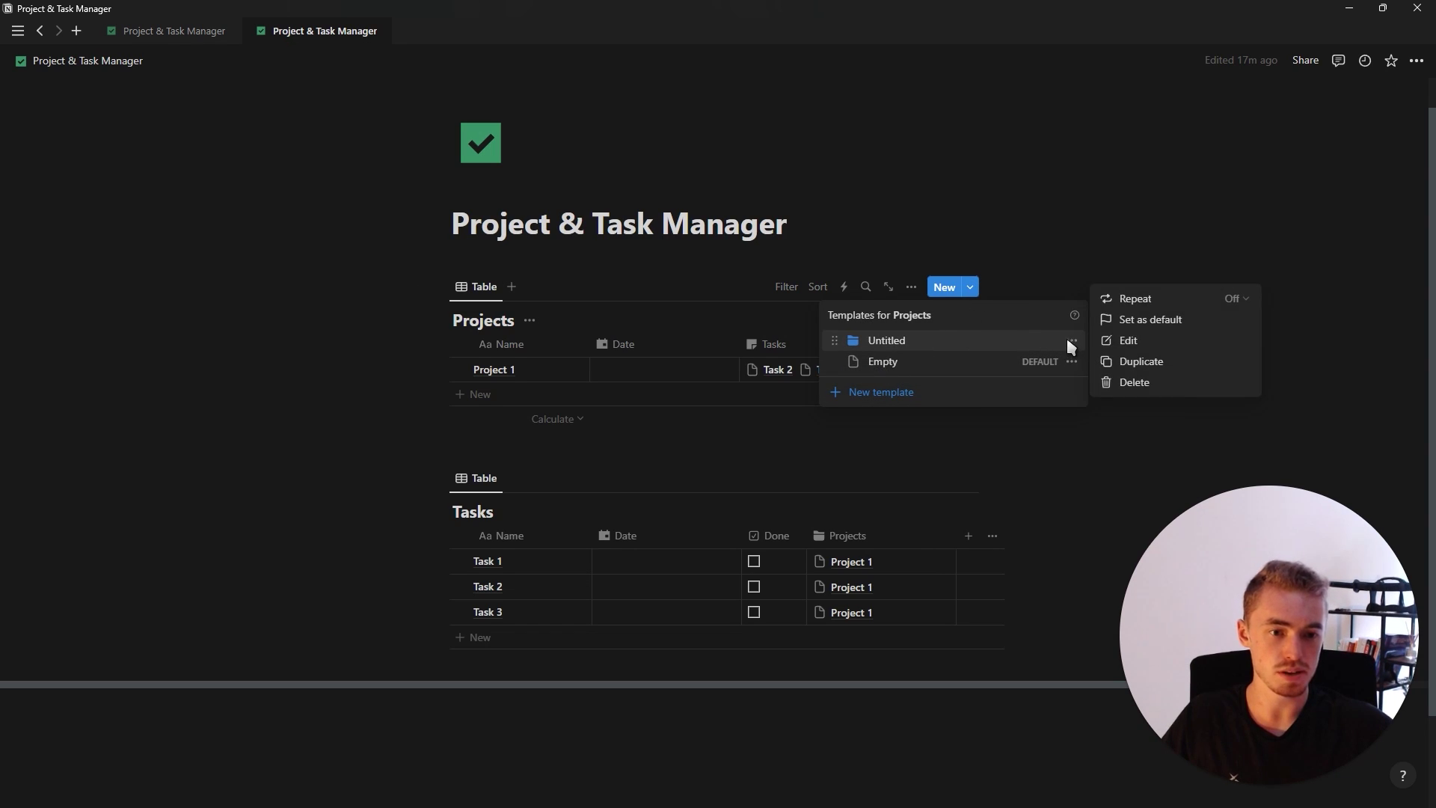
{"action": "left_click", "coordinate": [1136, 320]}
{"action": "left_click", "coordinate": [797, 412]}
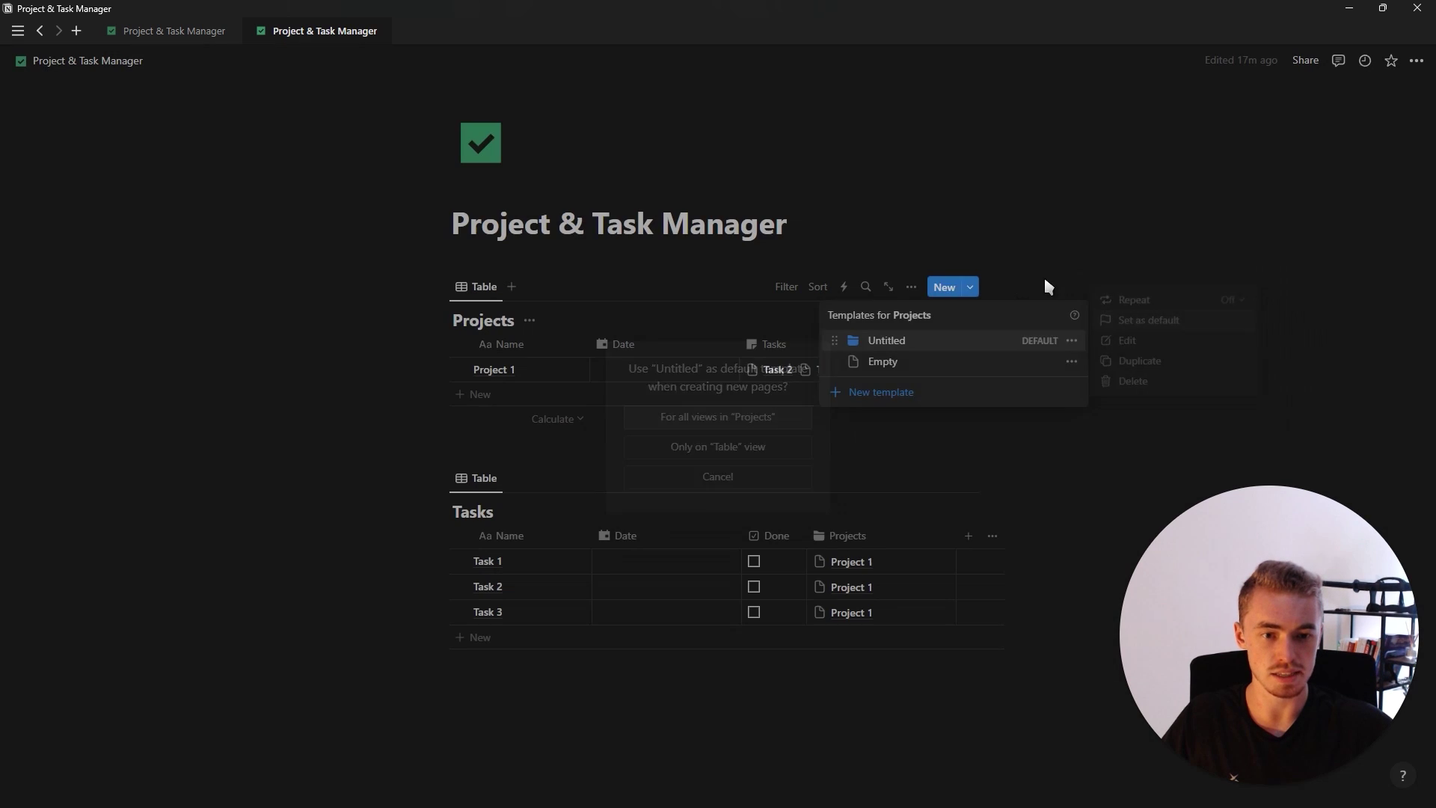
{"action": "key", "text": "Escape"}
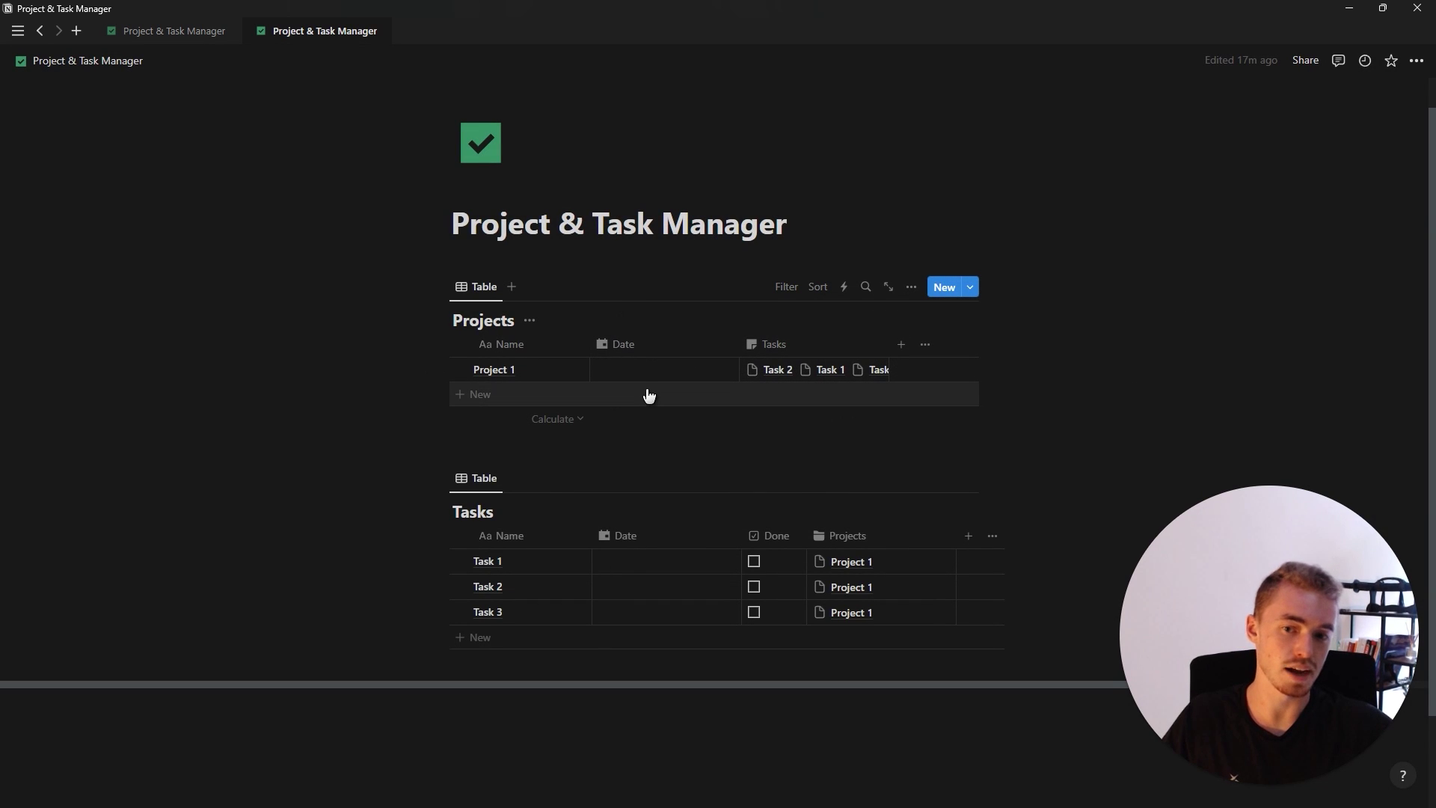
Add a new entry to the Projects database to test the default template, and delete that entry
{"action": "left_click", "coordinate": [648, 397]}
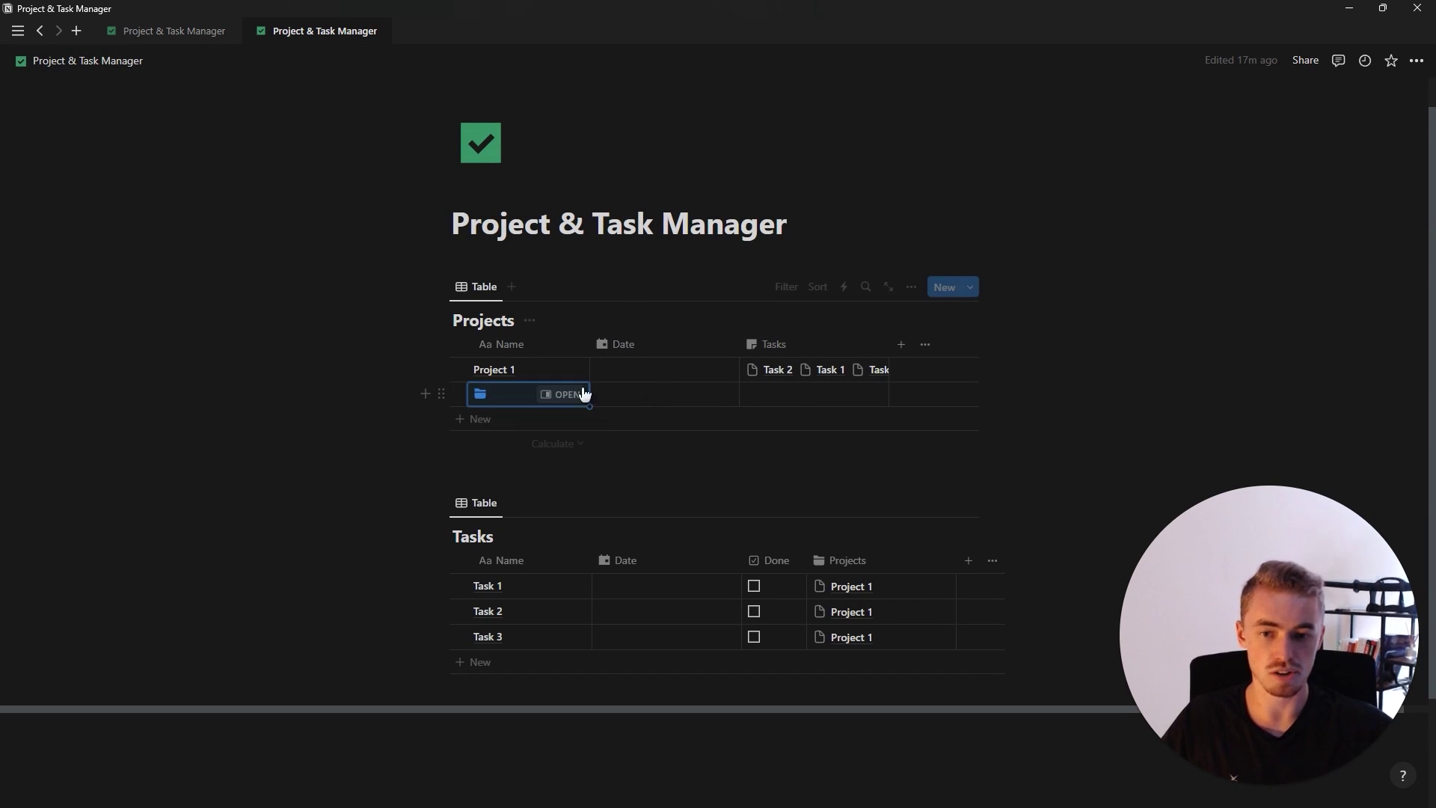
{"action": "left_click", "coordinate": [440, 393]}
{"action": "key", "text": "Delete"}
Open the Project 1 entry, apply the blue folder template to it and close the page
{"action": "left_click", "coordinate": [557, 370]}
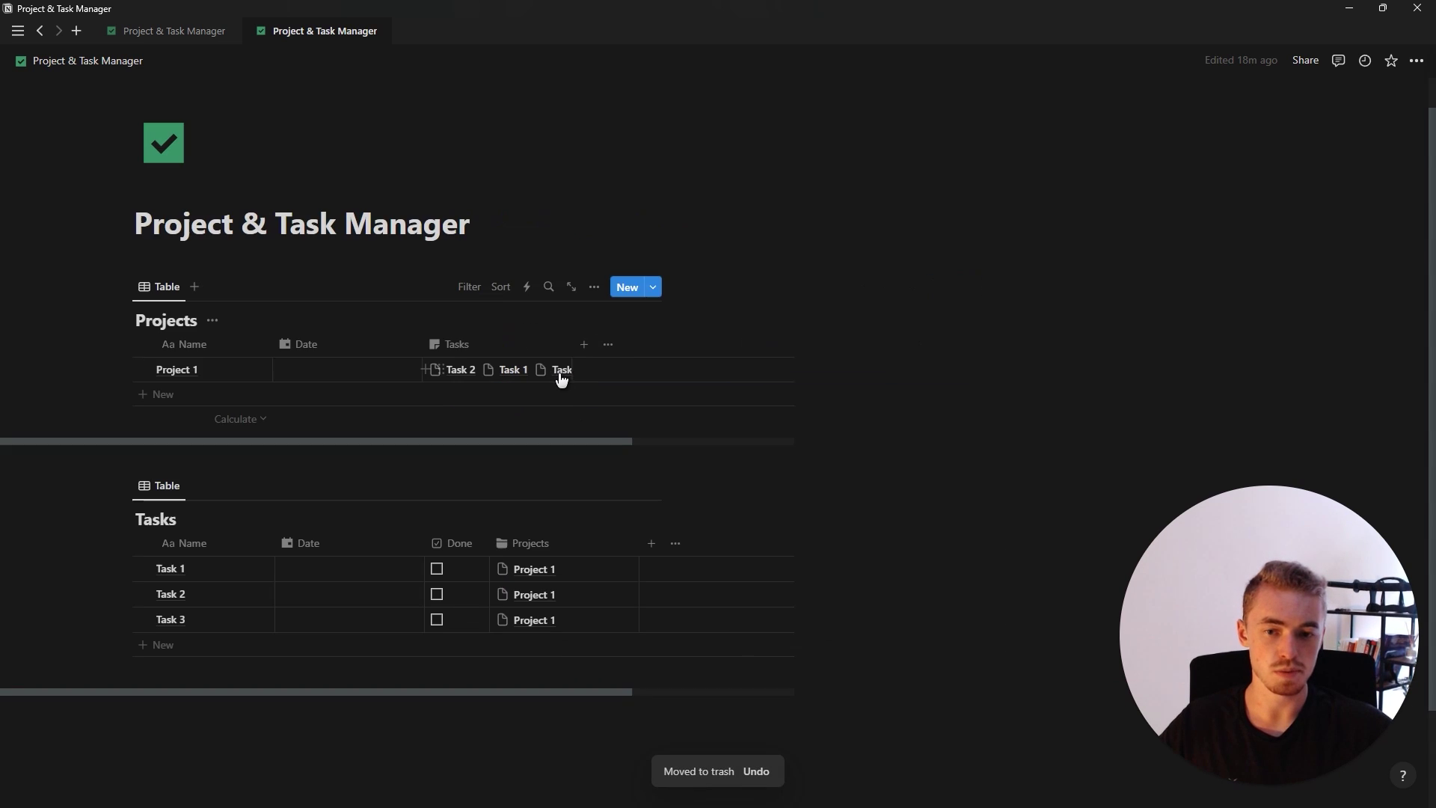
{"action": "left_click", "coordinate": [927, 399]}
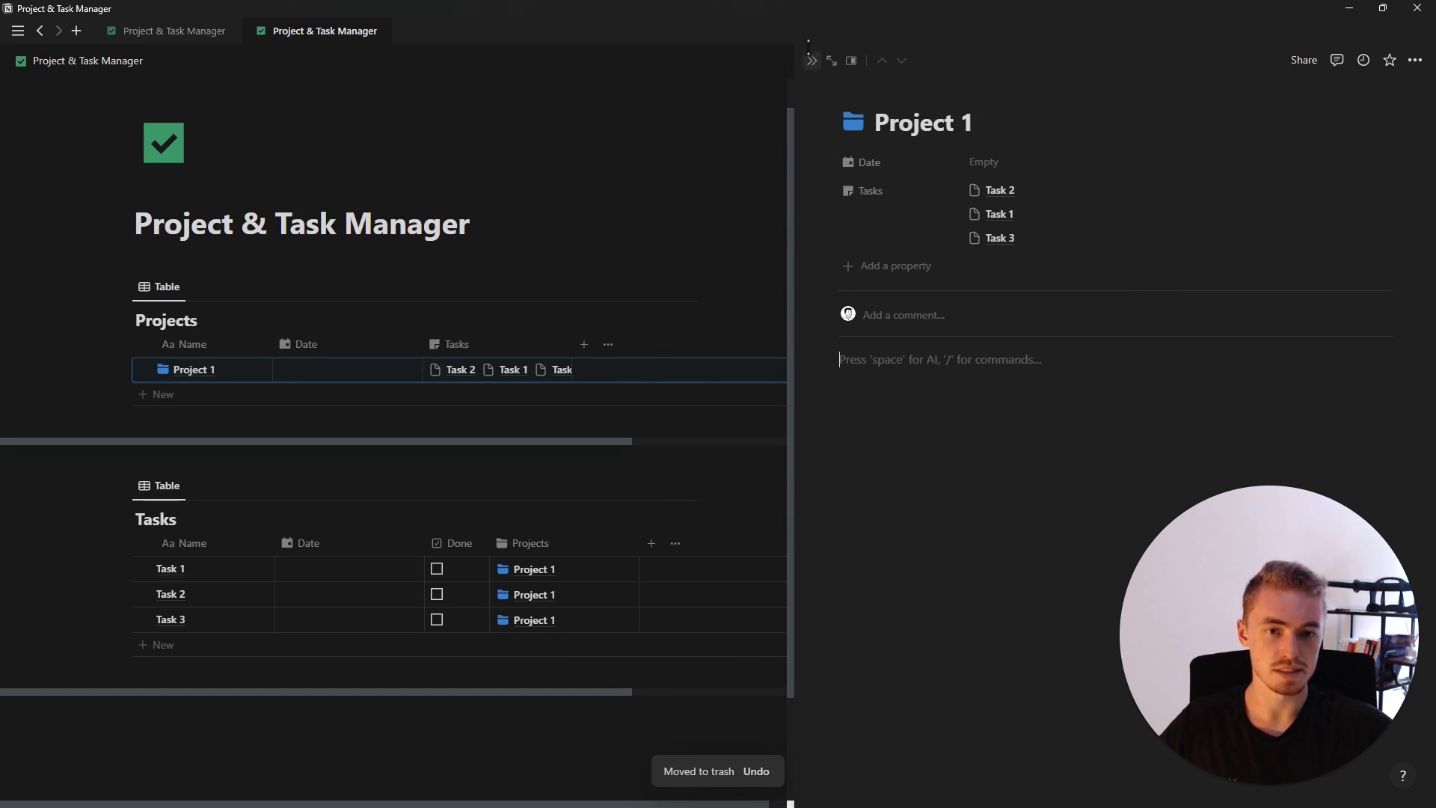
{"action": "left_click", "coordinate": [812, 63]}
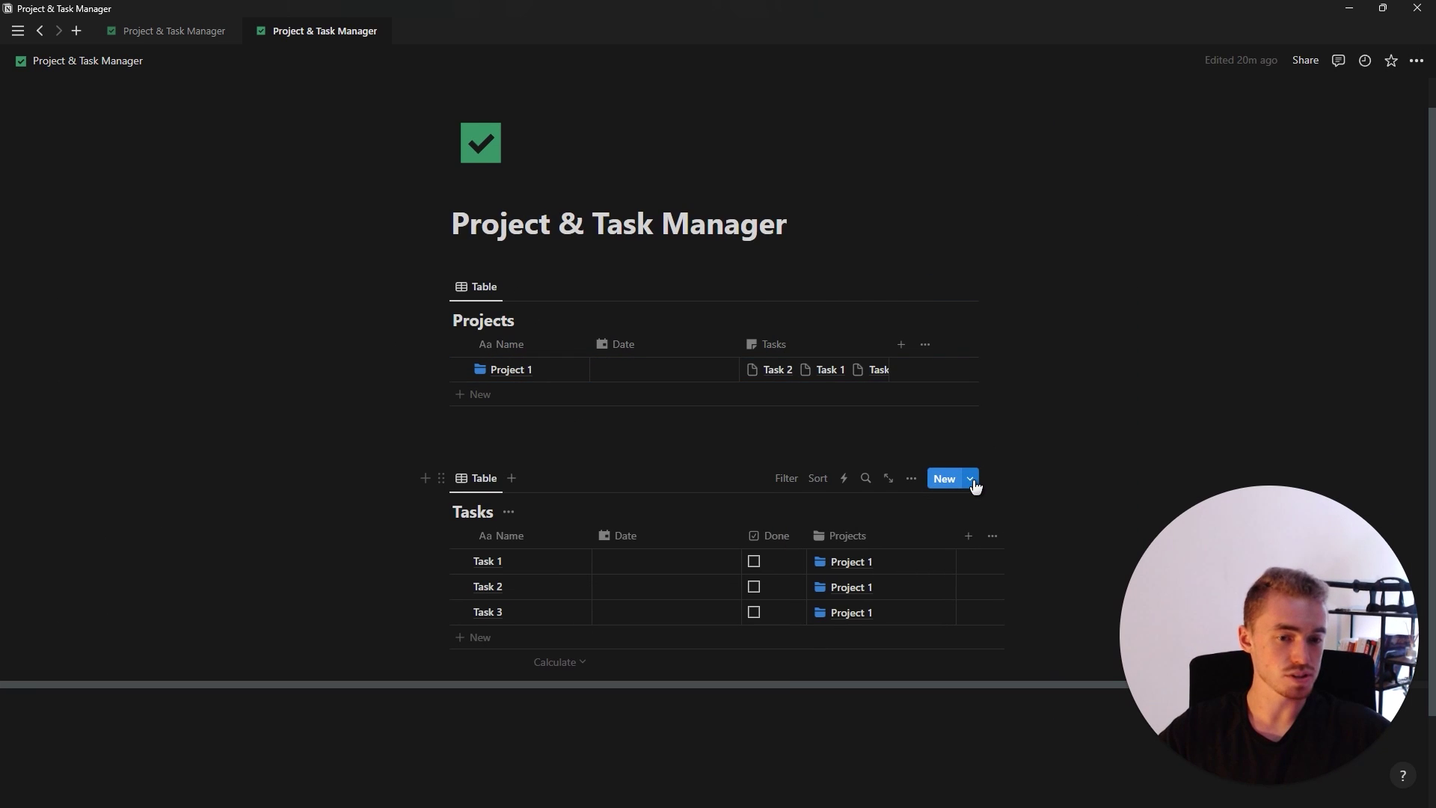
Create an untitled template for the Tasks database with a green sticky note as its page icon
{"action": "left_click", "coordinate": [971, 480]}
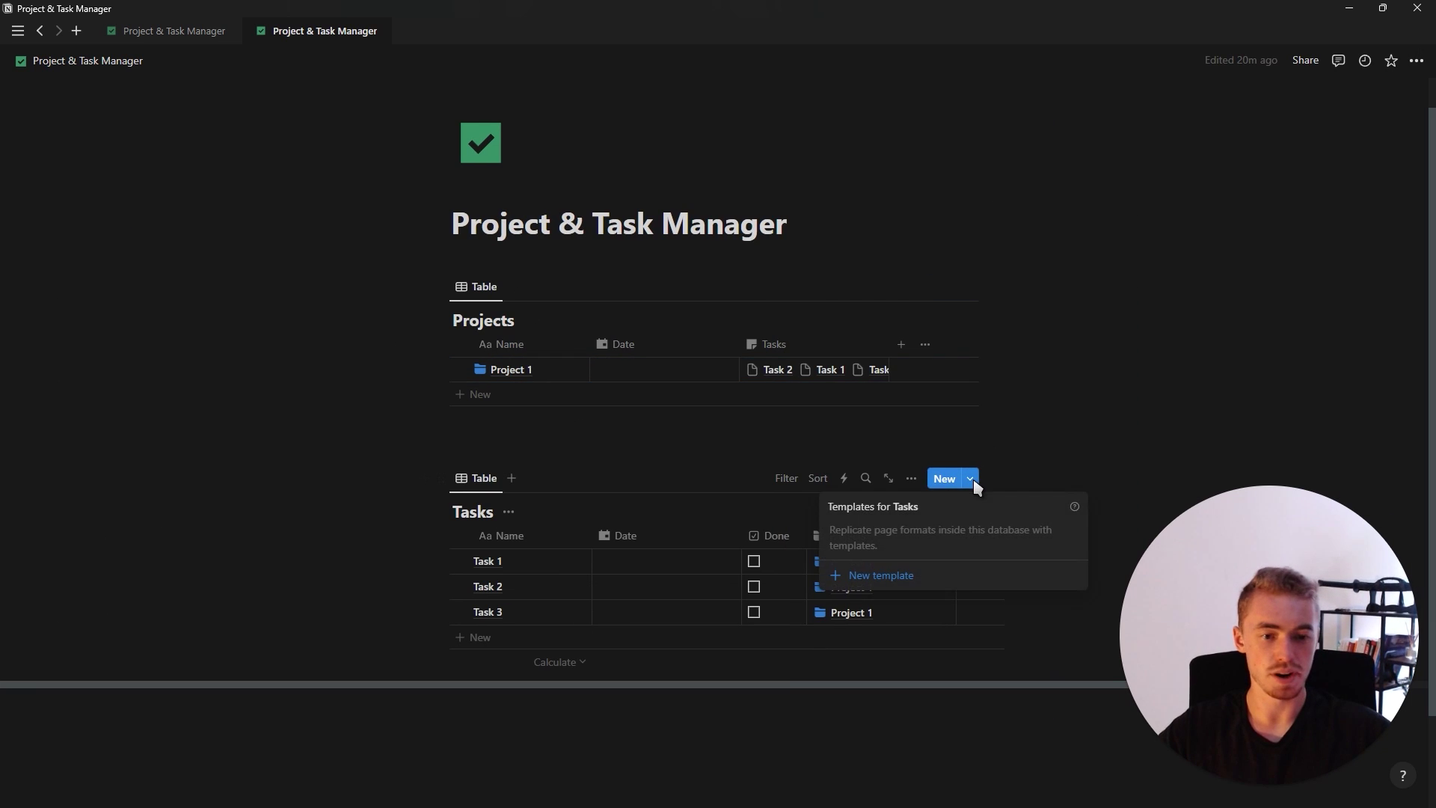
{"action": "left_click", "coordinate": [898, 577]}
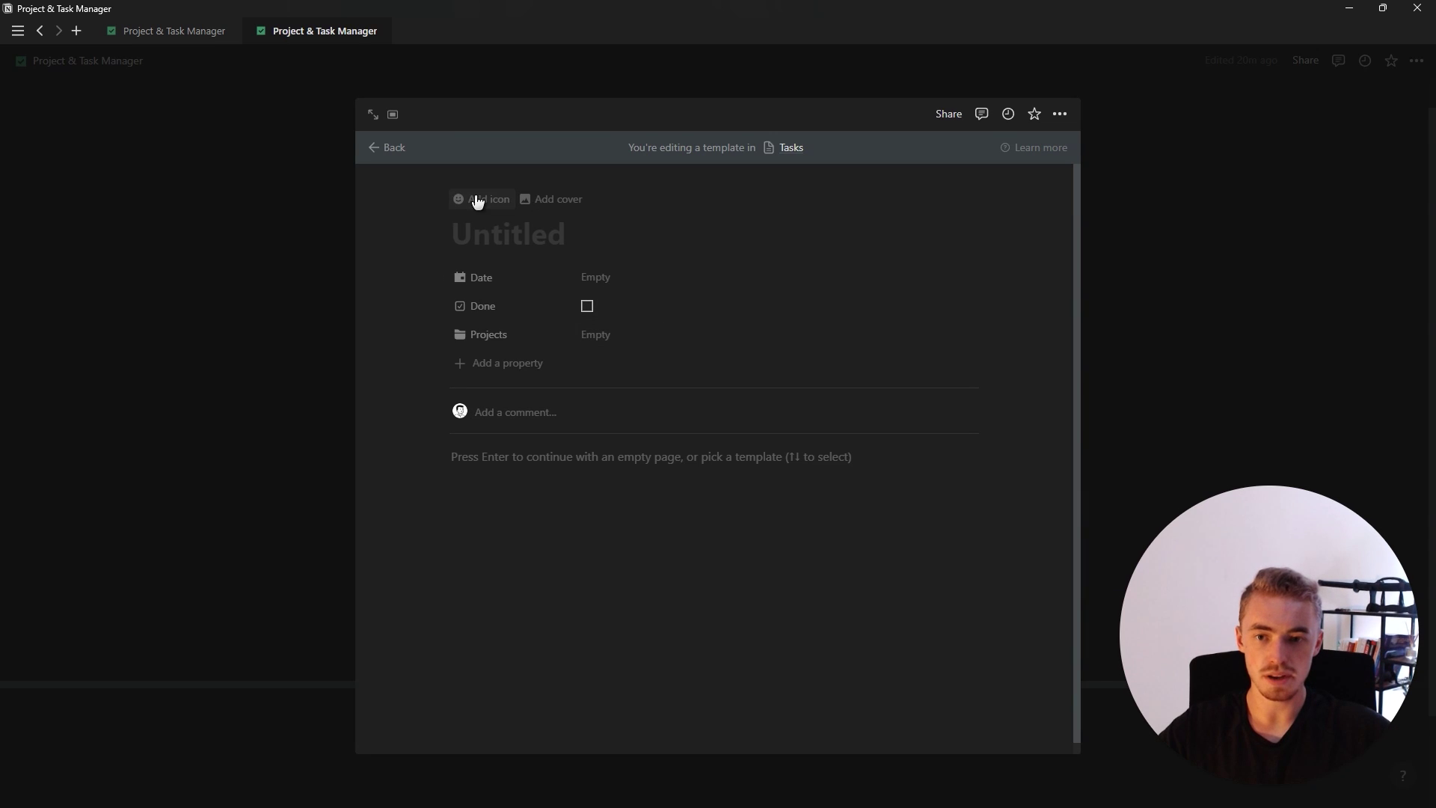
{"action": "left_click", "coordinate": [474, 199]}
{"action": "left_click", "coordinate": [392, 326]}
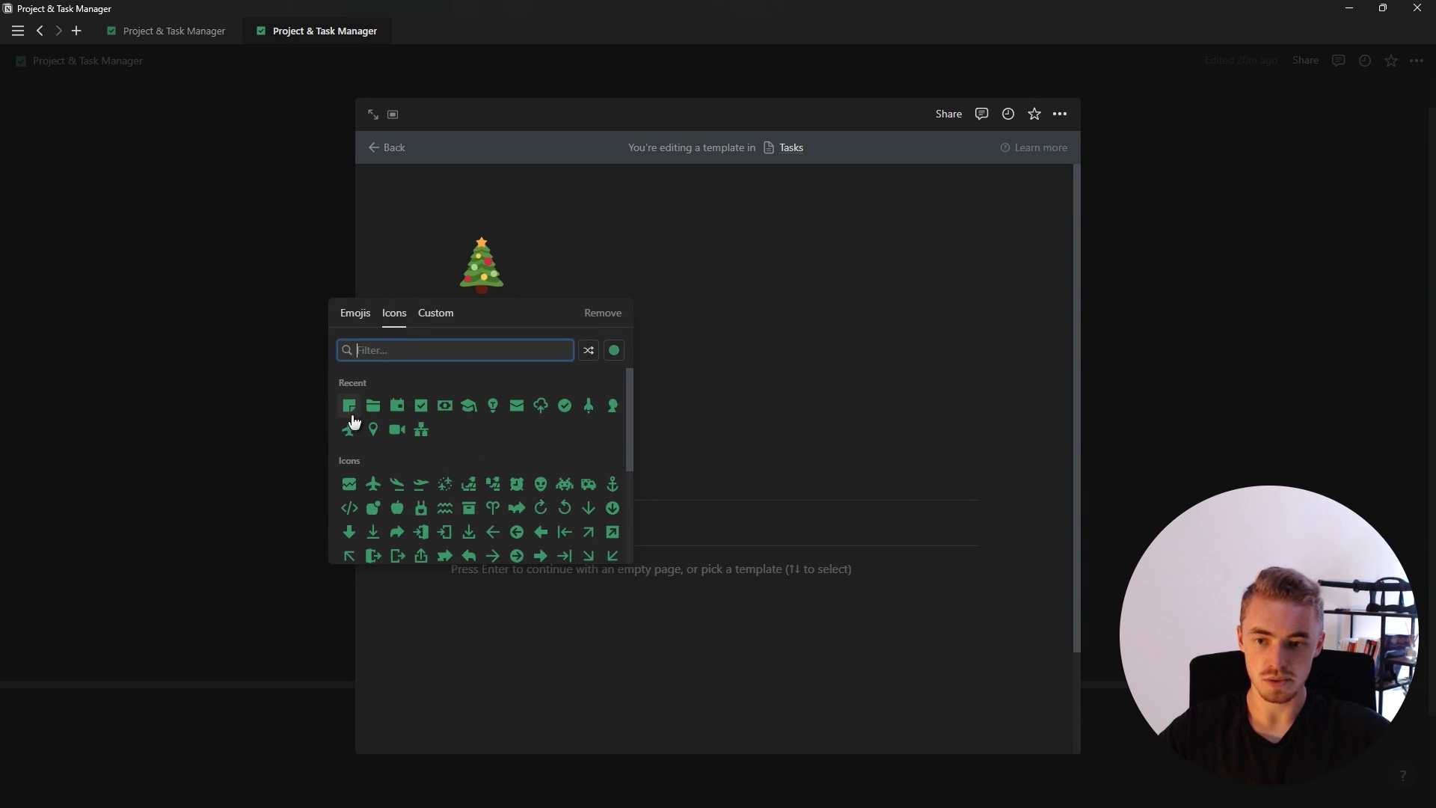
{"action": "left_click", "coordinate": [348, 406]}
{"action": "left_click", "coordinate": [1146, 378]}
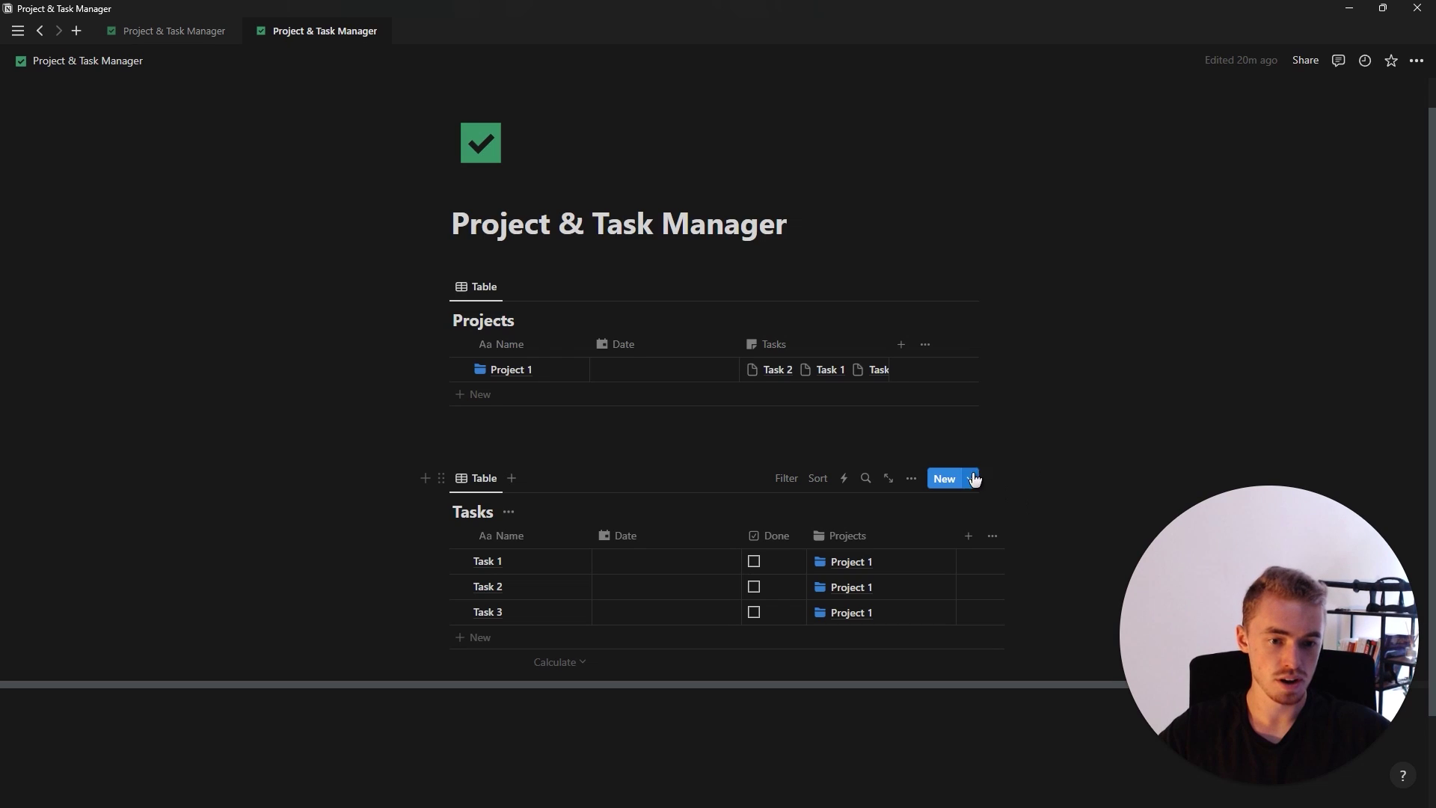
Set the untitled green sticky note template as the default for Tasks and add a new entry to test it
{"action": "left_click", "coordinate": [970, 479]}
{"action": "left_click", "coordinate": [1071, 531]}
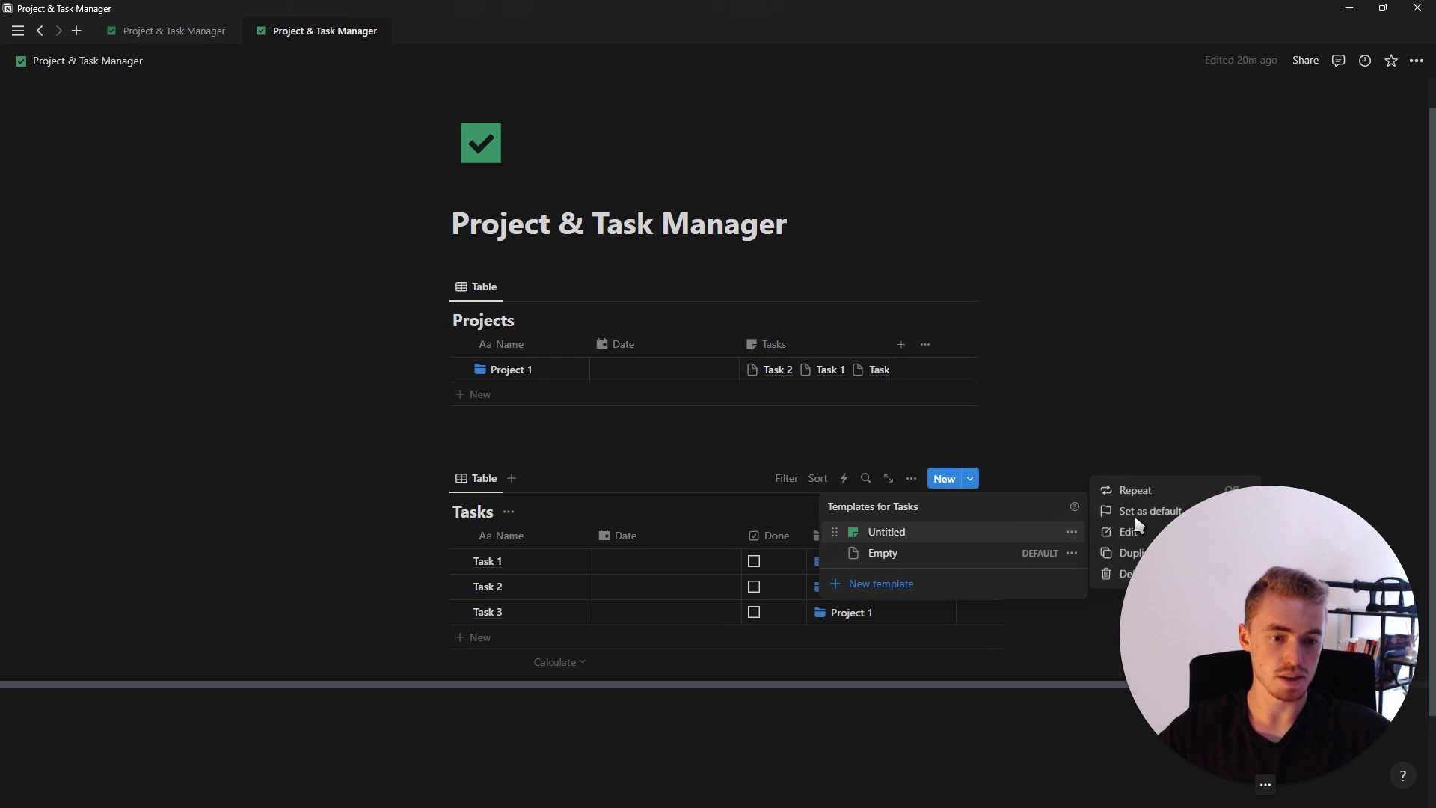
{"action": "left_click", "coordinate": [1100, 512]}
{"action": "left_click", "coordinate": [766, 417]}
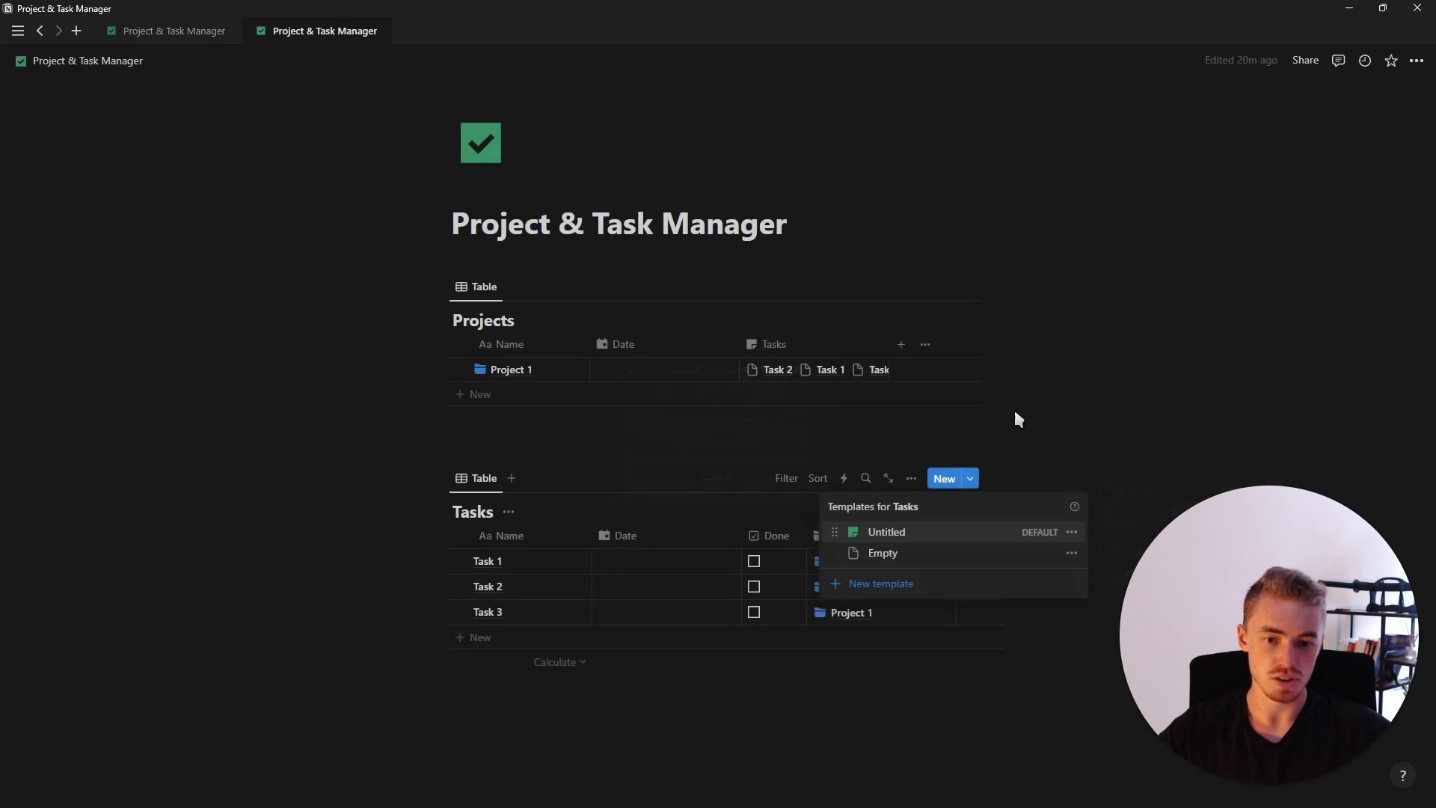
{"action": "left_click", "coordinate": [962, 420]}
{"action": "left_click", "coordinate": [582, 634]}
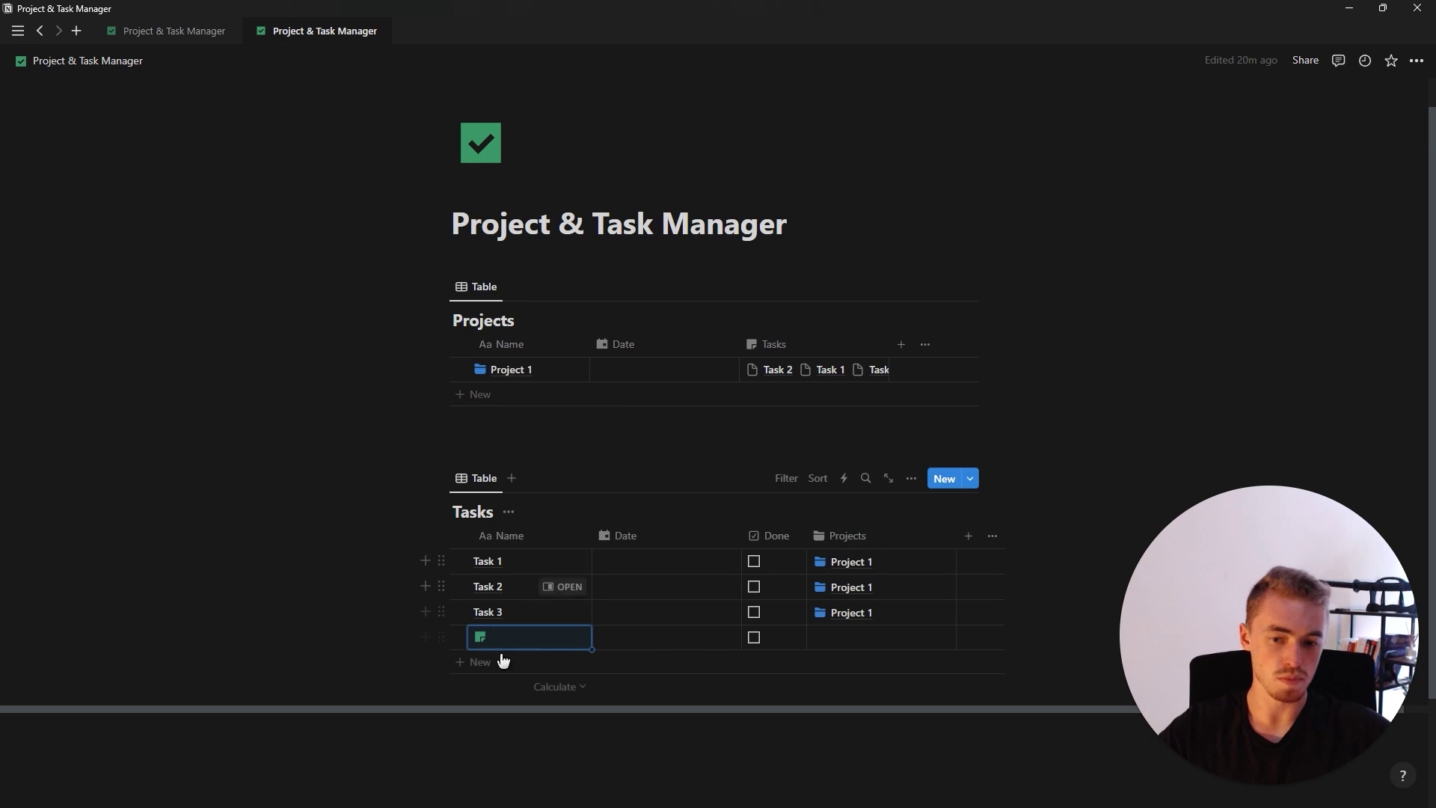
Apply the green sticky note template to Task 1, Task 2 and Task 3, and remove the blank test entry
{"action": "left_click", "coordinate": [568, 563]}
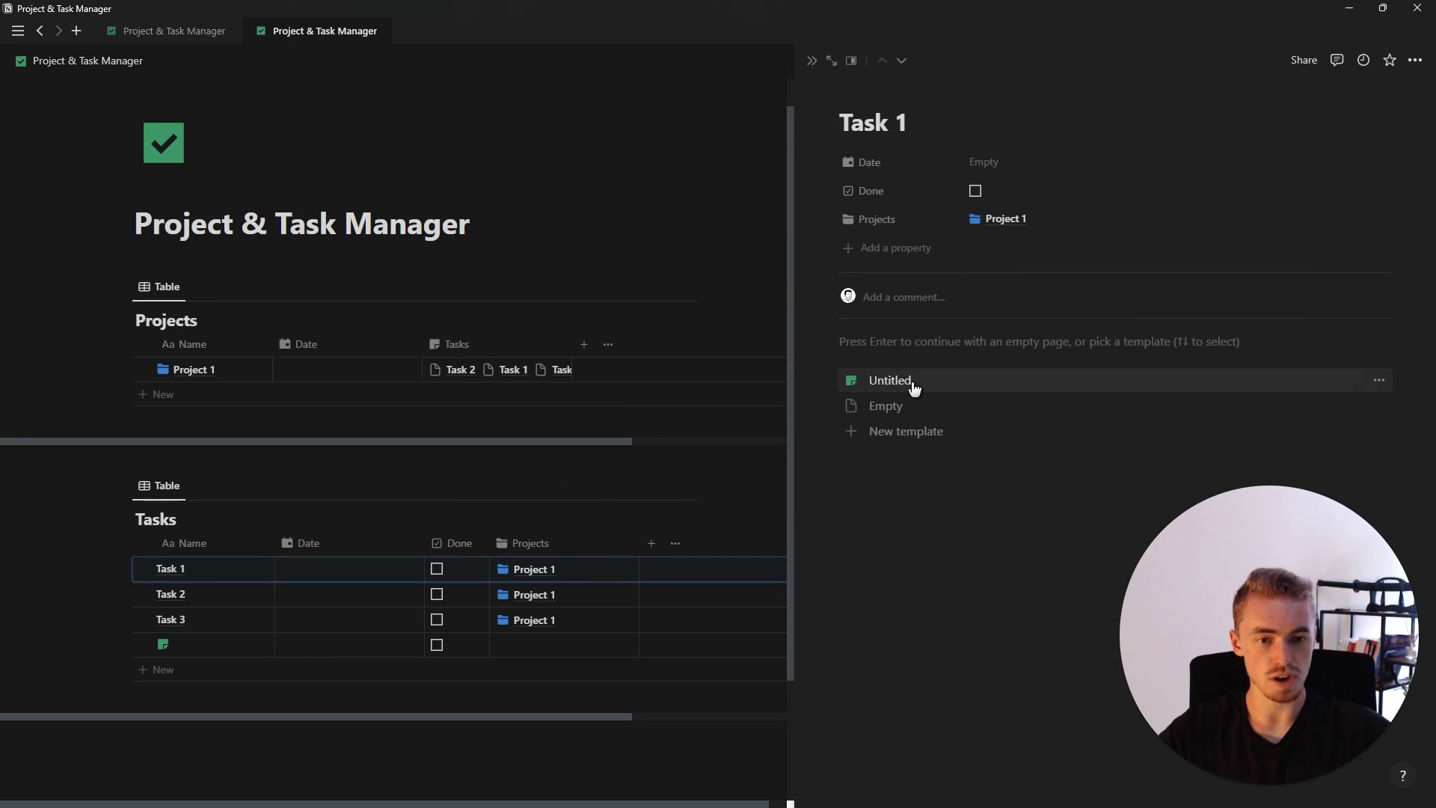
{"action": "left_click", "coordinate": [890, 380]}
{"action": "left_click", "coordinate": [902, 61]}
{"action": "left_click", "coordinate": [890, 380]}
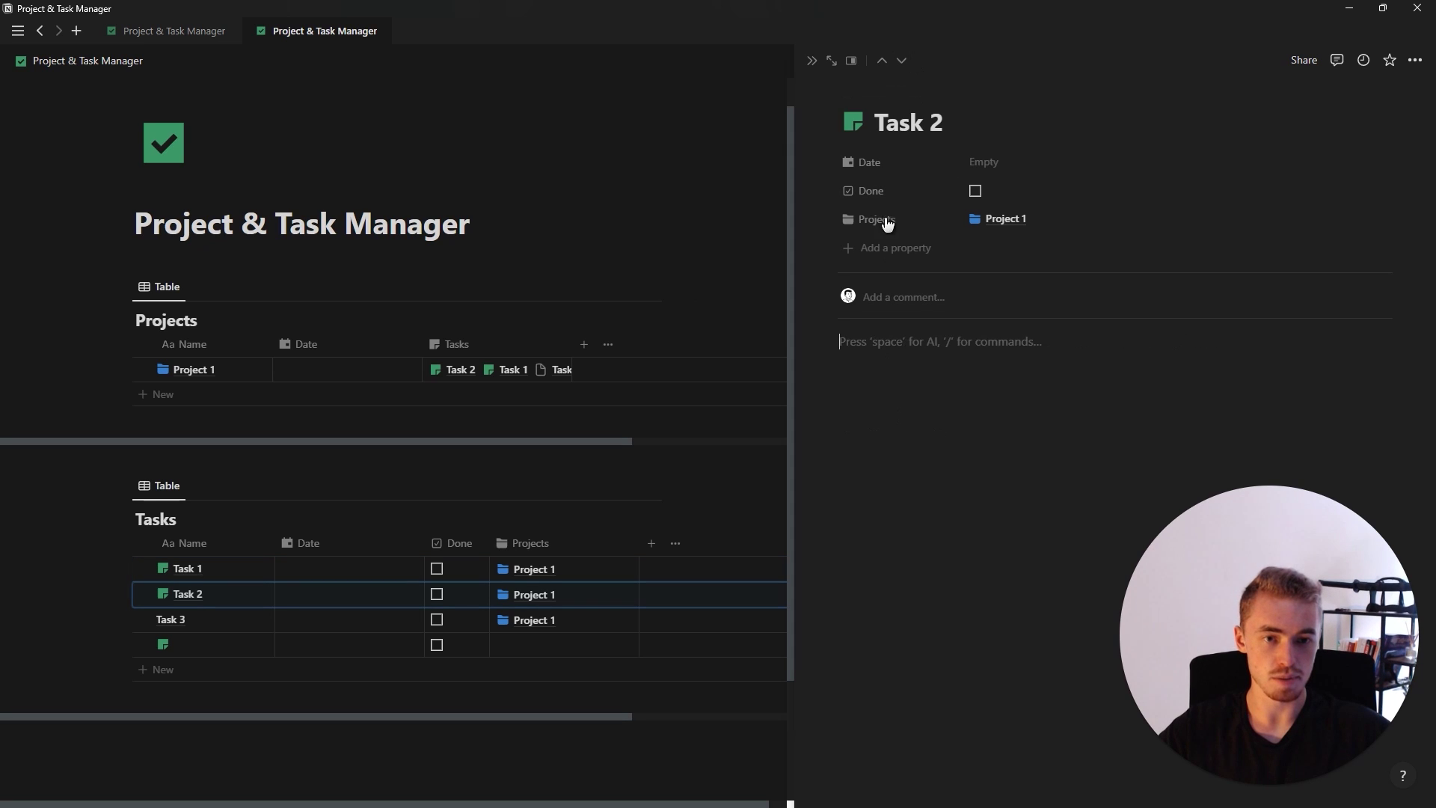
{"action": "left_click", "coordinate": [902, 60]}
{"action": "left_click", "coordinate": [923, 378]}
{"action": "left_click", "coordinate": [504, 586]}
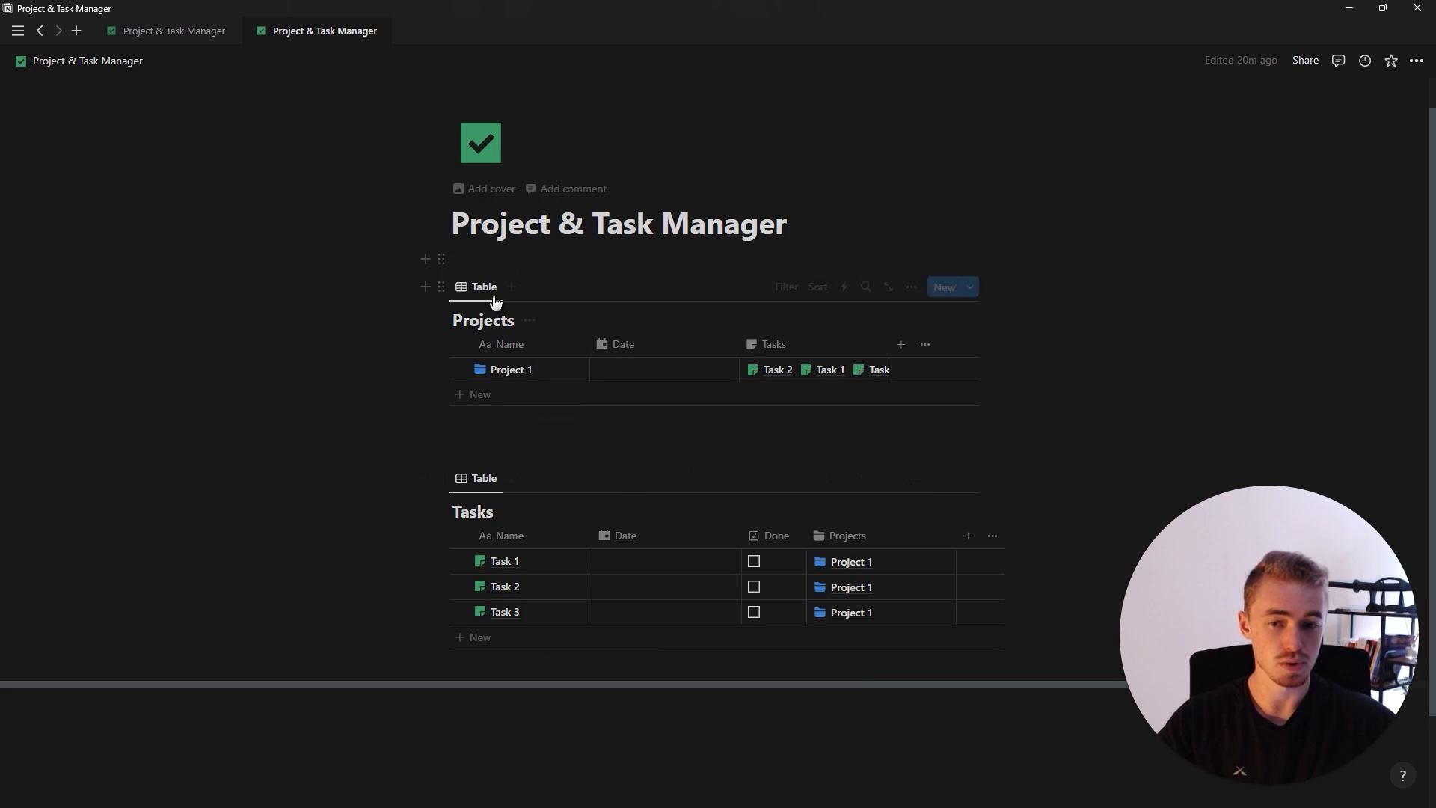
Give the Projects database a blue folder icon and hide its title on the Project & Task Manager page
{"action": "left_click", "coordinate": [529, 322]}
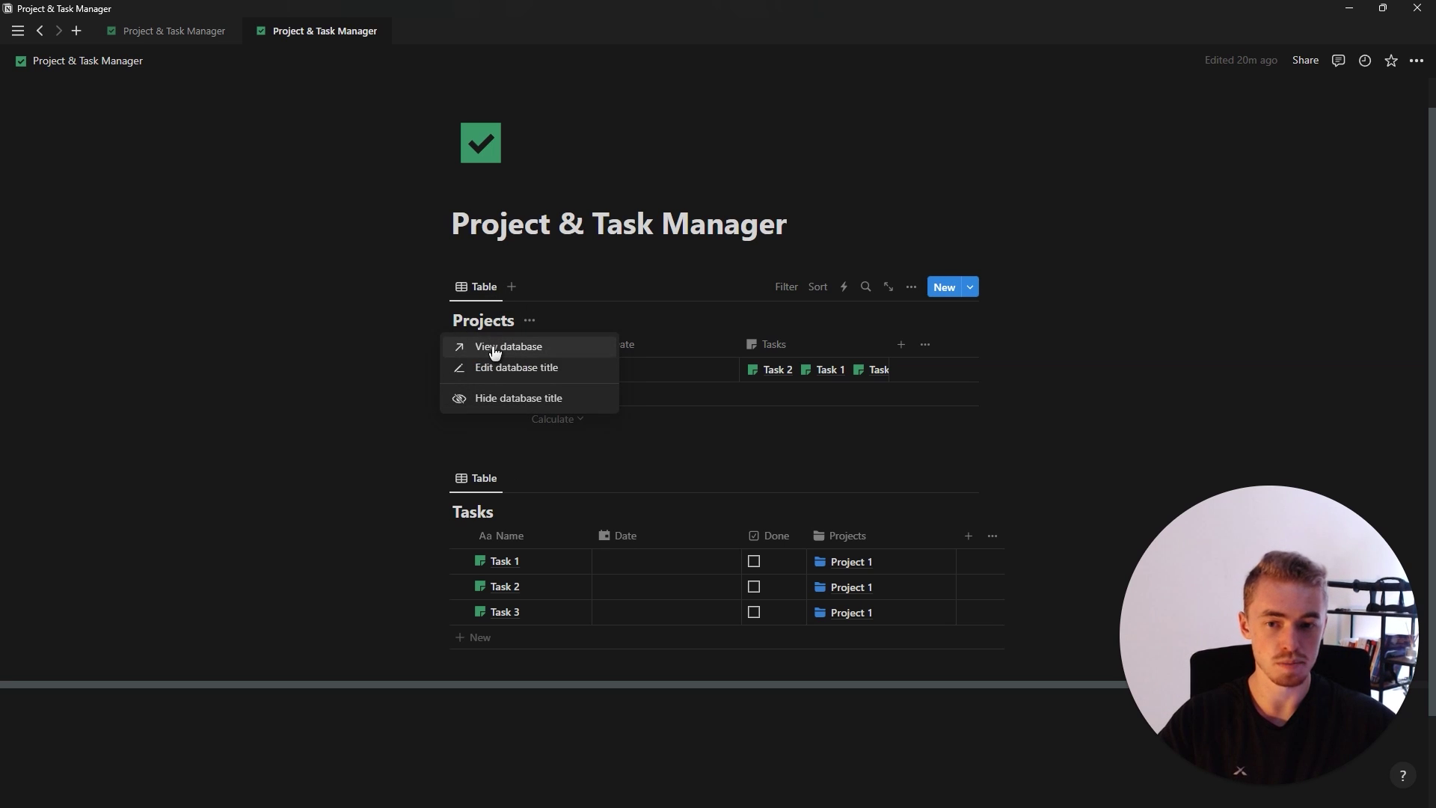
{"action": "left_click", "coordinate": [492, 346]}
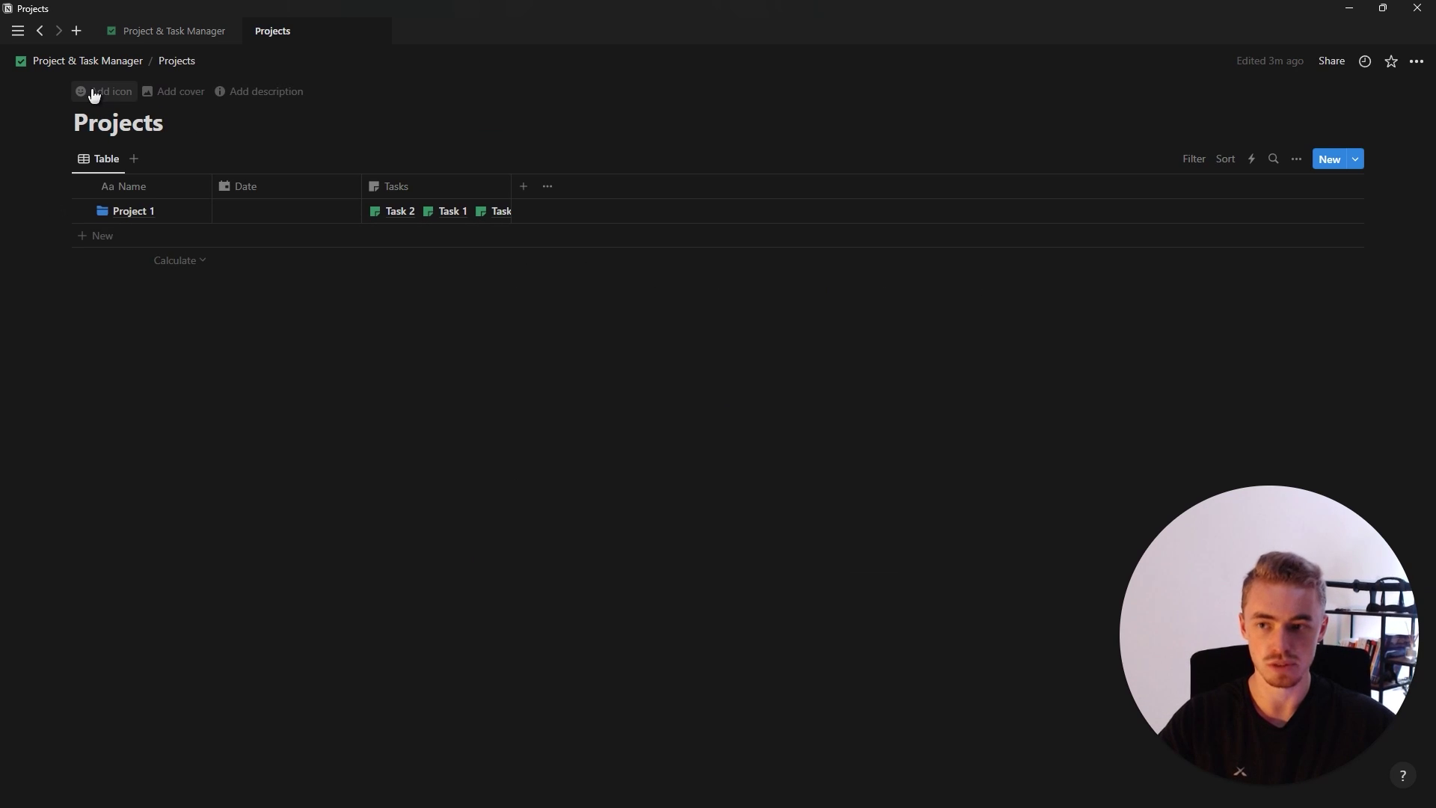
{"action": "left_click", "coordinate": [93, 93]}
{"action": "left_click", "coordinate": [82, 130]}
{"action": "left_click", "coordinate": [76, 153]}
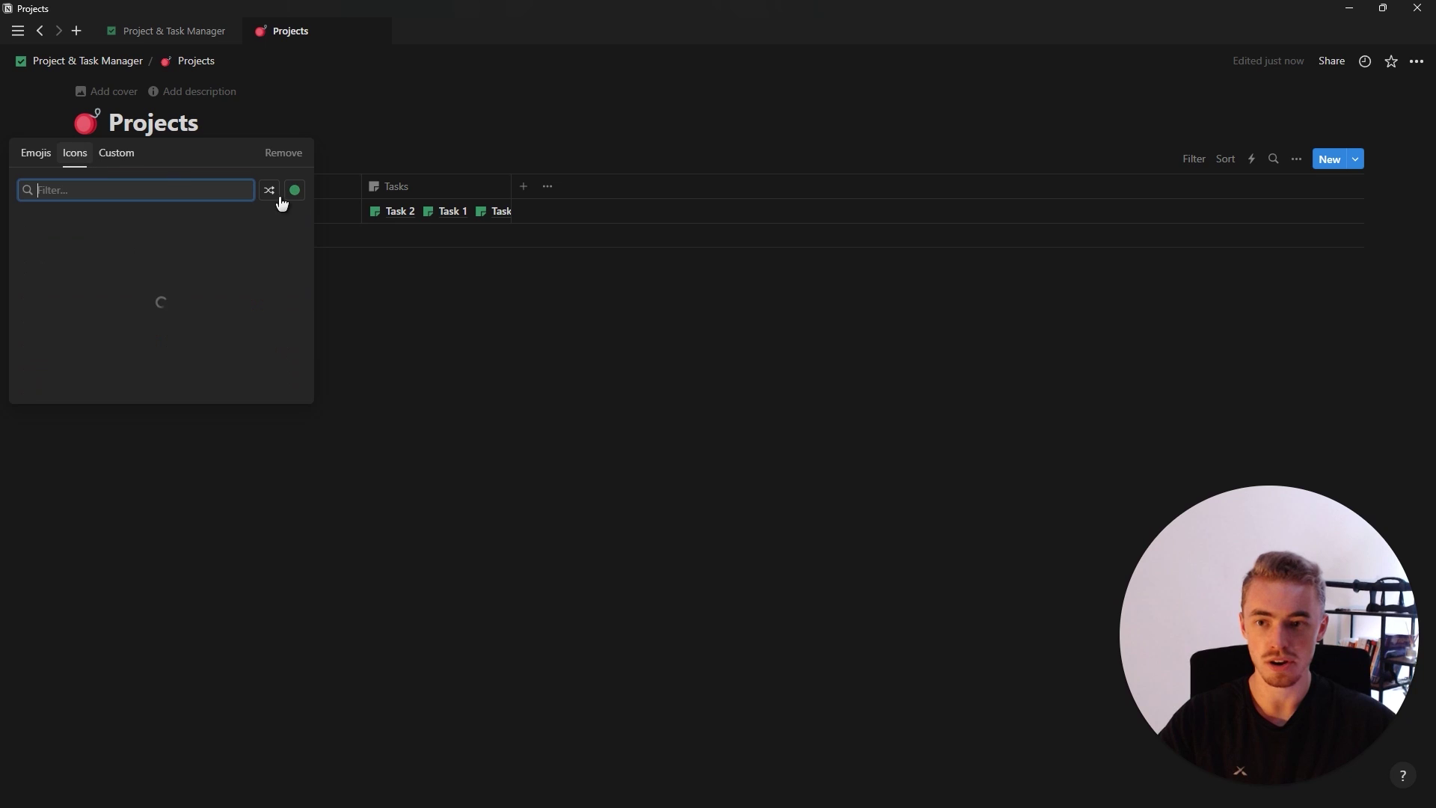
{"action": "left_click", "coordinate": [294, 190]}
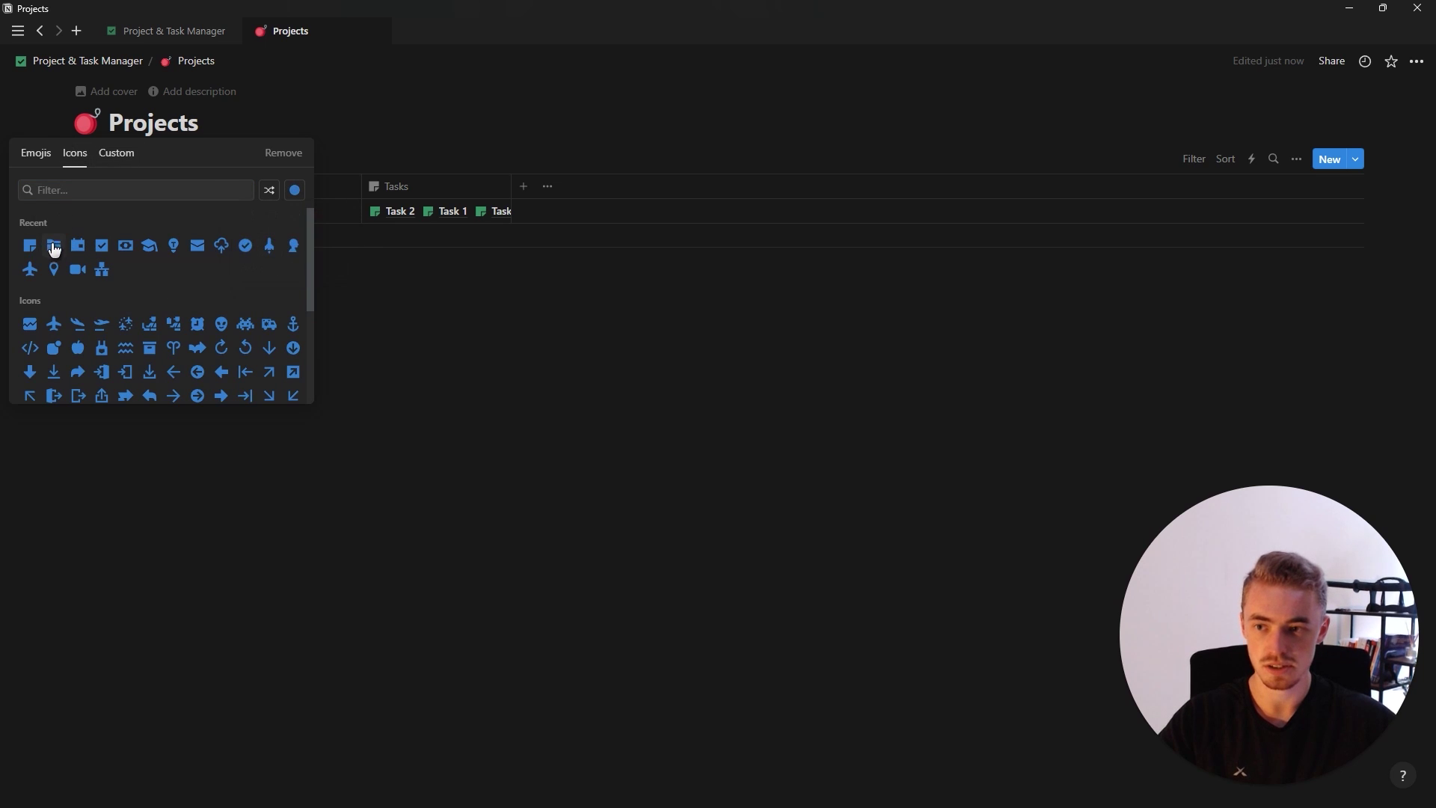
{"action": "left_click", "coordinate": [54, 245]}
{"action": "left_click", "coordinate": [116, 60]}
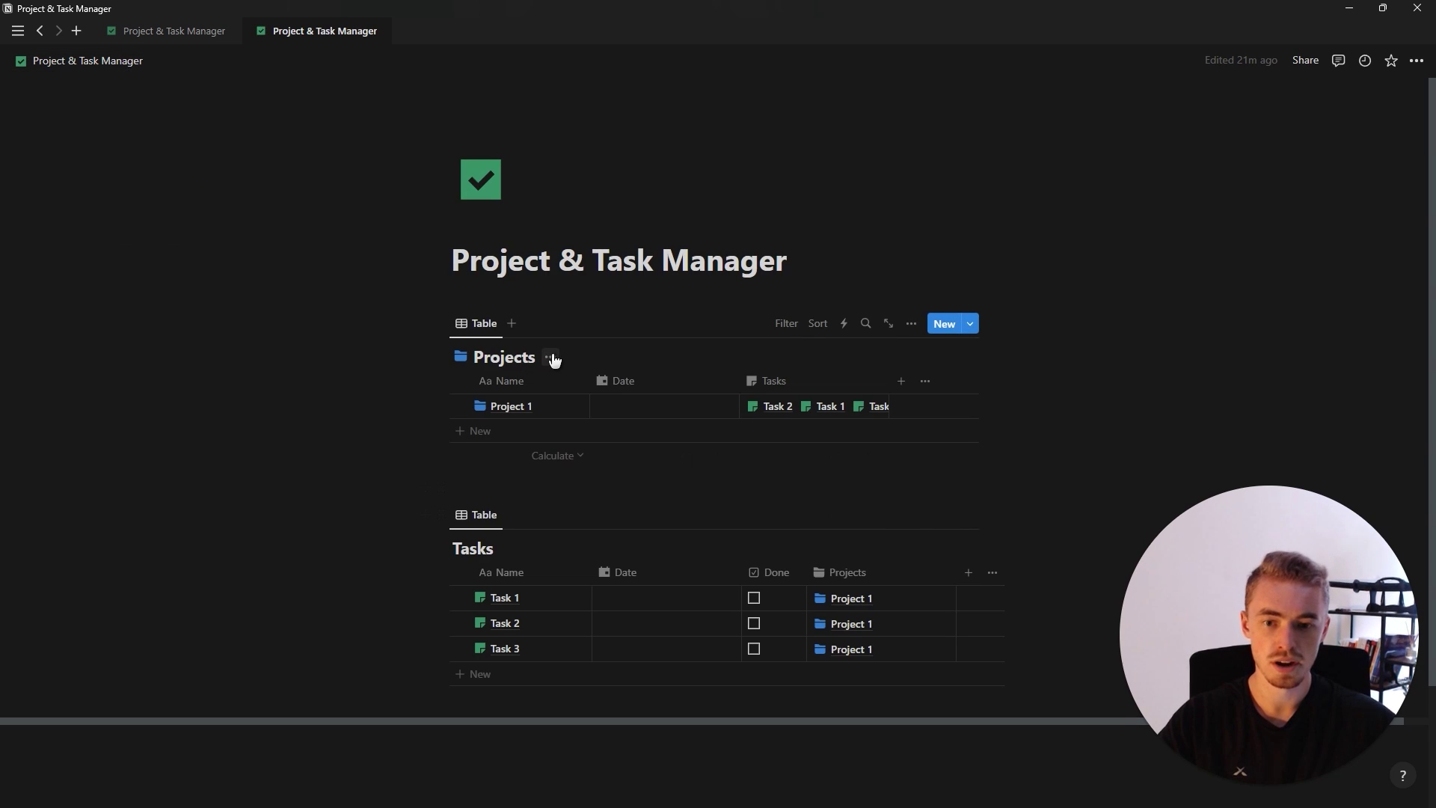
{"action": "left_click", "coordinate": [552, 365]}
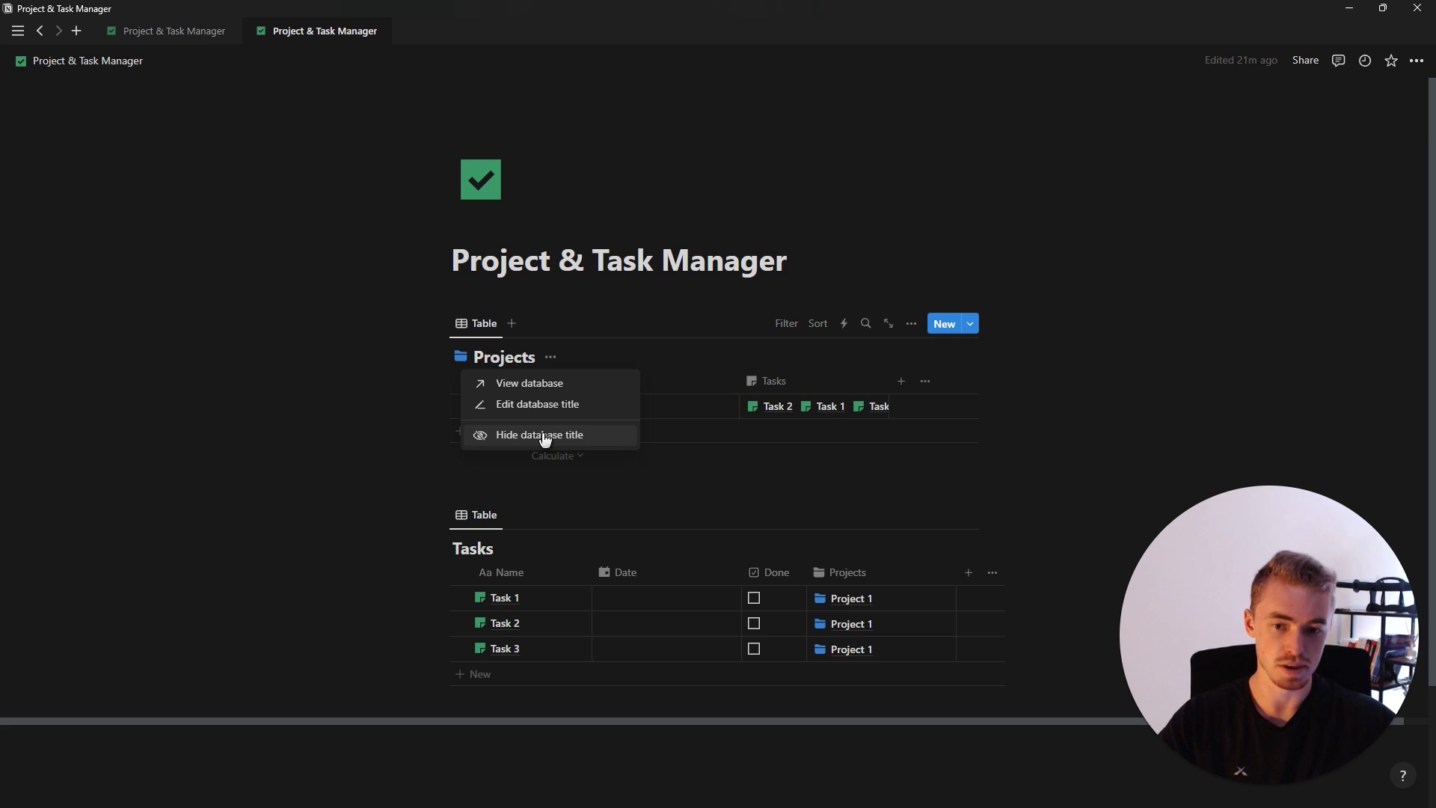
{"action": "left_click", "coordinate": [541, 435]}
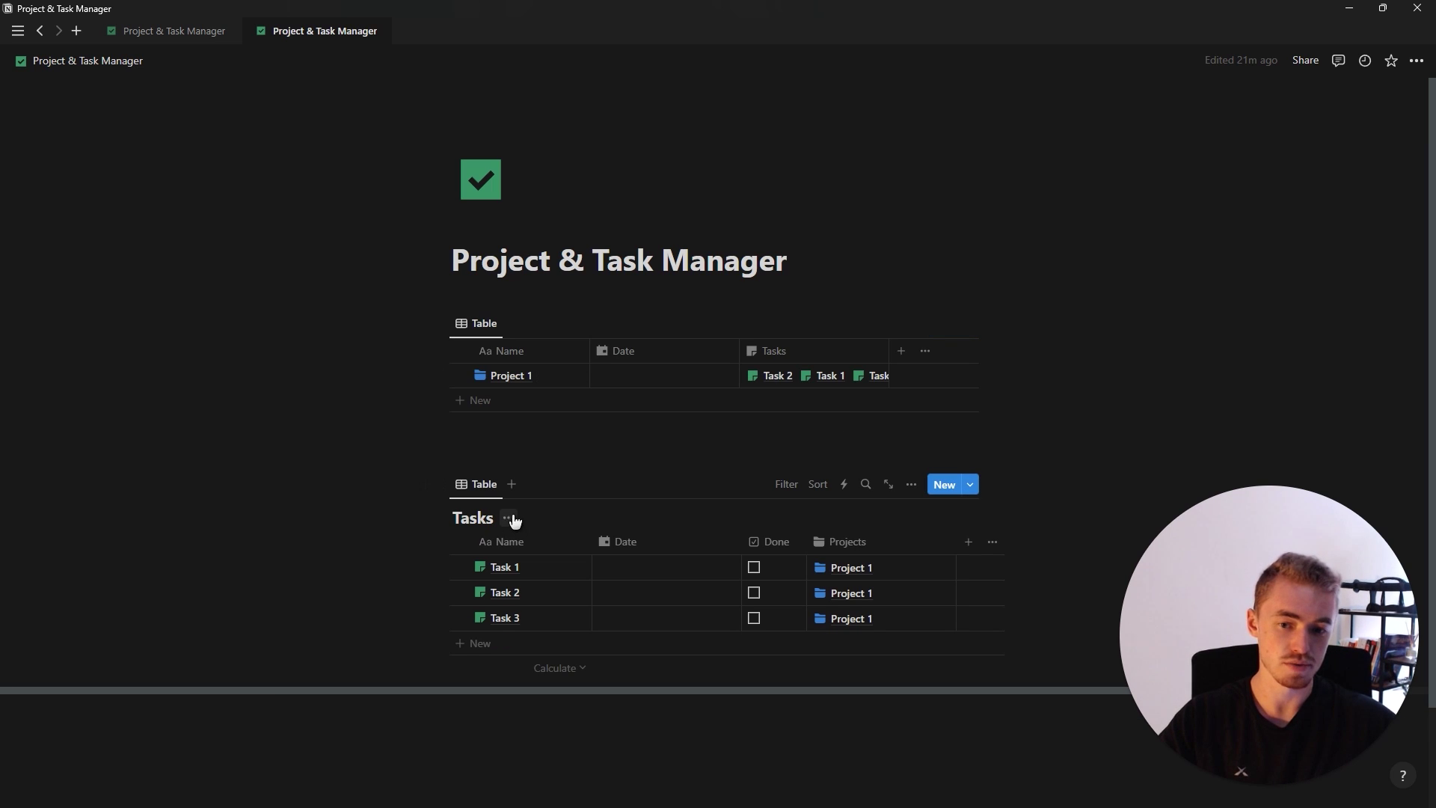
Give the Tasks database a green sticky note icon and hide its title on the Project & Task Manager page
{"action": "left_click", "coordinate": [512, 518]}
{"action": "left_click", "coordinate": [508, 546]}
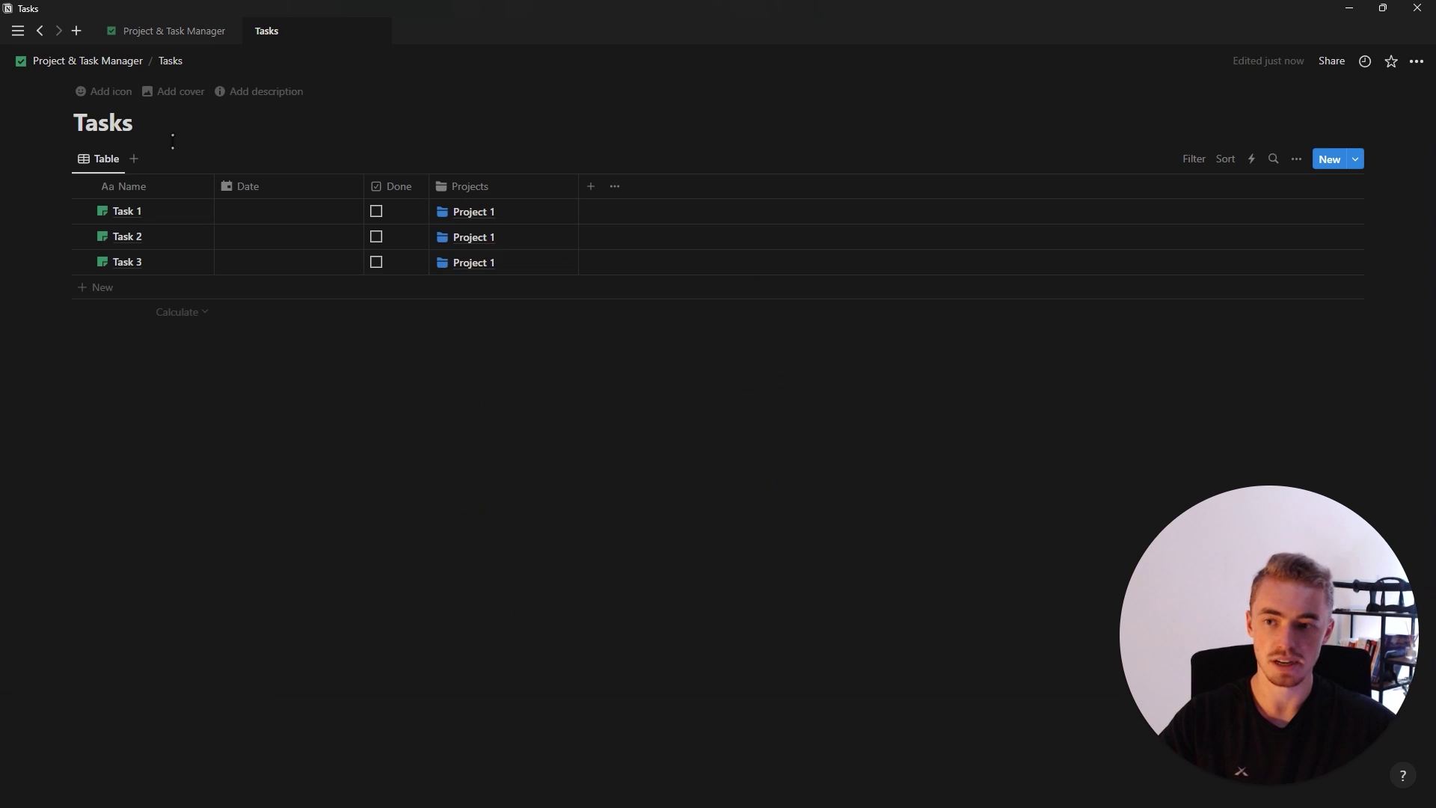
{"action": "left_click", "coordinate": [108, 91]}
{"action": "left_click", "coordinate": [87, 122]}
{"action": "left_click", "coordinate": [75, 152]}
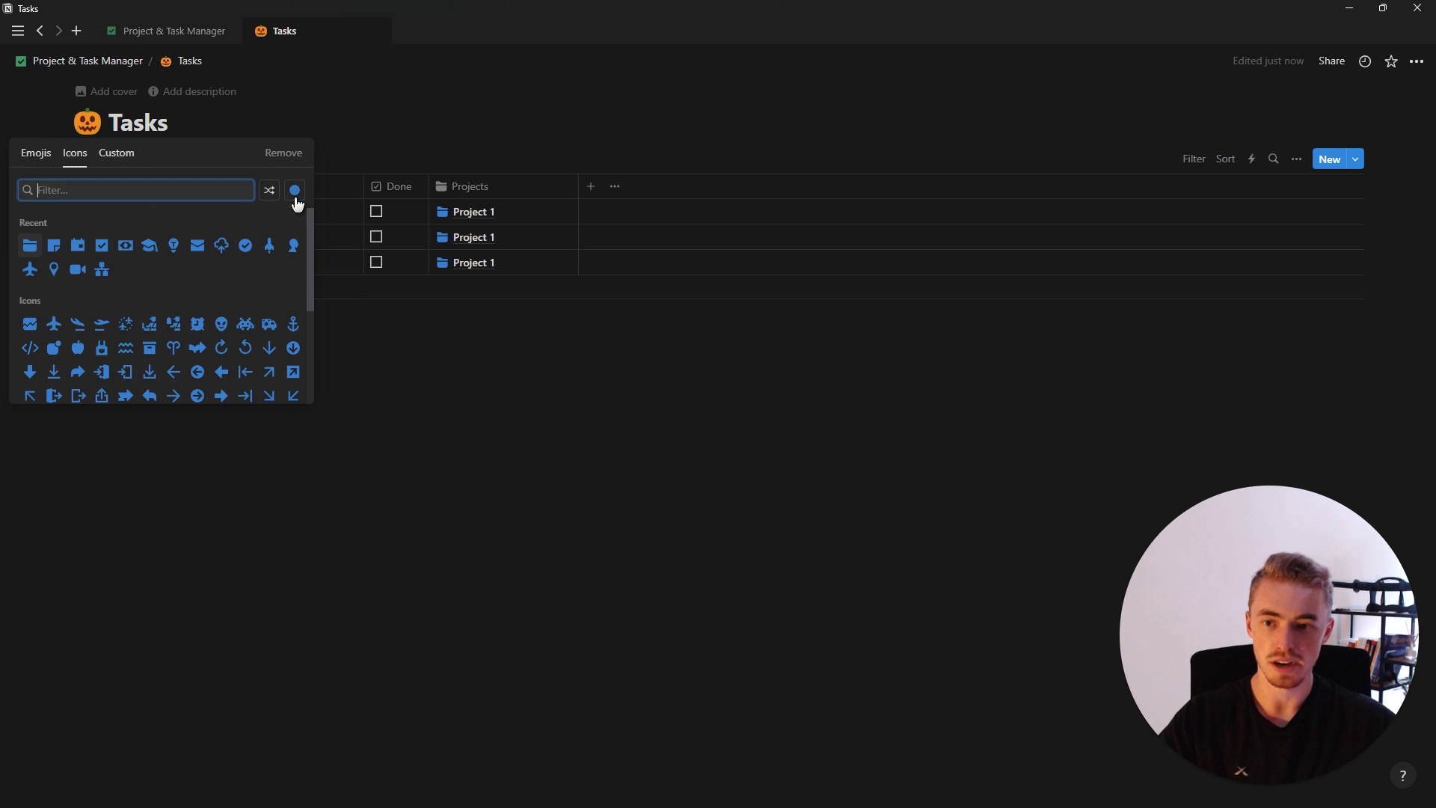
{"action": "left_click", "coordinate": [295, 190]}
{"action": "left_click", "coordinate": [247, 245]}
{"action": "left_click", "coordinate": [54, 245]}
{"action": "left_click", "coordinate": [101, 60]}
{"action": "left_click", "coordinate": [101, 61]}
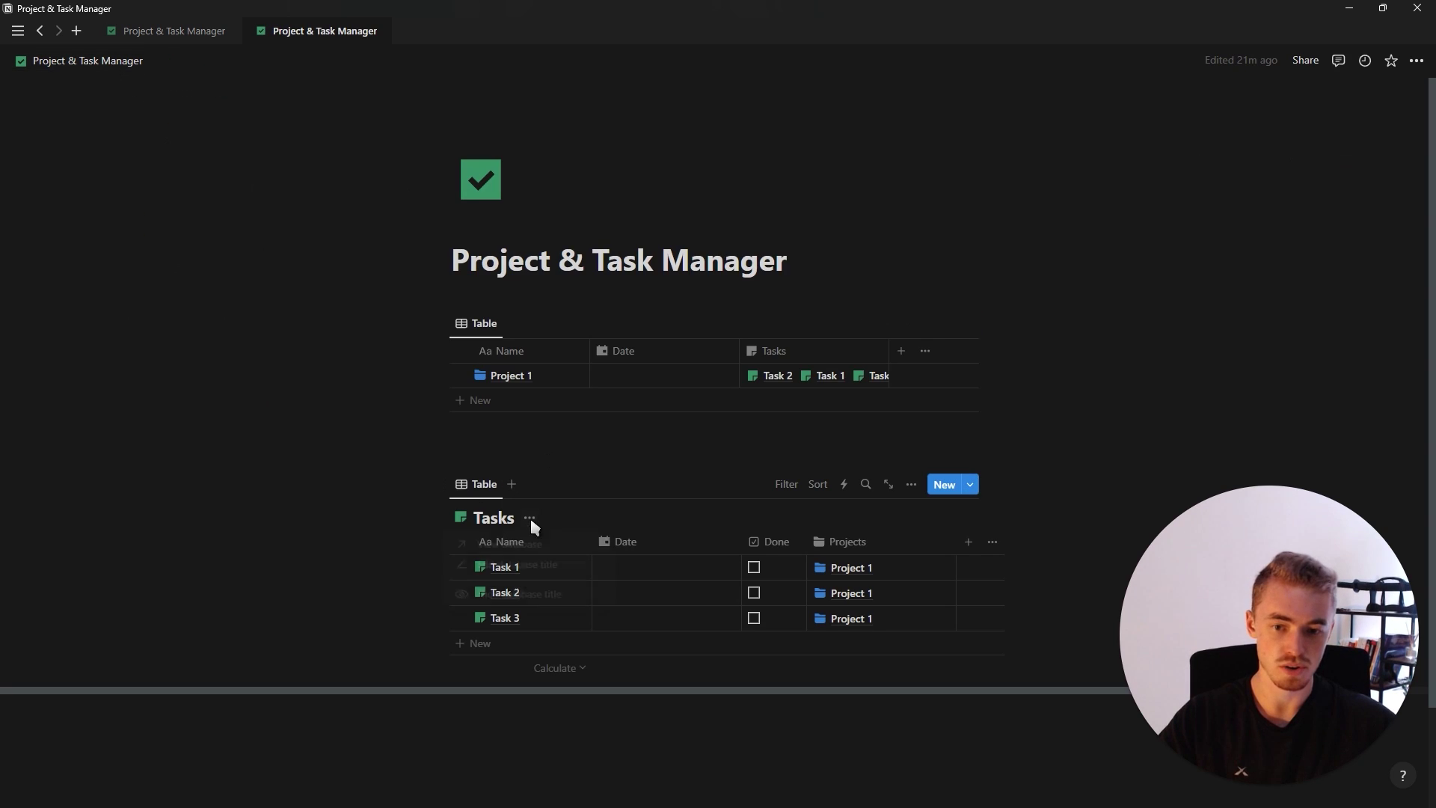
{"action": "left_click", "coordinate": [530, 518]}
{"action": "left_click", "coordinate": [519, 598]}
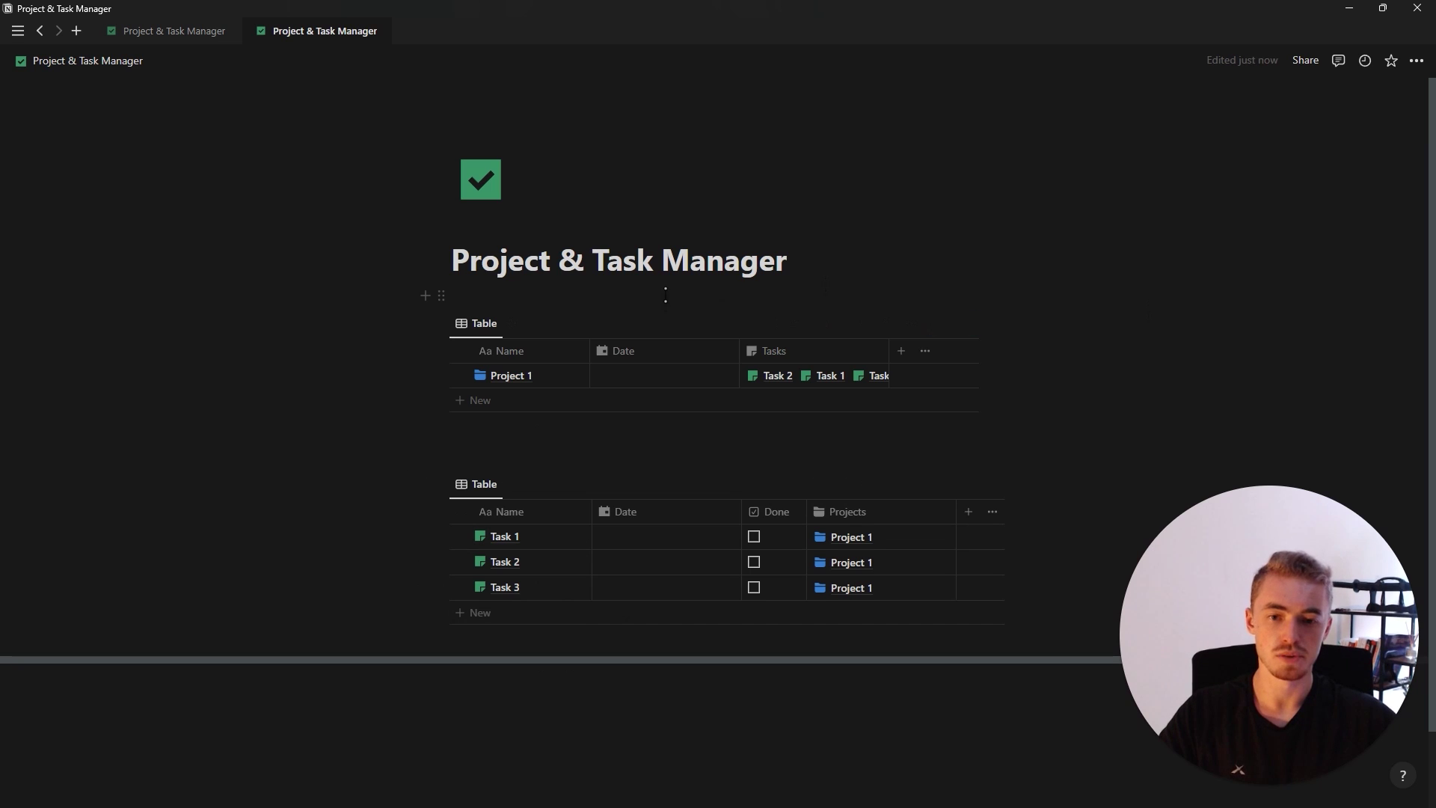
Insert a callout reading "Projects" below the page title and move the Projects table into it
{"action": "left_click", "coordinate": [668, 294]}
{"action": "type", "text": "/ca"}
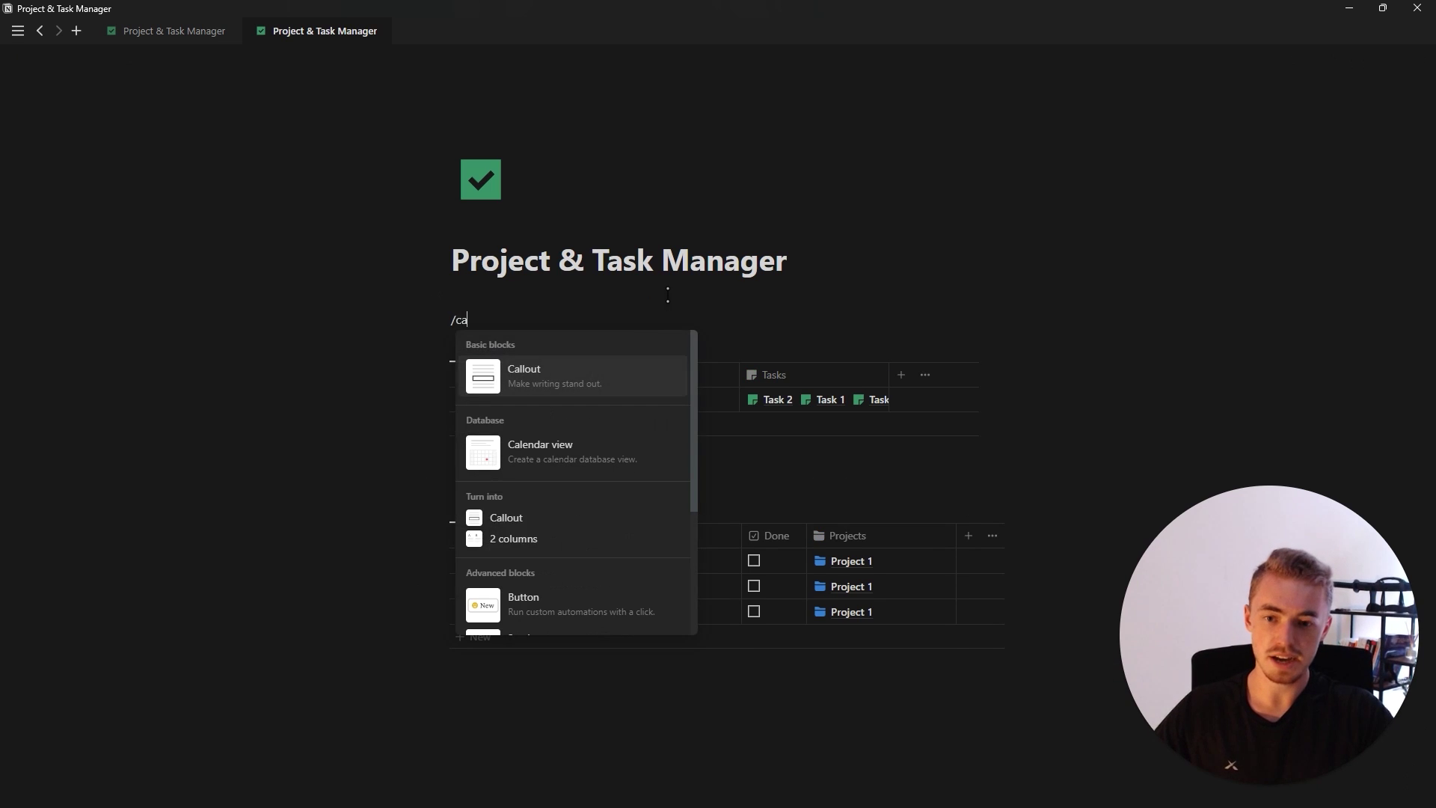
{"action": "key", "text": "Return"}
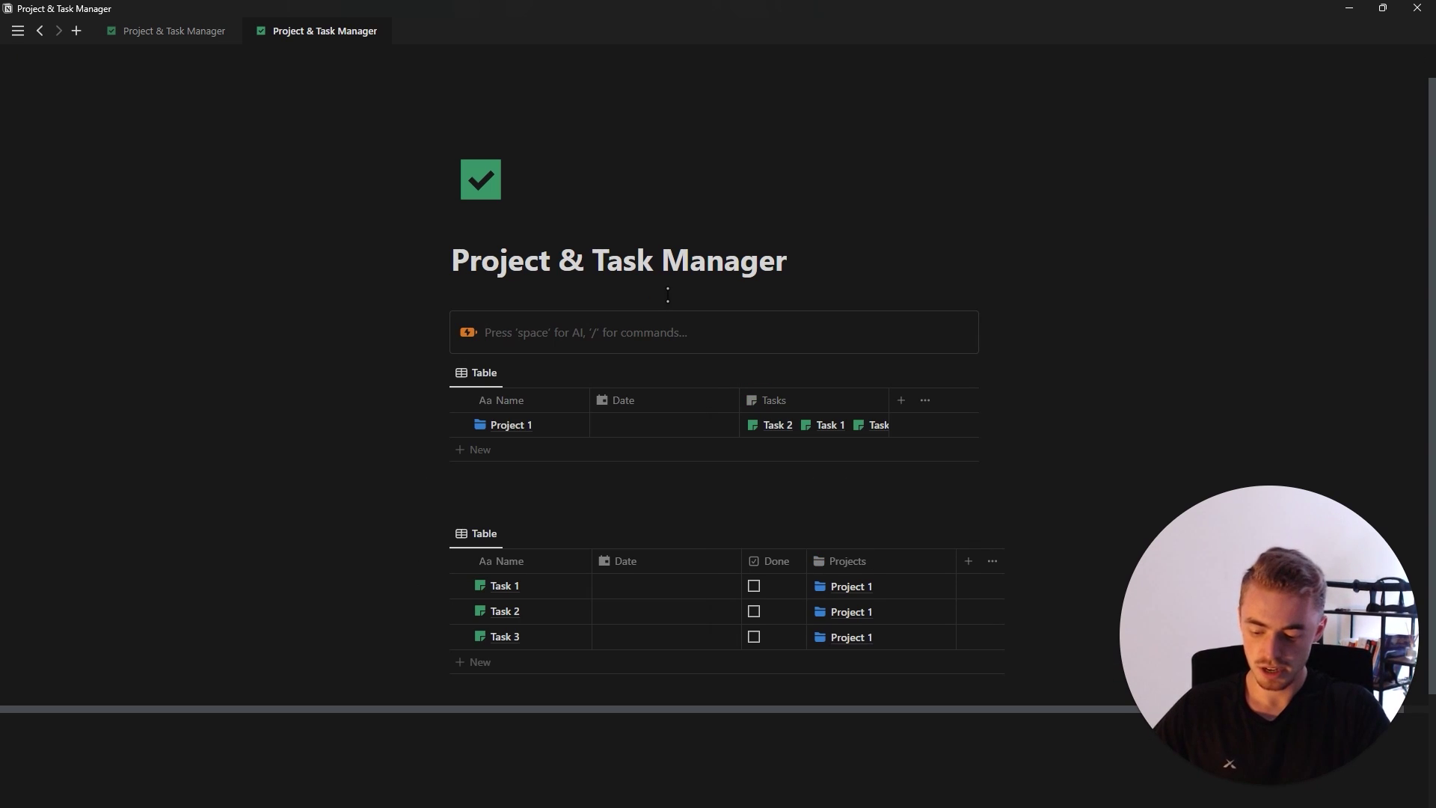
{"action": "type", "text": "Projects"}
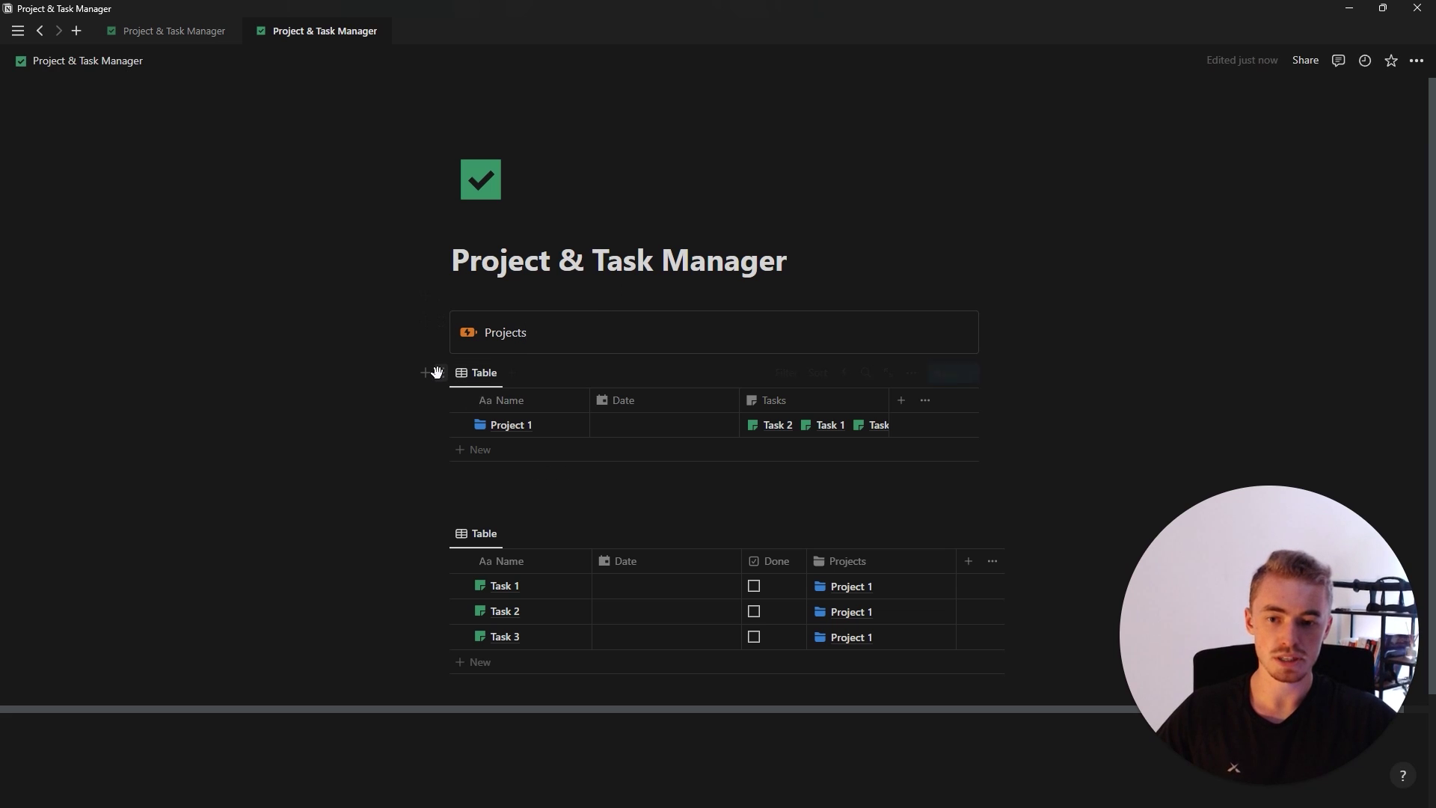
{"action": "left_click_drag", "start_coordinate": [438, 372], "coordinate": [524, 329]}
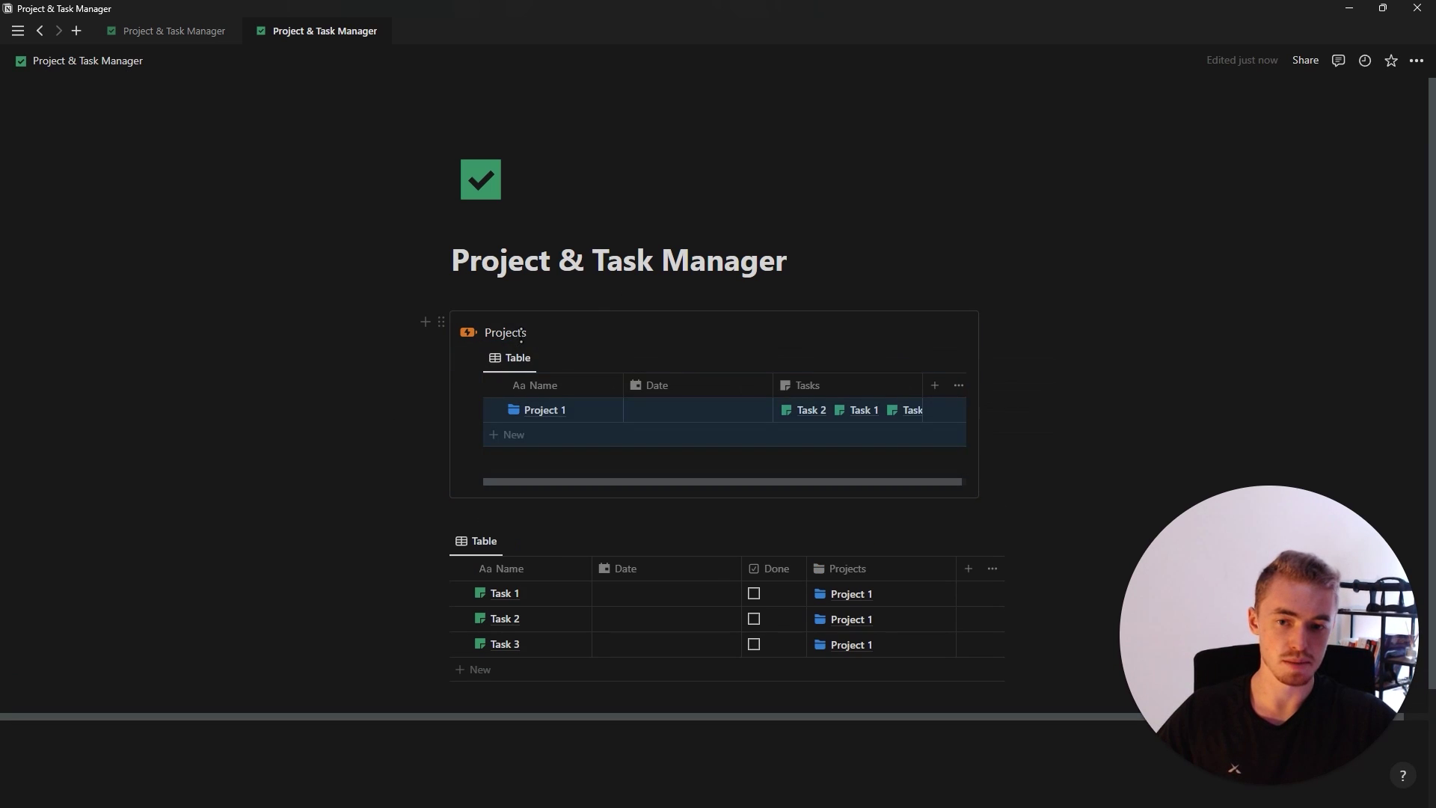
Set the Projects callout's color to the default background
{"action": "left_click", "coordinate": [442, 322]}
{"action": "mouse_move", "coordinate": [396, 413]}
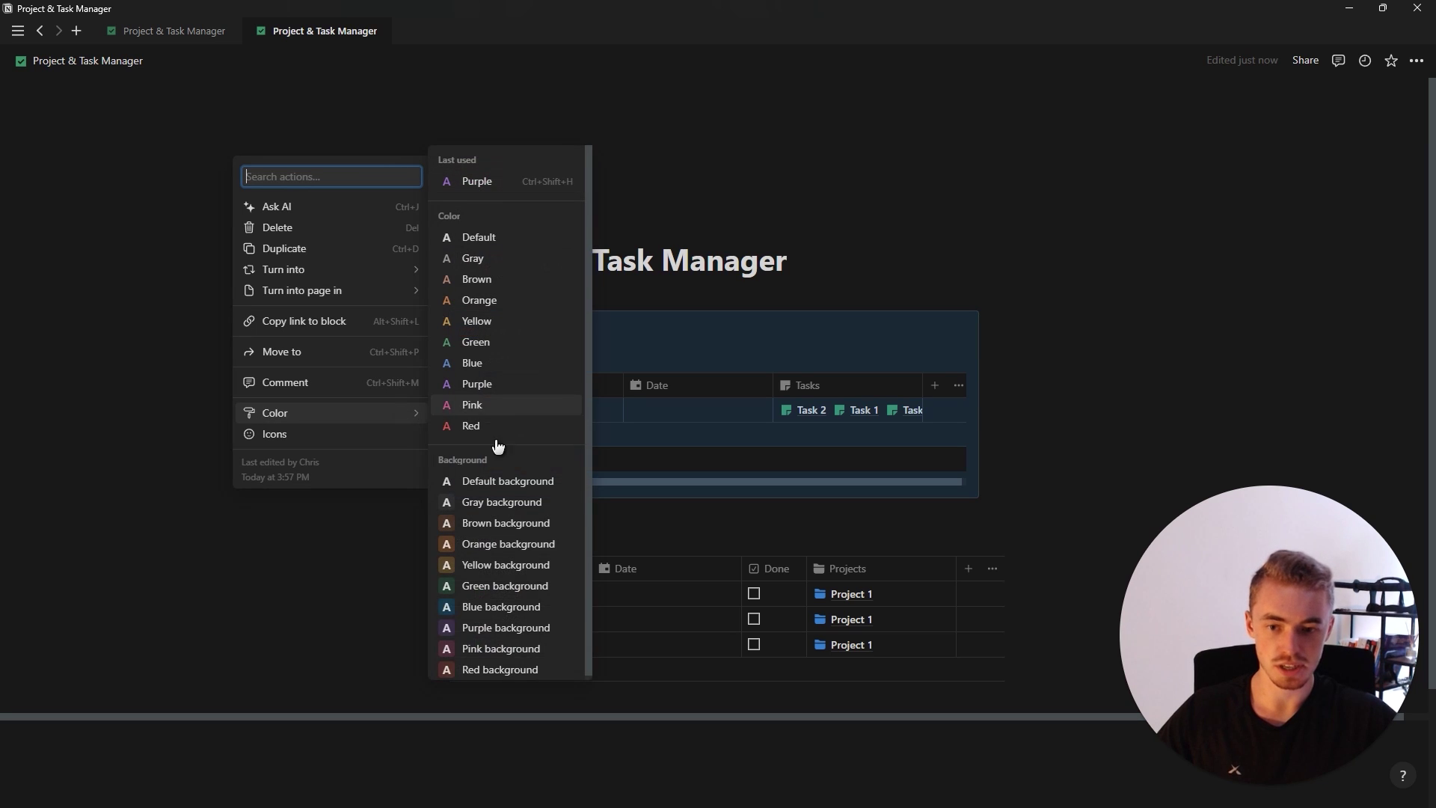
{"action": "left_click", "coordinate": [534, 487]}
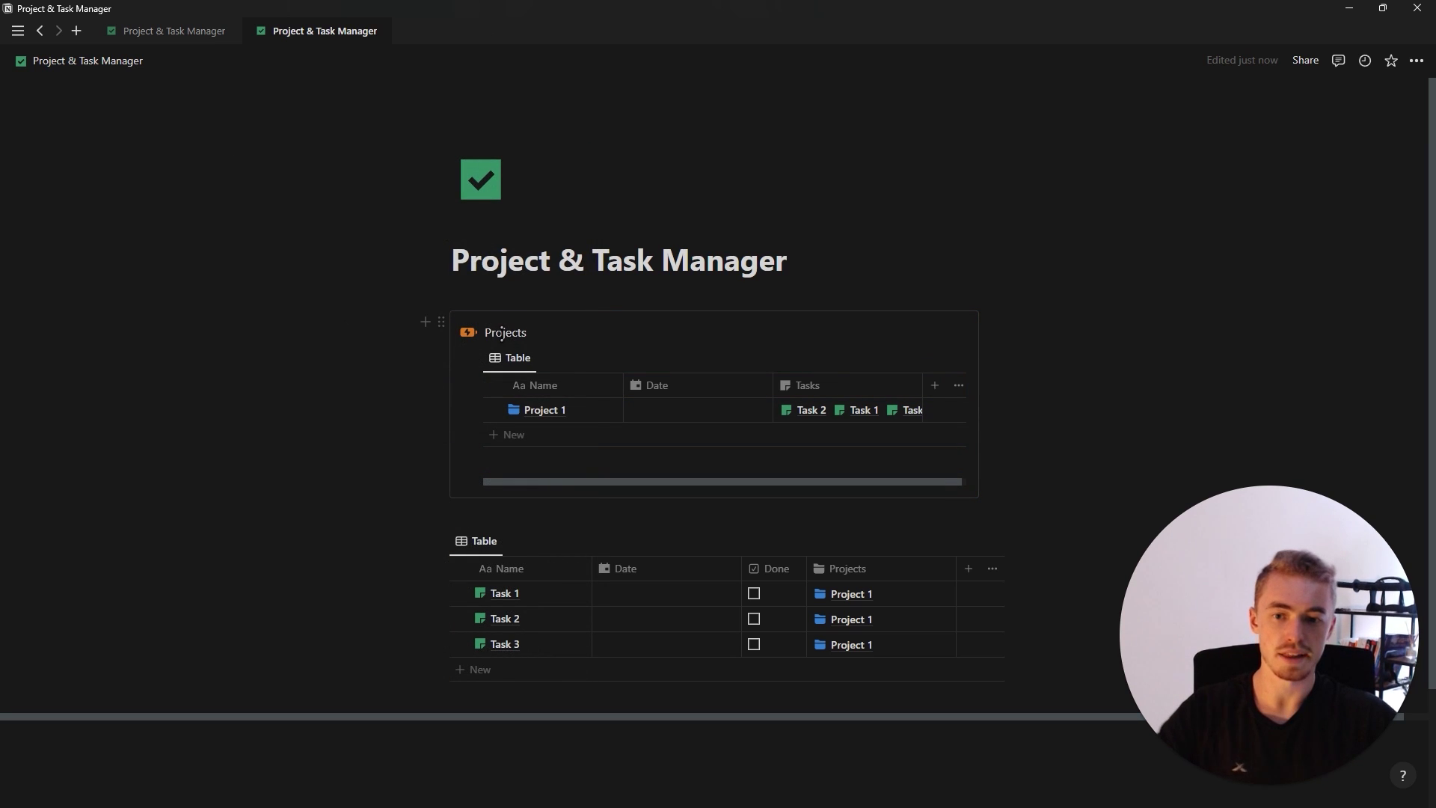
Format the callout's Projects heading as bold, underlined and blue, and change the callout icon to a blue folder
{"action": "double_click", "coordinate": [499, 333]}
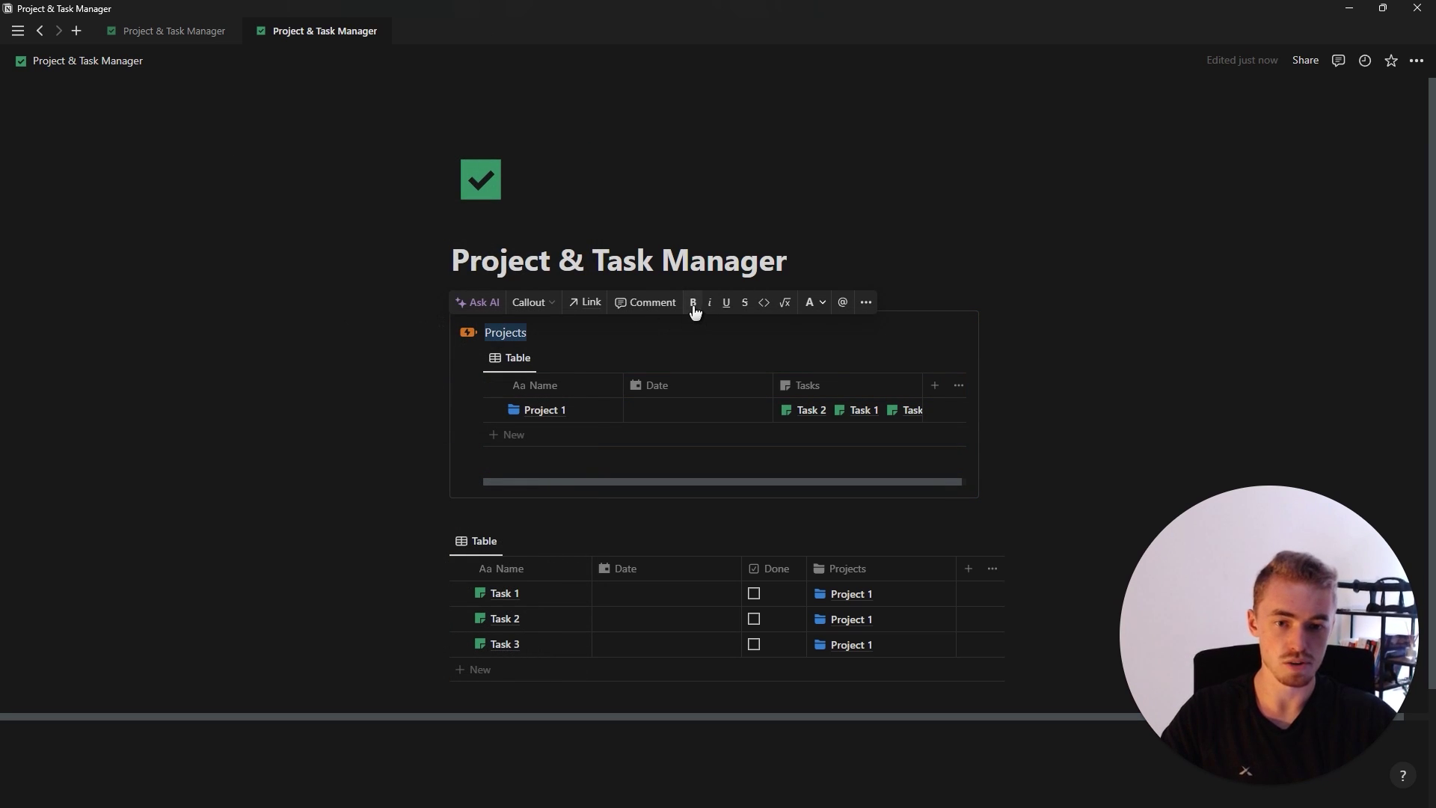
{"action": "left_click", "coordinate": [726, 307]}
{"action": "left_click", "coordinate": [812, 307]}
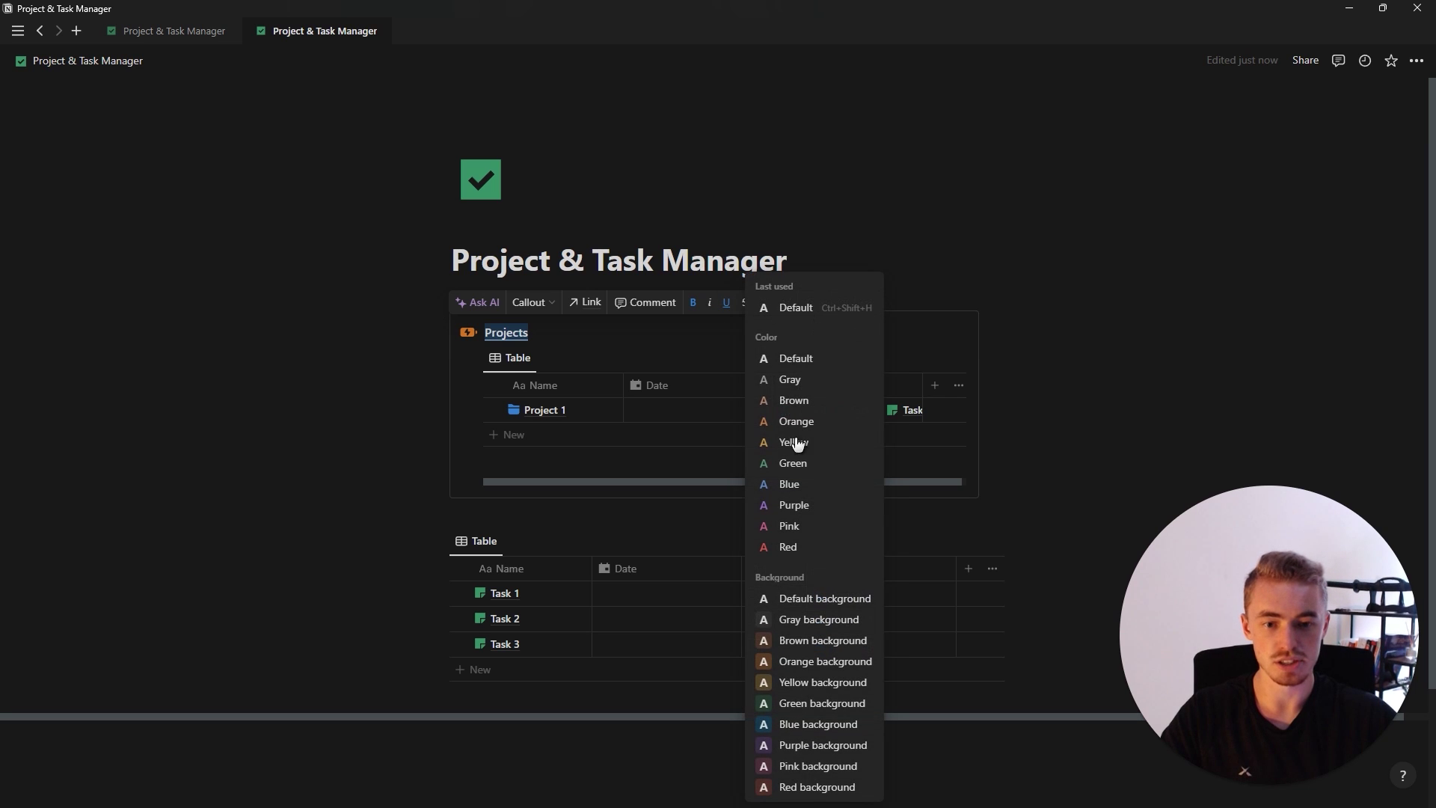
{"action": "left_click", "coordinate": [805, 490]}
{"action": "left_click", "coordinate": [468, 333]}
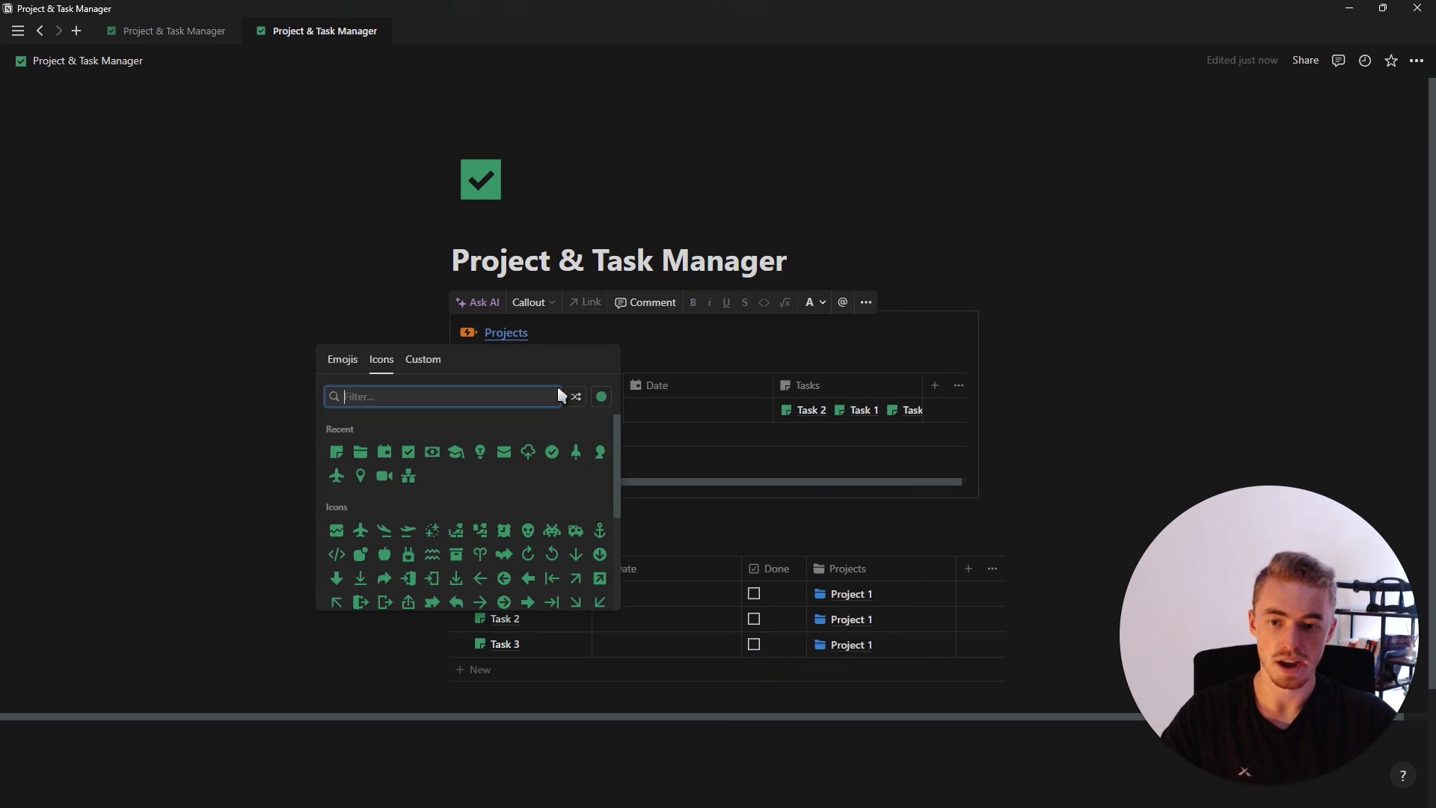
{"action": "left_click", "coordinate": [600, 396]}
{"action": "left_click", "coordinate": [337, 453]}
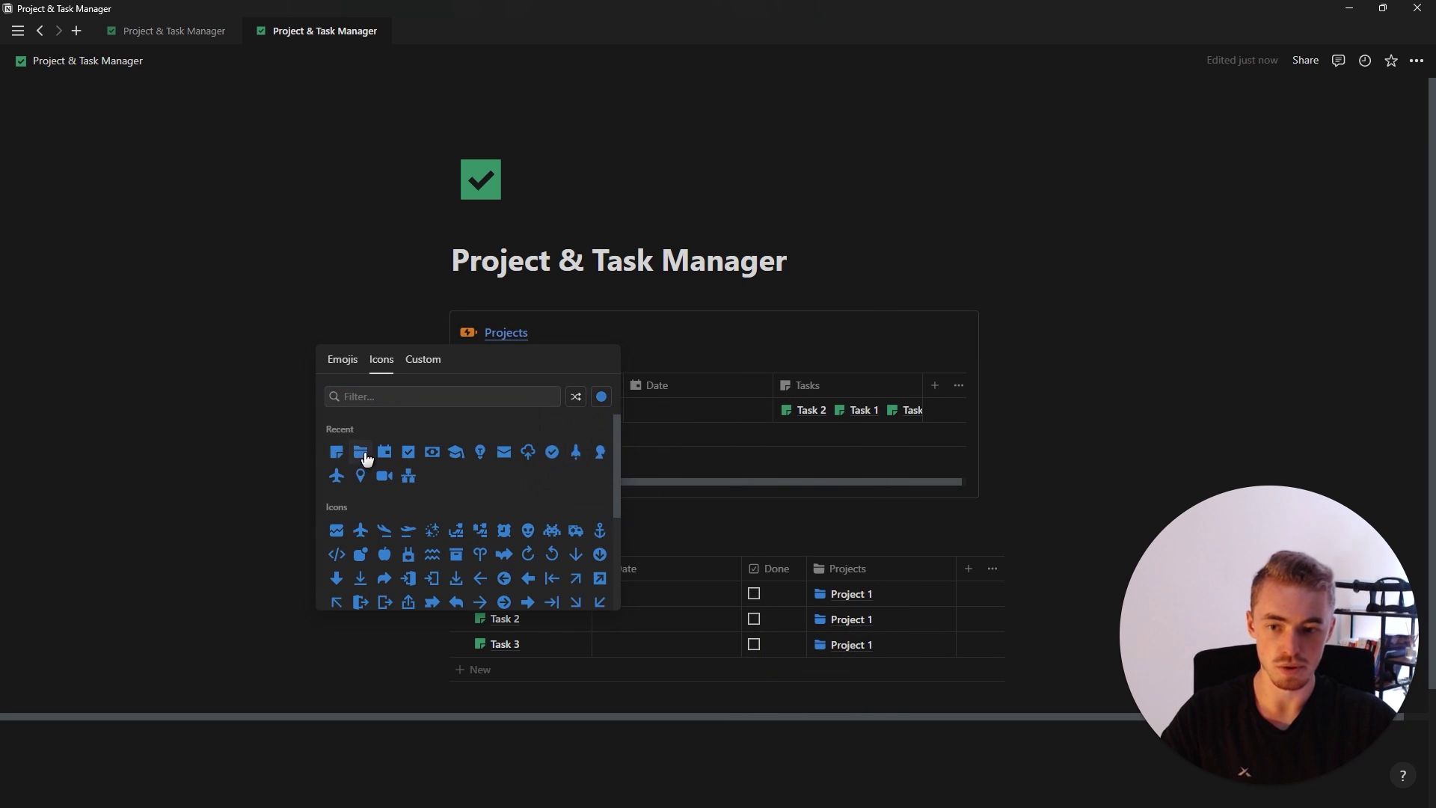
{"action": "left_click", "coordinate": [337, 453]}
Insert a callout above the Tasks table, move the table into it and enter "Tasks" as its heading
{"action": "type", "text": "/"}
{"action": "key", "text": "Return"}
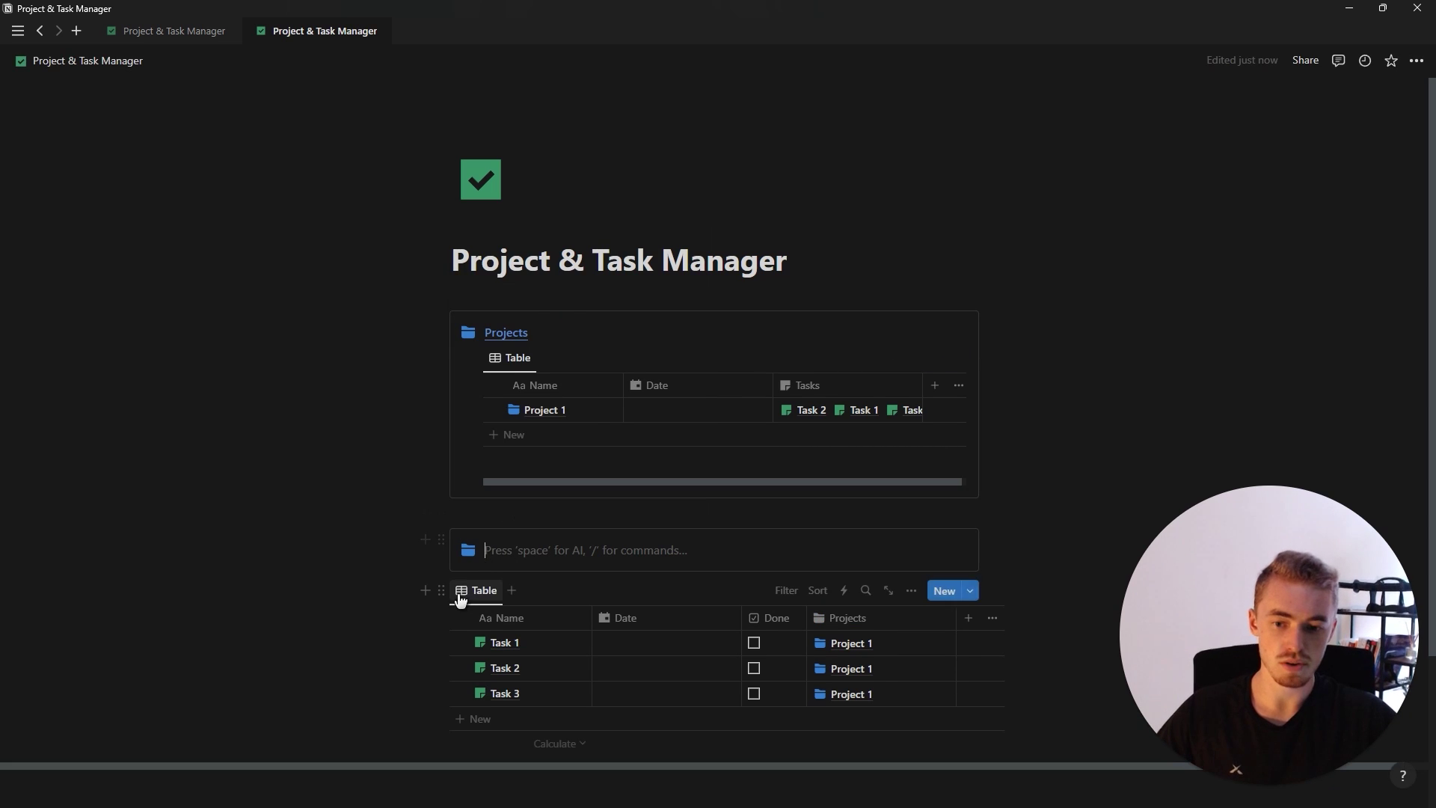
{"action": "left_click_drag", "start_coordinate": [442, 590], "coordinate": [501, 557]}
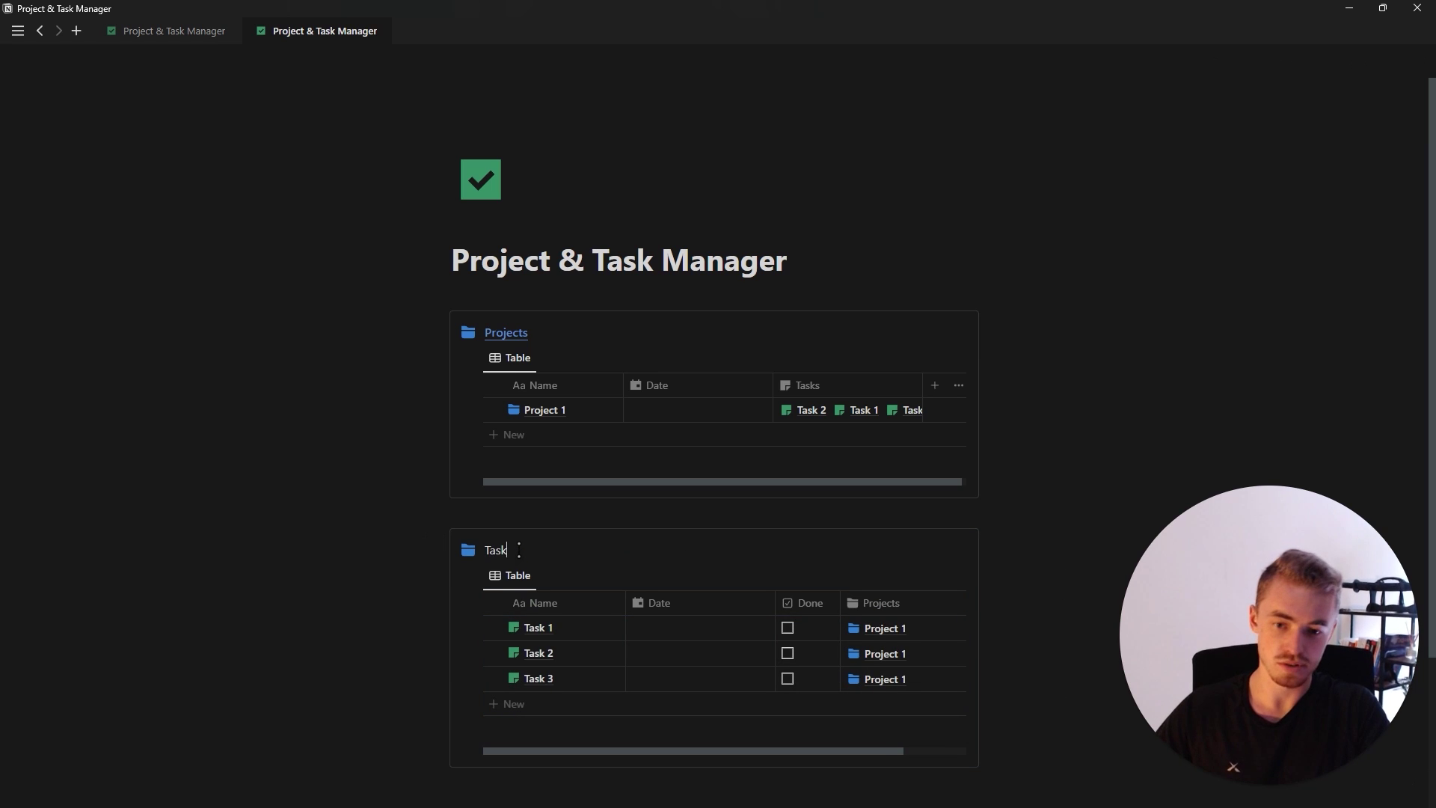
Format the callout's Tasks heading as bold, underlined and green, and change the callout icon to a green sticky note
{"action": "double_click", "coordinate": [518, 550]}
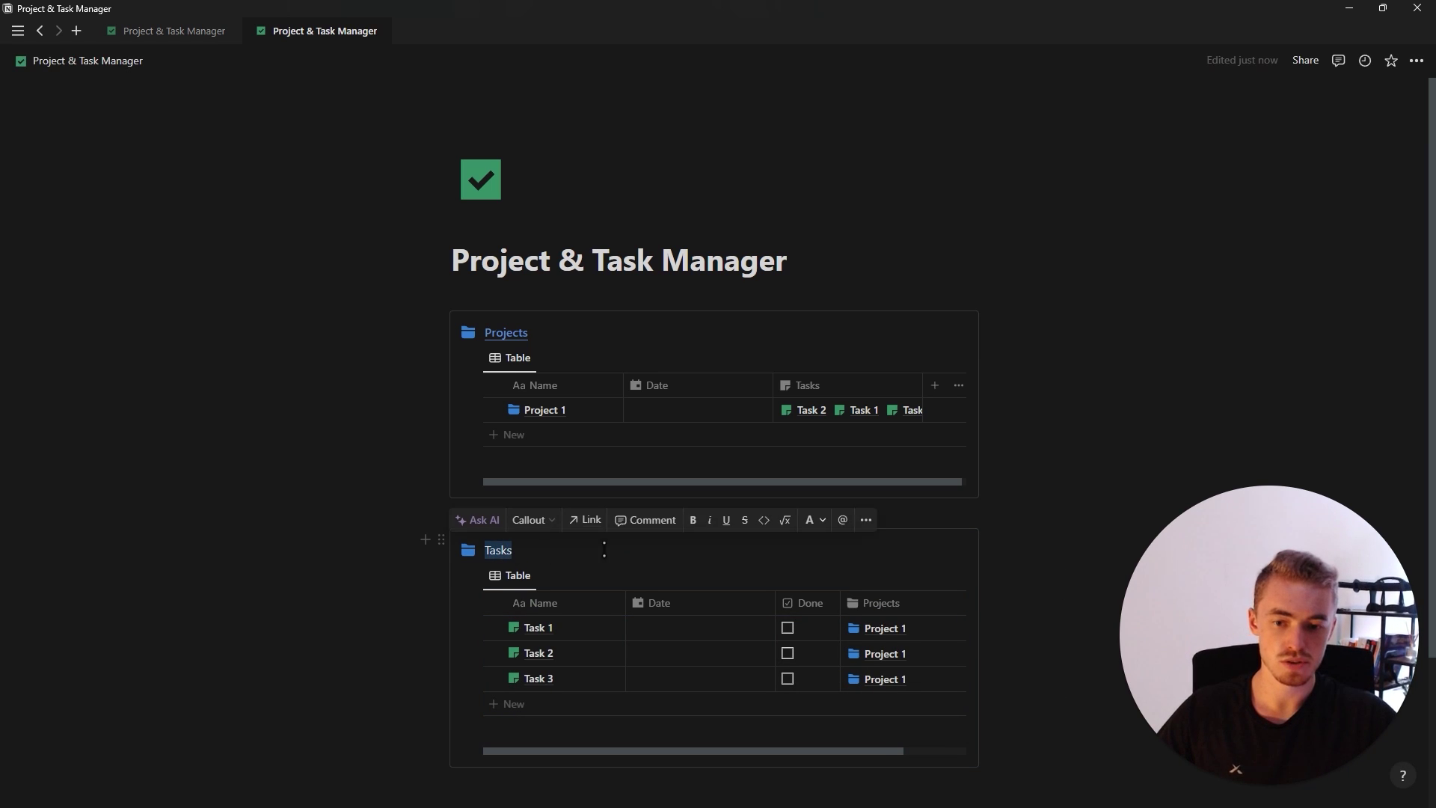
{"action": "left_click", "coordinate": [816, 522]}
{"action": "left_click", "coordinate": [810, 464]}
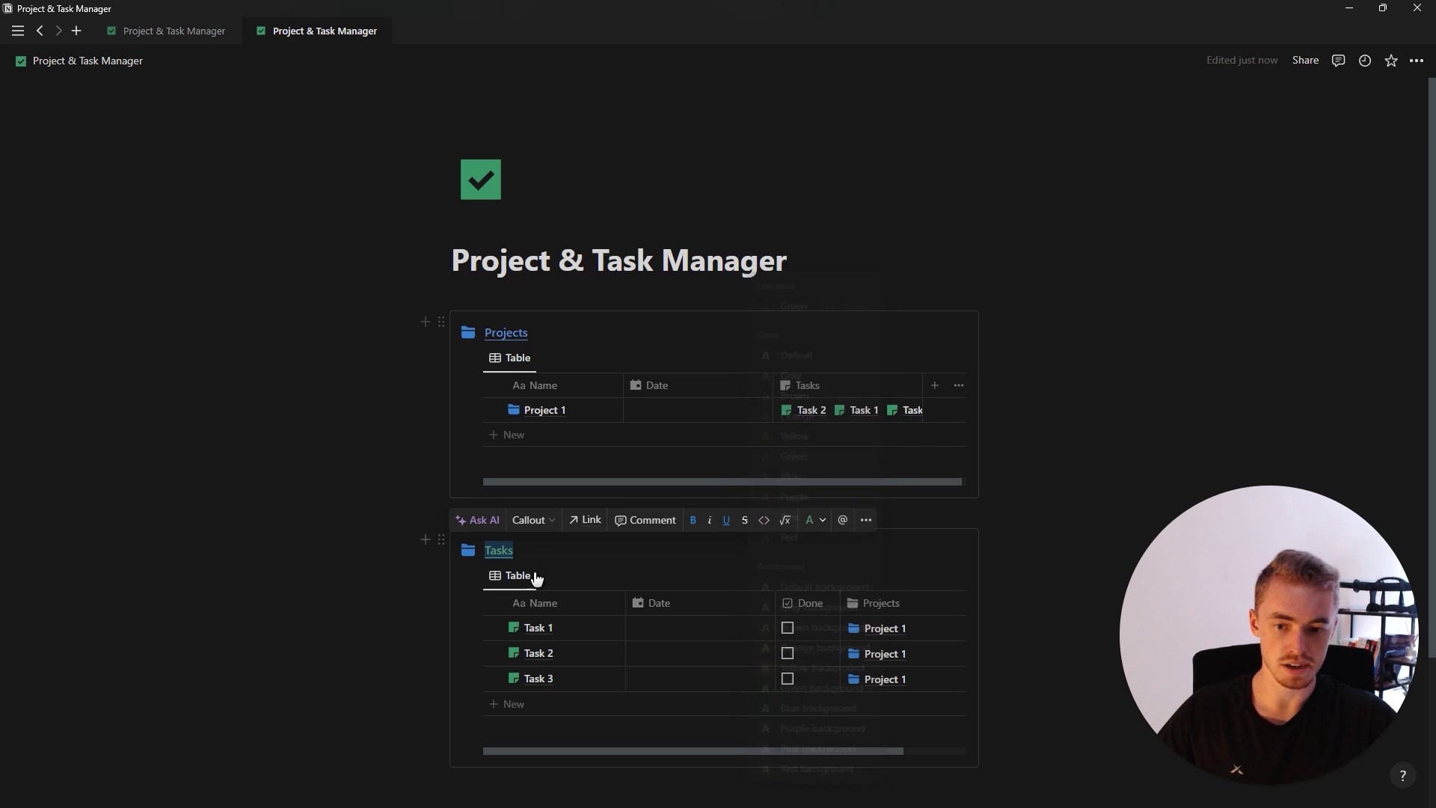
{"action": "left_click", "coordinate": [470, 552]}
{"action": "left_click", "coordinate": [599, 330]}
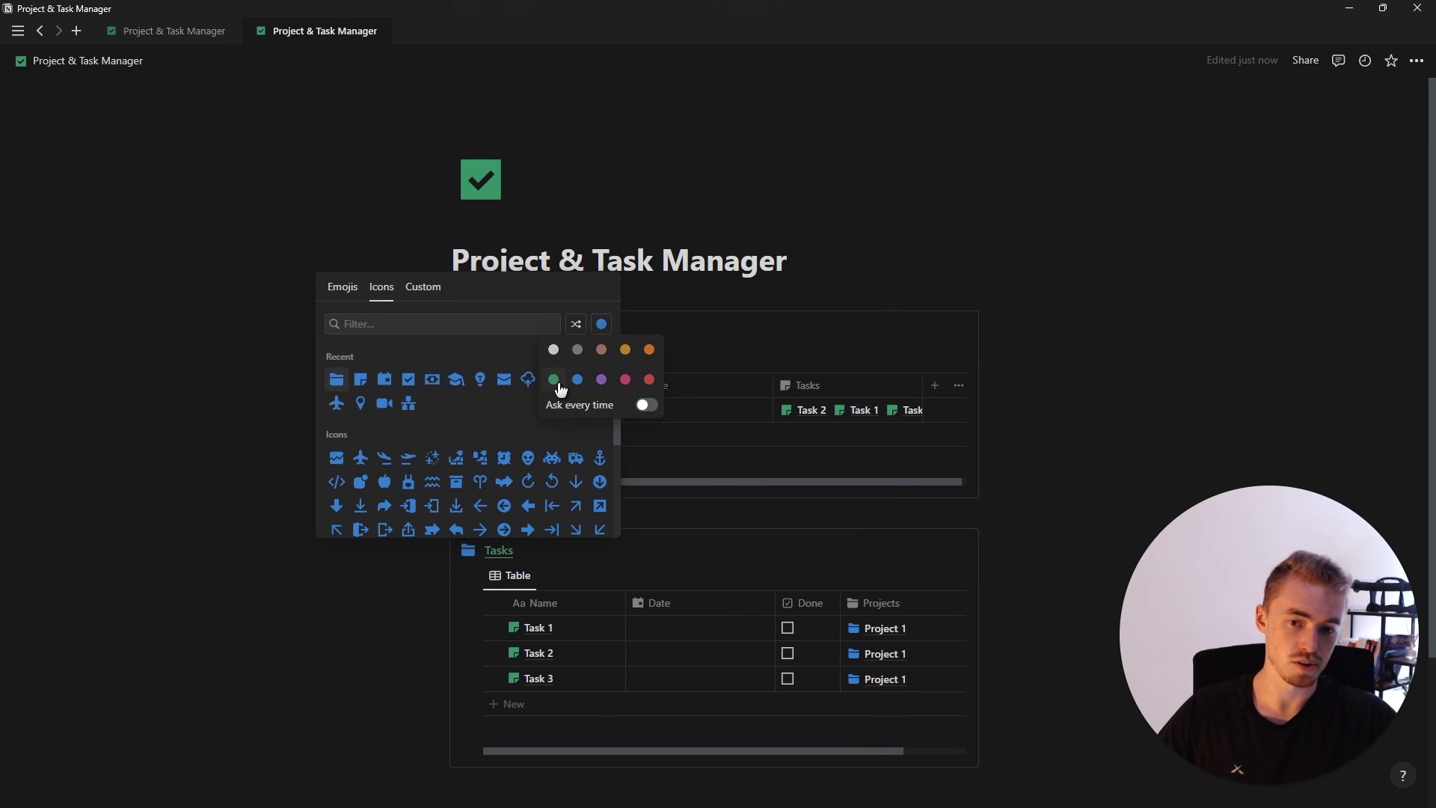
{"action": "left_click", "coordinate": [540, 381]}
{"action": "key", "text": "Escape"}
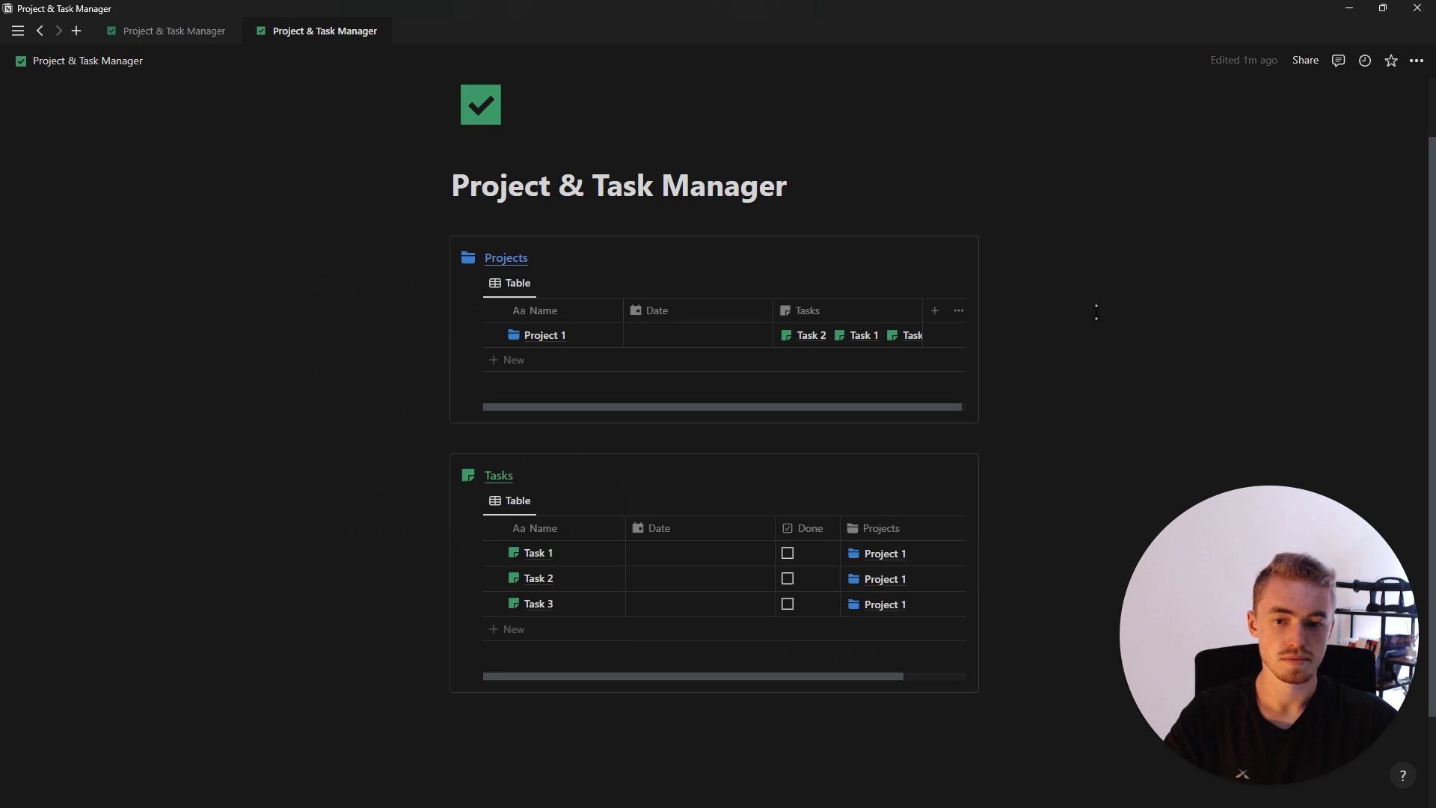
Open Project 1 and show its Tasks relation as a page section
{"action": "left_click", "coordinate": [597, 337]}
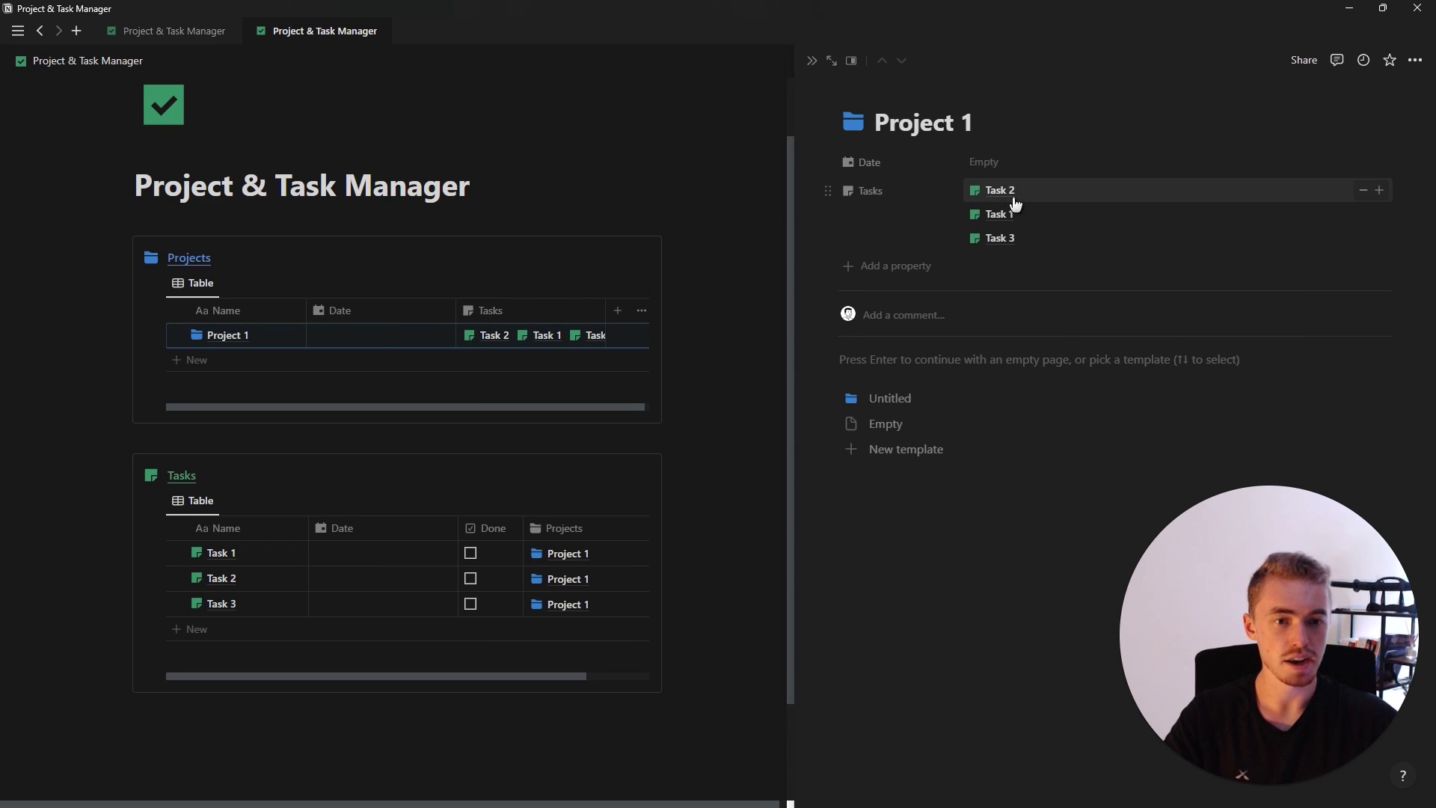
{"action": "left_click", "coordinate": [885, 192]}
{"action": "mouse_move", "coordinate": [904, 221]}
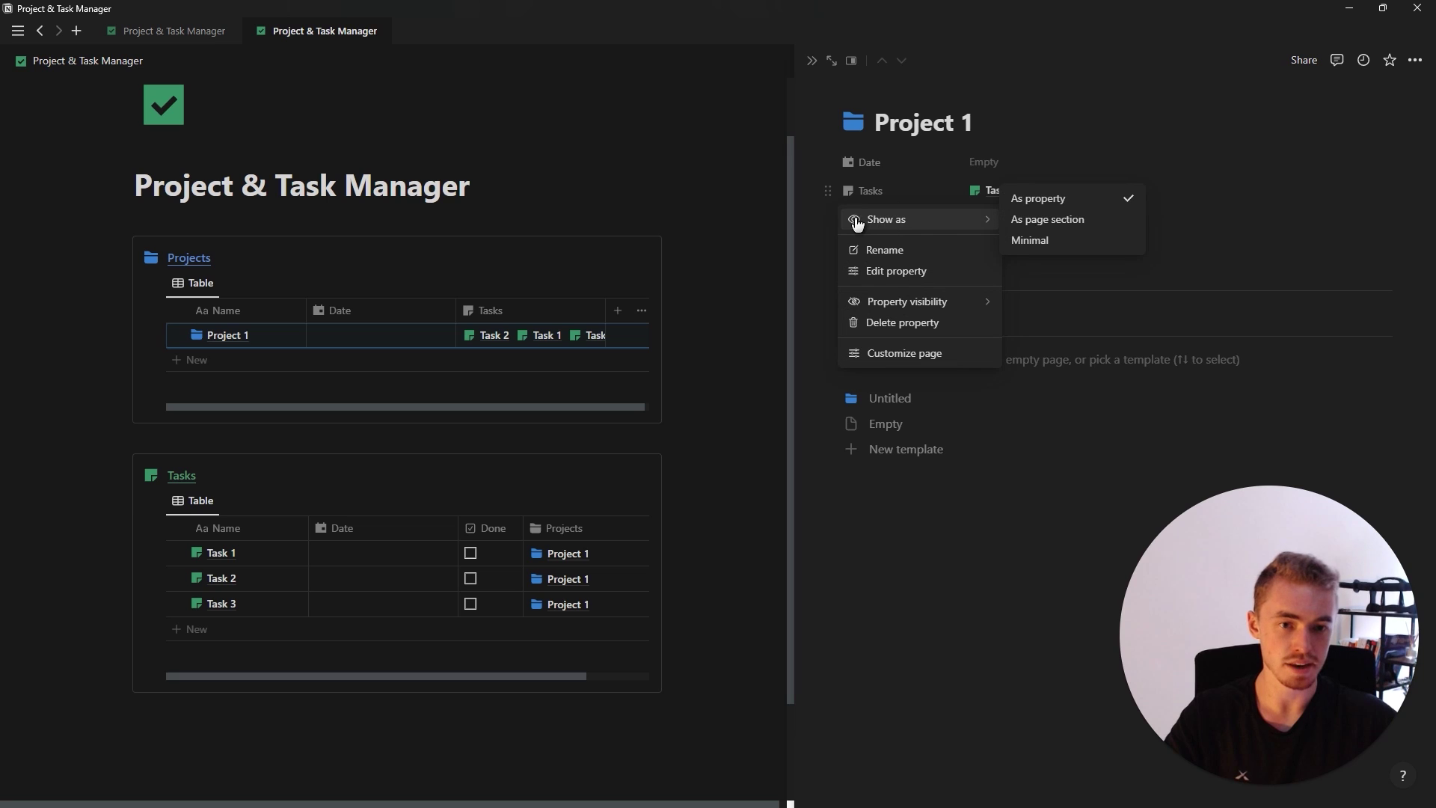
{"action": "left_click", "coordinate": [1055, 221]}
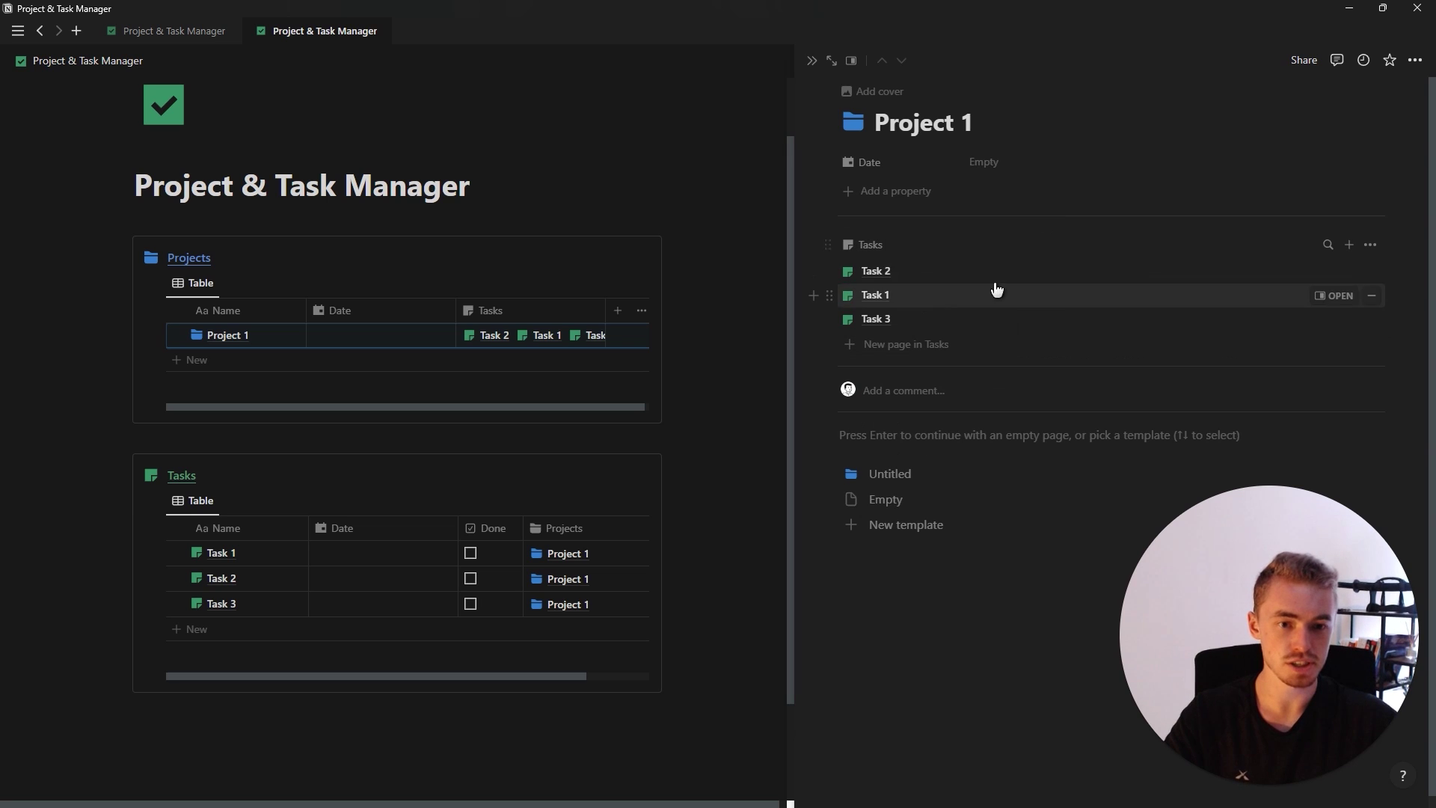
Show the Done checkbox ahead of the name in Project 1's Tasks section, and mark Task 1 and Task 2 as done
{"action": "left_click", "coordinate": [1370, 247]}
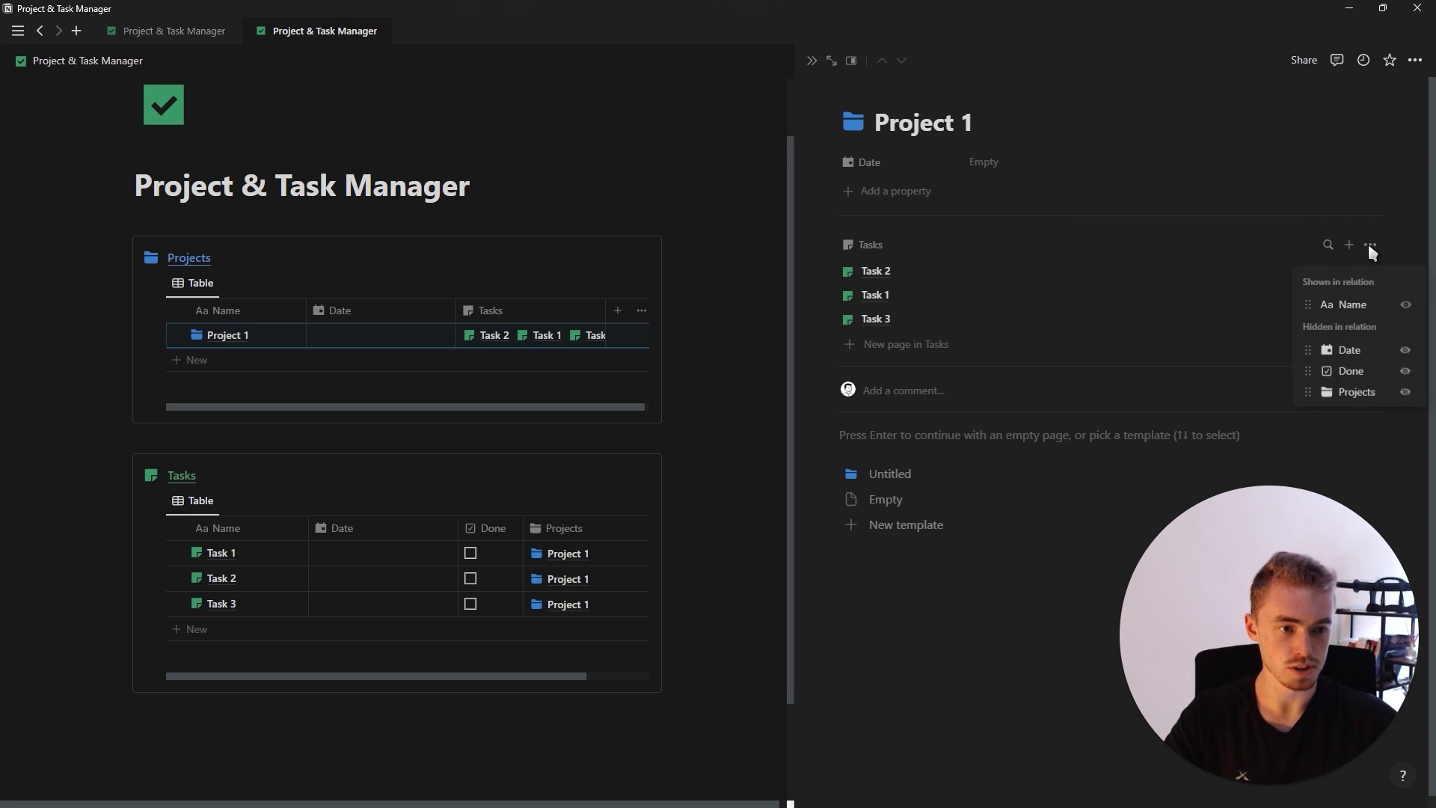
{"action": "left_click", "coordinate": [1406, 372]}
{"action": "left_click_drag", "start_coordinate": [1309, 326], "coordinate": [1313, 301]}
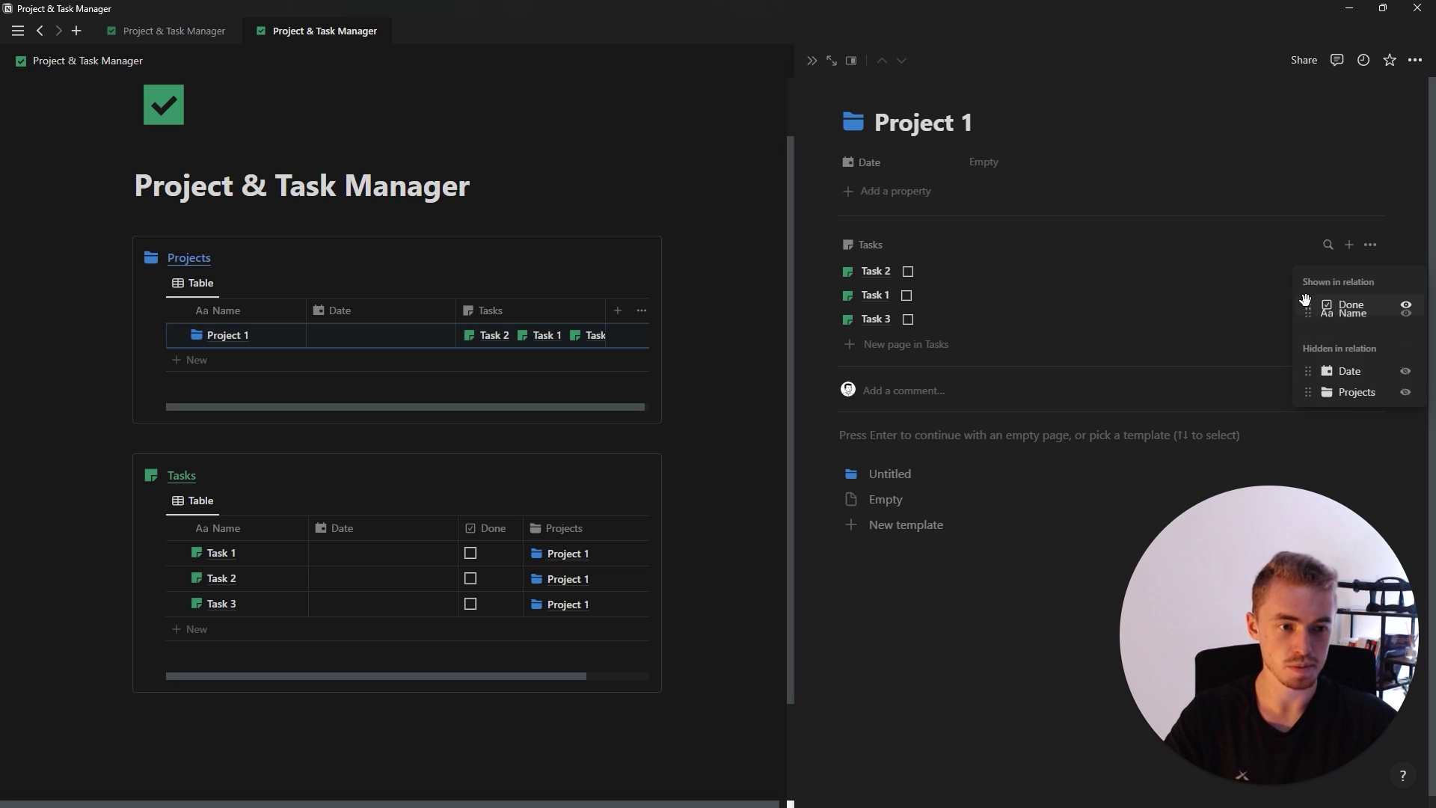
{"action": "left_click", "coordinate": [1303, 238]}
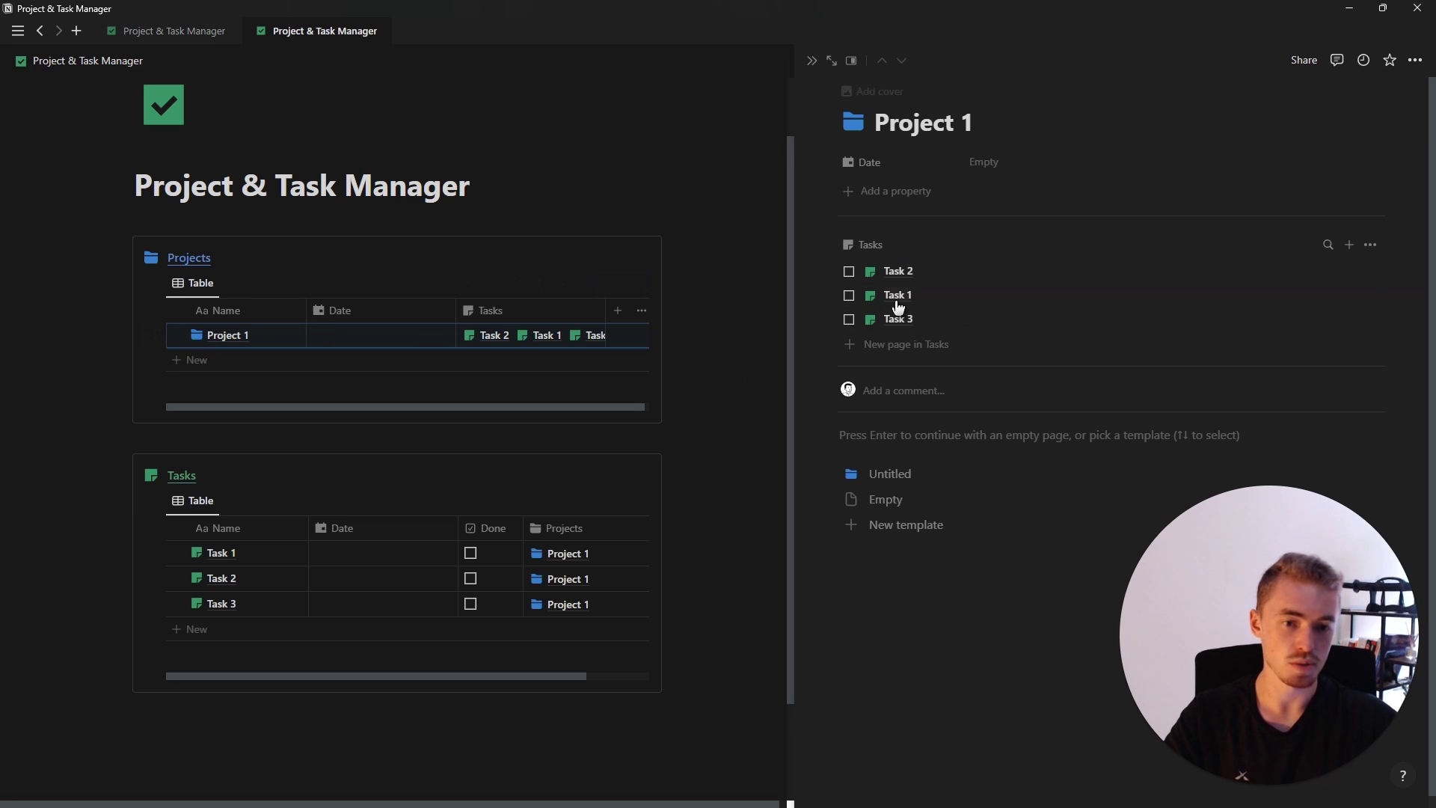
{"action": "left_click", "coordinate": [849, 273]}
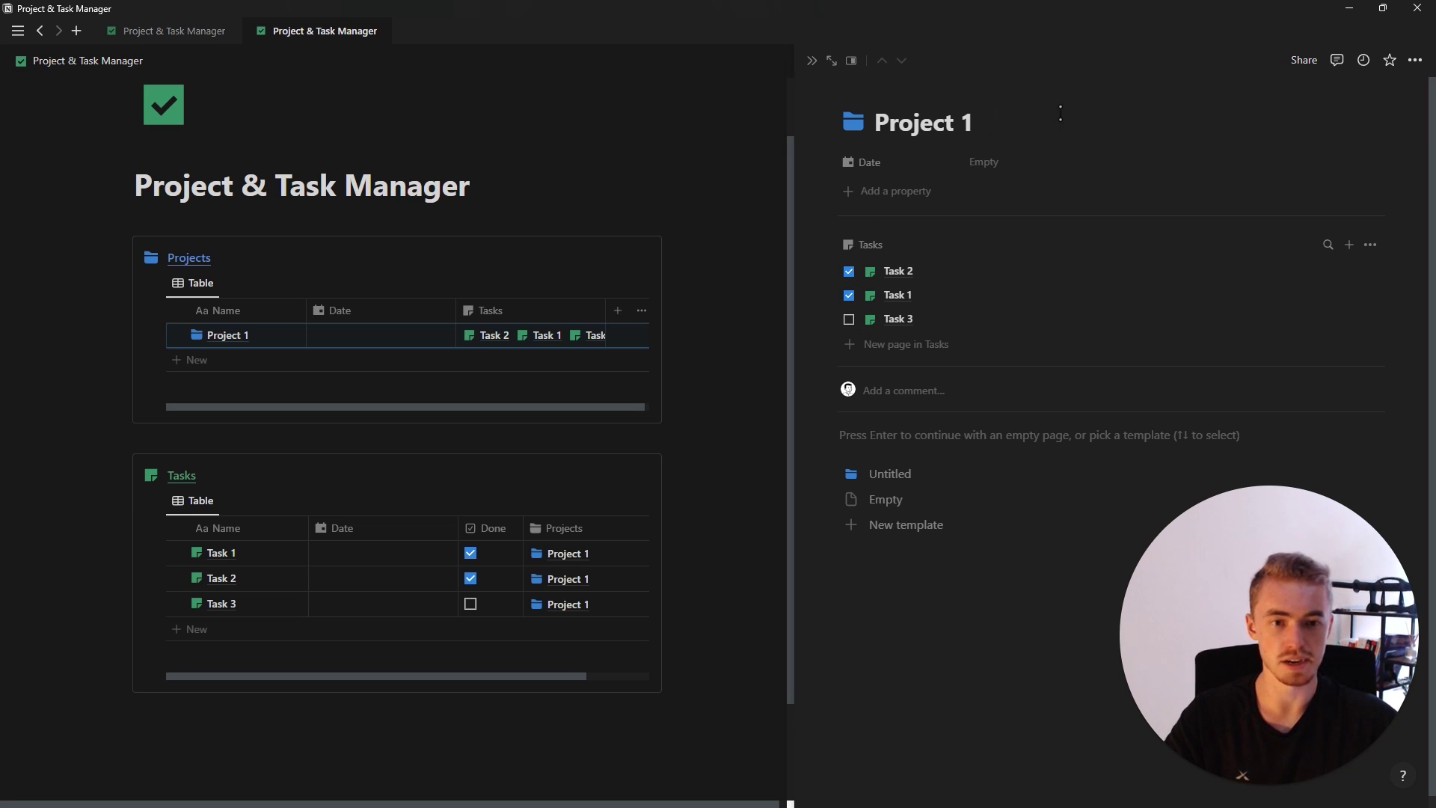
Open Task 2 from the project, show its Projects relation as a page section, and close the page preview
{"action": "left_click", "coordinate": [955, 270]}
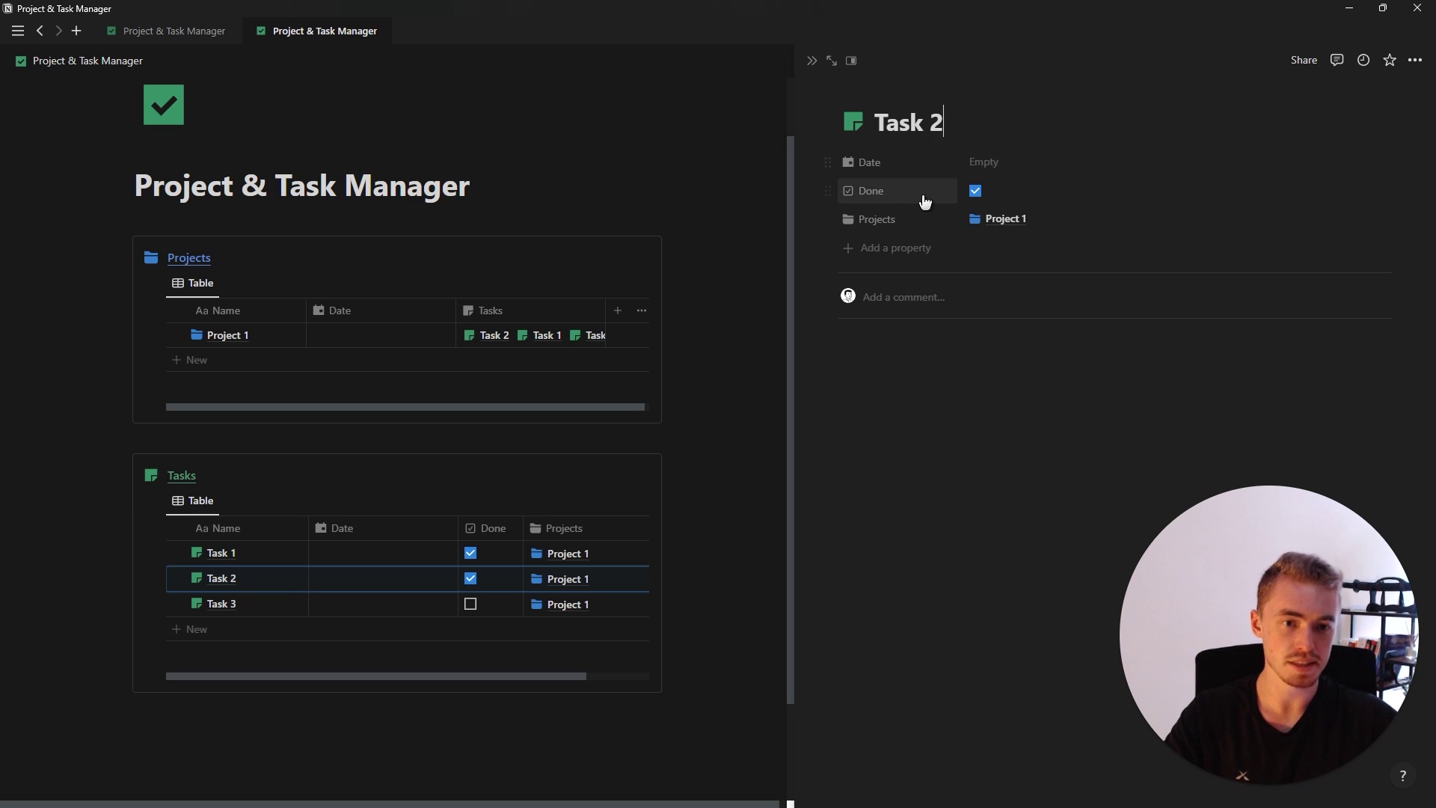
{"action": "left_click", "coordinate": [915, 222]}
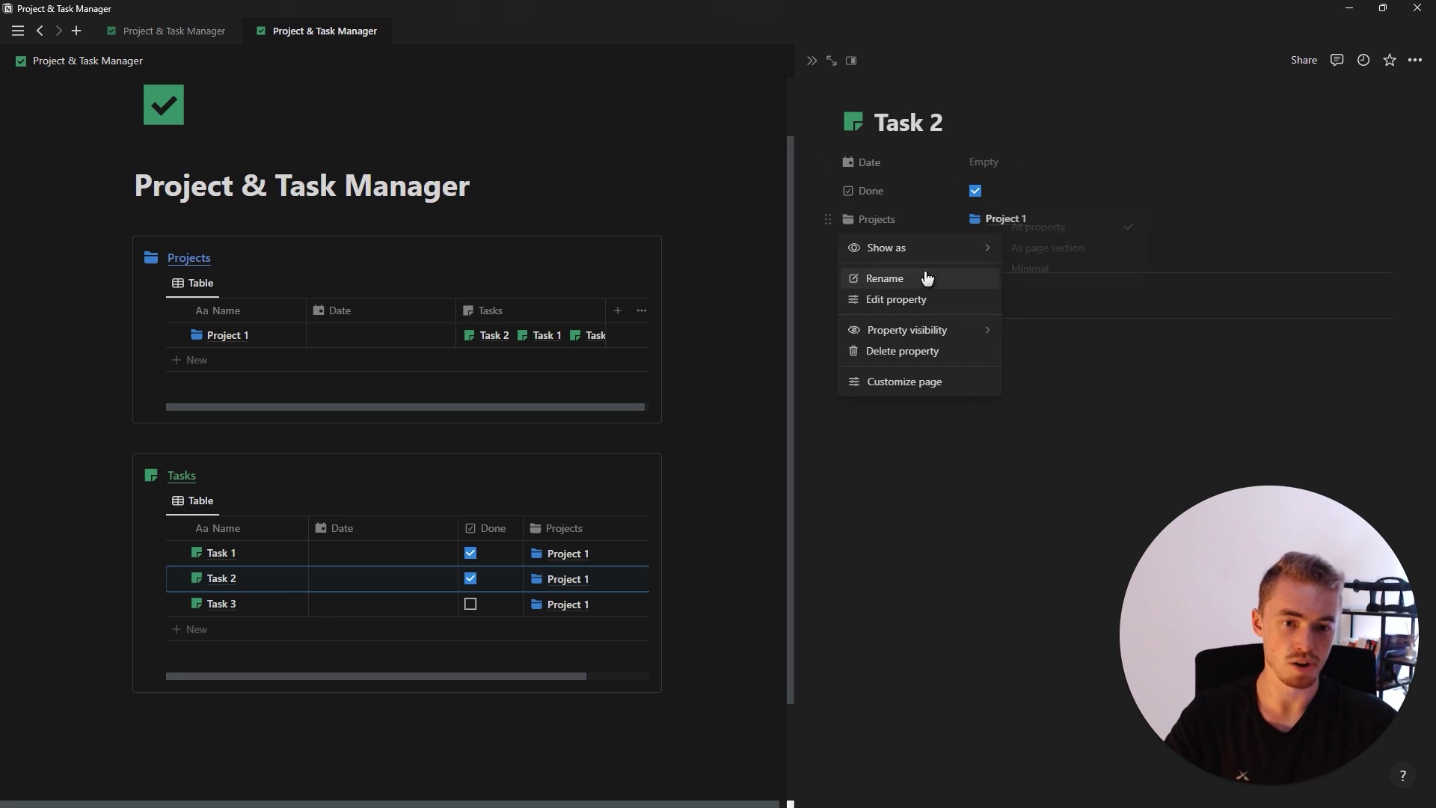
{"action": "left_click", "coordinate": [1014, 251]}
{"action": "key", "text": "Escape"}
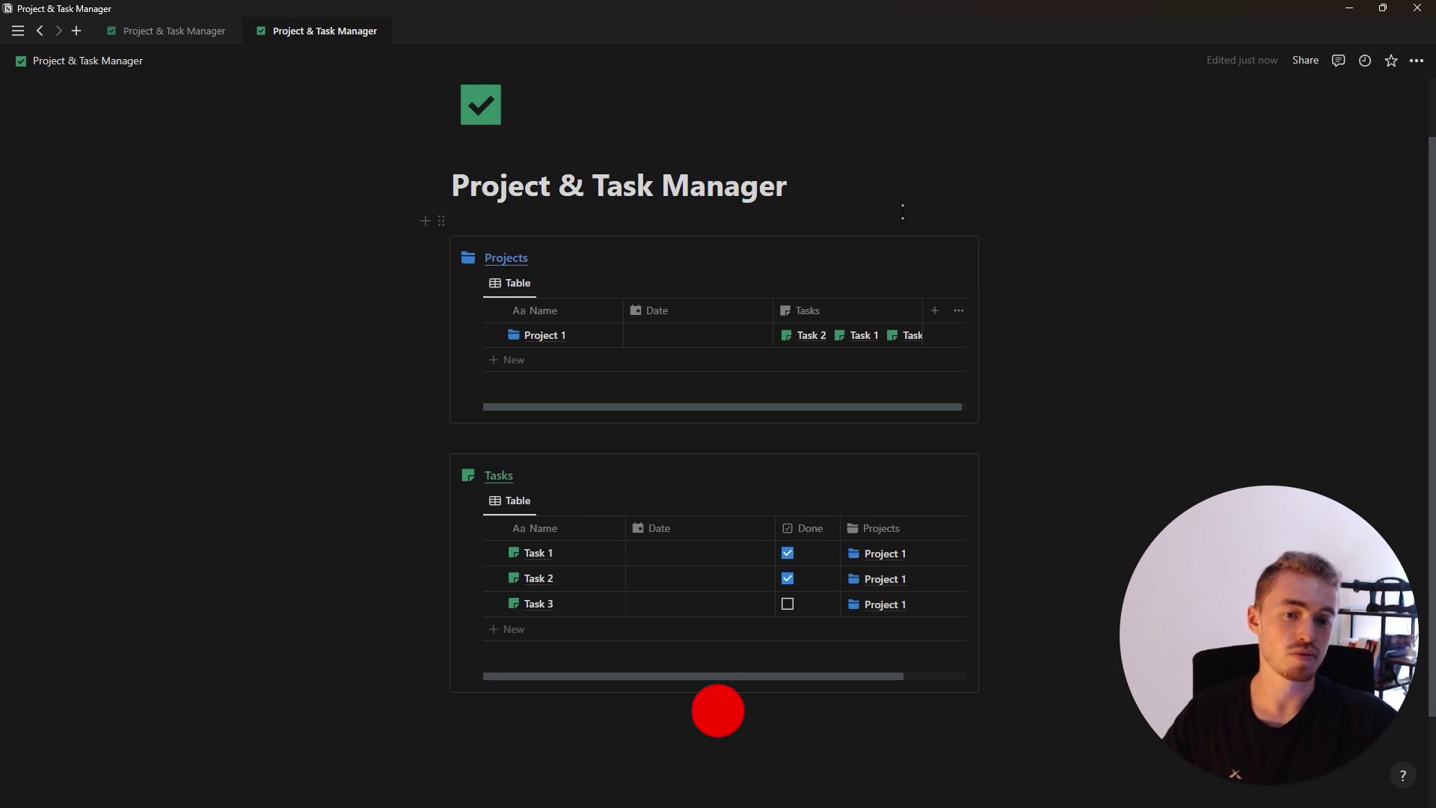
Set the Project & Task Manager page to full width
{"action": "left_click", "coordinate": [1417, 61]}
{"action": "left_click", "coordinate": [1296, 169]}
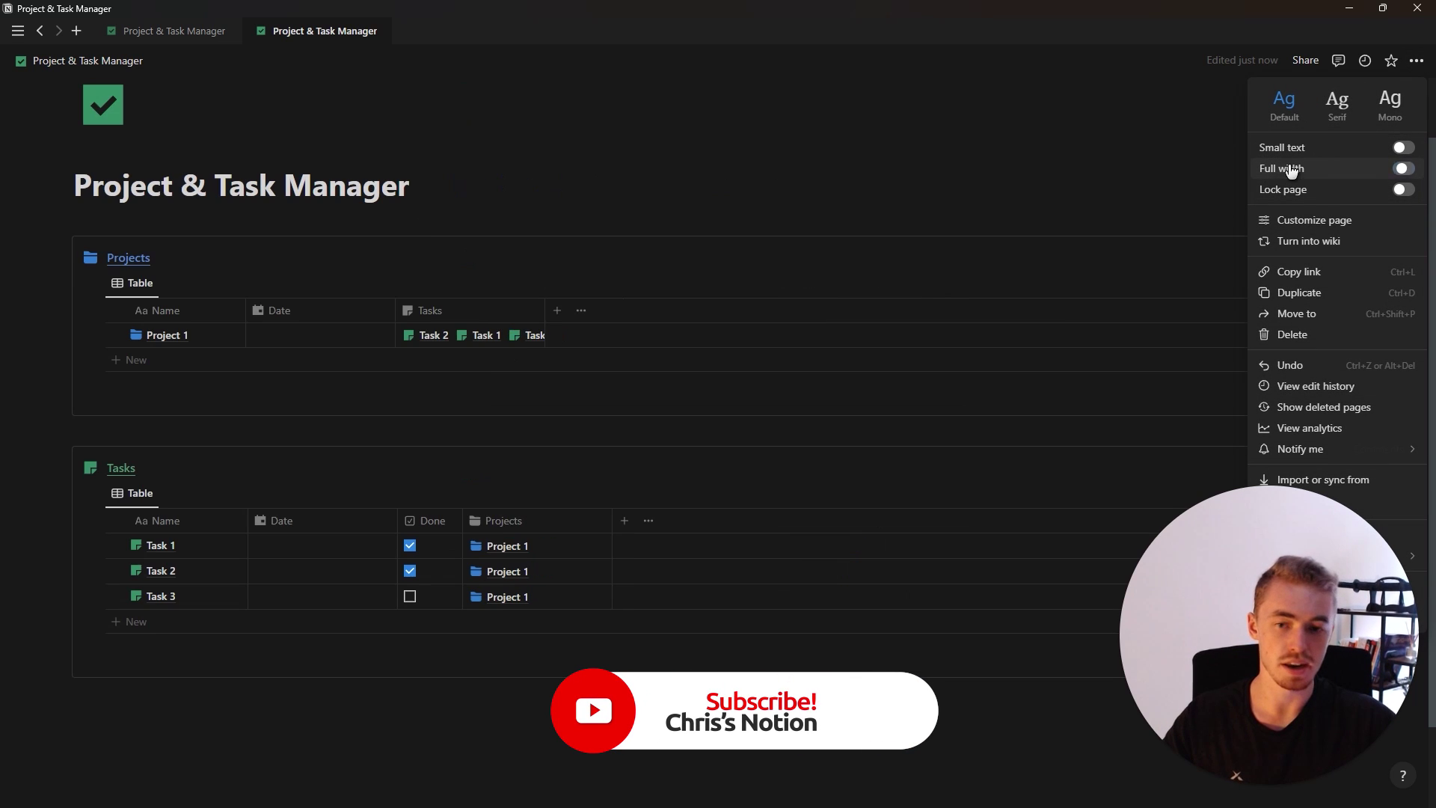
{"action": "key", "text": "Escape"}
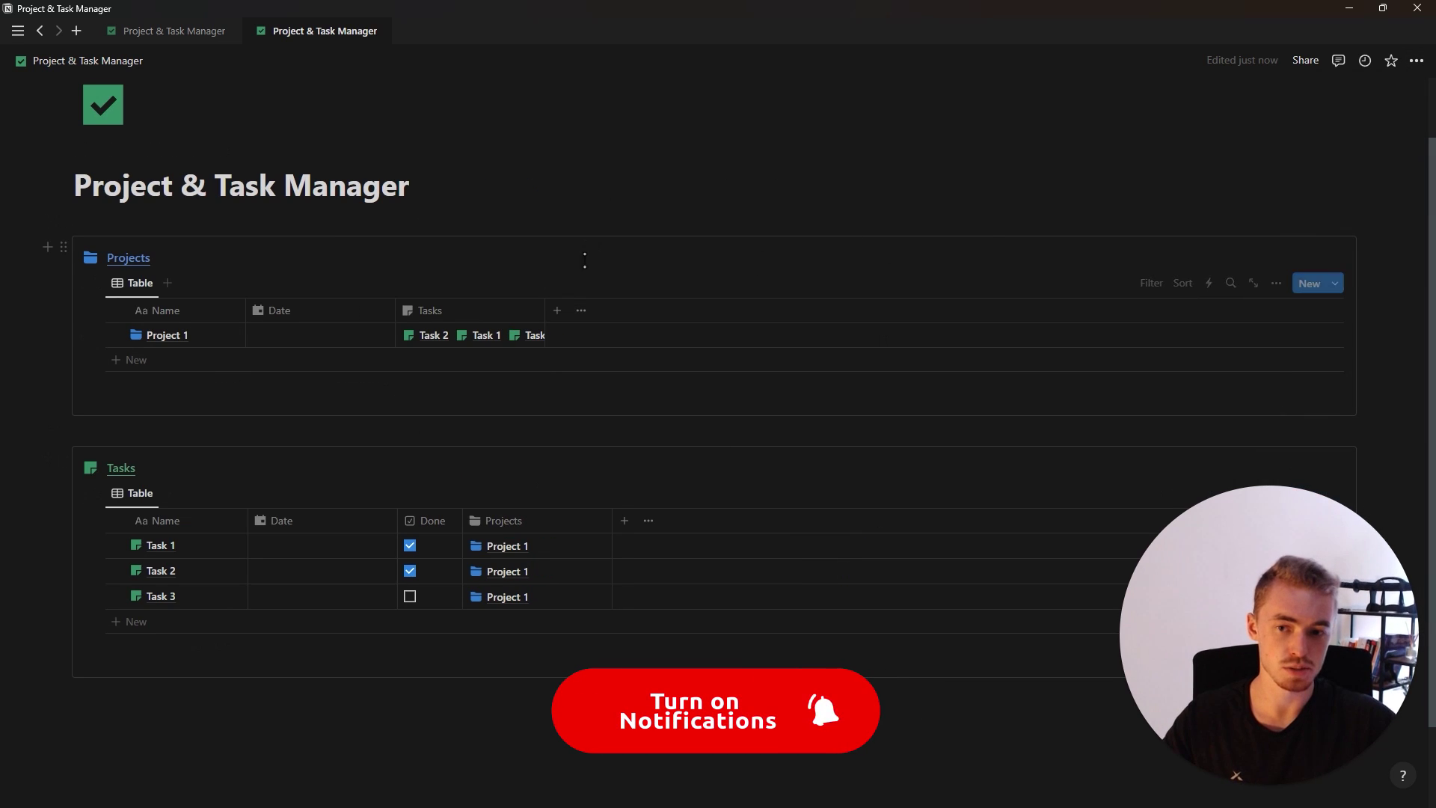
Add a rollup property named "Progress Bar" to the Projects database
{"action": "left_click", "coordinate": [557, 311]}
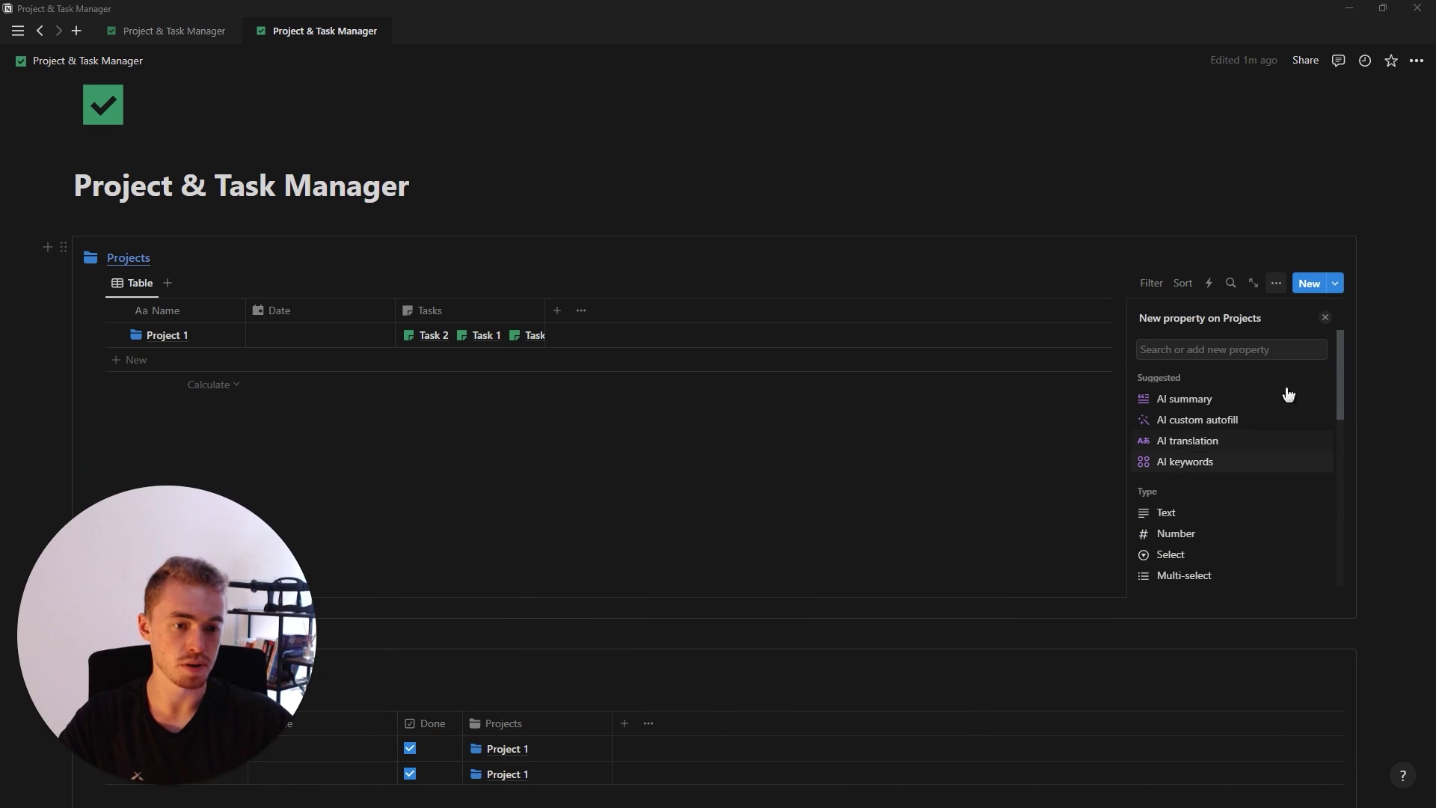
{"action": "type", "text": "r"}
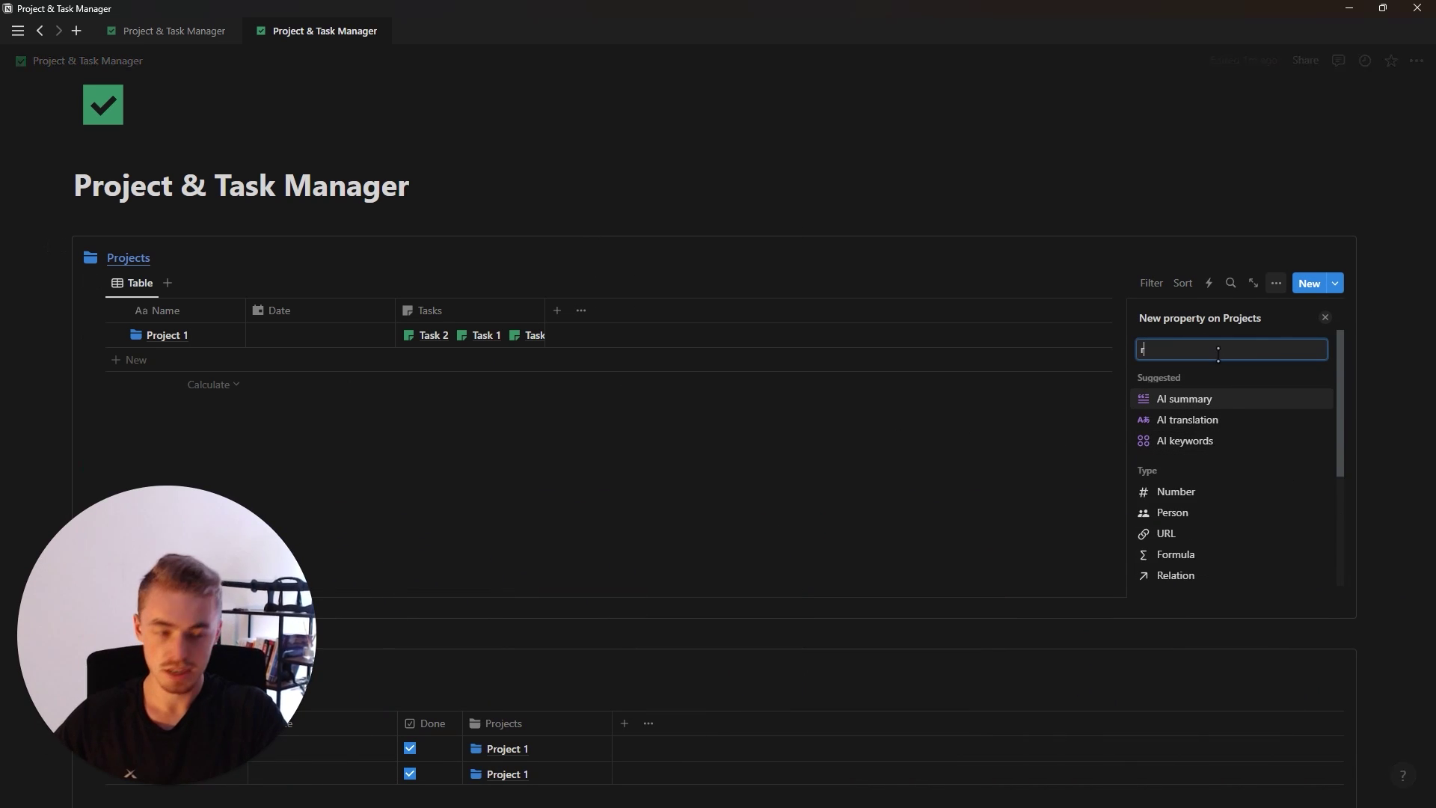
{"action": "type", "text": "ol"}
{"action": "left_click", "coordinate": [1220, 393]}
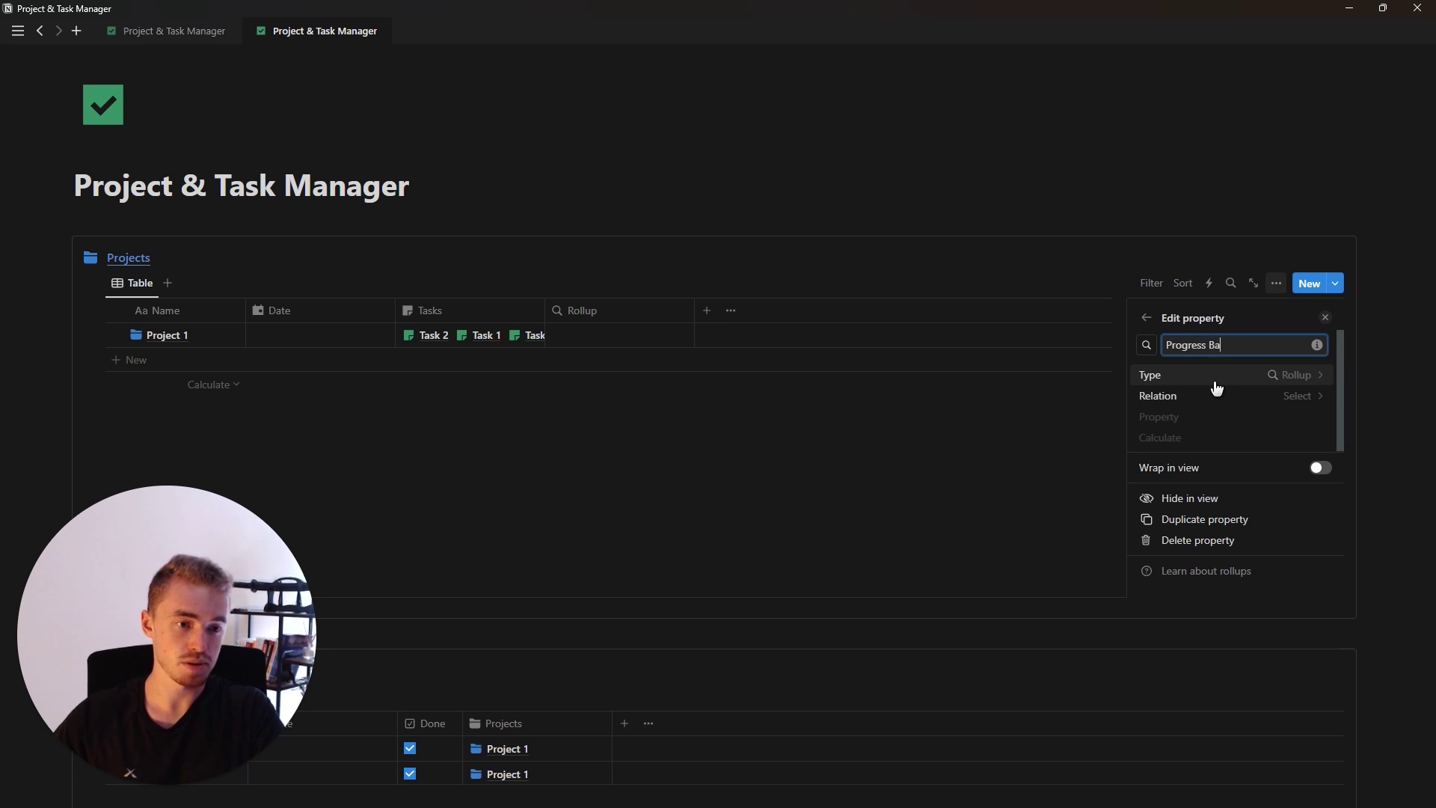
Configure the Progress Bar rollup to use the Tasks relation and the Done property, calculated as Percent checked
{"action": "left_click", "coordinate": [1259, 401]}
{"action": "left_click", "coordinate": [1186, 461]}
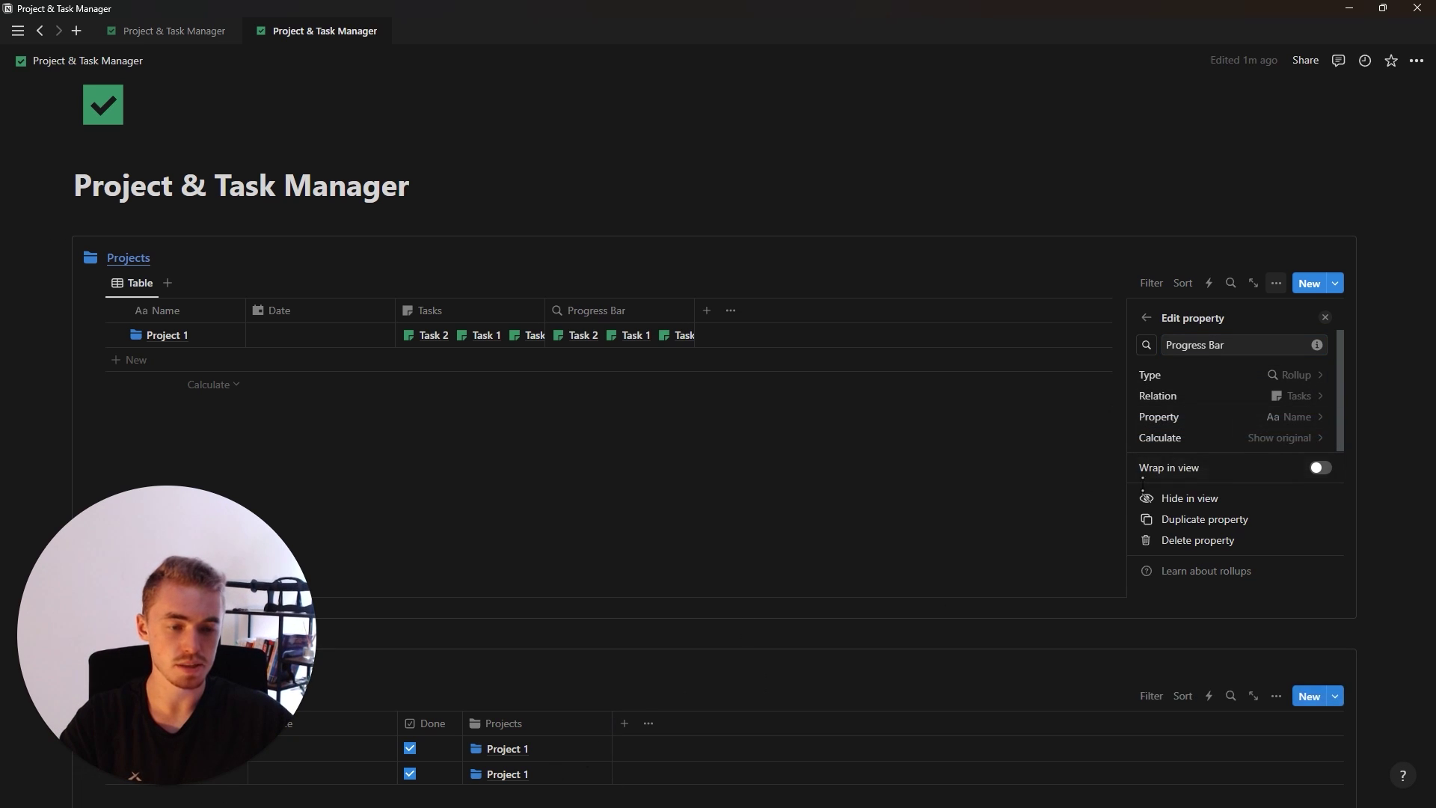
{"action": "left_click", "coordinate": [1271, 417]}
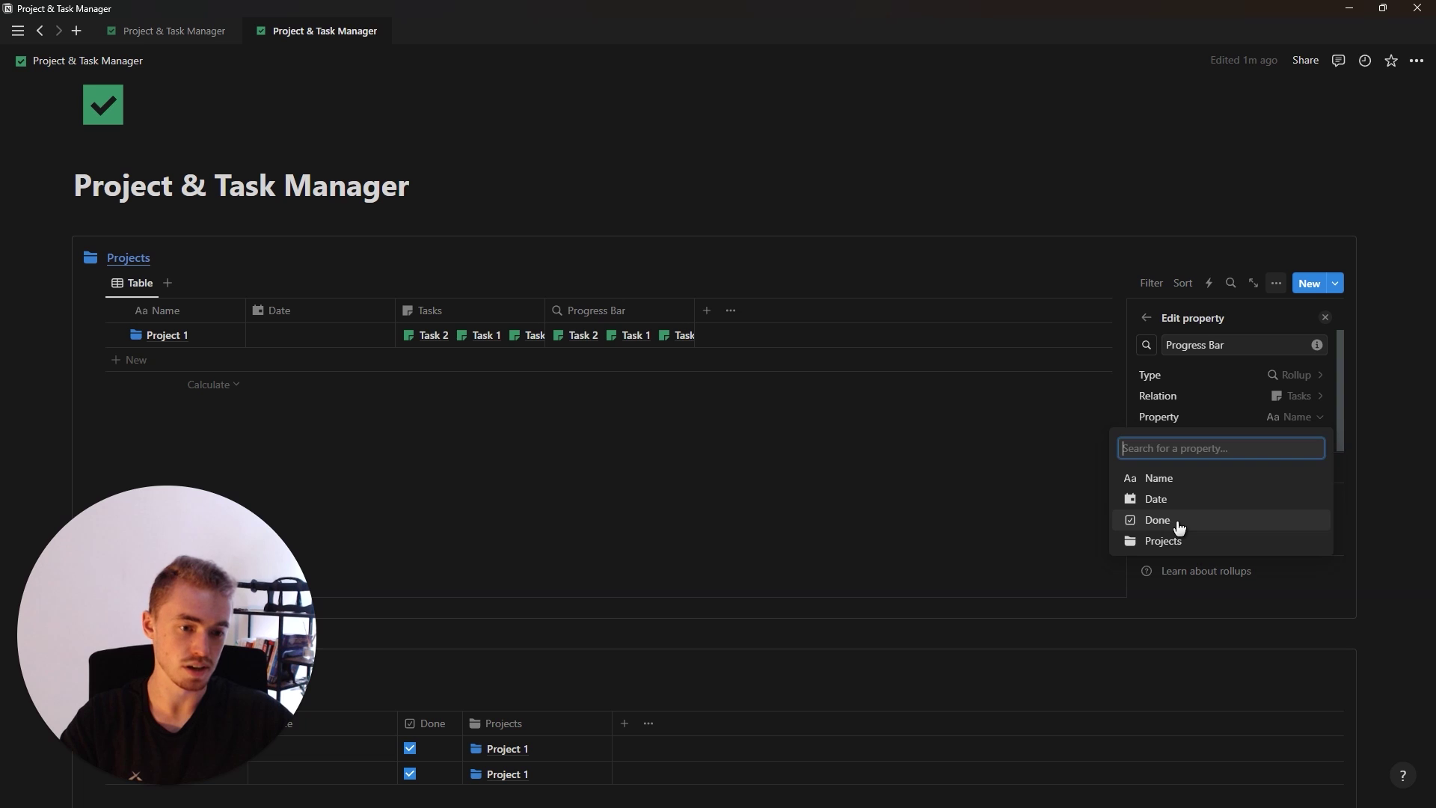
{"action": "left_click", "coordinate": [1180, 527]}
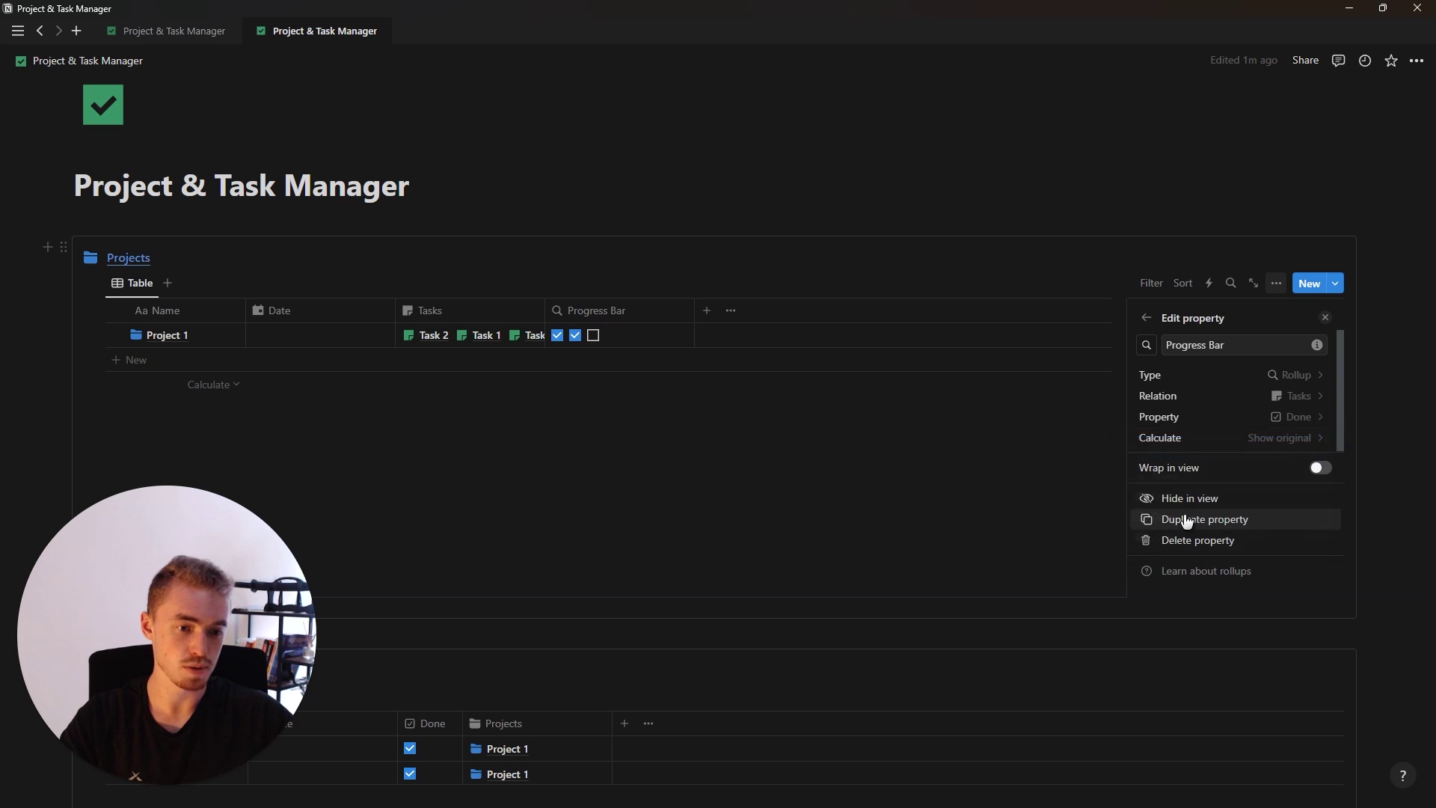
{"action": "left_click", "coordinate": [1207, 438]}
{"action": "left_click", "coordinate": [1256, 547]}
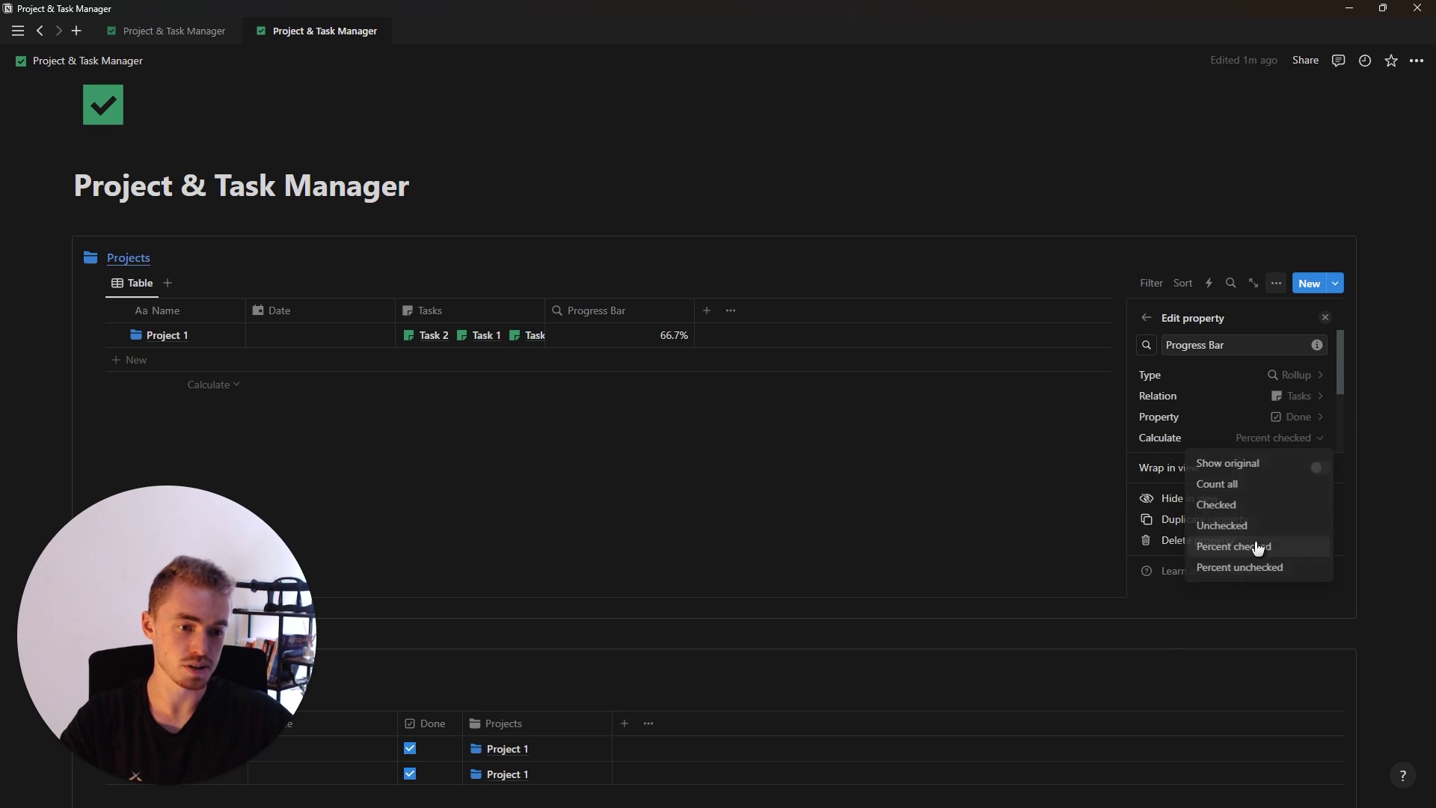
Try the ring display and review its color options, and set the Progress Bar rollup to show as a bar
{"action": "scroll", "coordinate": [1242, 397], "scroll_direction": "down", "scroll_amount": 3}
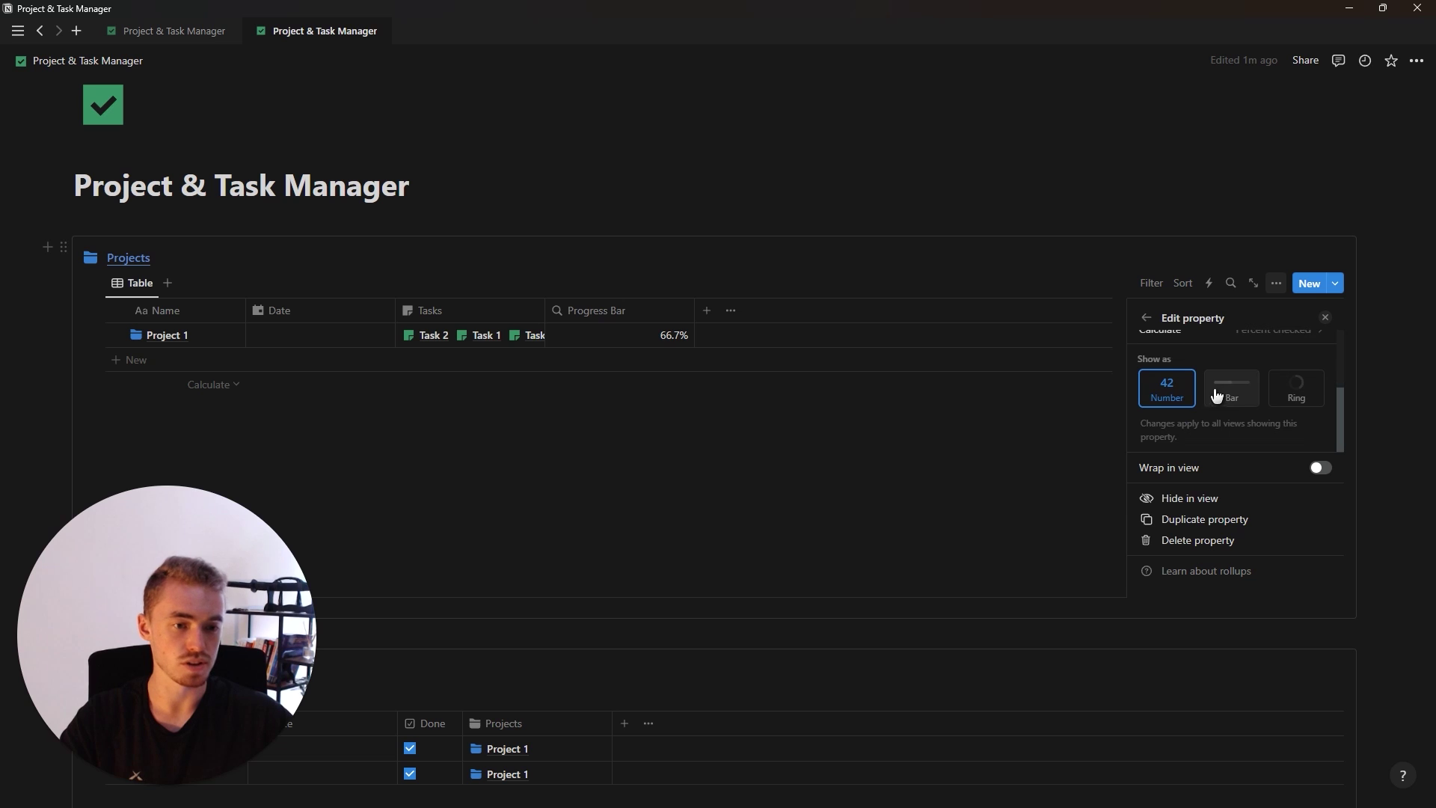
{"action": "left_click", "coordinate": [1230, 397]}
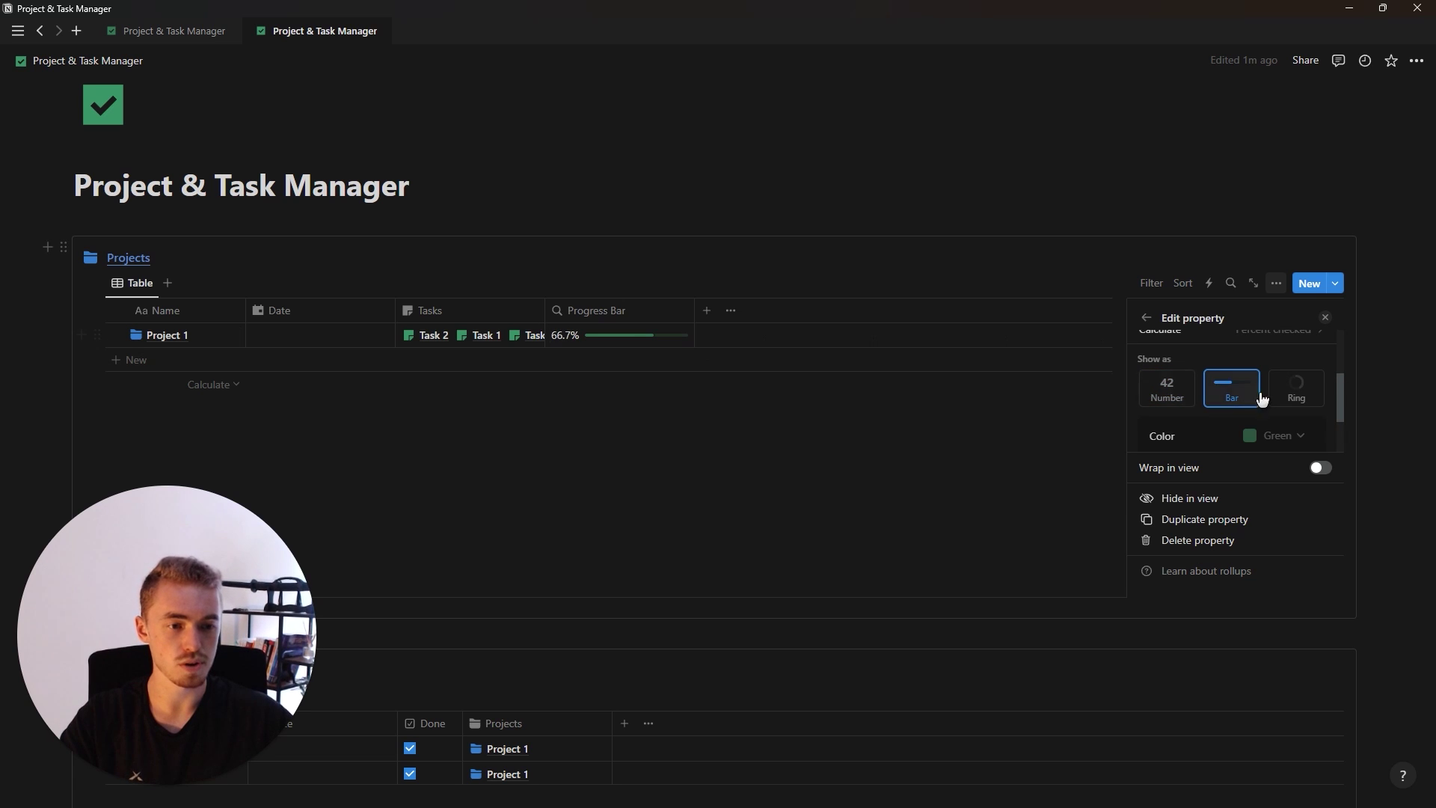
{"action": "left_click", "coordinate": [1295, 390]}
{"action": "left_click", "coordinate": [1279, 435]}
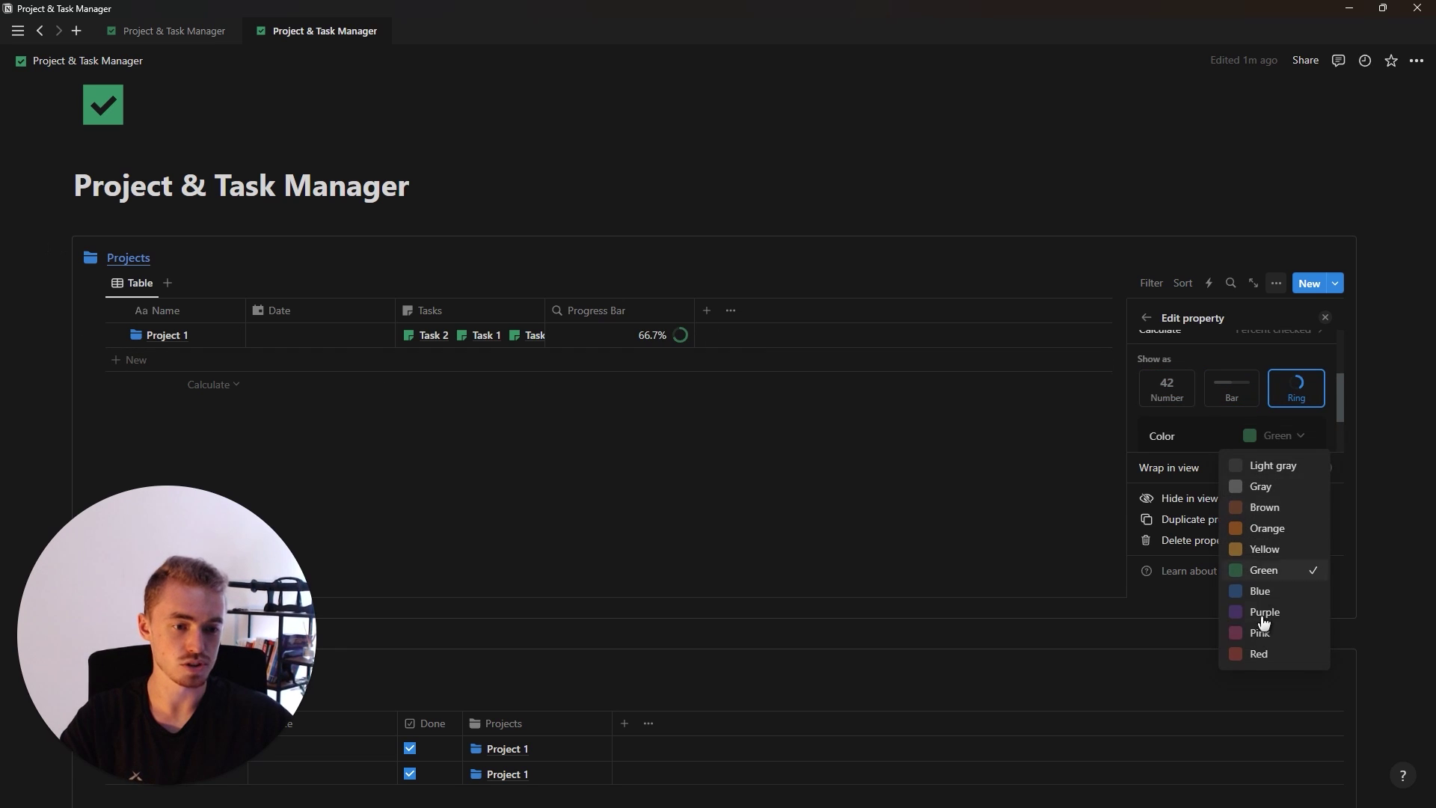
{"action": "scroll", "coordinate": [1226, 451], "scroll_direction": "down", "scroll_amount": 1}
{"action": "left_click", "coordinate": [1288, 397]}
{"action": "left_click", "coordinate": [1242, 350]}
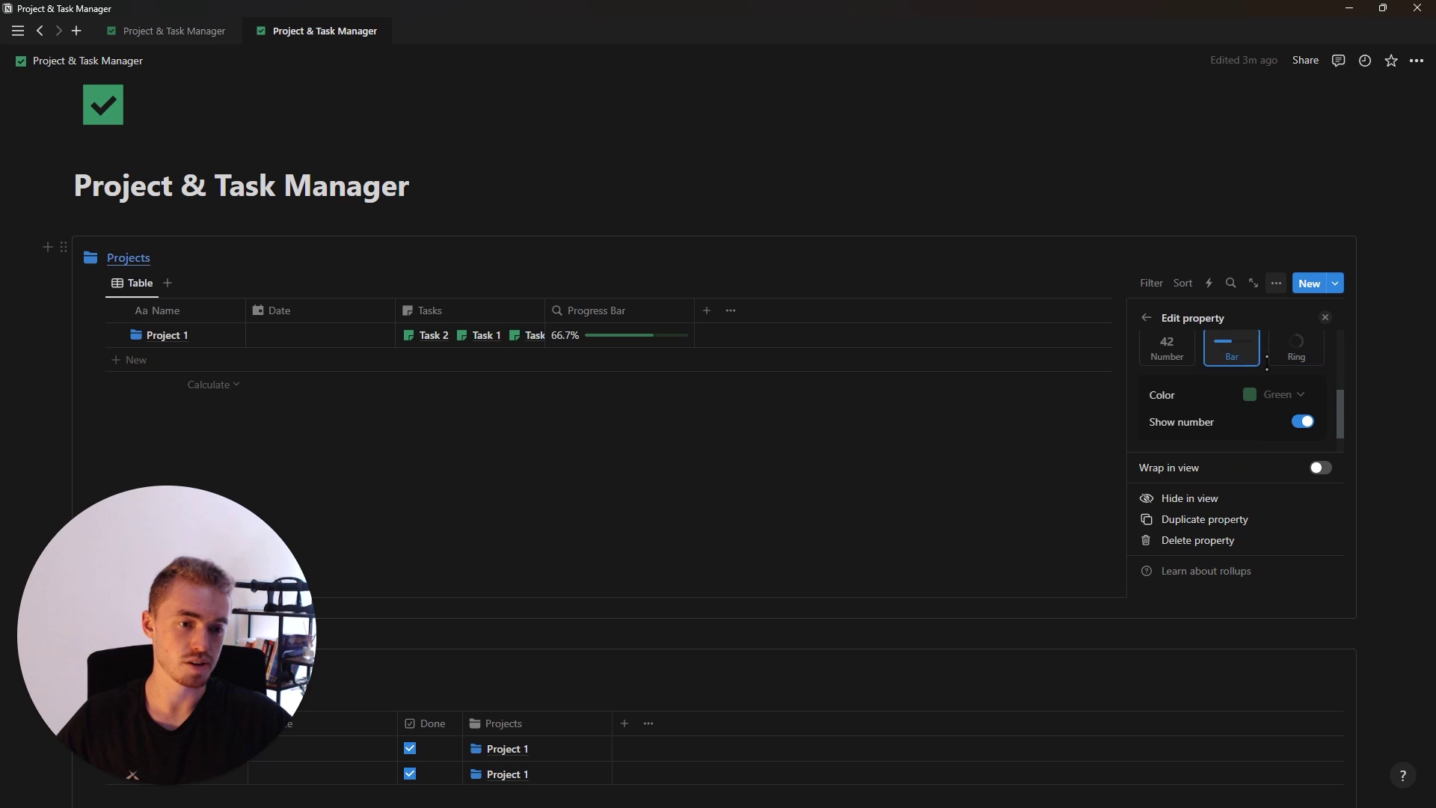
Give the Progress Bar property a donut chart icon and move its column before Tasks in the Projects table
{"action": "scroll", "coordinate": [1269, 414], "scroll_direction": "up", "scroll_amount": 4}
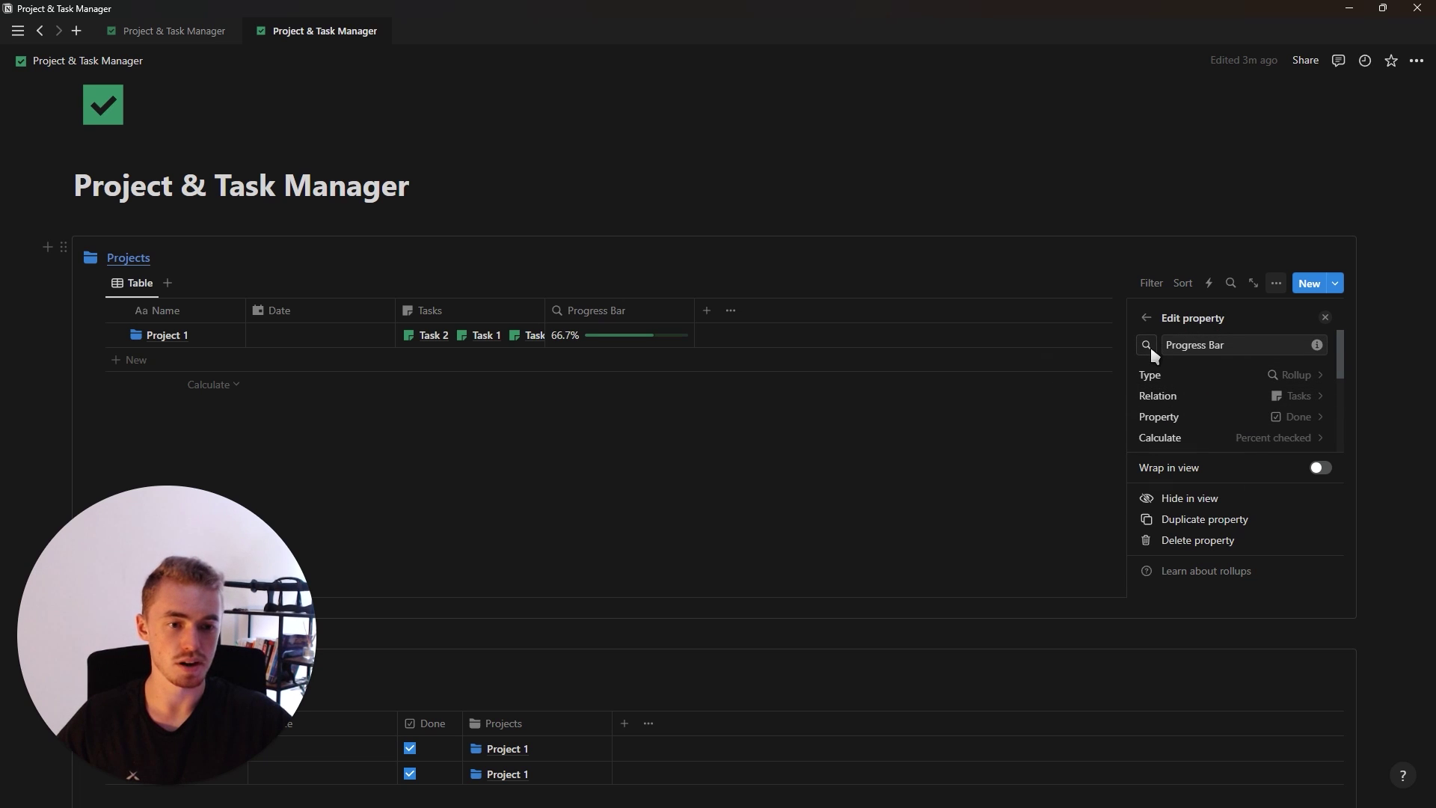
{"action": "left_click", "coordinate": [1148, 346]}
{"action": "type", "text": "char"}
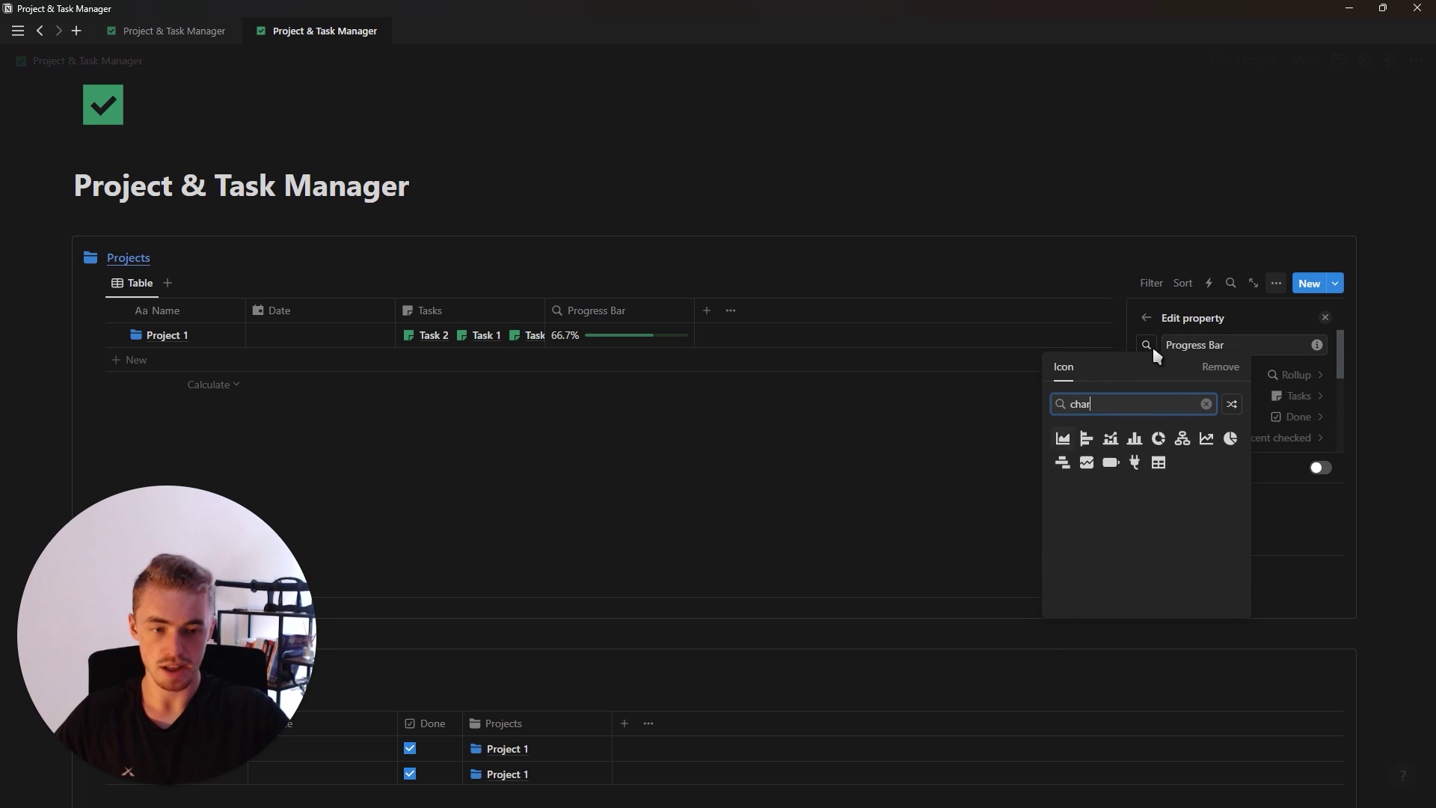
{"action": "left_click", "coordinate": [1161, 440]}
{"action": "left_click", "coordinate": [1325, 317]}
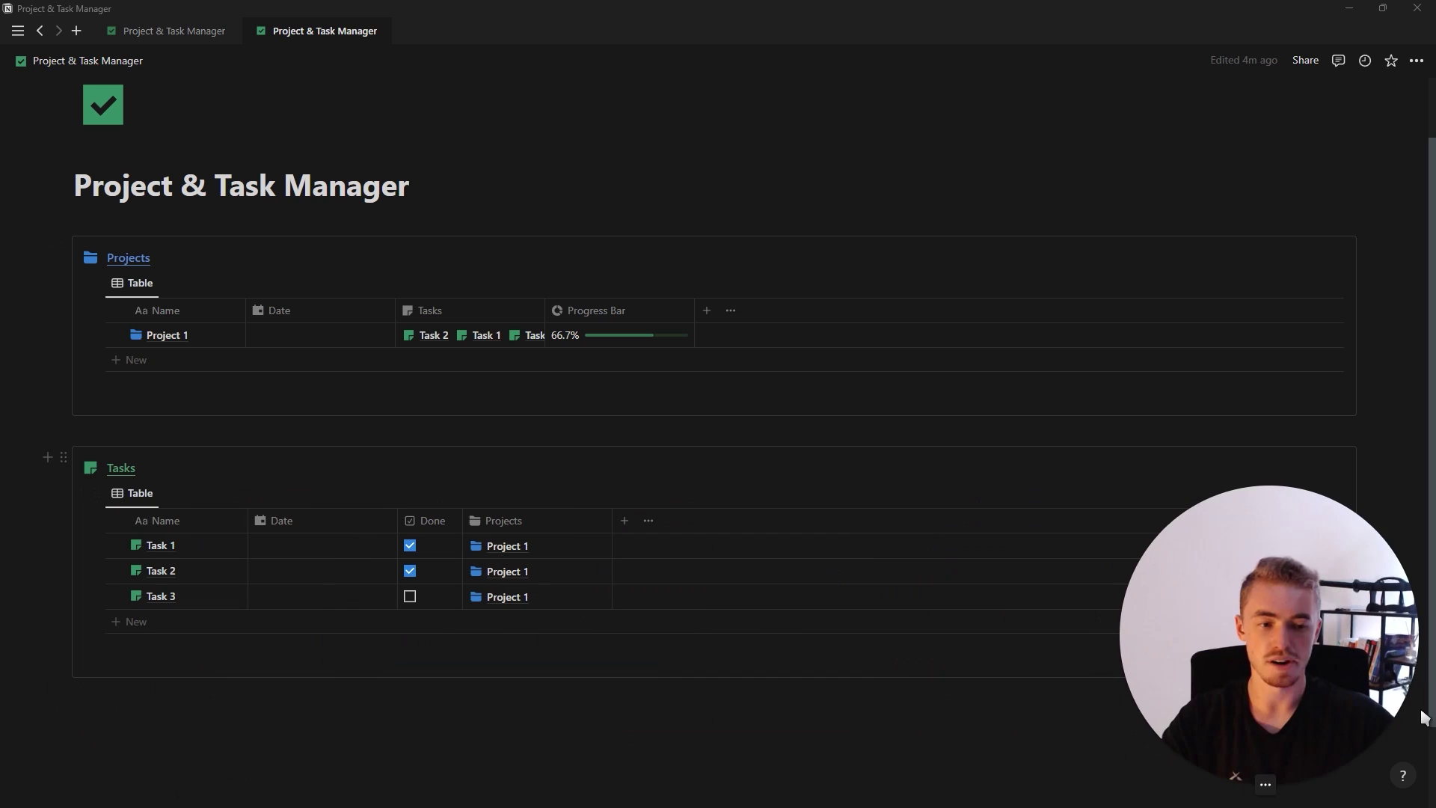
{"action": "left_click_drag", "start_coordinate": [618, 317], "coordinate": [442, 317]}
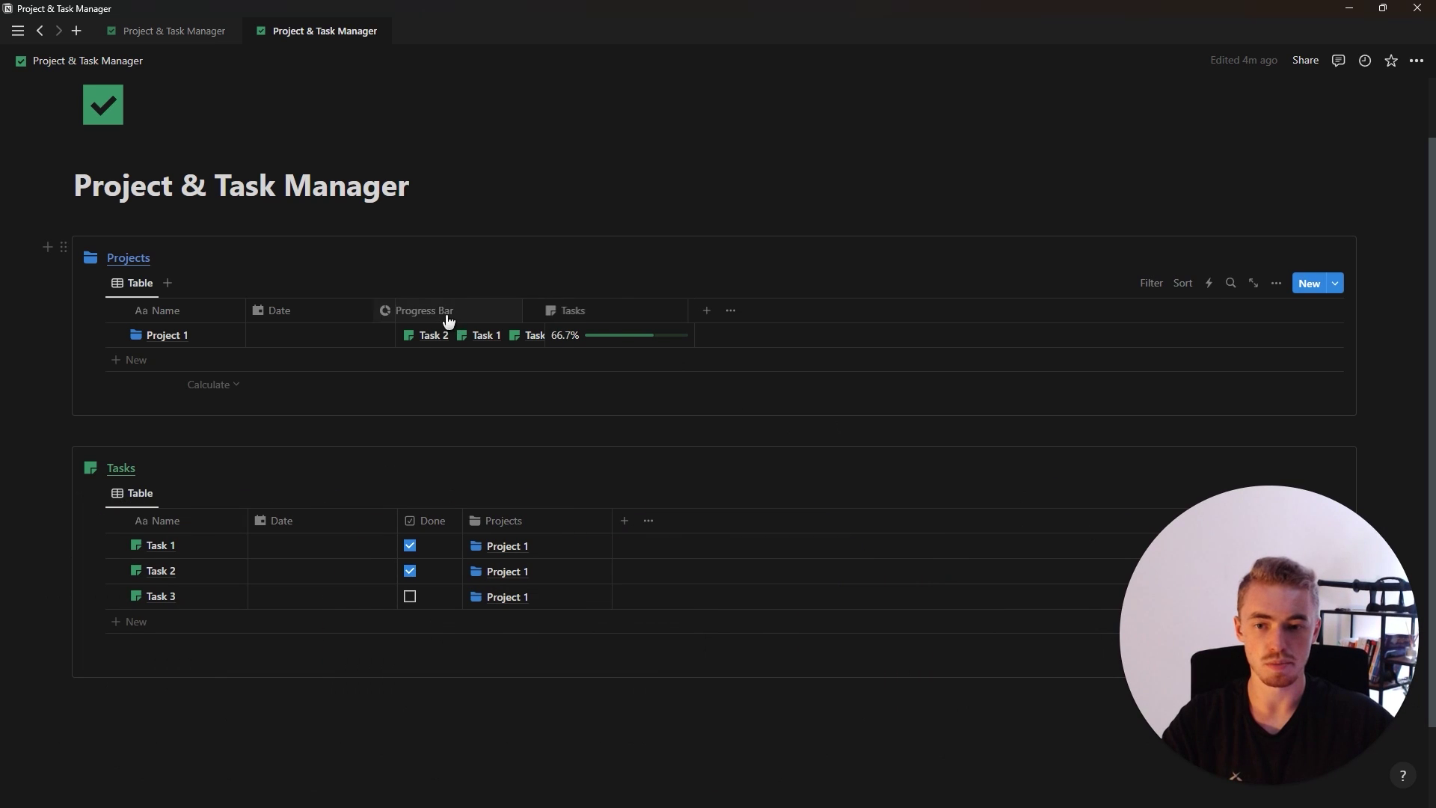
Toggle the Done checkboxes of Task 3 and Task 2 to test the project's progress bar
{"action": "left_click", "coordinate": [410, 596]}
{"action": "left_click", "coordinate": [409, 571]}
{"action": "left_click", "coordinate": [410, 571]}
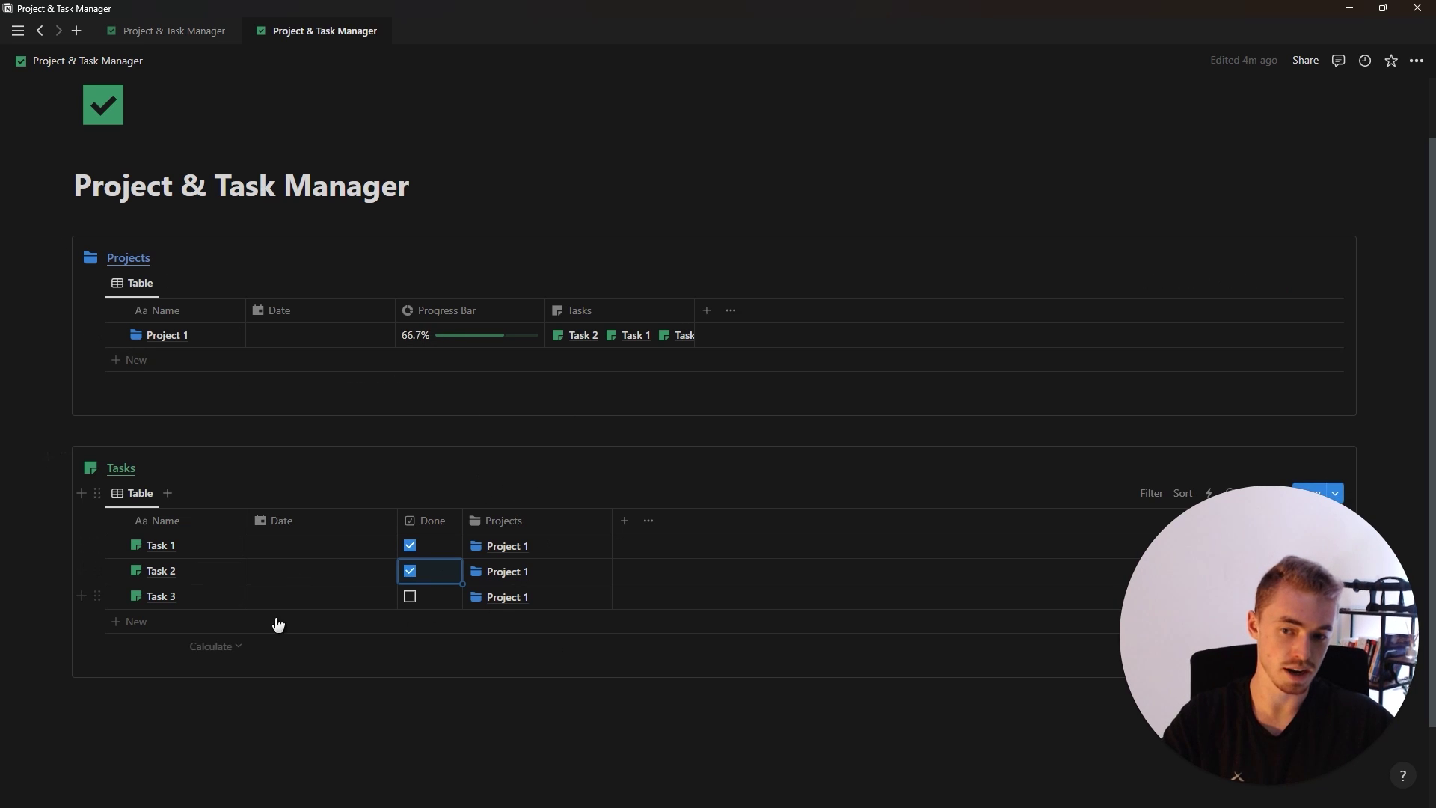
Add a new untitled task to the Tasks table, mark it as done and link it to Project 1
{"action": "left_click", "coordinate": [449, 621]}
{"action": "left_click", "coordinate": [410, 622]}
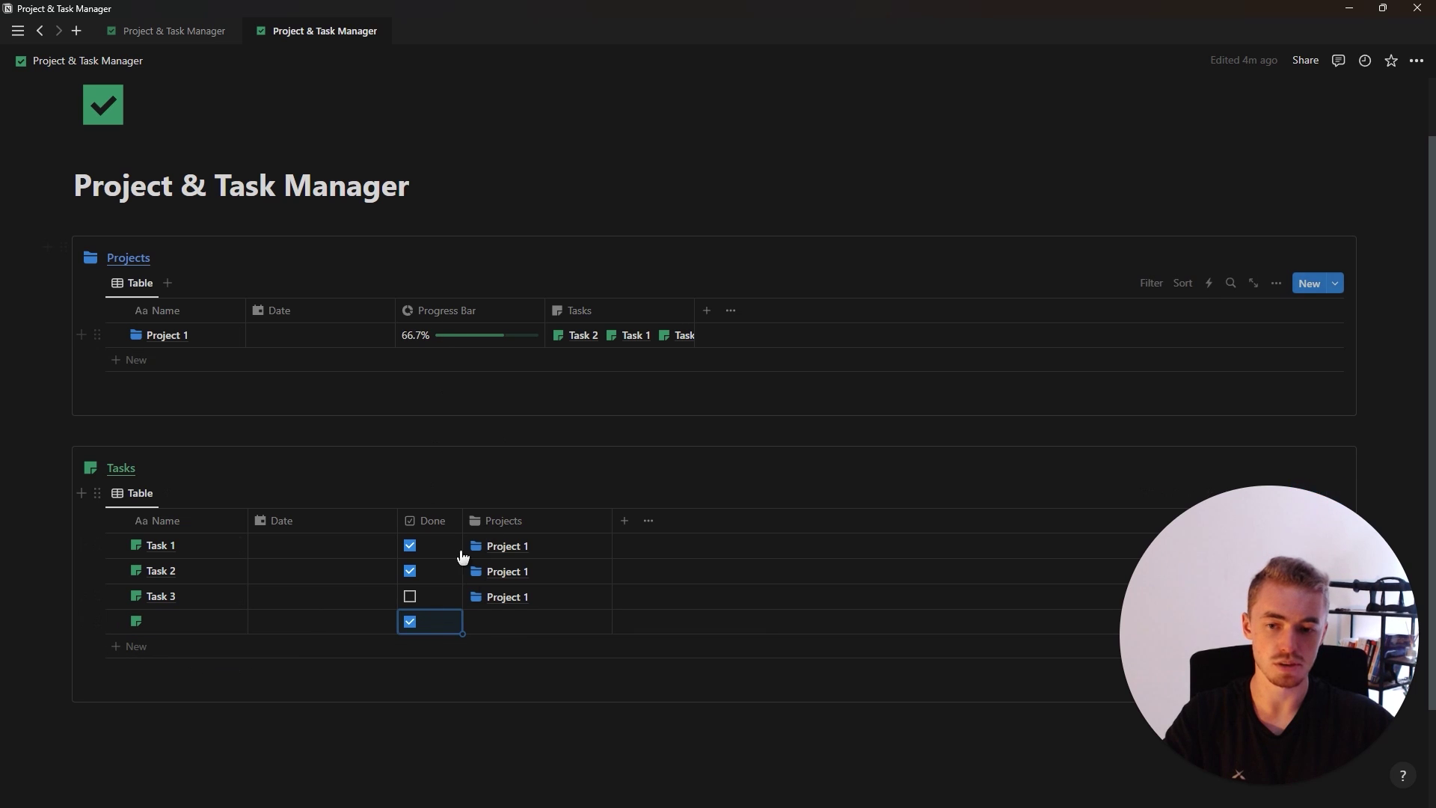
{"action": "left_click", "coordinate": [513, 627]}
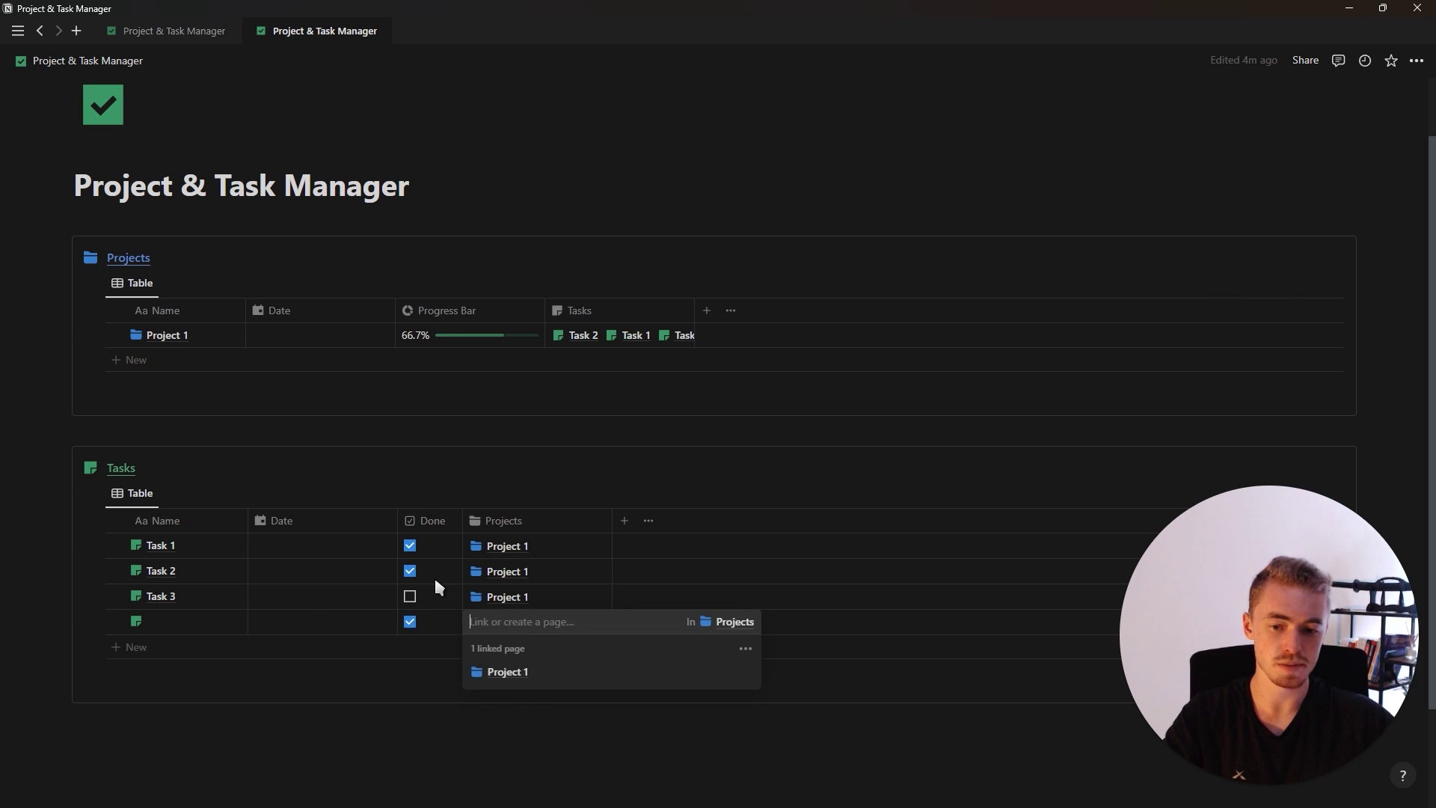
{"action": "key", "text": "Escape"}
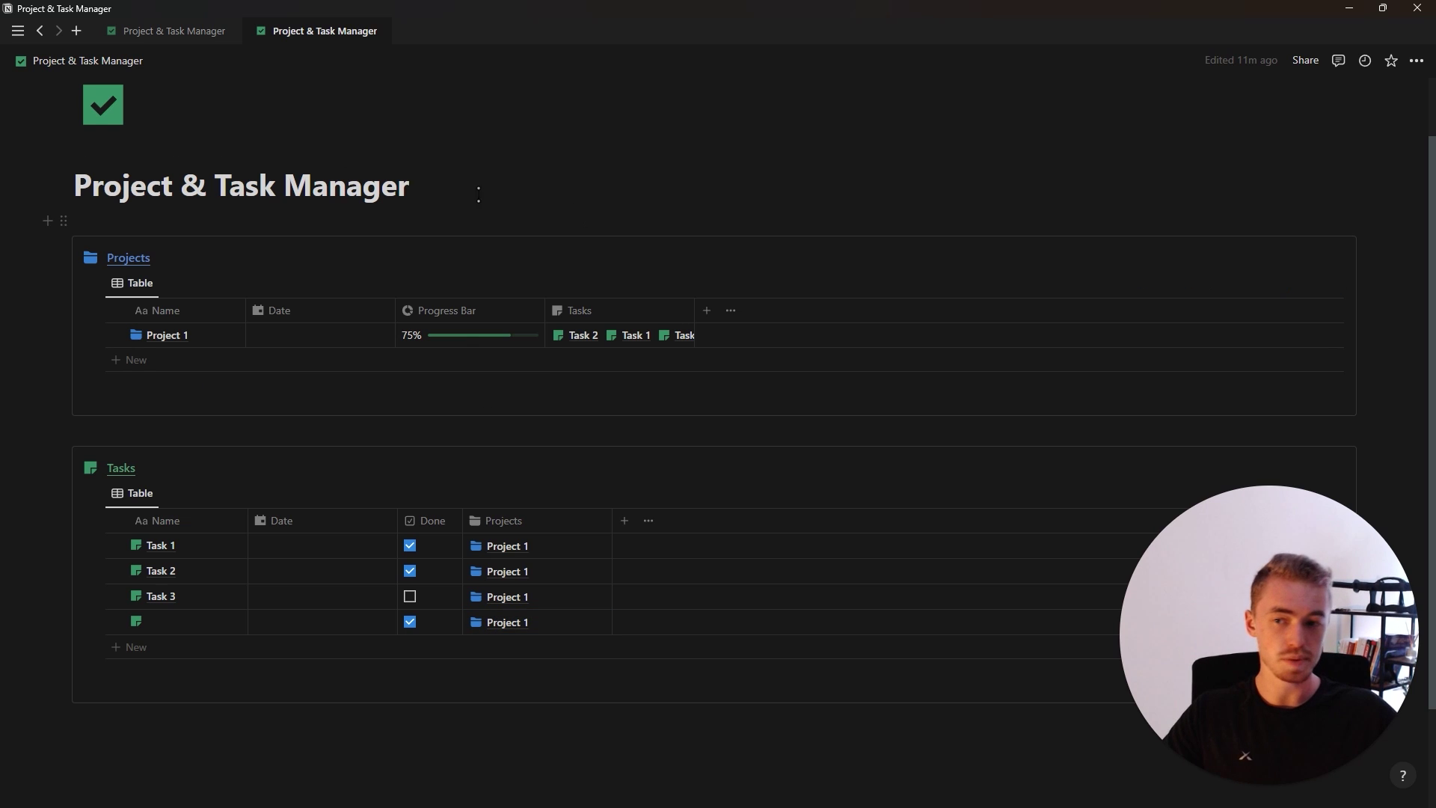
Add a formula property named "Overview" to the Projects database
{"action": "left_click", "coordinate": [705, 312]}
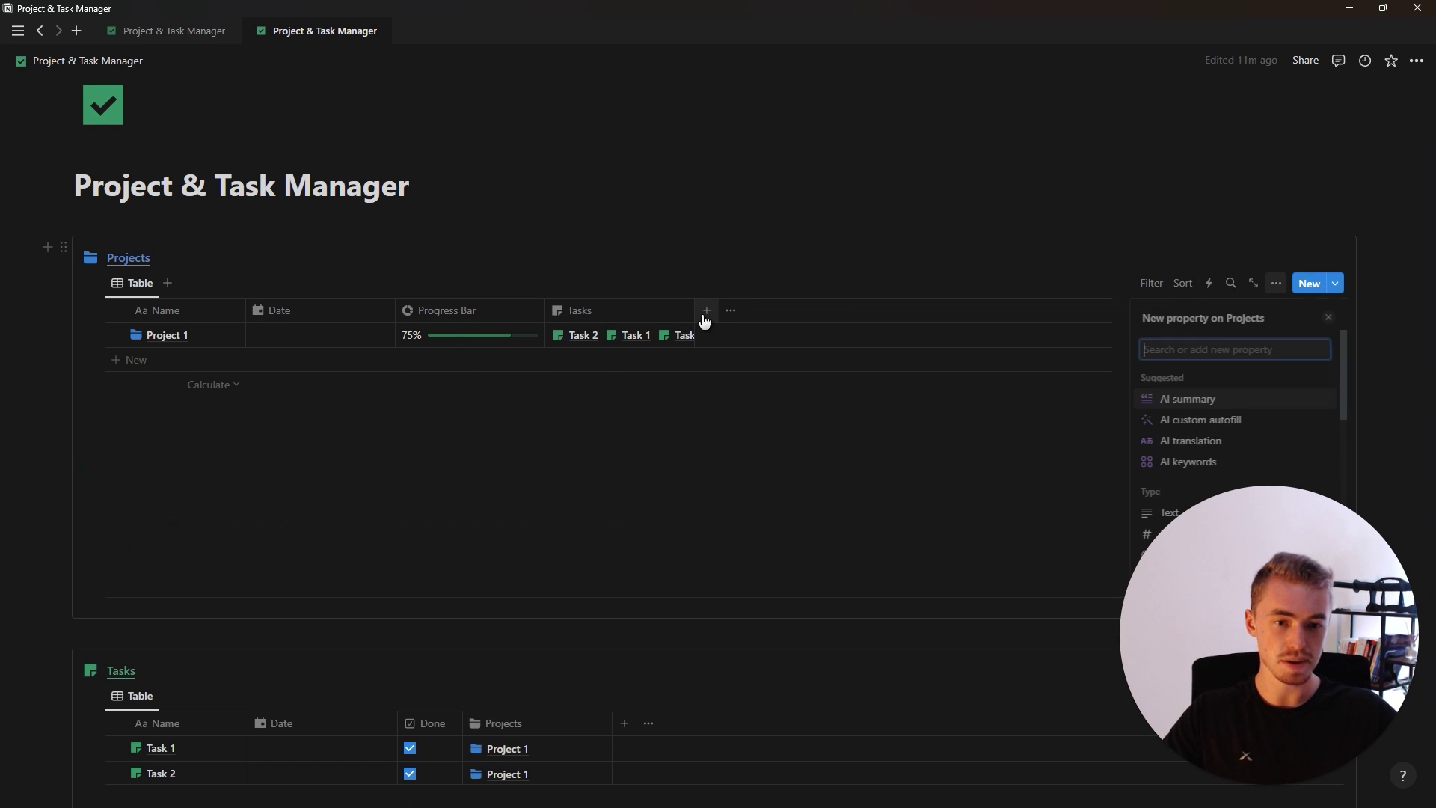
{"action": "type", "text": "fo"}
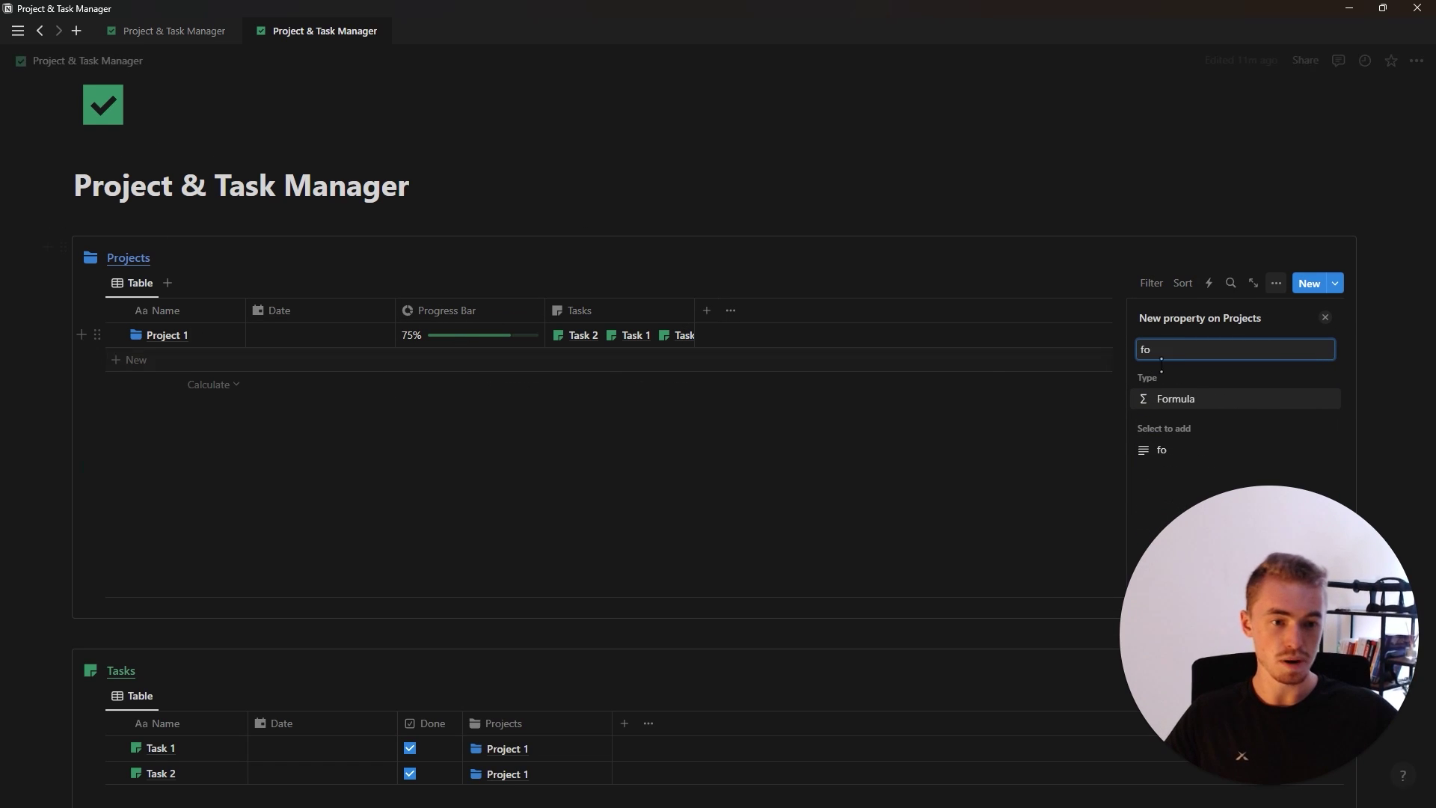
{"action": "left_click", "coordinate": [1157, 405]}
{"action": "key", "text": "BackSpace"}
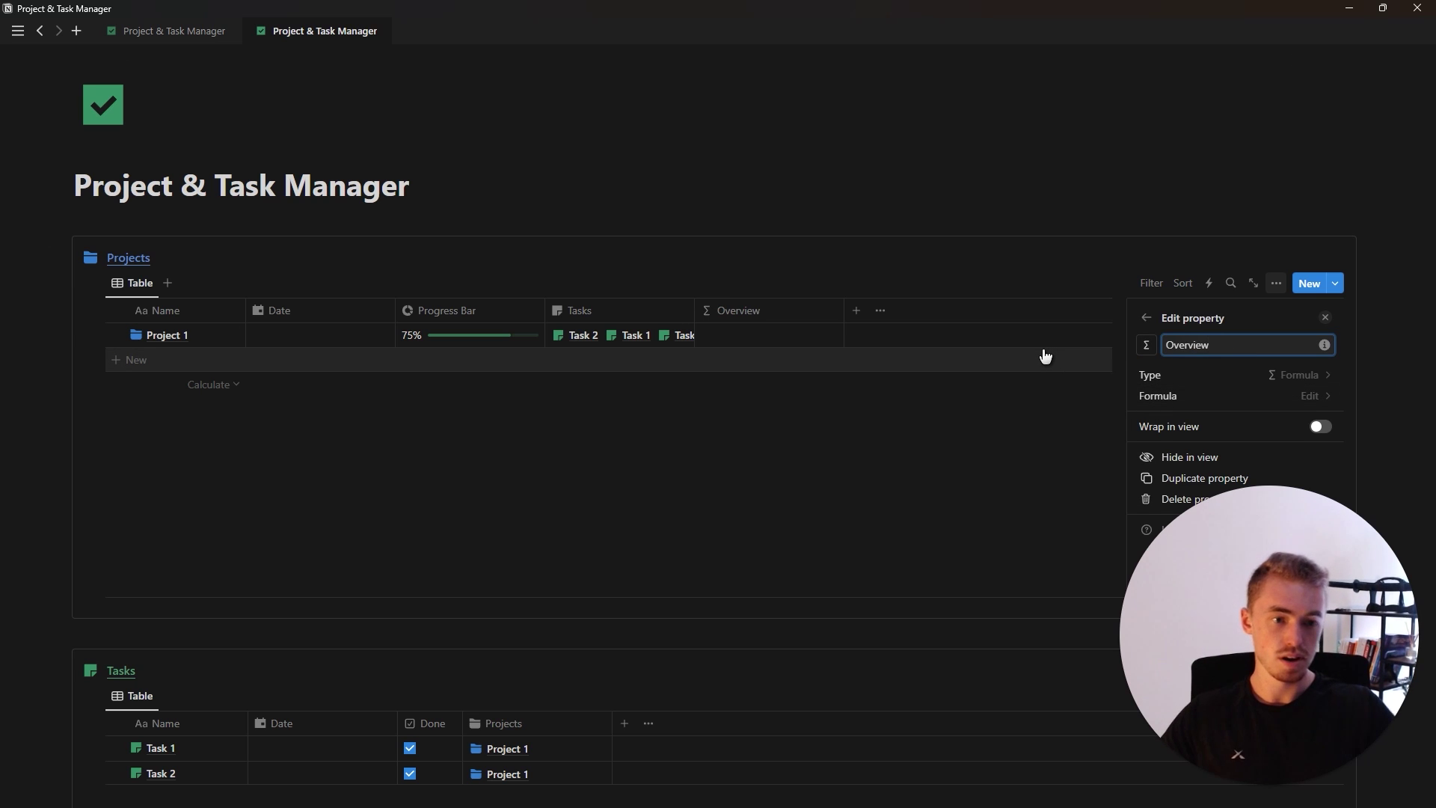
Give the Overview property a pie chart icon
{"action": "left_click", "coordinate": [1146, 345]}
{"action": "type", "text": "char"}
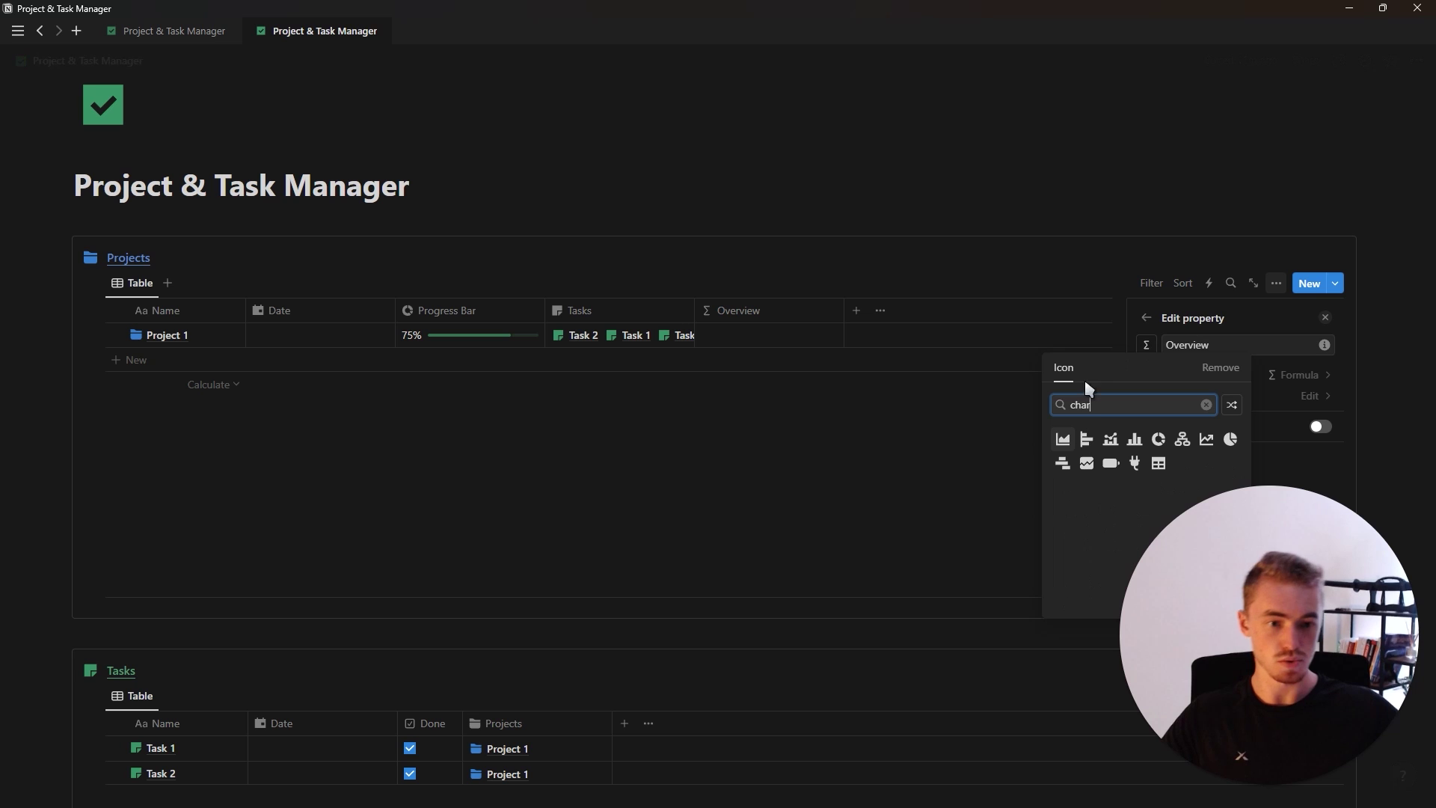
{"action": "left_click", "coordinate": [1231, 444]}
{"action": "left_click", "coordinate": [1325, 317]}
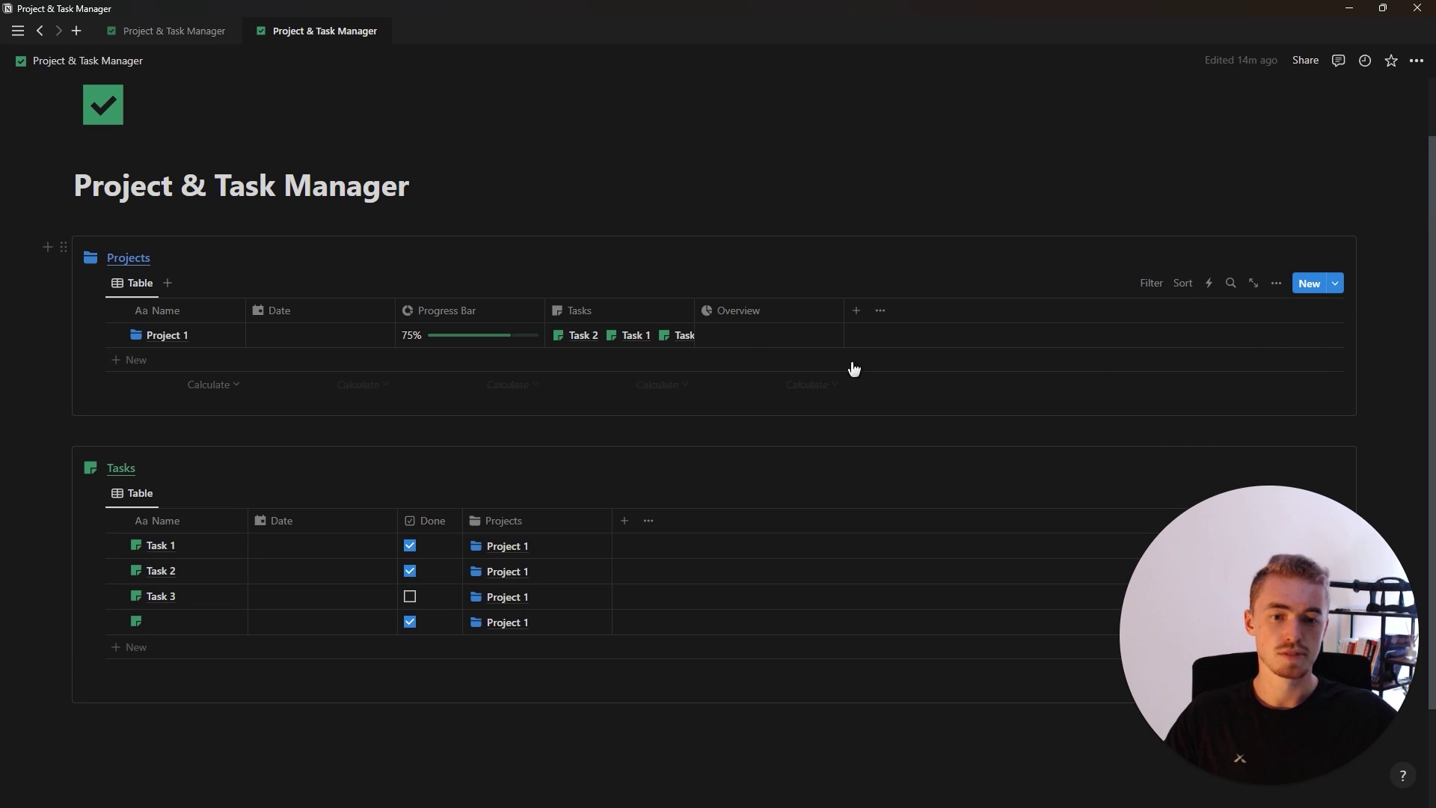
Enter an Overview formula that counts completed and uncompleted related tasks by Done, with singular/plural text on separate lines below a bold green "Overview:" heading
{"action": "left_click", "coordinate": [767, 340]}
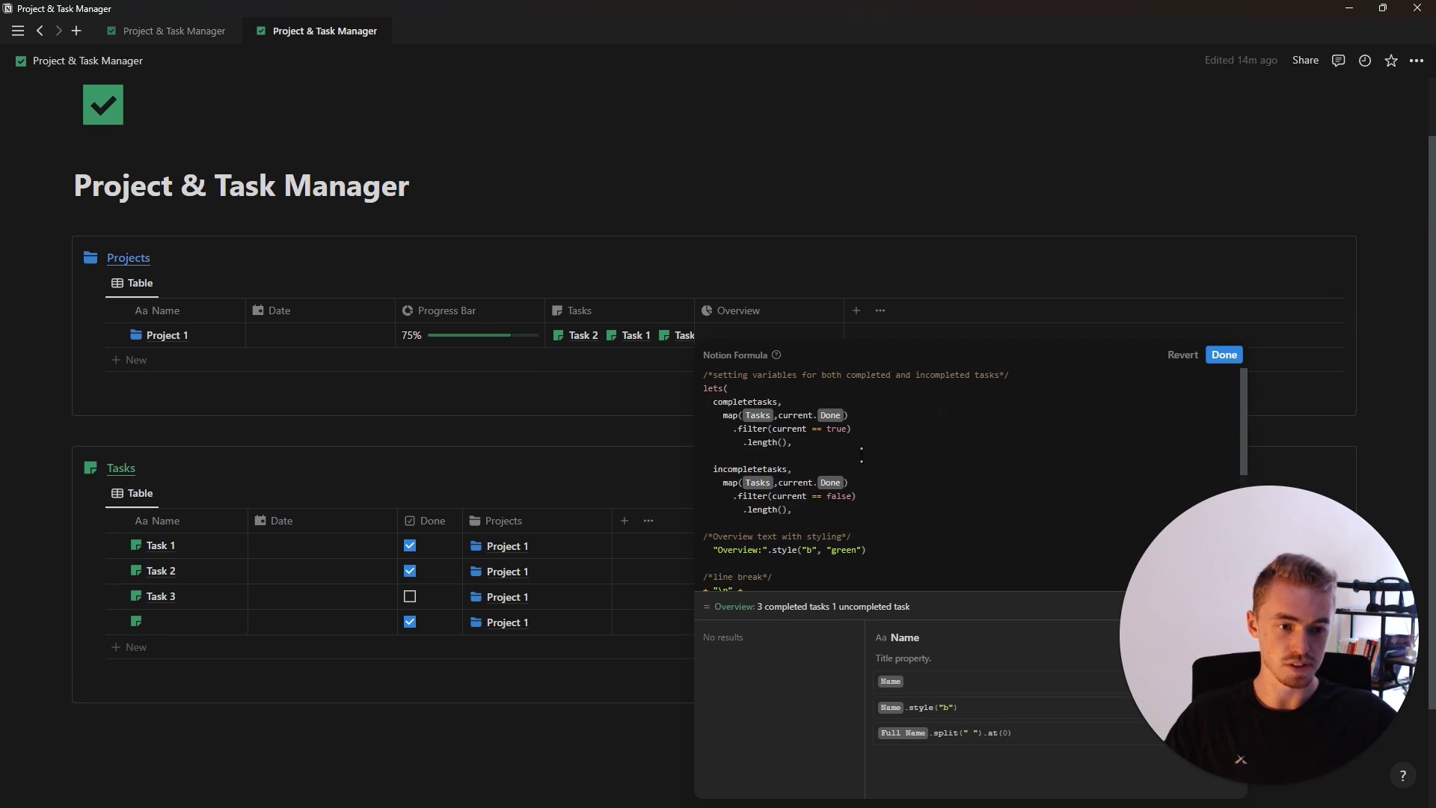
{"action": "scroll", "coordinate": [876, 416], "scroll_direction": "down", "scroll_amount": 10}
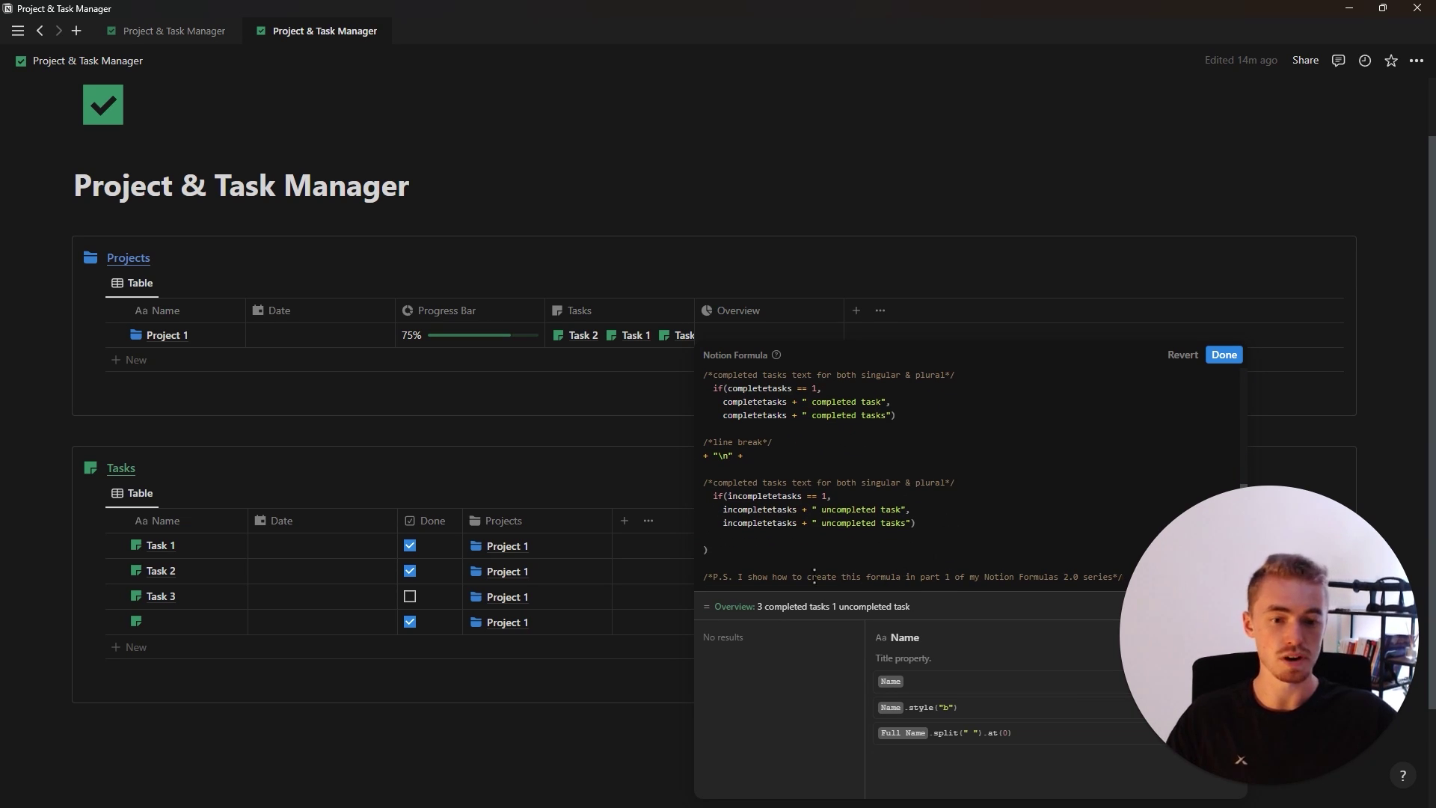
{"action": "left_click_drag", "start_coordinate": [747, 577], "coordinate": [1117, 577]}
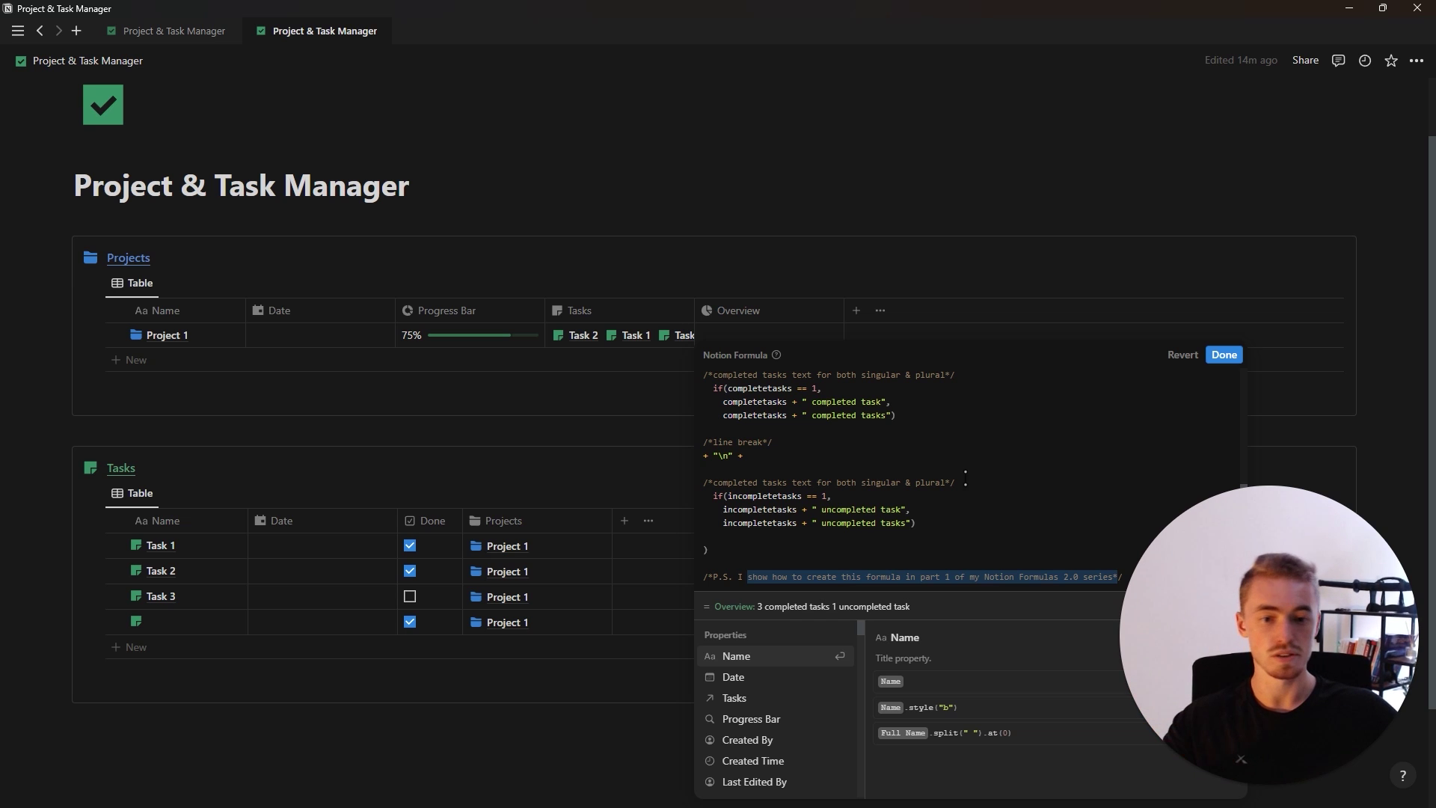
{"action": "left_click", "coordinate": [958, 490]}
{"action": "scroll", "coordinate": [946, 501], "scroll_direction": "up", "scroll_amount": 5}
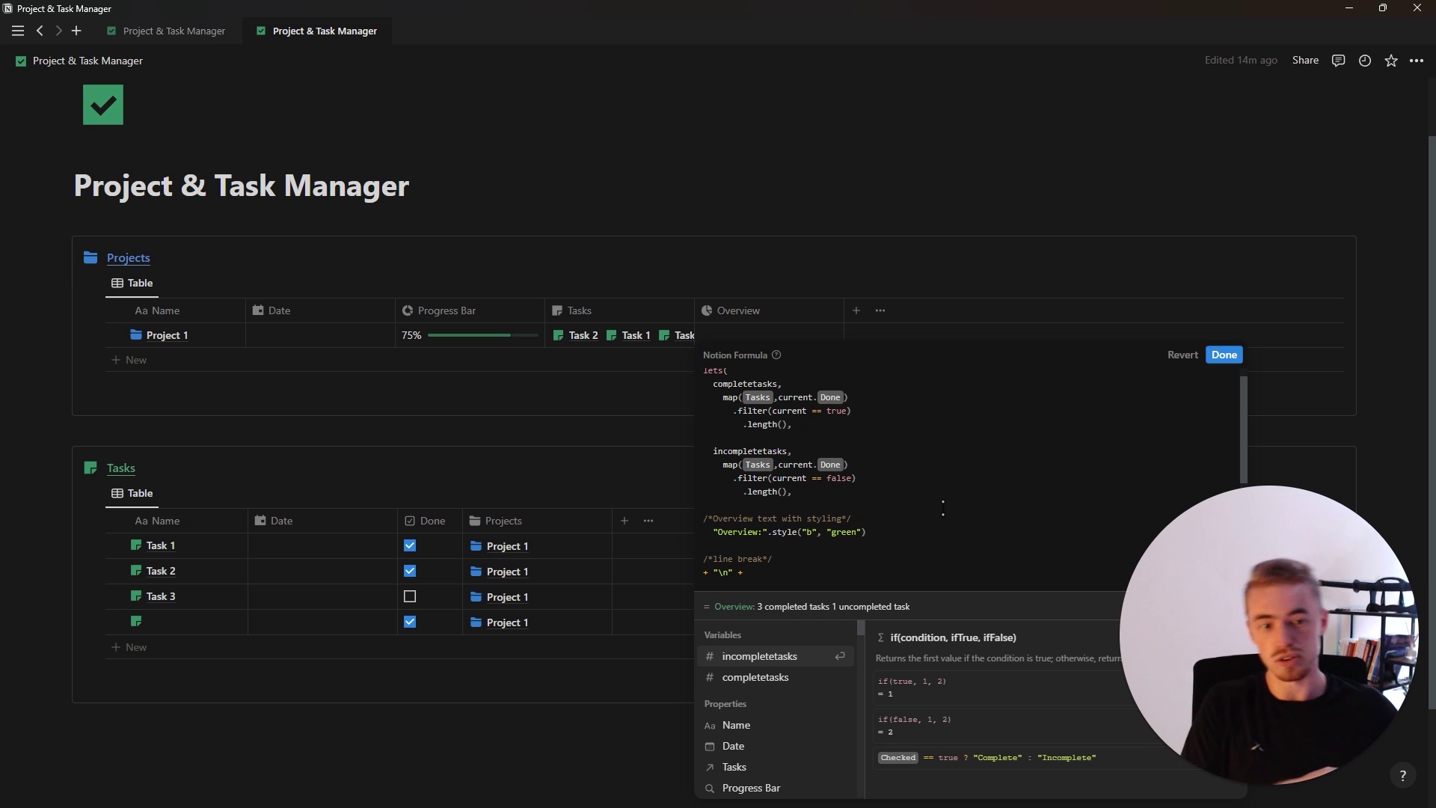
{"action": "scroll", "coordinate": [933, 453], "scroll_direction": "up", "scroll_amount": 1}
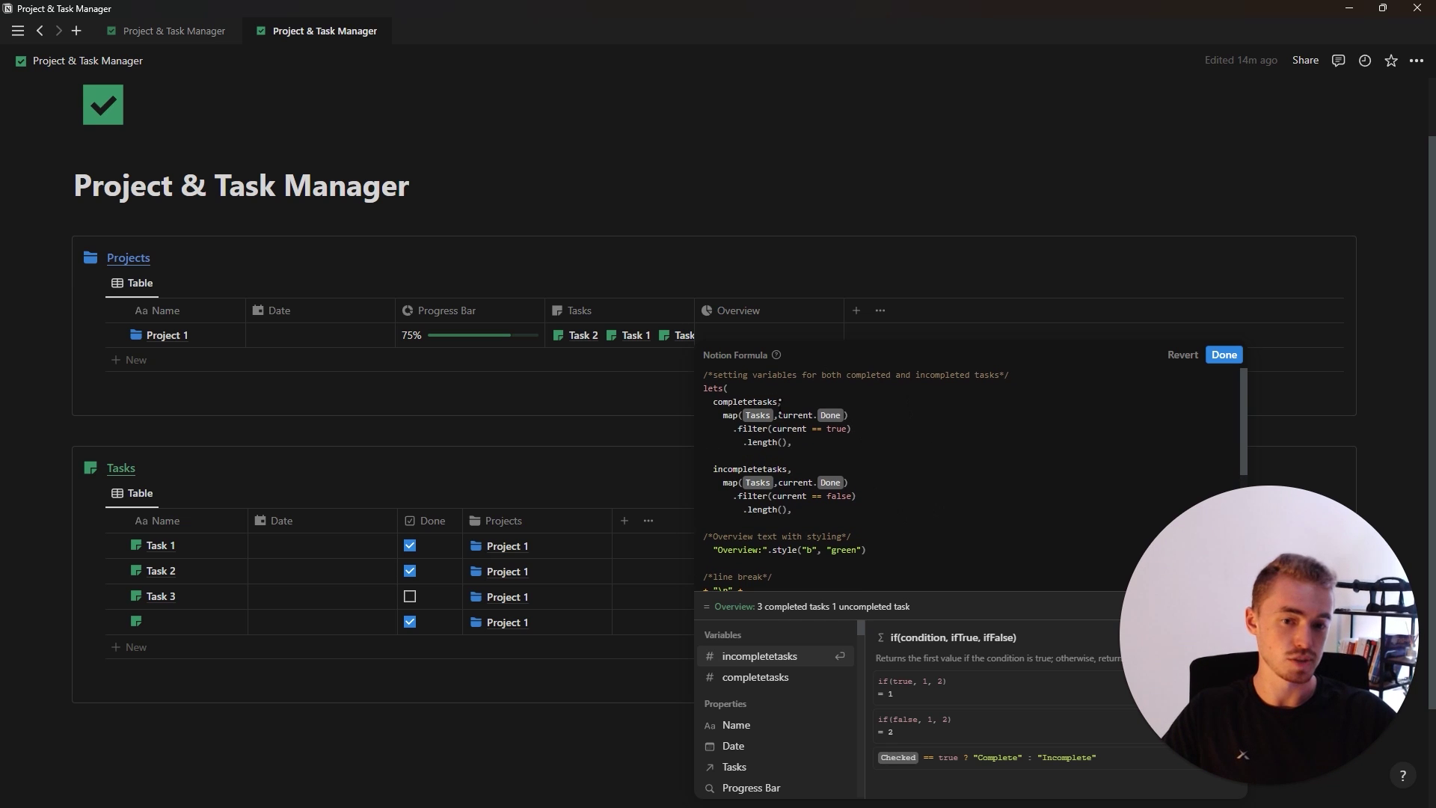
{"action": "left_click_drag", "start_coordinate": [703, 388], "coordinate": [925, 440]}
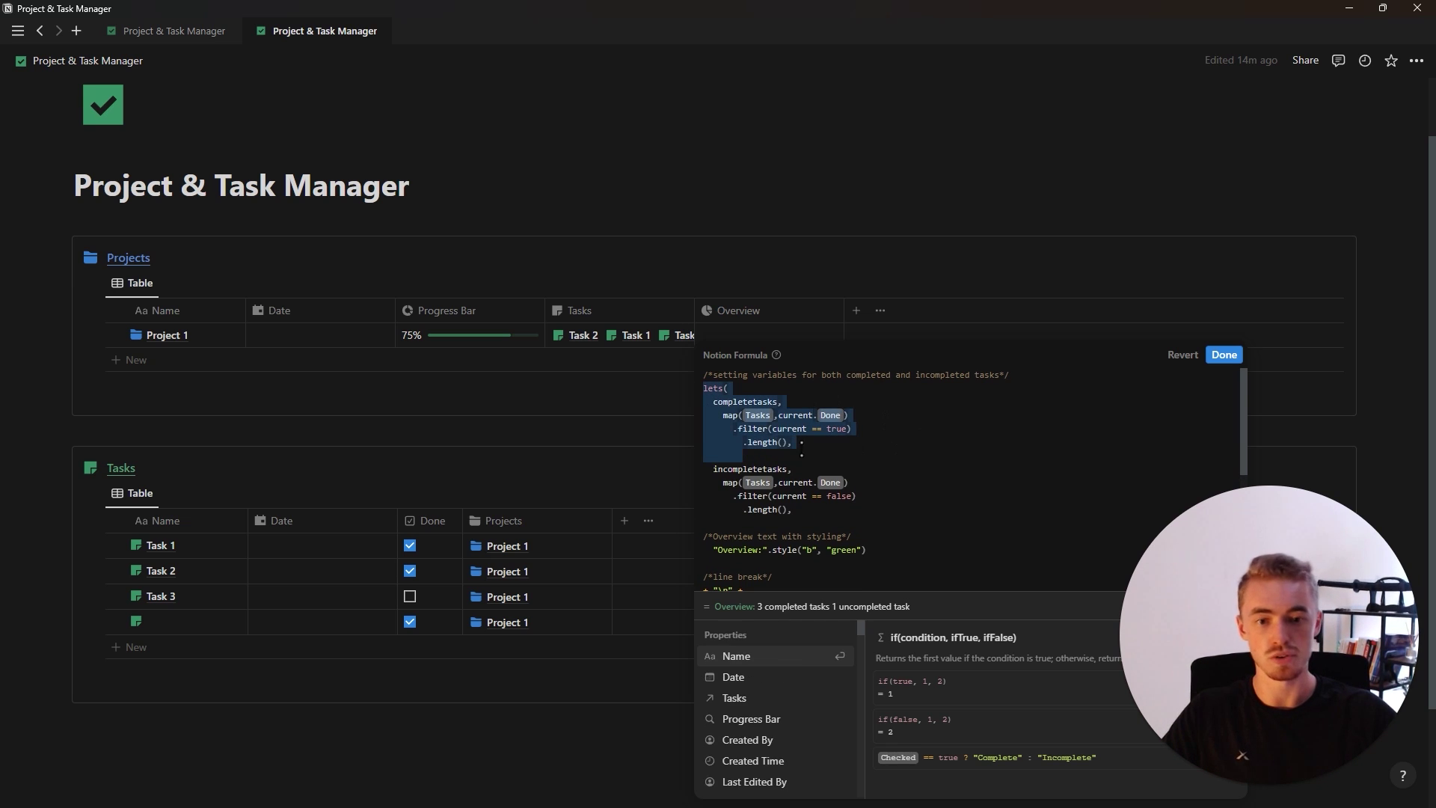
{"action": "left_click", "coordinate": [884, 425]}
{"action": "scroll", "coordinate": [899, 413], "scroll_direction": "down", "scroll_amount": 6}
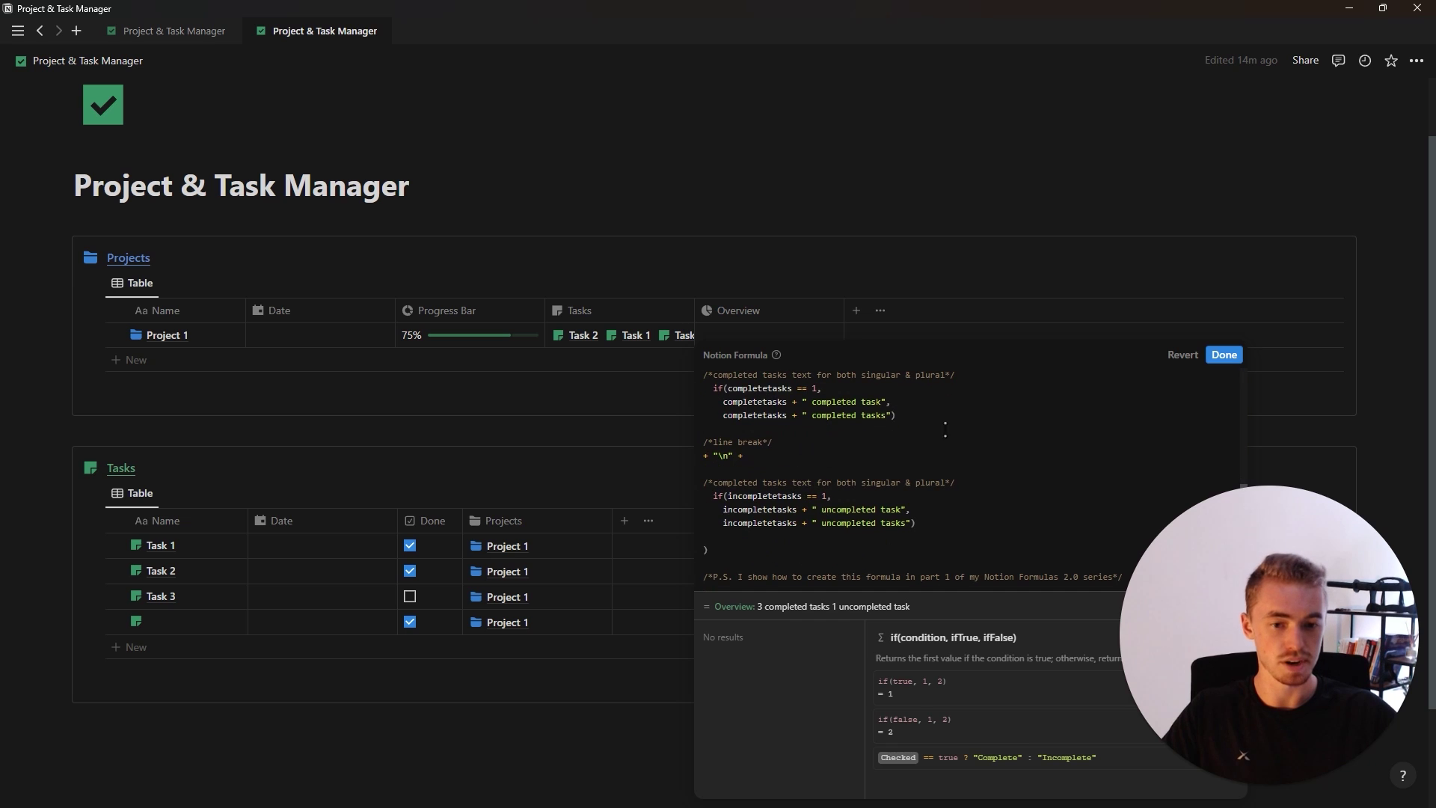
{"action": "scroll", "coordinate": [777, 421], "scroll_direction": "up", "scroll_amount": 6}
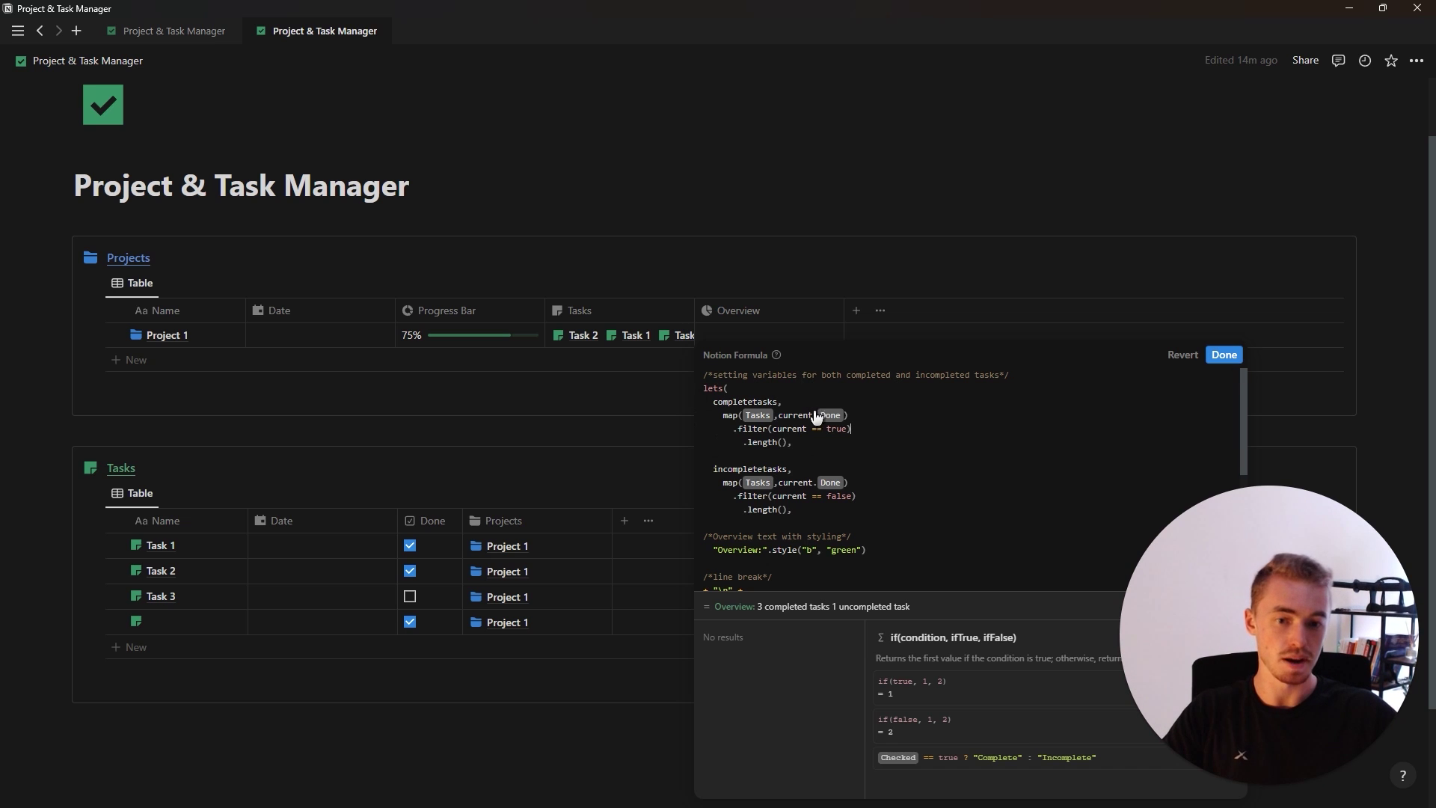
{"action": "left_click", "coordinate": [1224, 355]}
Turn on column wrapping for the Overview property in the Projects table
{"action": "left_click", "coordinate": [781, 311]}
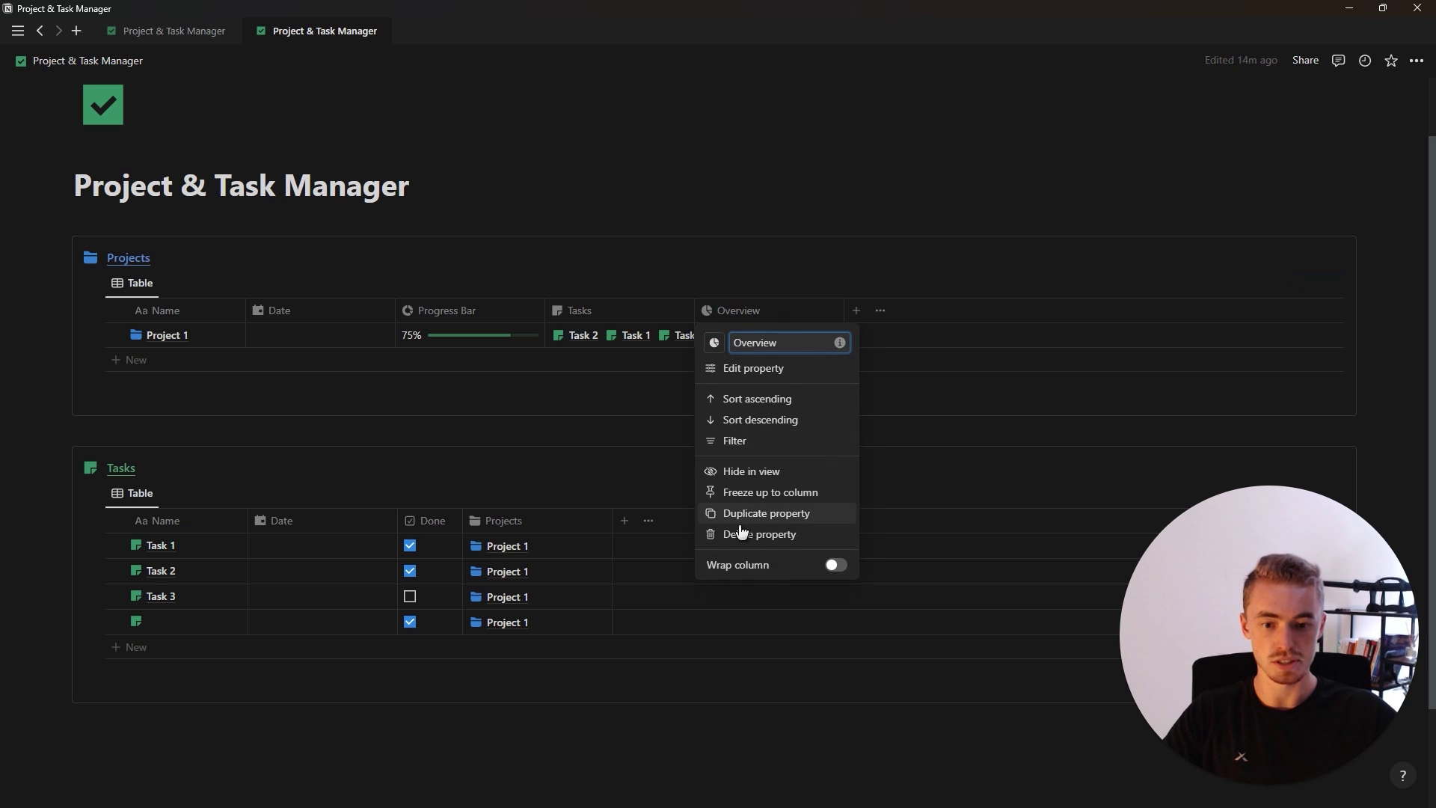
{"action": "left_click", "coordinate": [763, 562]}
{"action": "key", "text": "Escape"}
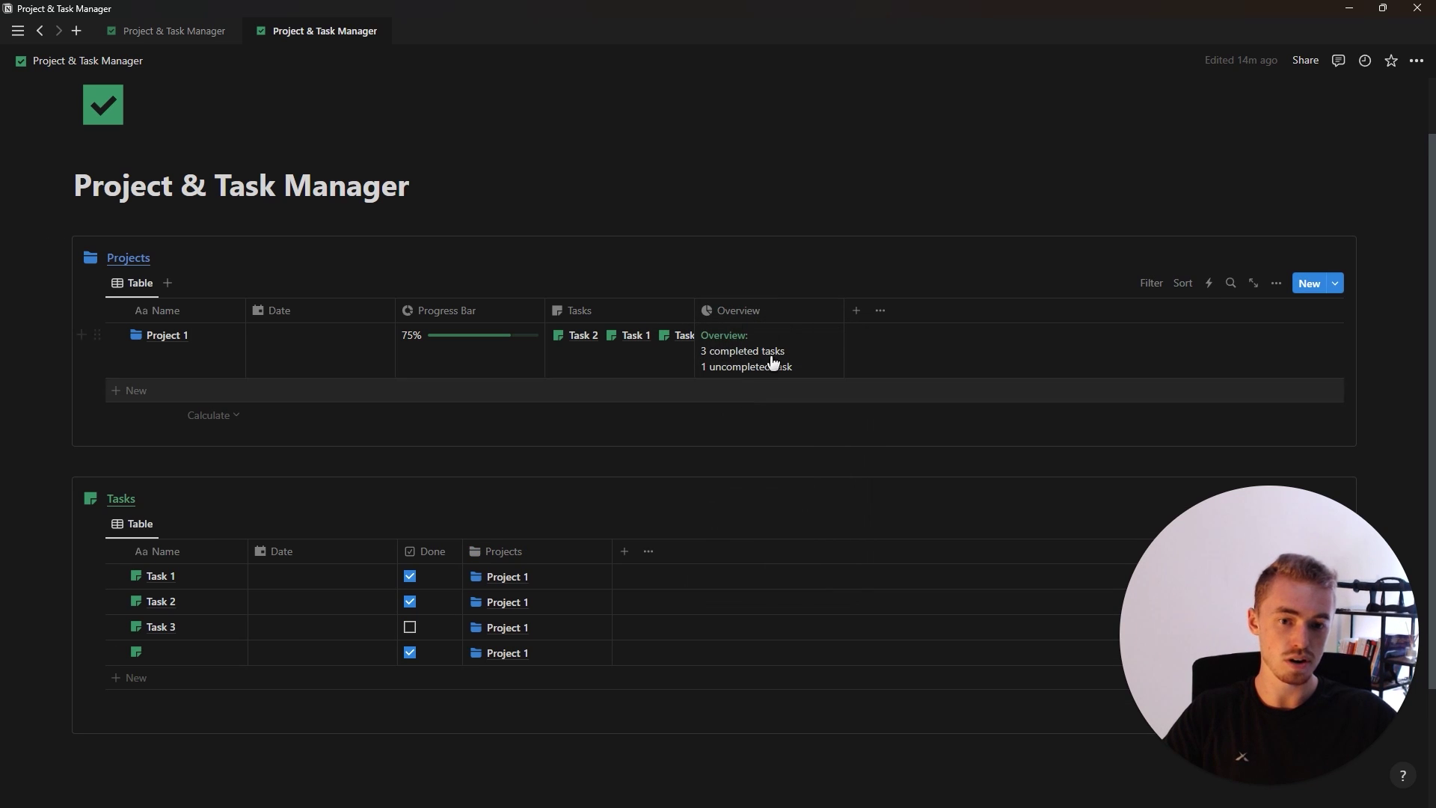
Switch the Overview column's wrapping off and back on to compare both displays
{"action": "left_click", "coordinate": [757, 310]}
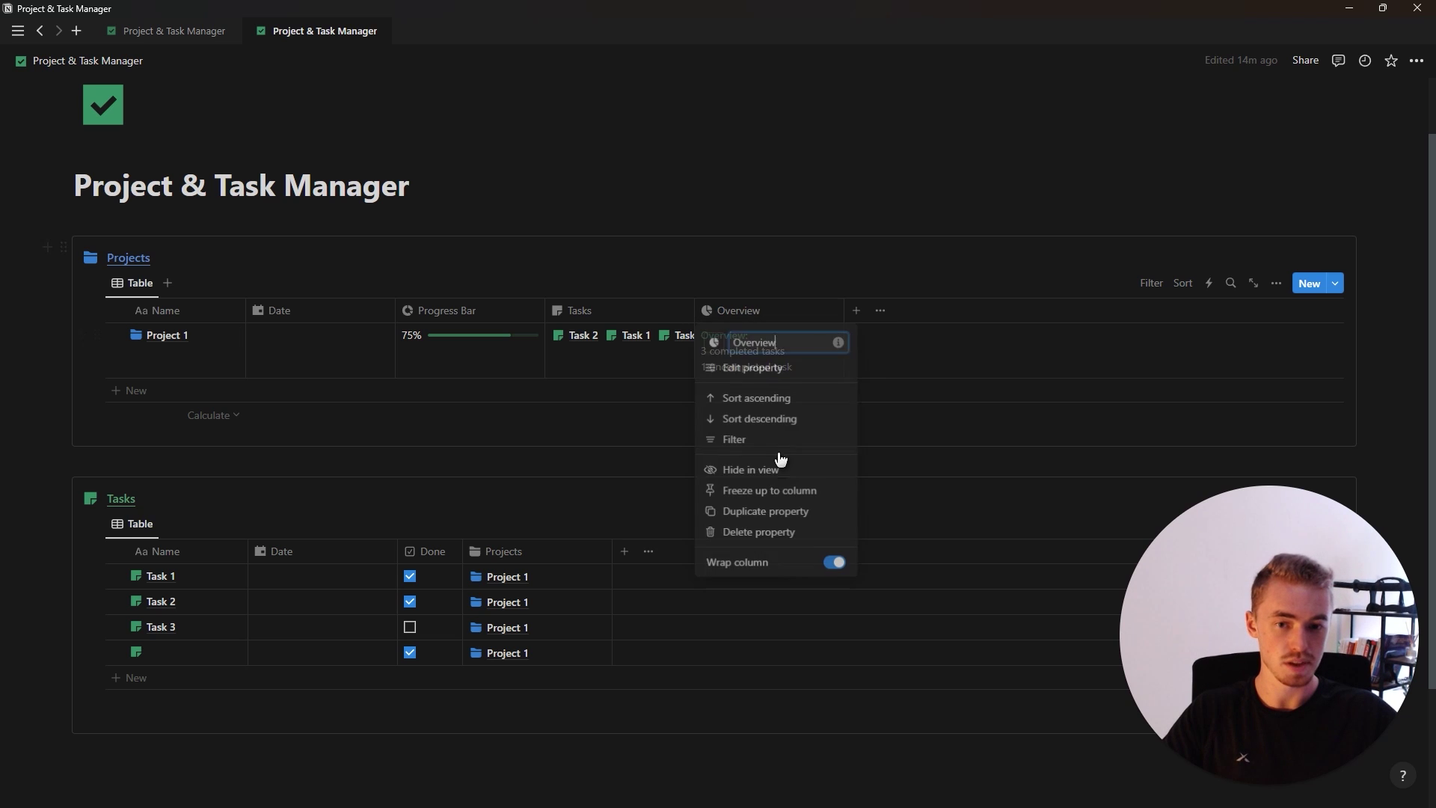
{"action": "left_click", "coordinate": [776, 565]}
{"action": "key", "text": "Escape"}
{"action": "left_click", "coordinate": [767, 318]}
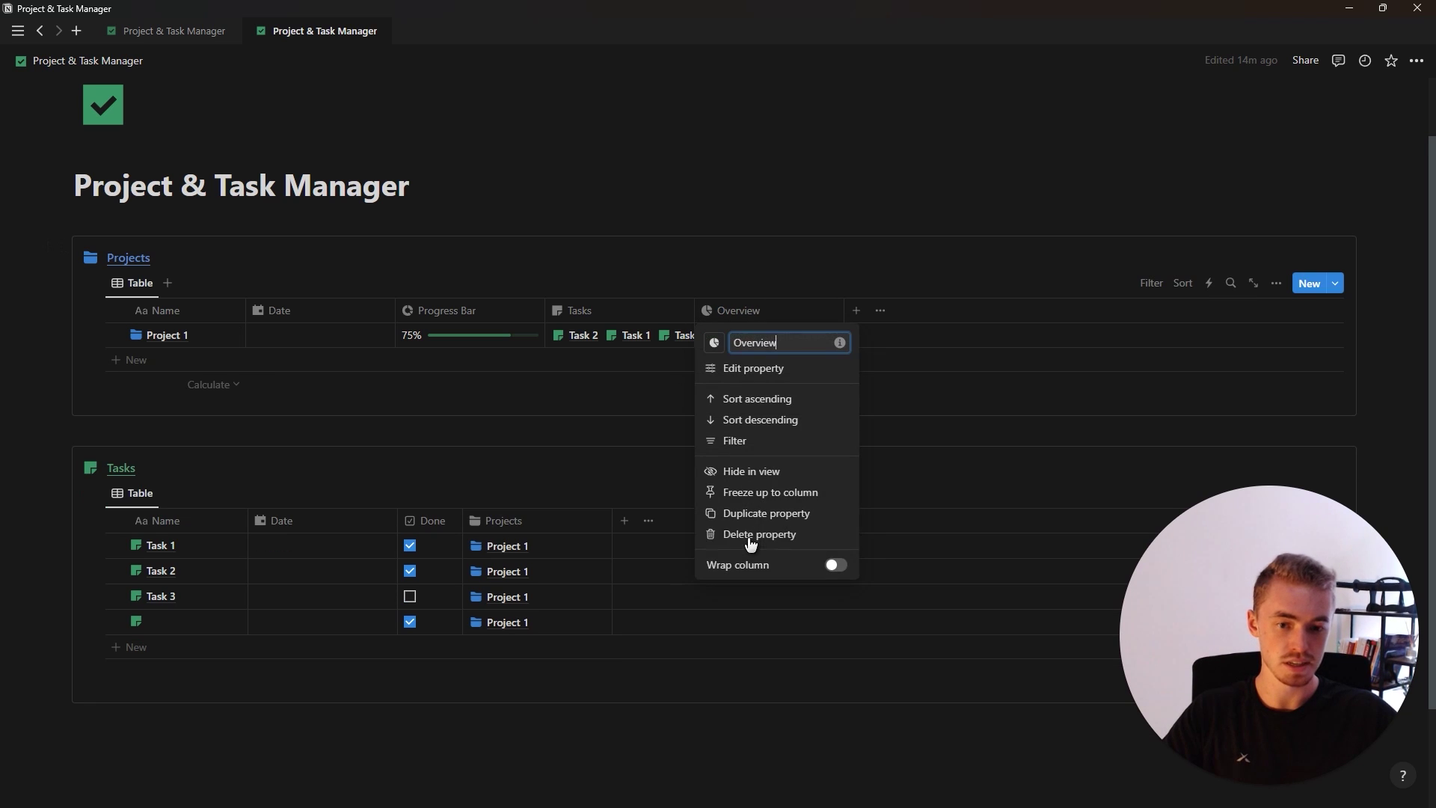
{"action": "left_click", "coordinate": [776, 565]}
{"action": "key", "text": "Escape"}
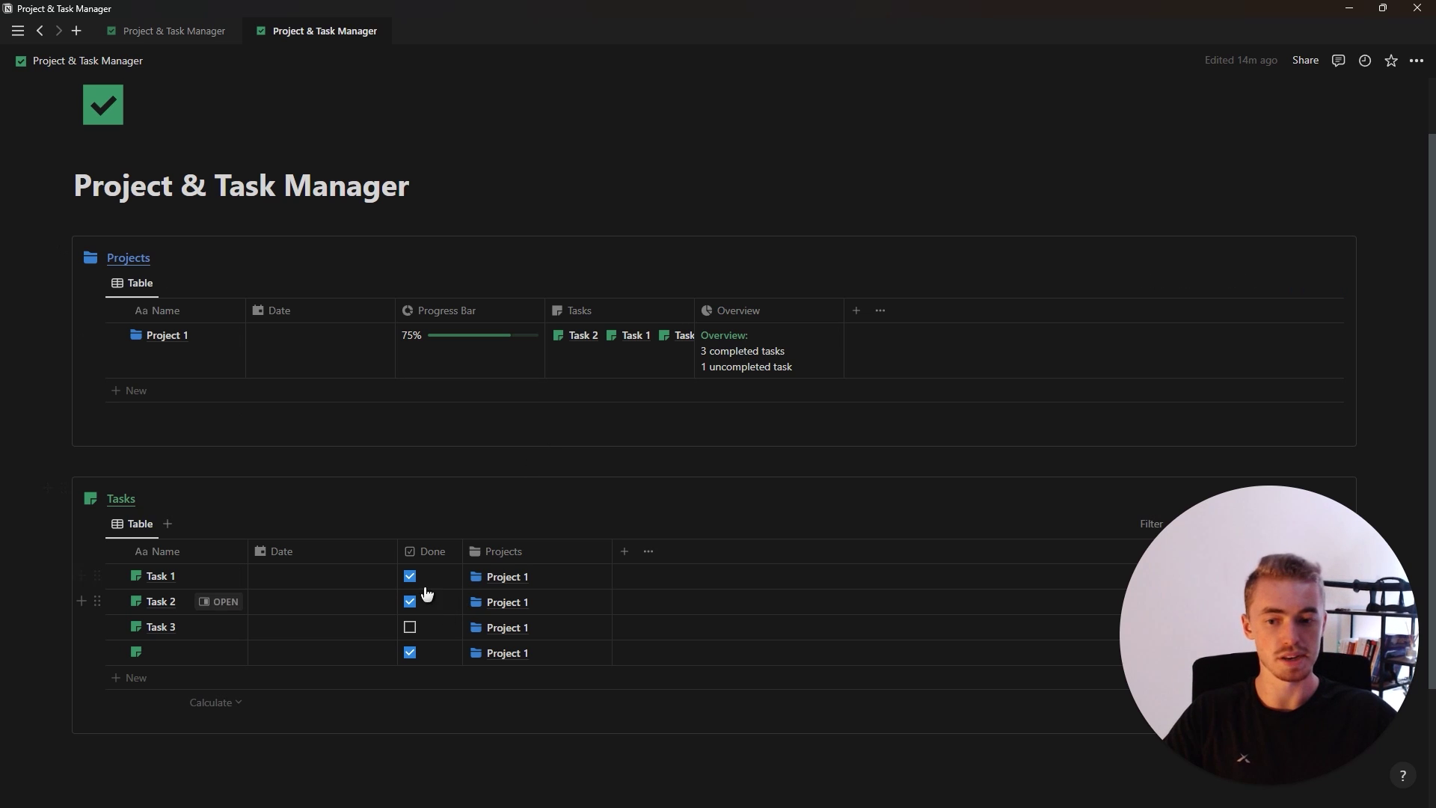
Unmark the untitled task as done and set Project 1's date to March 3, 2024
{"action": "left_click", "coordinate": [410, 653]}
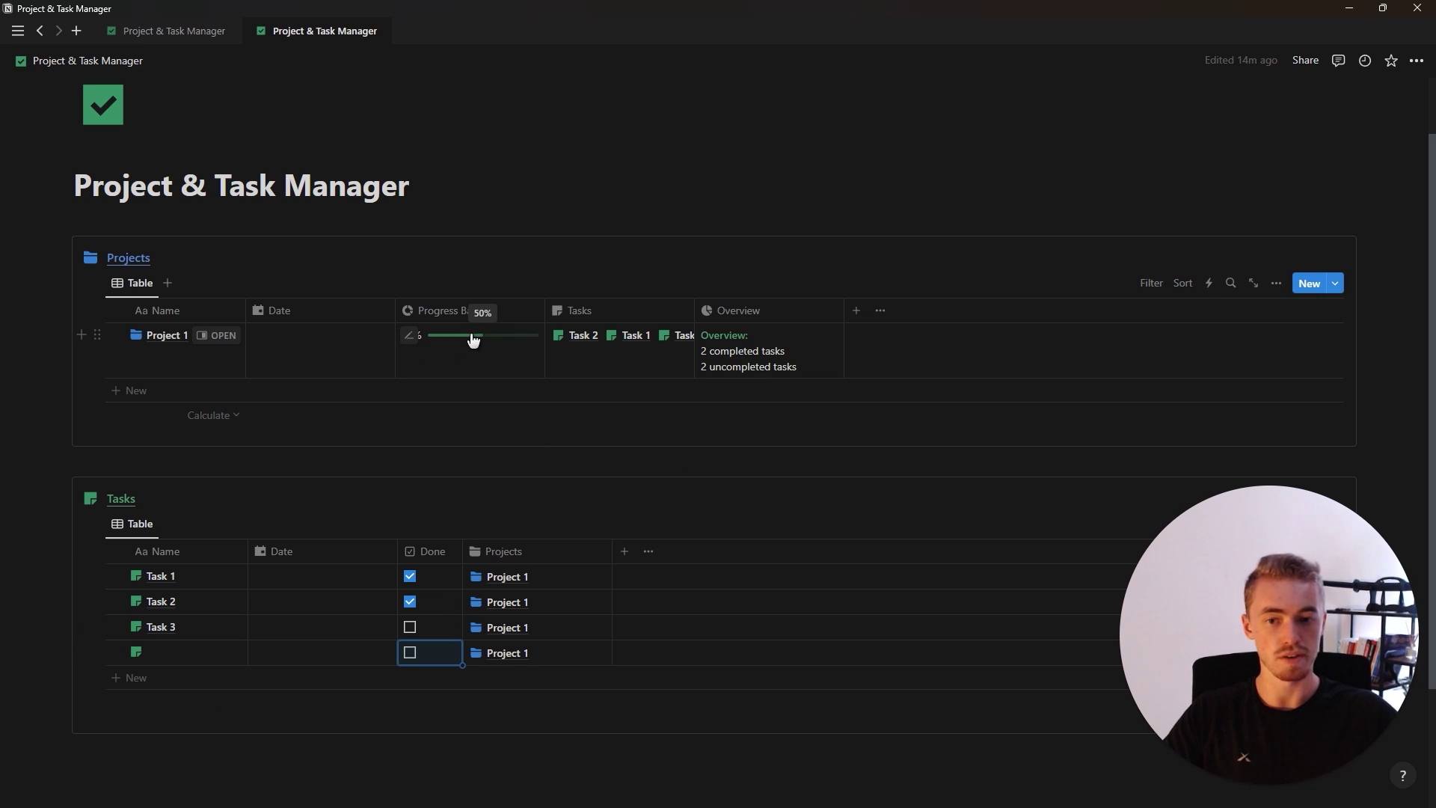
{"action": "left_click", "coordinate": [336, 357]}
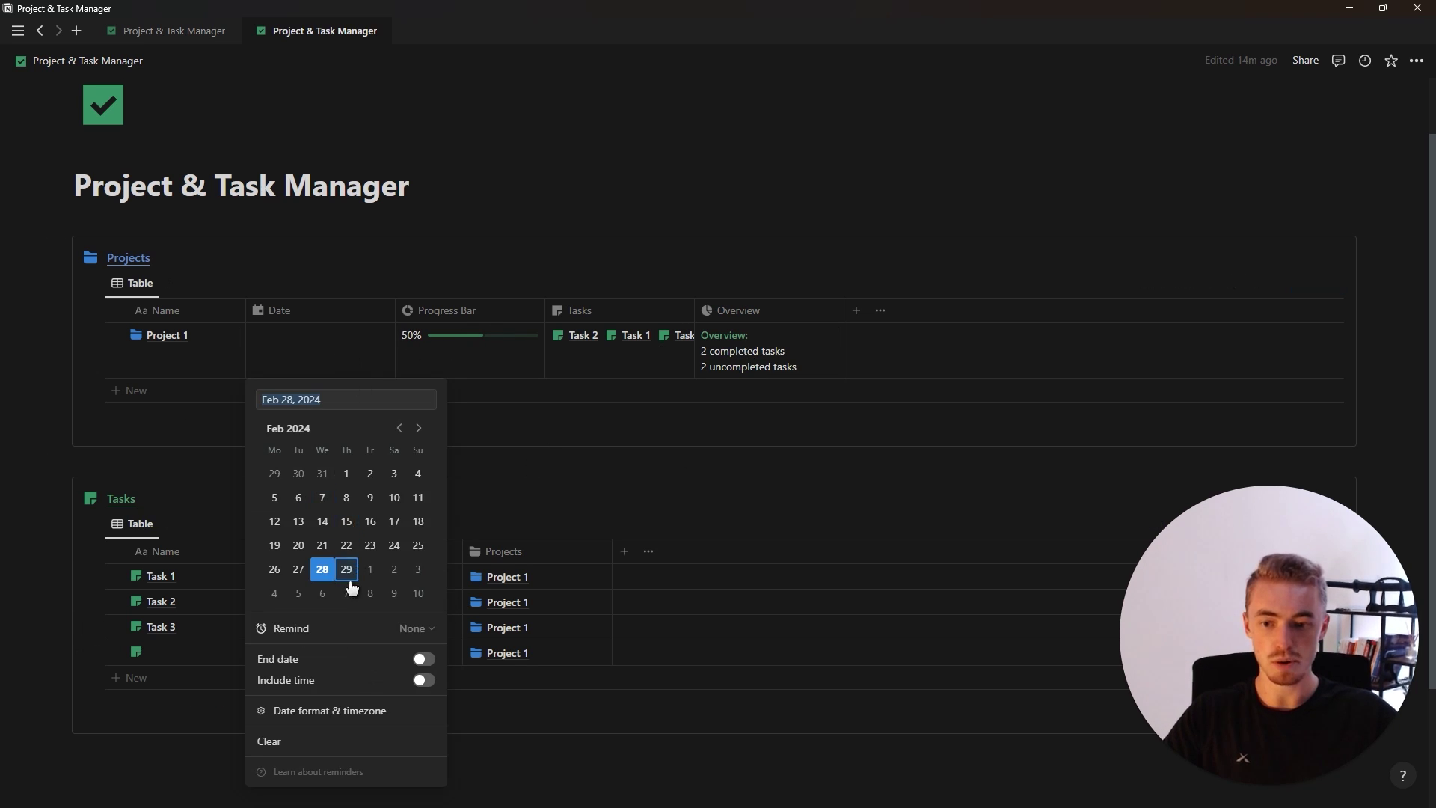
{"action": "left_click", "coordinate": [419, 569]}
{"action": "key", "text": "Escape"}
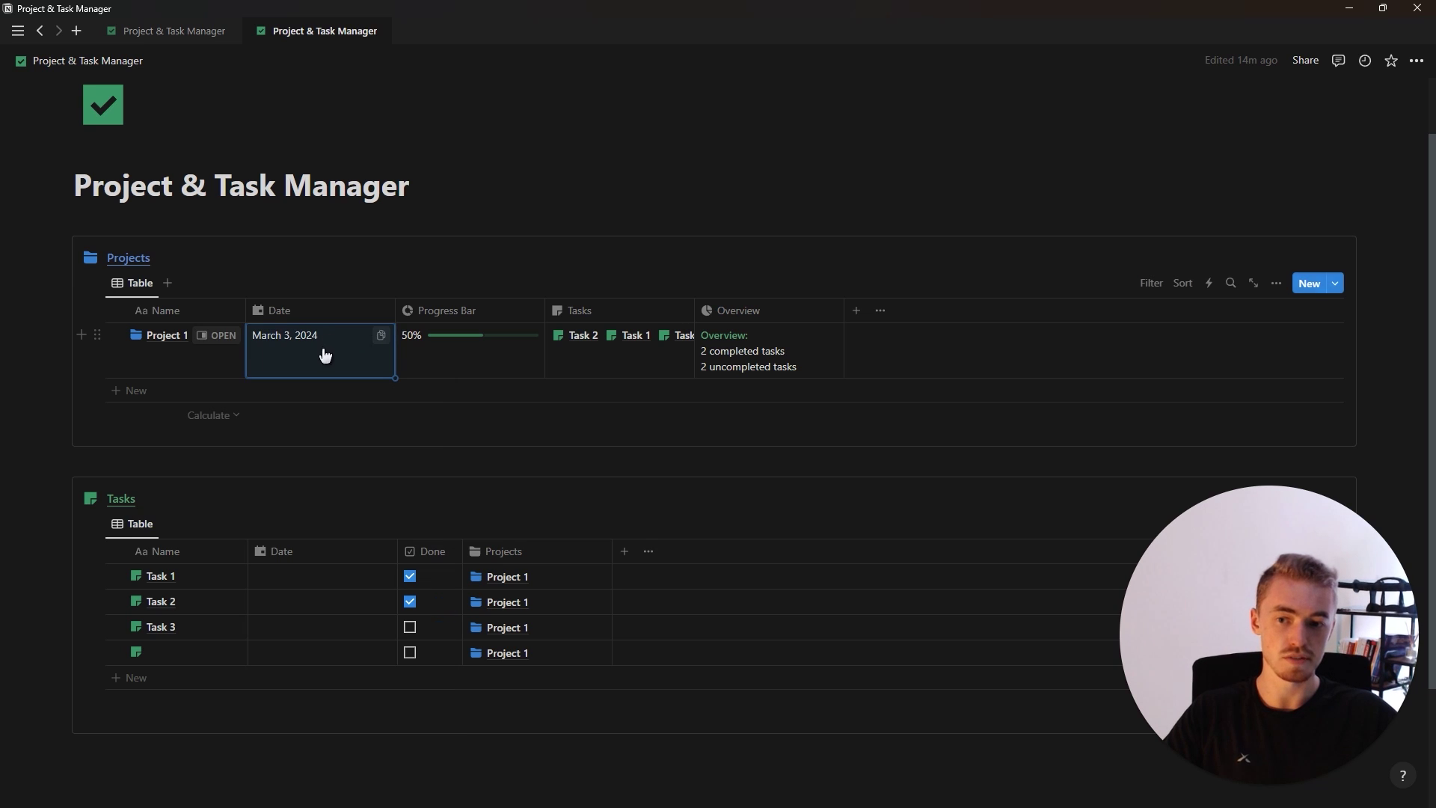
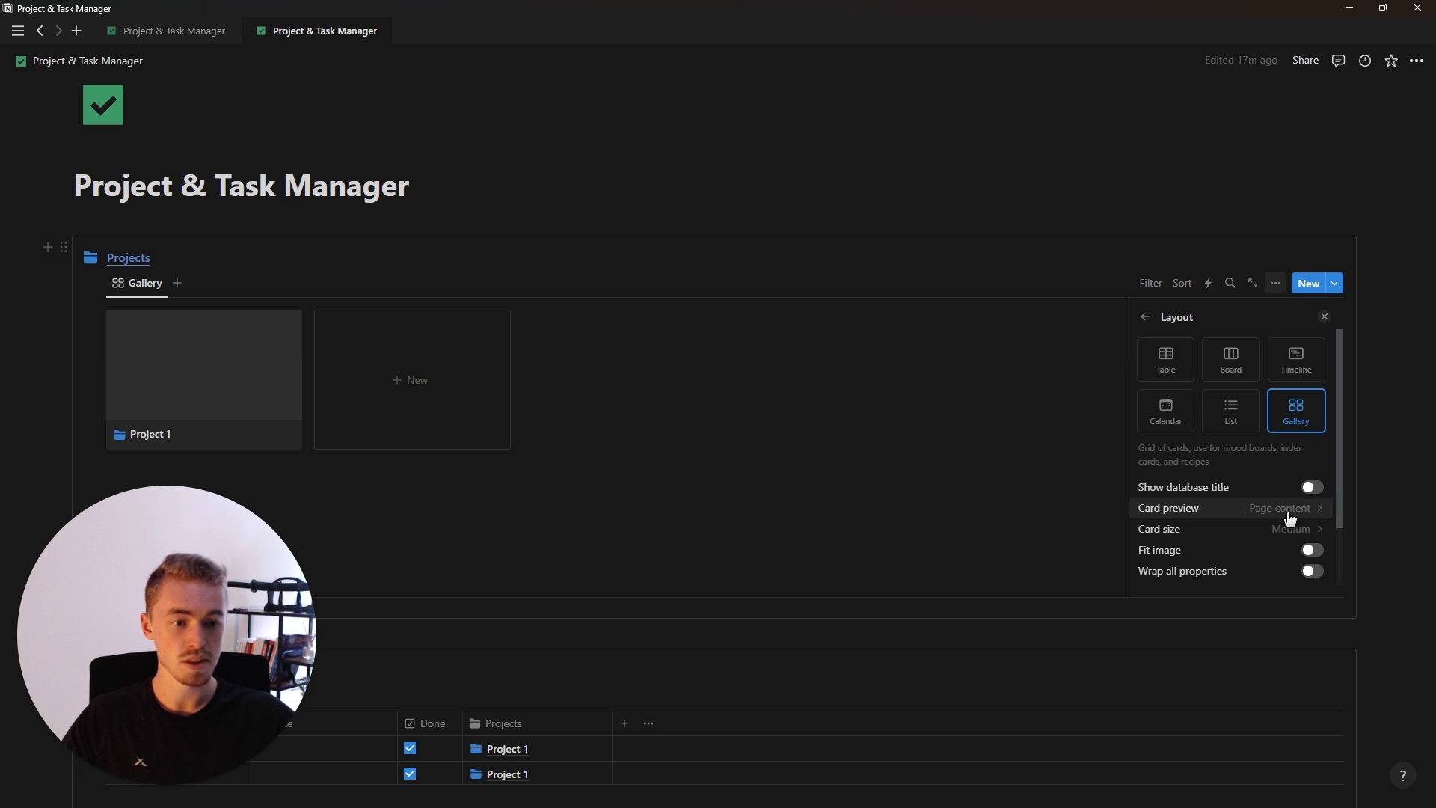
Set the Projects gallery's card preview to None and its card size to Small
{"action": "left_click", "coordinate": [1209, 515]}
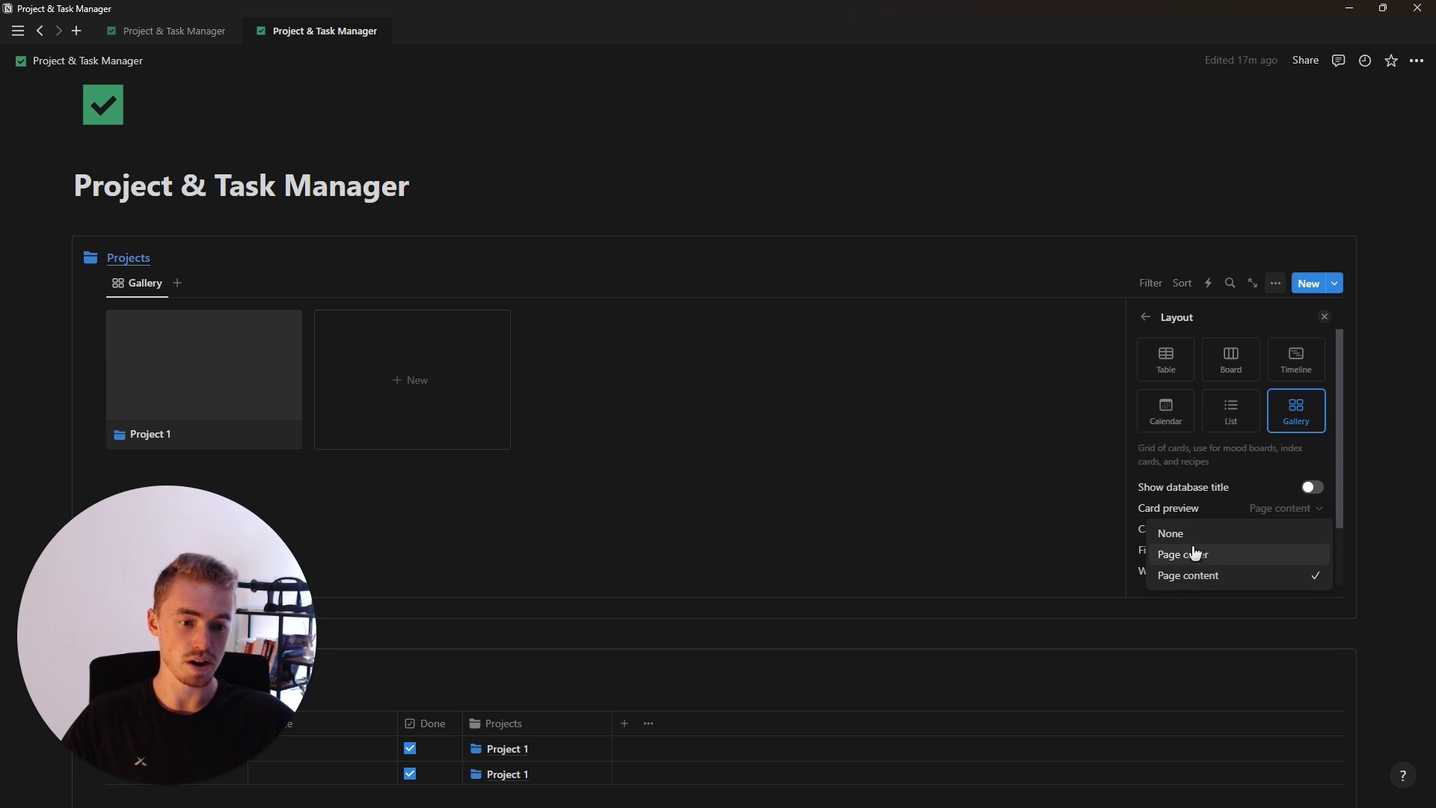
{"action": "left_click", "coordinate": [1216, 533]}
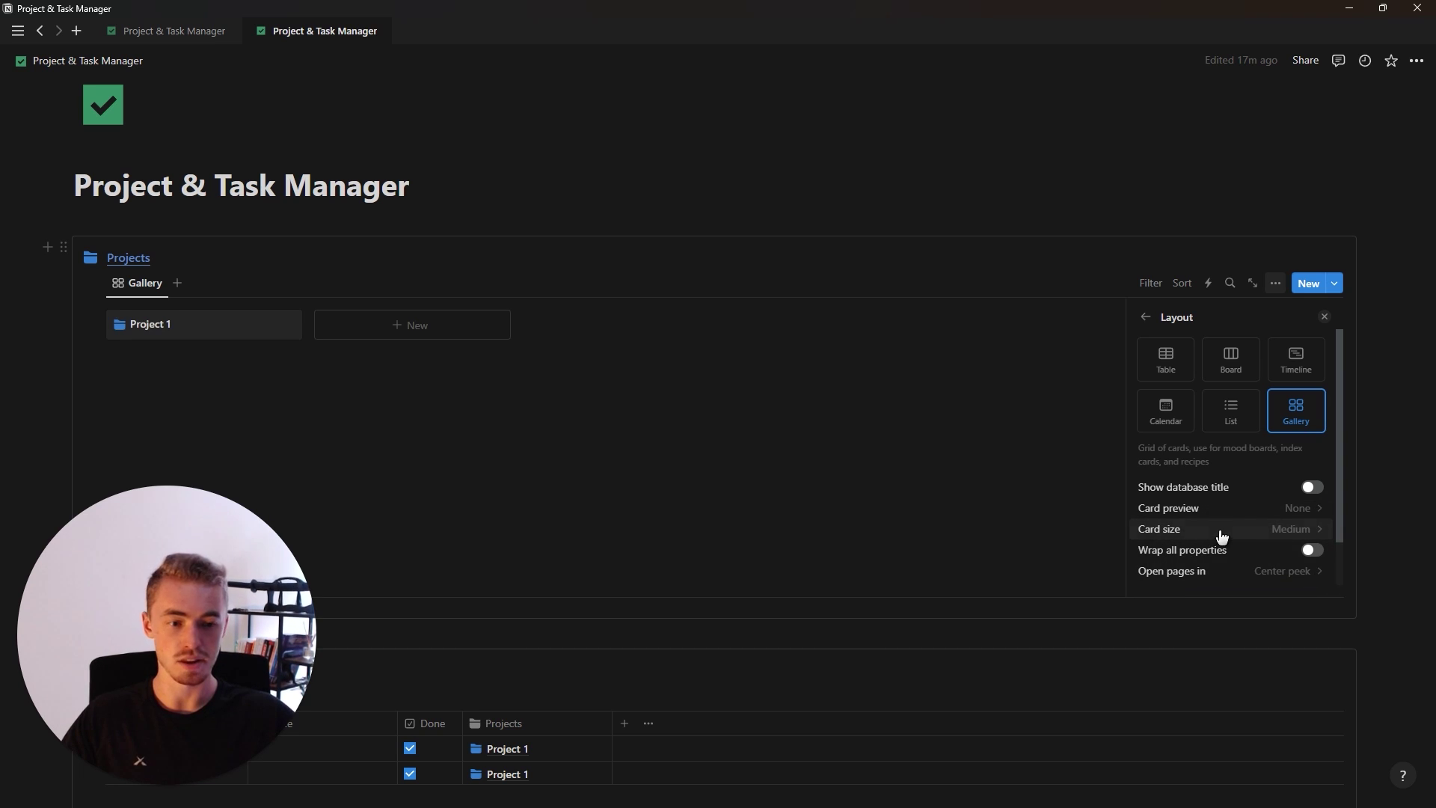
{"action": "left_click", "coordinate": [1222, 531]}
{"action": "left_click", "coordinate": [1209, 555]}
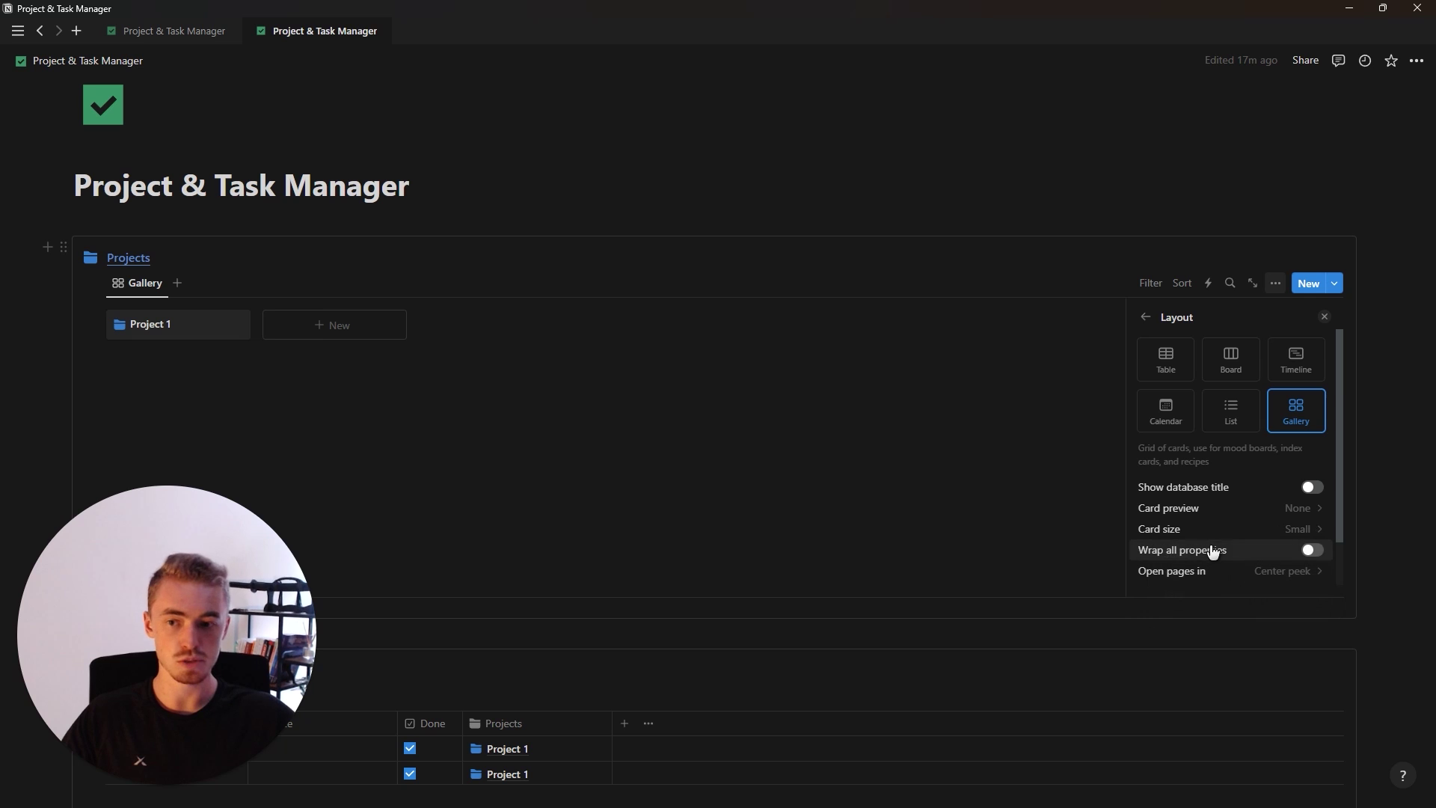
Show the Overview and Progress Bar properties on the Projects gallery cards and wrap all properties
{"action": "left_click", "coordinate": [1146, 318]}
{"action": "left_click", "coordinate": [1221, 408]}
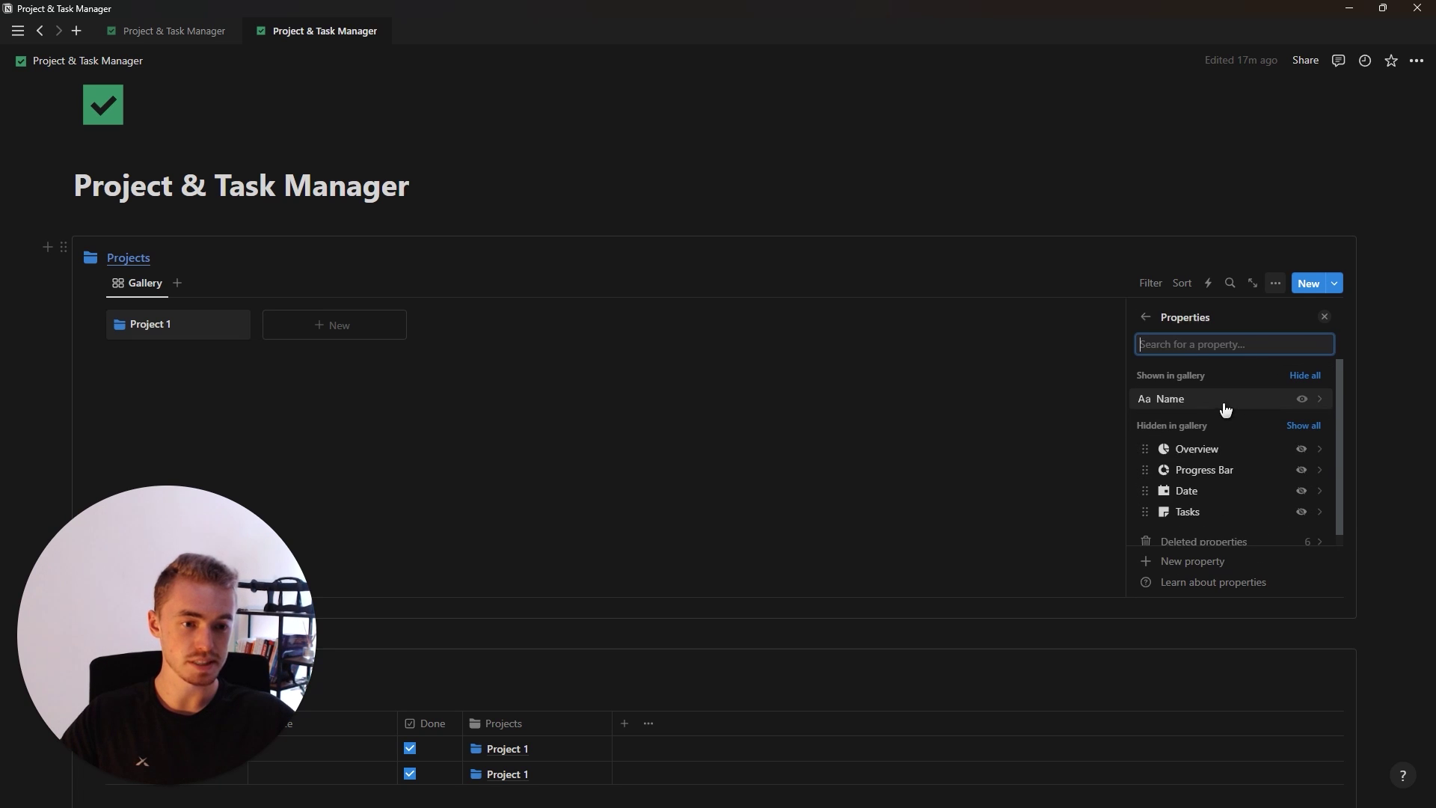
{"action": "left_click", "coordinate": [1302, 449]}
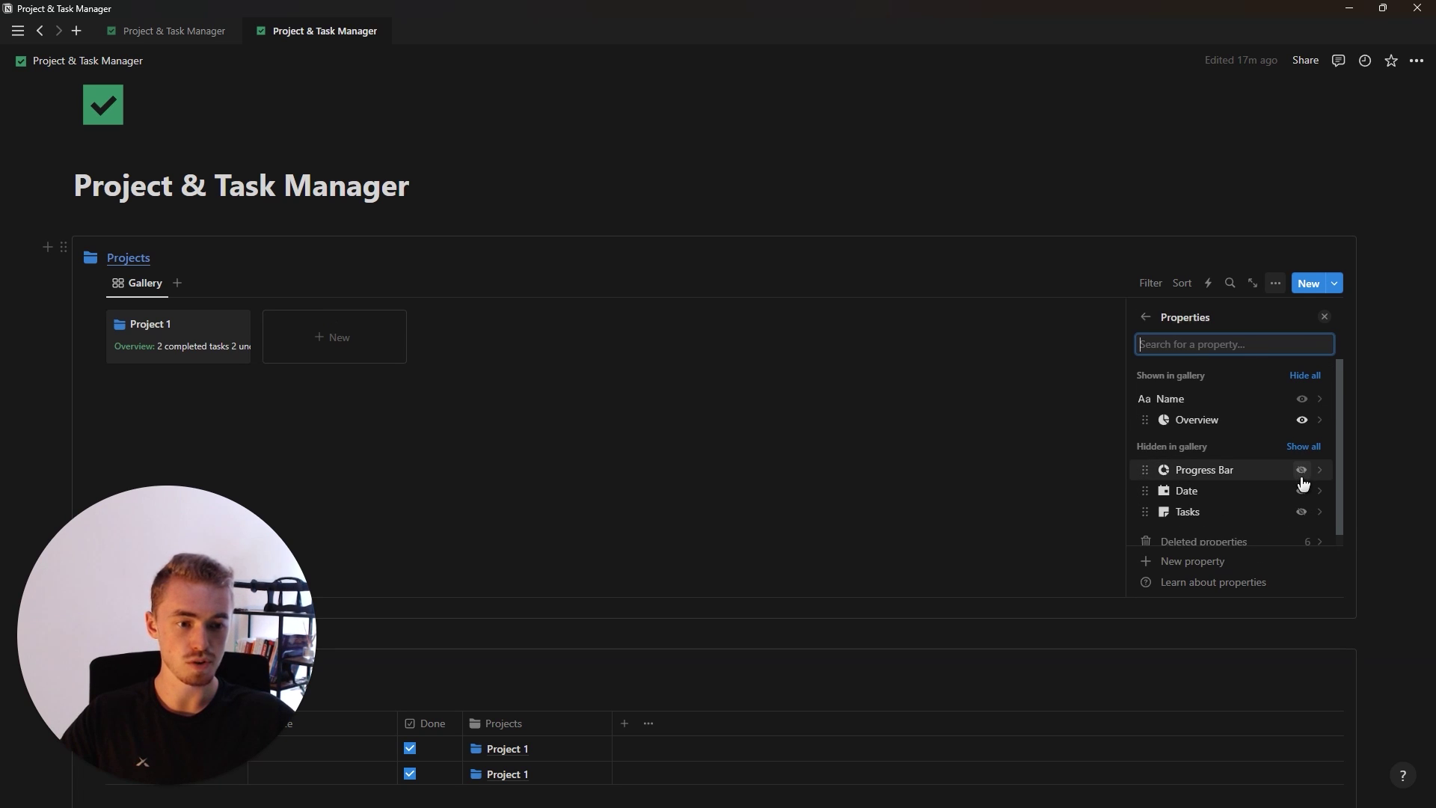
{"action": "left_click", "coordinate": [1301, 471]}
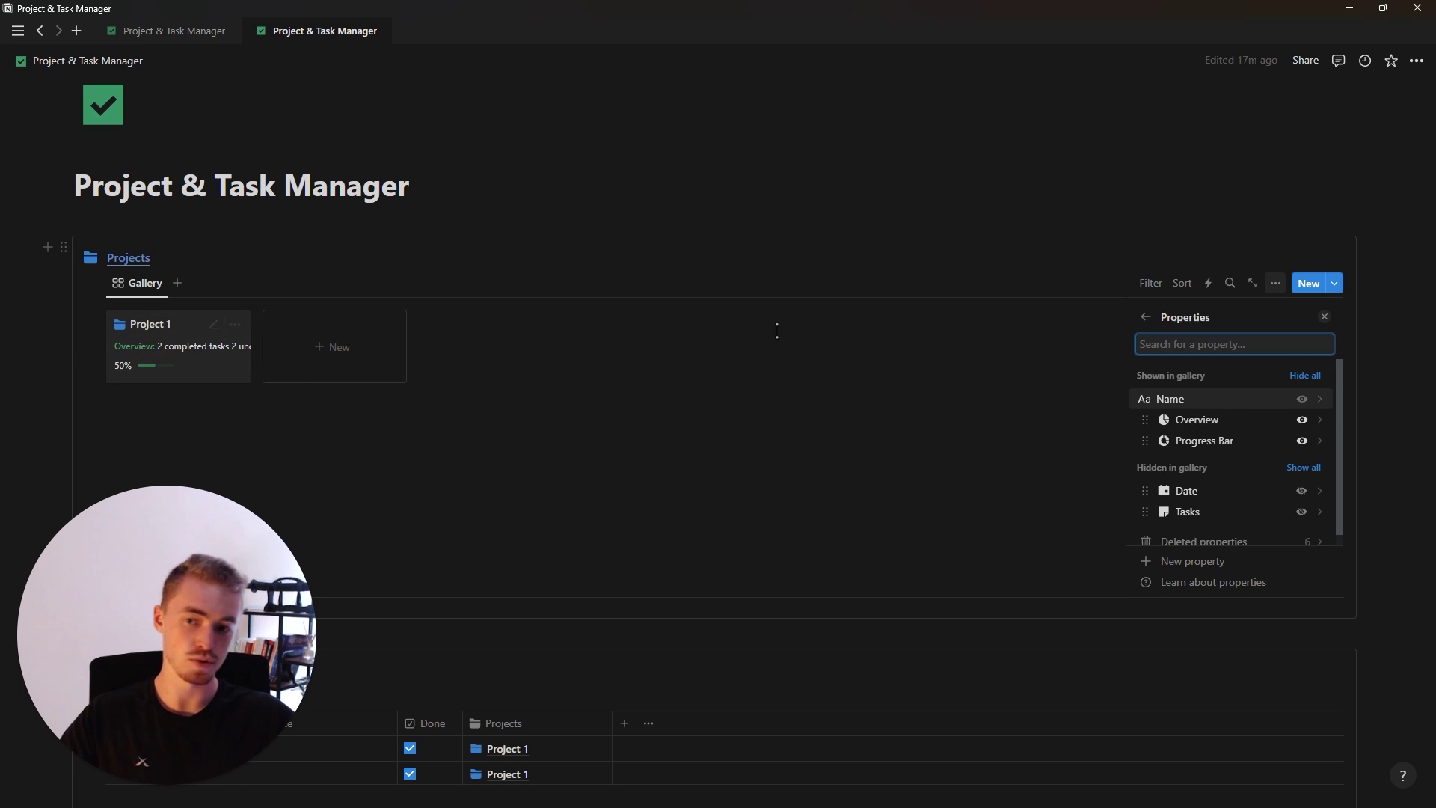
{"action": "left_click", "coordinate": [1145, 317]}
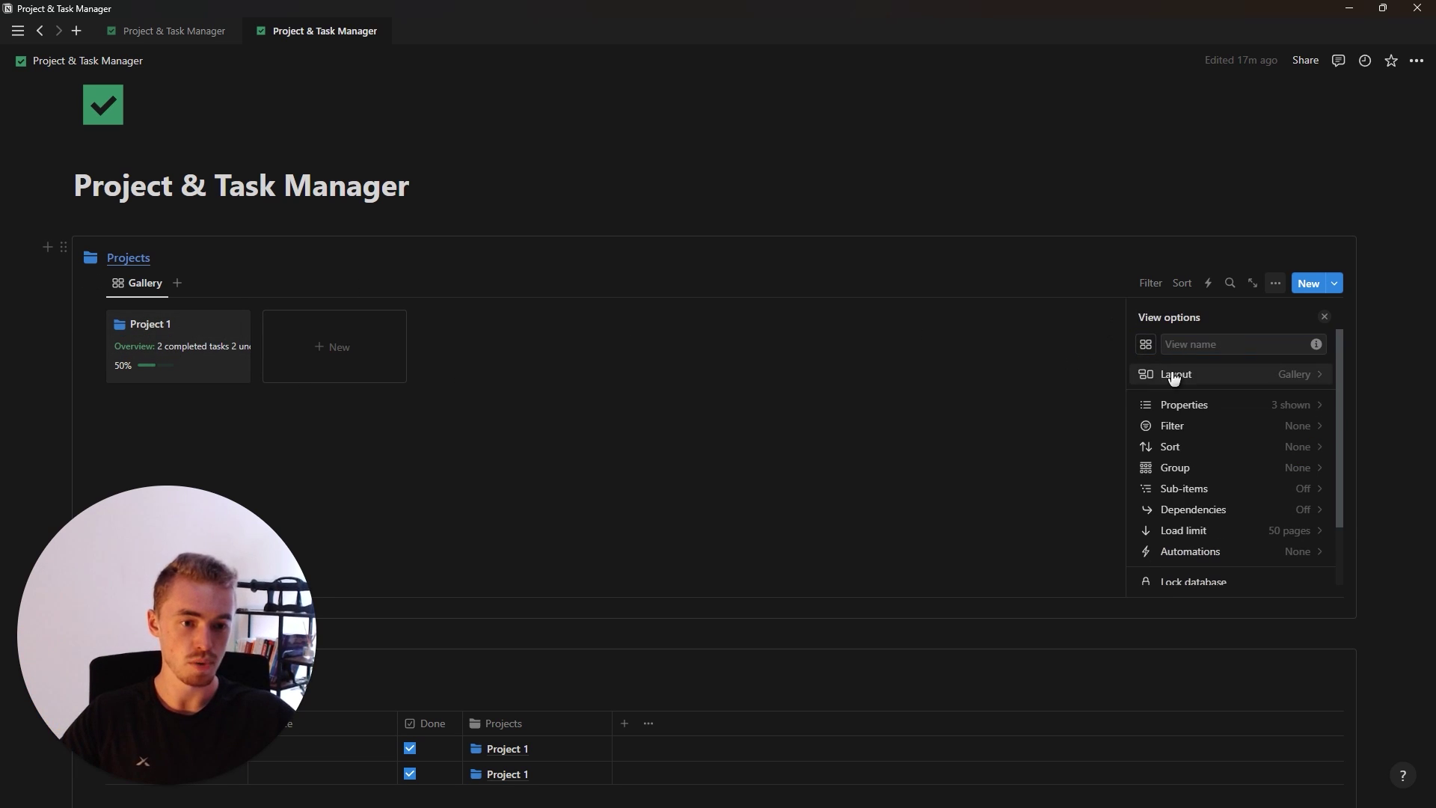
{"action": "left_click", "coordinate": [1231, 383]}
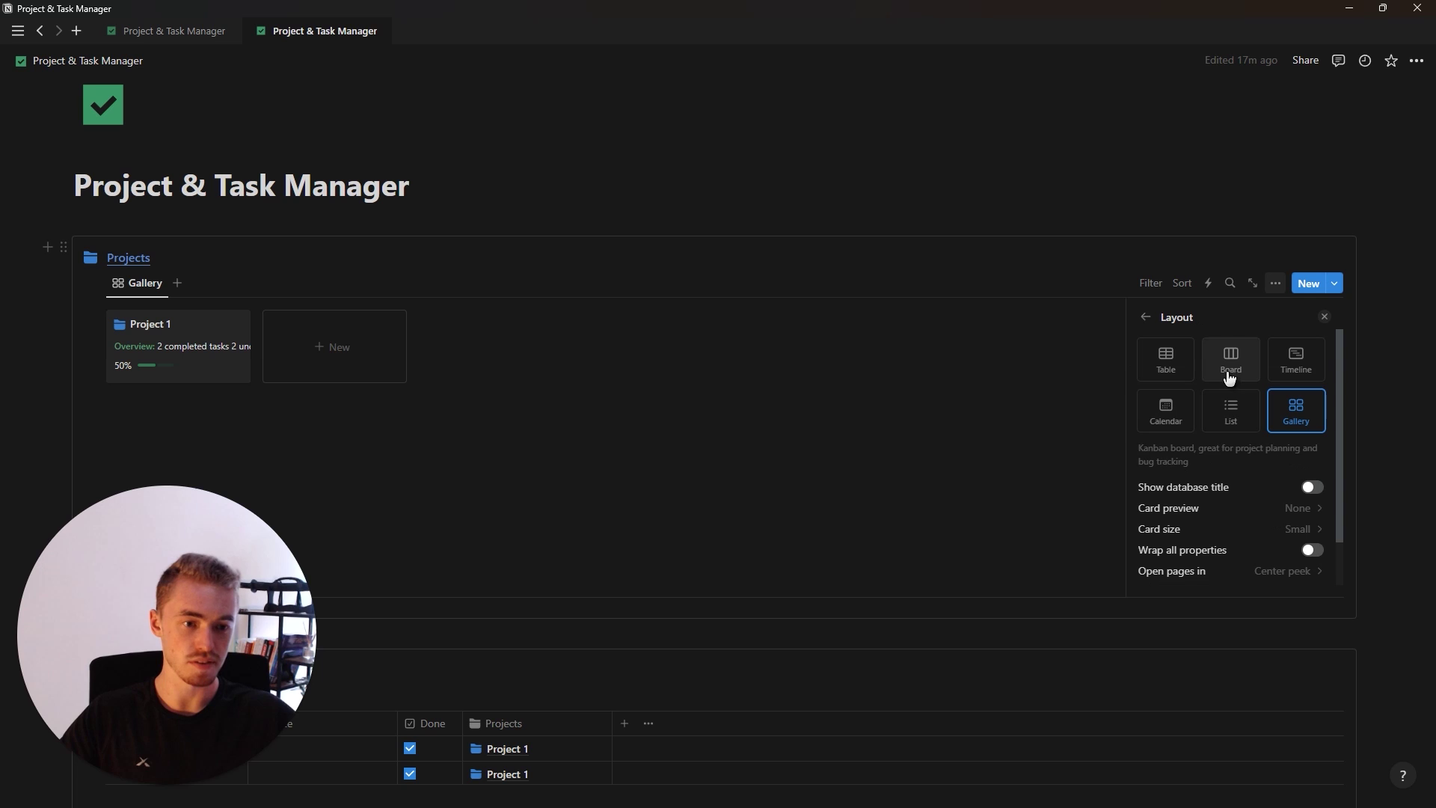
{"action": "left_click", "coordinate": [1227, 552]}
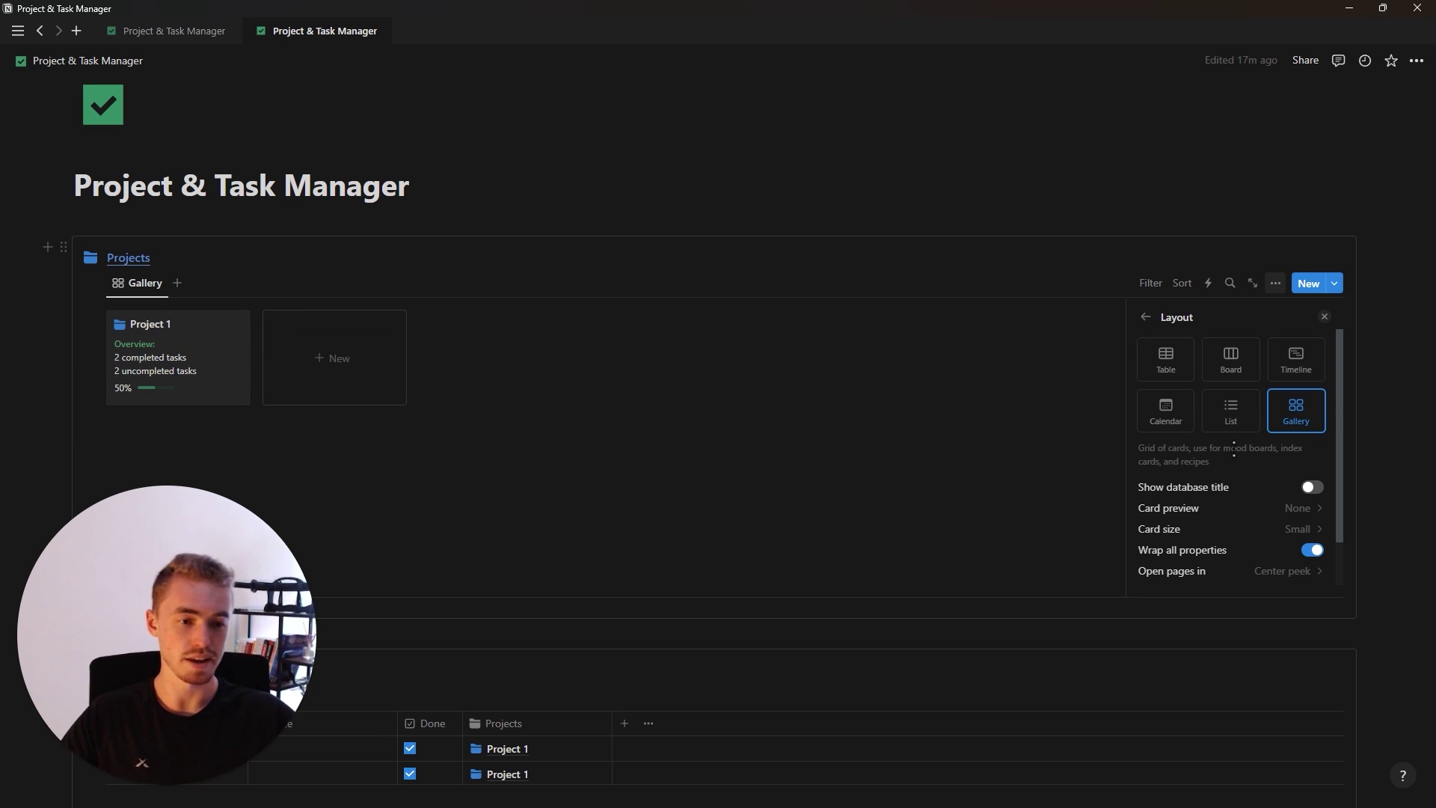
Name the Projects gallery view "active" and give it a cursor click icon
{"action": "key", "text": "Escape"}
{"action": "type", "text": "active"}
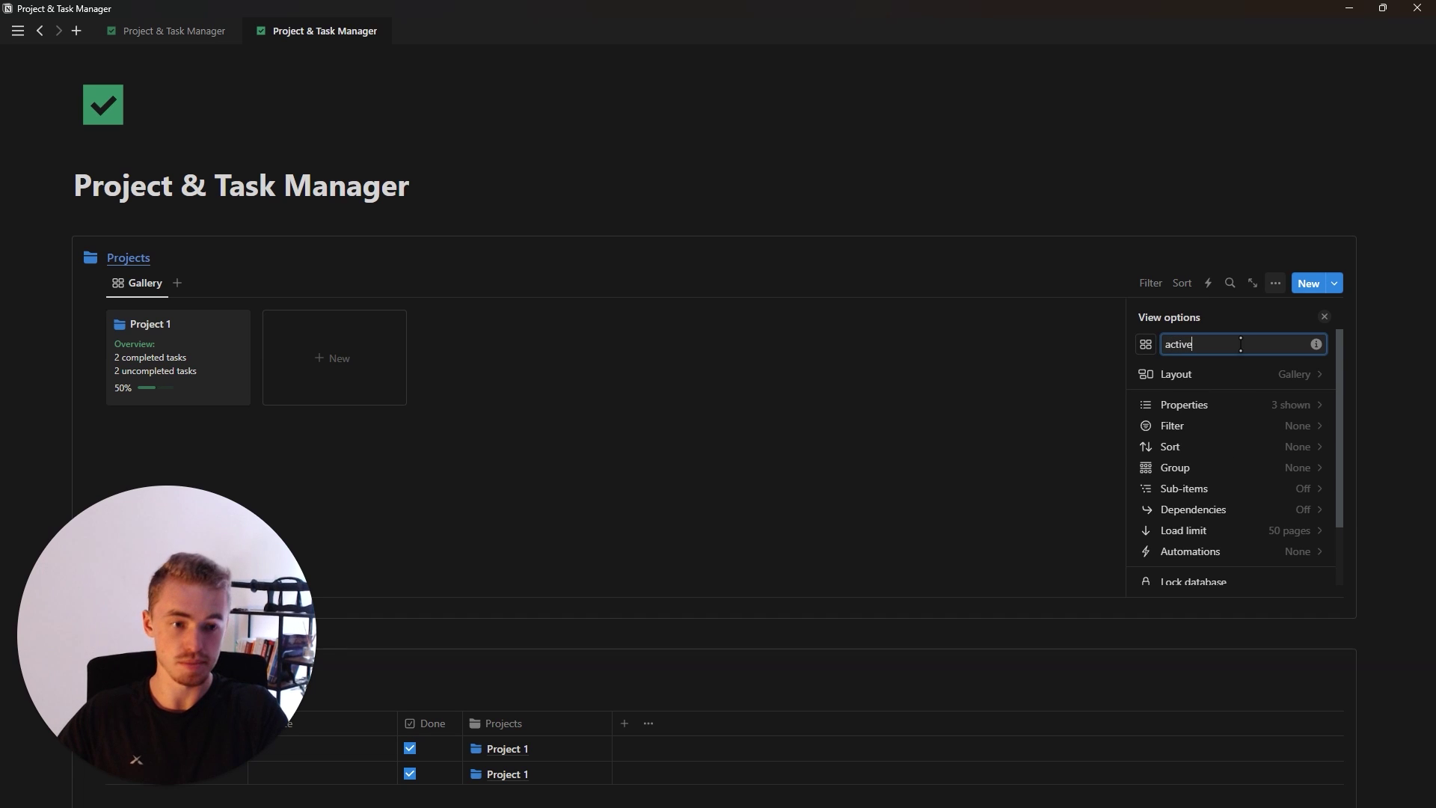
{"action": "left_click", "coordinate": [1146, 344]}
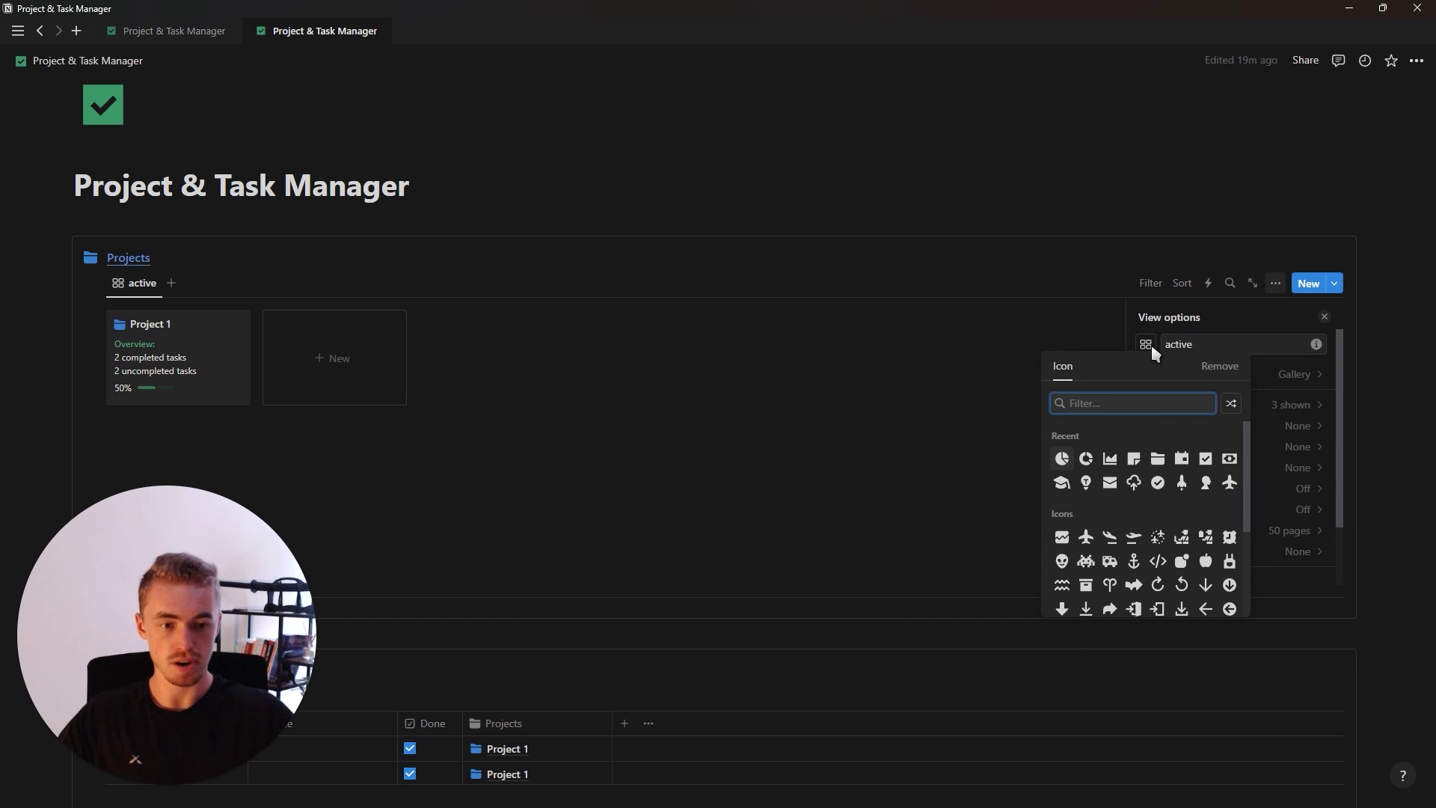
{"action": "type", "text": "clic"}
{"action": "key", "text": "Return"}
Filter the active Projects view to projects whose Progress Bar is not equal to 1
{"action": "left_click", "coordinate": [1208, 432]}
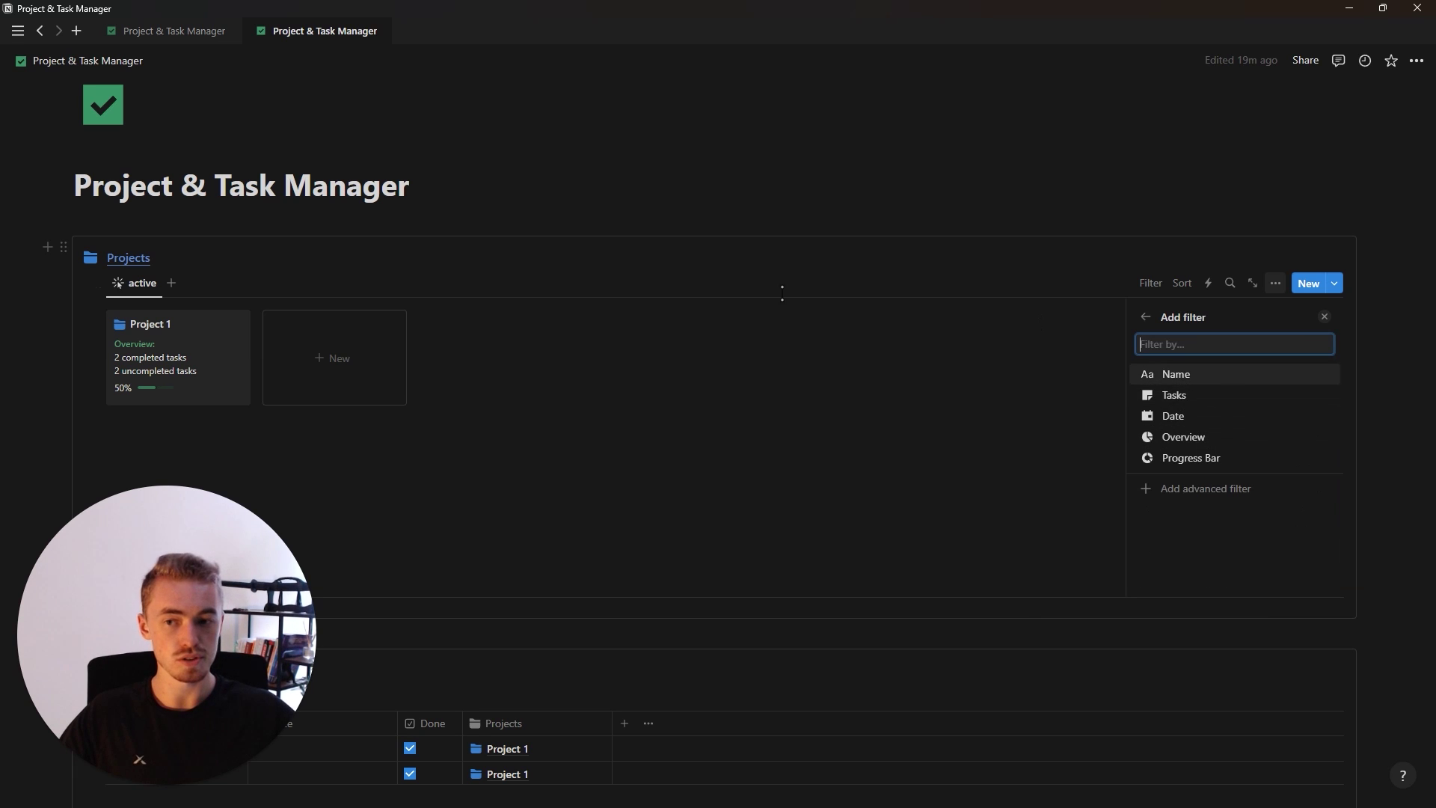
{"action": "left_click", "coordinate": [1219, 460]}
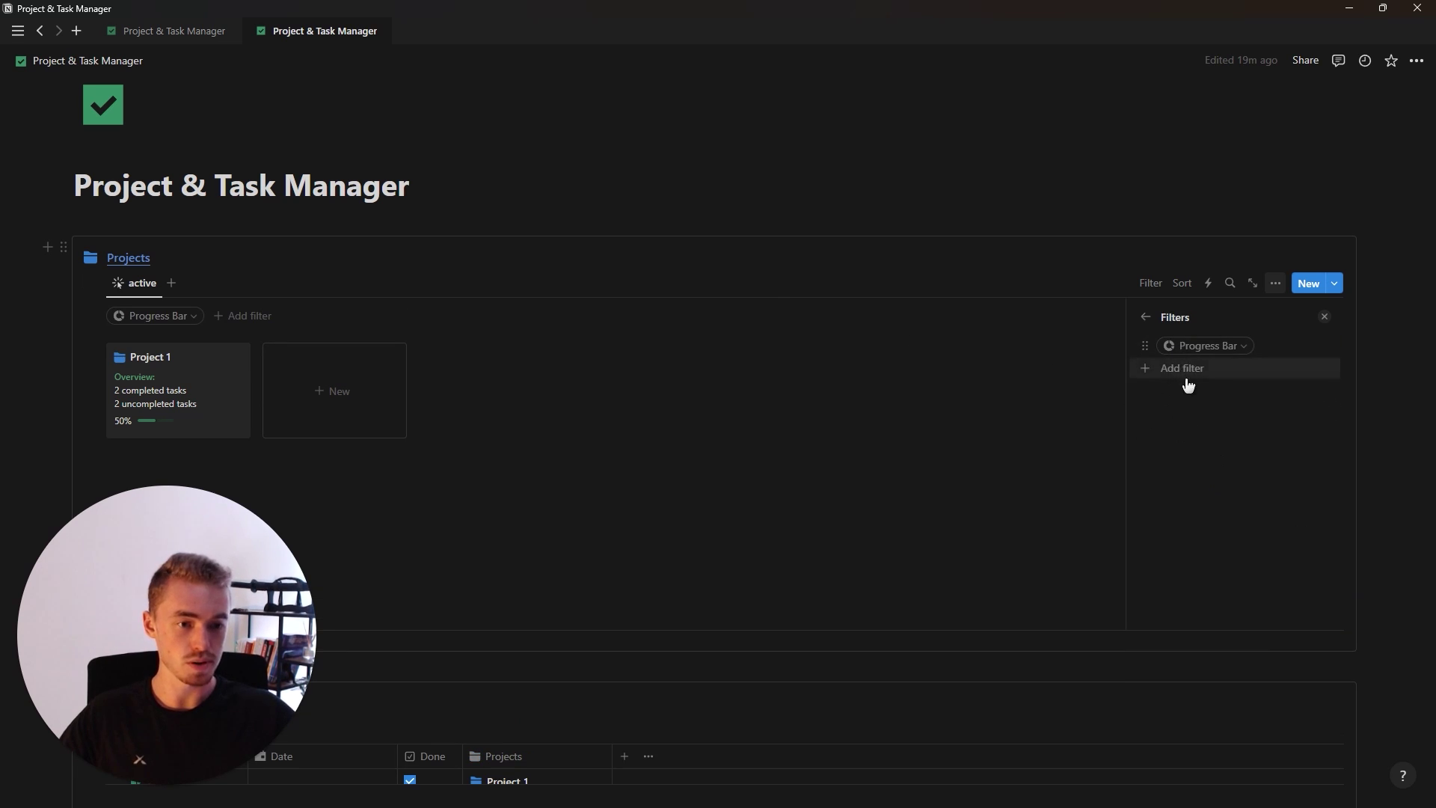
{"action": "left_click", "coordinate": [1184, 373]}
{"action": "left_click", "coordinate": [1183, 410]}
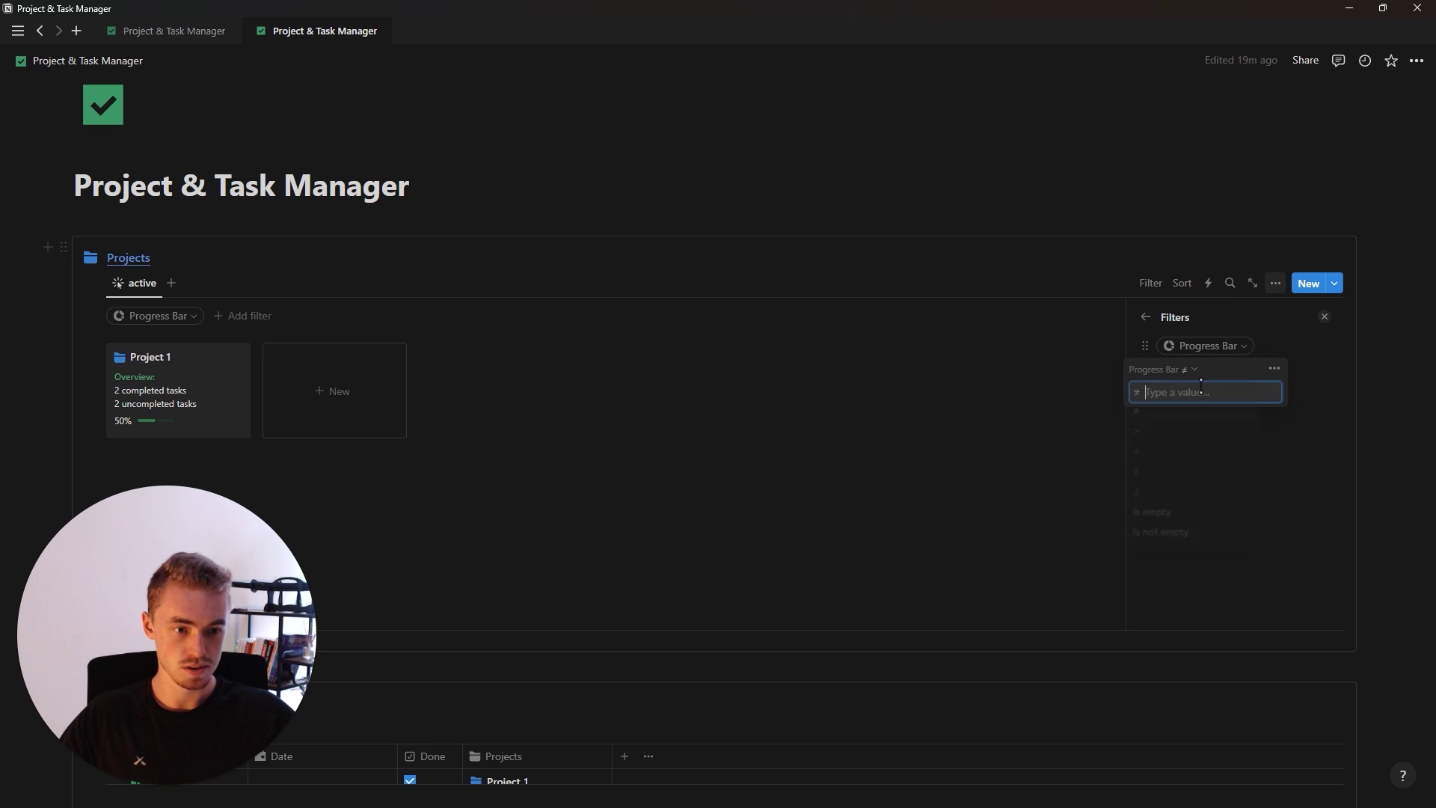
{"action": "type", "text": "1"}
{"action": "left_click", "coordinate": [1347, 322]}
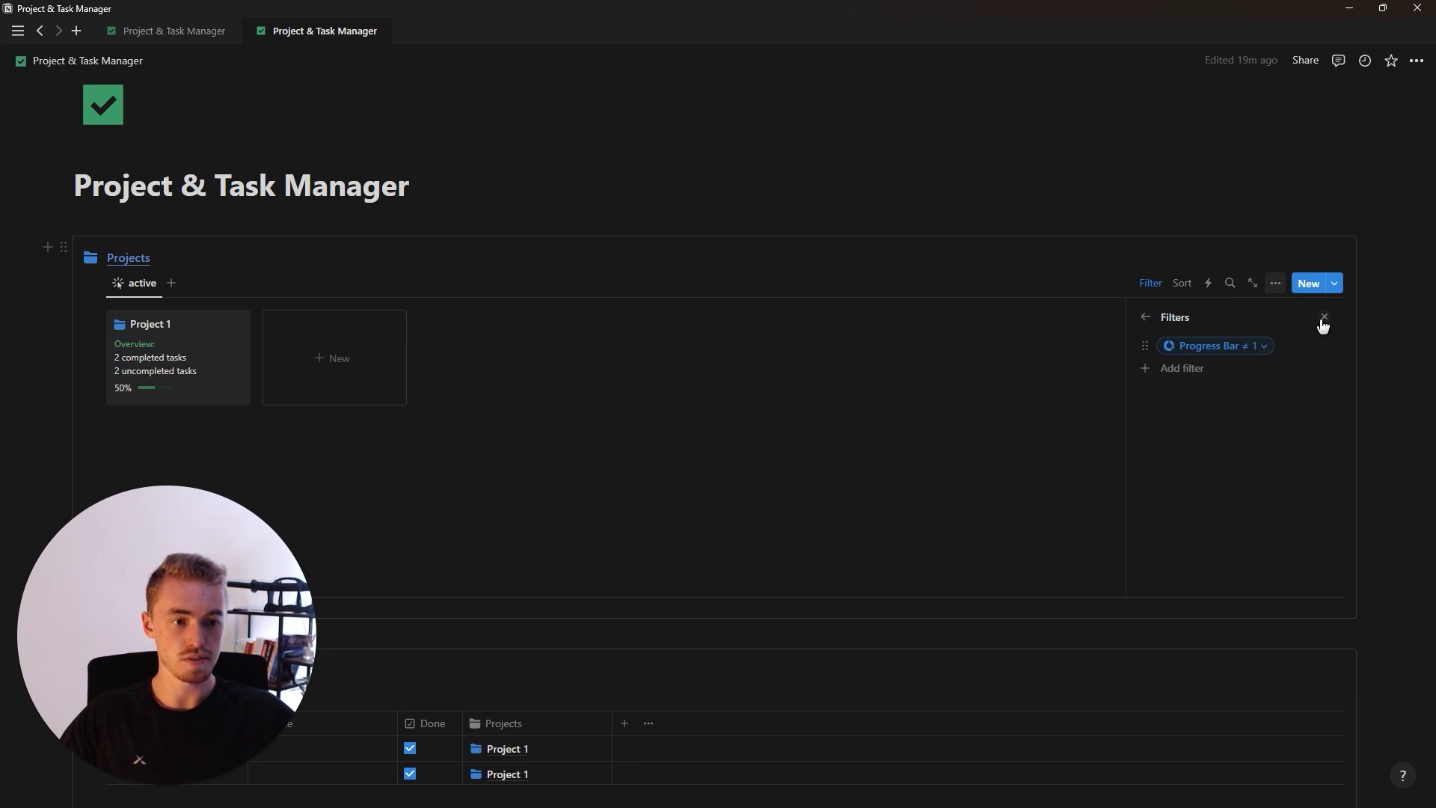
{"action": "left_click", "coordinate": [1324, 323]}
Mark Task 3 and the untitled task as done to test the active view's filter
{"action": "left_click", "coordinate": [410, 599]}
{"action": "left_click", "coordinate": [410, 626]}
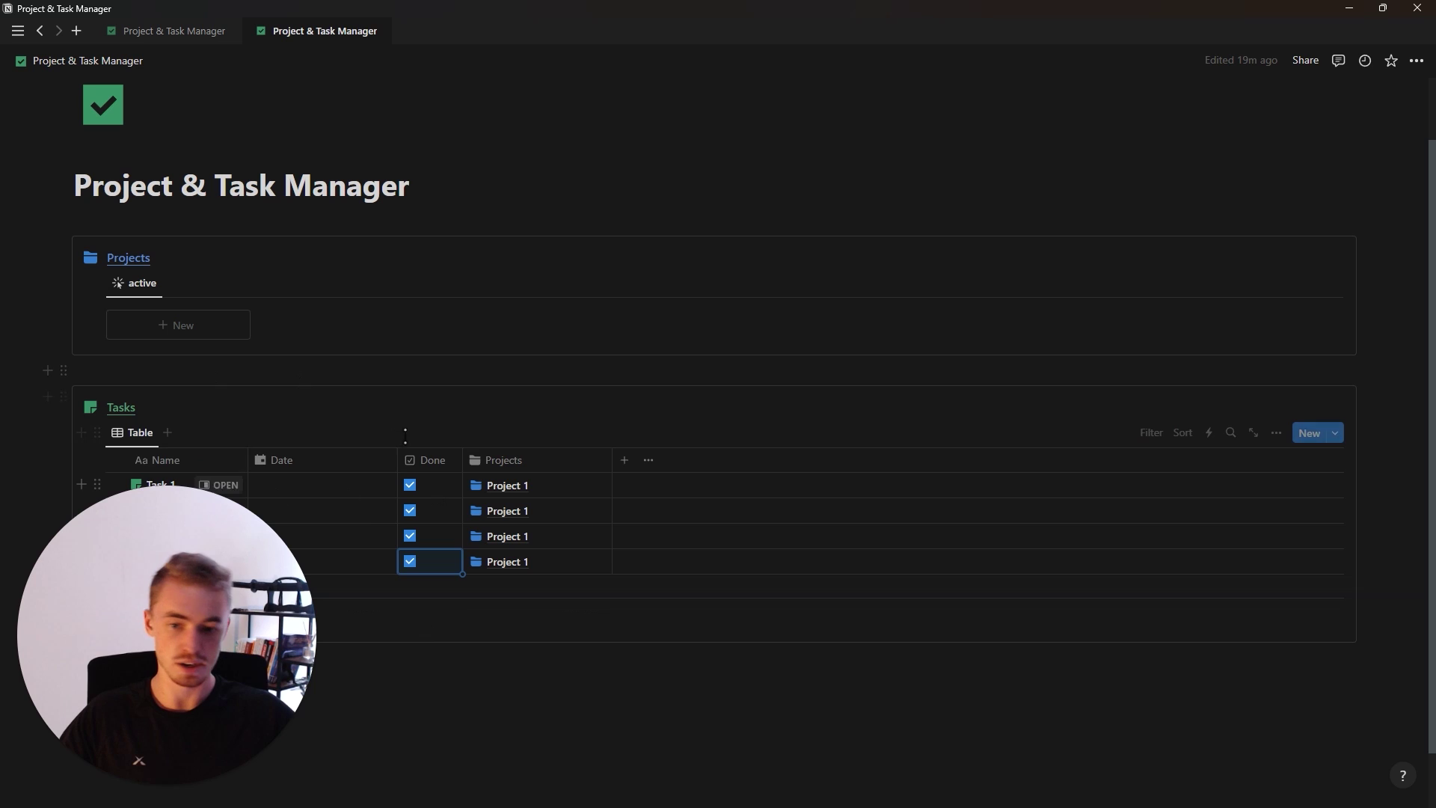
Unmark the untitled task as done and mark it done again to test the active Projects view's filter
{"action": "left_click", "coordinate": [415, 563]}
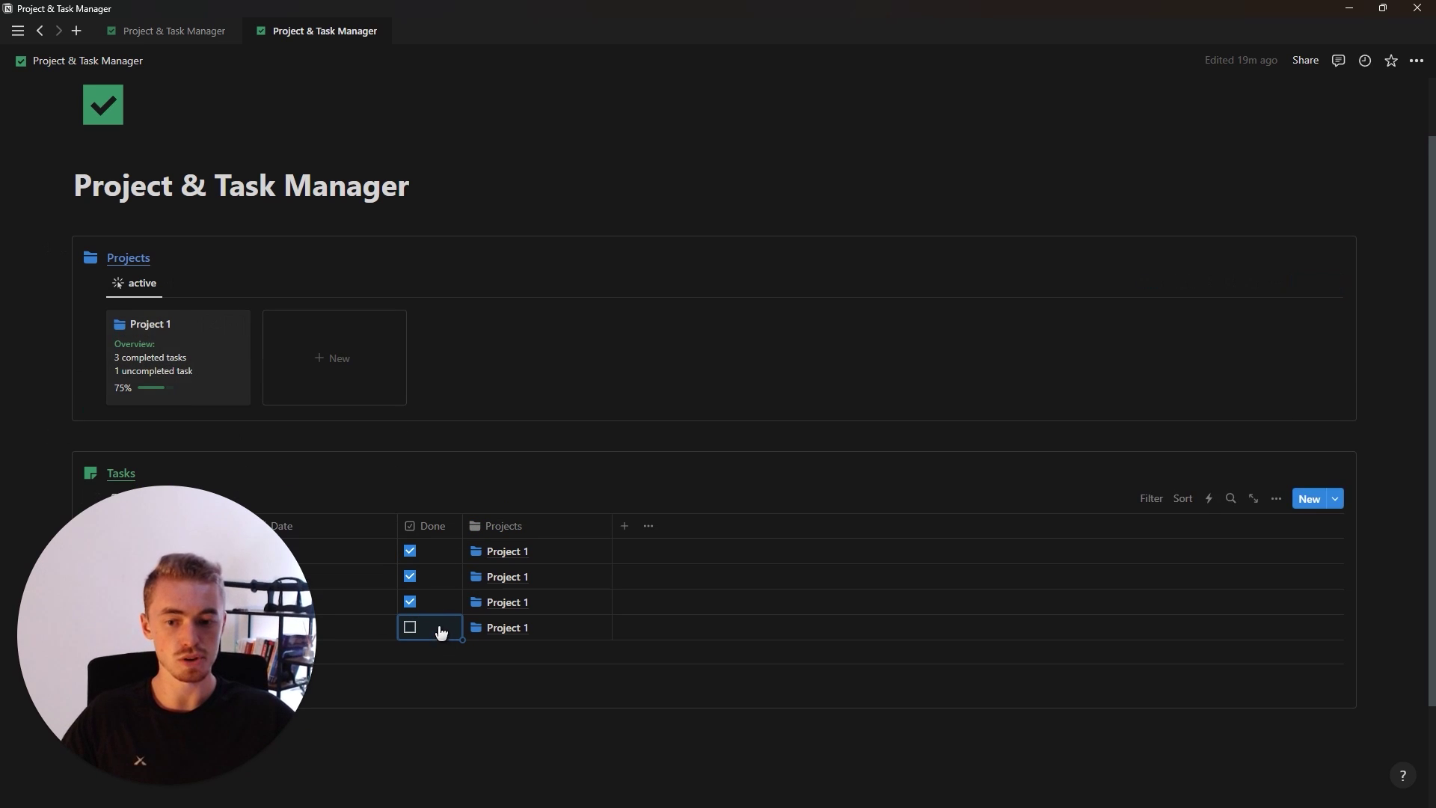
{"action": "left_click", "coordinate": [413, 628]}
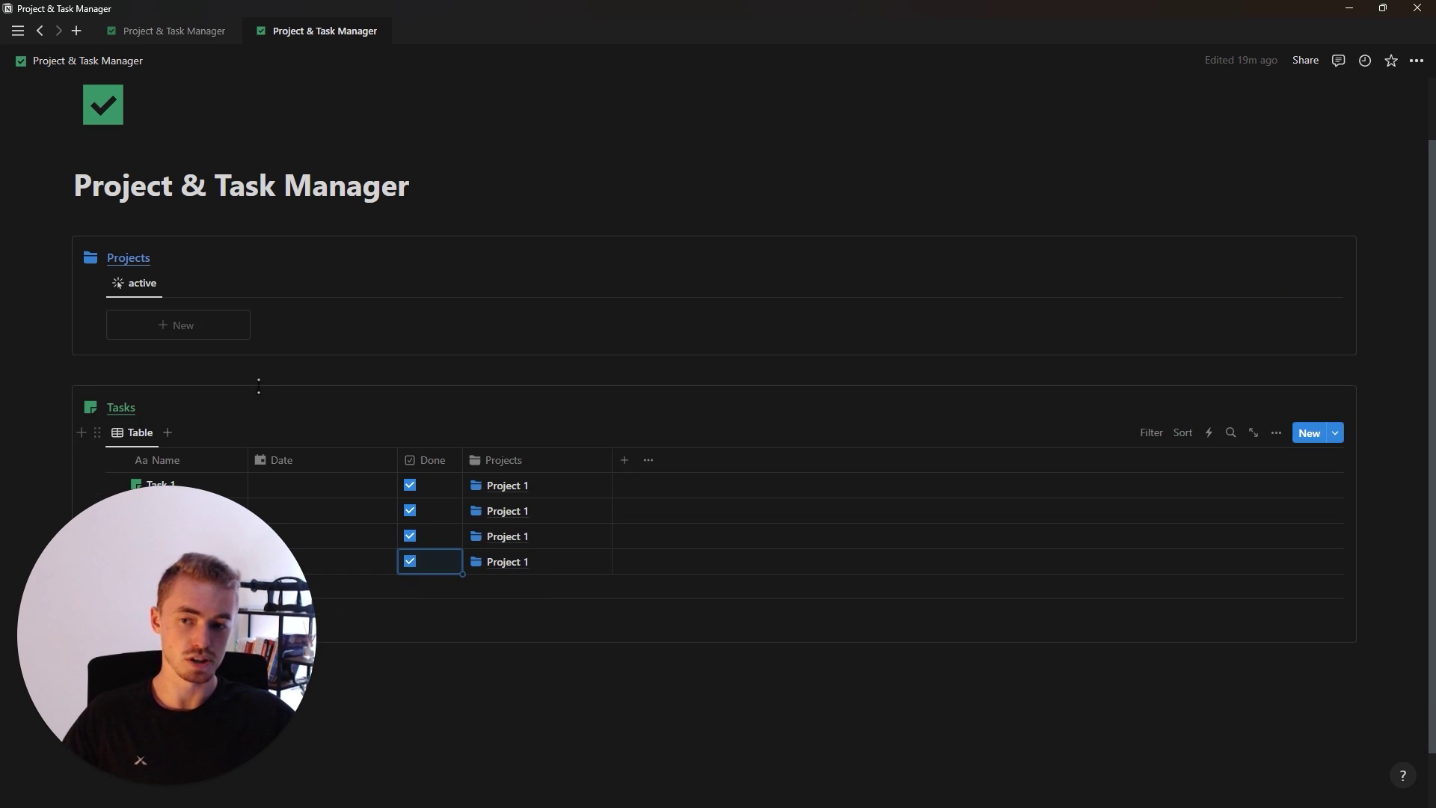
{"action": "left_click", "coordinate": [187, 297]}
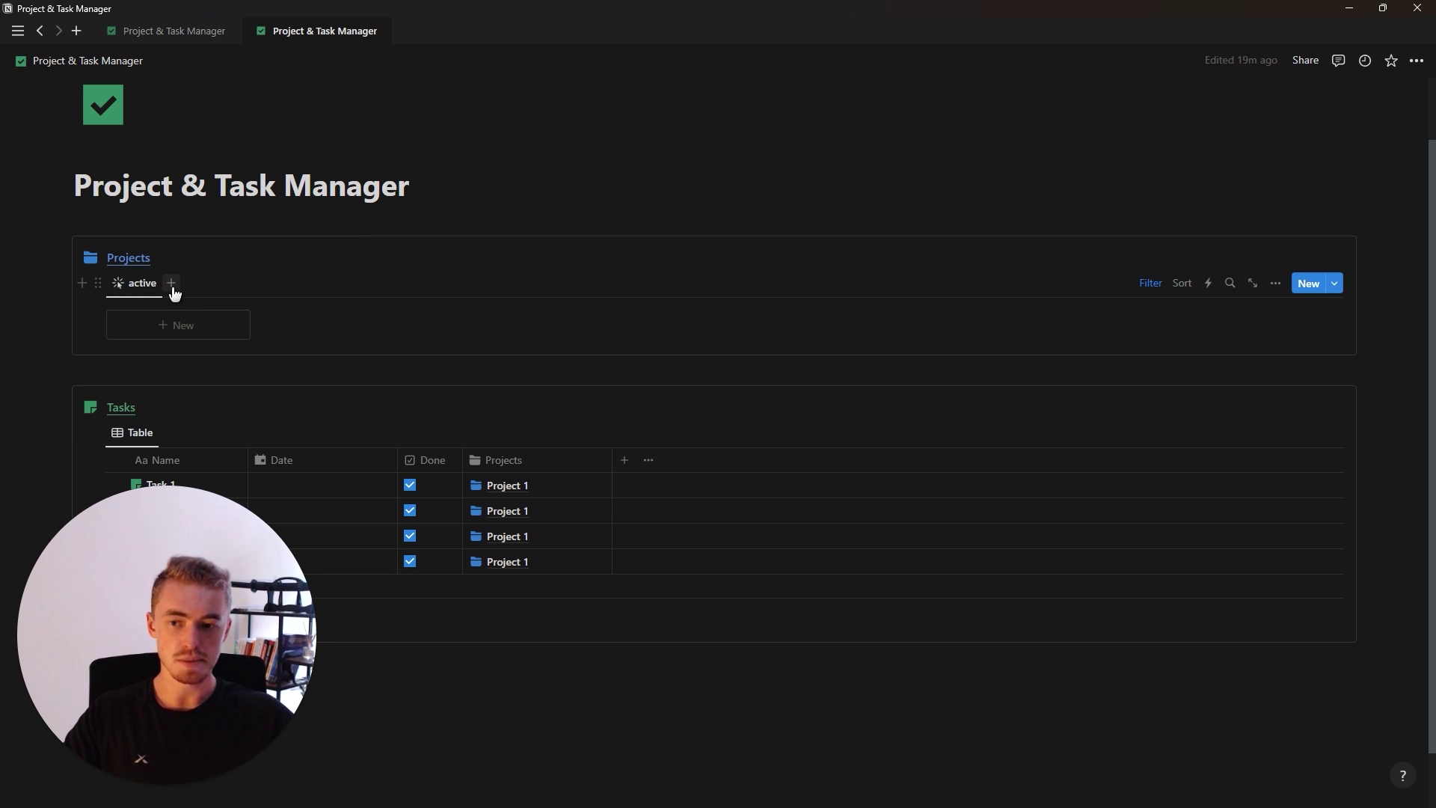
Add a list view named "done" with a round checkmark icon to the Projects database
{"action": "left_click", "coordinate": [172, 284]}
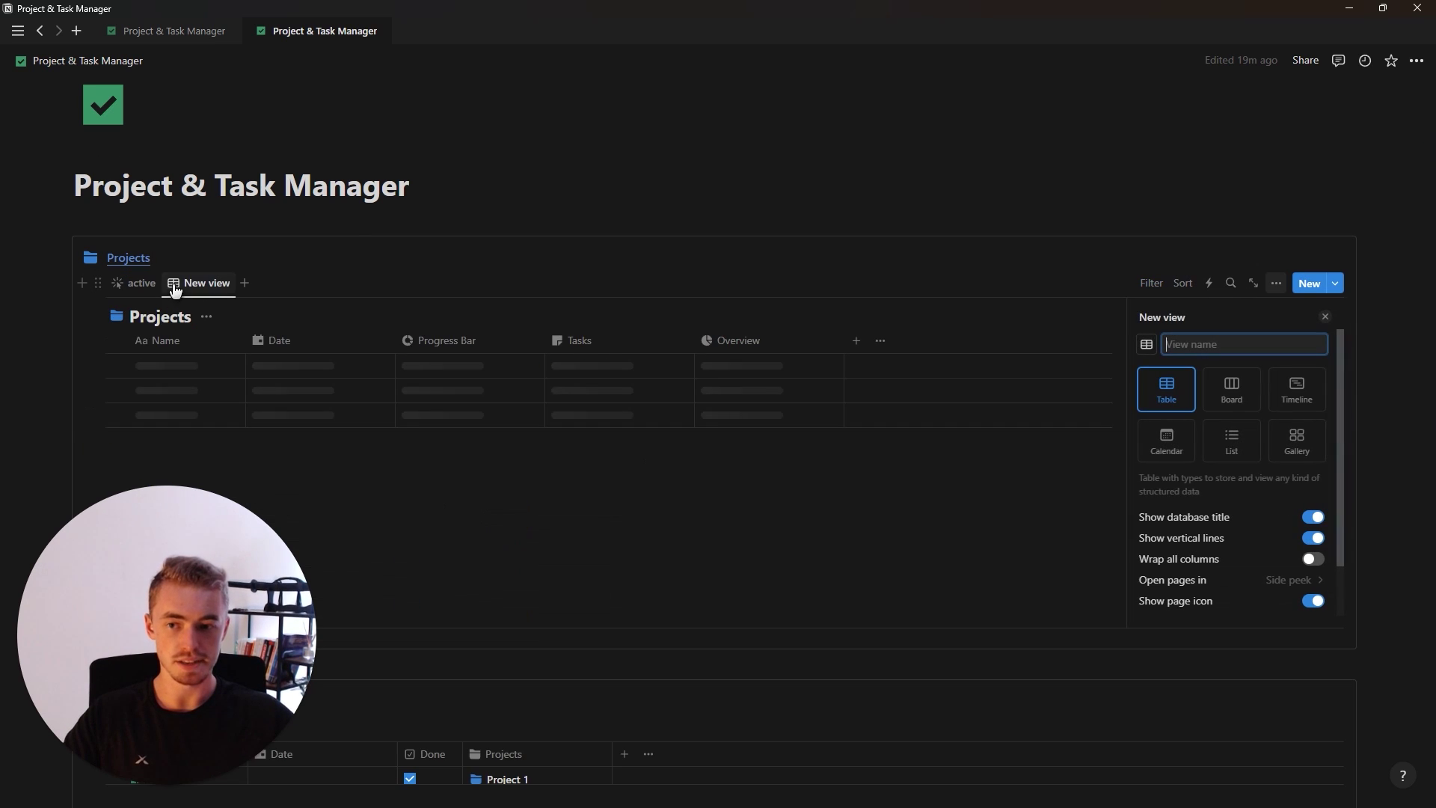
{"action": "left_click", "coordinate": [1232, 447]}
{"action": "type", "text": "done"}
{"action": "left_click", "coordinate": [1147, 345]}
{"action": "type", "text": "chec"}
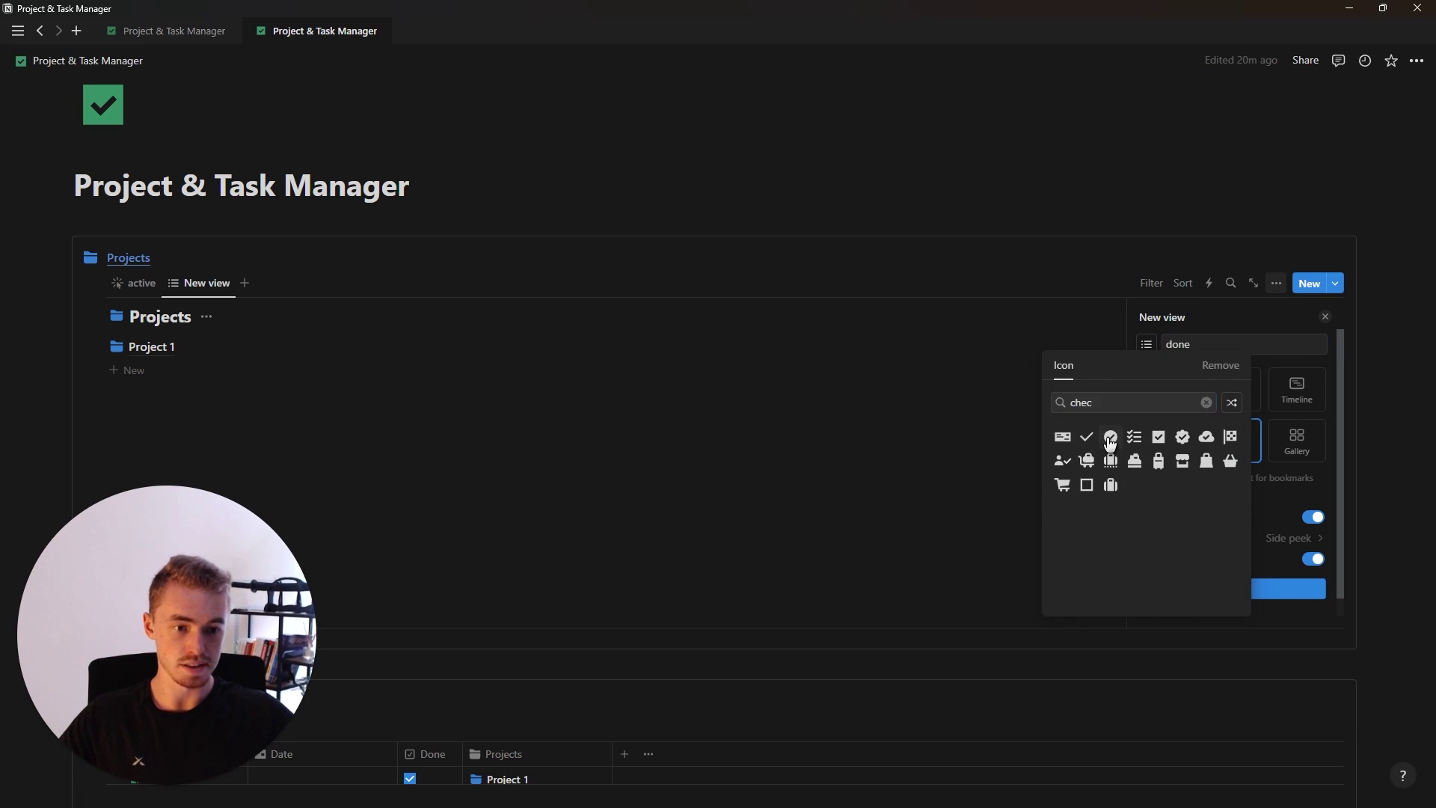
{"action": "left_click", "coordinate": [1110, 438]}
{"action": "left_click", "coordinate": [1238, 591]}
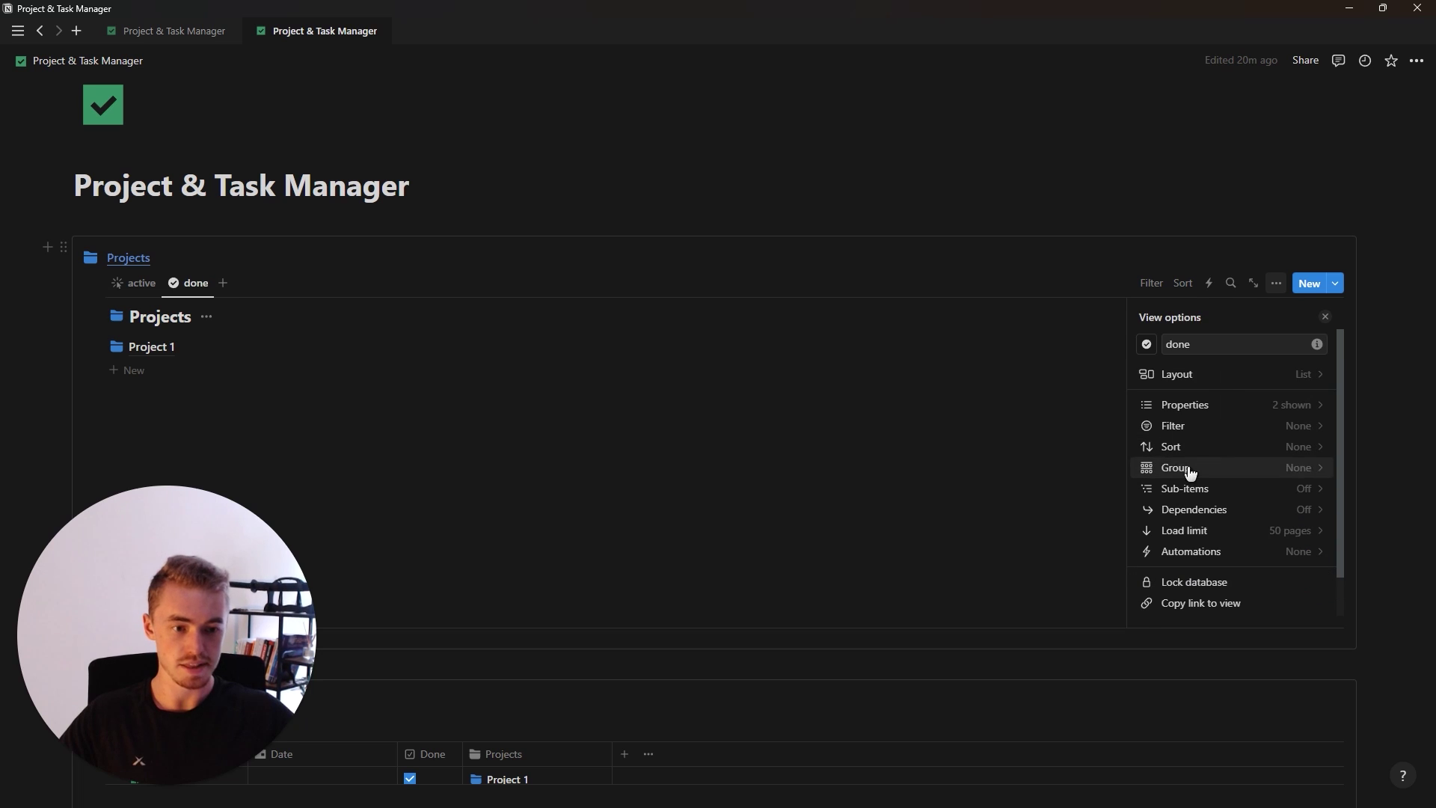
Filter the done Projects view to projects whose Progress Bar equals 1
{"action": "left_click", "coordinate": [1216, 424]}
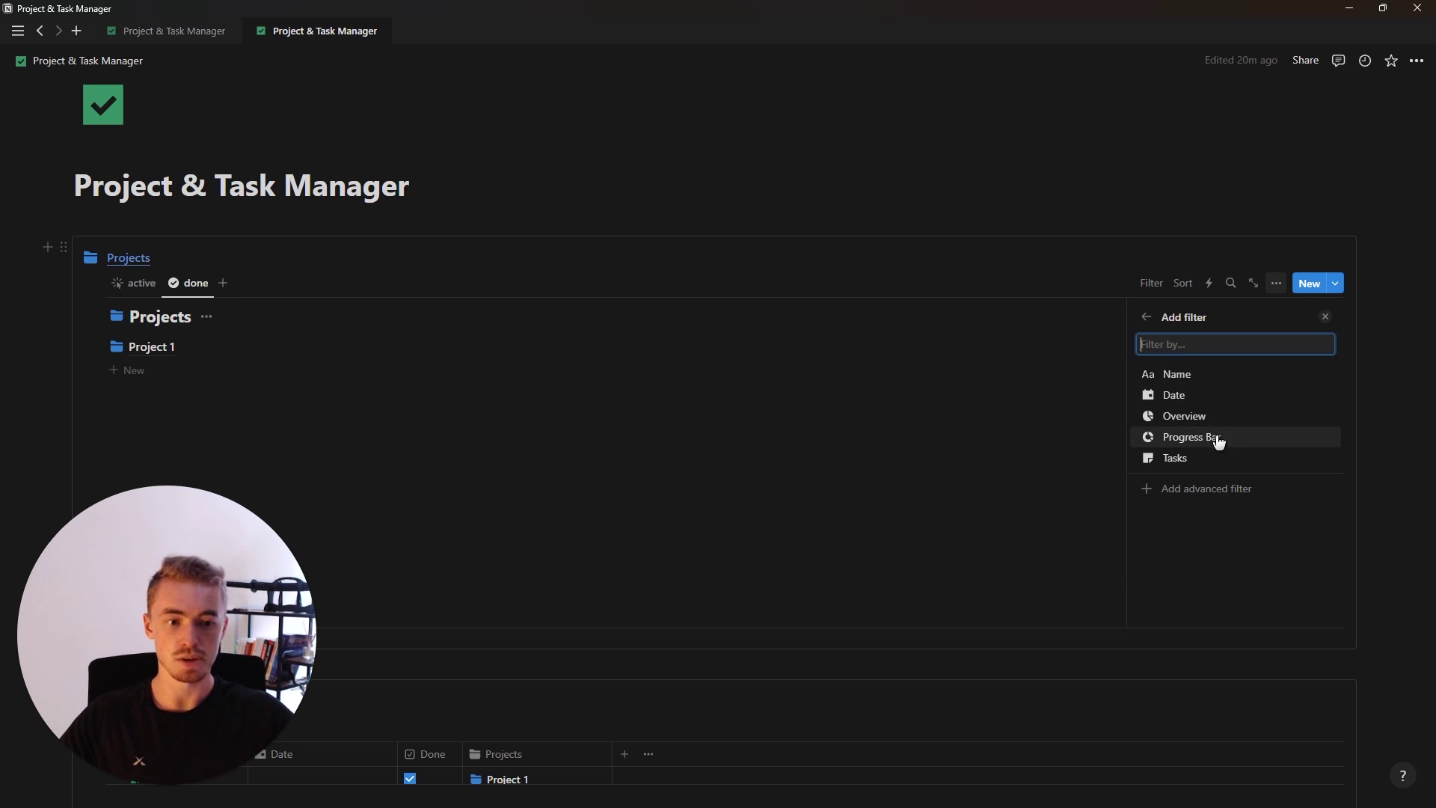
{"action": "left_click", "coordinate": [1212, 438]}
{"action": "left_click", "coordinate": [1232, 349]}
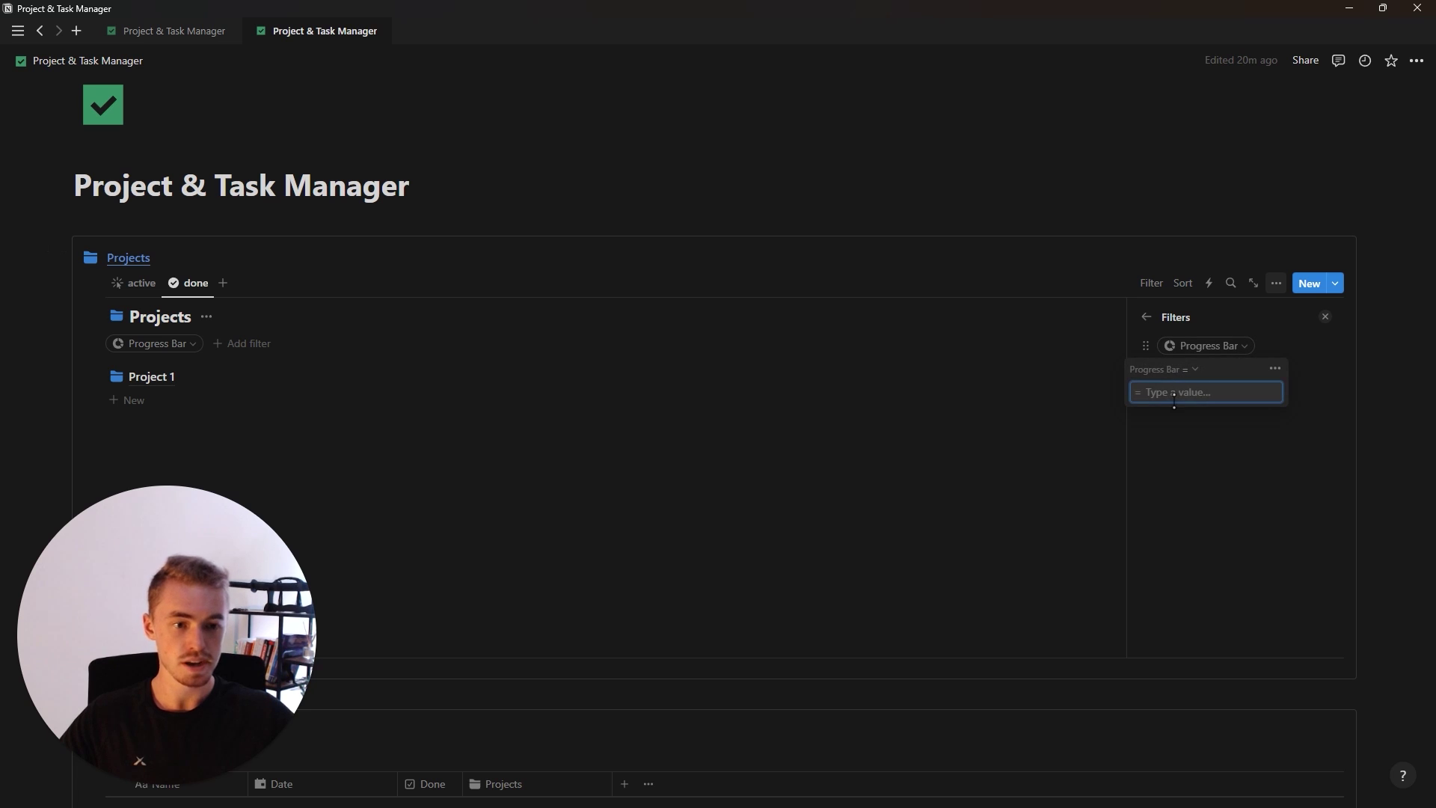
{"action": "type", "text": "1"}
{"action": "left_click", "coordinate": [1286, 337]}
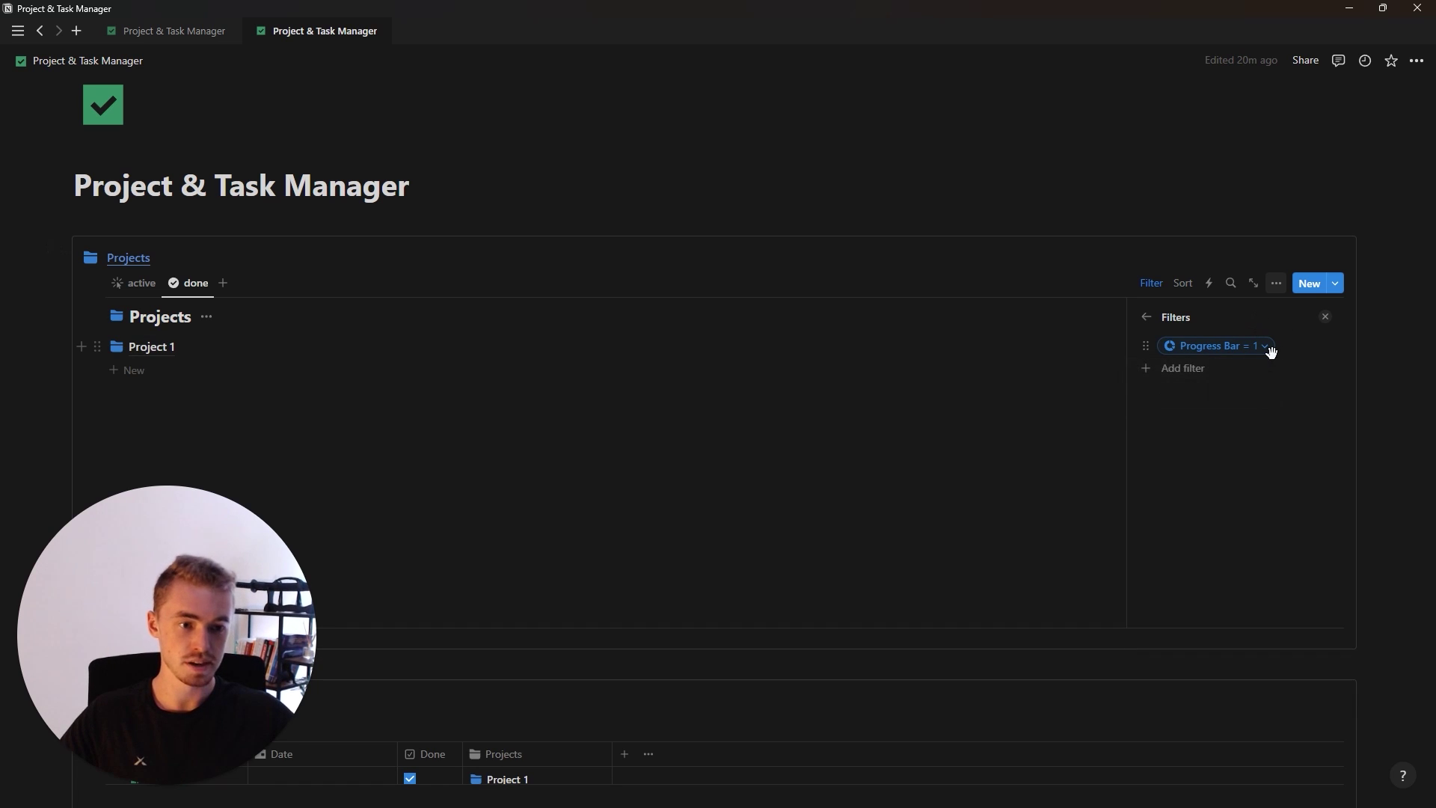
{"action": "left_click", "coordinate": [1325, 316]}
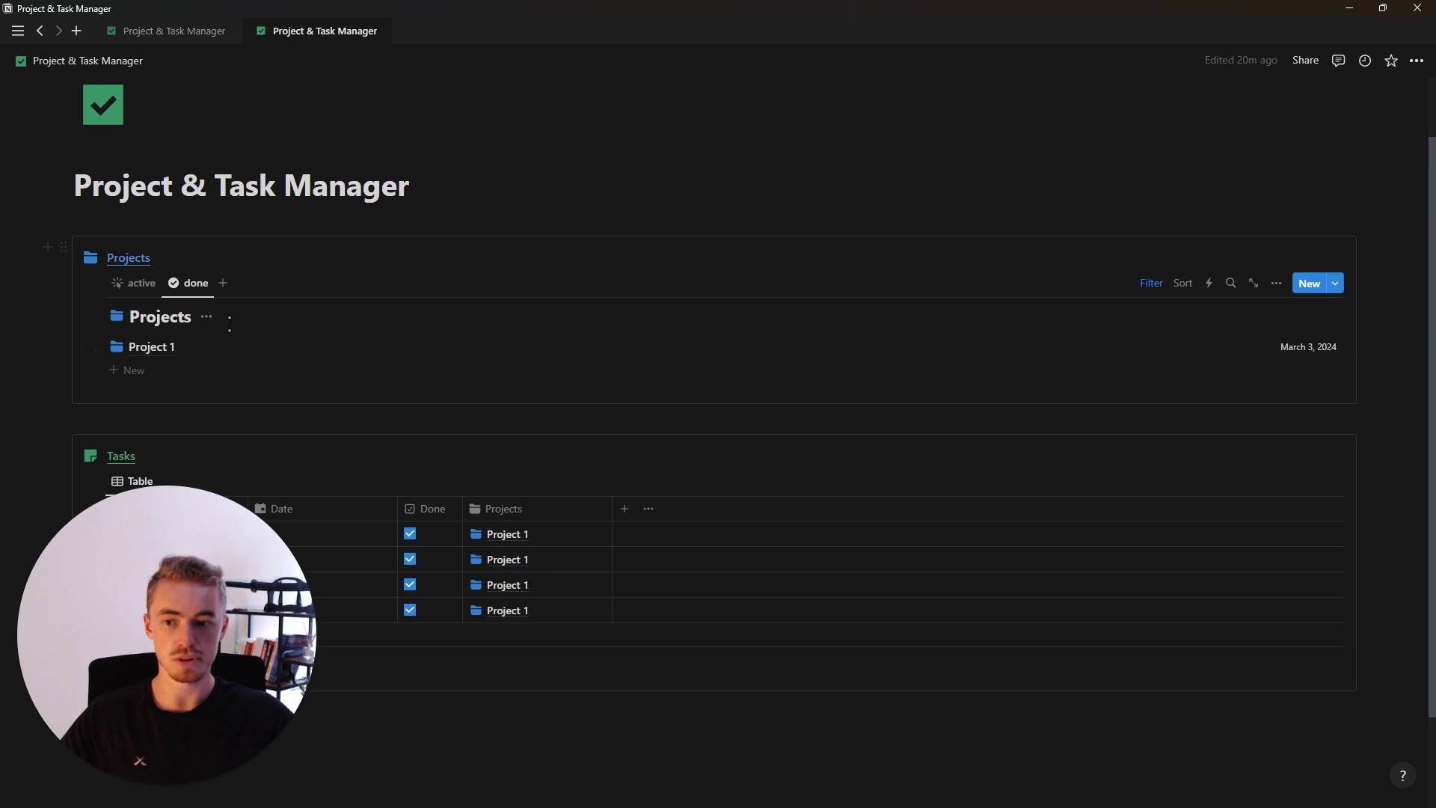
Hide the database title in the done Projects view and show the Tasks property instead of Date
{"action": "left_click", "coordinate": [205, 317]}
{"action": "left_click", "coordinate": [247, 394]}
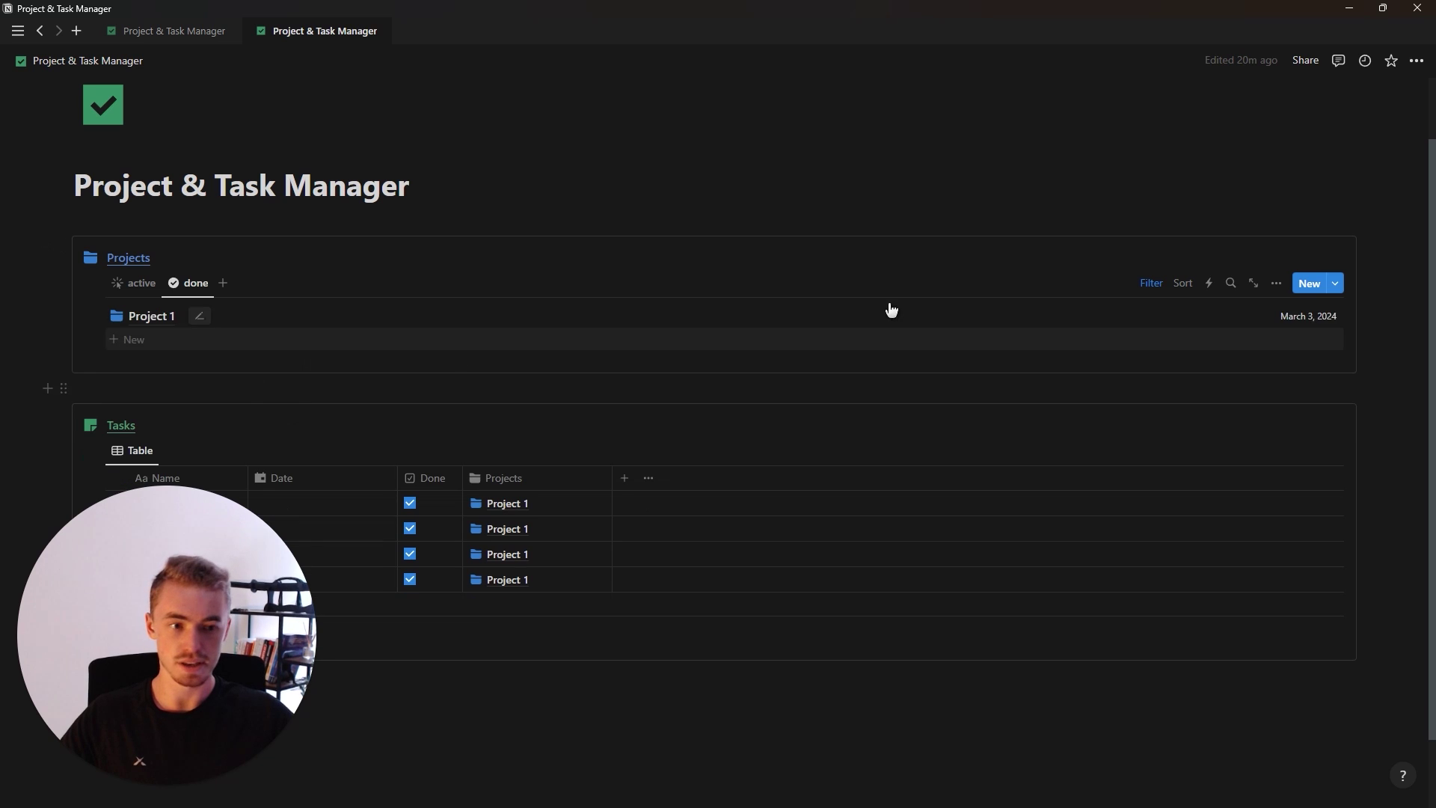
{"action": "left_click", "coordinate": [1276, 282]}
{"action": "left_click", "coordinate": [1219, 402]}
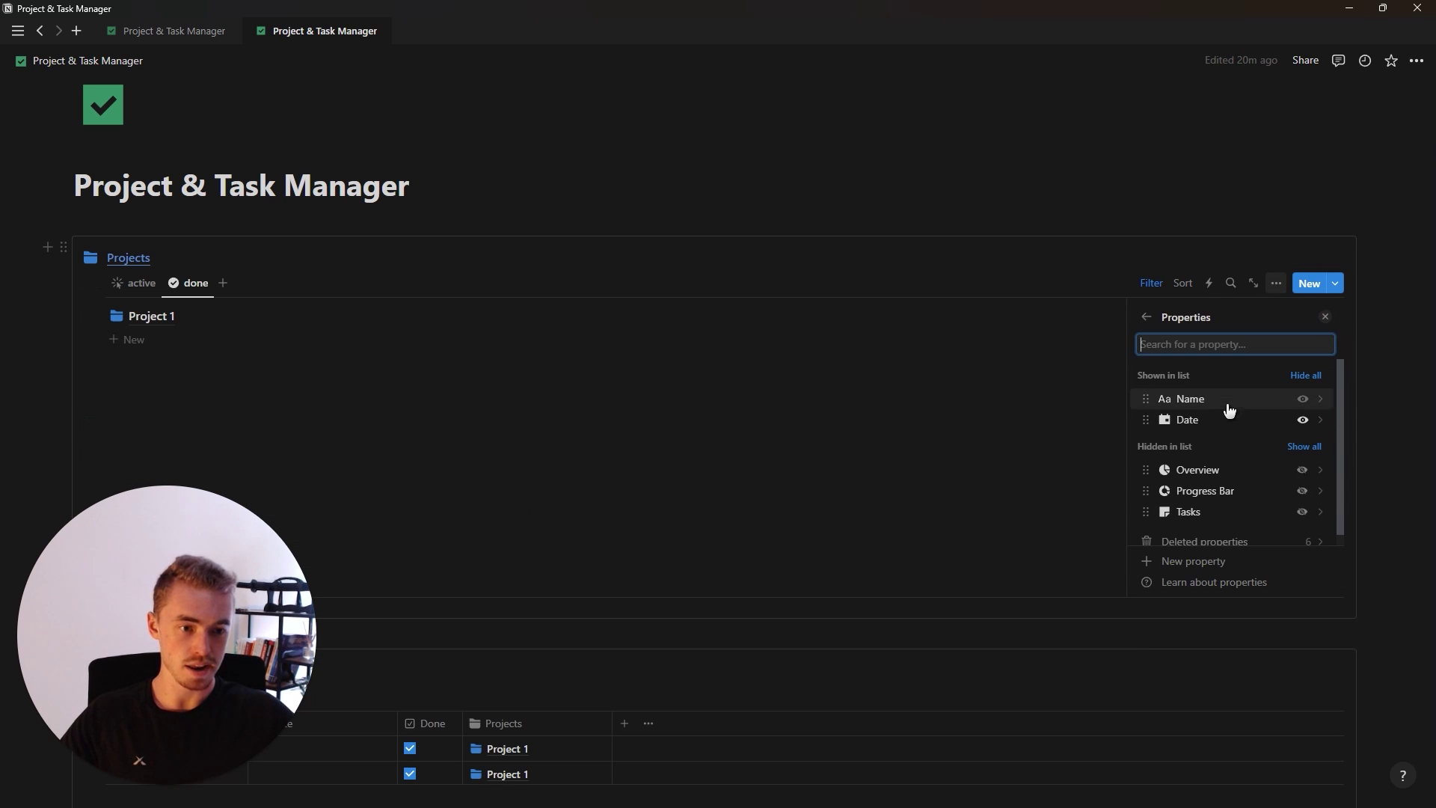
{"action": "left_click", "coordinate": [1305, 420]}
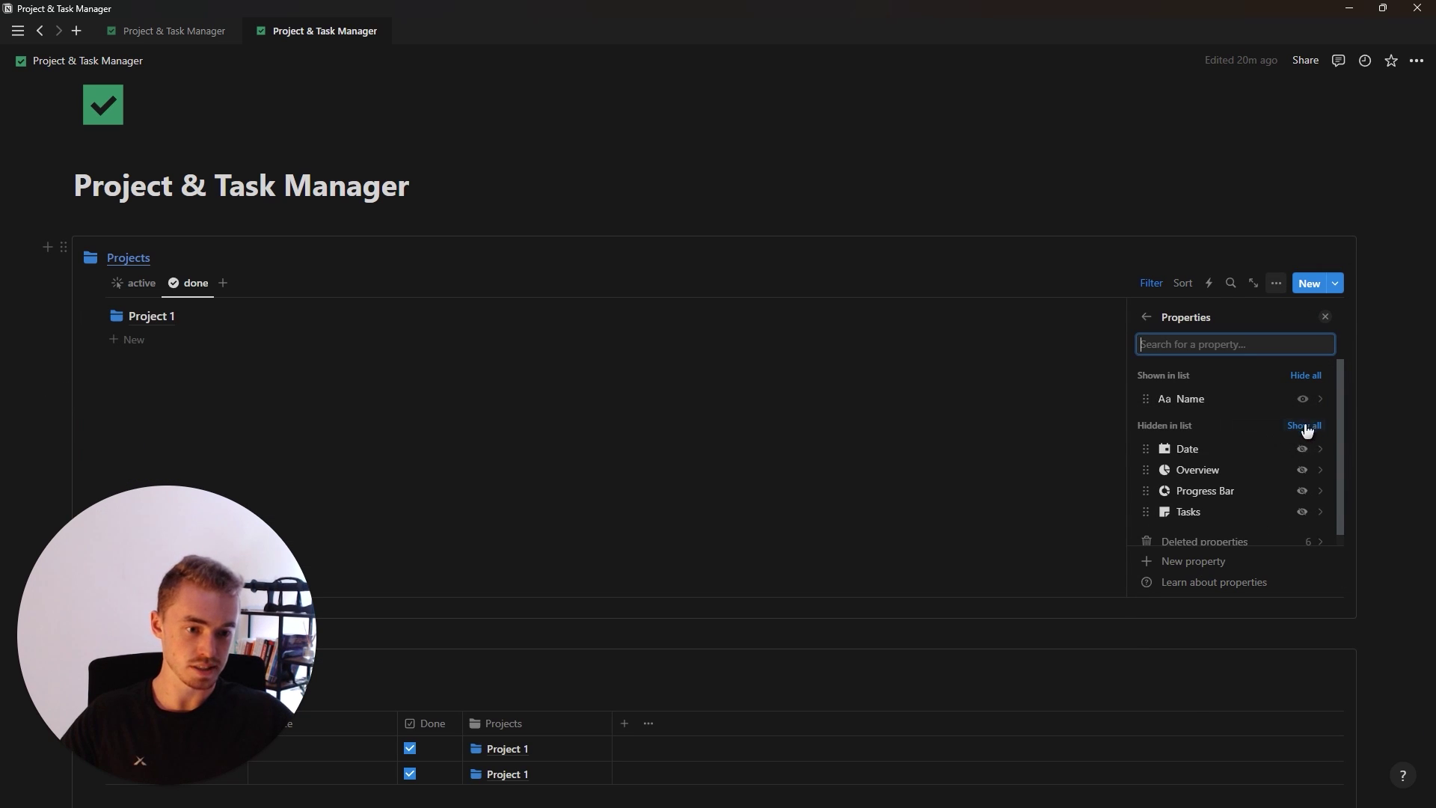
{"action": "left_click", "coordinate": [1302, 512]}
{"action": "left_click", "coordinate": [1326, 316]}
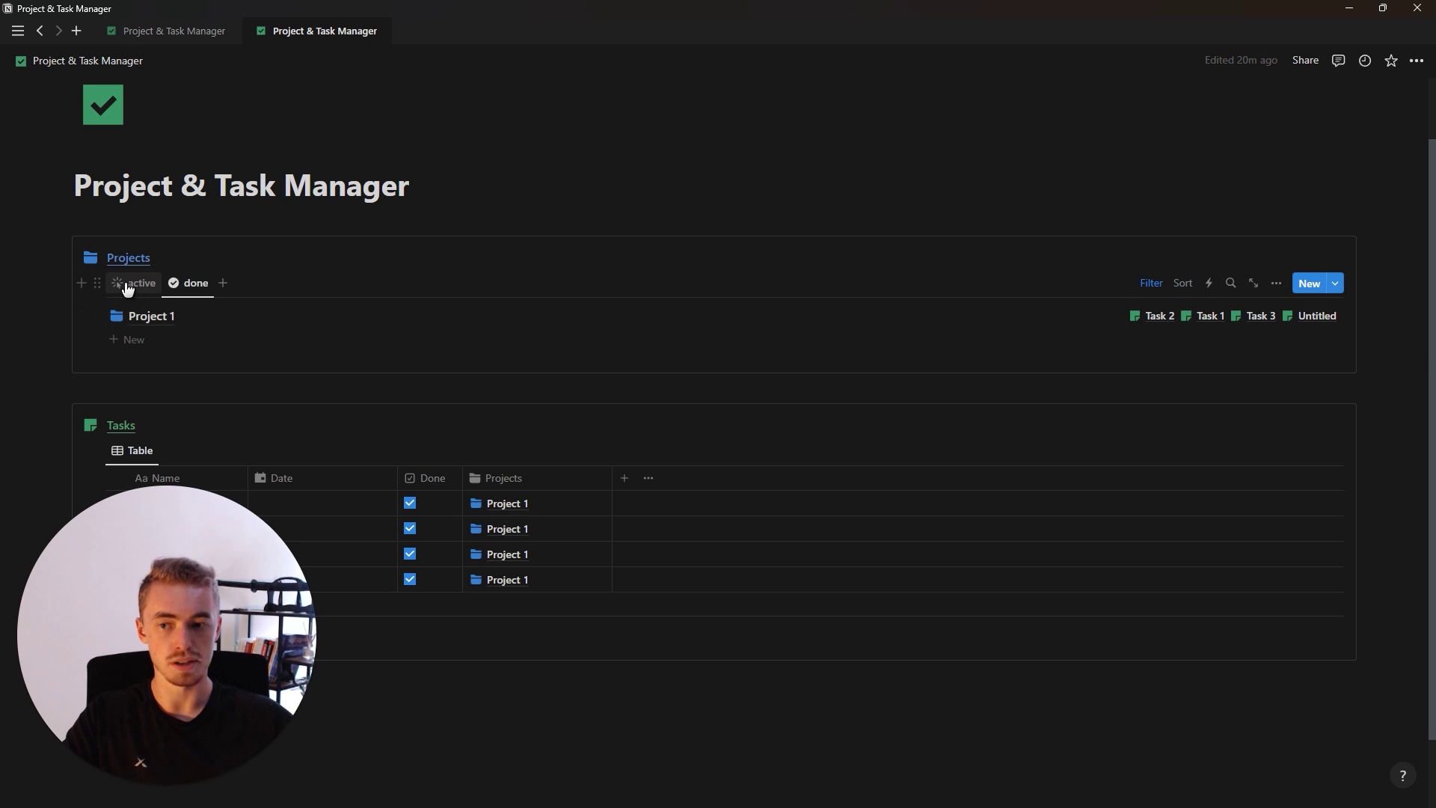
Unmark the untitled task as done and switch the Projects database to the active view
{"action": "left_click", "coordinate": [409, 579]}
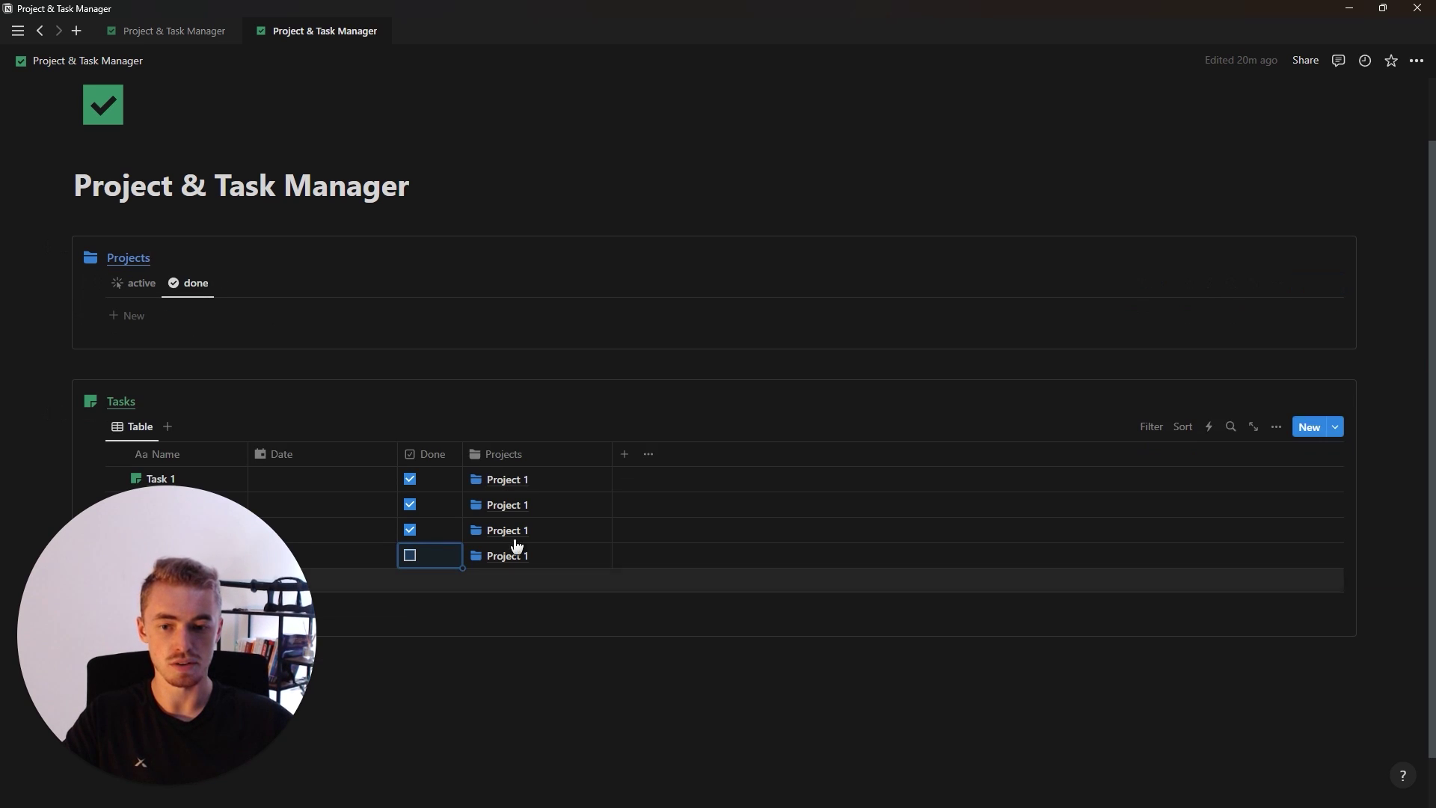
{"action": "left_click", "coordinate": [143, 283]}
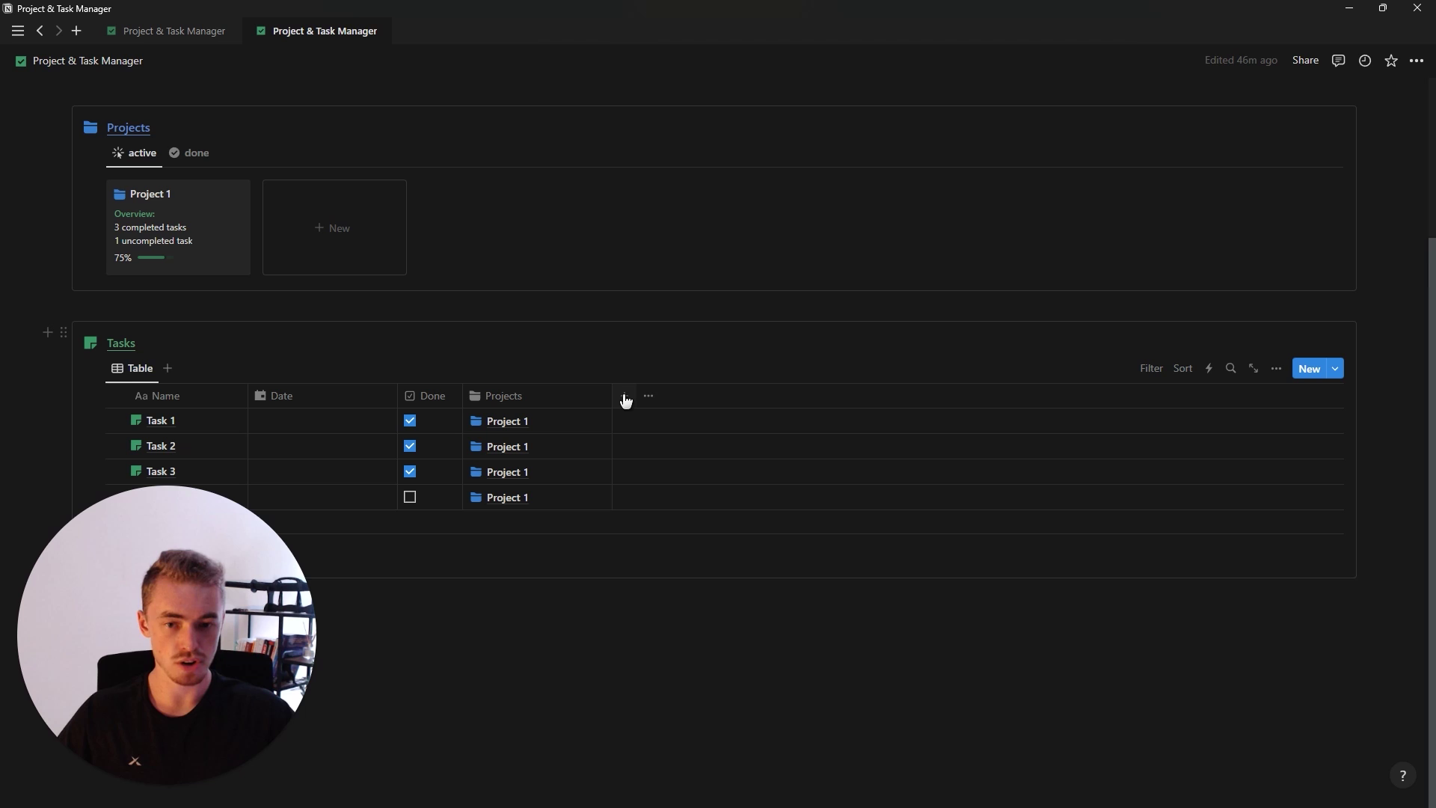
Add two date properties named "Start Date" and "End Date" to the Tasks table
{"action": "left_click", "coordinate": [625, 397]}
{"action": "type", "text": "date"}
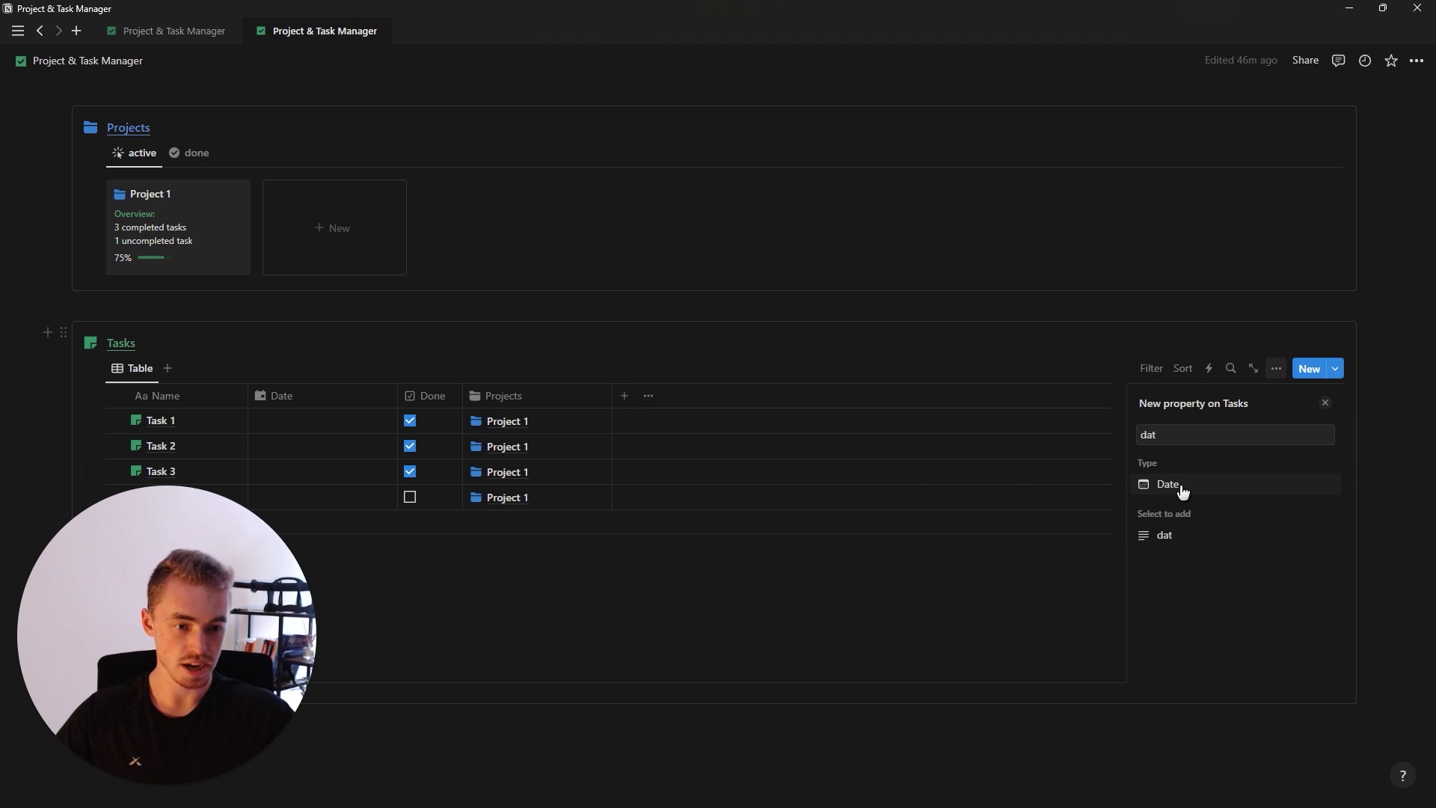
{"action": "left_click", "coordinate": [1180, 488]}
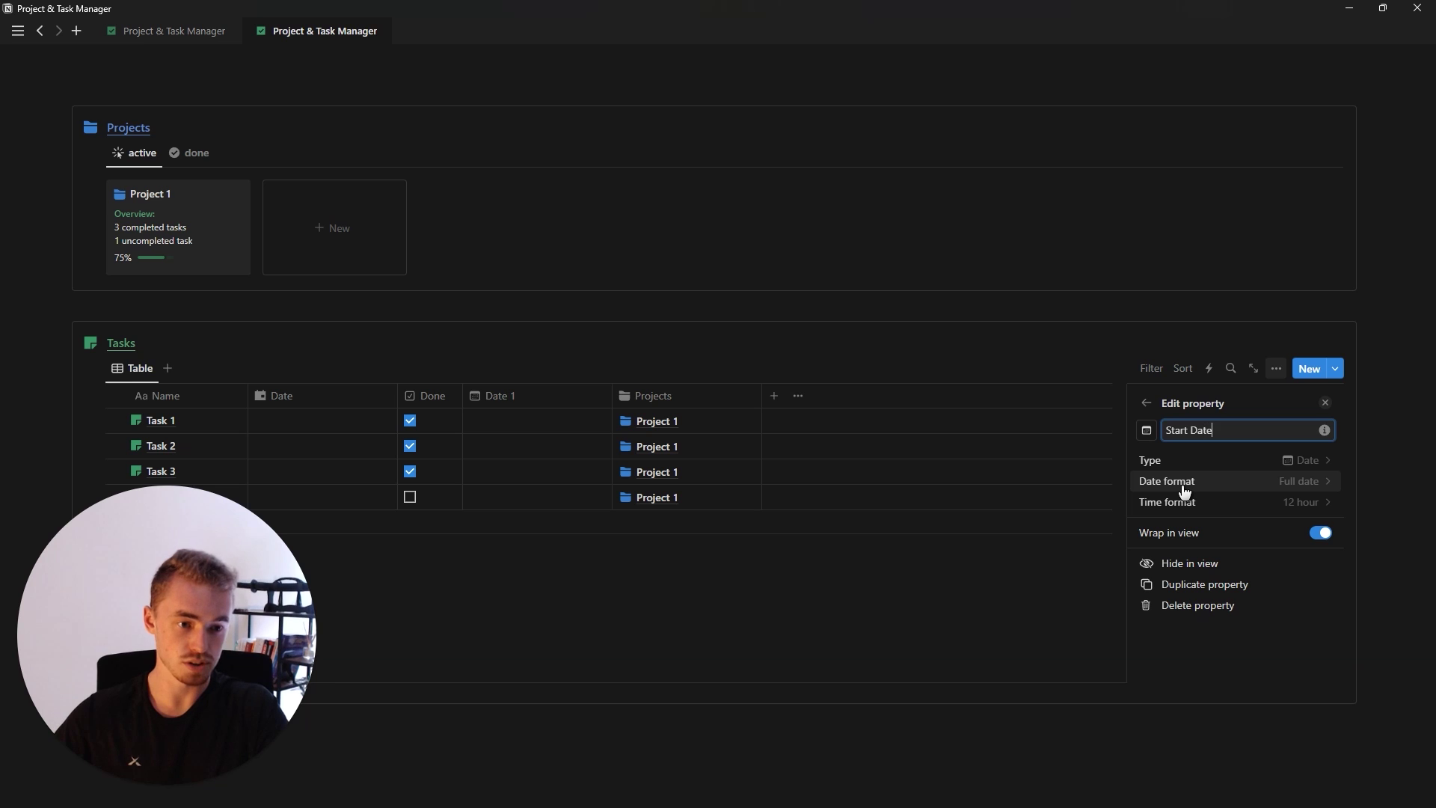
{"action": "type", "text": "Start Date"}
{"action": "left_click", "coordinate": [1215, 584]}
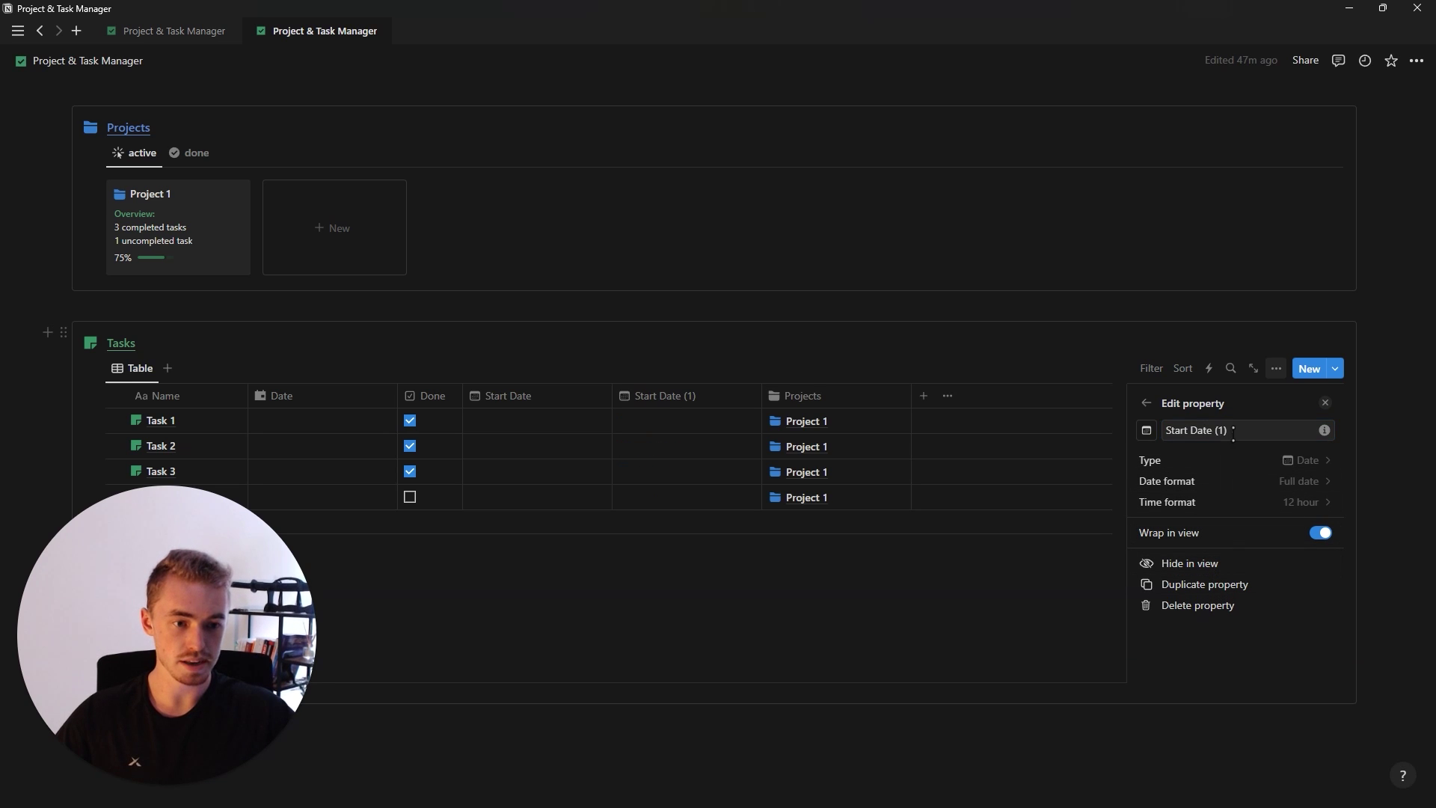
{"action": "type", "text": "End Date"}
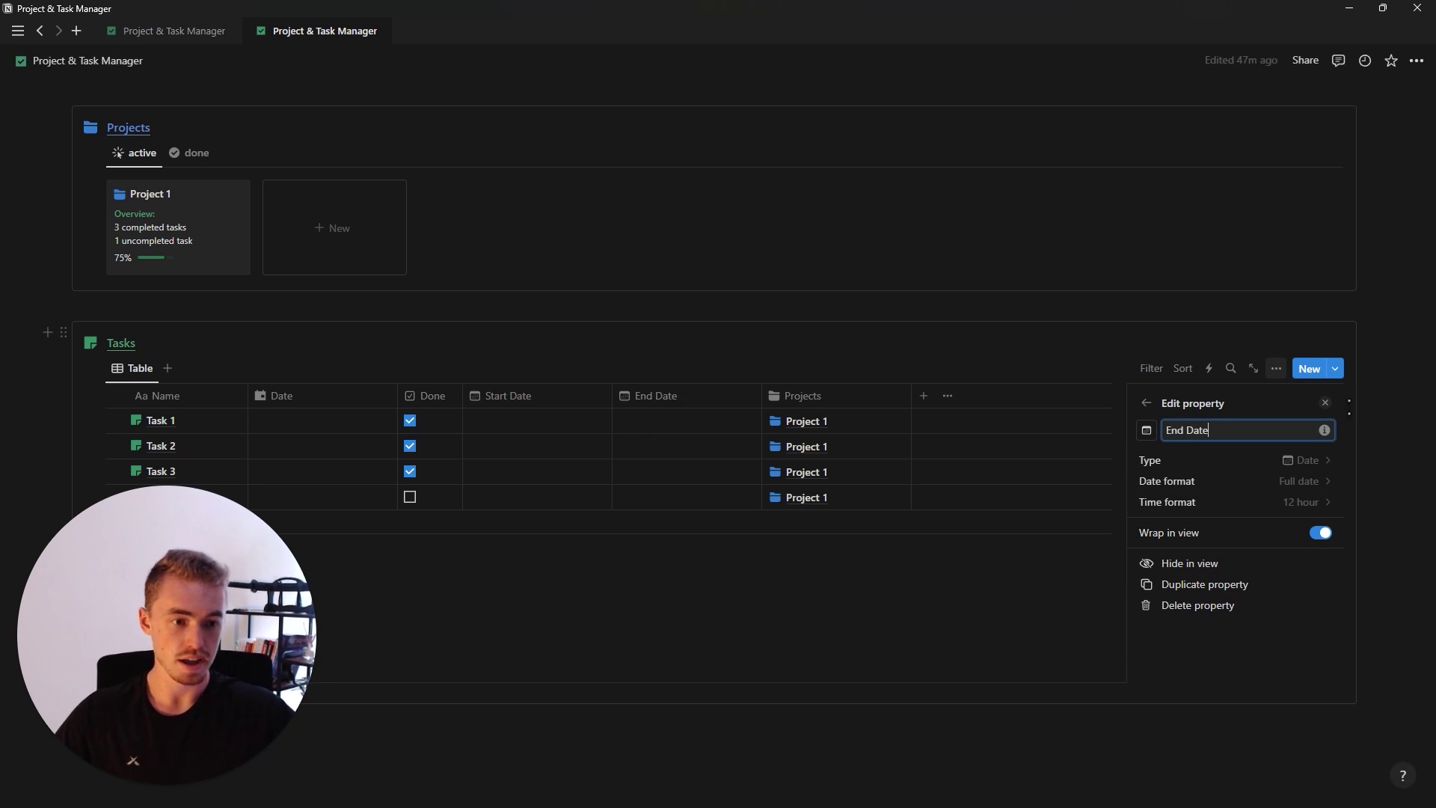
{"action": "left_click", "coordinate": [1325, 402]}
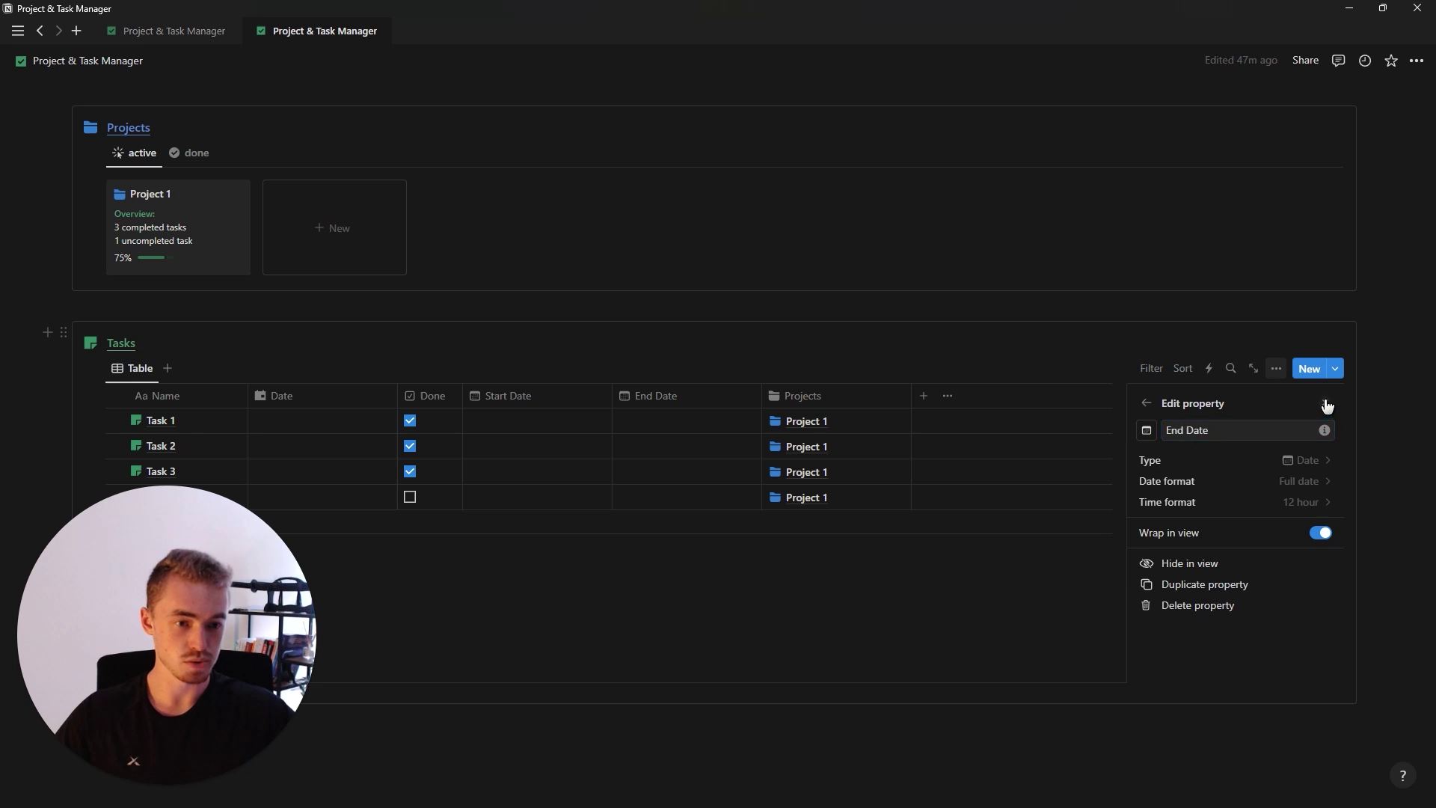
Add a Button property named "Start Log" to the Tasks table
{"action": "left_click", "coordinate": [924, 395]}
{"action": "type", "text": "buy"}
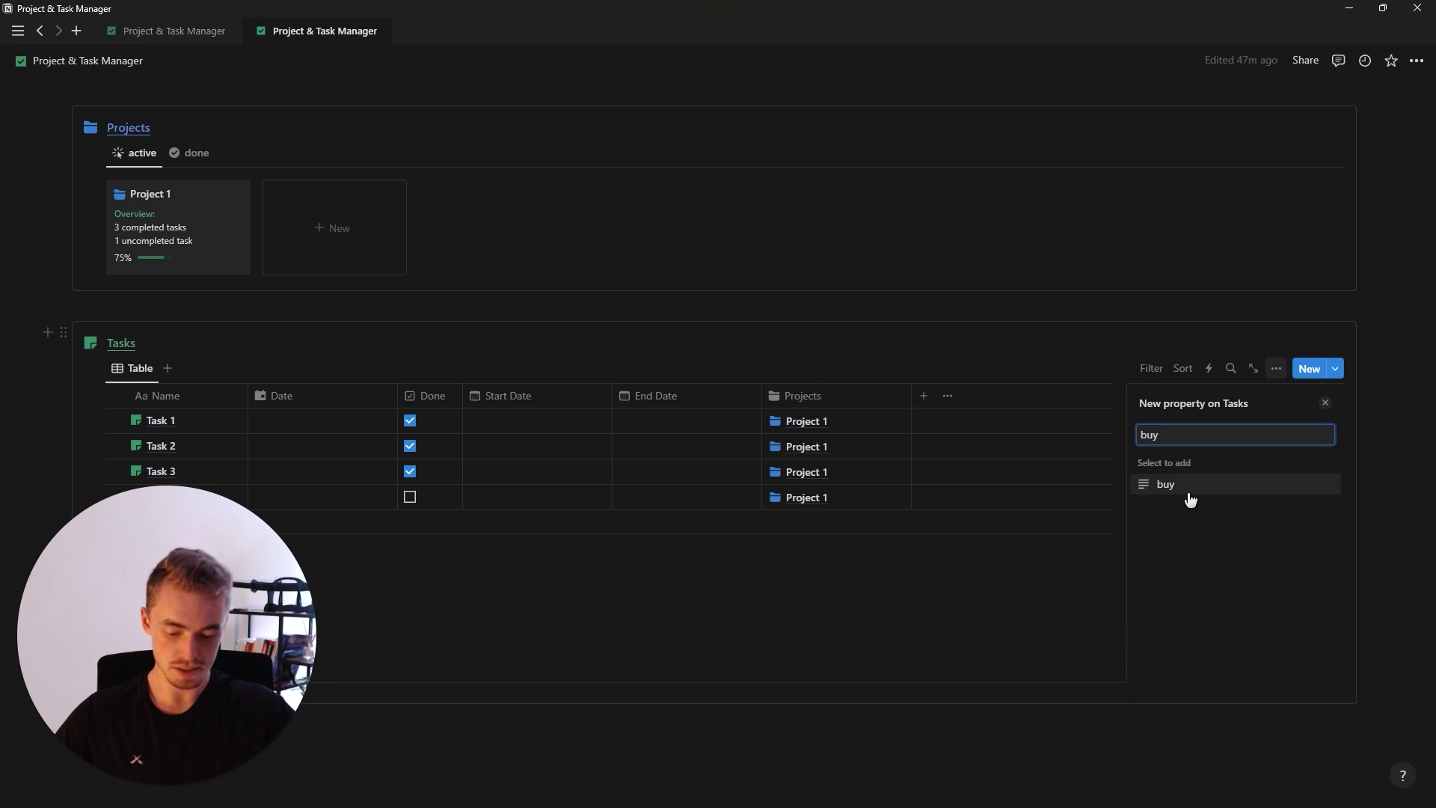
{"action": "key", "text": "BackSpace"}
{"action": "type", "text": "t"}
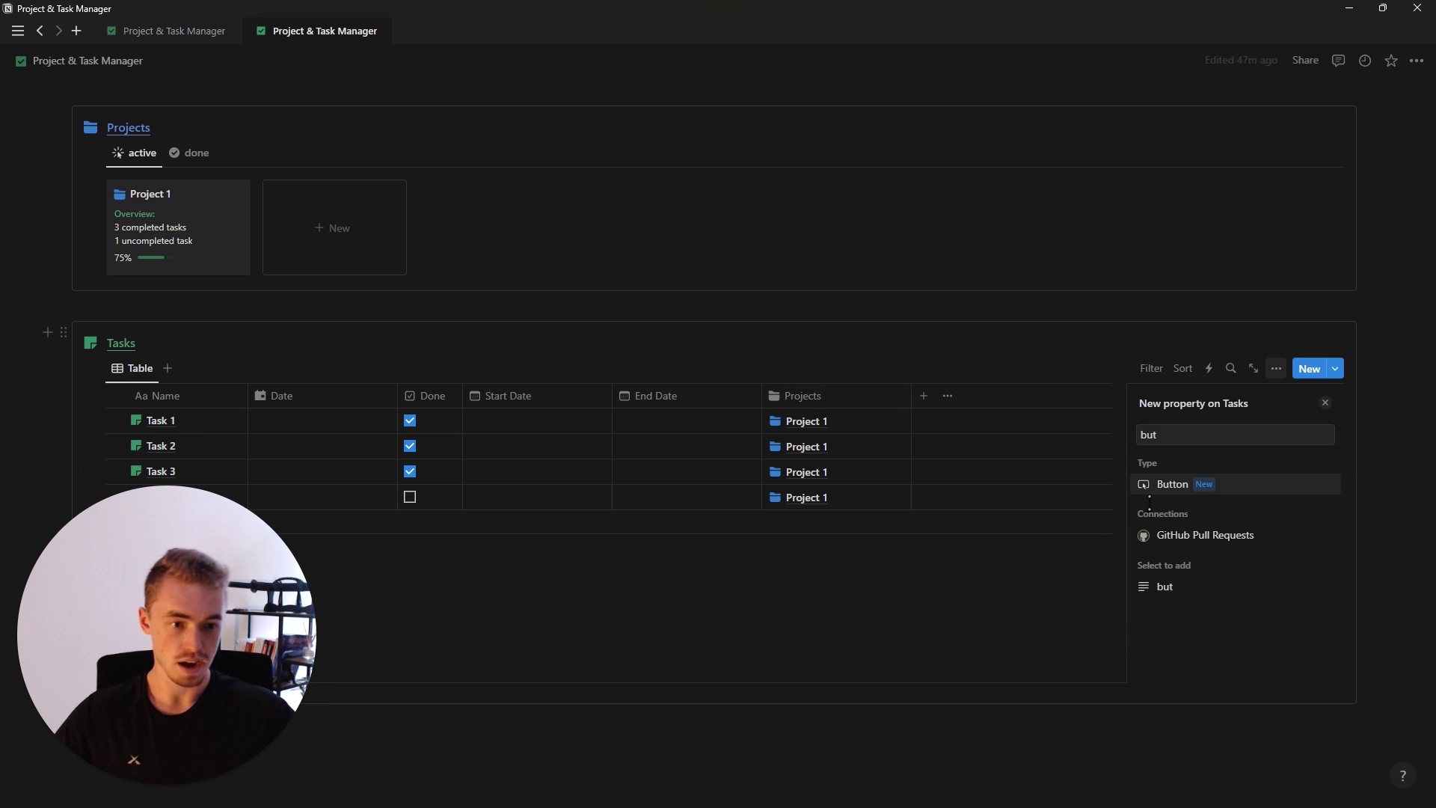
{"action": "left_click", "coordinate": [1166, 483]}
{"action": "key", "text": "BackSpace"}
{"action": "key", "text": "BackSpace"}
{"action": "key", "text": "BackSpace"}
{"action": "key", "text": "BackSpace"}
{"action": "key", "text": "BackSpace"}
{"action": "key", "text": "BackSpace"}
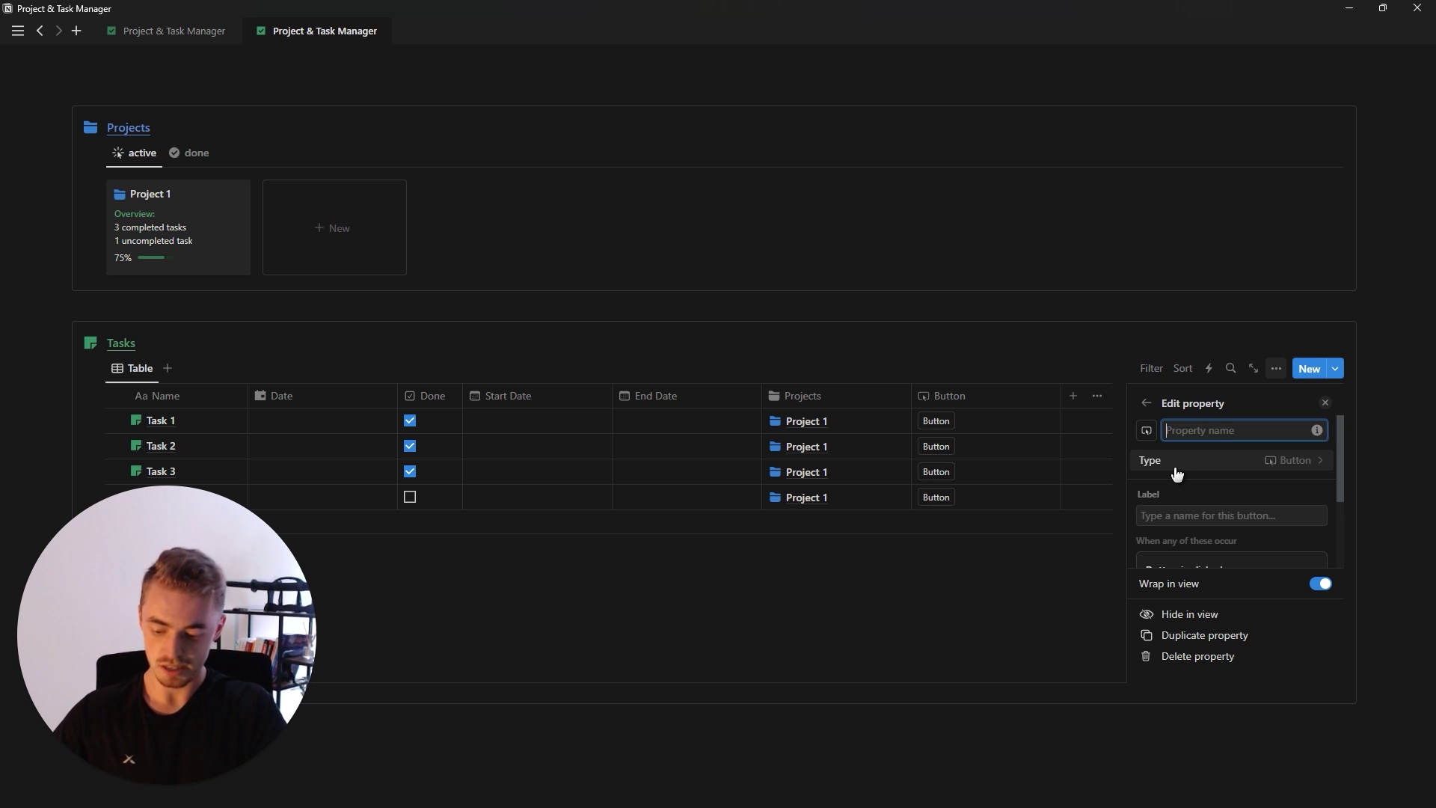
{"action": "type", "text": "Start Log"}
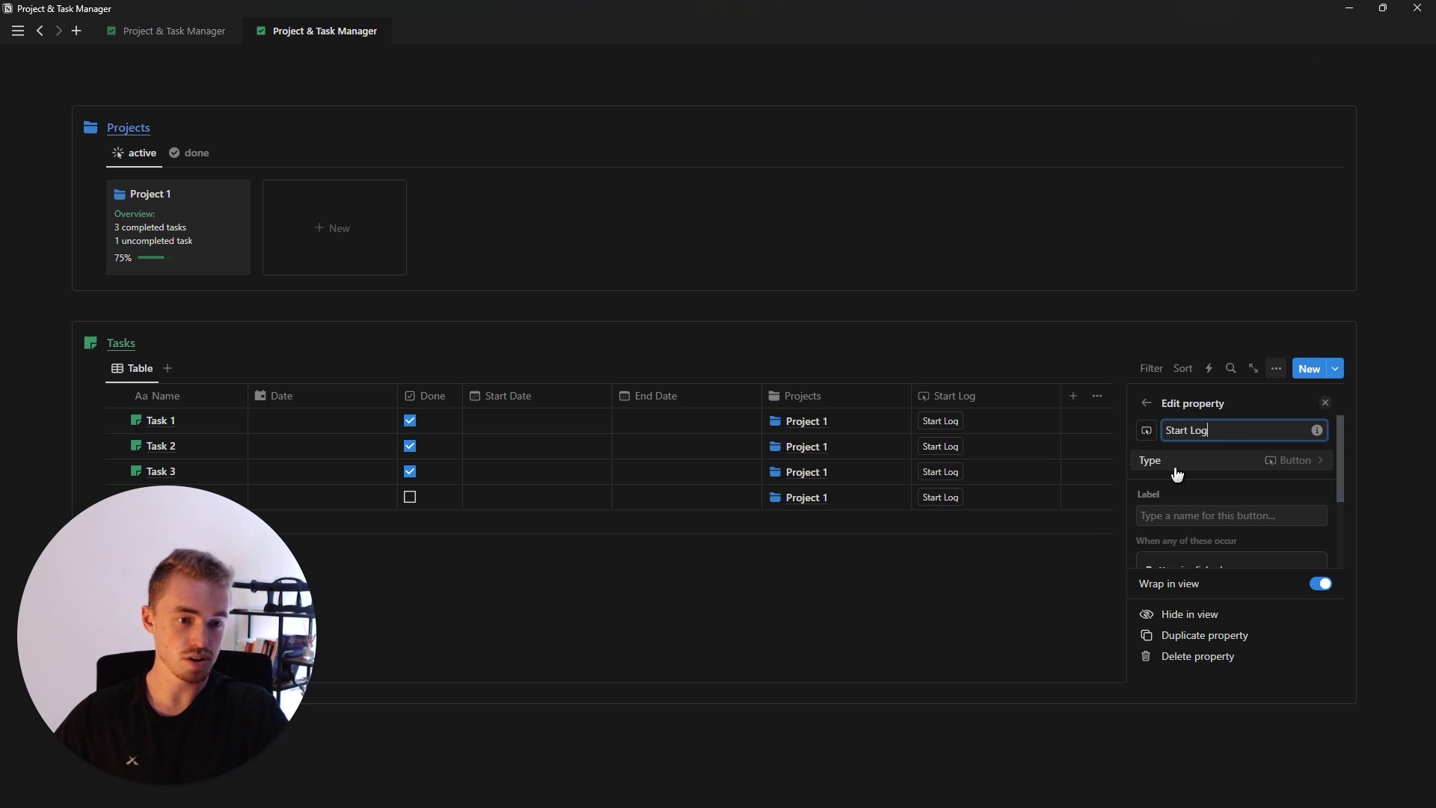
Give the Start Log button an action that sets this page's Start Date to Now
{"action": "scroll", "coordinate": [1178, 474], "scroll_direction": "down", "scroll_amount": 3}
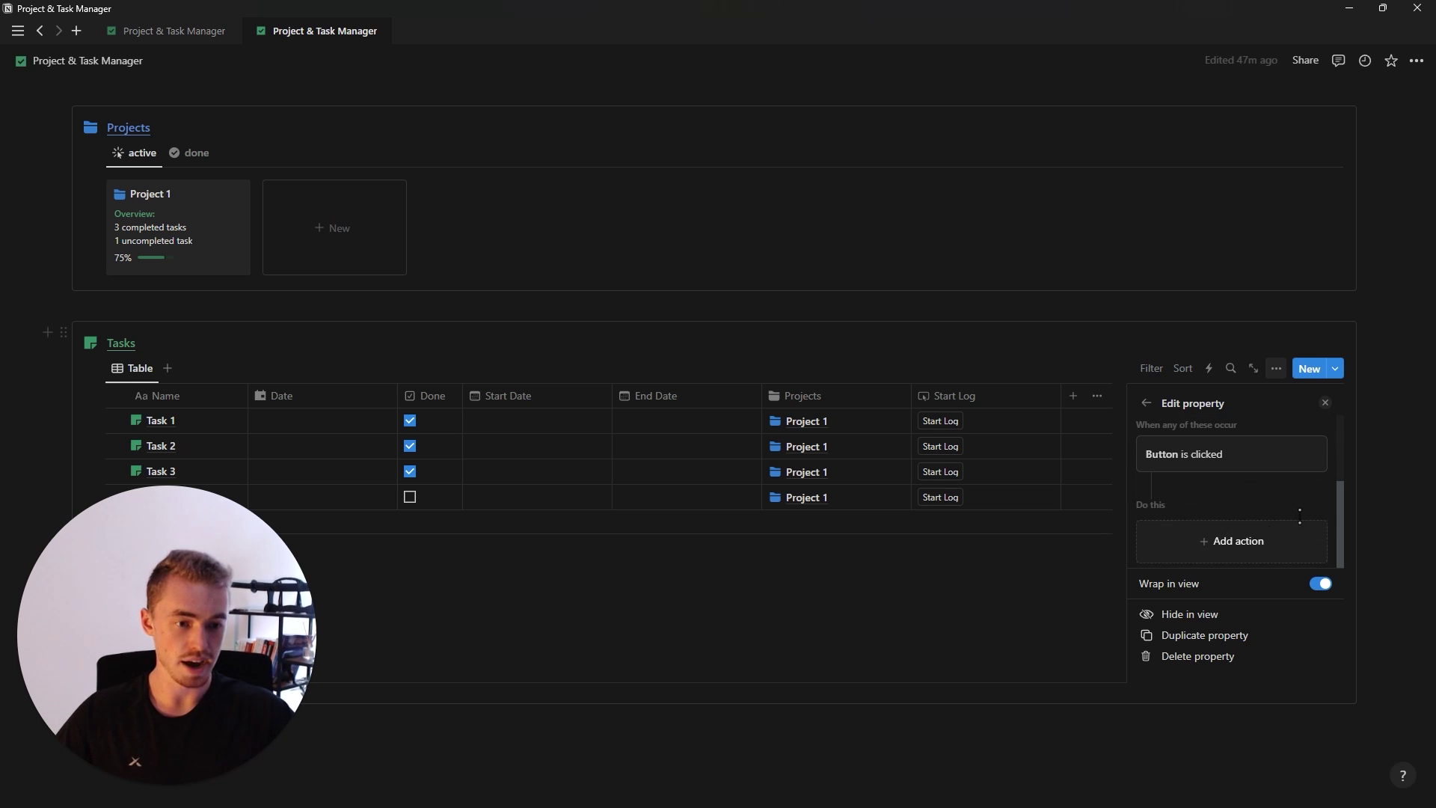
{"action": "left_click", "coordinate": [1231, 542]}
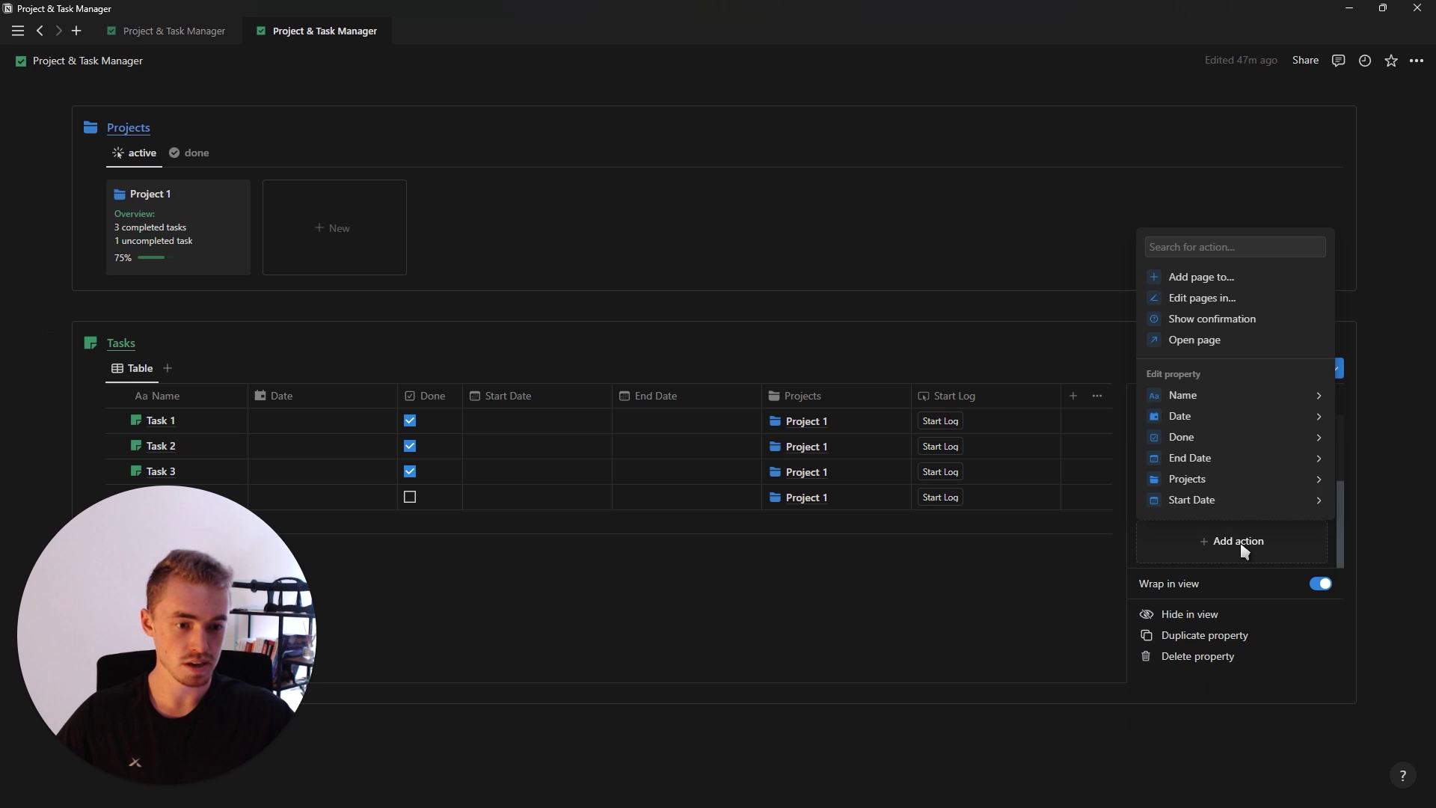
{"action": "left_click", "coordinate": [1219, 500]}
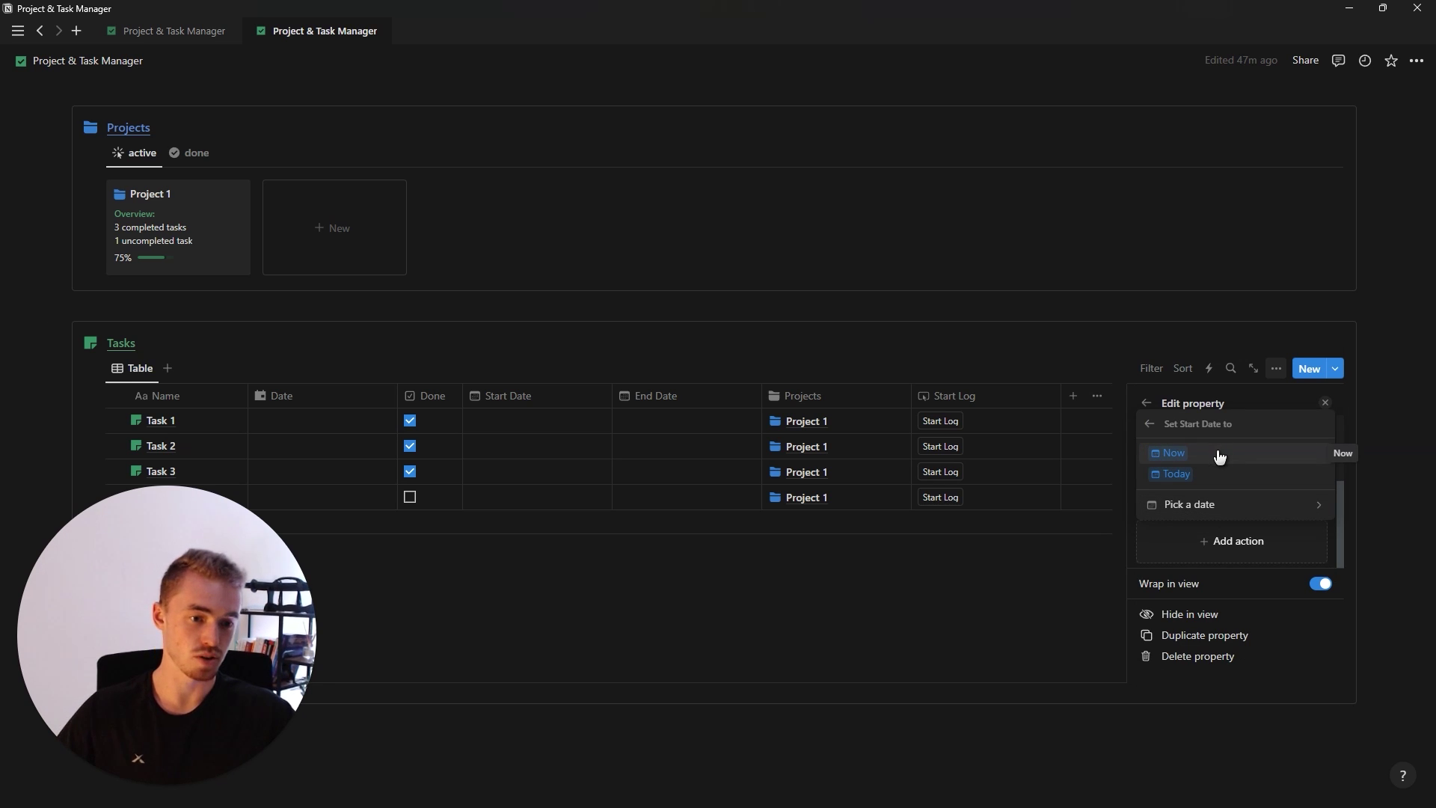
{"action": "left_click", "coordinate": [1220, 454]}
{"action": "scroll", "coordinate": [1250, 493], "scroll_direction": "down", "scroll_amount": 2}
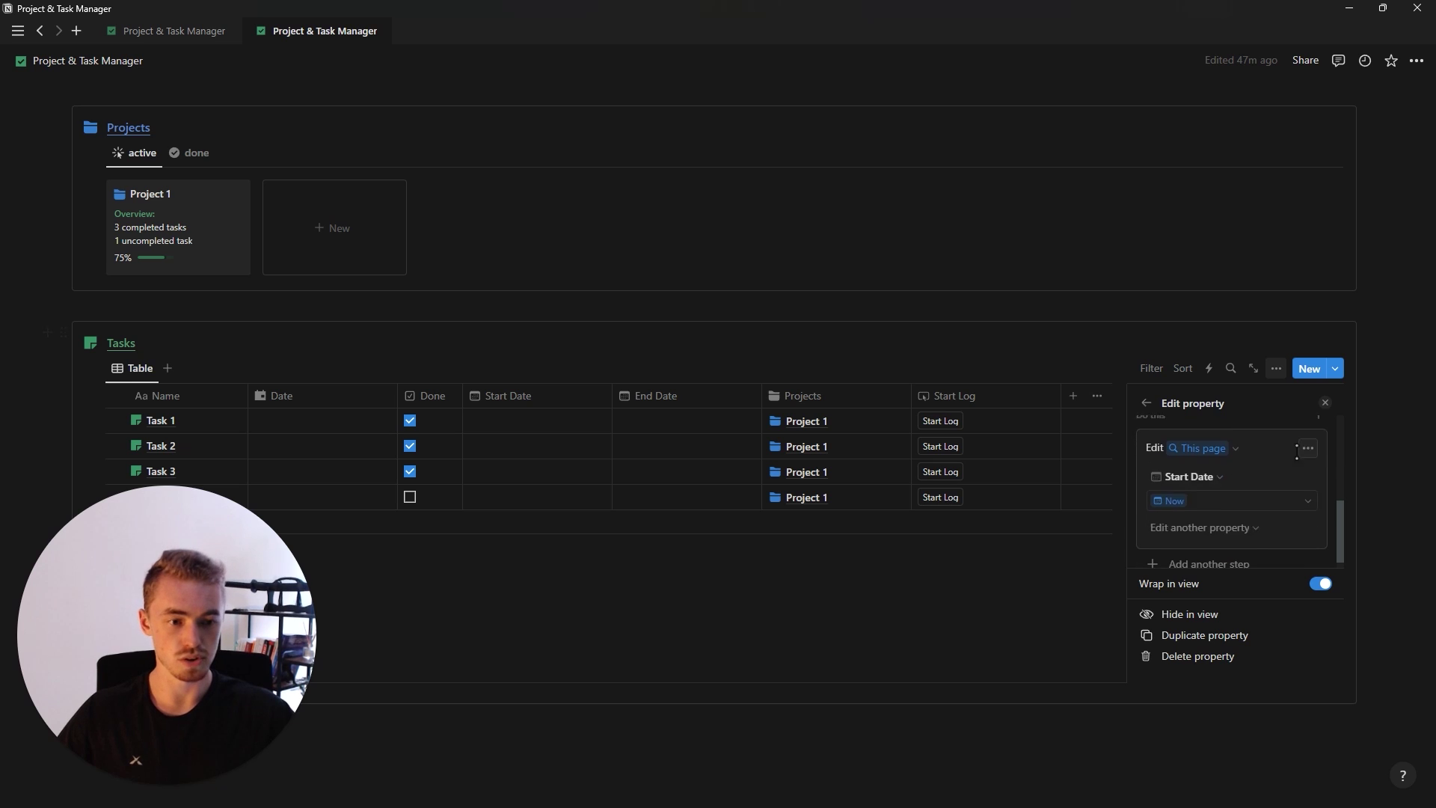
{"action": "left_click", "coordinate": [1325, 403]}
Move the Start Log column directly after Done, then duplicate it and name the copy "End Log"
{"action": "left_click_drag", "start_coordinate": [987, 396], "coordinate": [587, 406]}
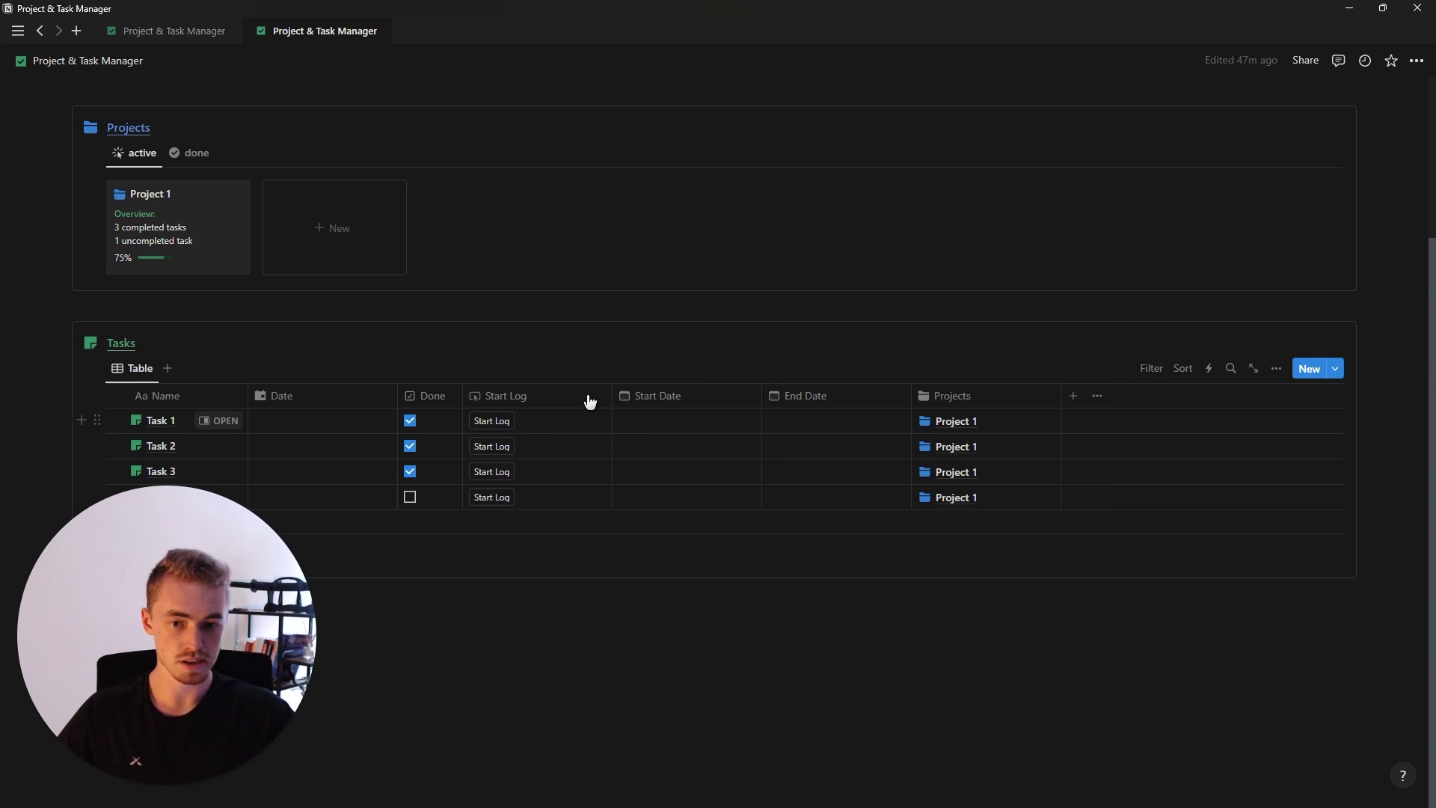
{"action": "left_click", "coordinate": [586, 404]}
{"action": "left_click", "coordinate": [561, 526]}
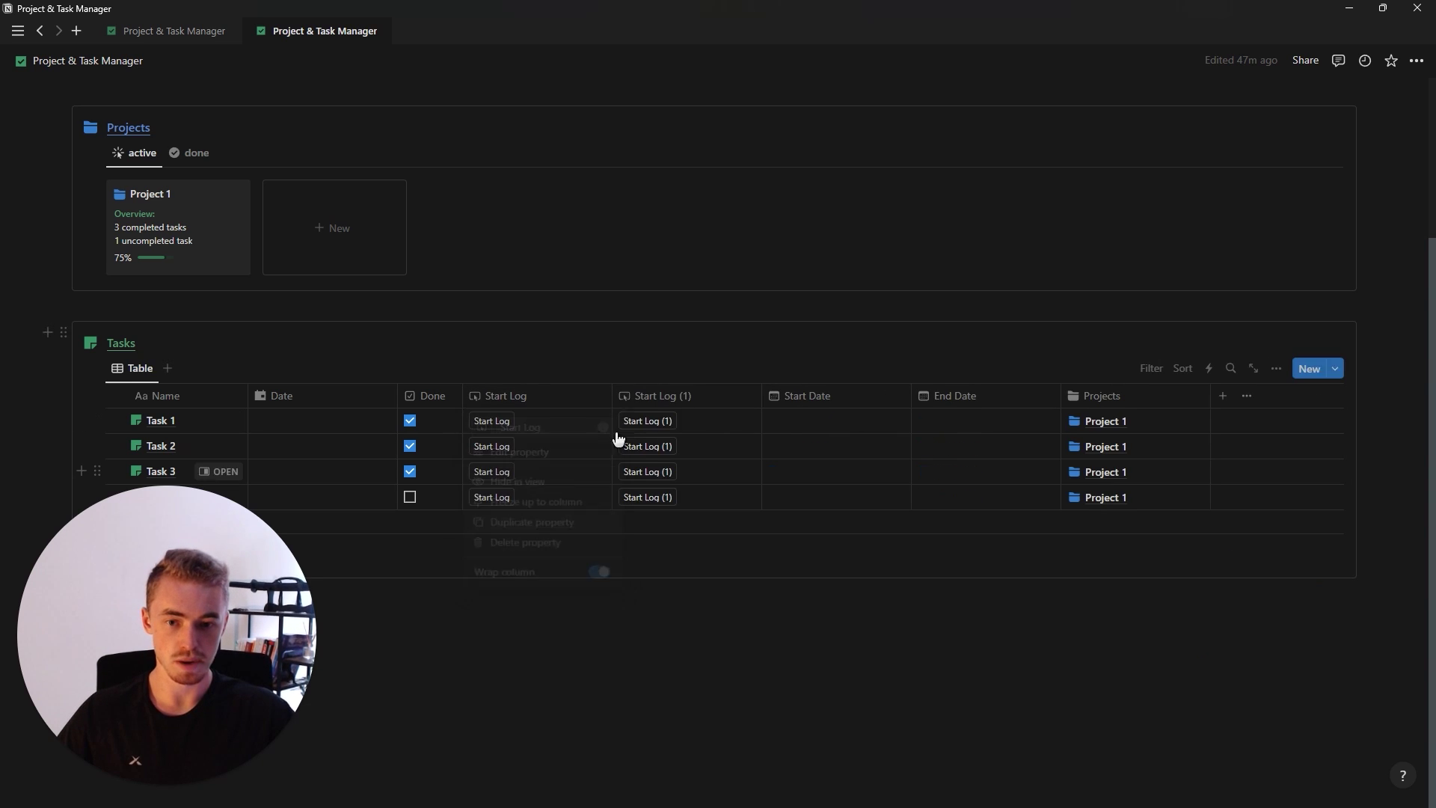
{"action": "left_click", "coordinate": [673, 396]}
{"action": "type", "text": "End Log"}
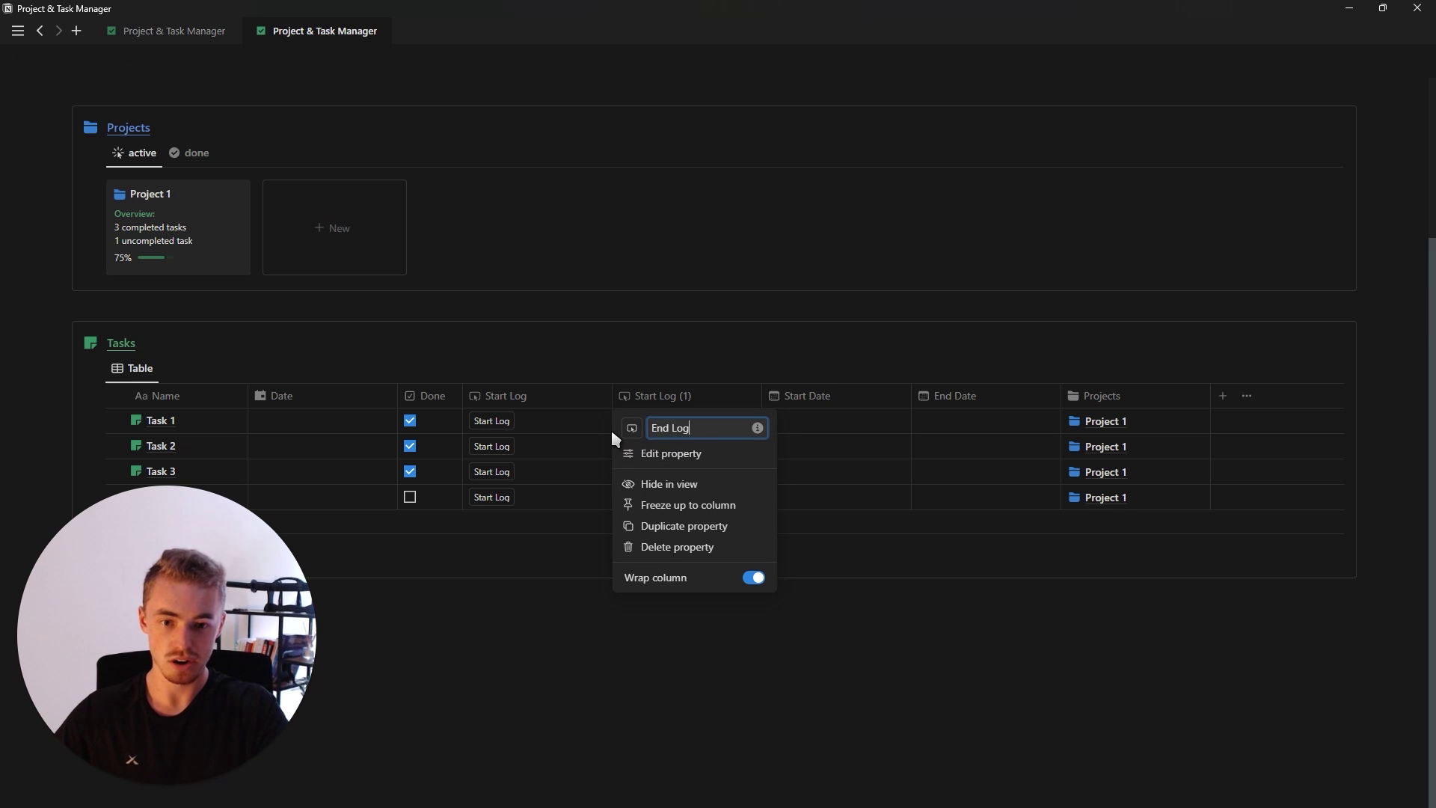
{"action": "key", "text": "Return"}
Change the End Log button's action so it sets this page's End Date to Now
{"action": "left_click", "coordinate": [651, 396]}
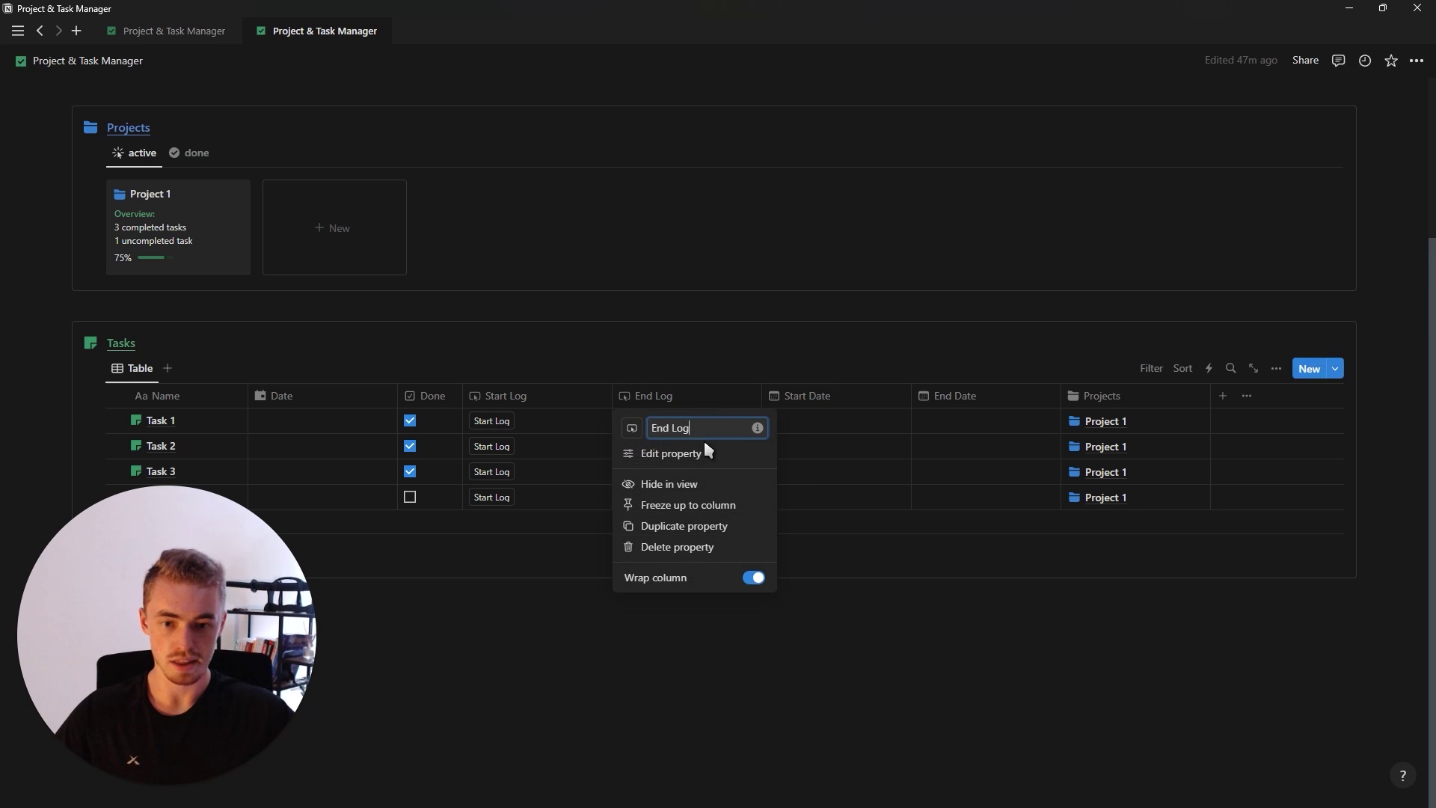
{"action": "left_click", "coordinate": [710, 452]}
{"action": "scroll", "coordinate": [1212, 516], "scroll_direction": "down", "scroll_amount": 5}
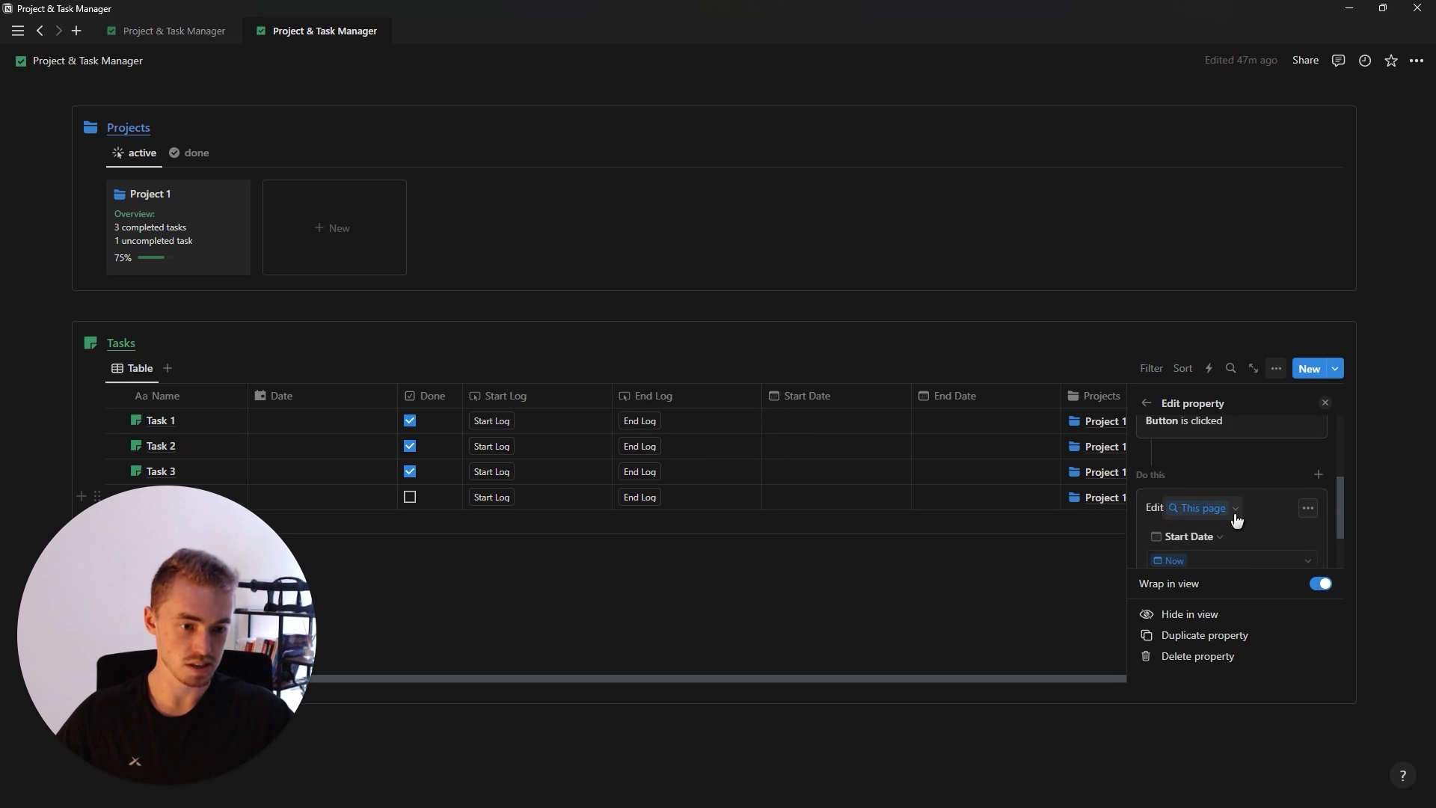
{"action": "left_click", "coordinate": [1193, 467]}
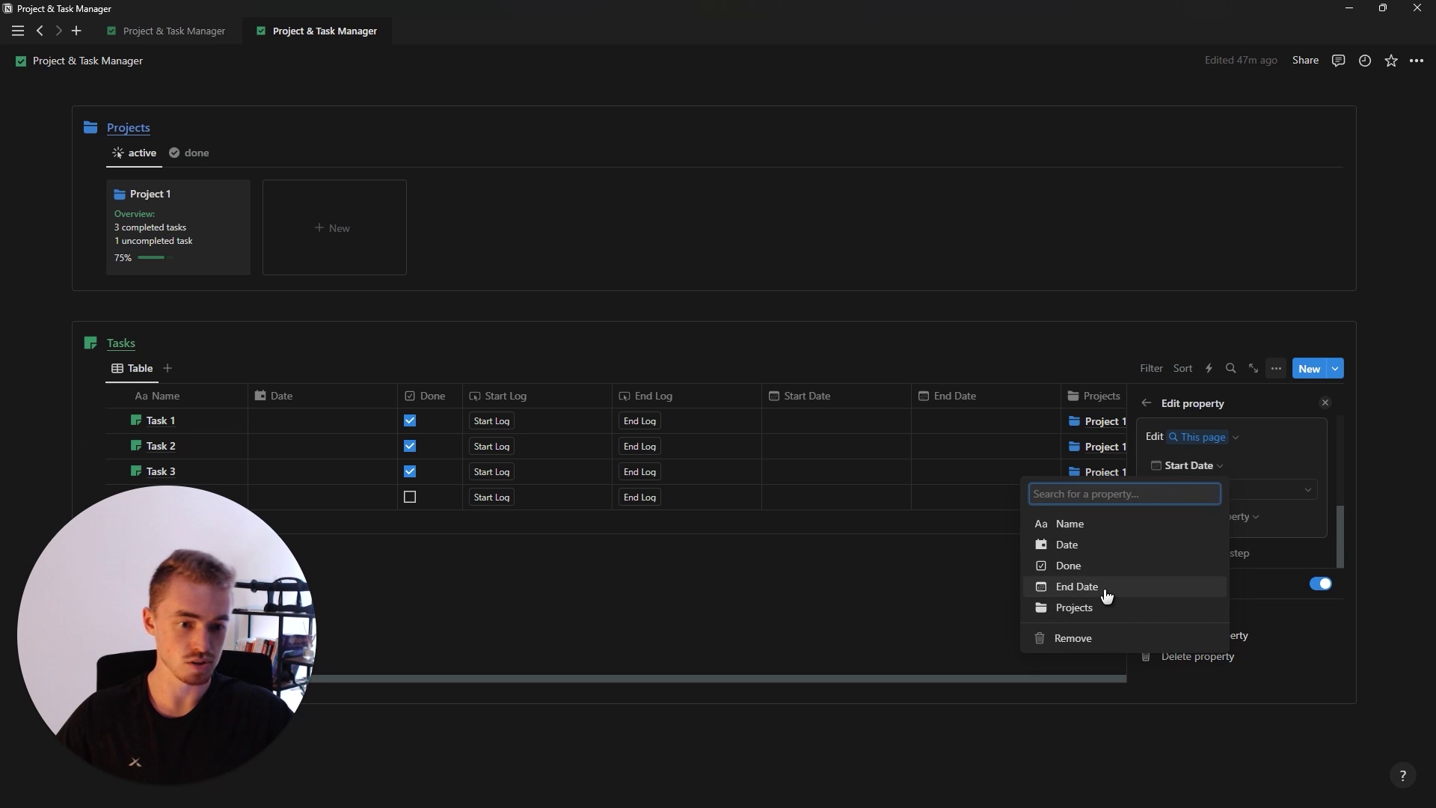
{"action": "left_click", "coordinate": [1106, 595]}
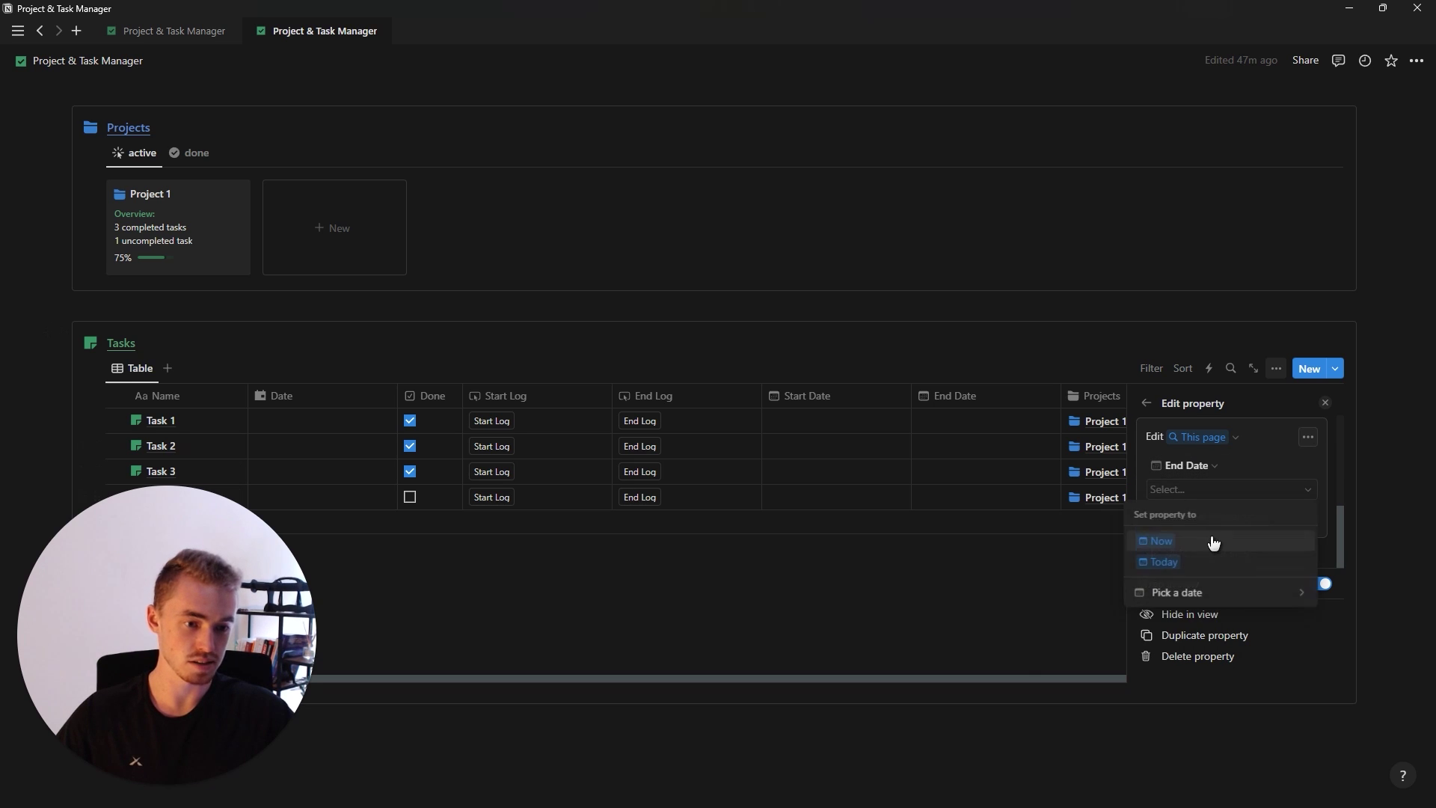
{"action": "left_click", "coordinate": [1261, 470]}
{"action": "left_click", "coordinate": [1326, 404]}
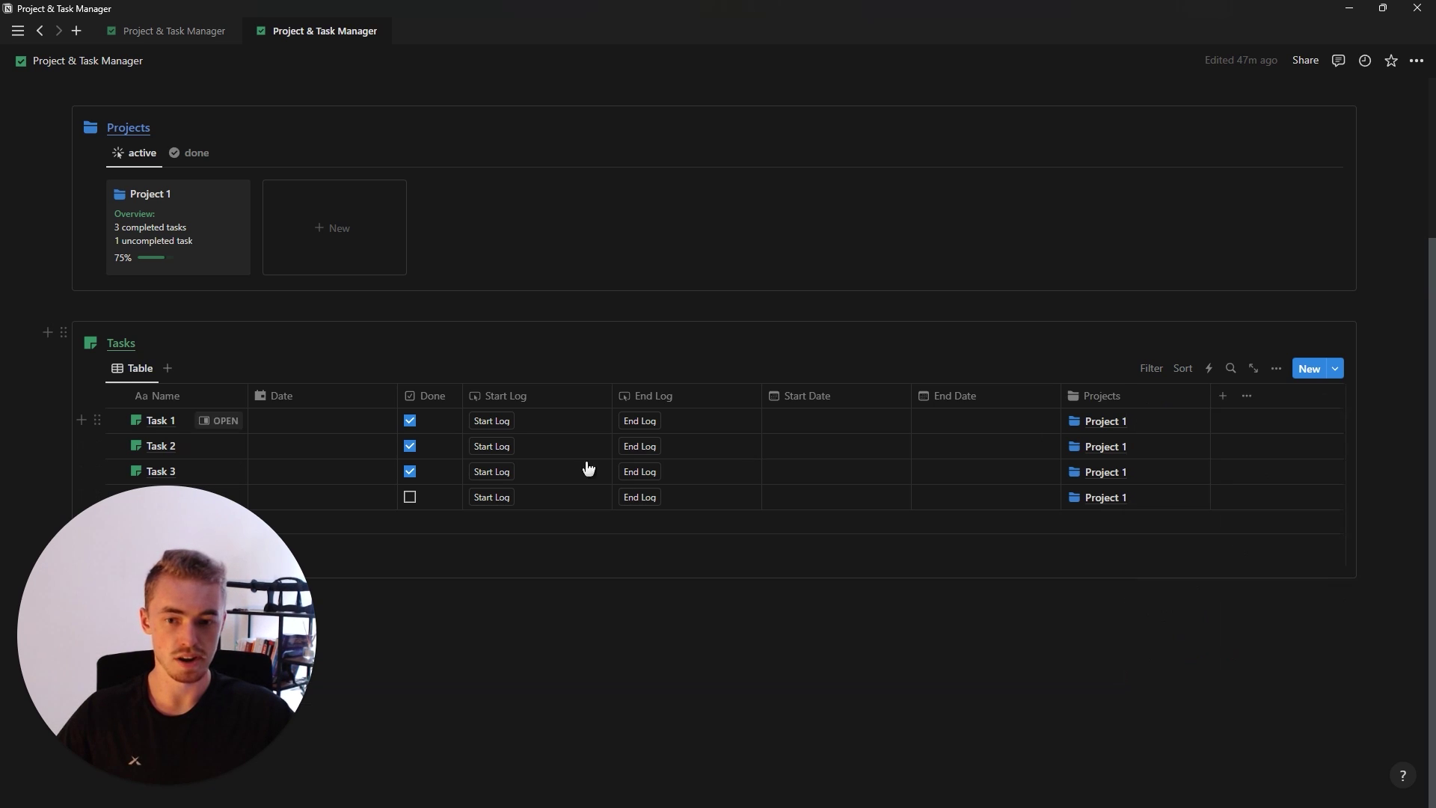
Run Start Log and End Log on Task 1, then move the Projects column directly after Done
{"action": "left_click", "coordinate": [491, 421]}
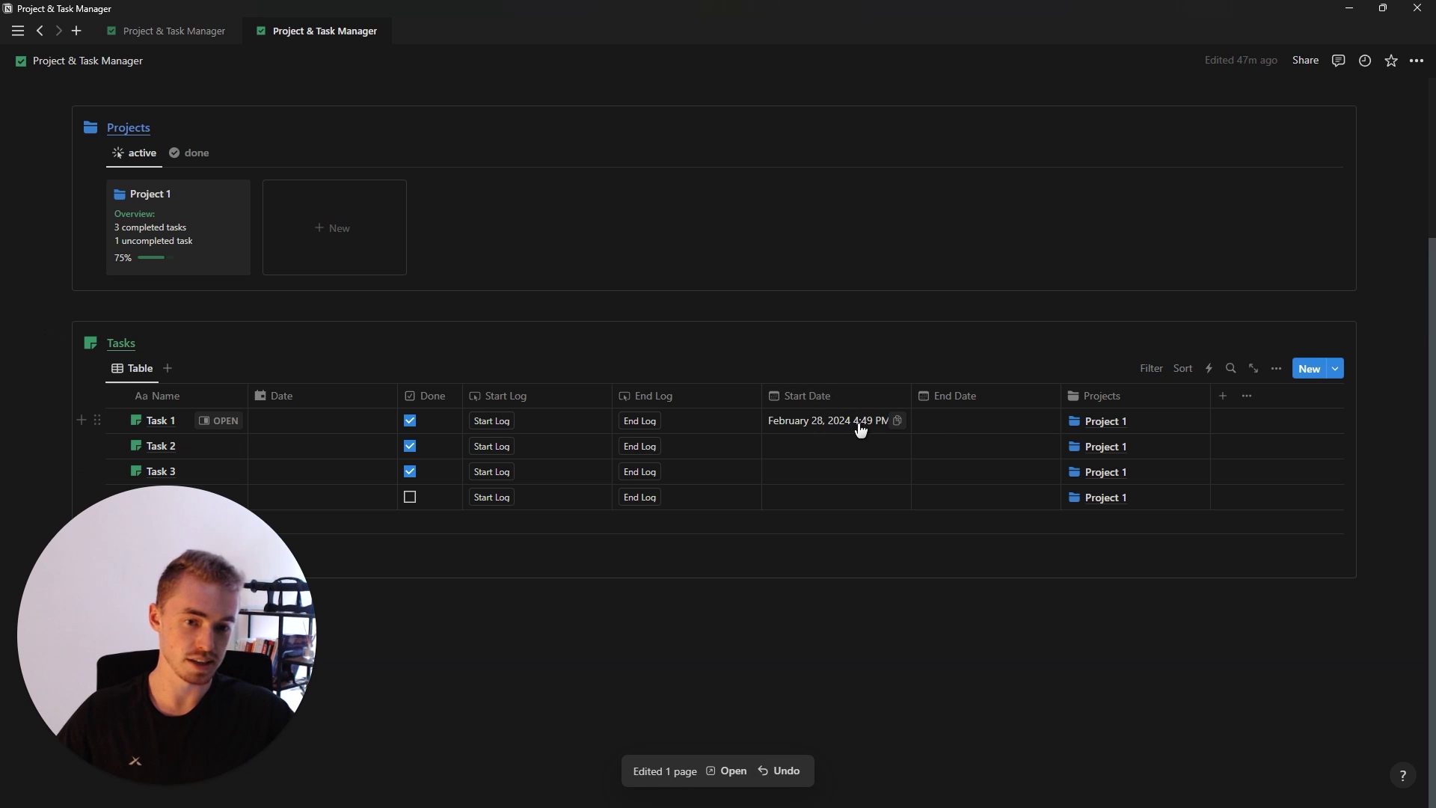
{"action": "left_click", "coordinate": [650, 423]}
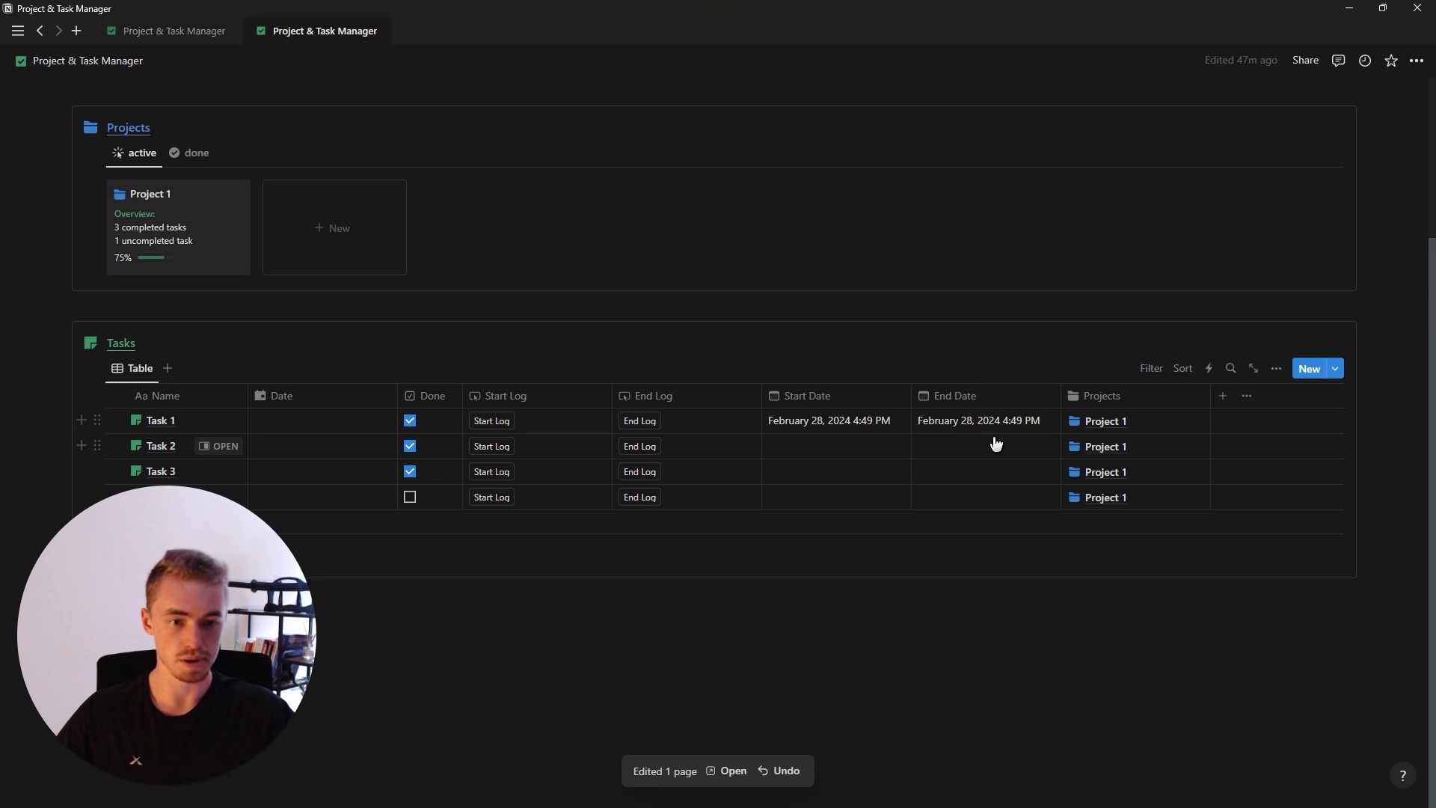
{"action": "left_click_drag", "start_coordinate": [1131, 404], "coordinate": [524, 400]}
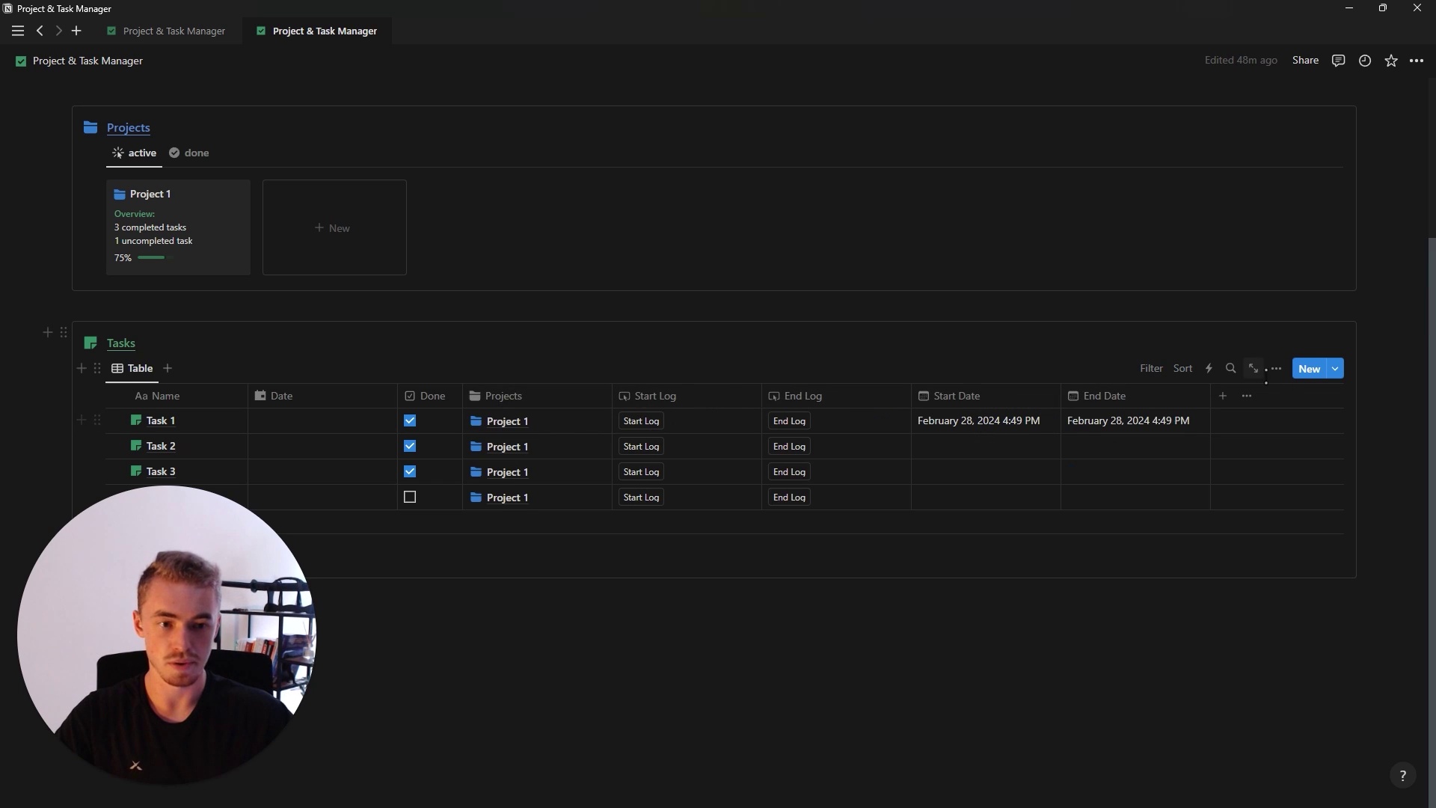
Add a Formula property named "Time Tracked" and paste in the formula that formats the minutes, hours or days between Start Date and End Date
{"action": "left_click", "coordinate": [1222, 396]}
{"action": "type", "text": "fo"}
{"action": "left_click", "coordinate": [1228, 486]}
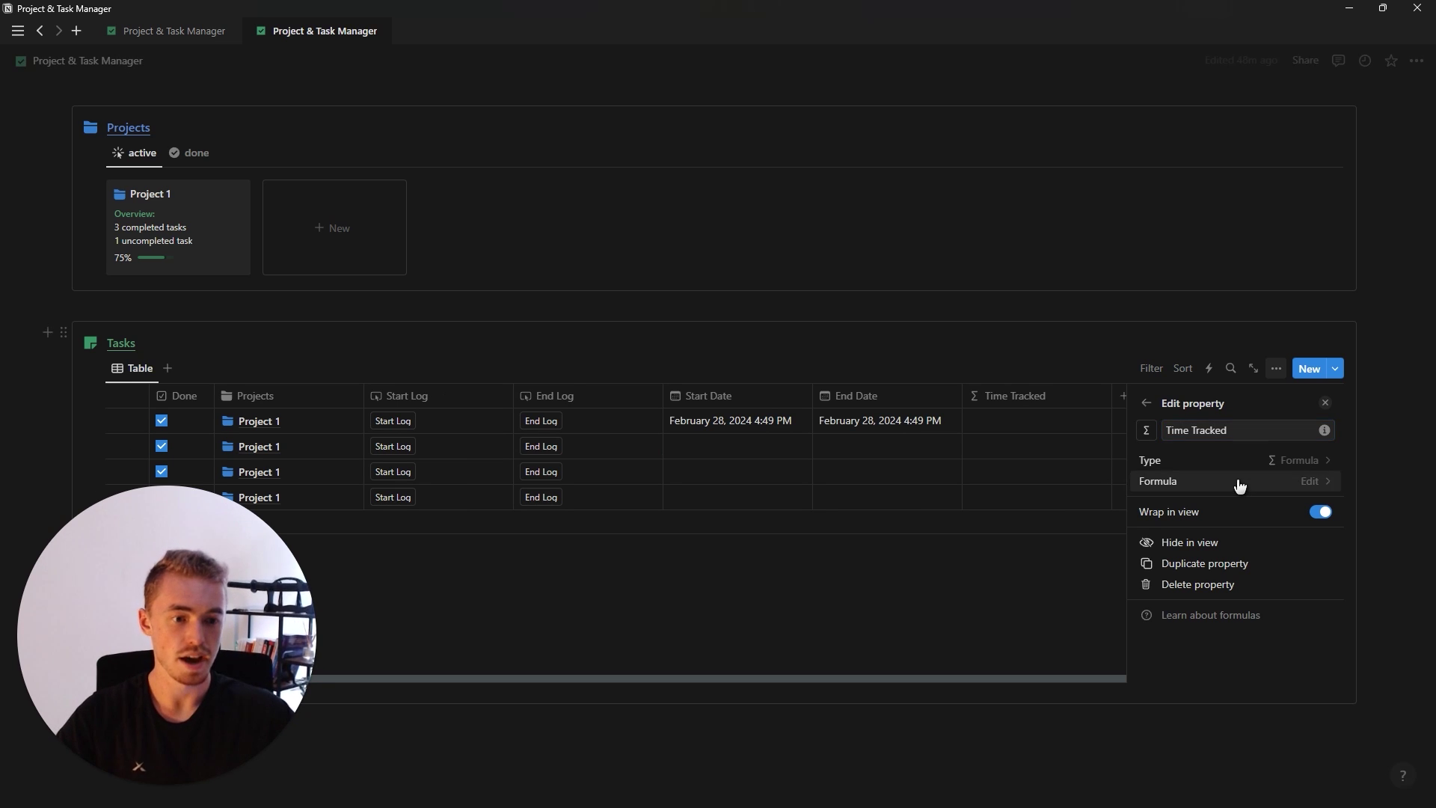
{"action": "left_click", "coordinate": [1235, 483]}
{"action": "key", "text": "ctrl+v"}
{"action": "scroll", "coordinate": [988, 518], "scroll_direction": "up", "scroll_amount": 10}
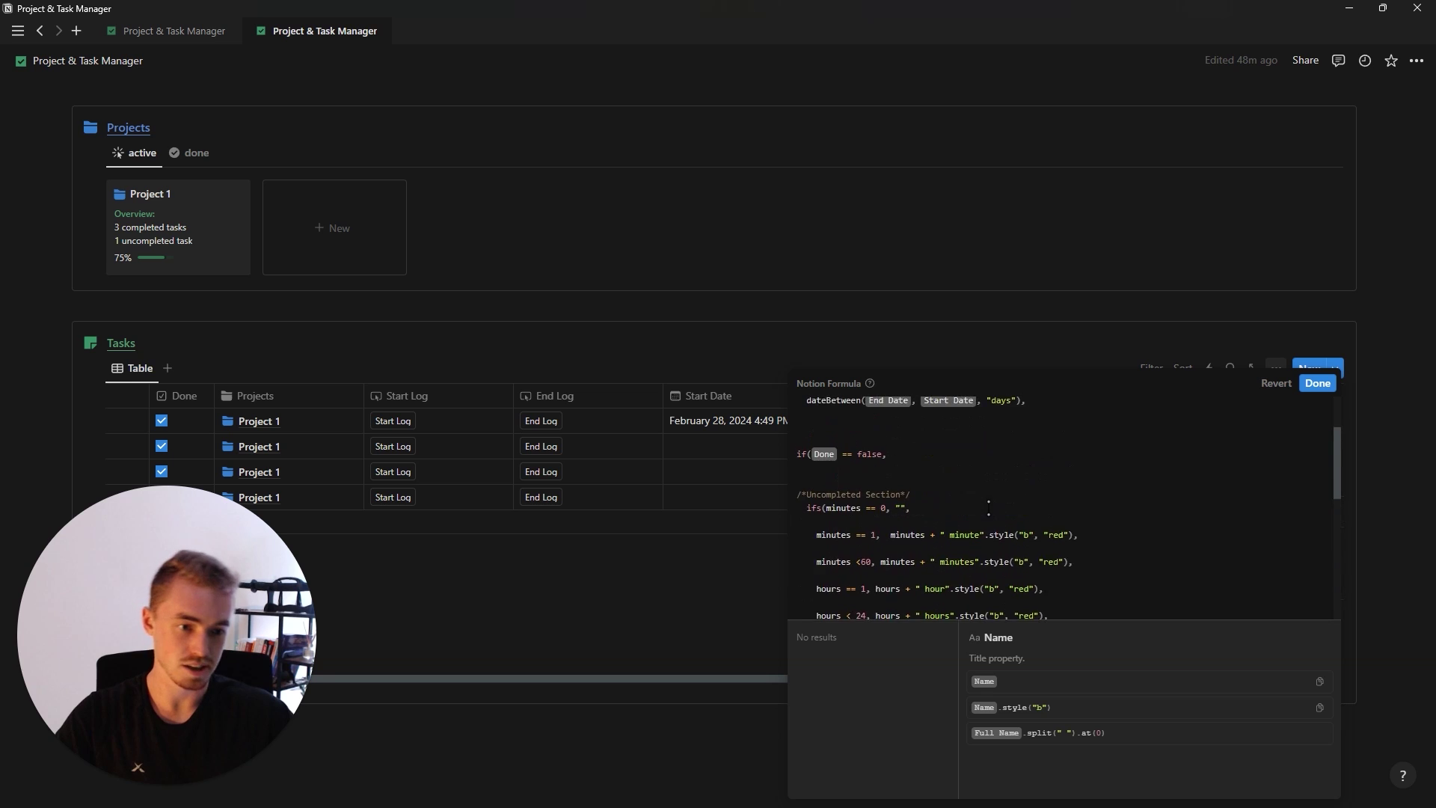
{"action": "left_click", "coordinate": [1318, 383]}
{"action": "left_click", "coordinate": [1326, 409]}
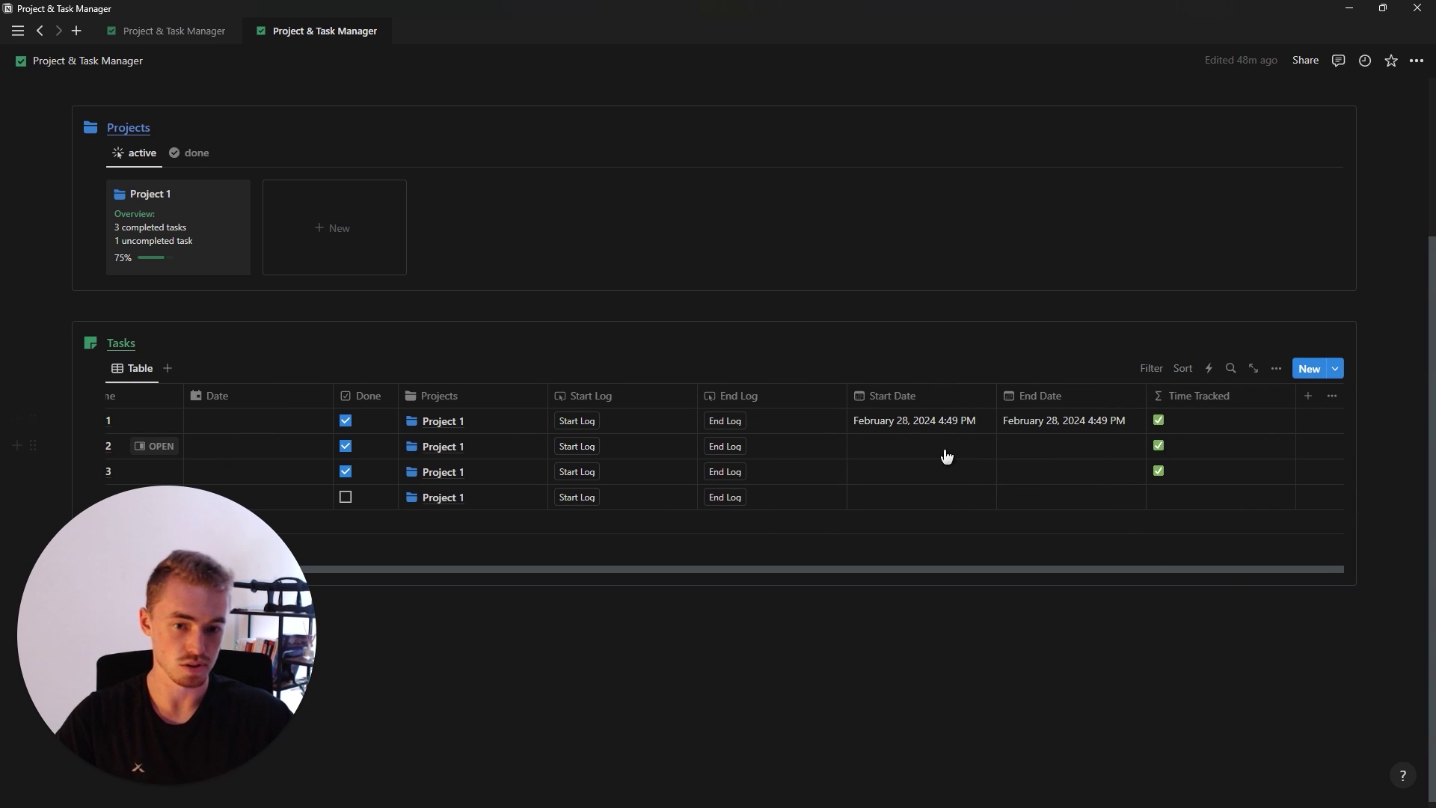
Test Time Tracked on Task 1 by setting its End Date to February 29, 2024, then unchecking and rechecking Done
{"action": "left_click", "coordinate": [1089, 421]}
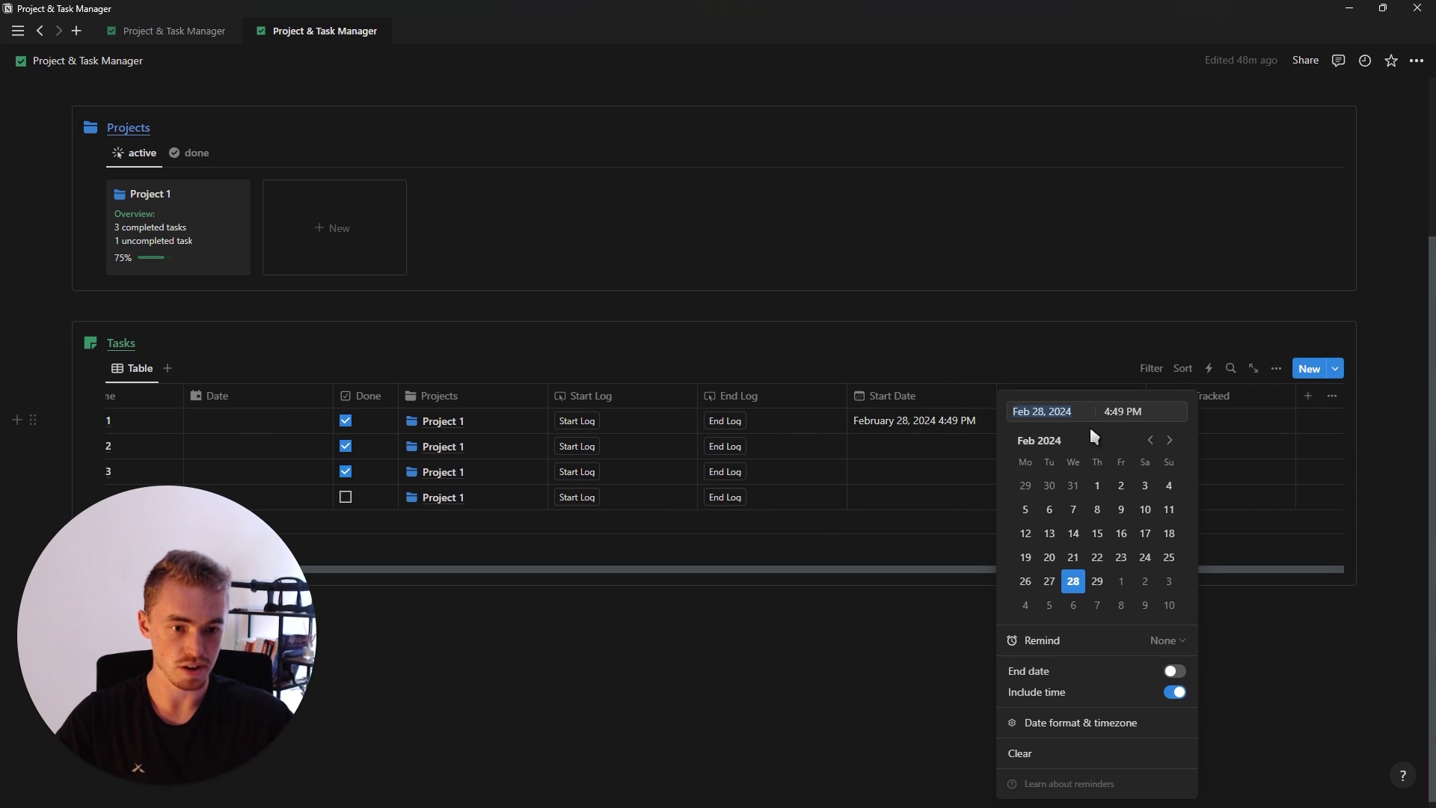
{"action": "left_click", "coordinate": [1096, 580]}
{"action": "key", "text": "Escape"}
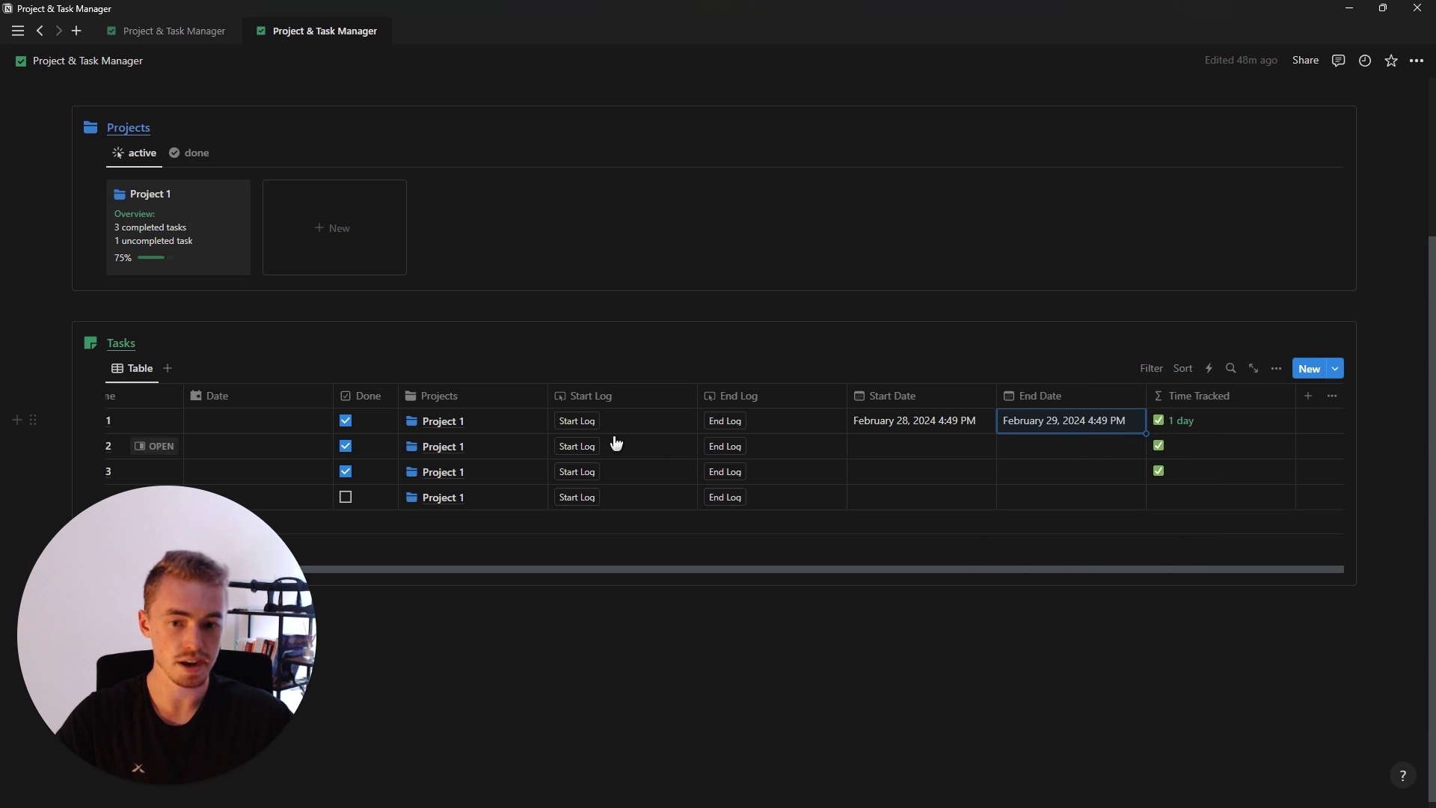
{"action": "left_click", "coordinate": [345, 421]}
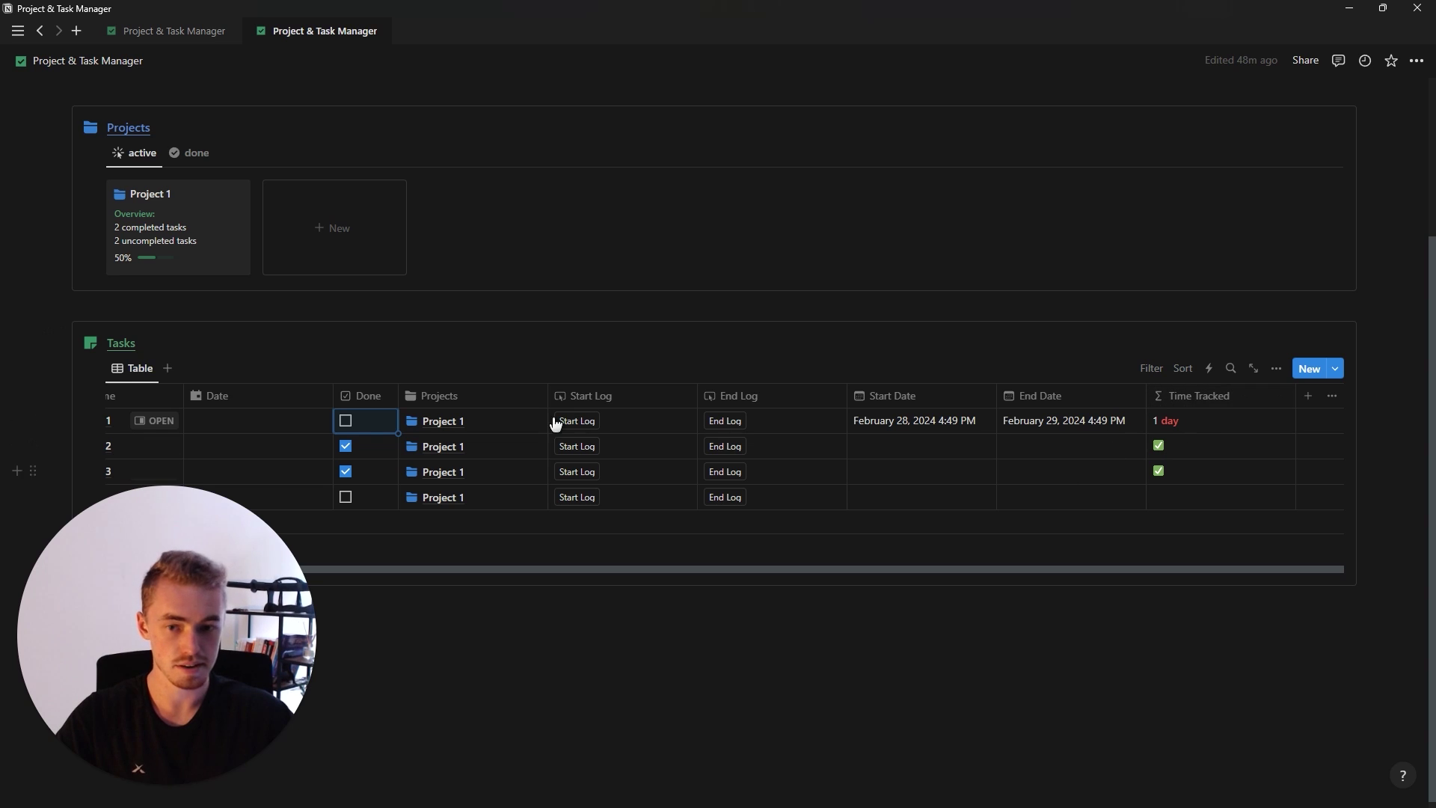
{"action": "left_click", "coordinate": [346, 420]}
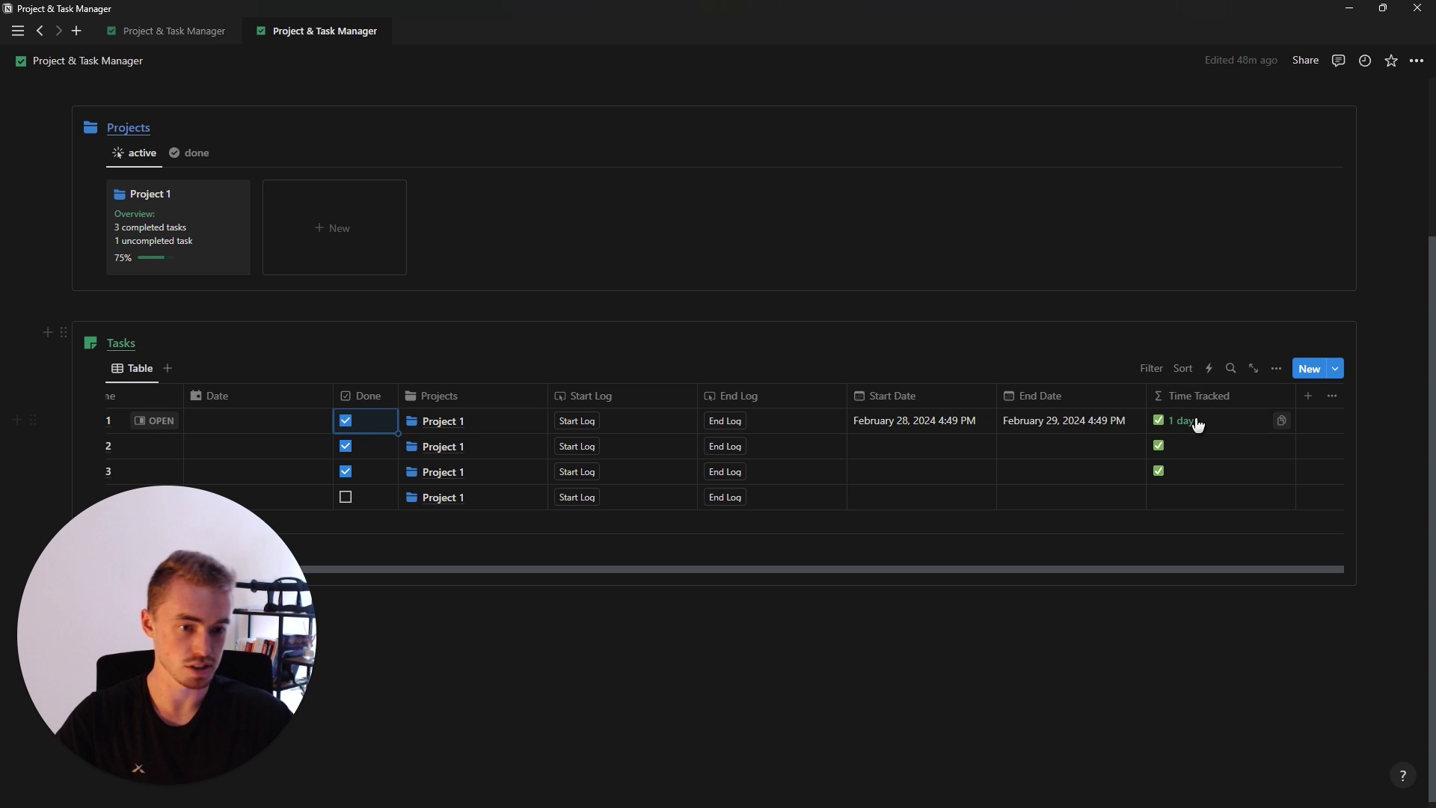
Set Task 1's End Date to February 28, 2024 4:55 PM
{"action": "left_click", "coordinate": [1047, 422]}
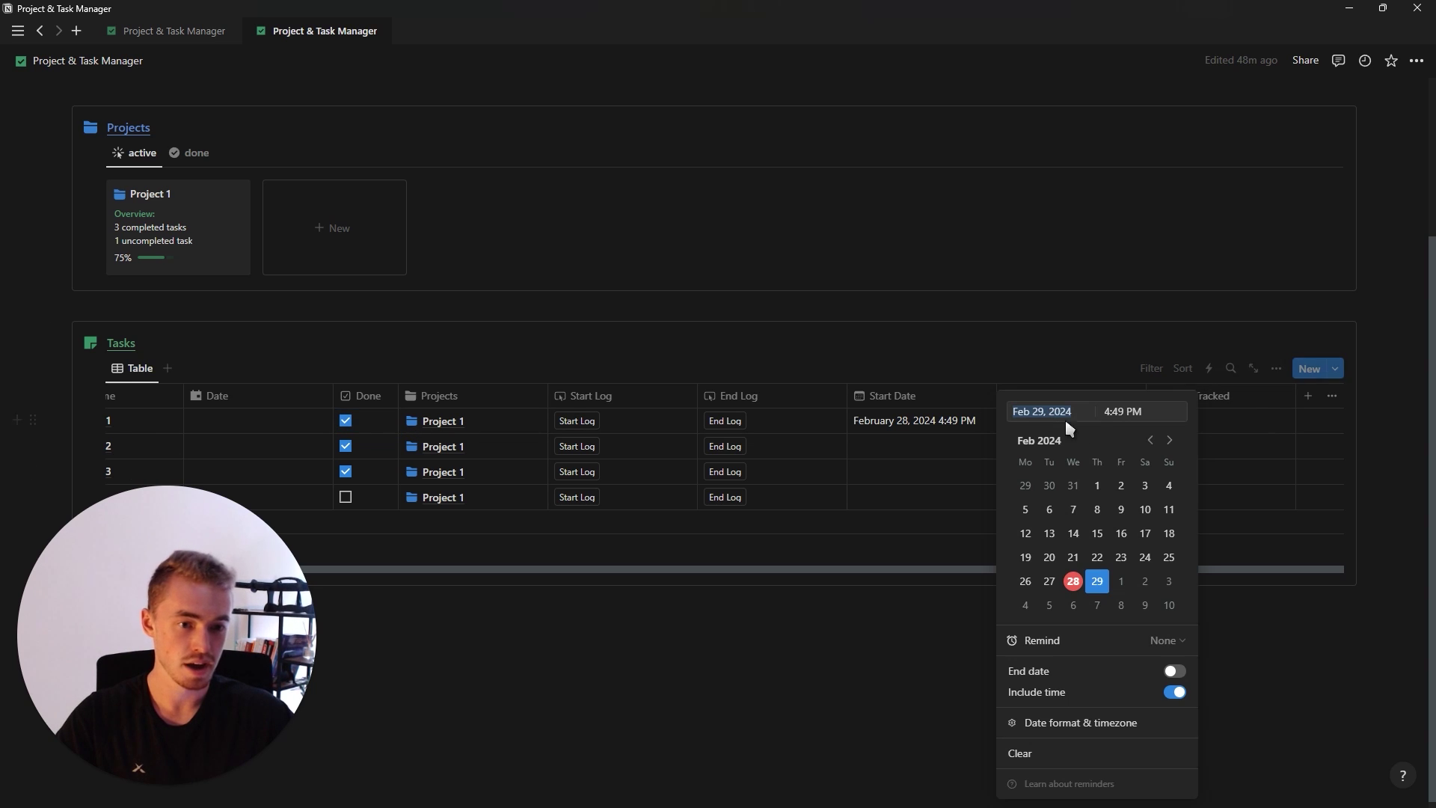
{"action": "left_click", "coordinate": [1074, 582]}
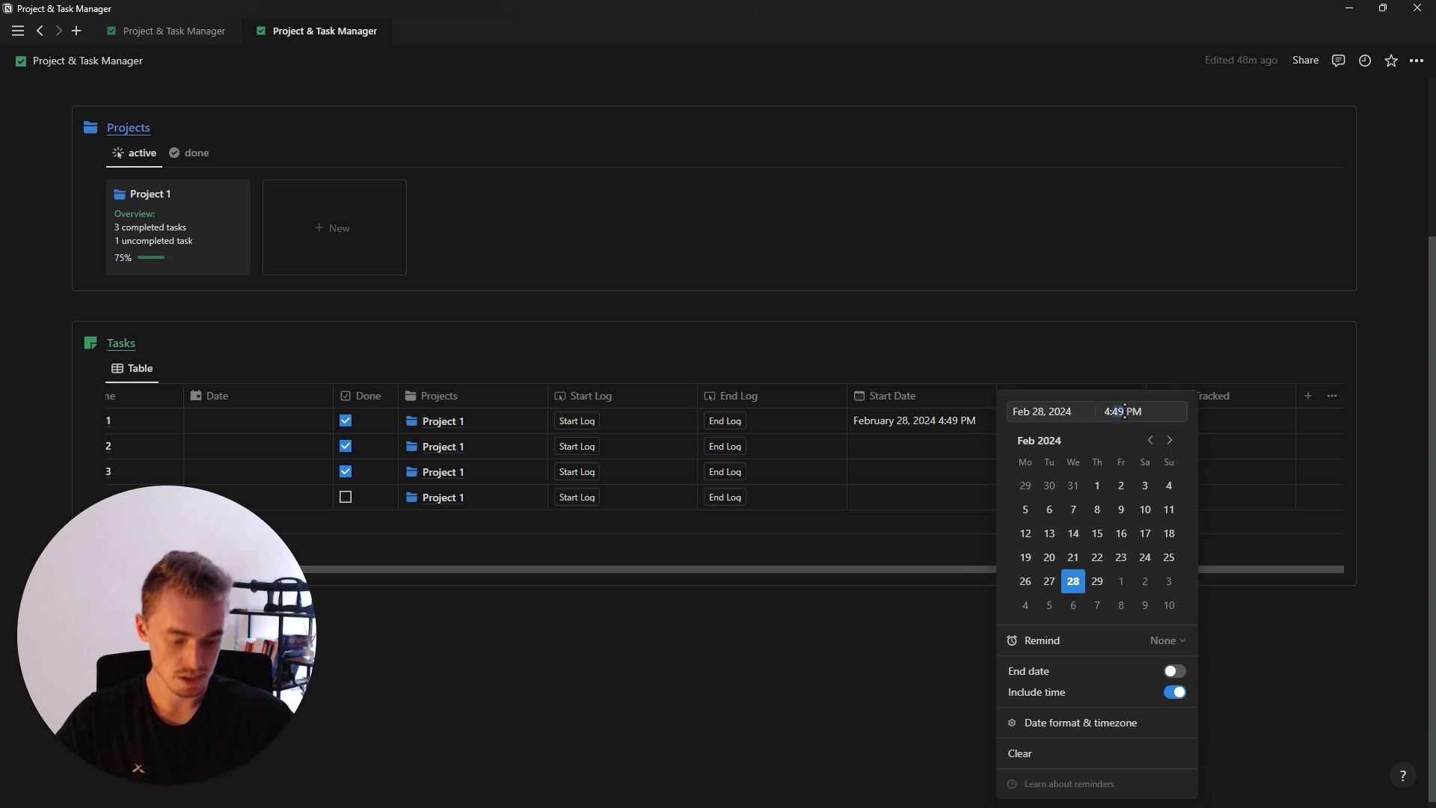
{"action": "type", "text": "55"}
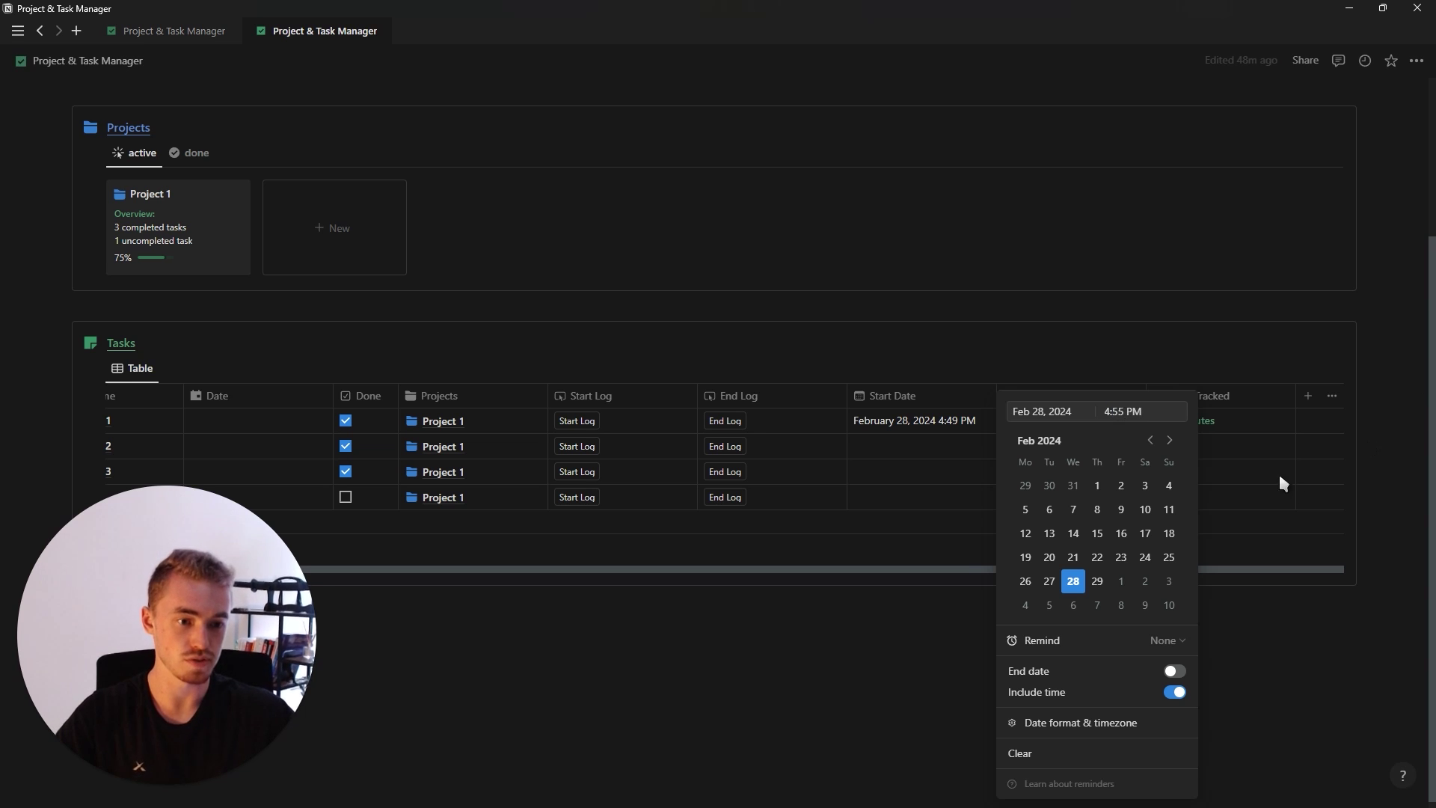
{"action": "key", "text": "Escape"}
Change Task 1's End Date time to 5:55 PM, keeping the task checked as Done
{"action": "left_click", "coordinate": [1061, 421]}
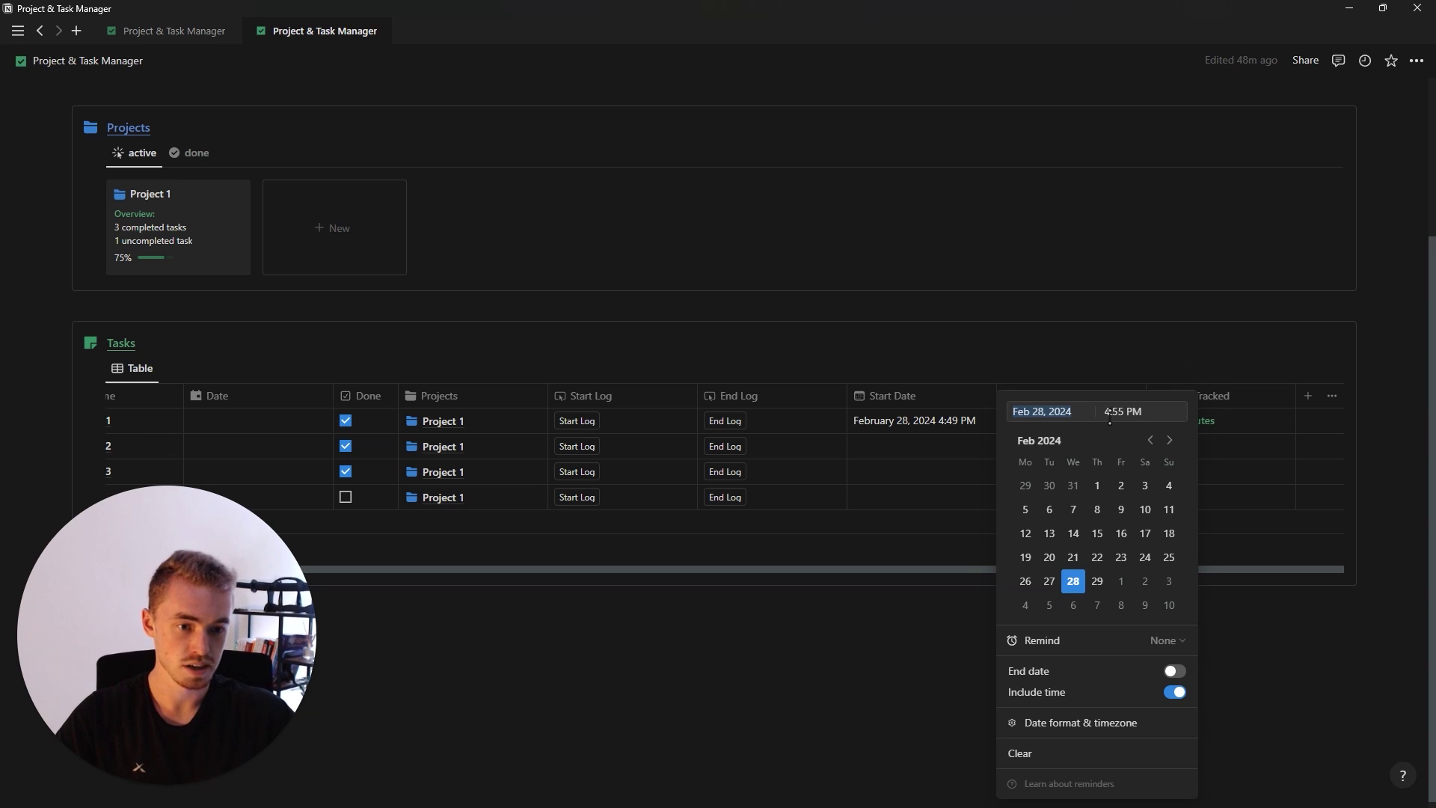
{"action": "type", "text": "5"}
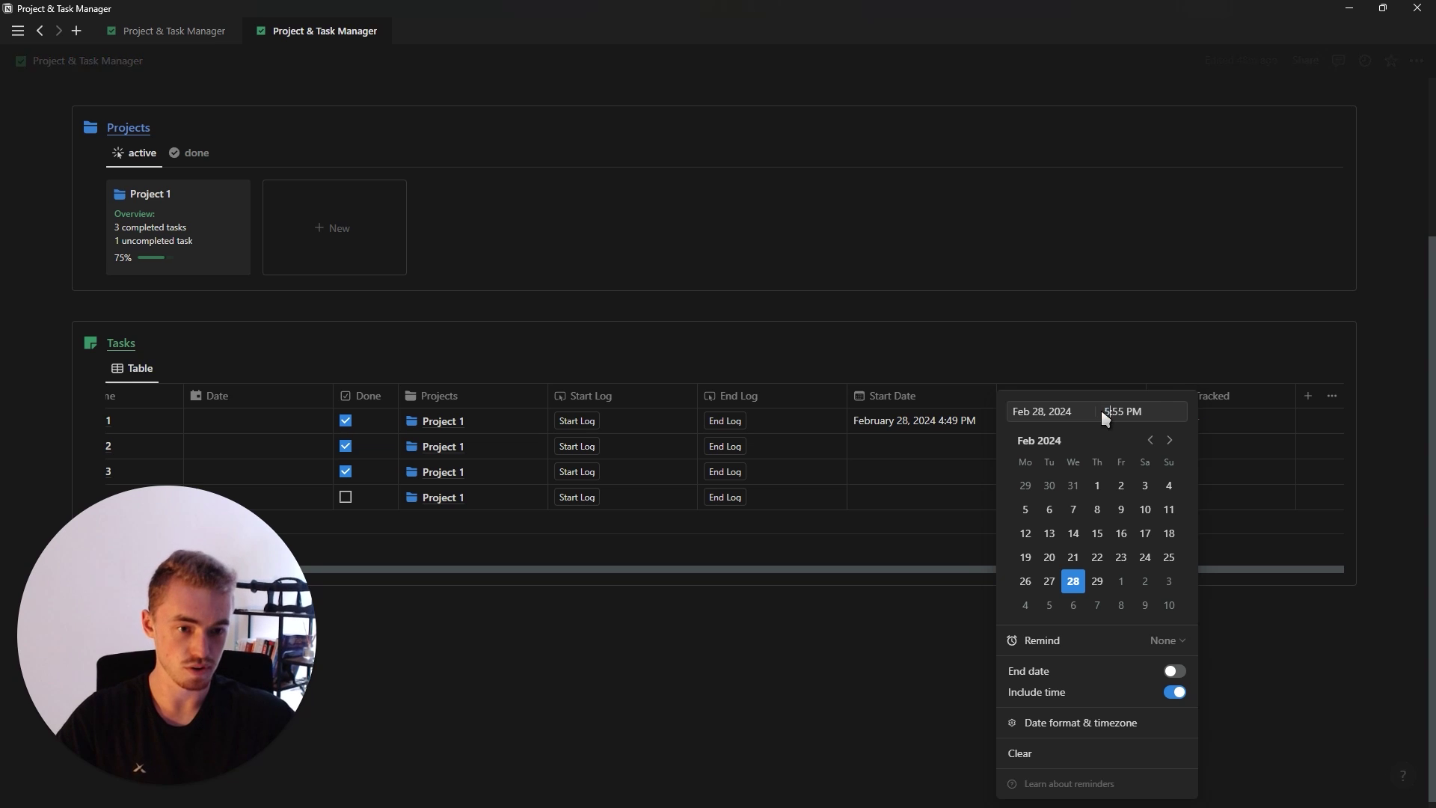
{"action": "key", "text": "Escape"}
{"action": "left_click", "coordinate": [346, 421]}
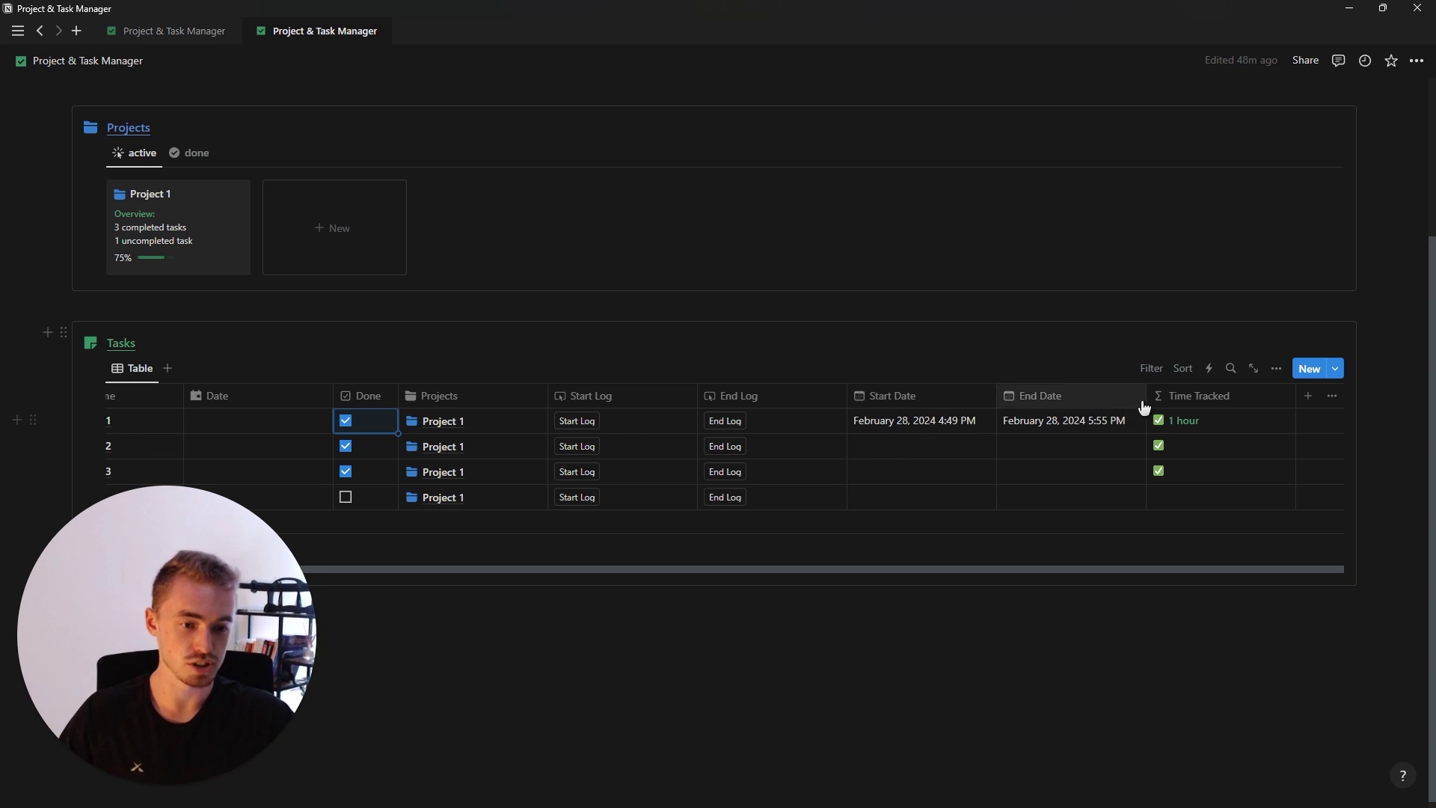
Examine the Time Tracked formula's date calculations and its uncompleted and completed sections
{"action": "left_click", "coordinate": [1214, 430]}
{"action": "scroll", "coordinate": [1092, 434], "scroll_direction": "down", "scroll_amount": 10}
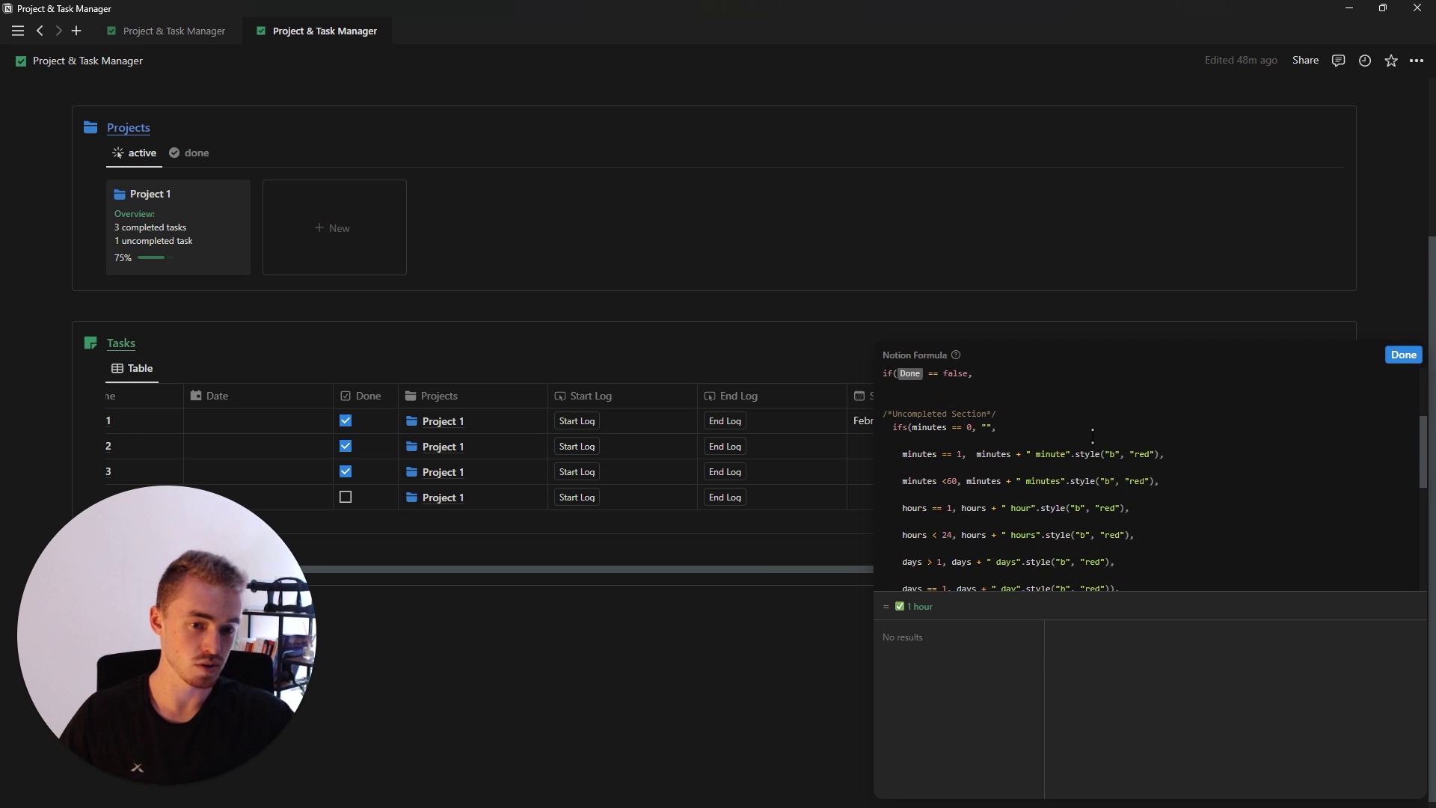
{"action": "scroll", "coordinate": [997, 510], "scroll_direction": "up", "scroll_amount": 4}
{"action": "scroll", "coordinate": [1022, 515], "scroll_direction": "up", "scroll_amount": 6}
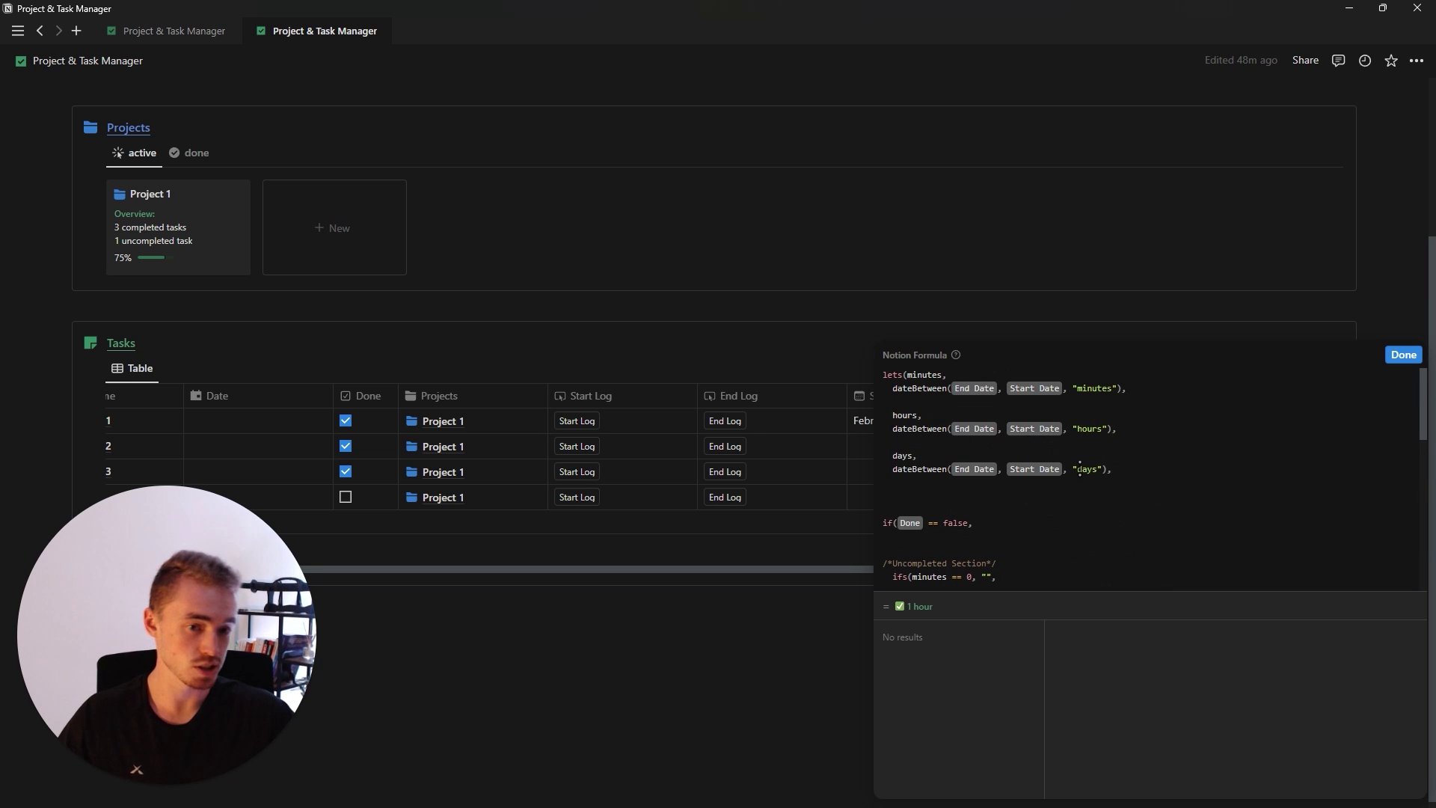
{"action": "scroll", "coordinate": [1092, 478], "scroll_direction": "down", "scroll_amount": 10}
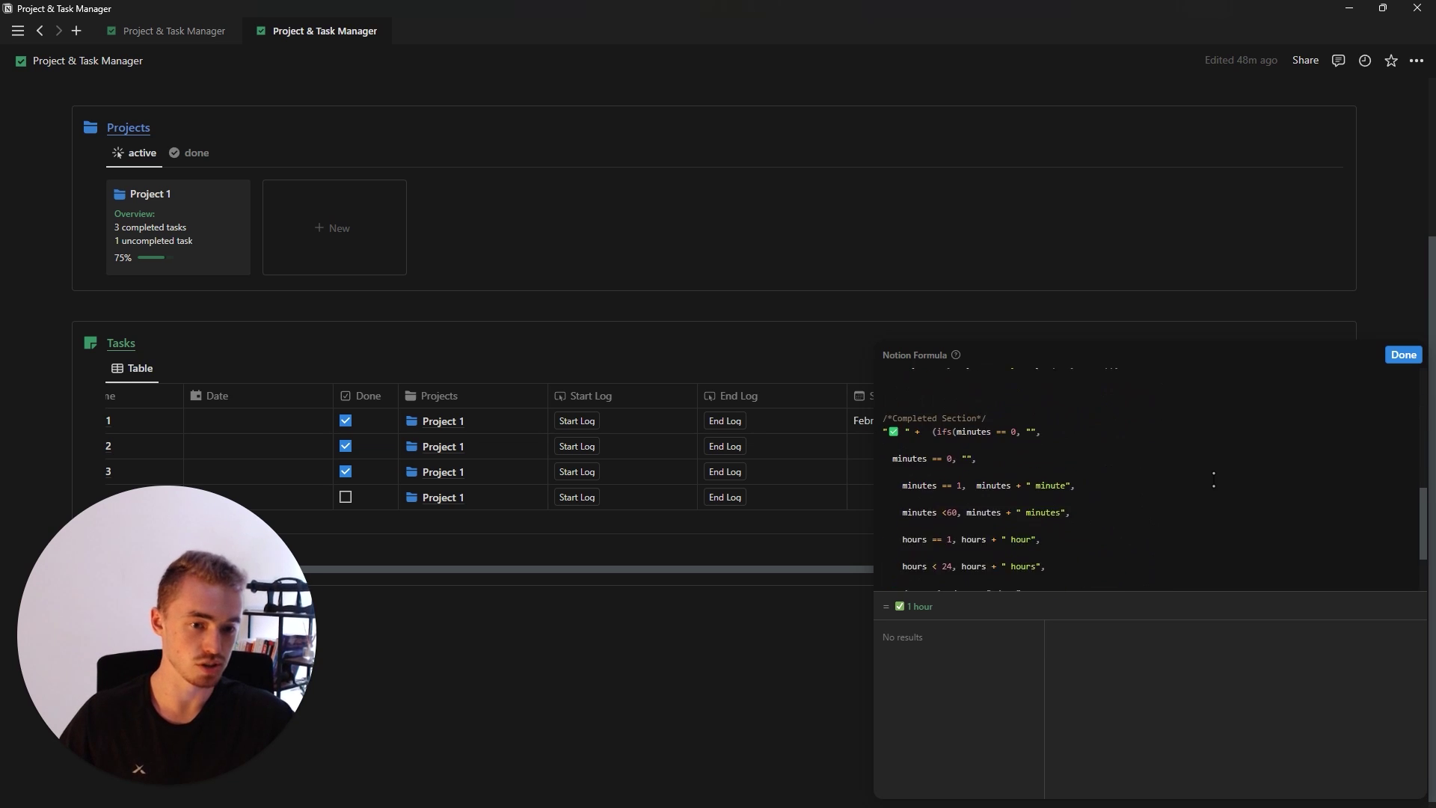
{"action": "left_click", "coordinate": [1403, 359]}
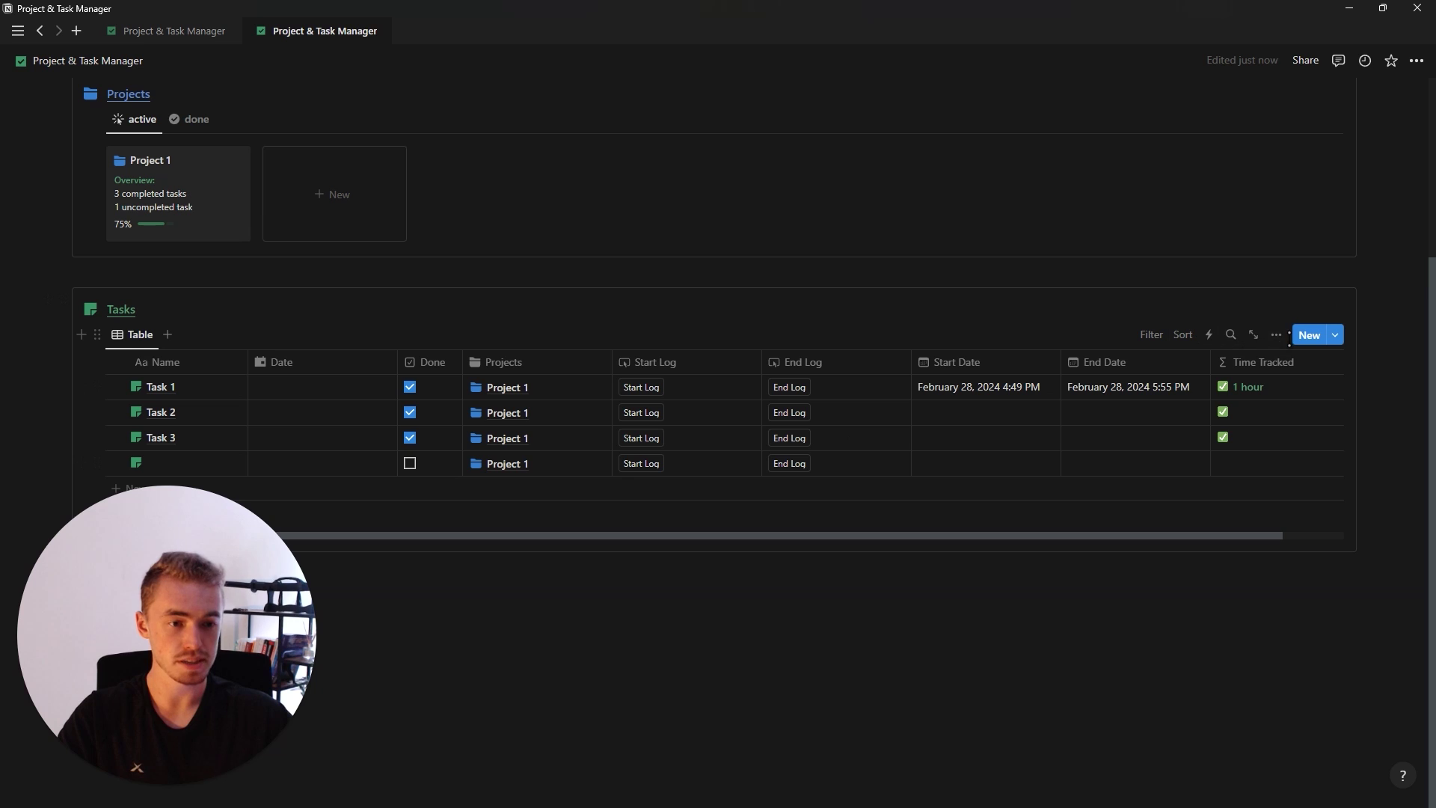
Switch the Tasks view's layout from Table to List
{"action": "left_click", "coordinate": [1276, 336]}
{"action": "left_click", "coordinate": [1202, 427]}
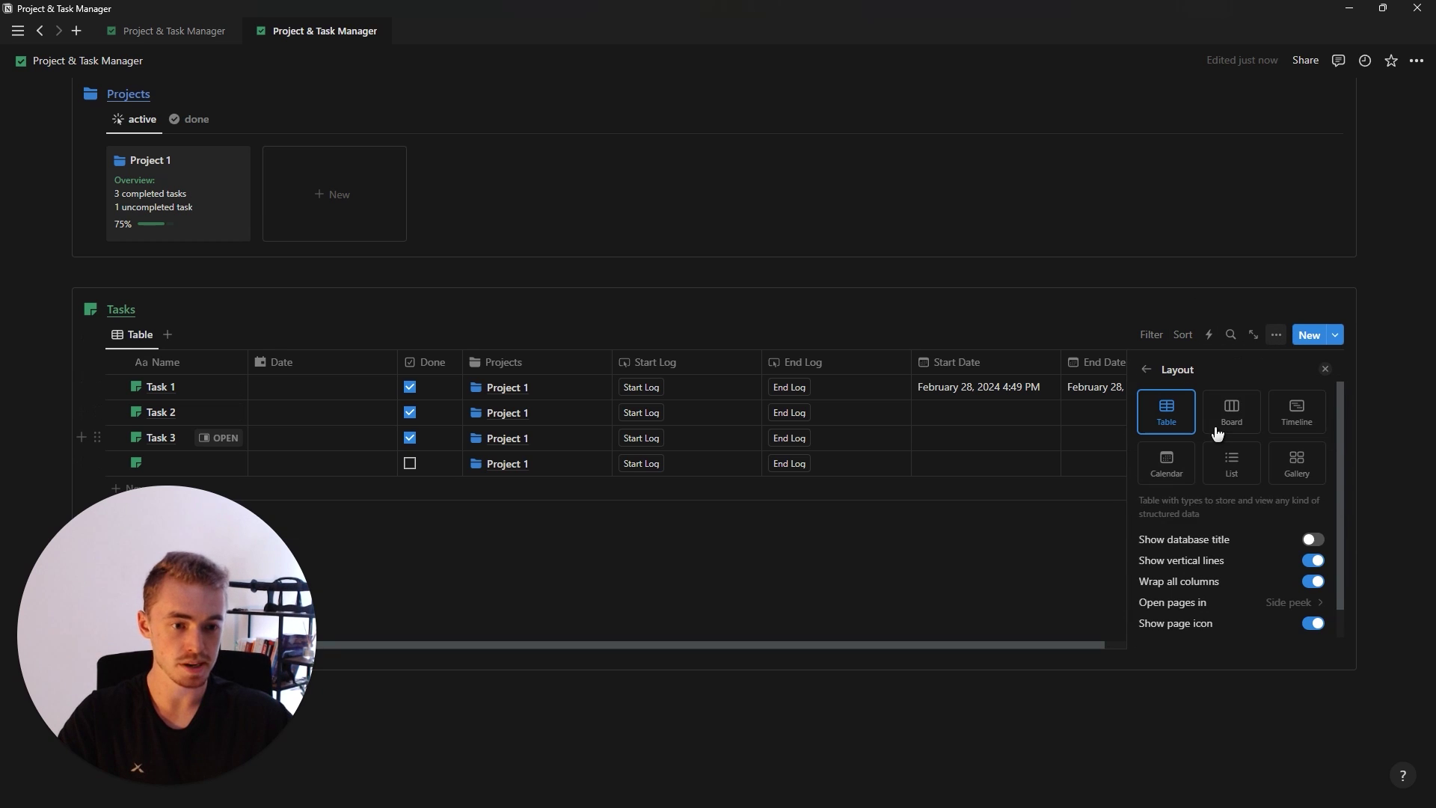
{"action": "left_click", "coordinate": [1238, 460]}
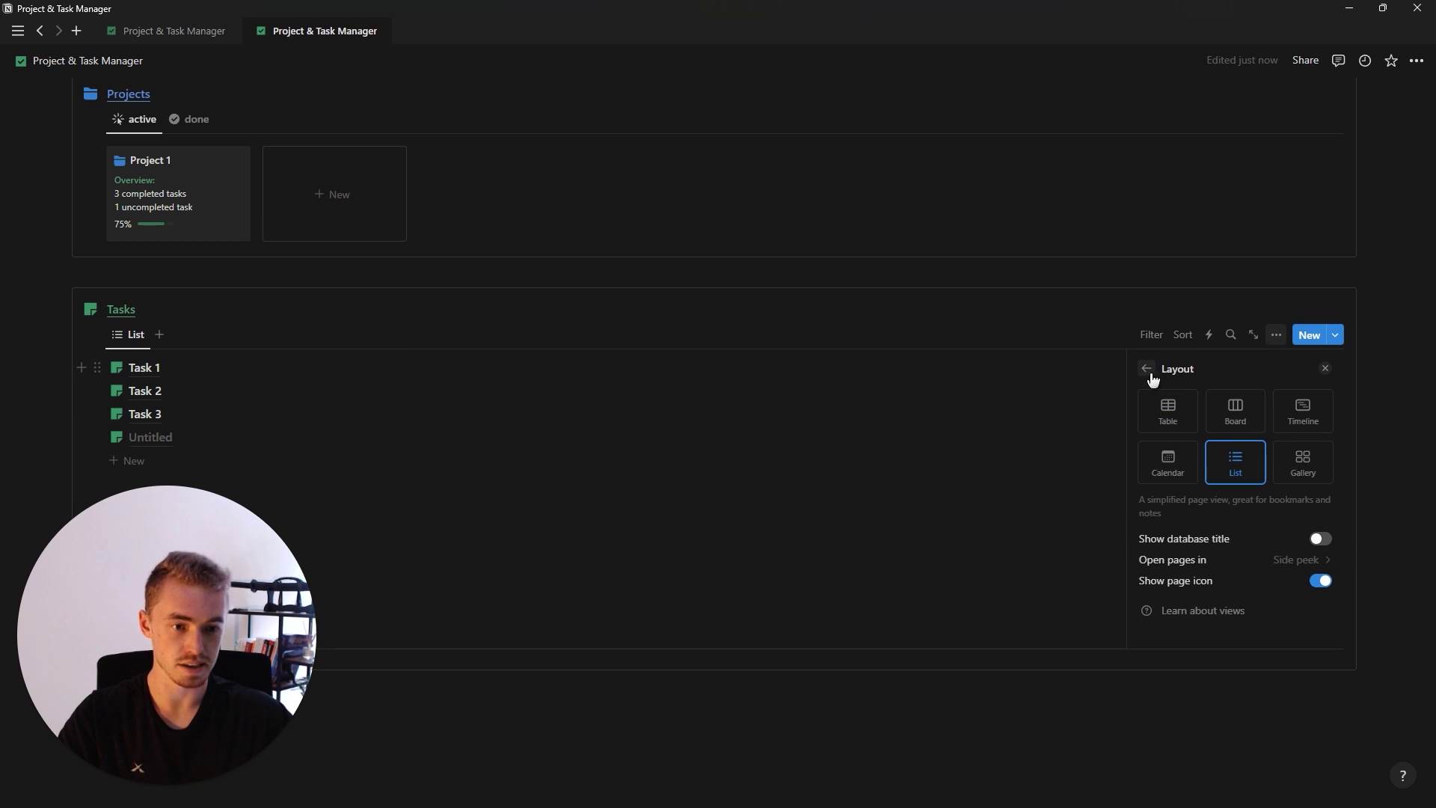
Hide Date in the Tasks list and show Done, Start Log, End Log, Projects and Time Tracked
{"action": "left_click", "coordinate": [1146, 369]}
{"action": "left_click", "coordinate": [1251, 460]}
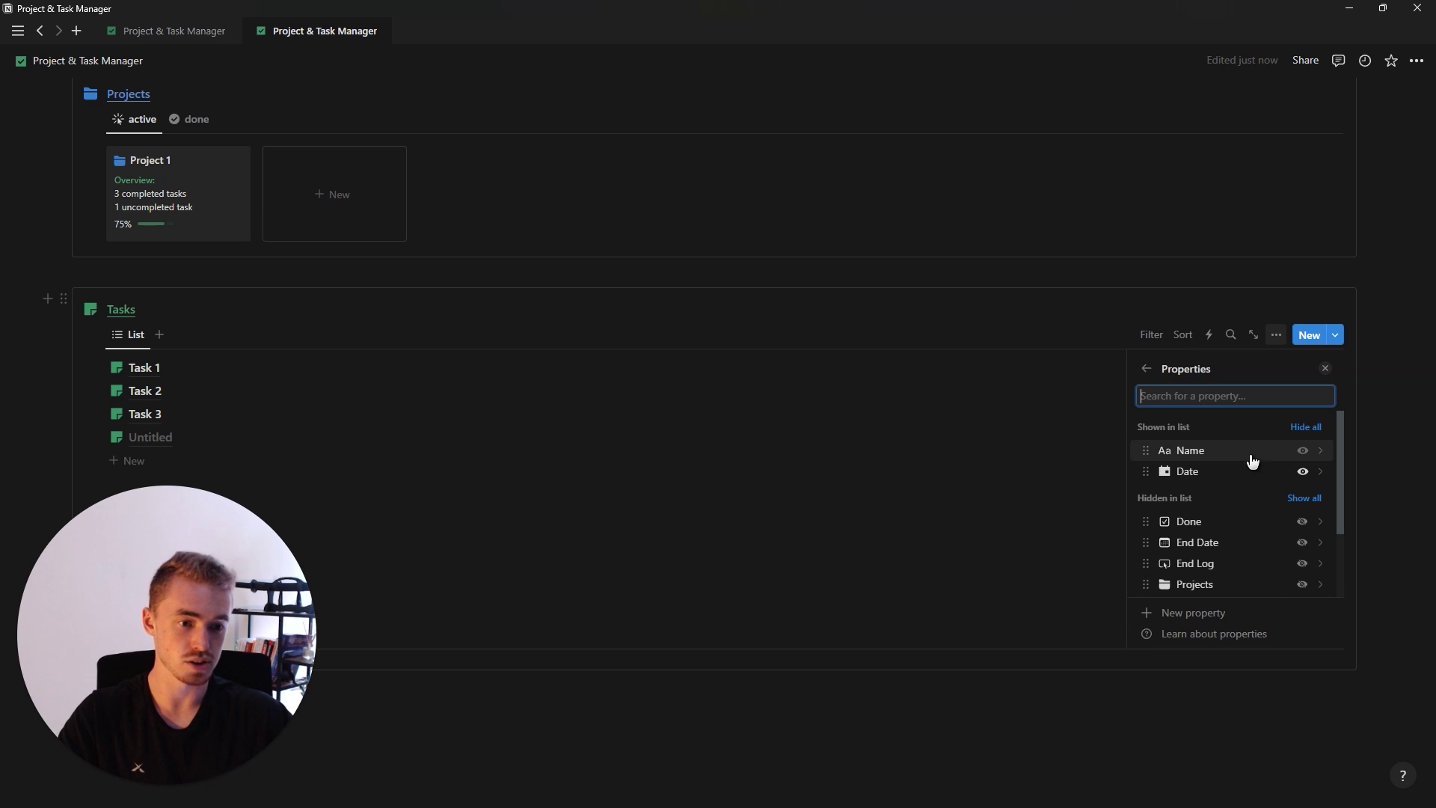
{"action": "left_click", "coordinate": [1303, 472]}
{"action": "left_click", "coordinate": [1303, 522]}
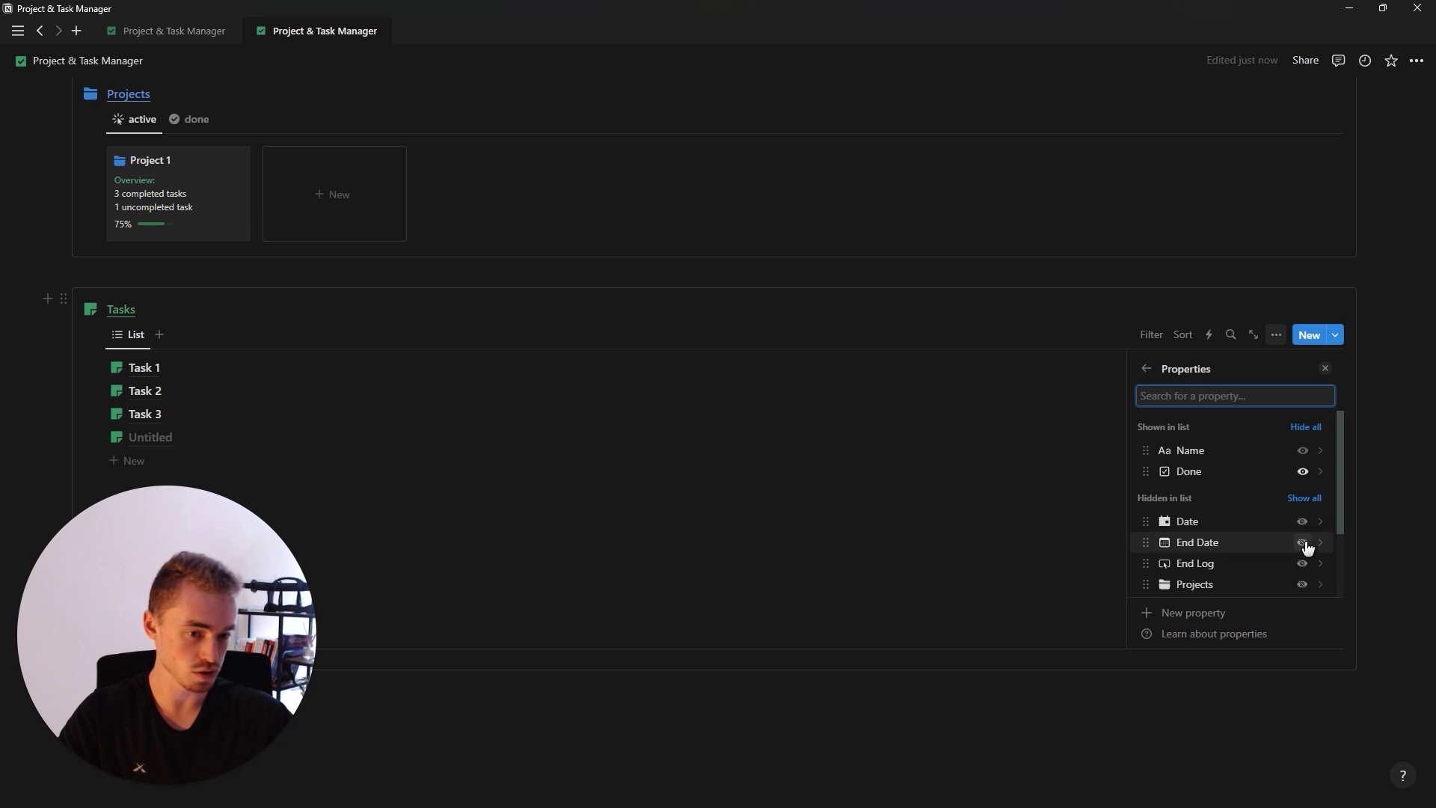
{"action": "scroll", "coordinate": [1306, 543], "scroll_direction": "down", "scroll_amount": 1}
{"action": "left_click", "coordinate": [1302, 551]}
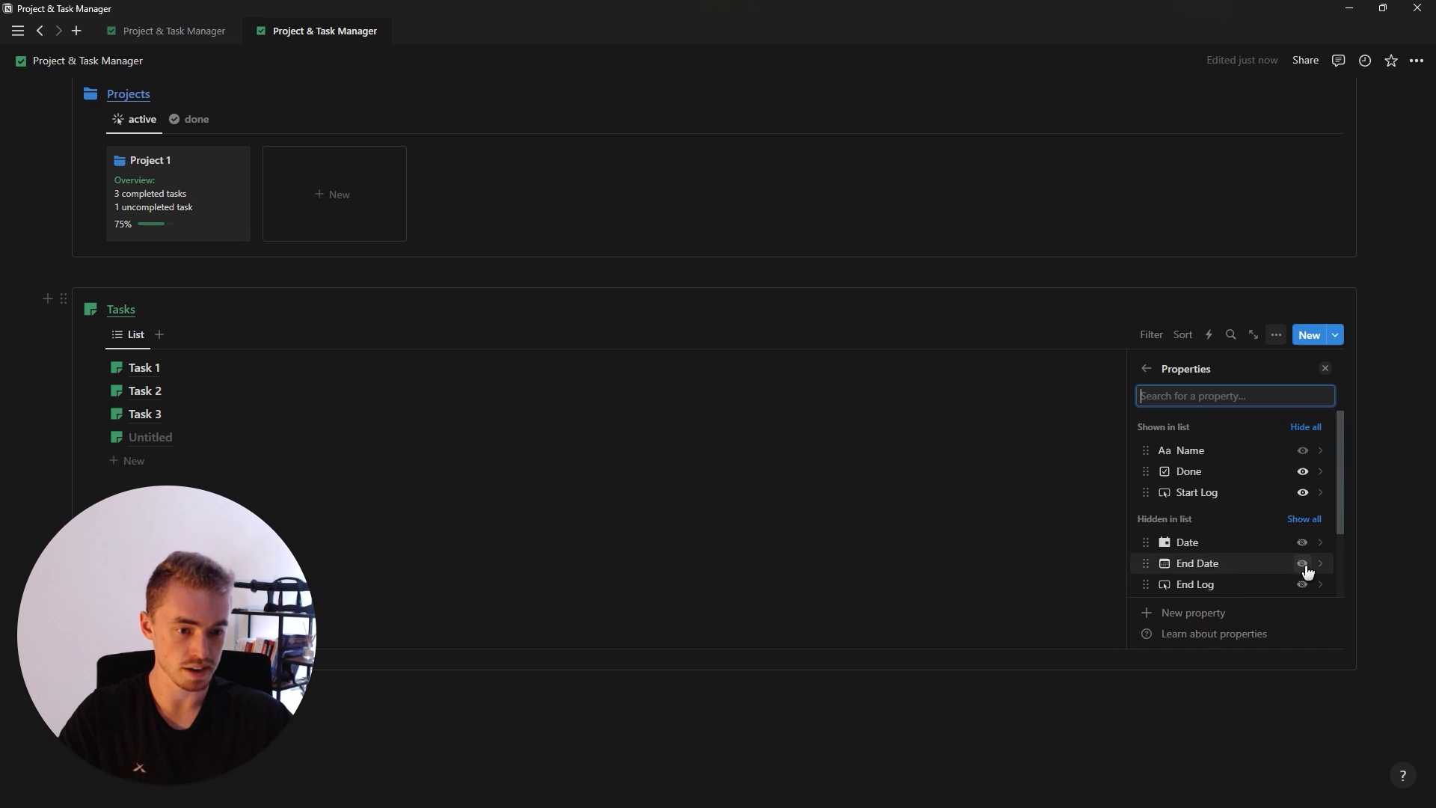
{"action": "left_click", "coordinate": [1303, 585]}
{"action": "scroll", "coordinate": [1287, 527], "scroll_direction": "down", "scroll_amount": 1}
{"action": "left_click", "coordinate": [1302, 511]}
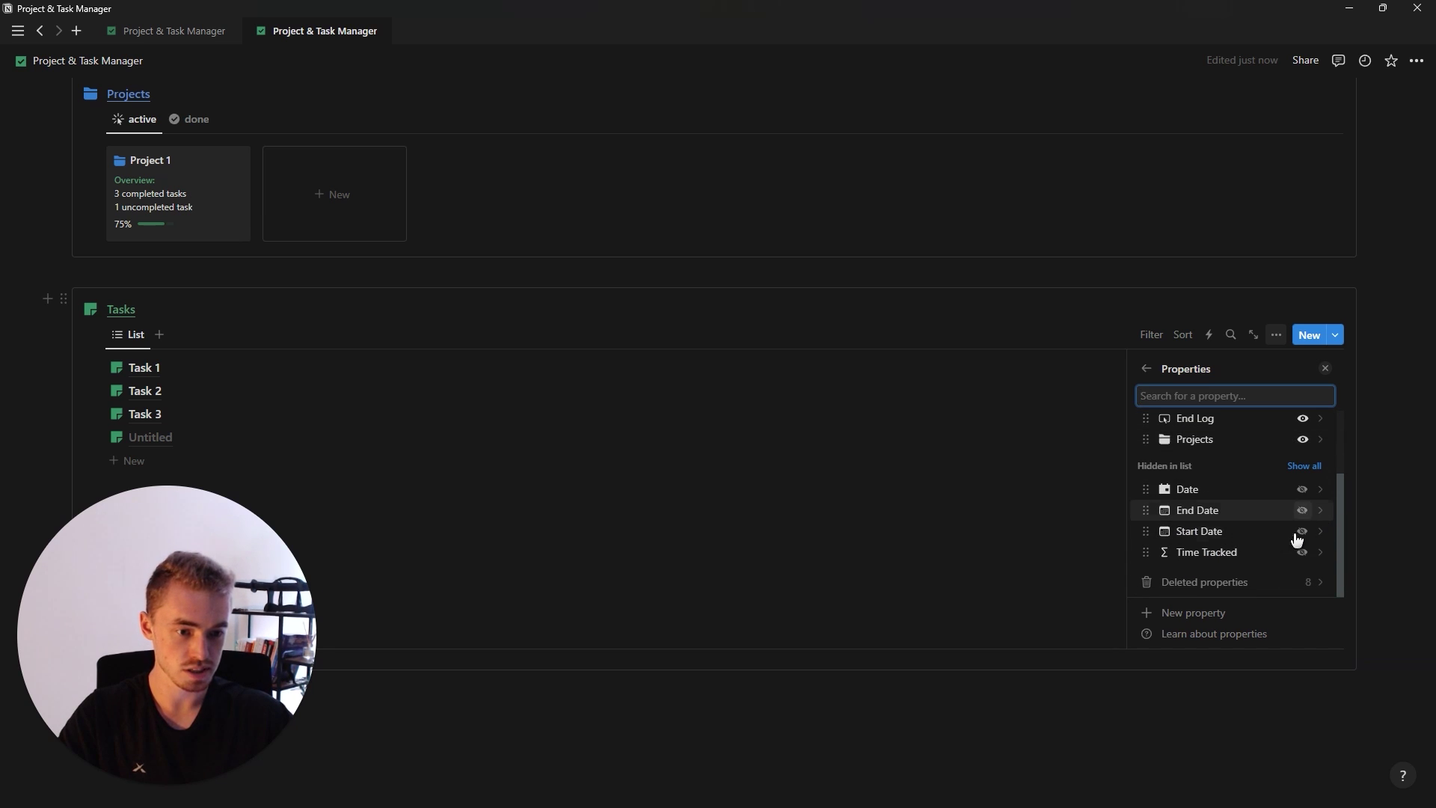
{"action": "left_click", "coordinate": [1301, 552]}
Reorder the list's properties after Name as Time Tracked, Start Log, End Log, Projects and Done
{"action": "scroll", "coordinate": [1285, 537], "scroll_direction": "up", "scroll_amount": 3}
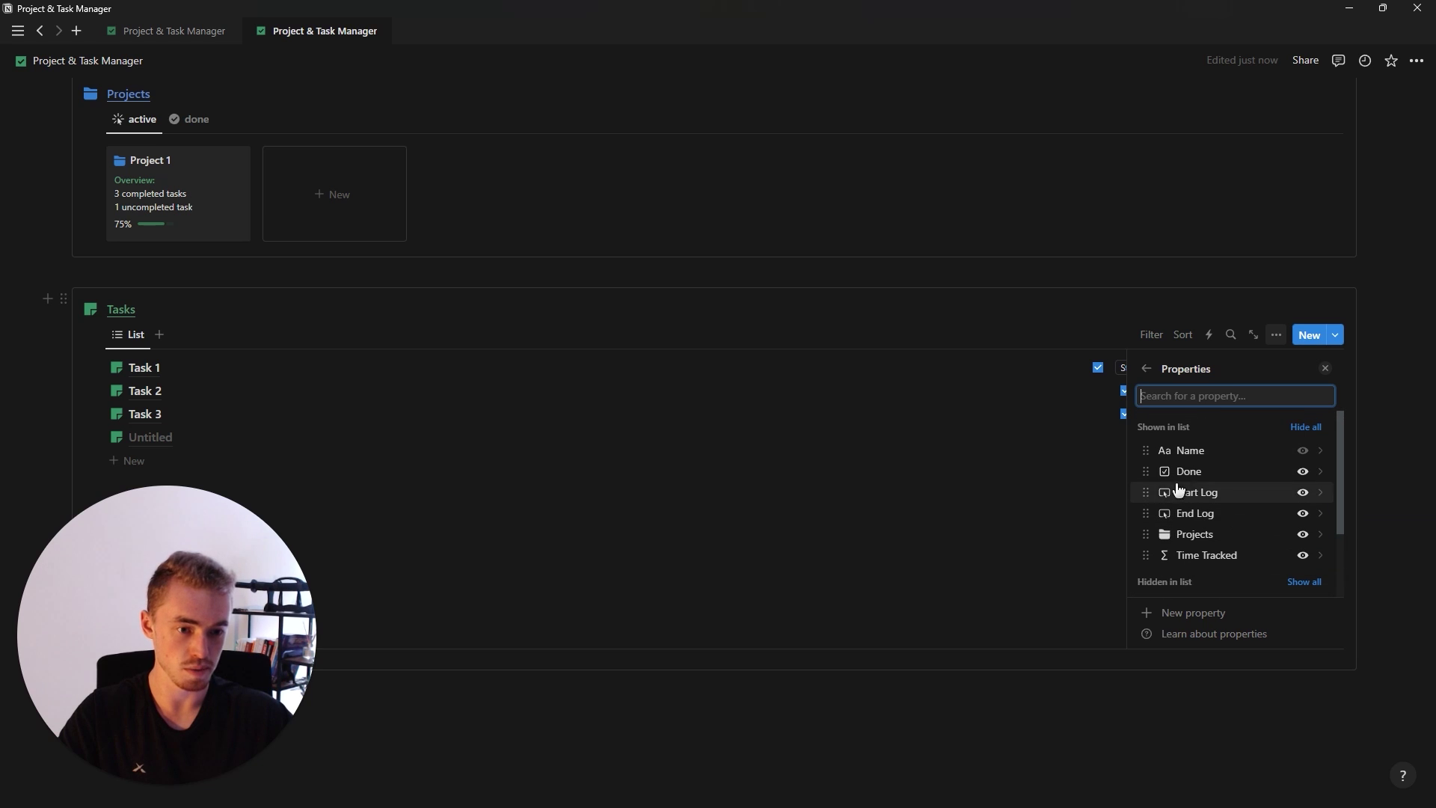
{"action": "left_click_drag", "start_coordinate": [1172, 474], "coordinate": [1211, 471]}
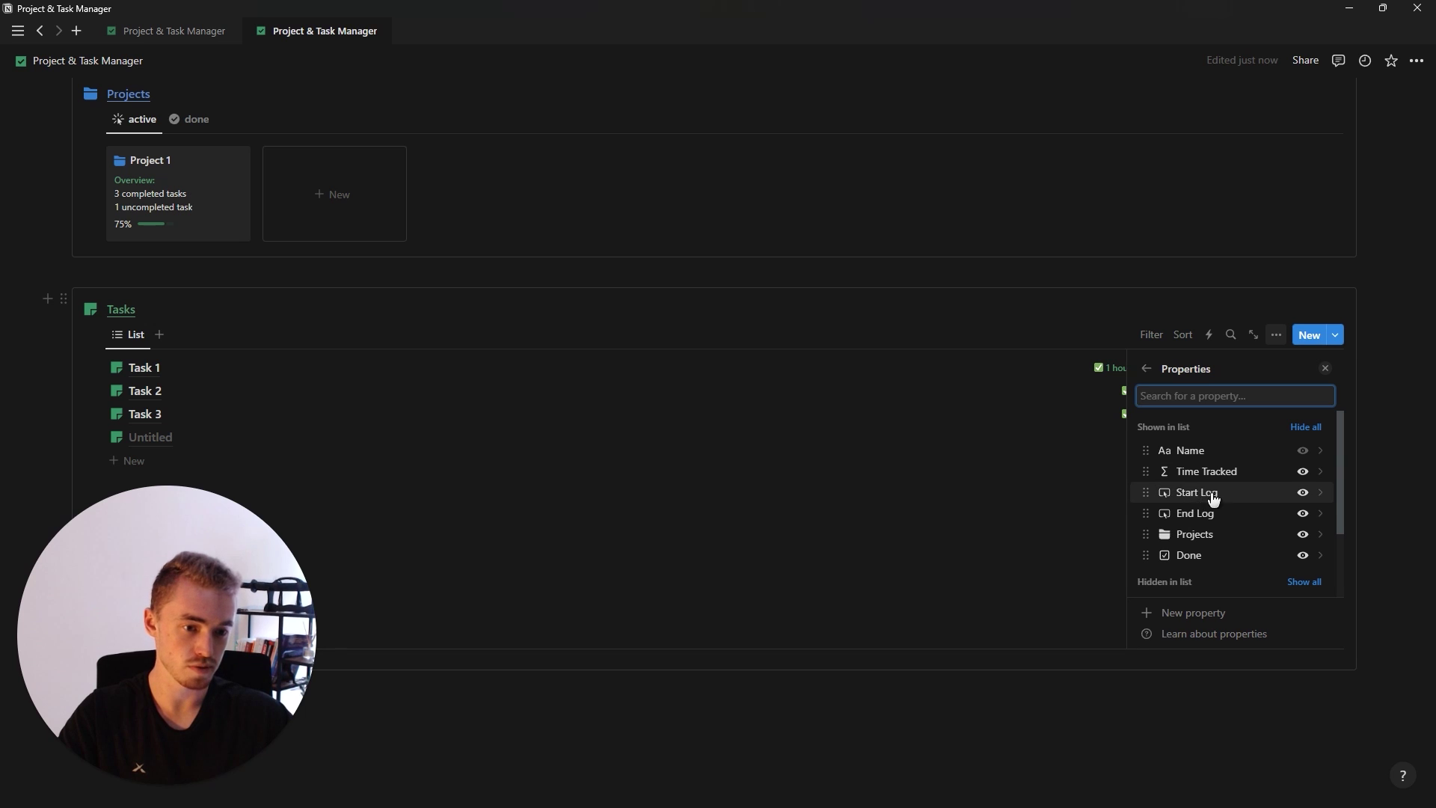
{"action": "left_click", "coordinate": [1325, 368]}
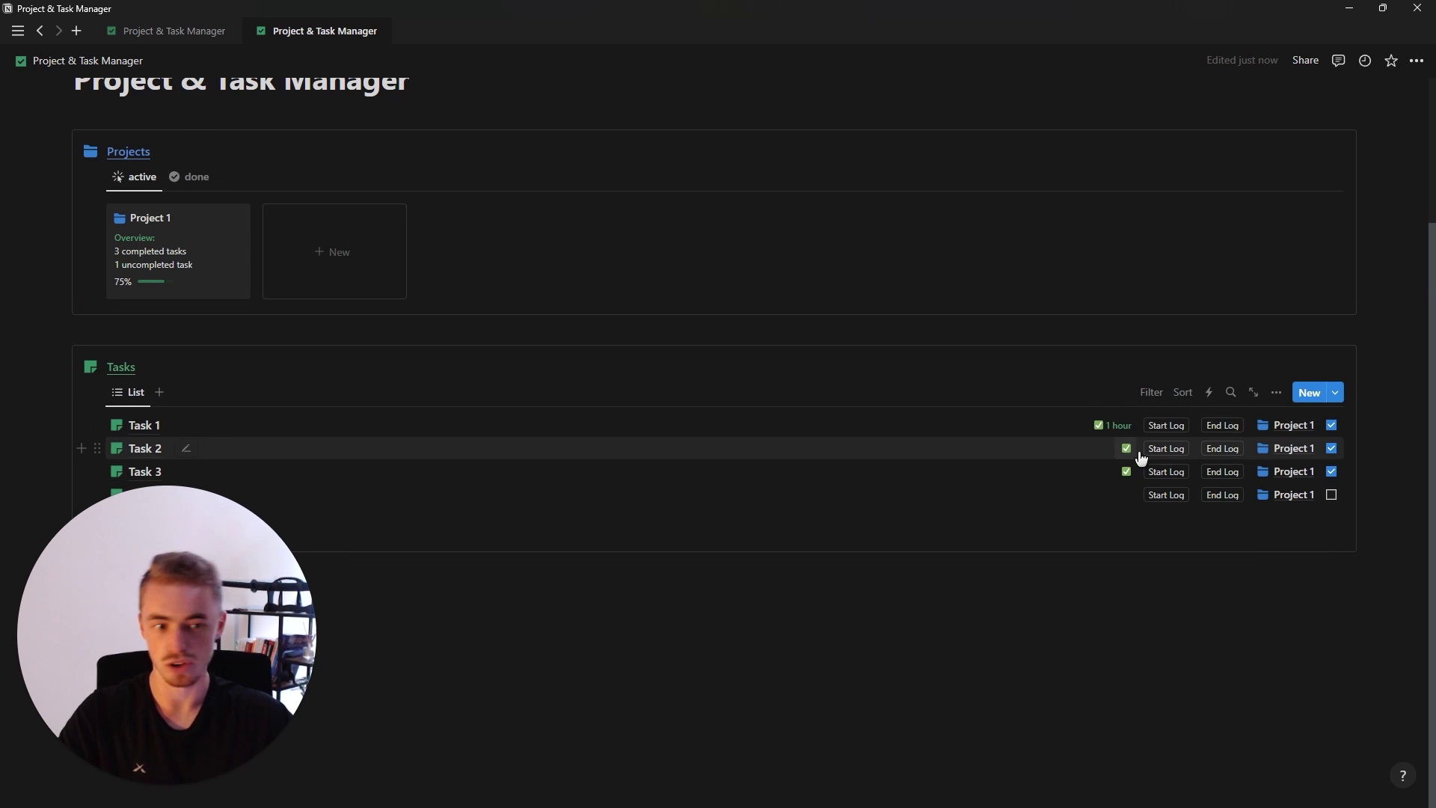
Start the time log on the fourth task, then tick its Done checkbox and untick it again
{"action": "left_click", "coordinate": [1171, 493]}
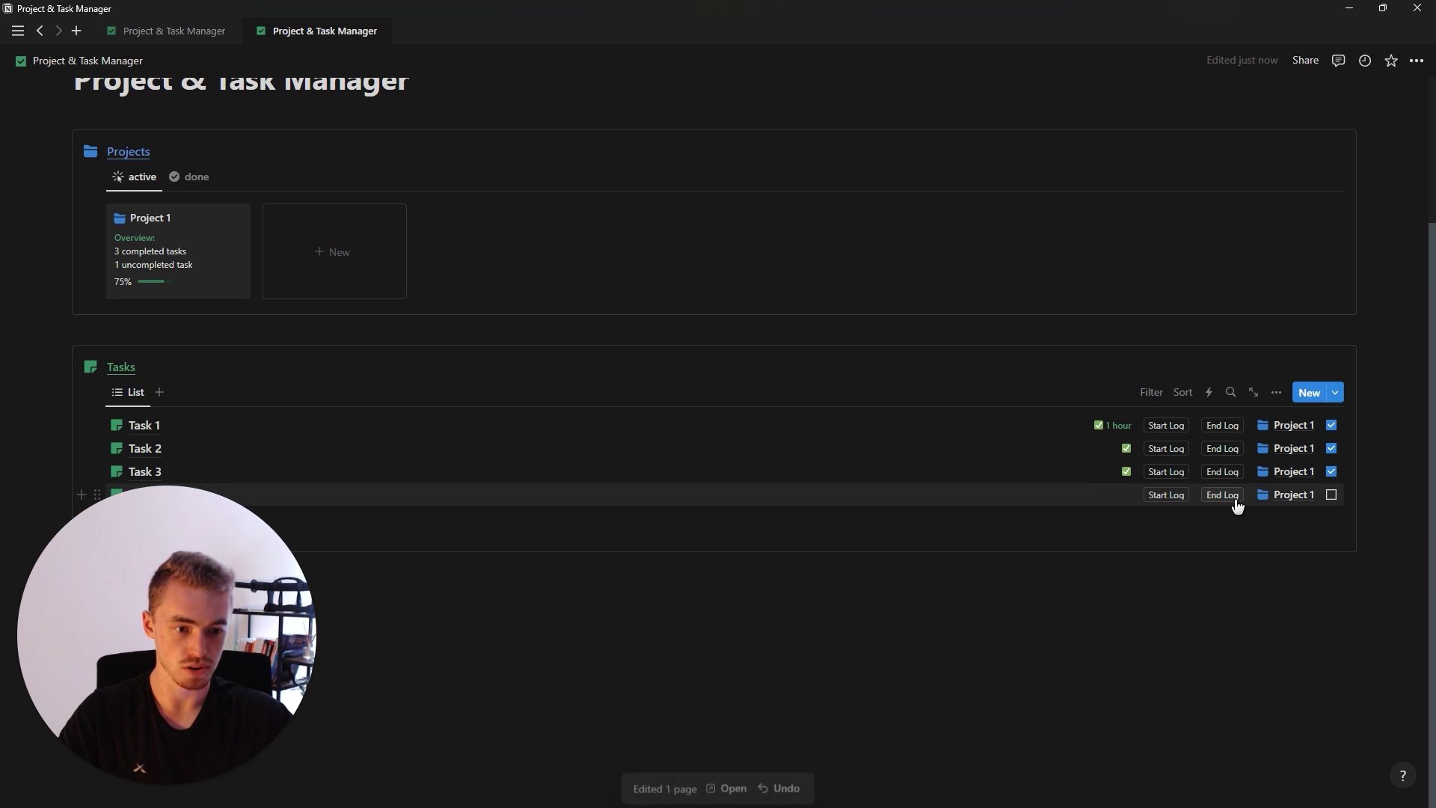
{"action": "left_click", "coordinate": [1332, 495]}
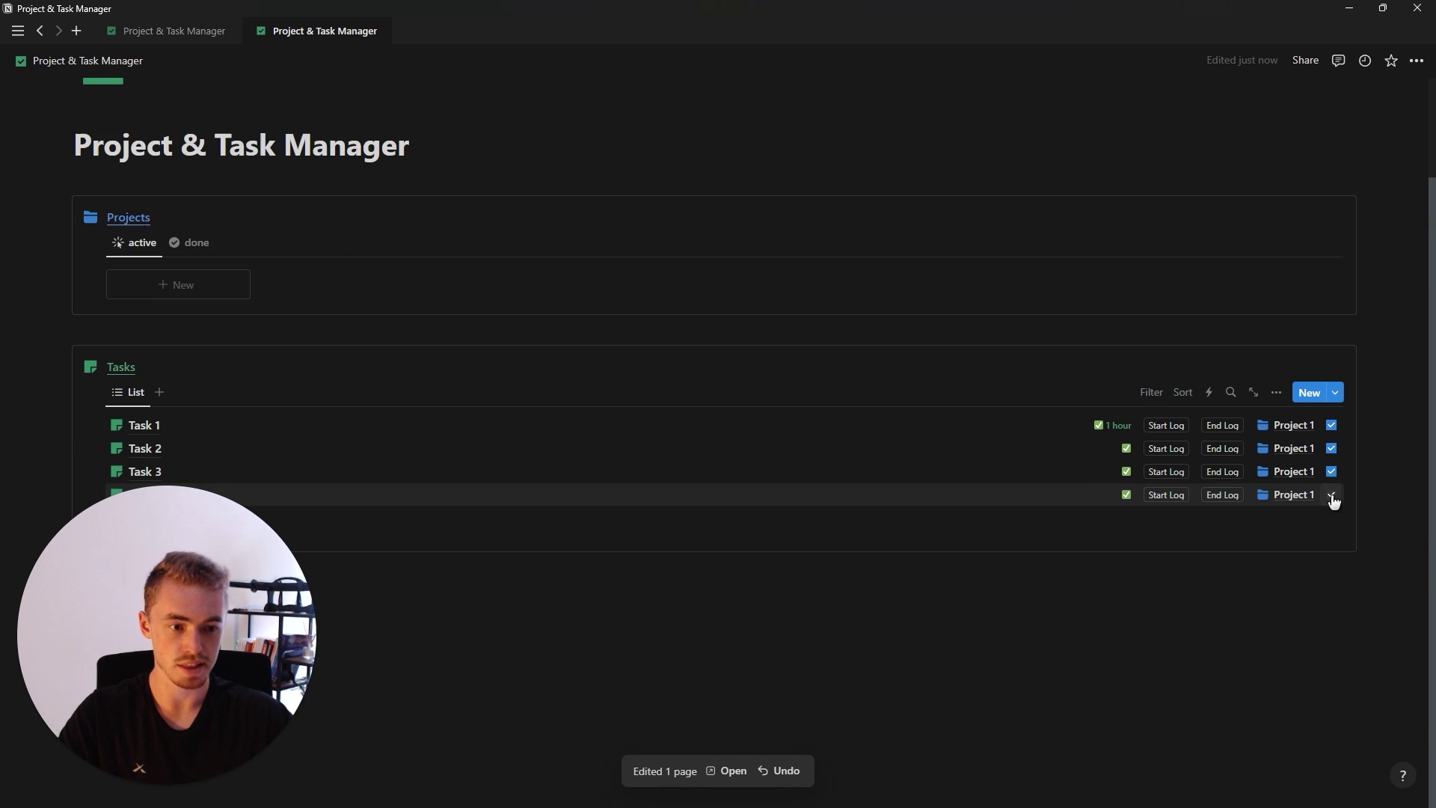
{"action": "left_click", "coordinate": [1333, 497]}
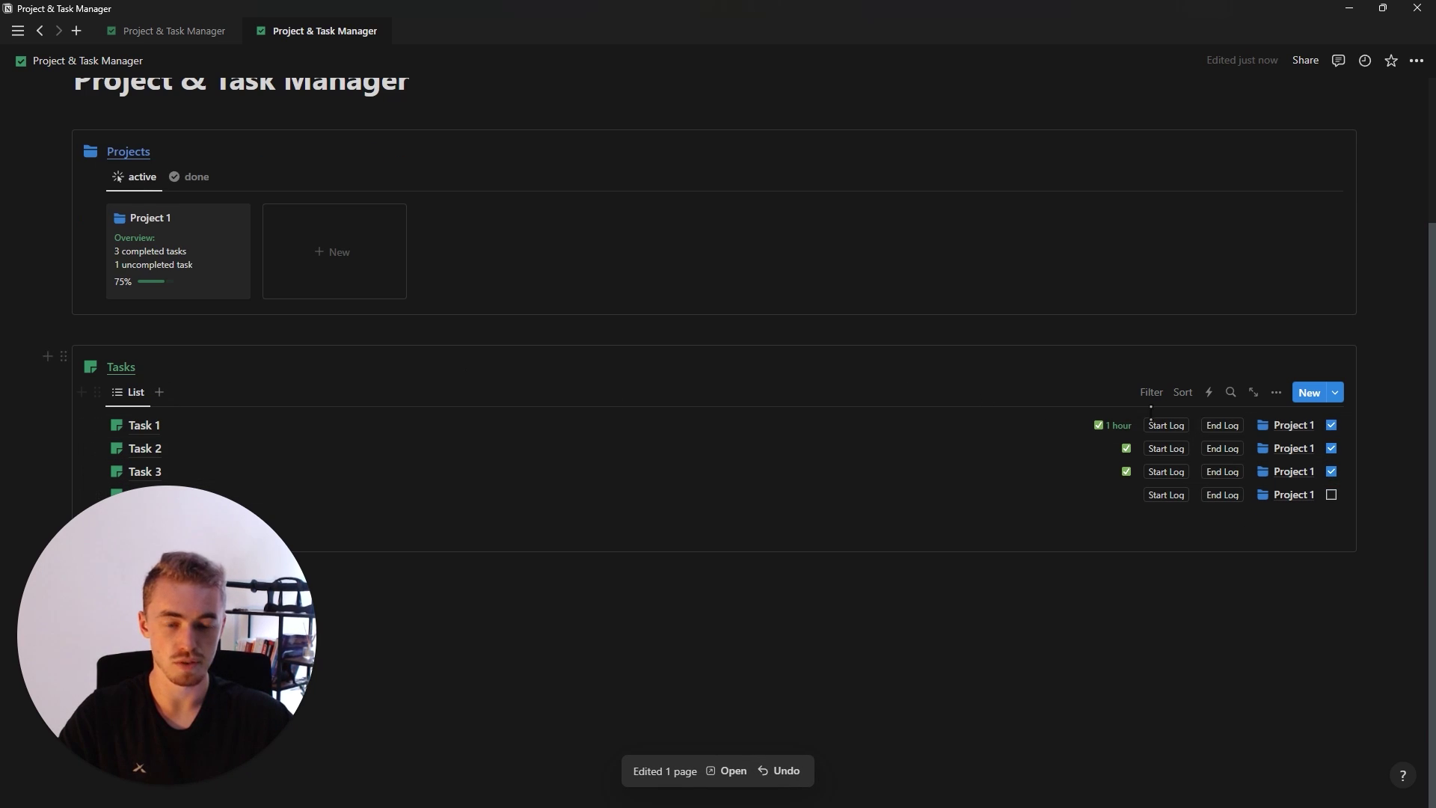
Name the Tasks list view "today" and give it the same burst icon as the Projects active view
{"action": "left_click", "coordinate": [1276, 393]}
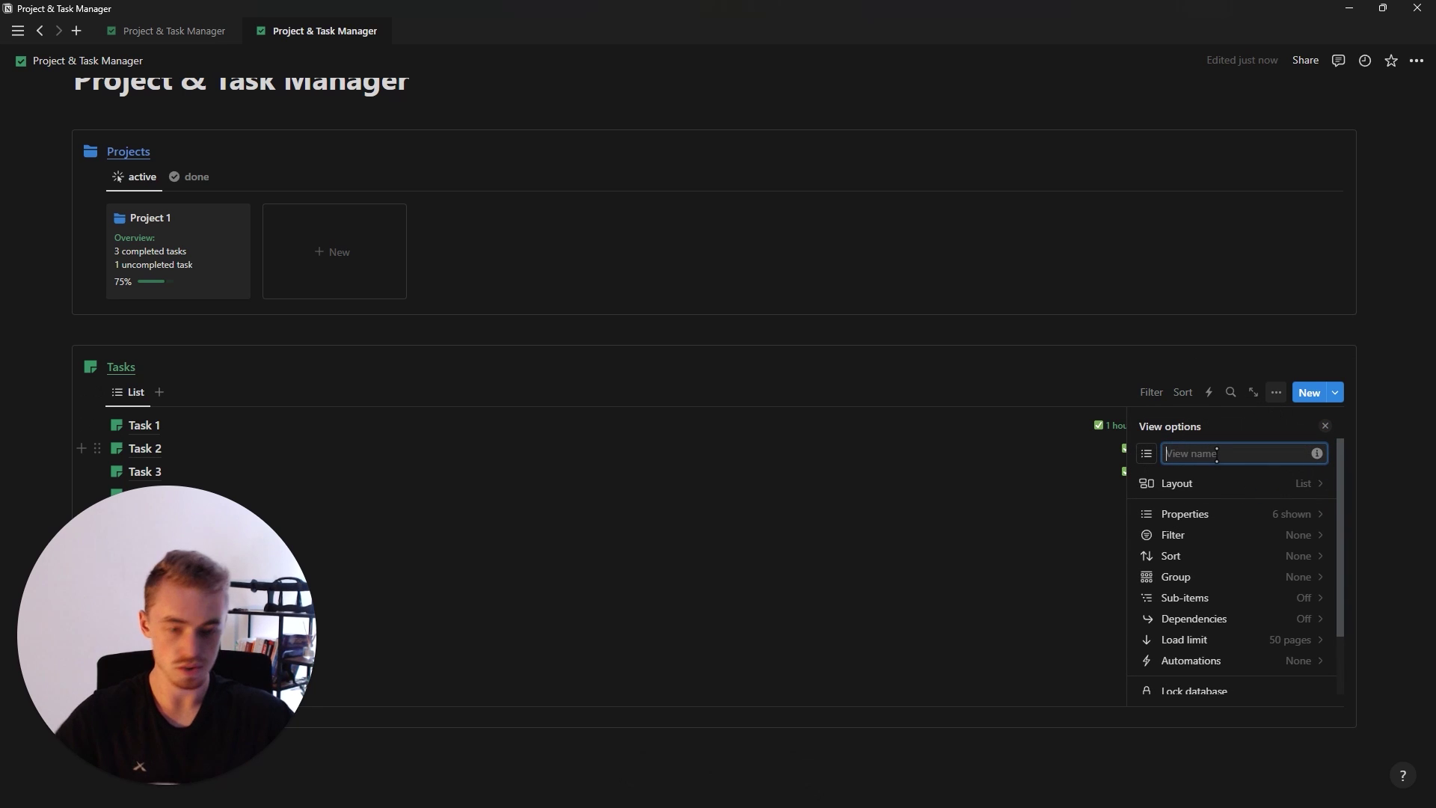
{"action": "type", "text": "today"}
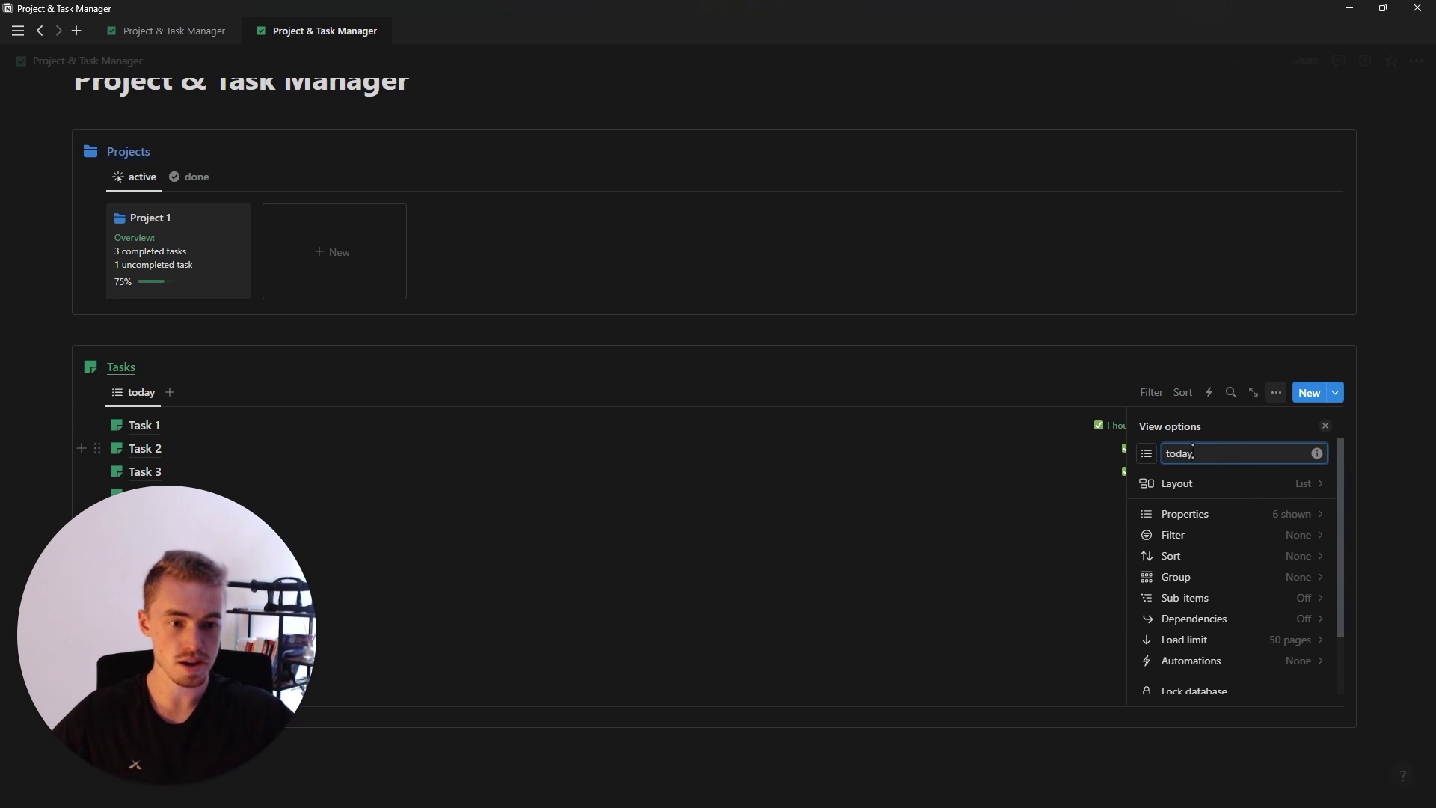
{"action": "left_click", "coordinate": [1150, 467]}
{"action": "left_click", "coordinate": [1149, 458]}
{"action": "left_click", "coordinate": [1063, 573]}
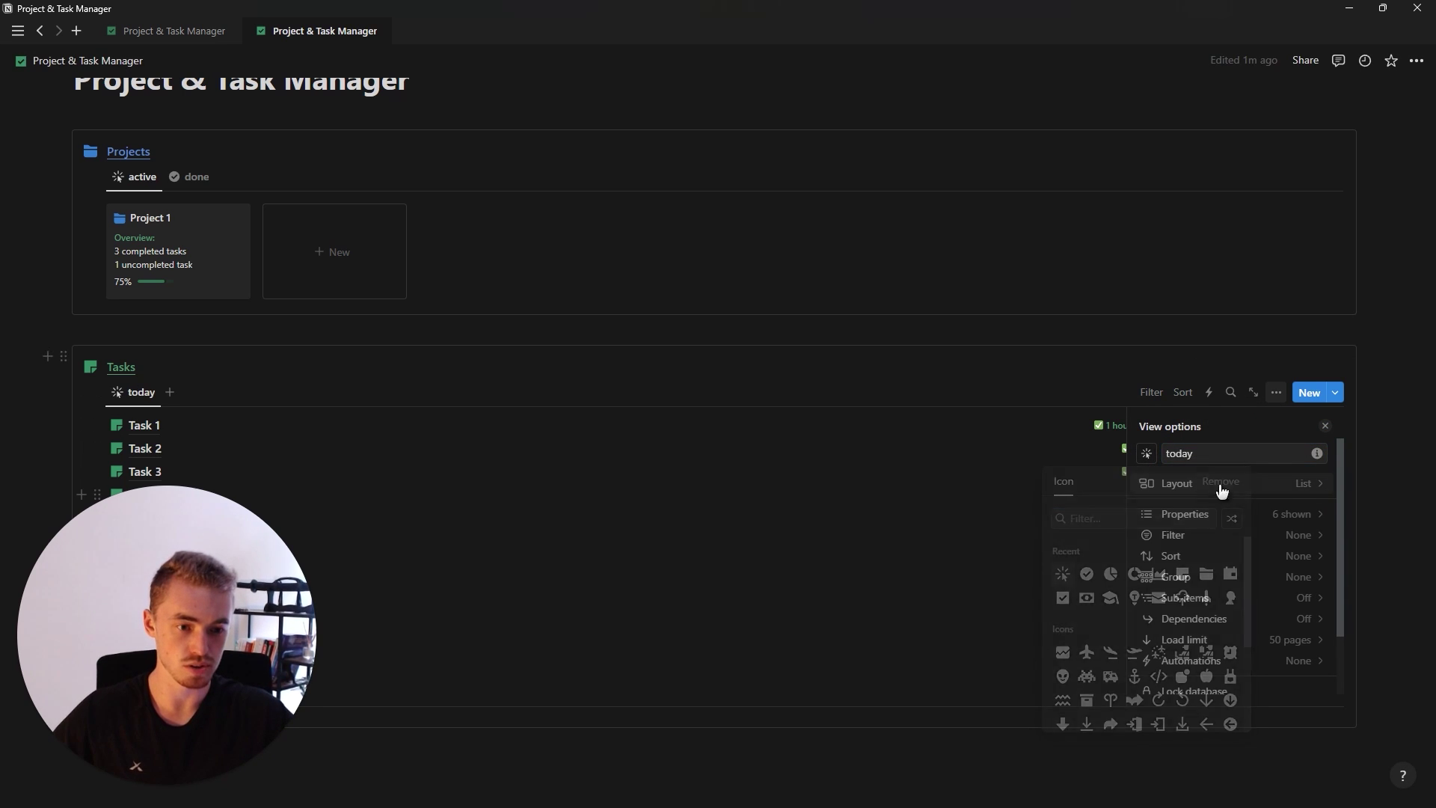
Filter the today view to tasks whose Date start date is Today
{"action": "left_click", "coordinate": [1228, 537]}
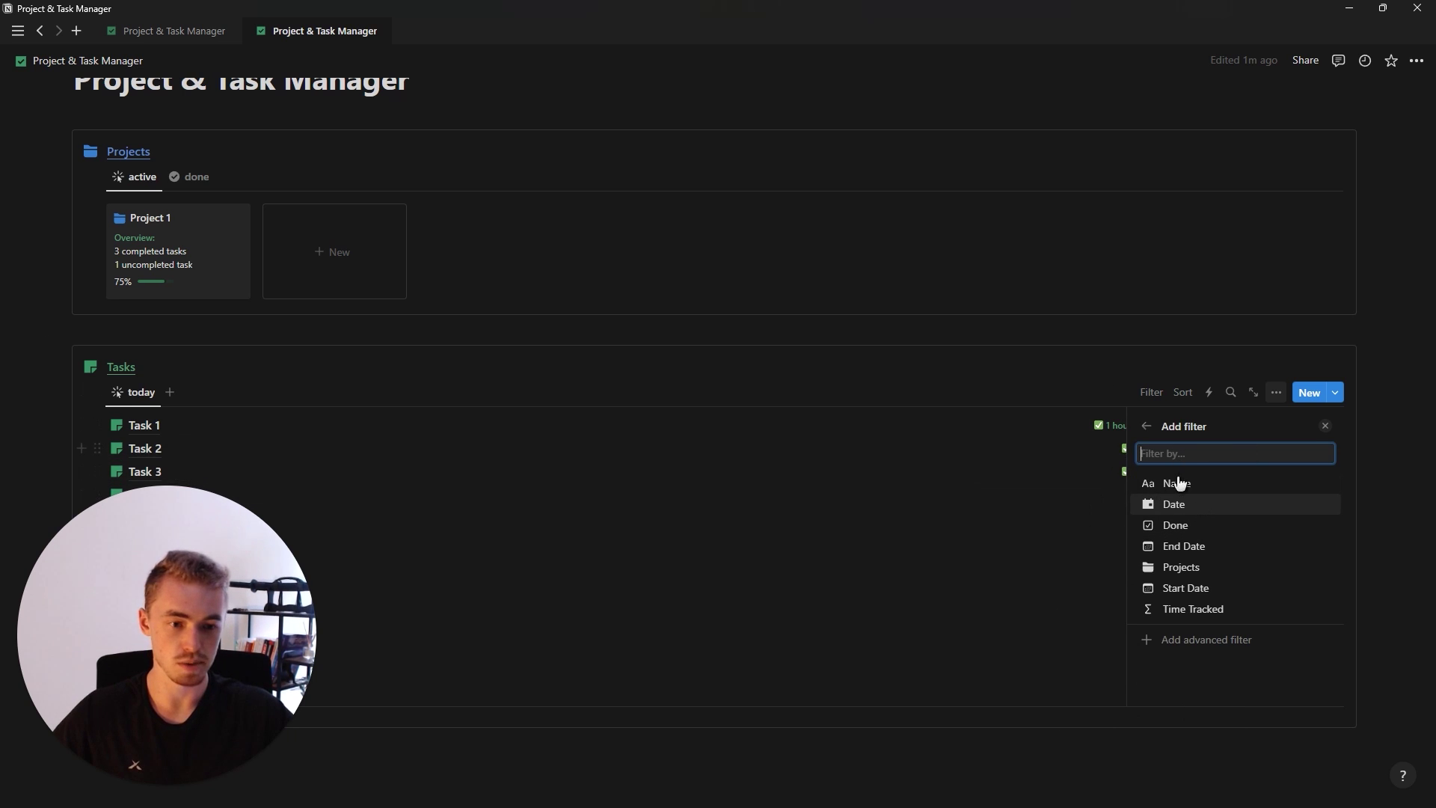
{"action": "left_click", "coordinate": [1191, 505]}
{"action": "left_click", "coordinate": [1234, 456]}
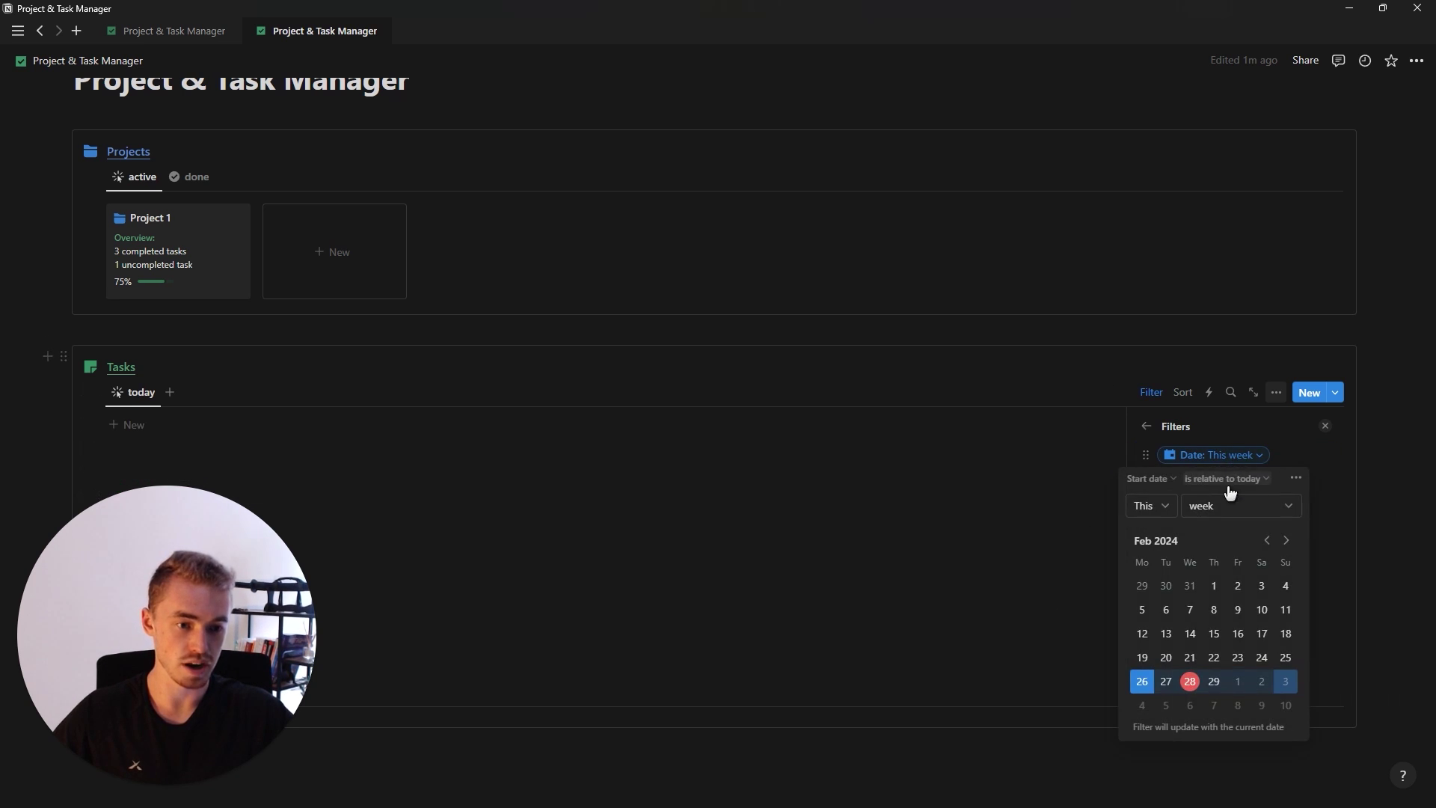
{"action": "left_click", "coordinate": [1230, 479]}
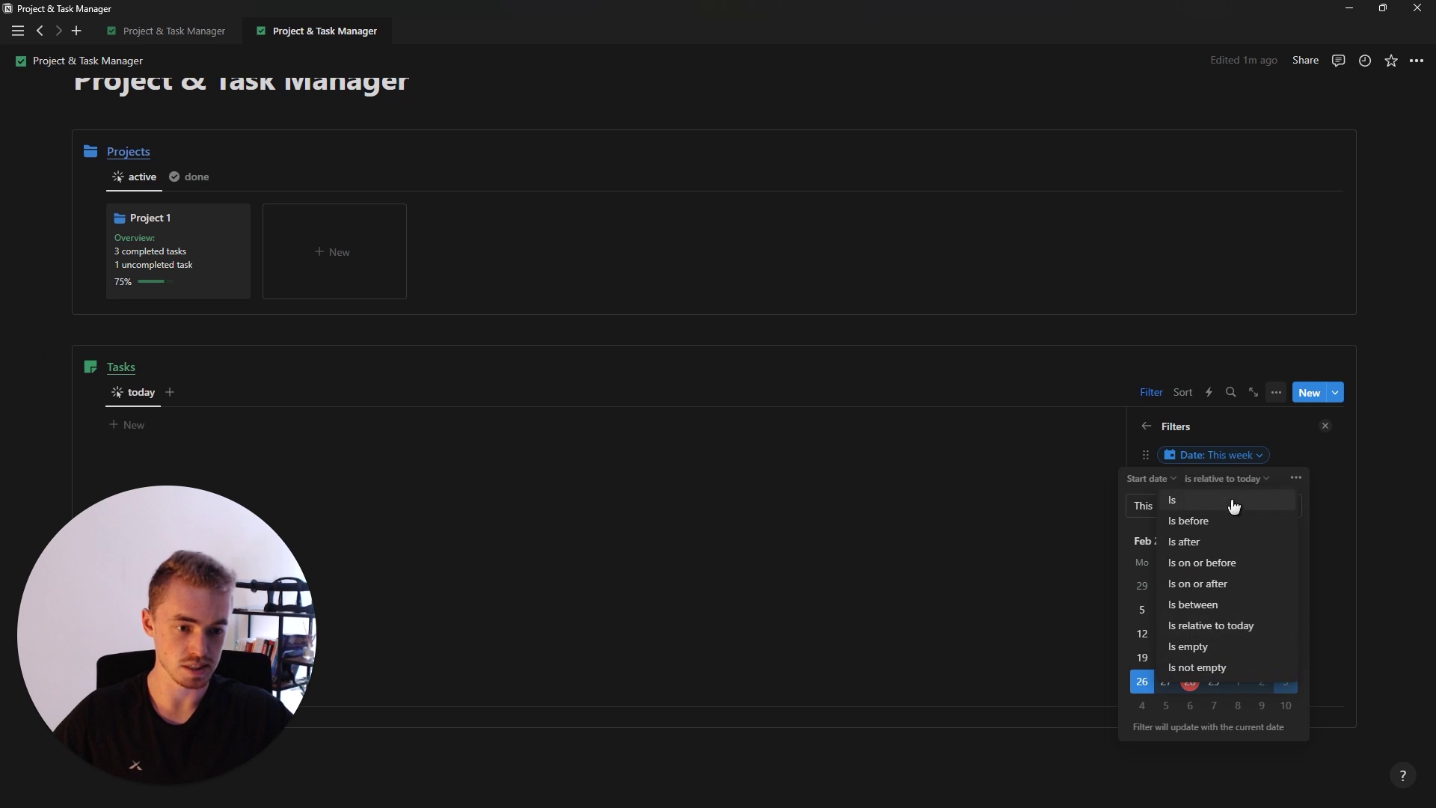
{"action": "left_click", "coordinate": [1192, 500]}
{"action": "left_click", "coordinate": [1287, 503]}
{"action": "left_click", "coordinate": [1151, 531]}
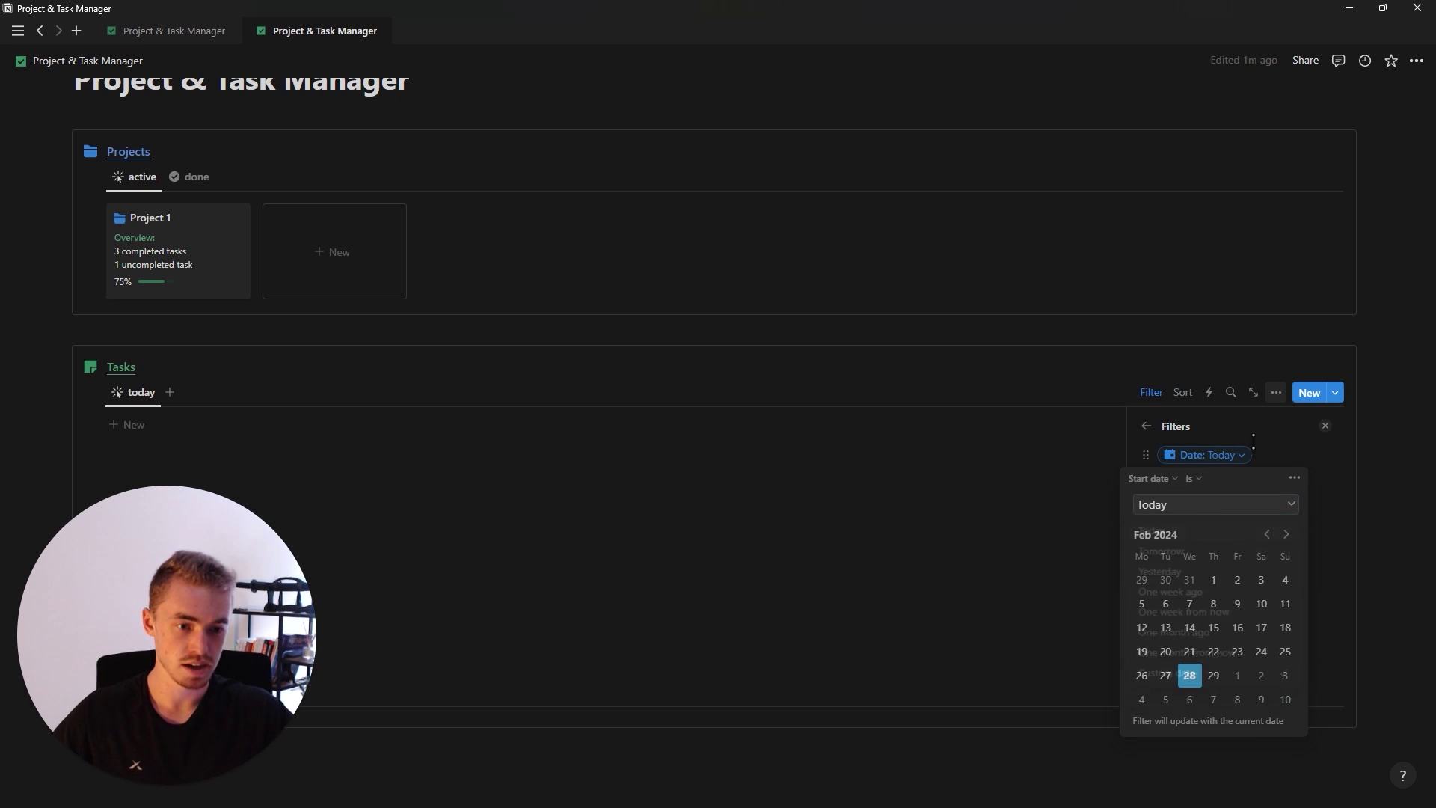
{"action": "key", "text": "Escape"}
{"action": "key", "text": "Escape"}
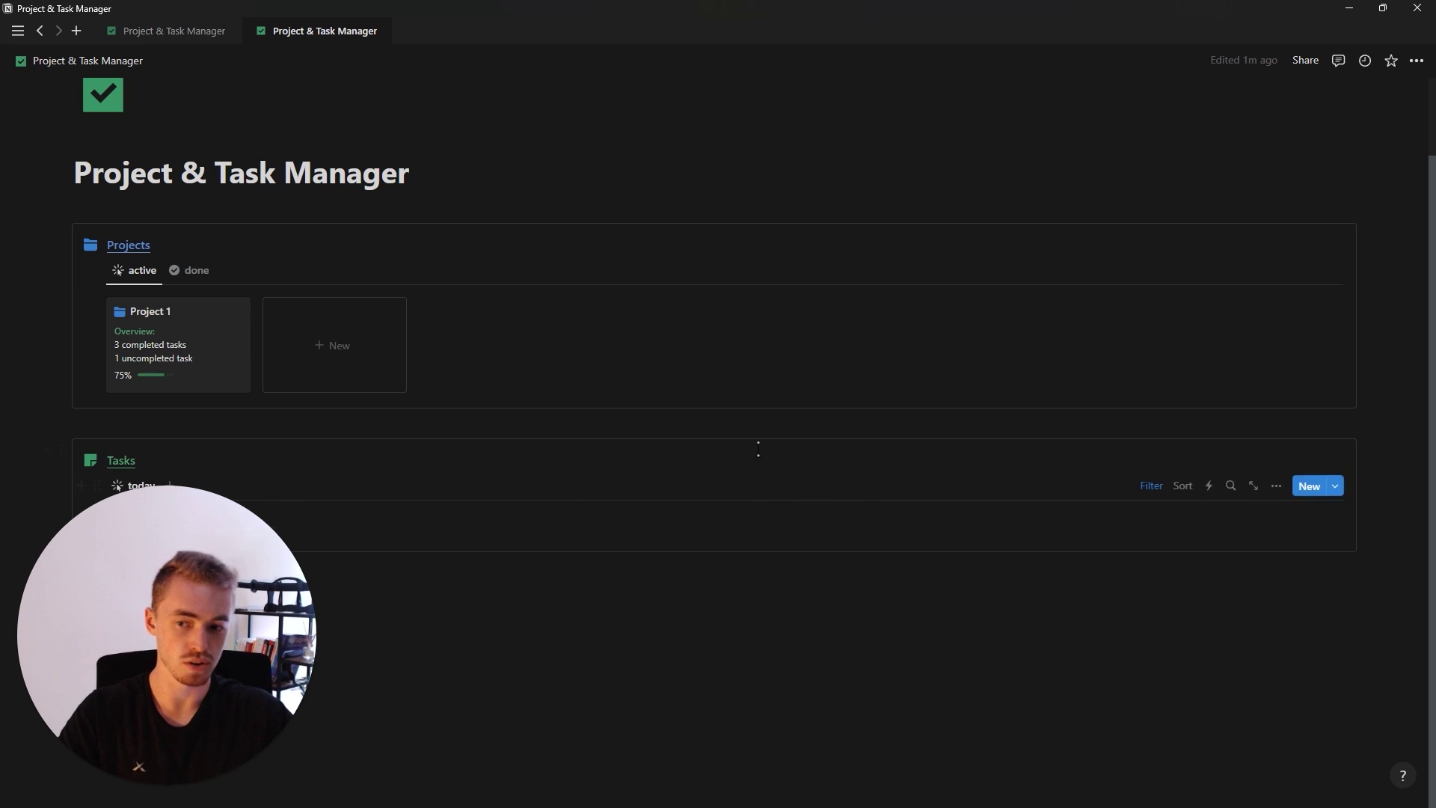
Duplicate the today view, name the copy "due soon" and give it the first recently used icon
{"action": "scroll", "coordinate": [838, 486], "scroll_direction": "down", "scroll_amount": 1}
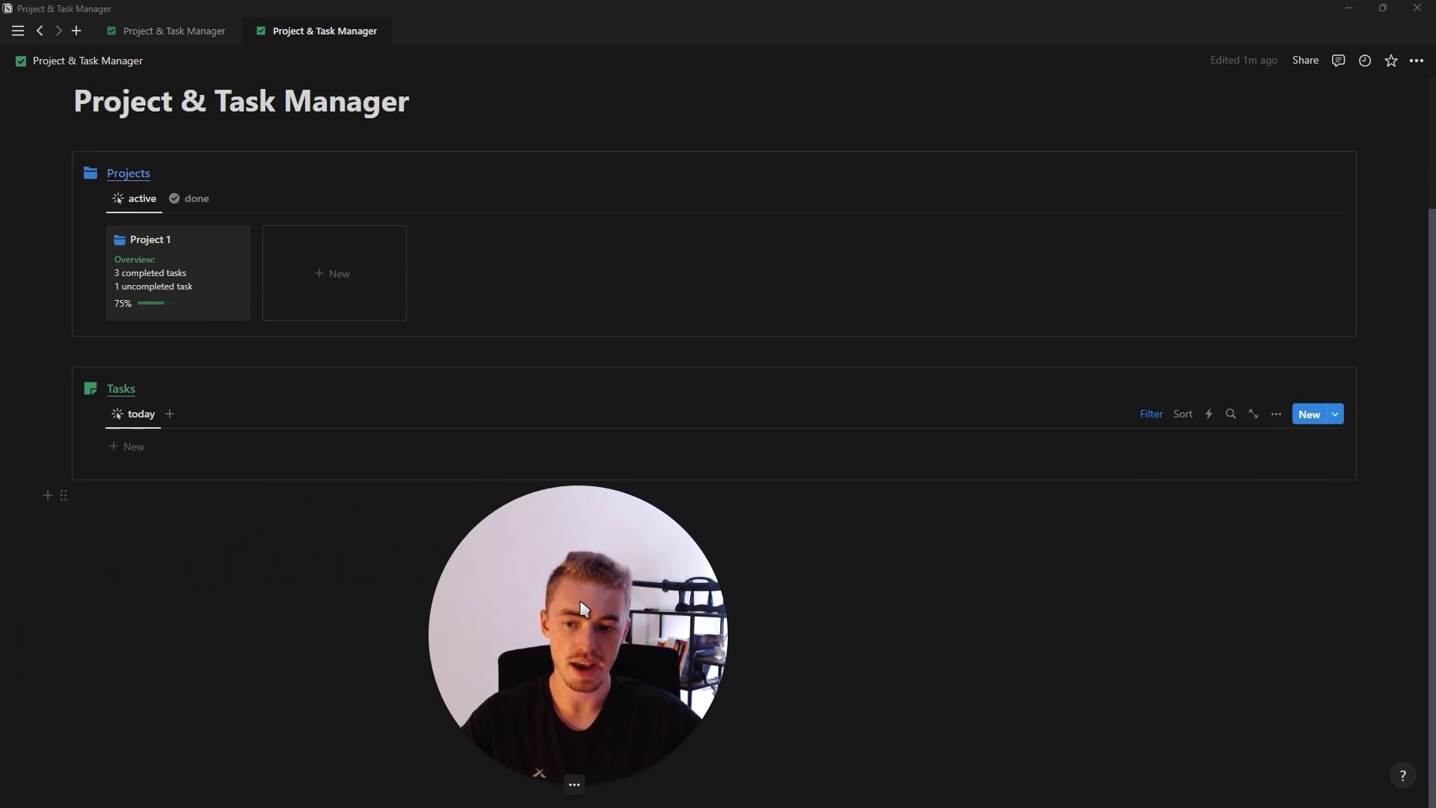
{"action": "left_click", "coordinate": [139, 416]}
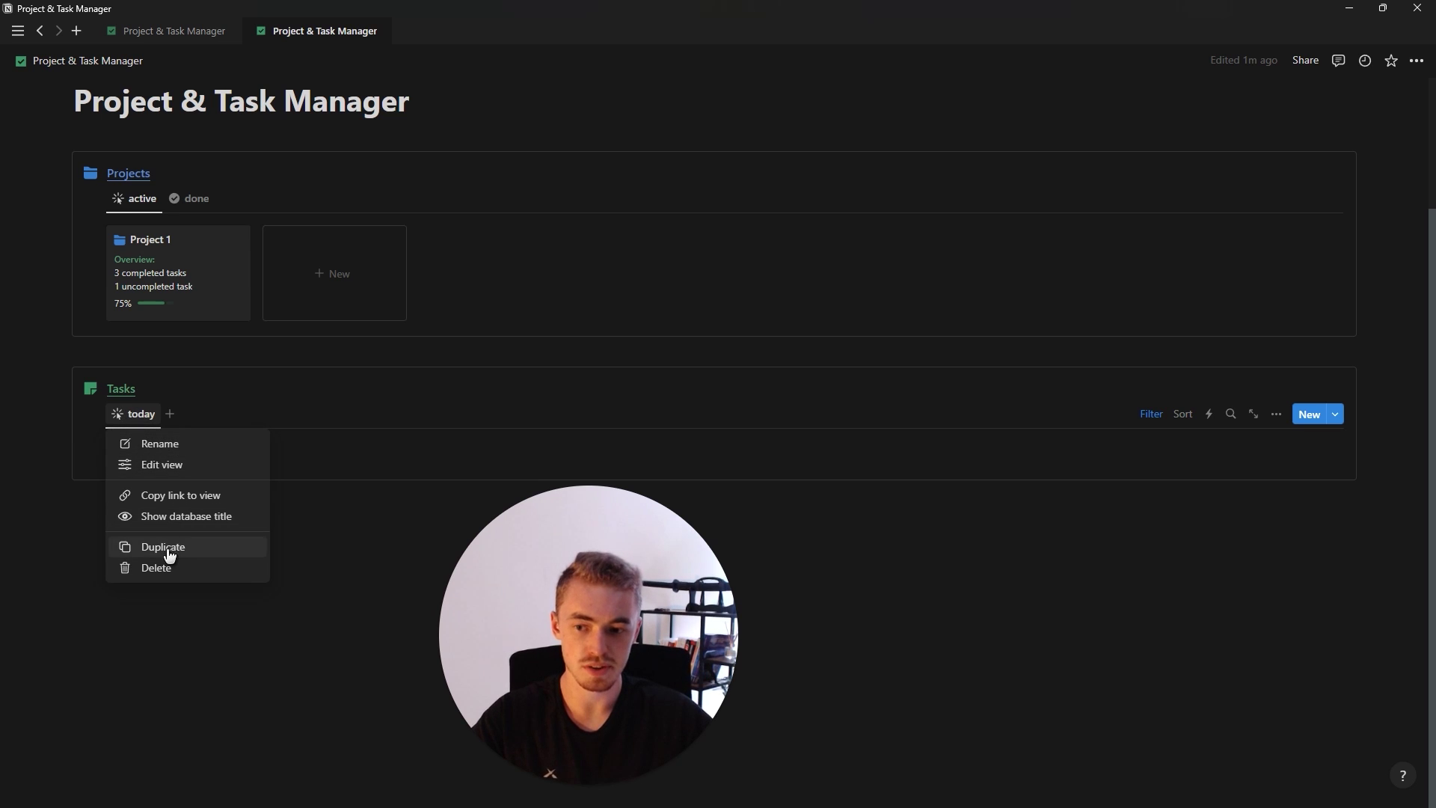
{"action": "left_click", "coordinate": [212, 550]}
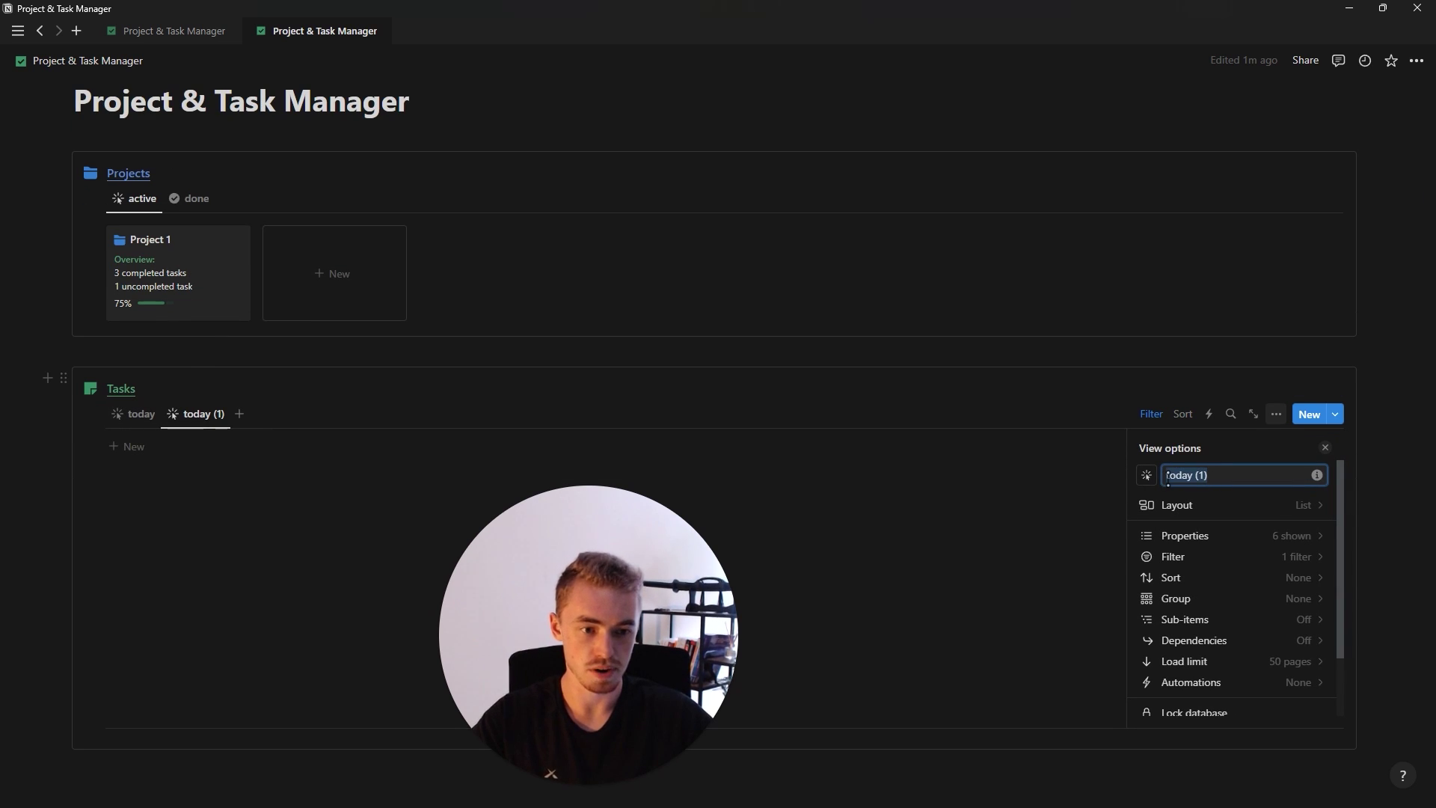
{"action": "type", "text": "due soon"}
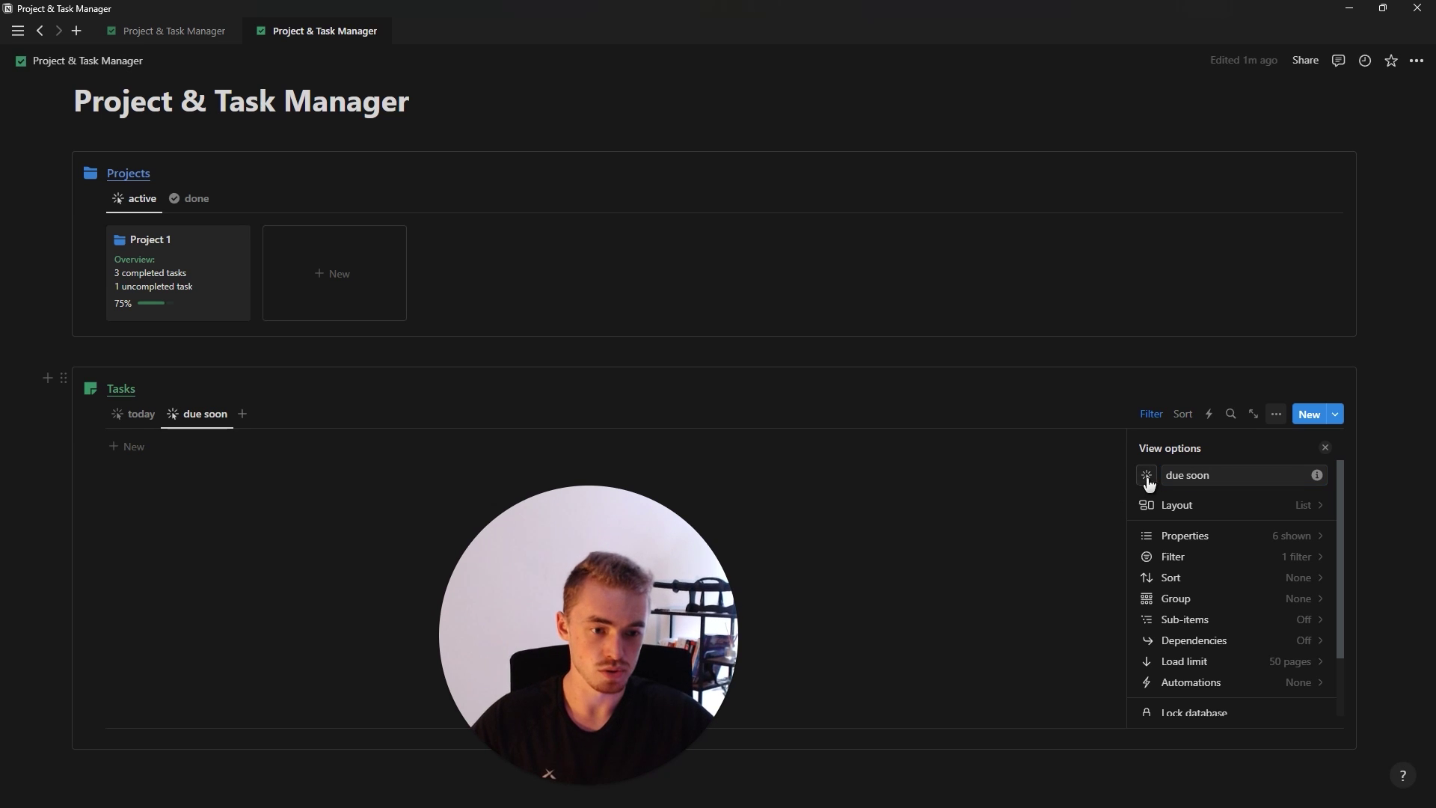
{"action": "left_click", "coordinate": [1147, 476]}
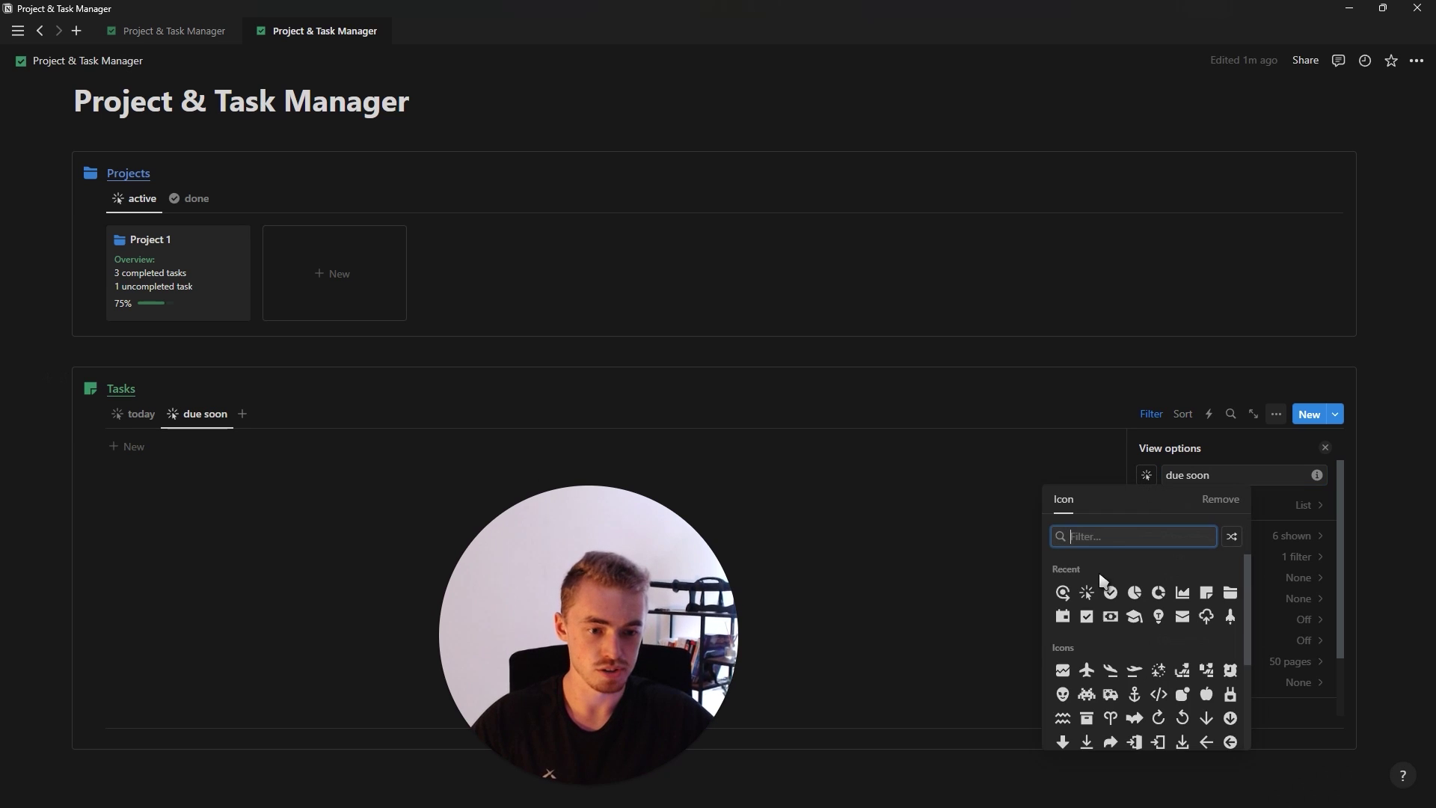
{"action": "left_click", "coordinate": [1062, 594]}
Change the due soon view's Date filter to is after Today
{"action": "left_click", "coordinate": [1219, 558]}
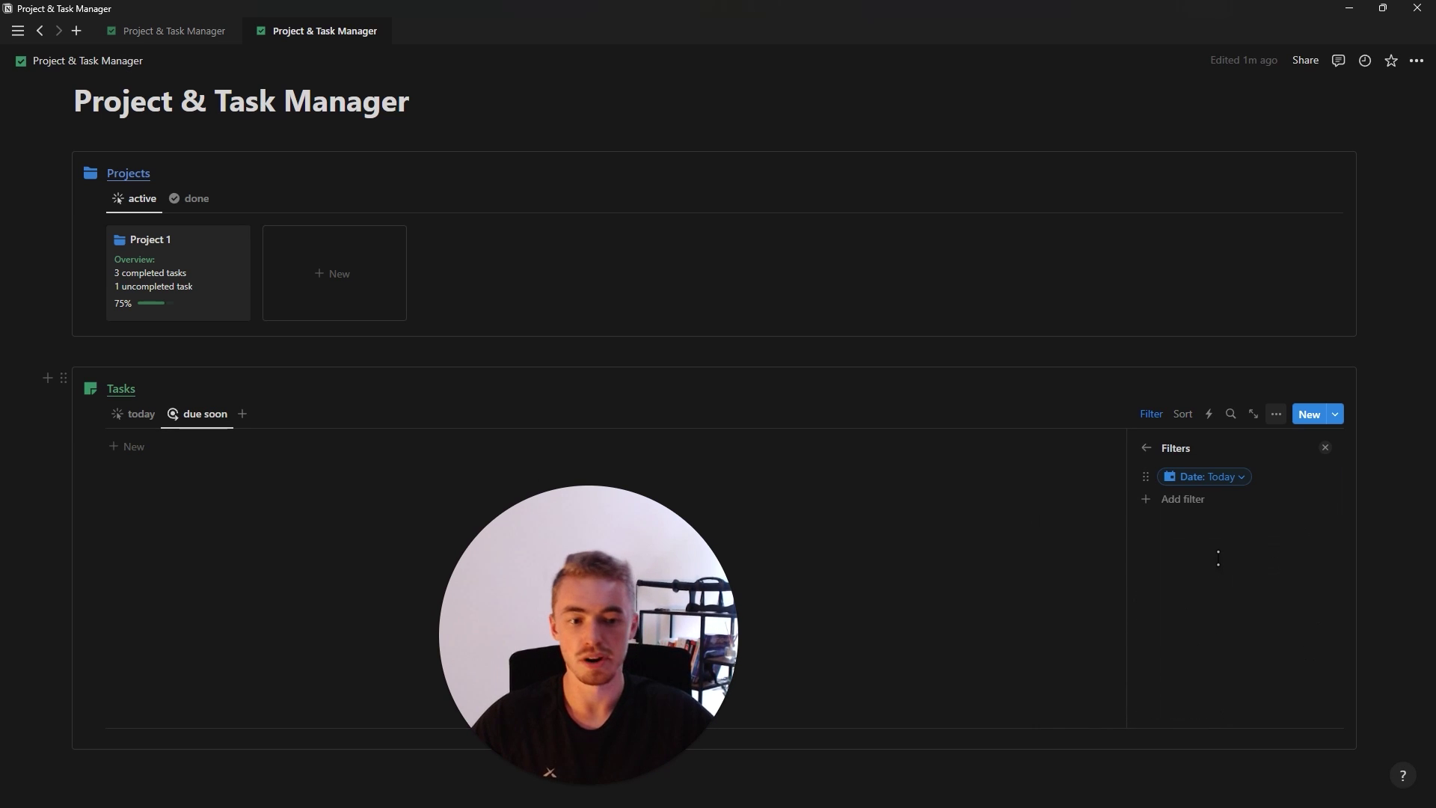
{"action": "left_click", "coordinate": [1210, 479]}
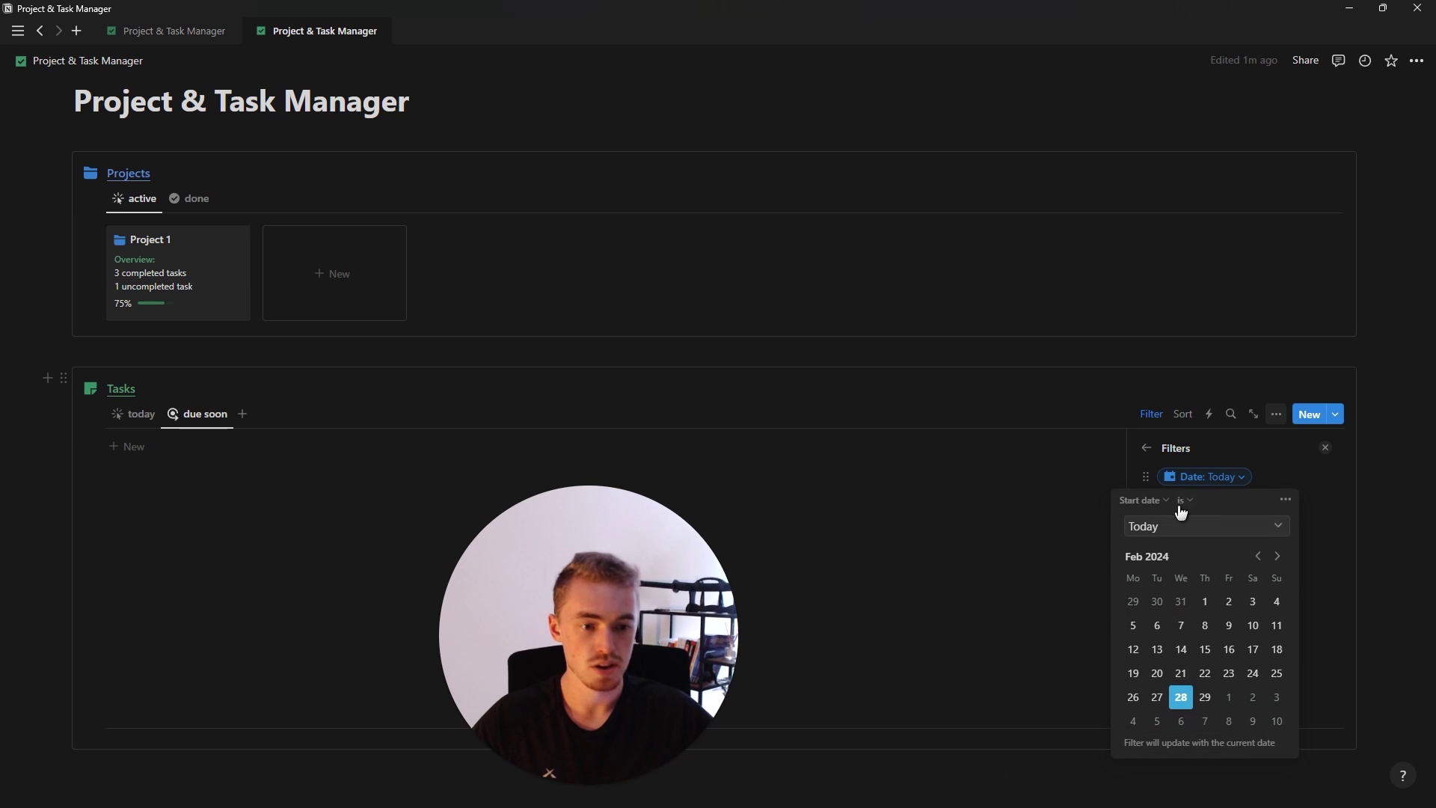
{"action": "left_click", "coordinate": [1188, 501]}
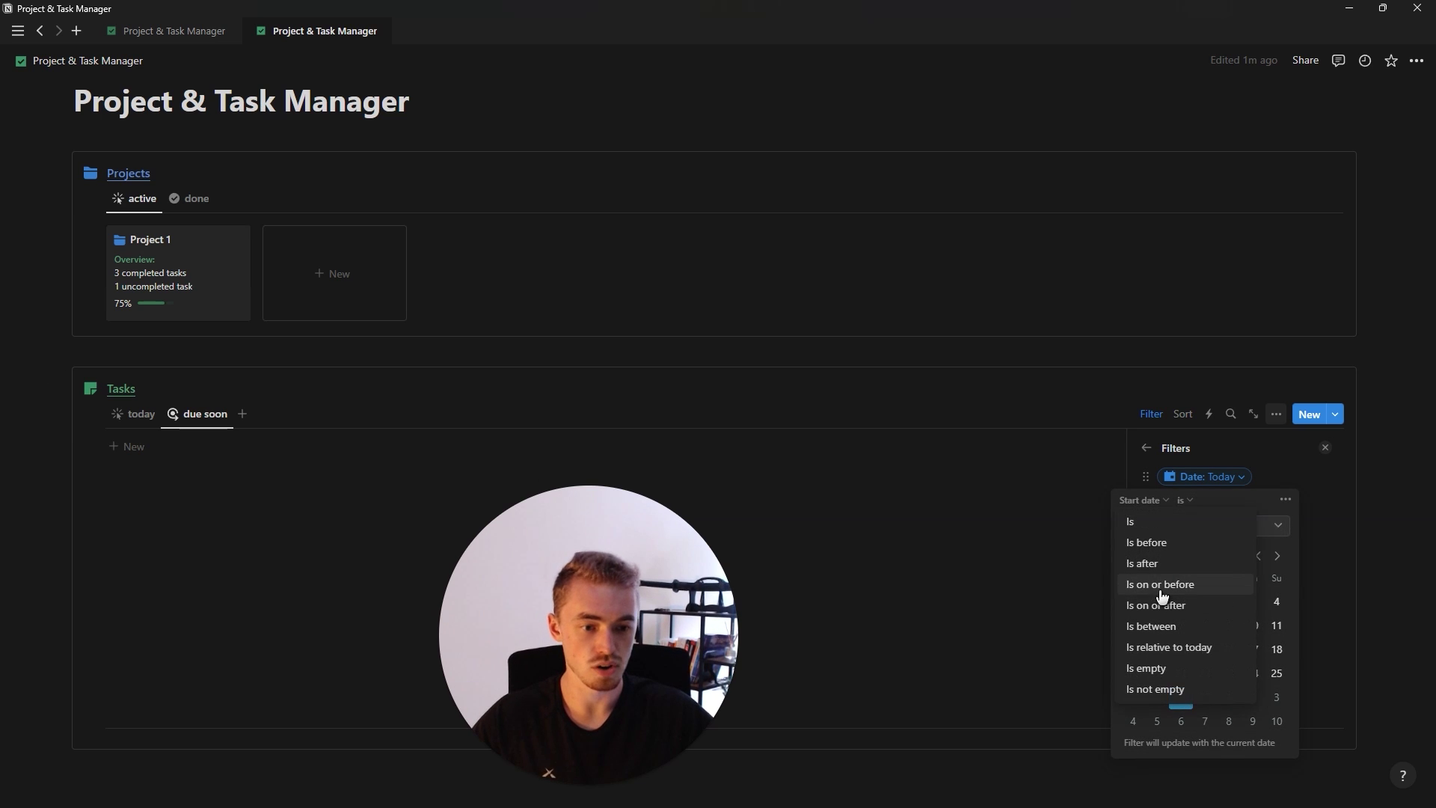
{"action": "left_click", "coordinate": [1176, 563]}
{"action": "left_click", "coordinate": [1325, 448]}
{"action": "left_click", "coordinate": [1325, 447]}
Sort the due soon view by Date and collapse its filter and sort bar
{"action": "left_click", "coordinate": [146, 421]}
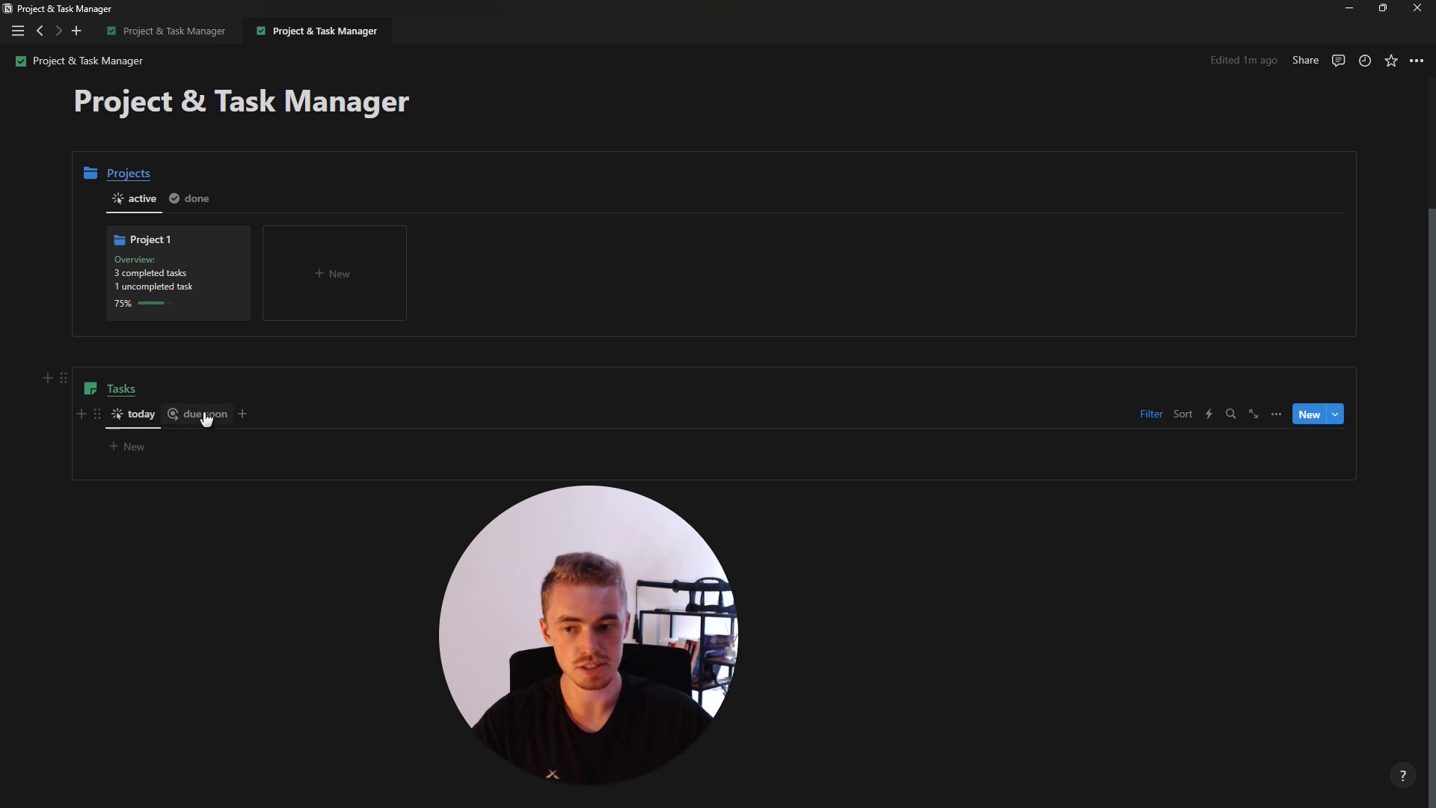
{"action": "left_click", "coordinate": [199, 416]}
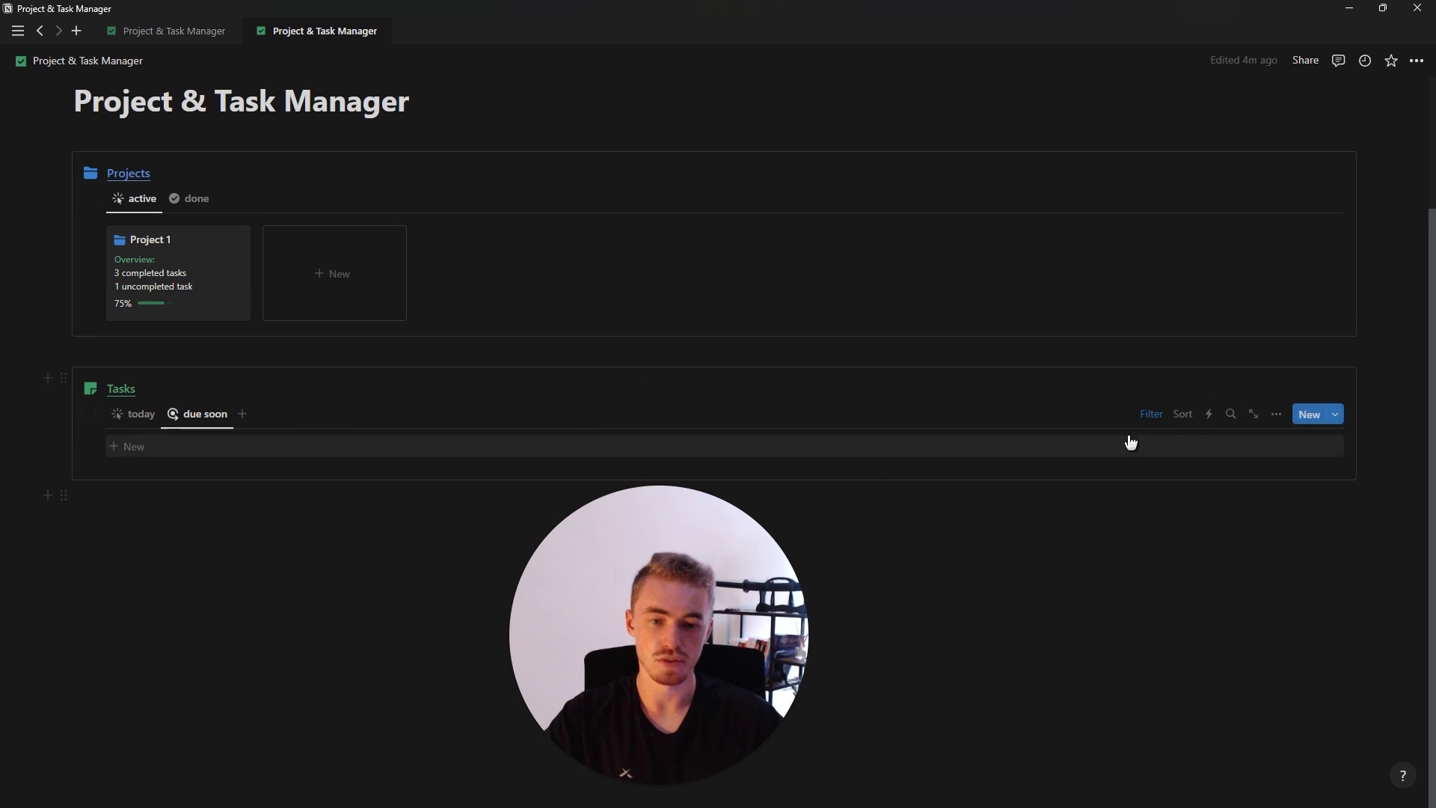
{"action": "left_click", "coordinate": [1180, 418]}
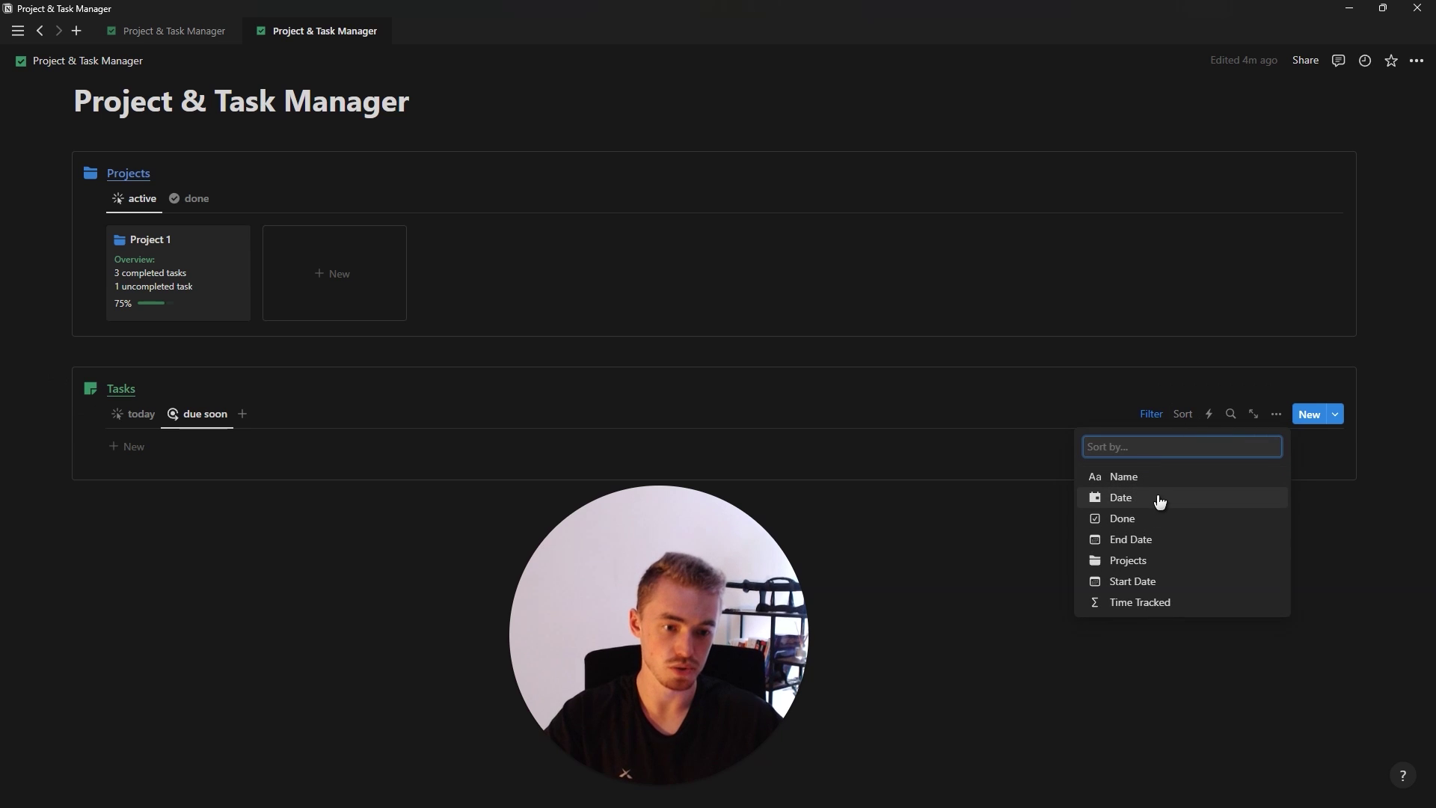
{"action": "left_click", "coordinate": [1159, 500]}
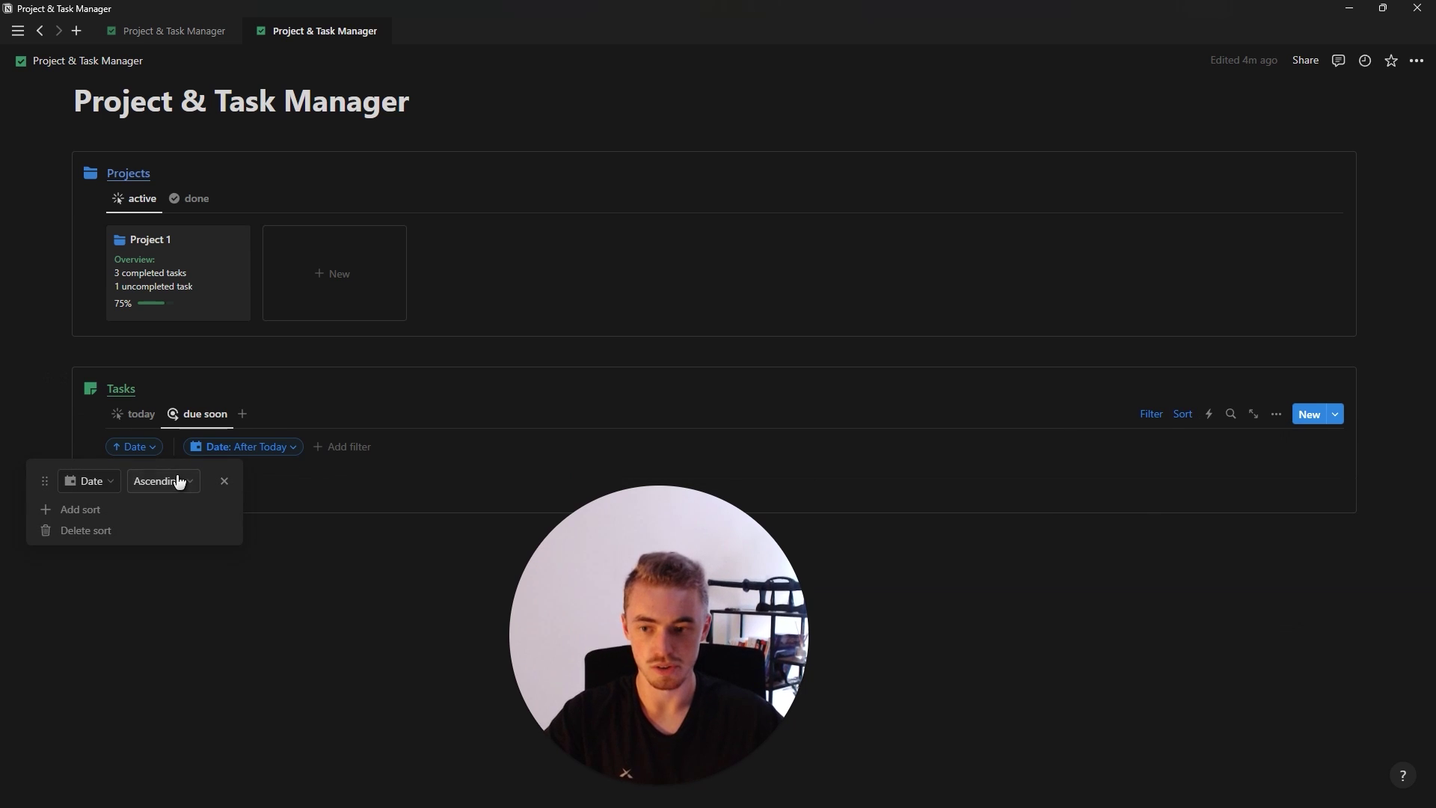
{"action": "left_click", "coordinate": [138, 529]}
{"action": "left_click", "coordinate": [1151, 414]}
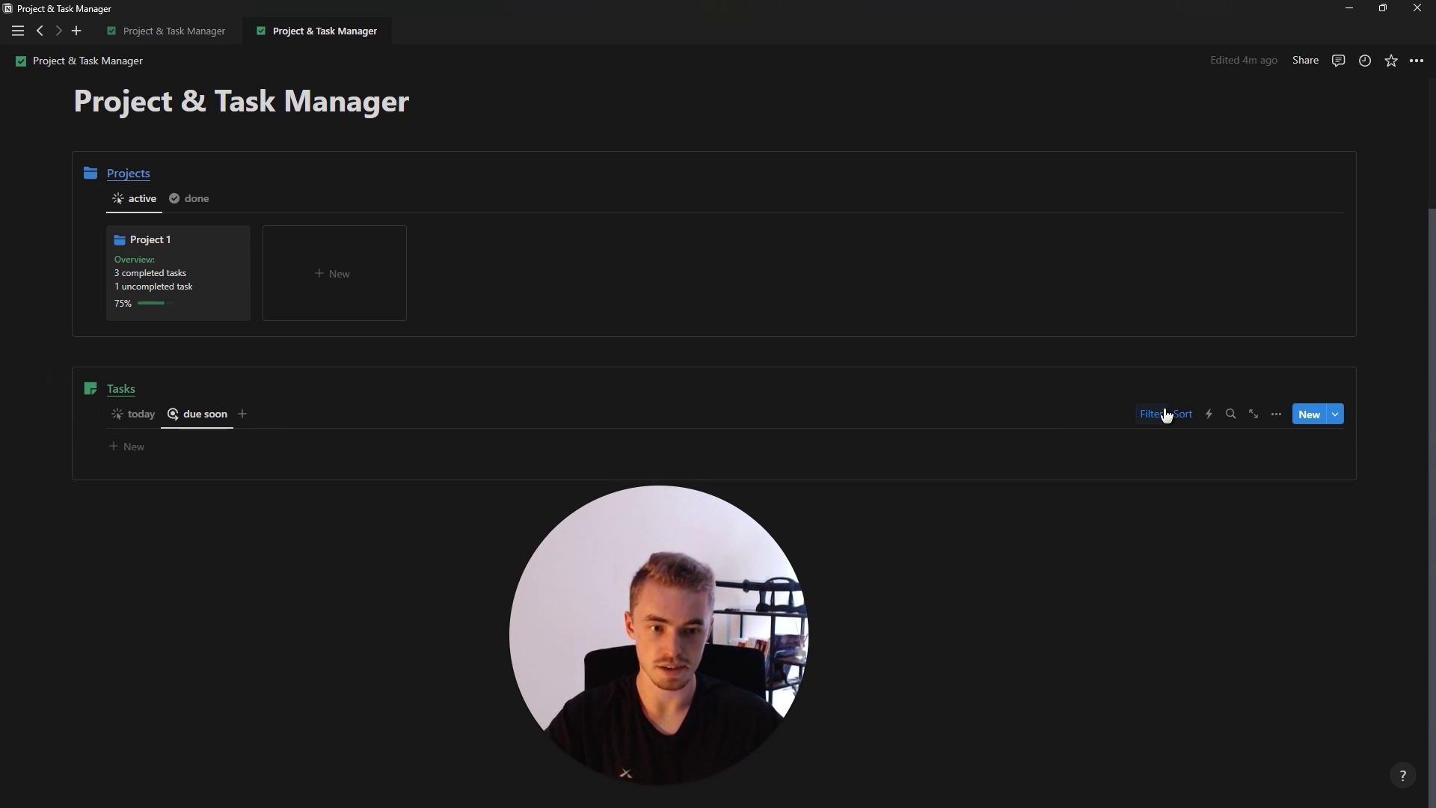
Add a Board view to Tasks named "all" and give it a stacked-pages icon
{"action": "left_click", "coordinate": [243, 414]}
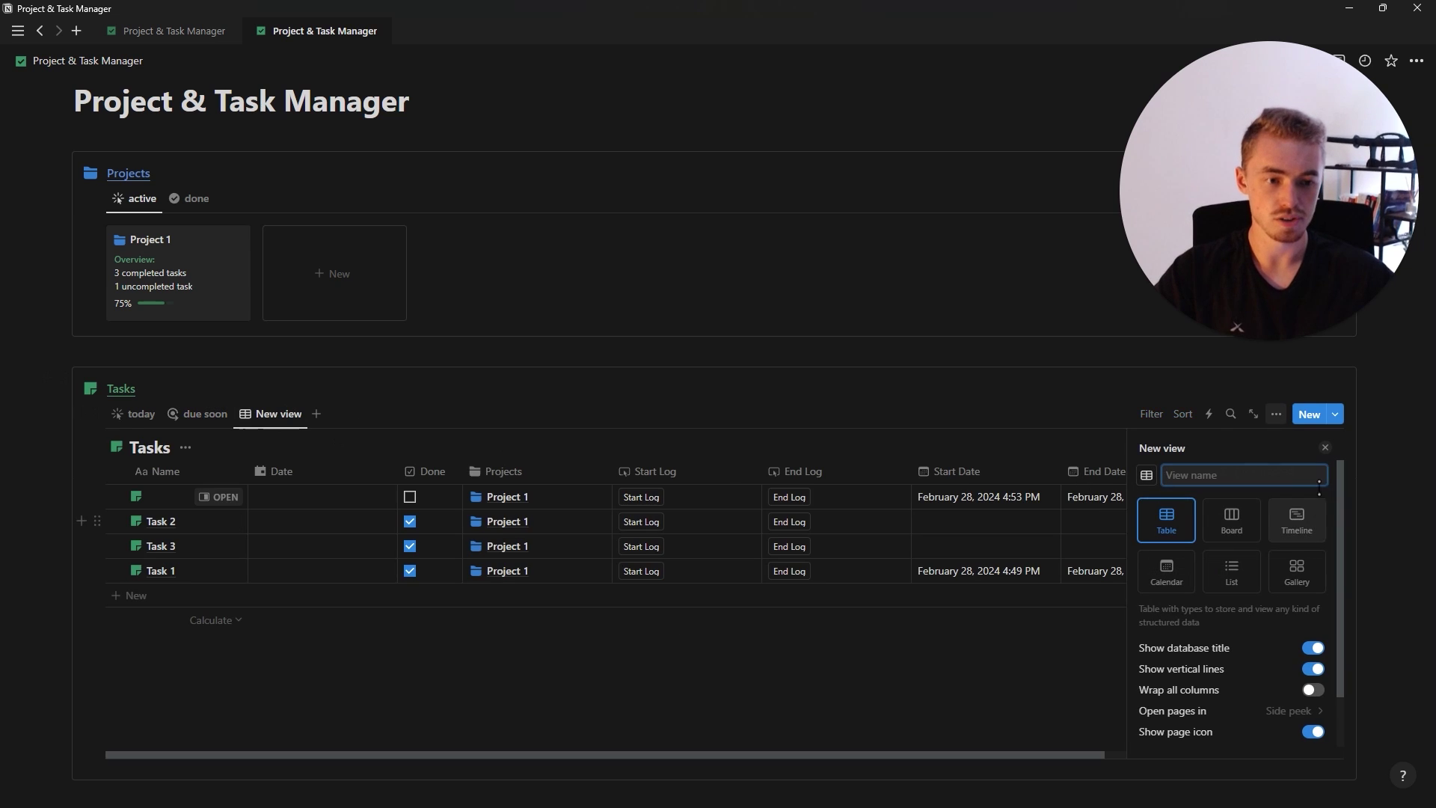
{"action": "left_click", "coordinate": [1246, 523]}
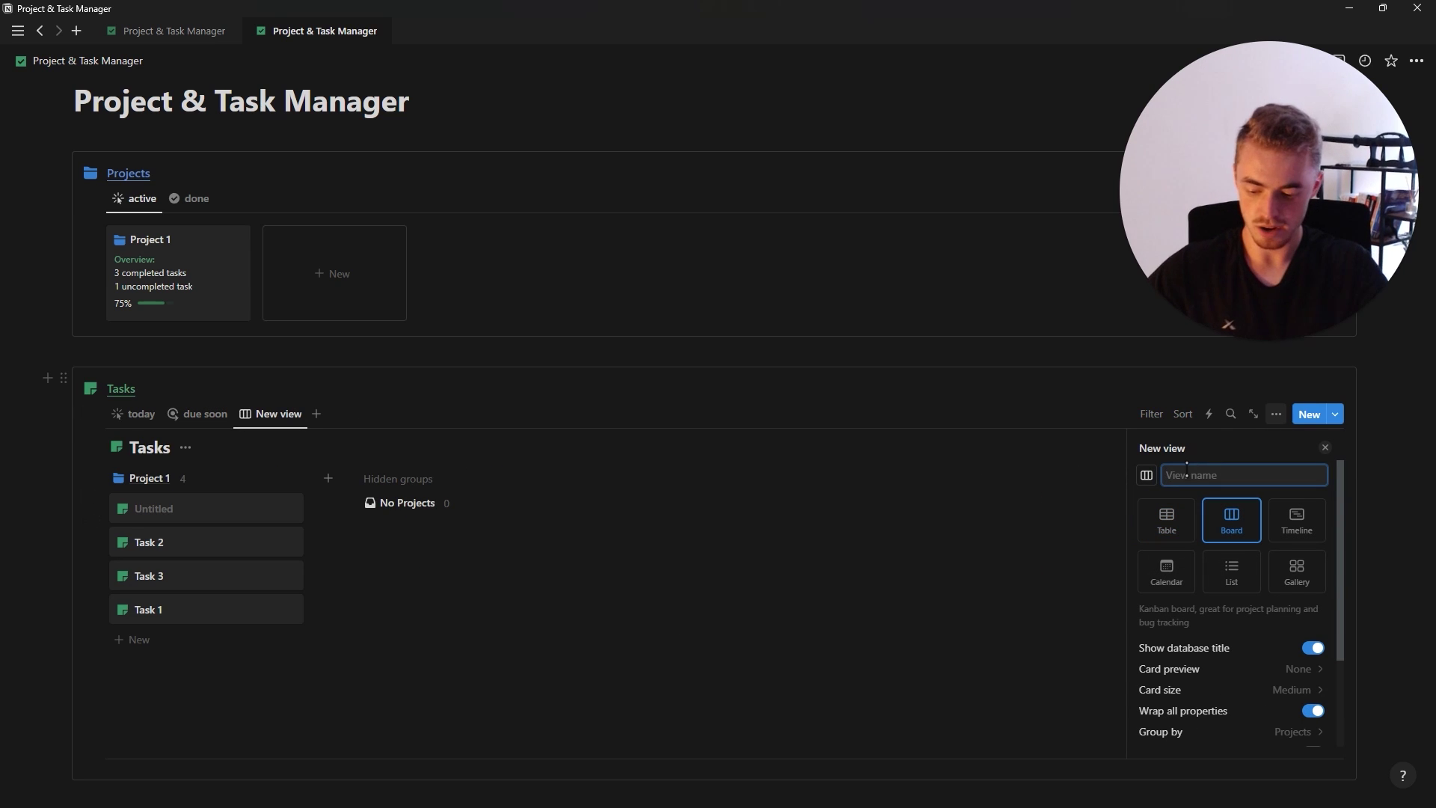
{"action": "type", "text": "all"}
{"action": "key", "text": "Return"}
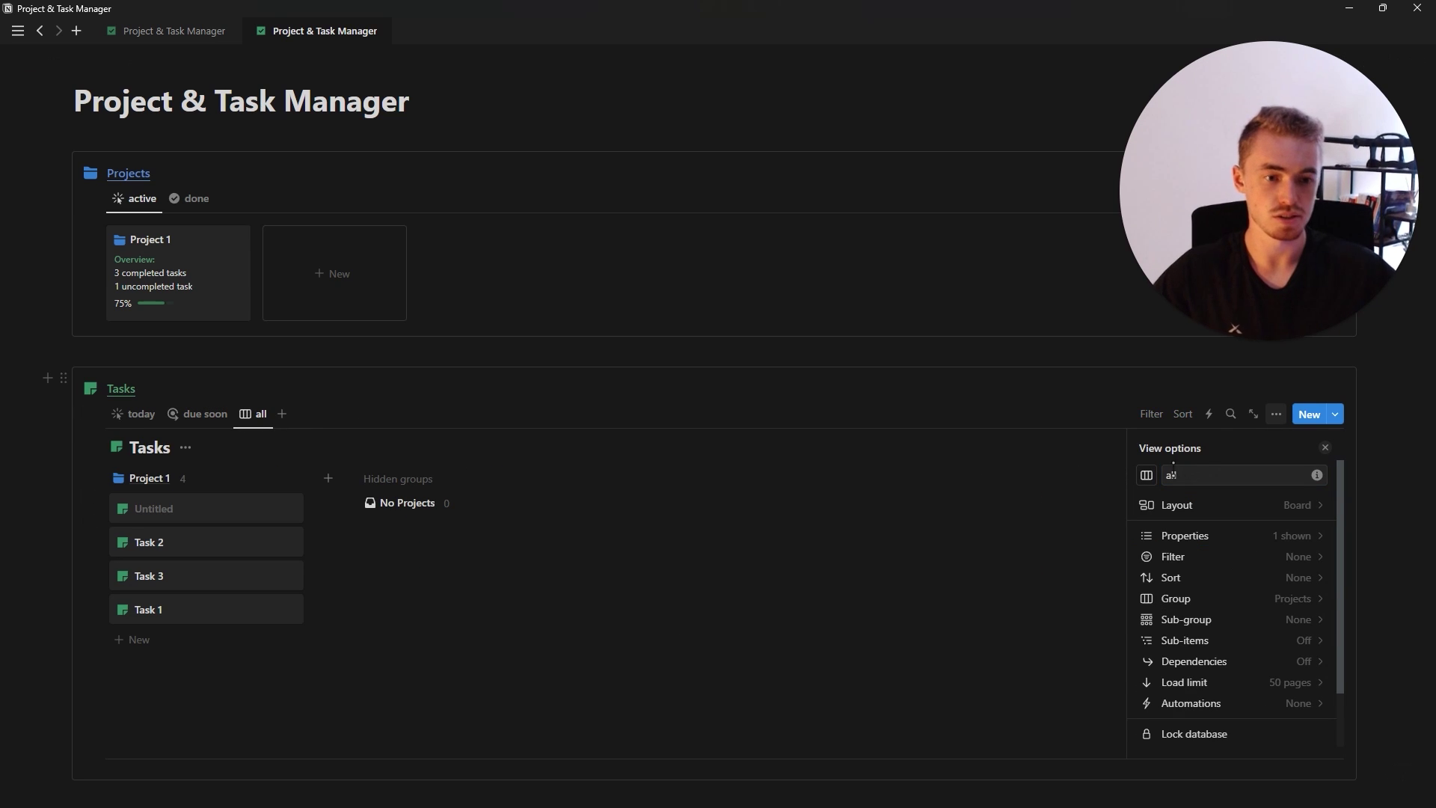
{"action": "left_click", "coordinate": [1147, 475]}
{"action": "left_click", "coordinate": [1232, 536]}
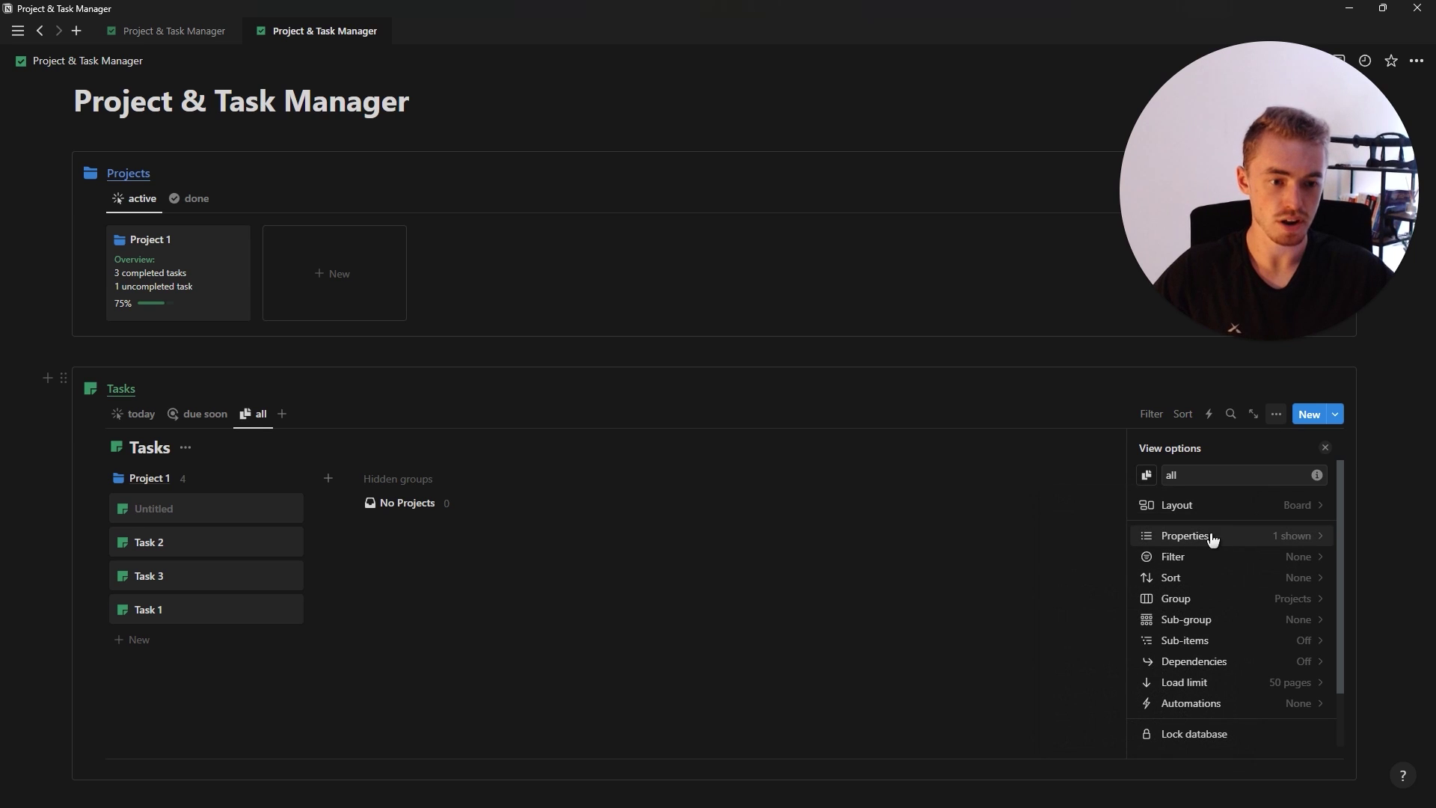
Hide the database title in the all board's layout settings
{"action": "left_click", "coordinate": [1181, 505]}
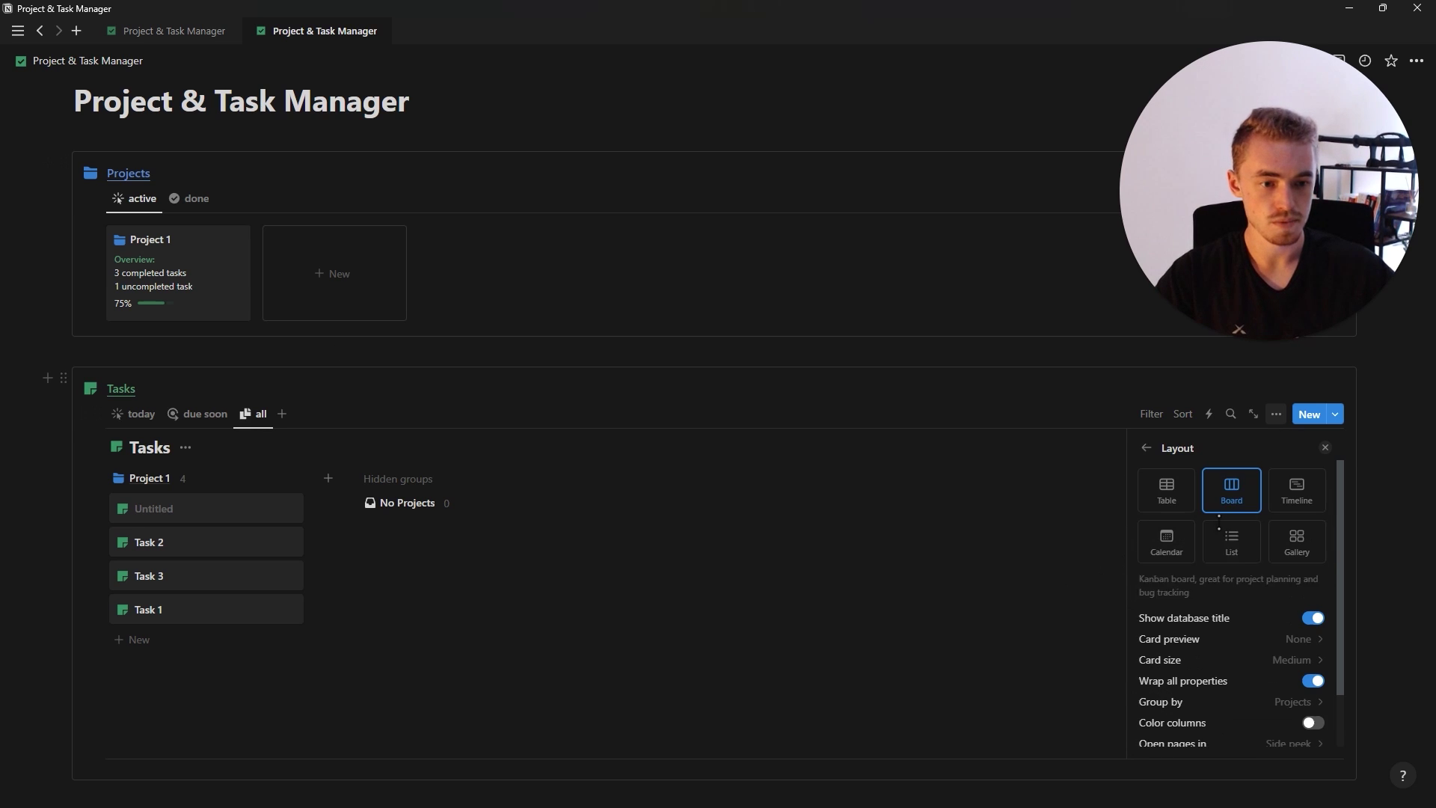
{"action": "left_click", "coordinate": [1222, 620]}
{"action": "left_click", "coordinate": [1141, 448]}
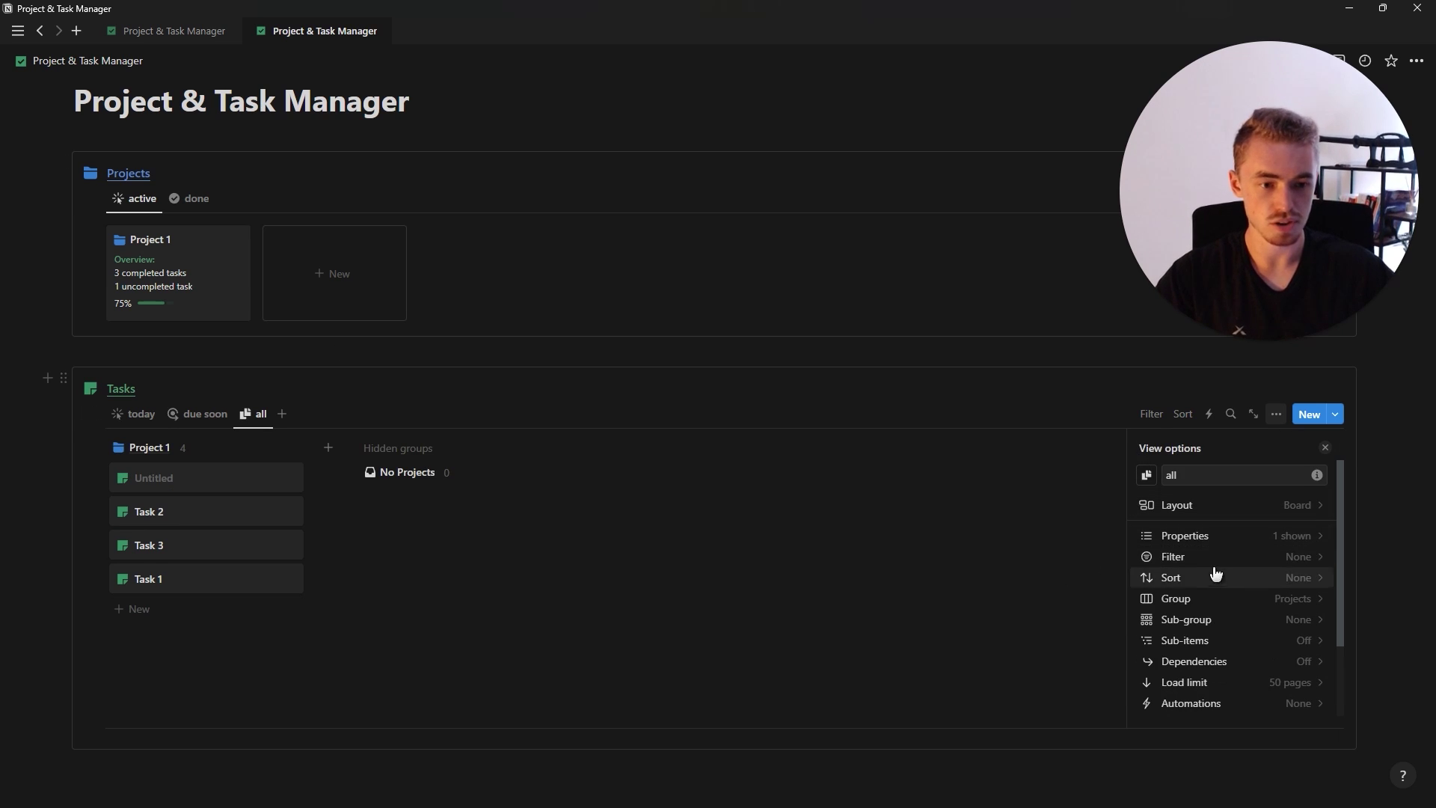
Show the Done and Date properties on the all board's cards, with Date ordered before Done
{"action": "left_click", "coordinate": [1255, 547]}
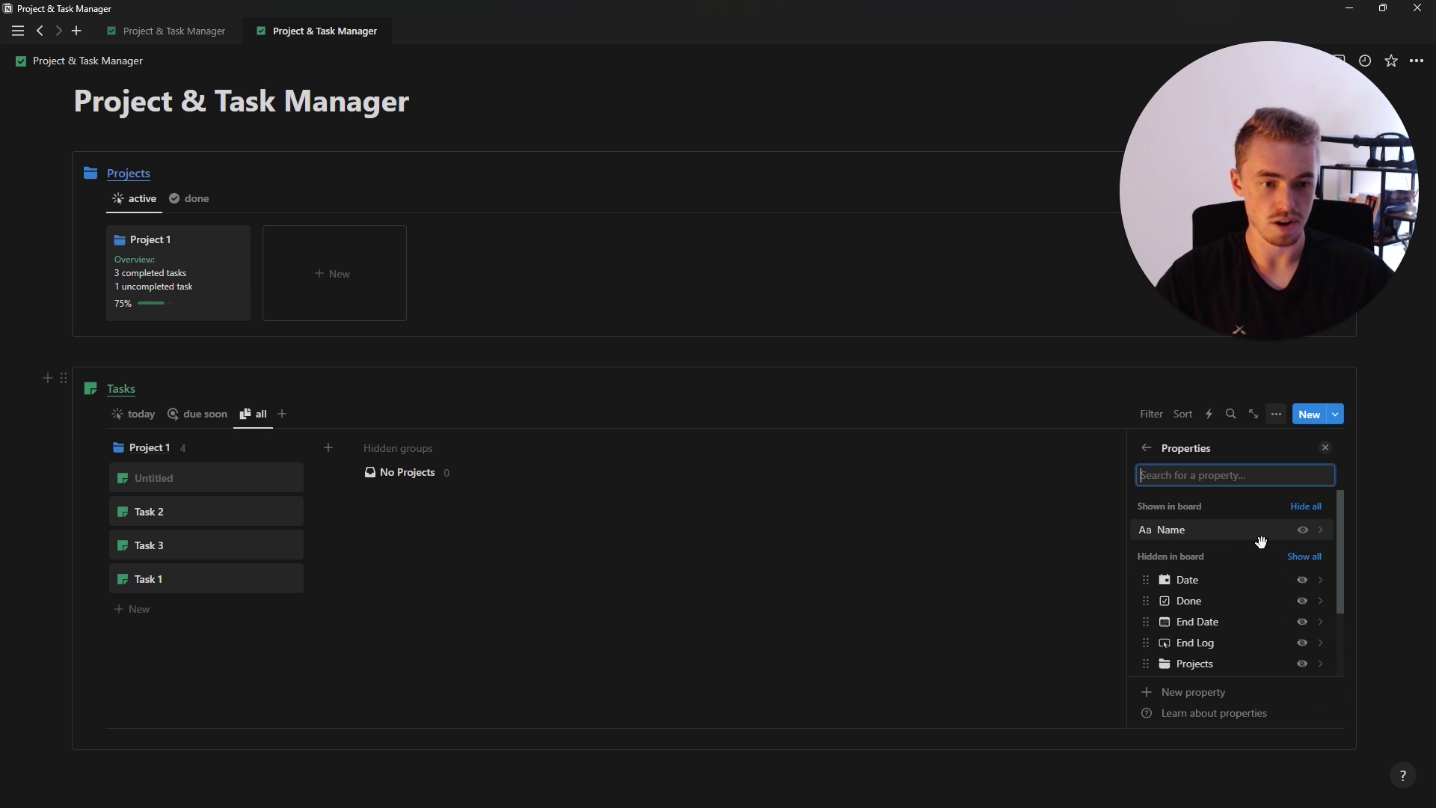
{"action": "left_click", "coordinate": [1301, 603]}
{"action": "scroll", "coordinate": [1264, 612], "scroll_direction": "down", "scroll_amount": 2}
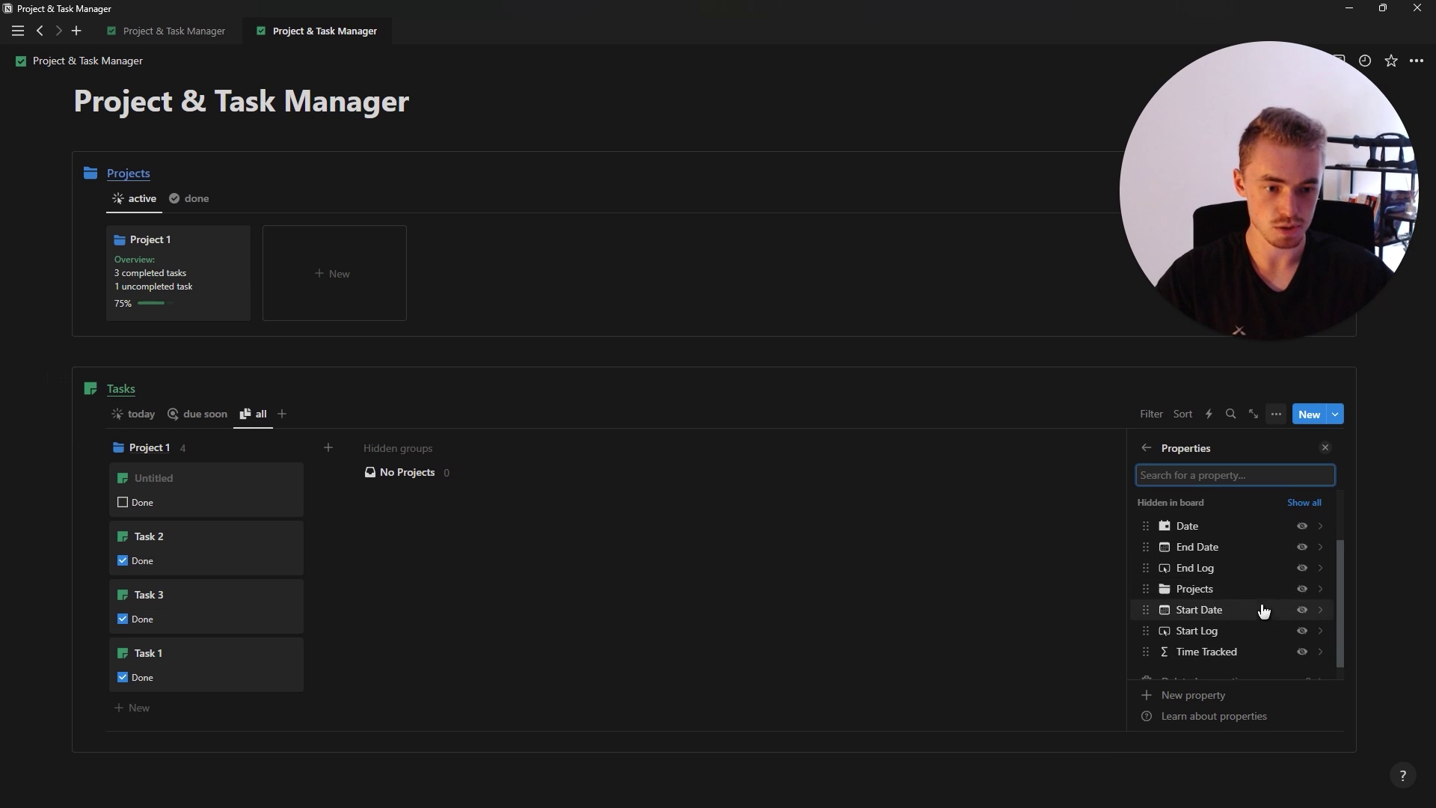
{"action": "left_click", "coordinate": [1302, 526]}
{"action": "scroll", "coordinate": [1193, 568], "scroll_direction": "up", "scroll_amount": 2}
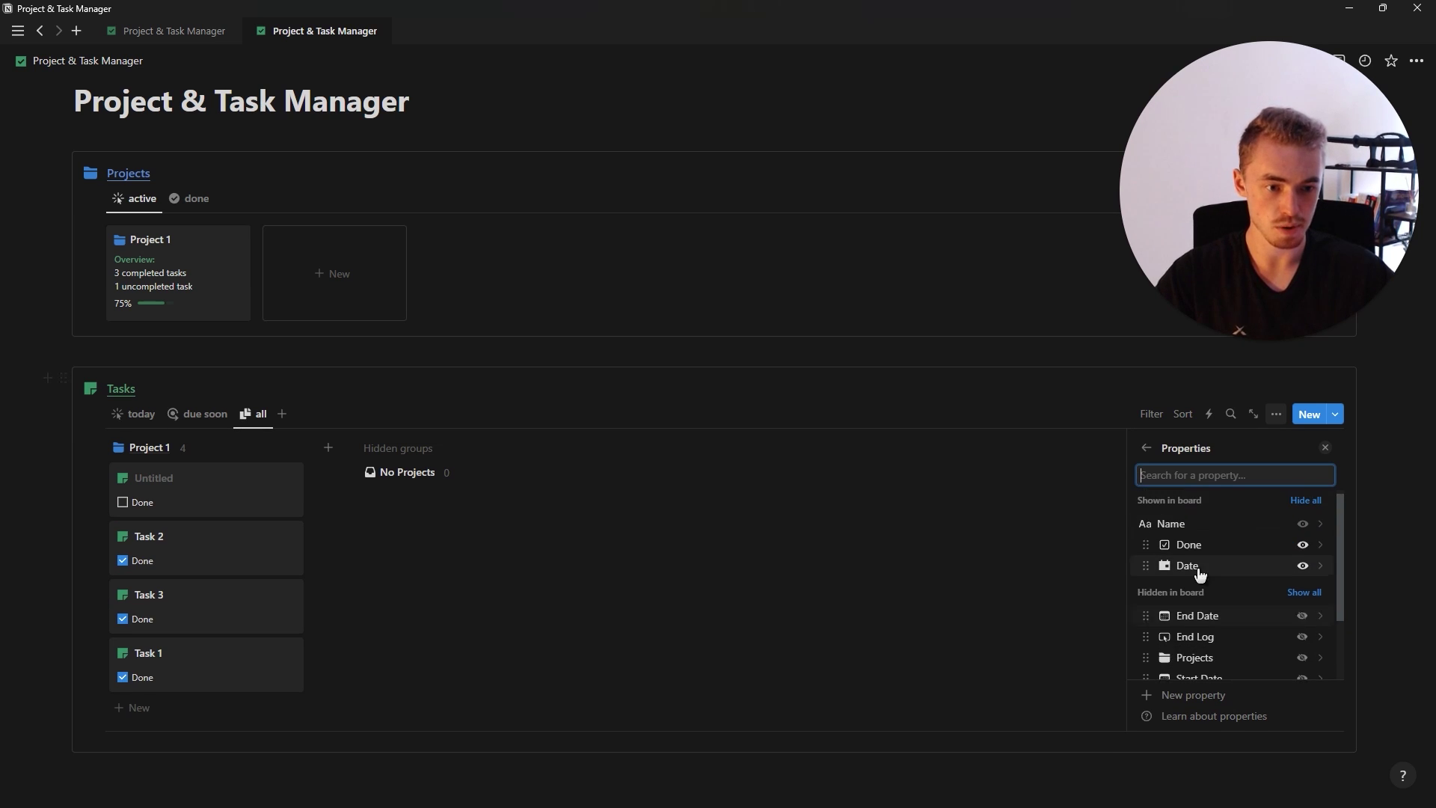
{"action": "left_click_drag", "start_coordinate": [1182, 554], "coordinate": [1222, 578]}
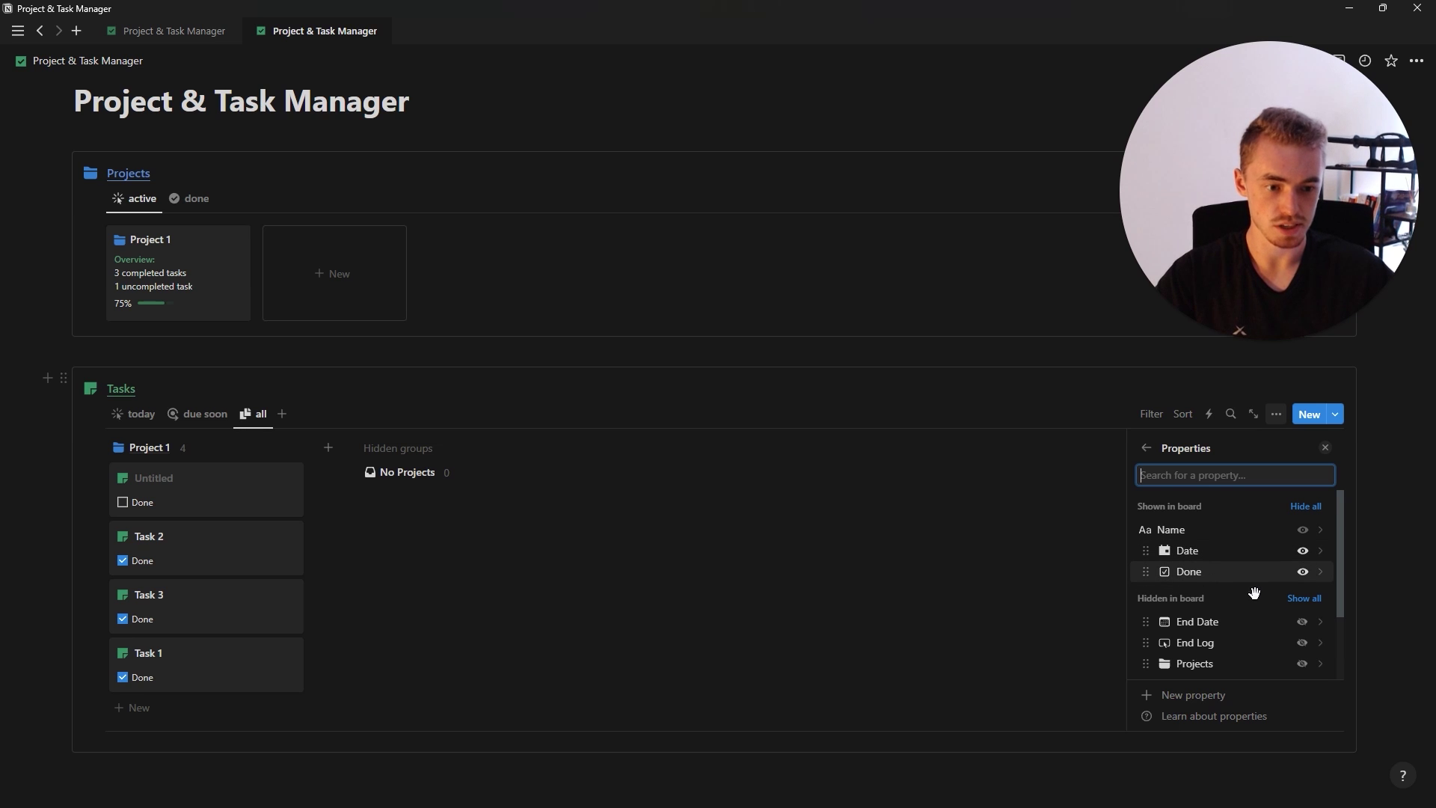
{"action": "left_click", "coordinate": [1150, 452]}
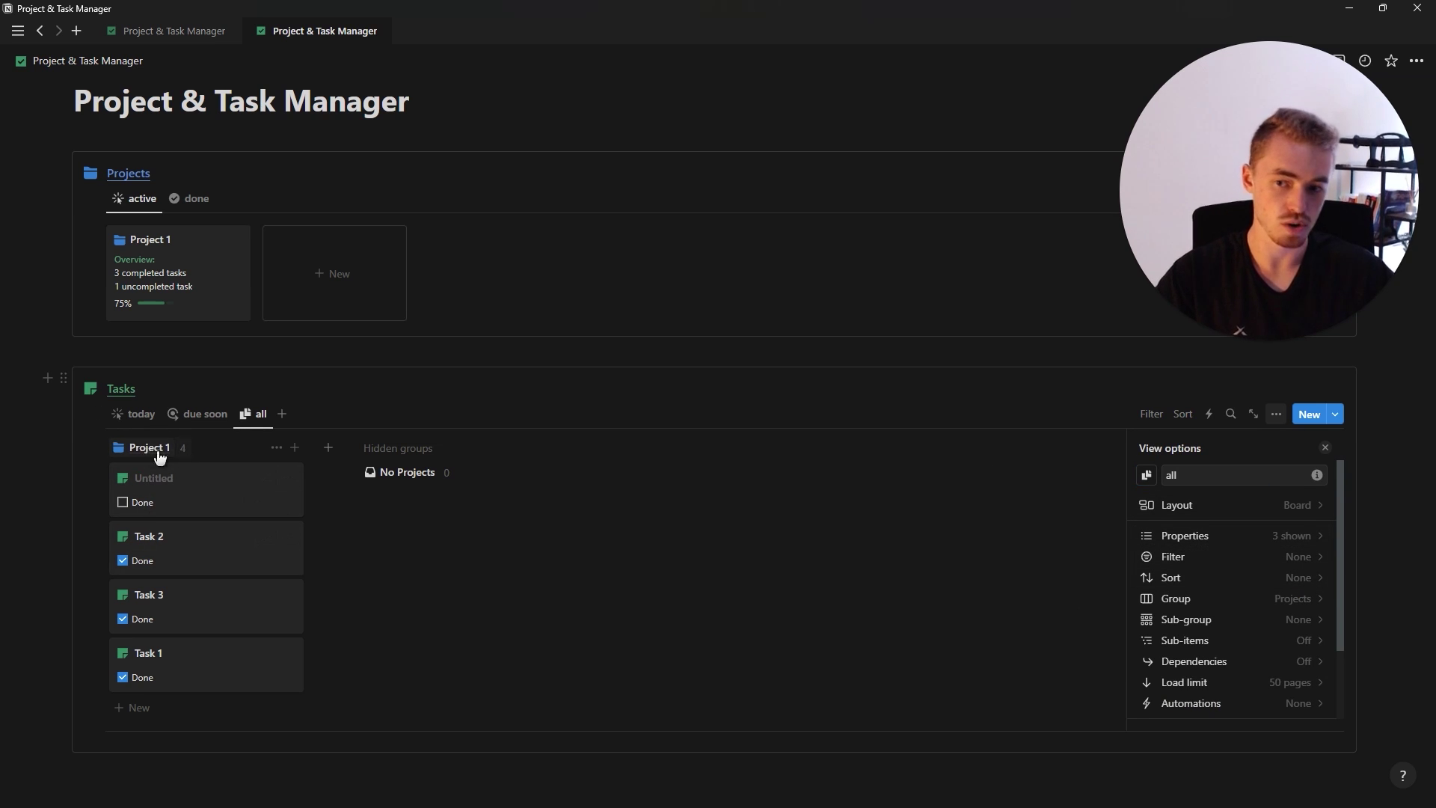
Set the sort order of the all board's project groups to Manual
{"action": "left_click", "coordinate": [1221, 604]}
{"action": "left_click", "coordinate": [1231, 498]}
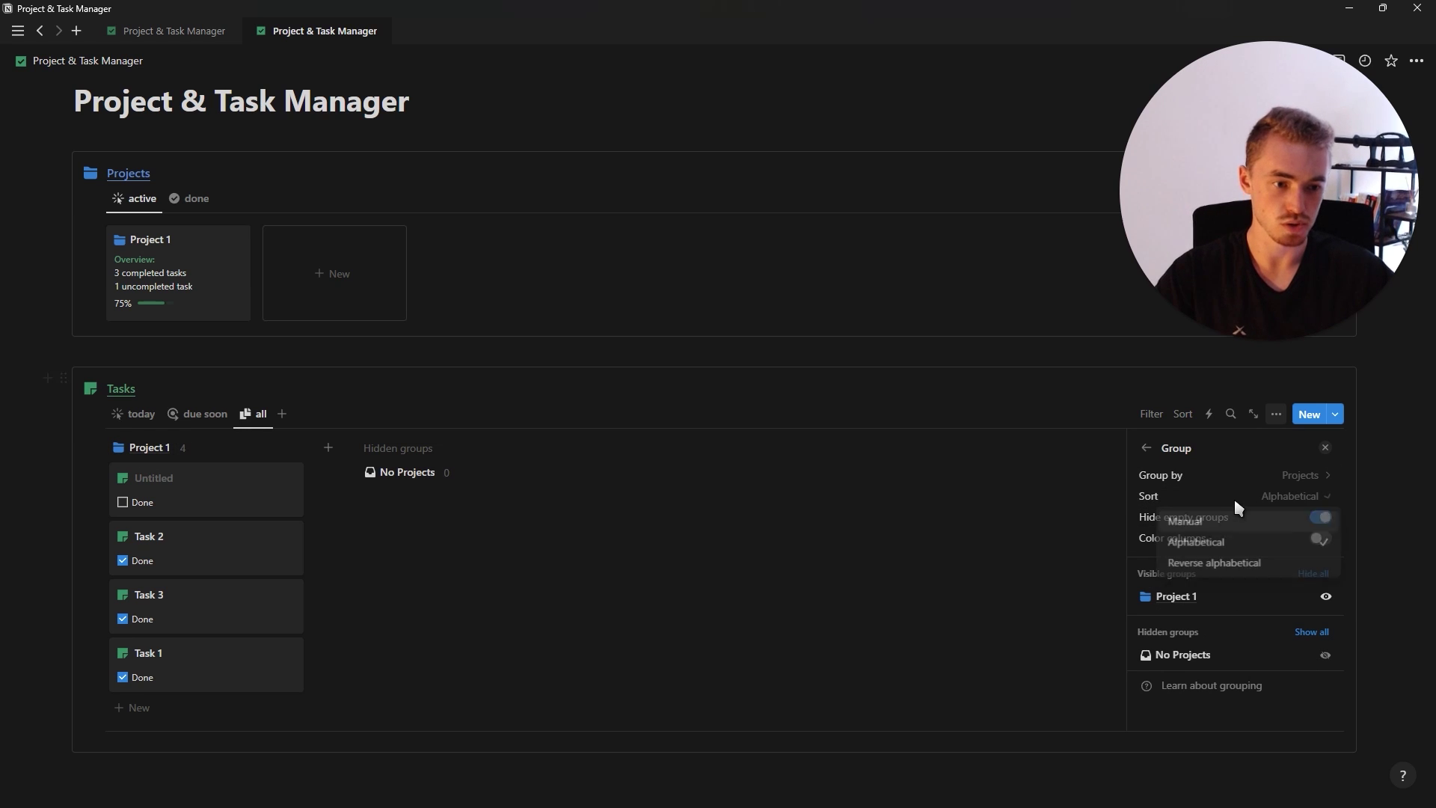
{"action": "left_click", "coordinate": [1218, 520]}
{"action": "left_click", "coordinate": [1217, 546]}
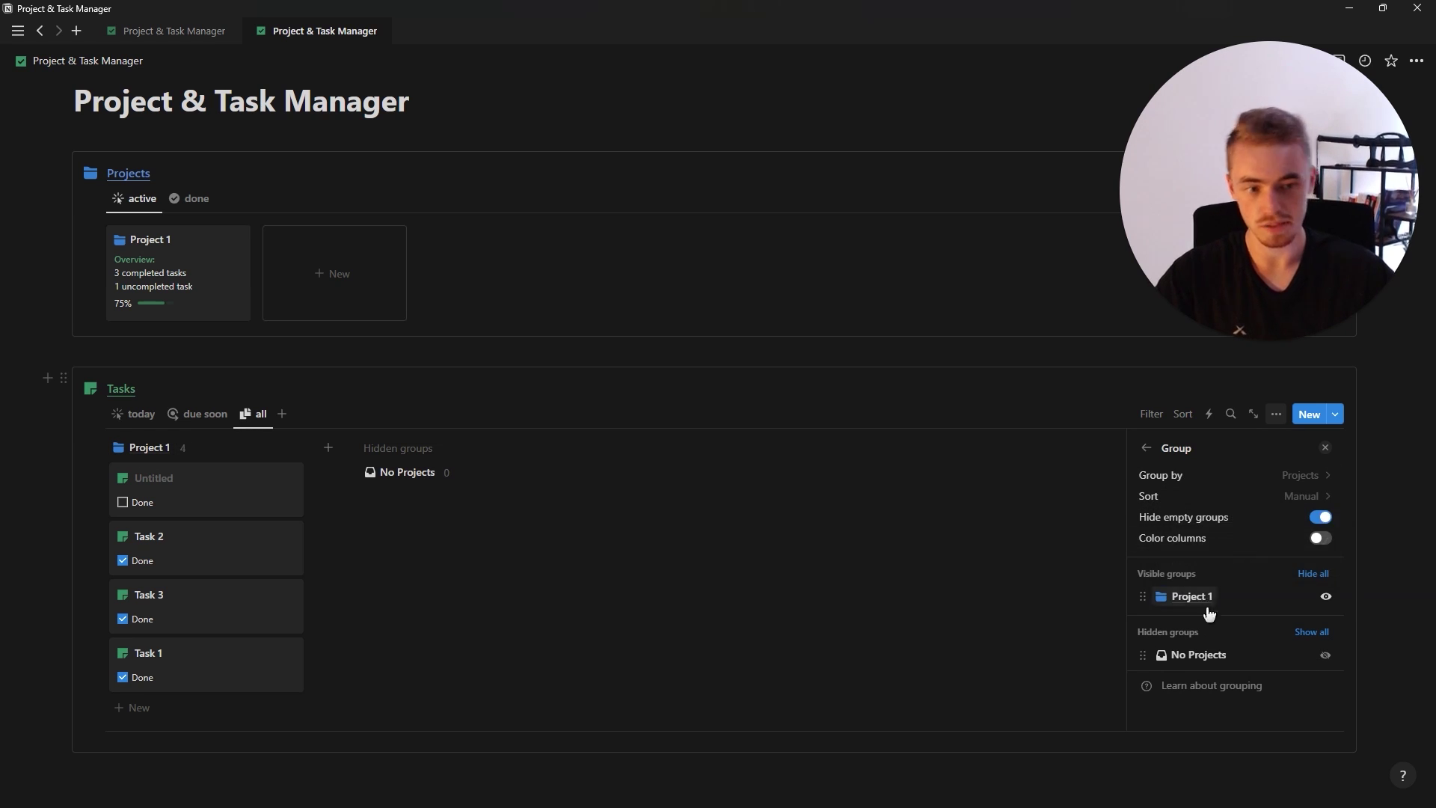
{"action": "left_click", "coordinate": [1272, 496]}
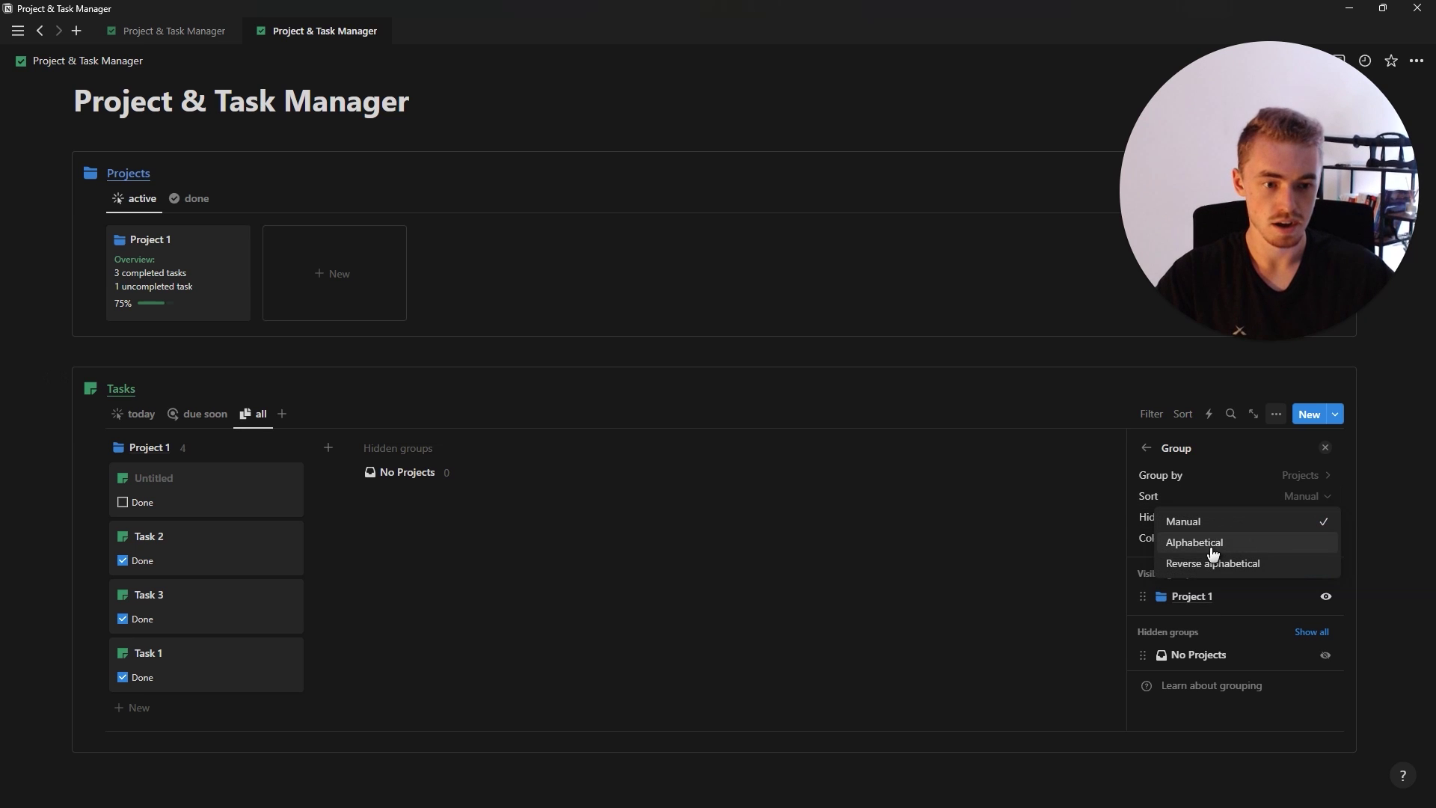
{"action": "left_click", "coordinate": [1235, 490]}
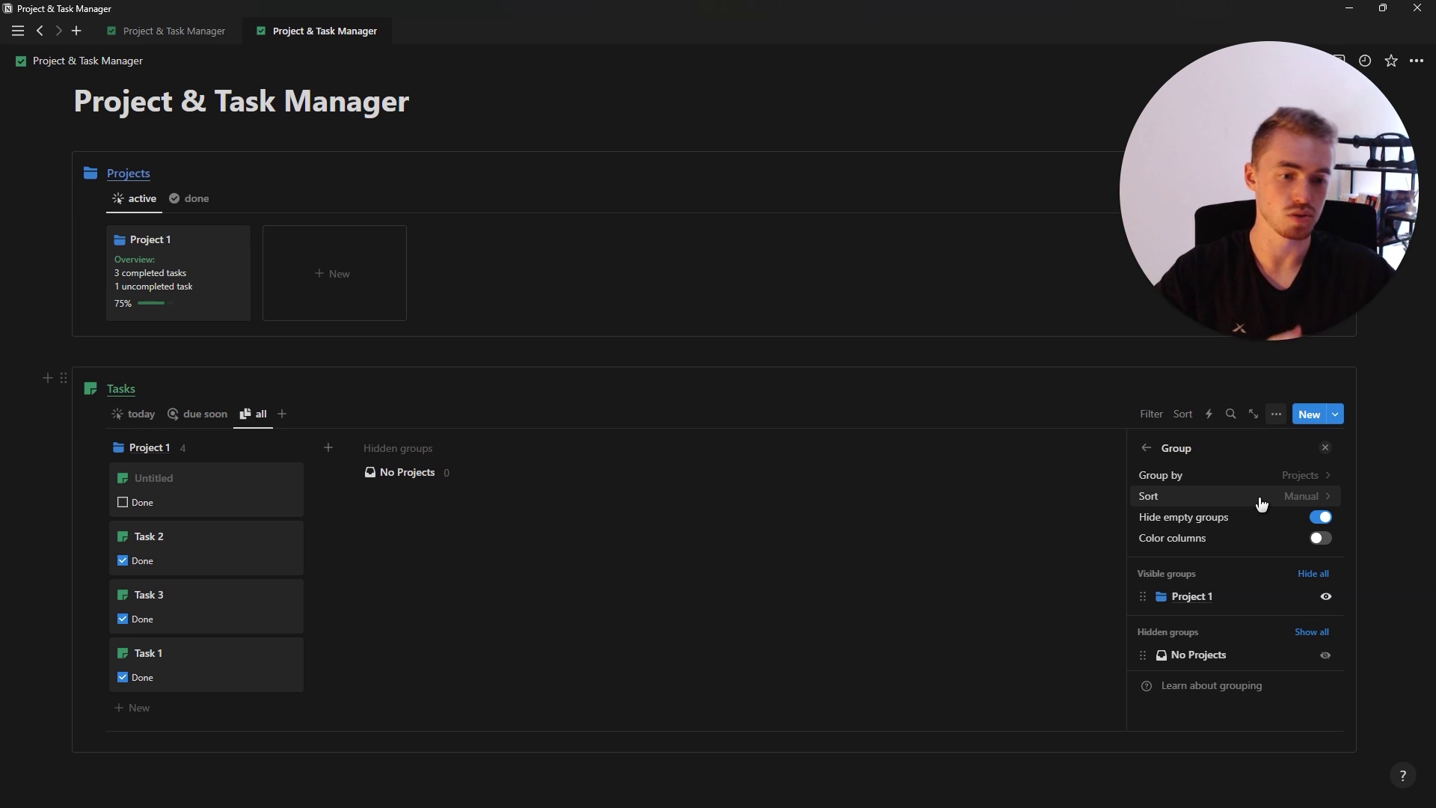
Turn on column colors for the all board's groups while keeping empty groups hidden, and close the view options
{"action": "left_click", "coordinate": [1221, 544]}
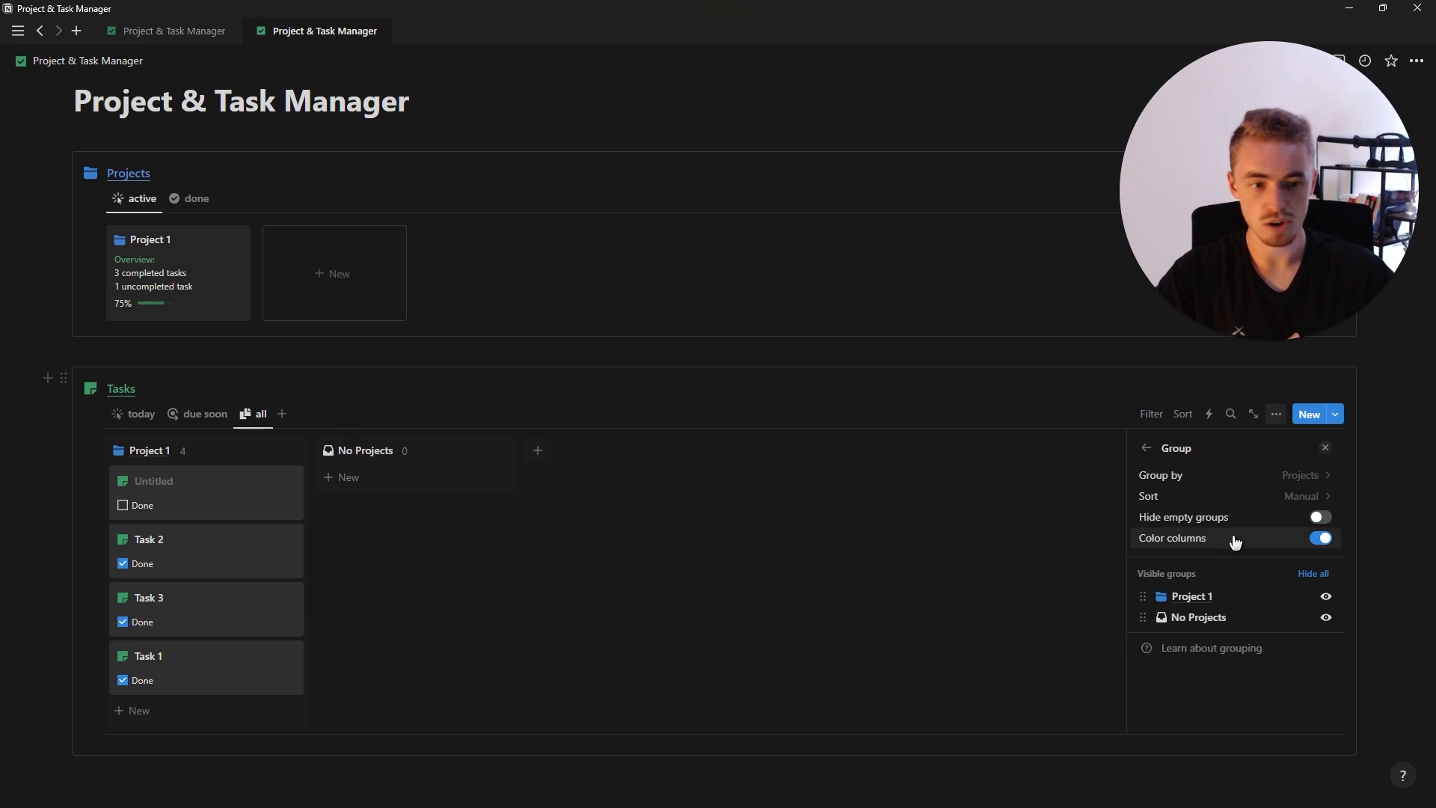
{"action": "left_click", "coordinate": [1165, 464]}
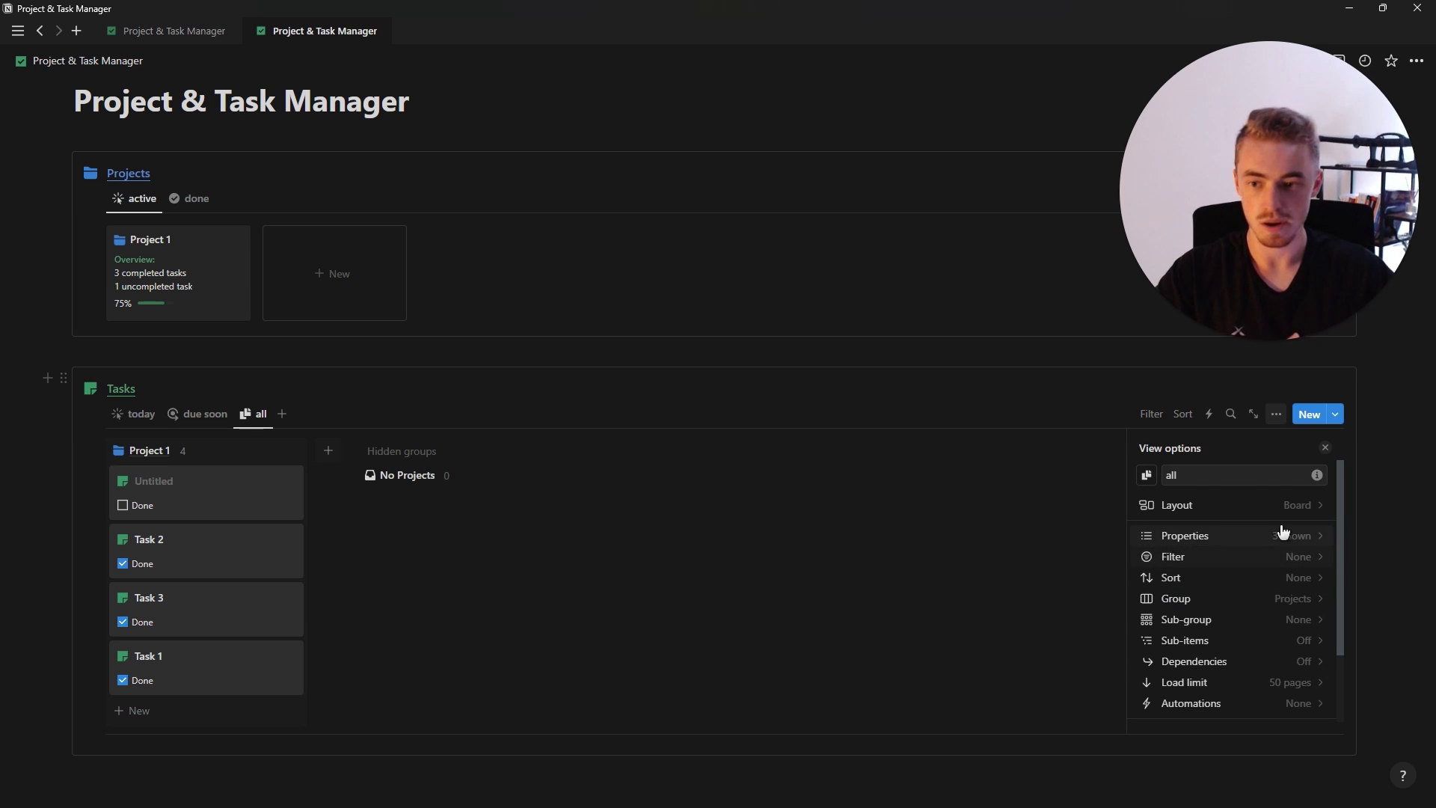
{"action": "left_click", "coordinate": [1325, 449]}
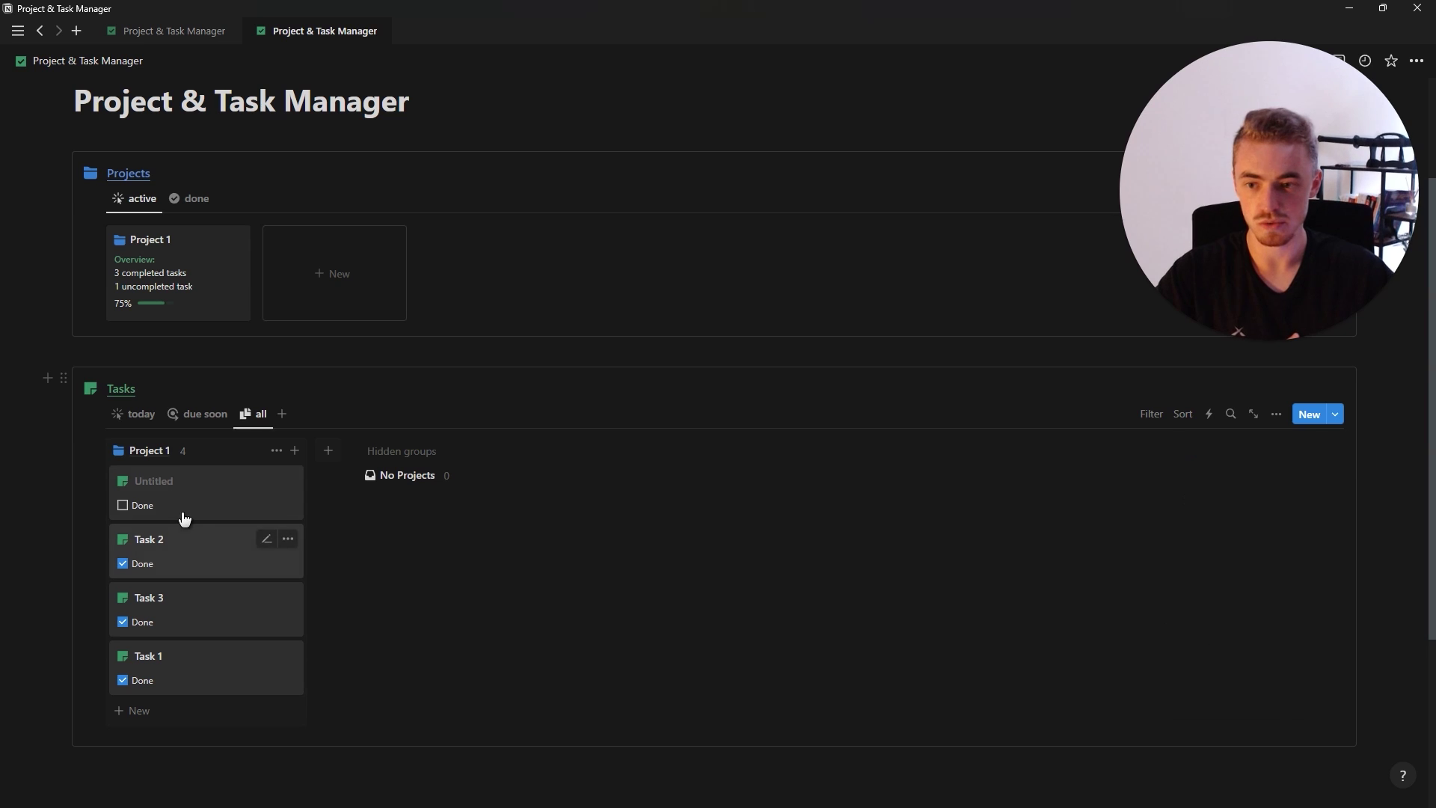
Set the Project 1 column's calculation on the all board to percent checked of the Done property
{"action": "left_click", "coordinate": [187, 453]}
{"action": "left_click", "coordinate": [272, 497]}
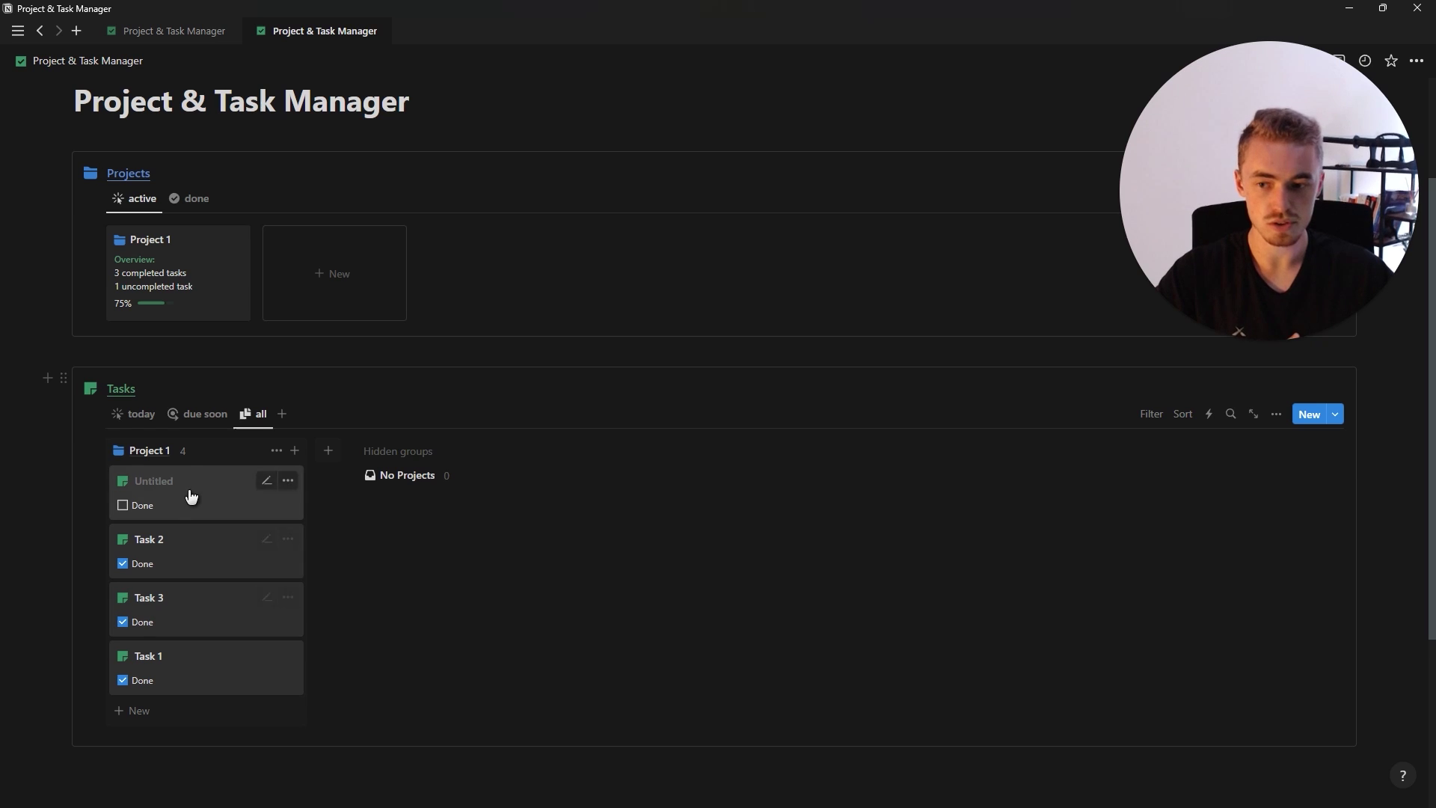
{"action": "left_click", "coordinate": [185, 452]}
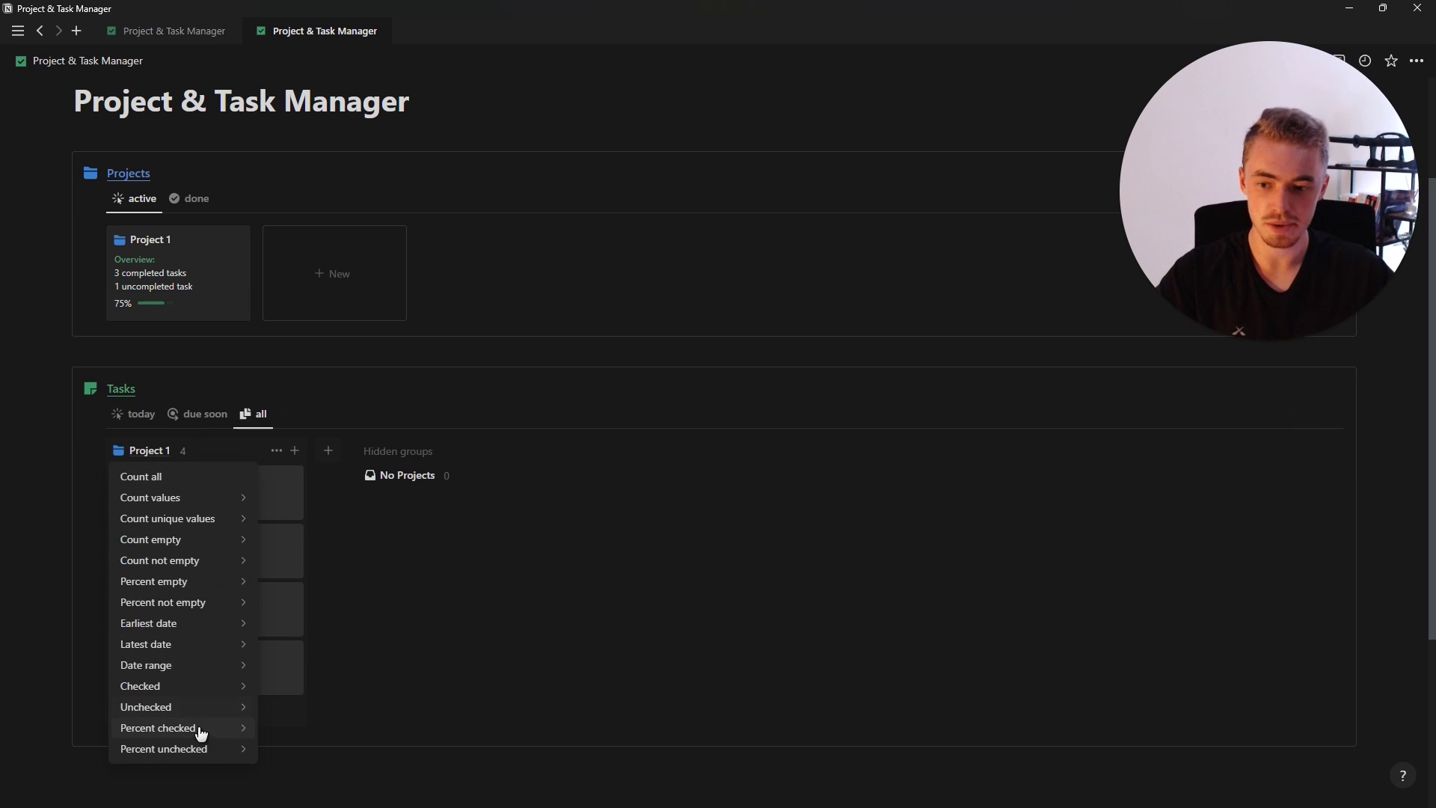
{"action": "mouse_move", "coordinate": [186, 734]}
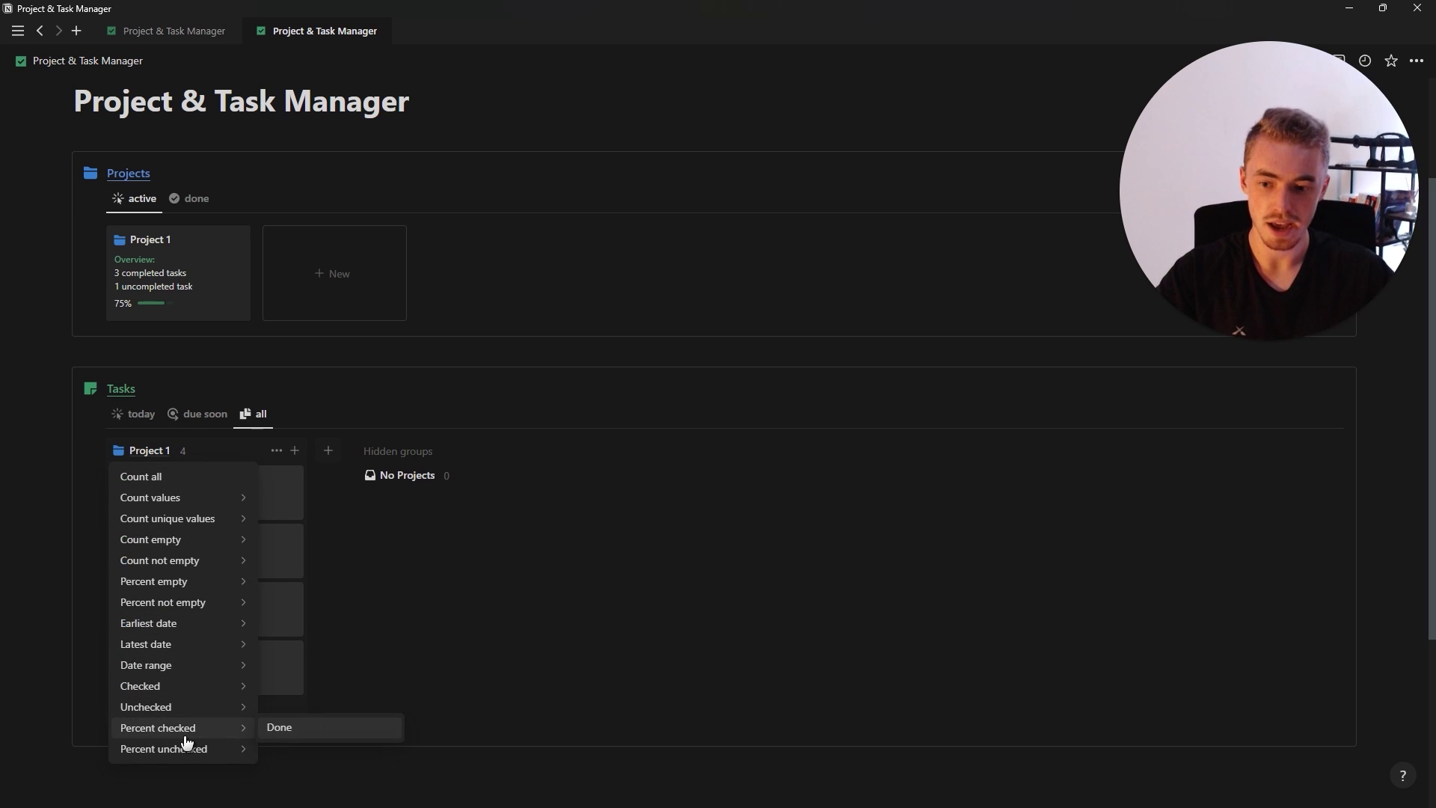
{"action": "left_click", "coordinate": [312, 733]}
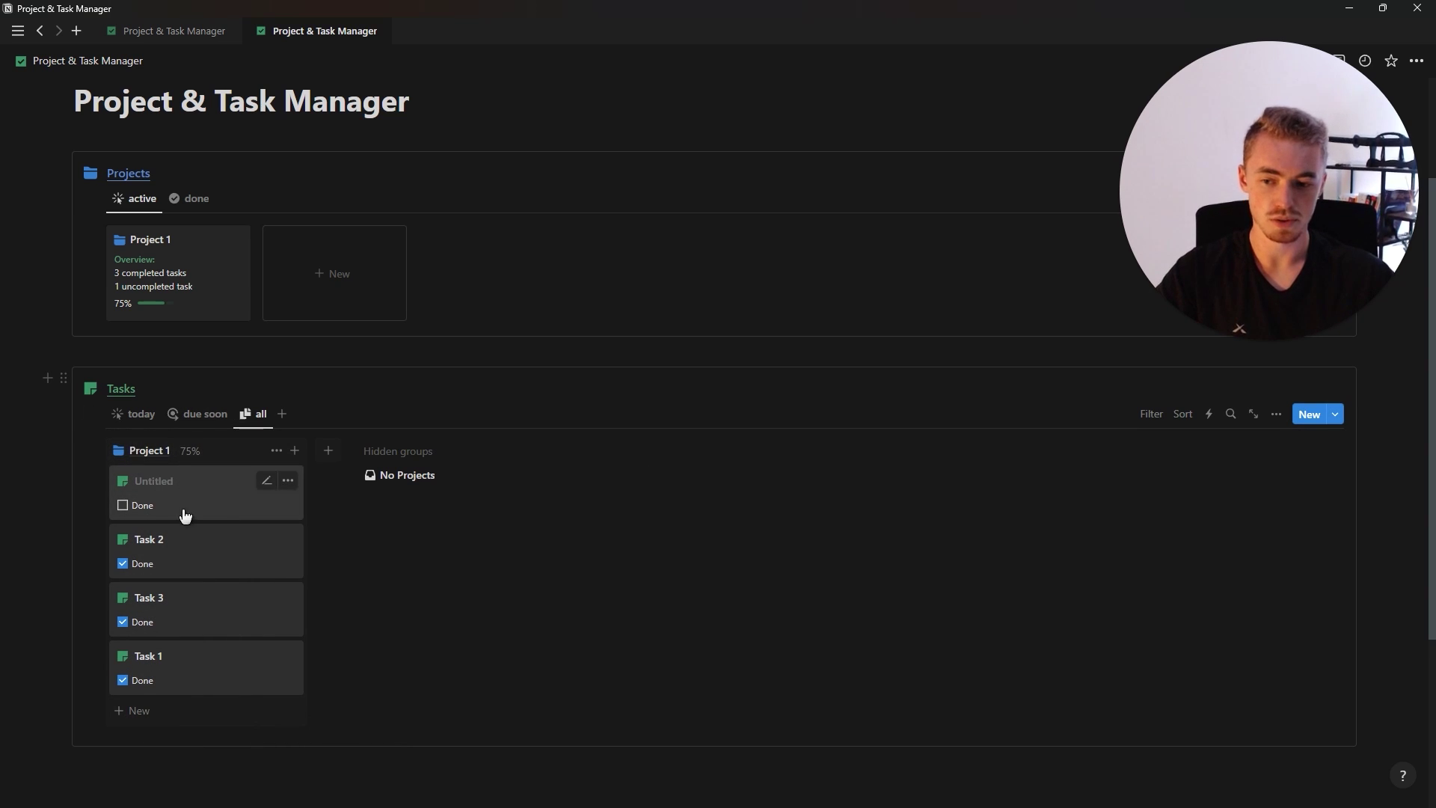
Filter the all board to tasks with Done unchecked and sort it by Date ascending, with the filter bar collapsed
{"action": "left_click", "coordinate": [1154, 419]}
{"action": "left_click", "coordinate": [1070, 517]}
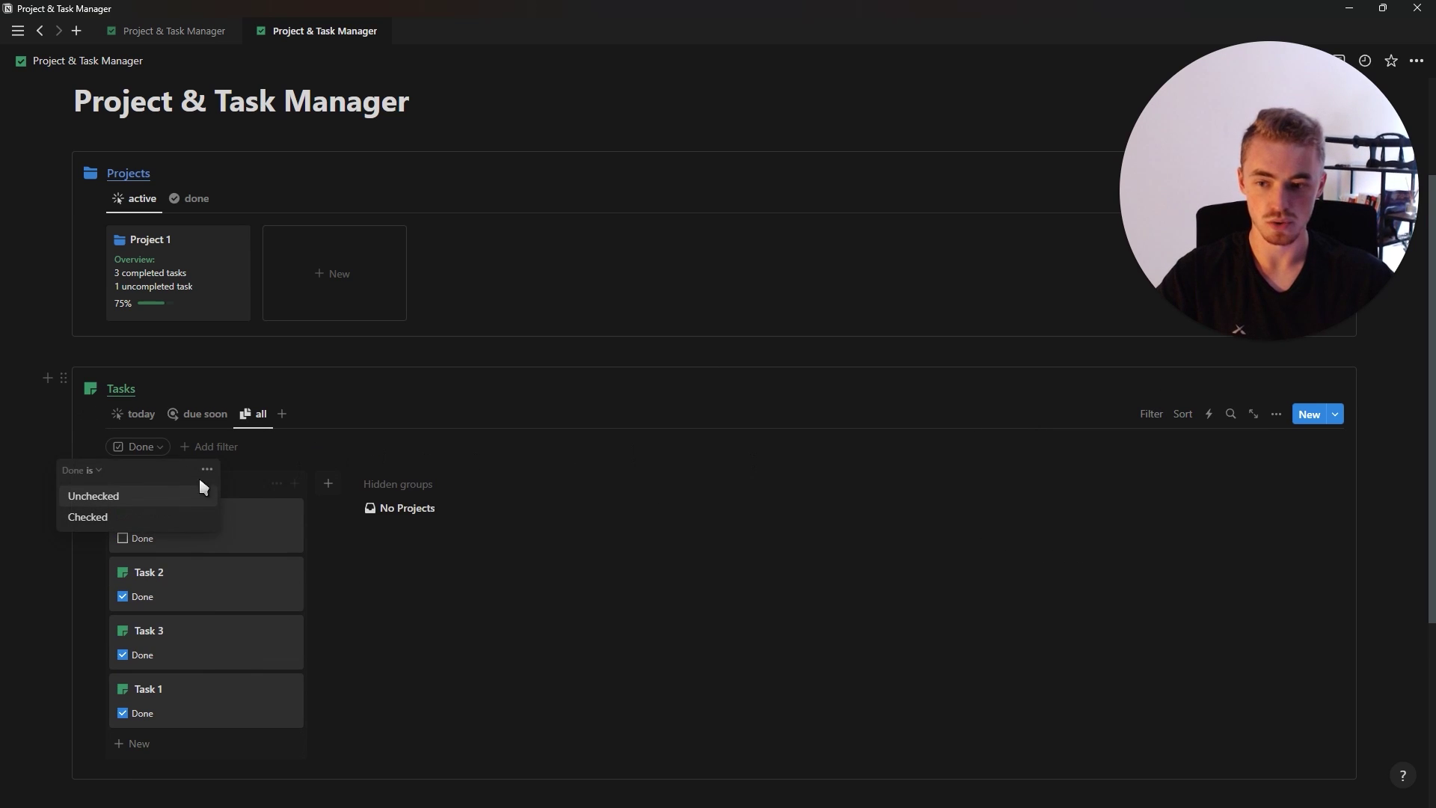
{"action": "left_click", "coordinate": [184, 497]}
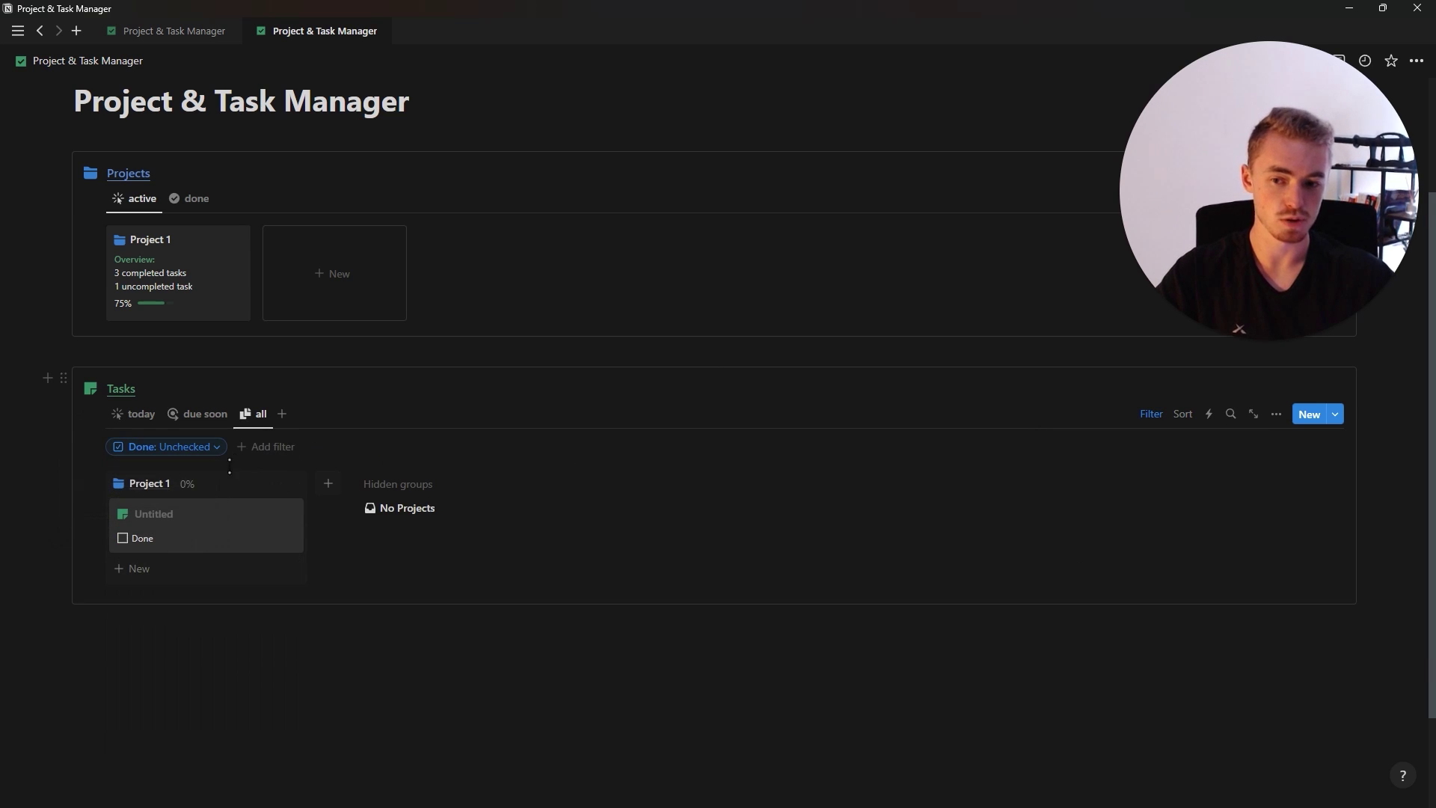
{"action": "left_click", "coordinate": [1184, 414]}
{"action": "left_click", "coordinate": [1137, 500]}
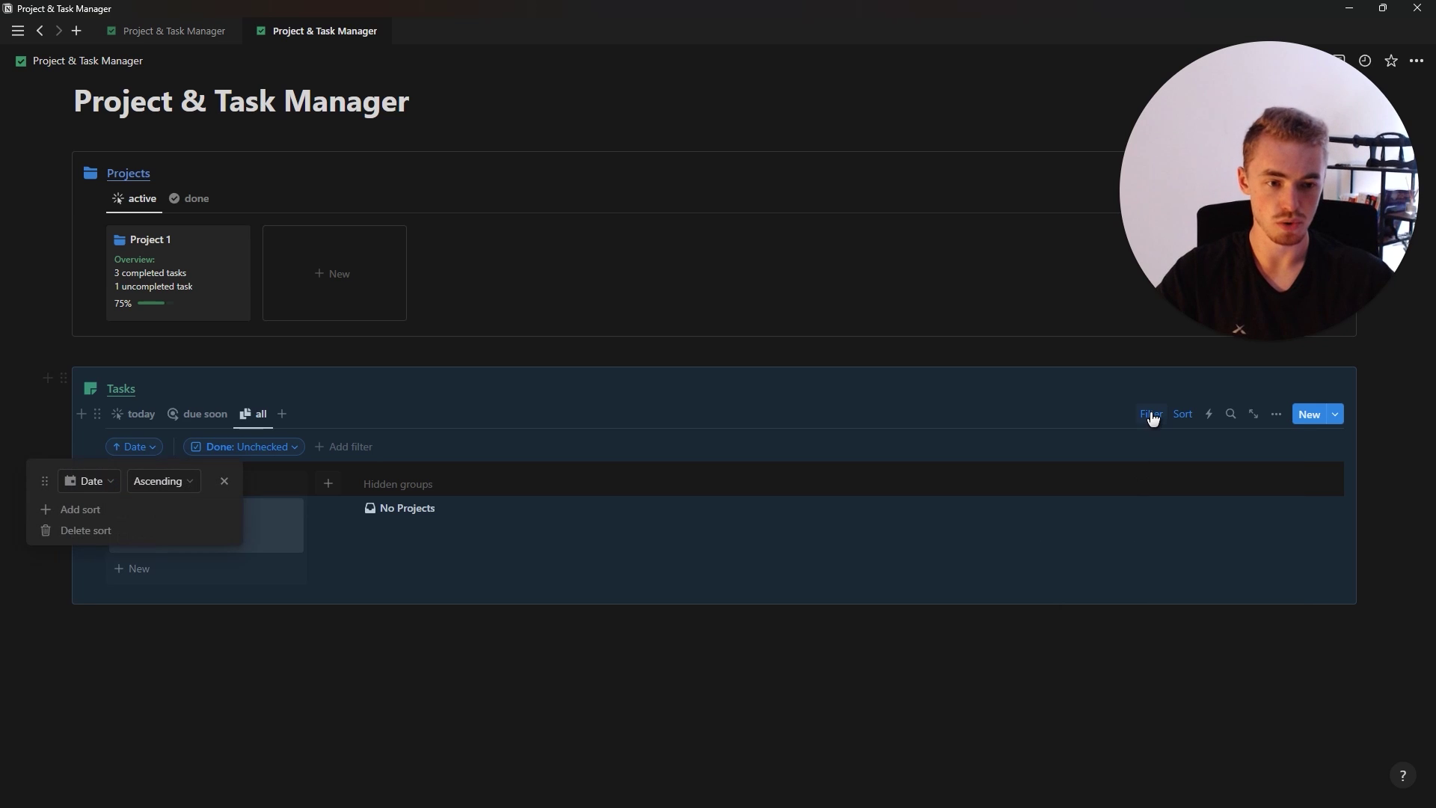
{"action": "left_click", "coordinate": [1153, 415]}
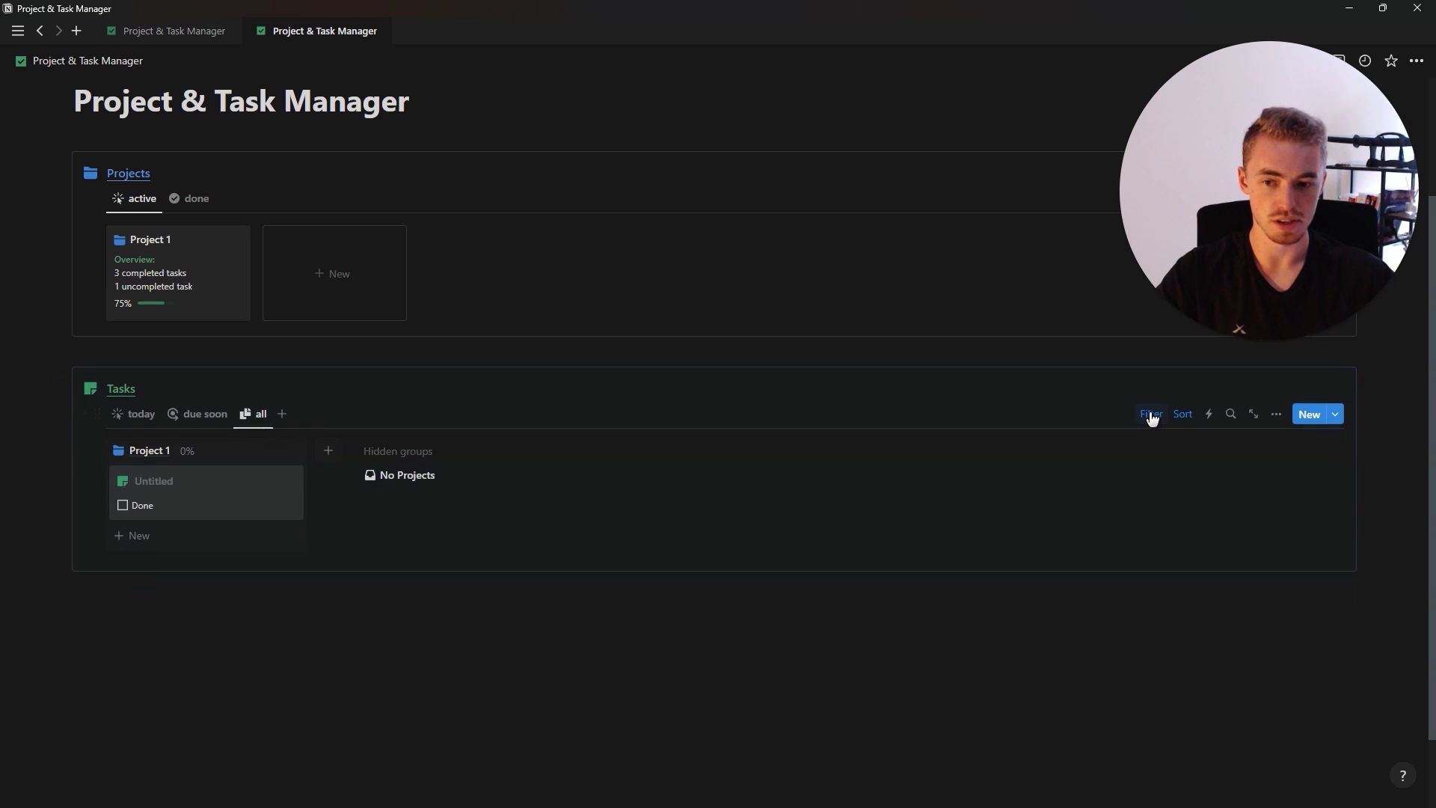
Add a List view to Tasks named "done" with a round checkmark icon and the database title hidden
{"action": "left_click", "coordinate": [282, 414]}
{"action": "left_click", "coordinate": [1227, 568]}
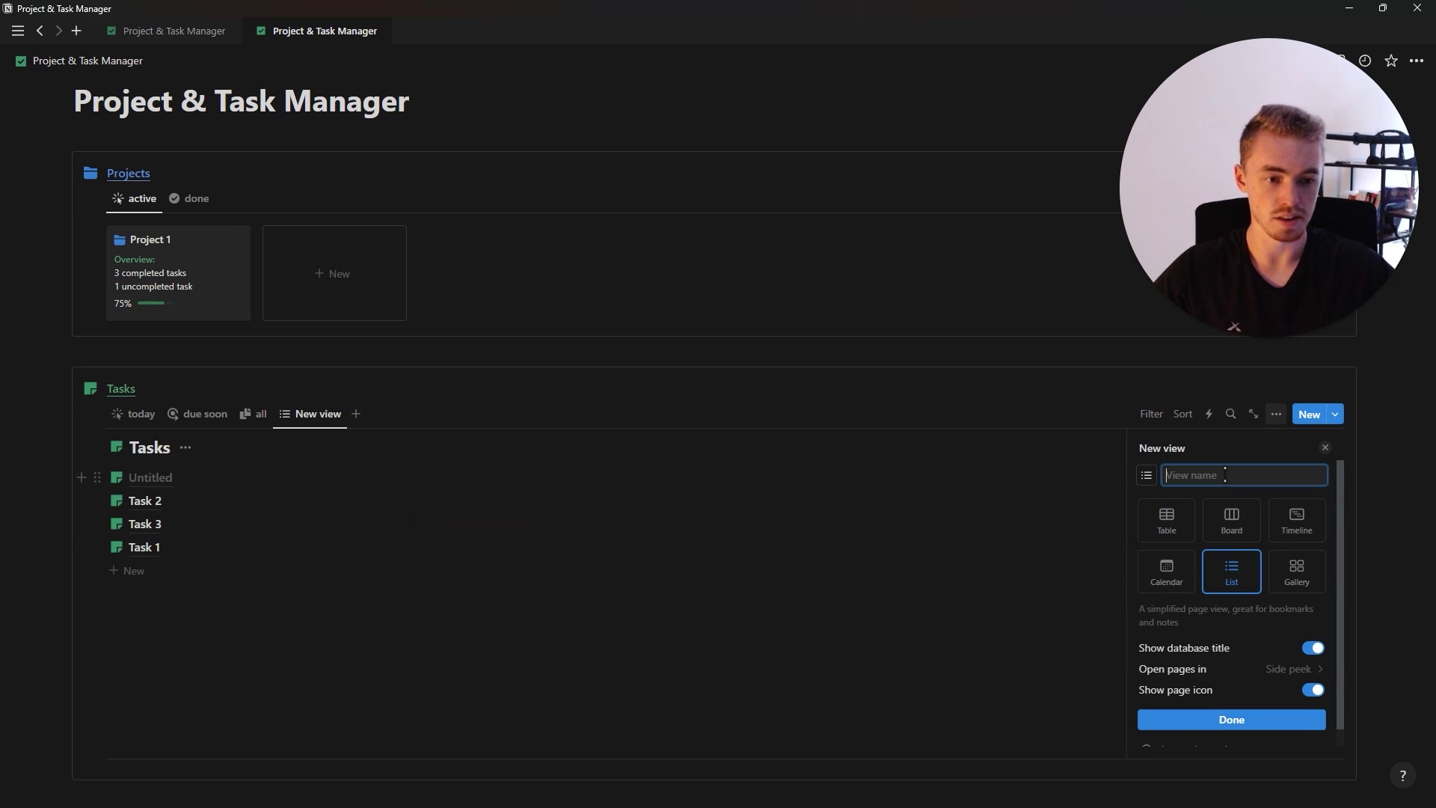
{"action": "type", "text": "done"}
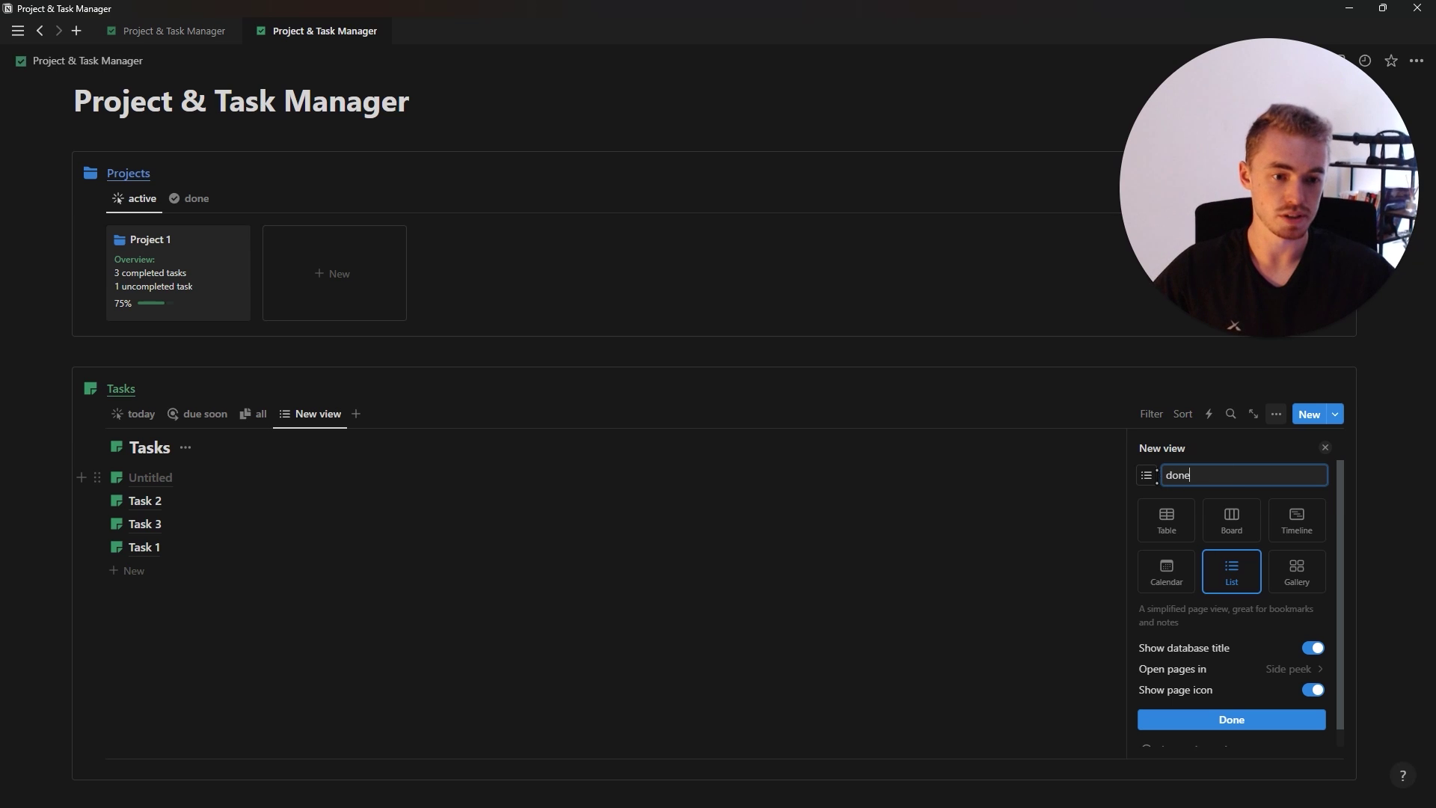
{"action": "left_click", "coordinate": [1146, 475]}
{"action": "key", "text": "Escape"}
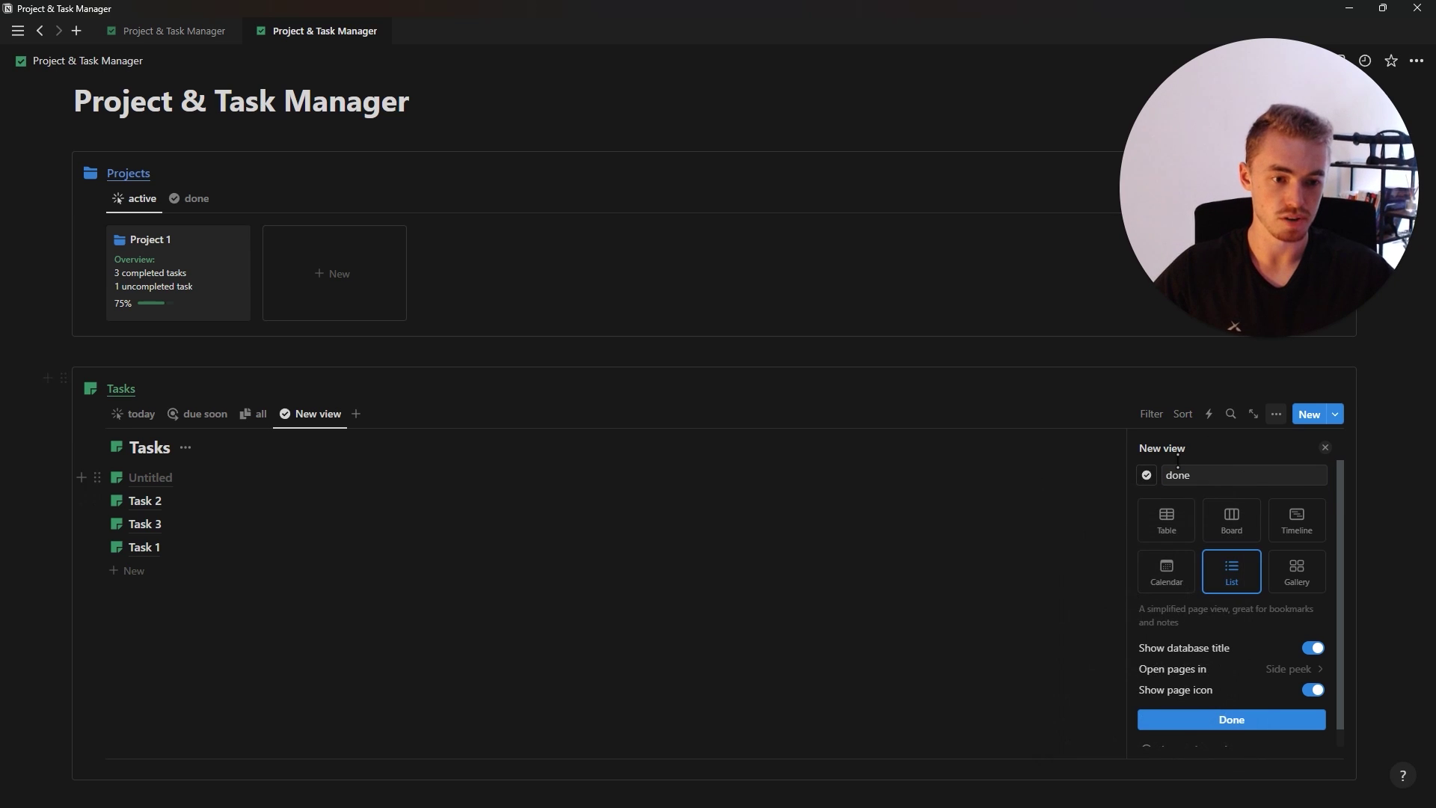
{"action": "left_click", "coordinate": [1225, 658]}
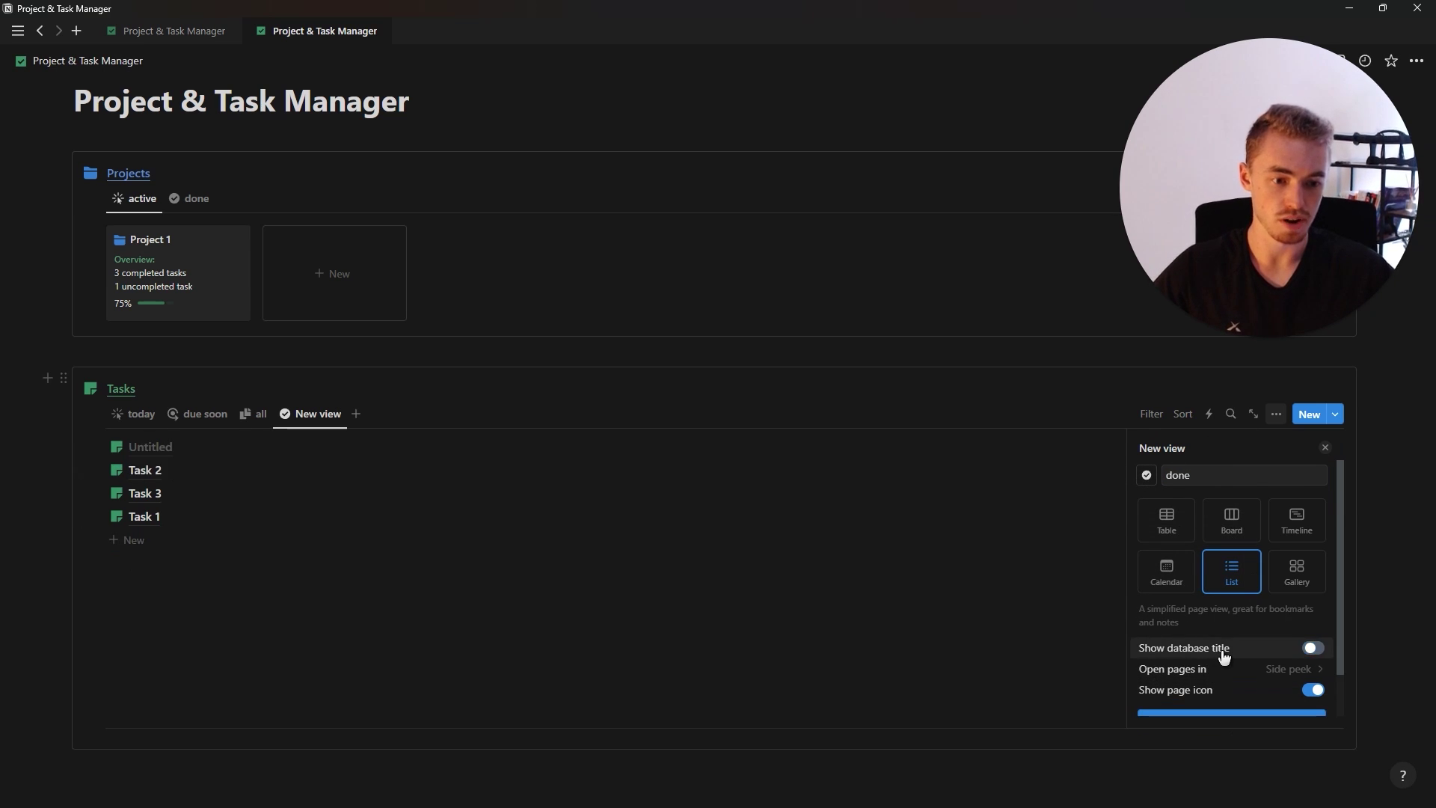
{"action": "left_click", "coordinate": [1199, 720]}
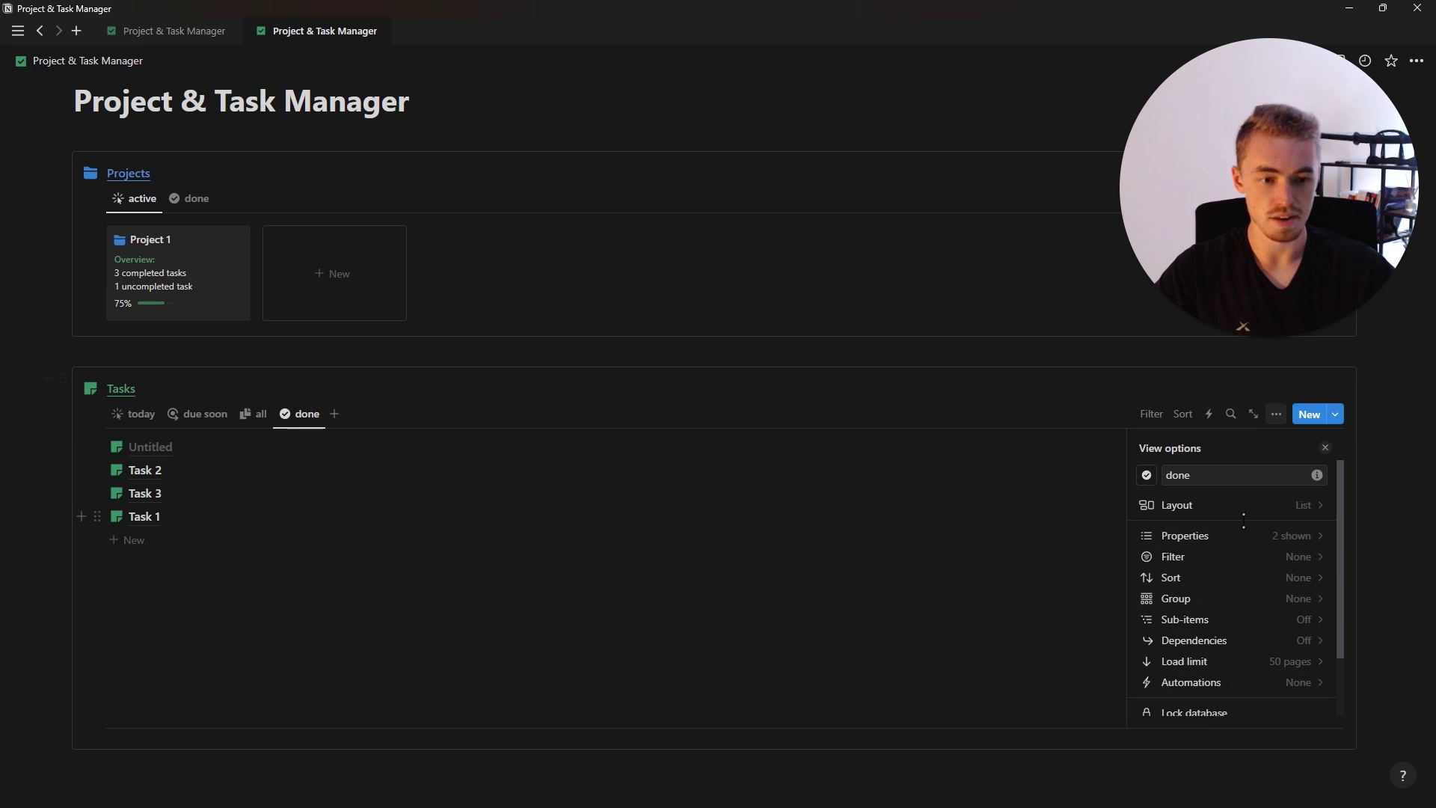
Show the Done property in the done list alongside Date
{"action": "left_click", "coordinate": [1240, 537]}
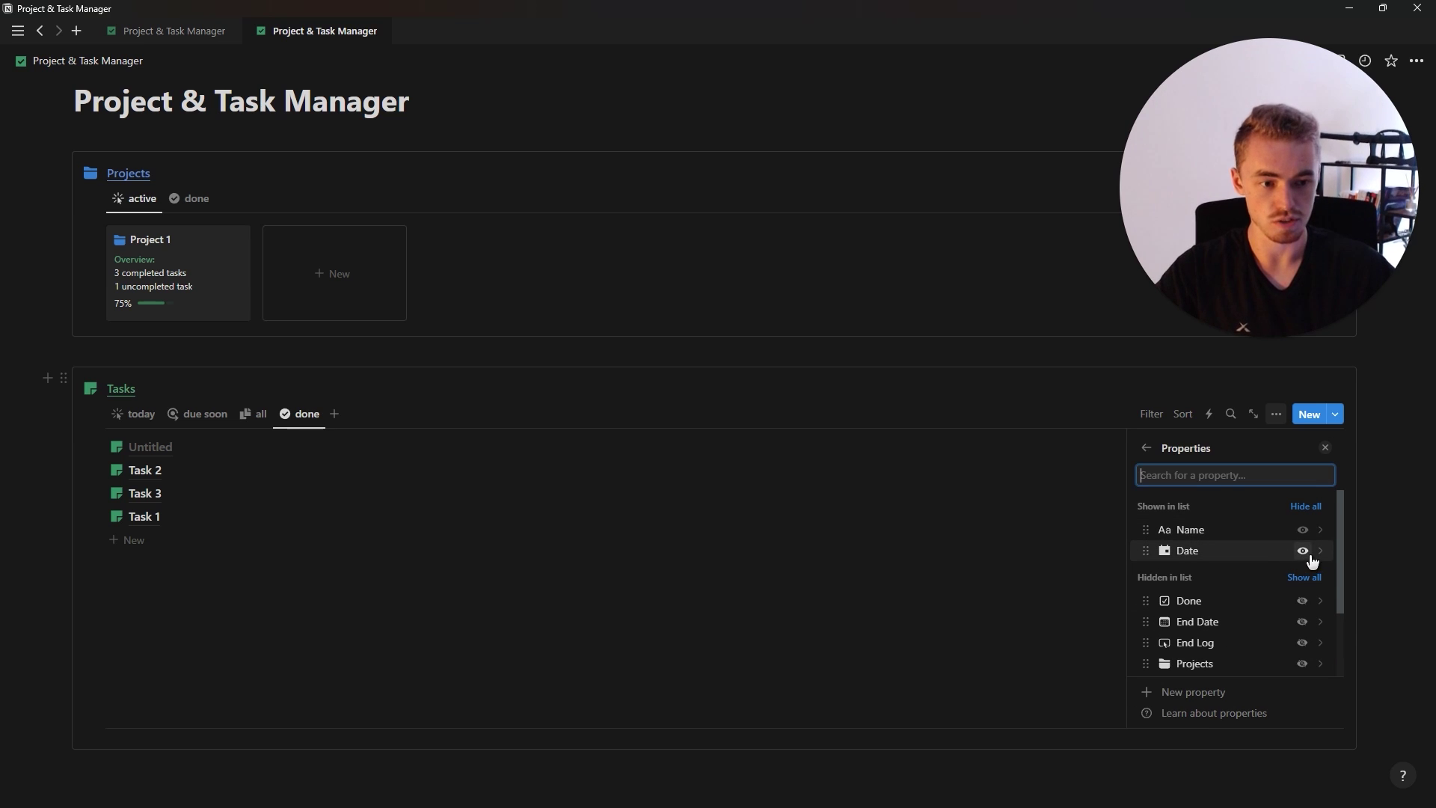
{"action": "left_click", "coordinate": [1302, 605]}
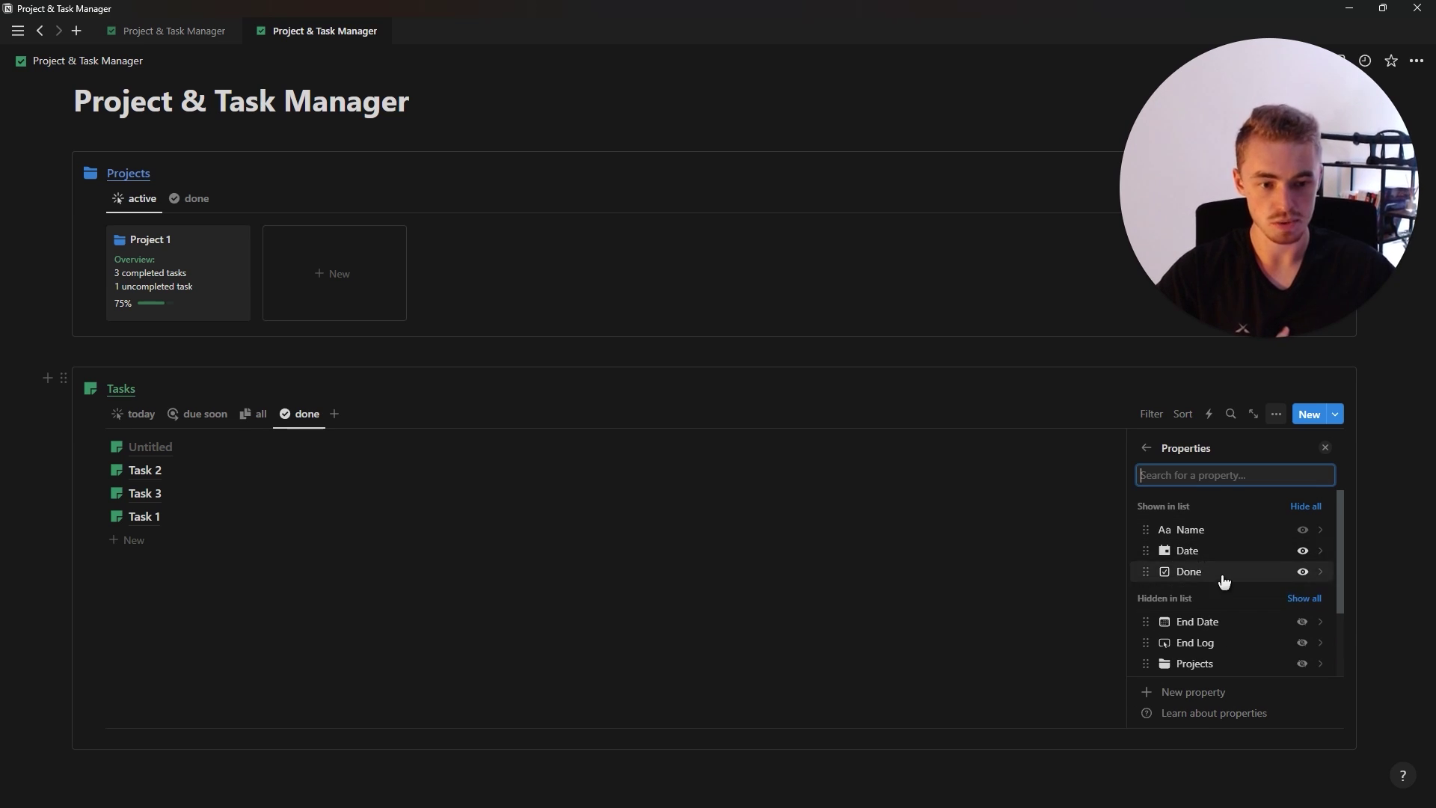
{"action": "left_click", "coordinate": [1146, 448]}
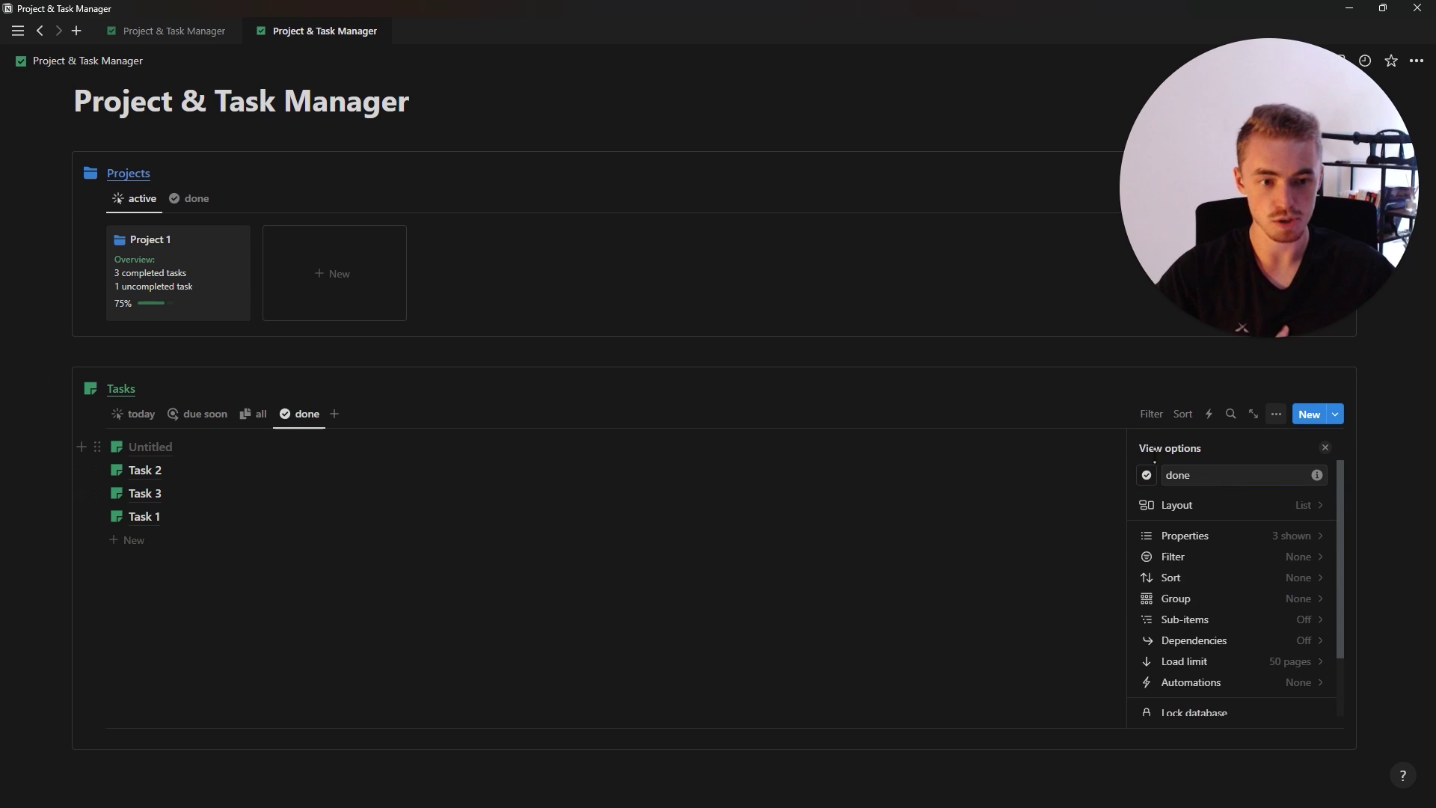
Filter the done view to tasks with Done checked and sort it by Date ascending
{"action": "left_click", "coordinate": [1221, 561]}
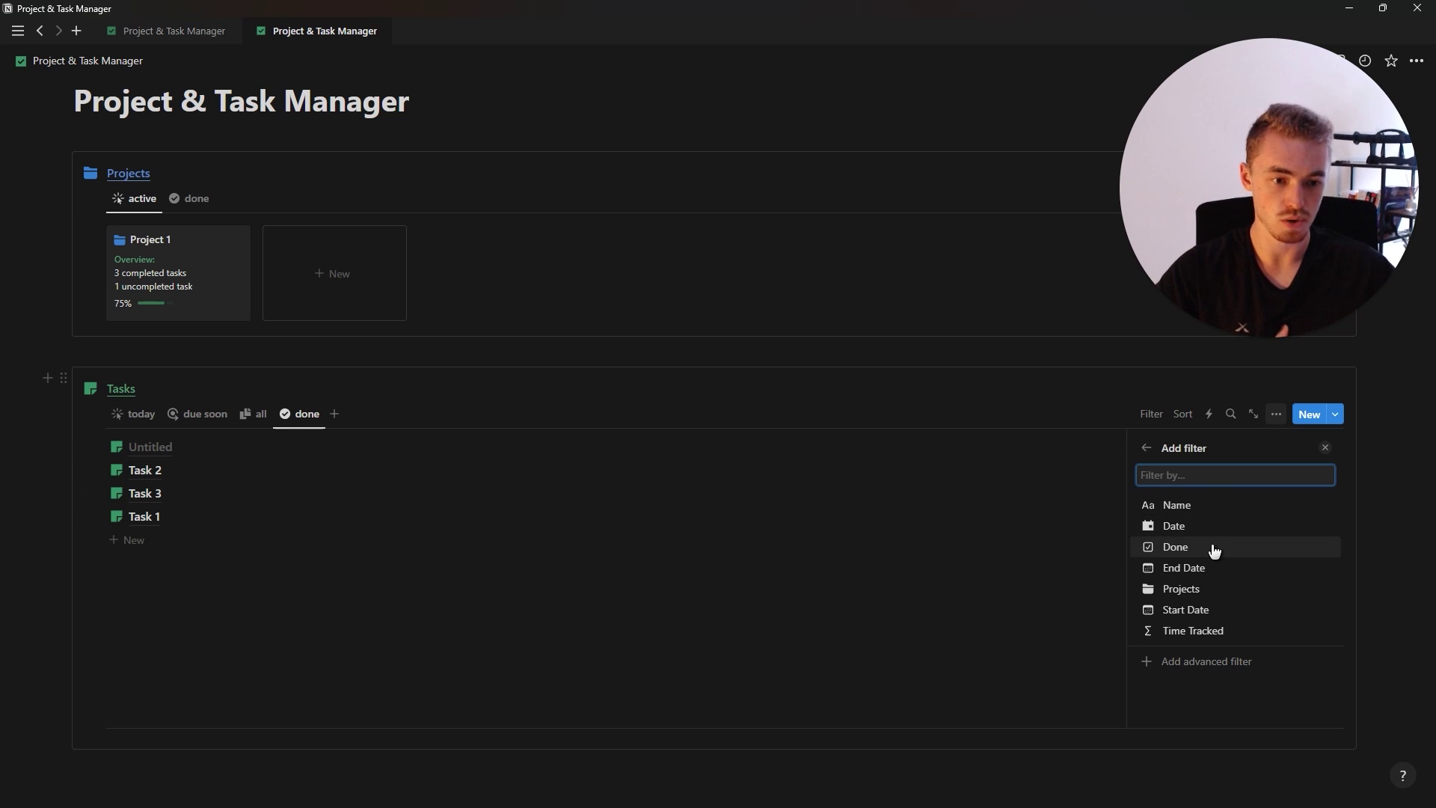
{"action": "left_click", "coordinate": [1214, 550]}
{"action": "left_click", "coordinate": [1190, 477]}
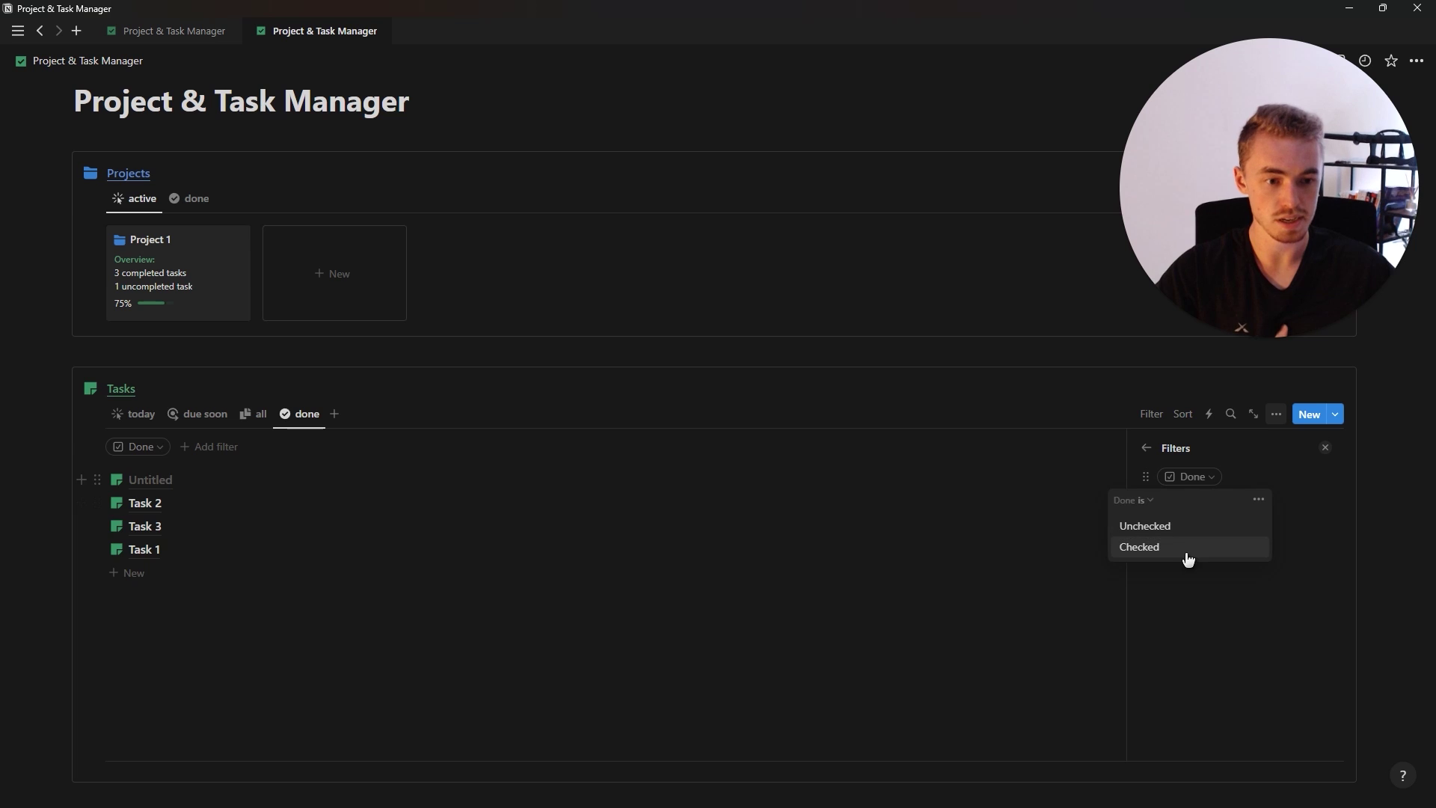
{"action": "left_click", "coordinate": [1177, 549]}
{"action": "left_click", "coordinate": [1146, 447]}
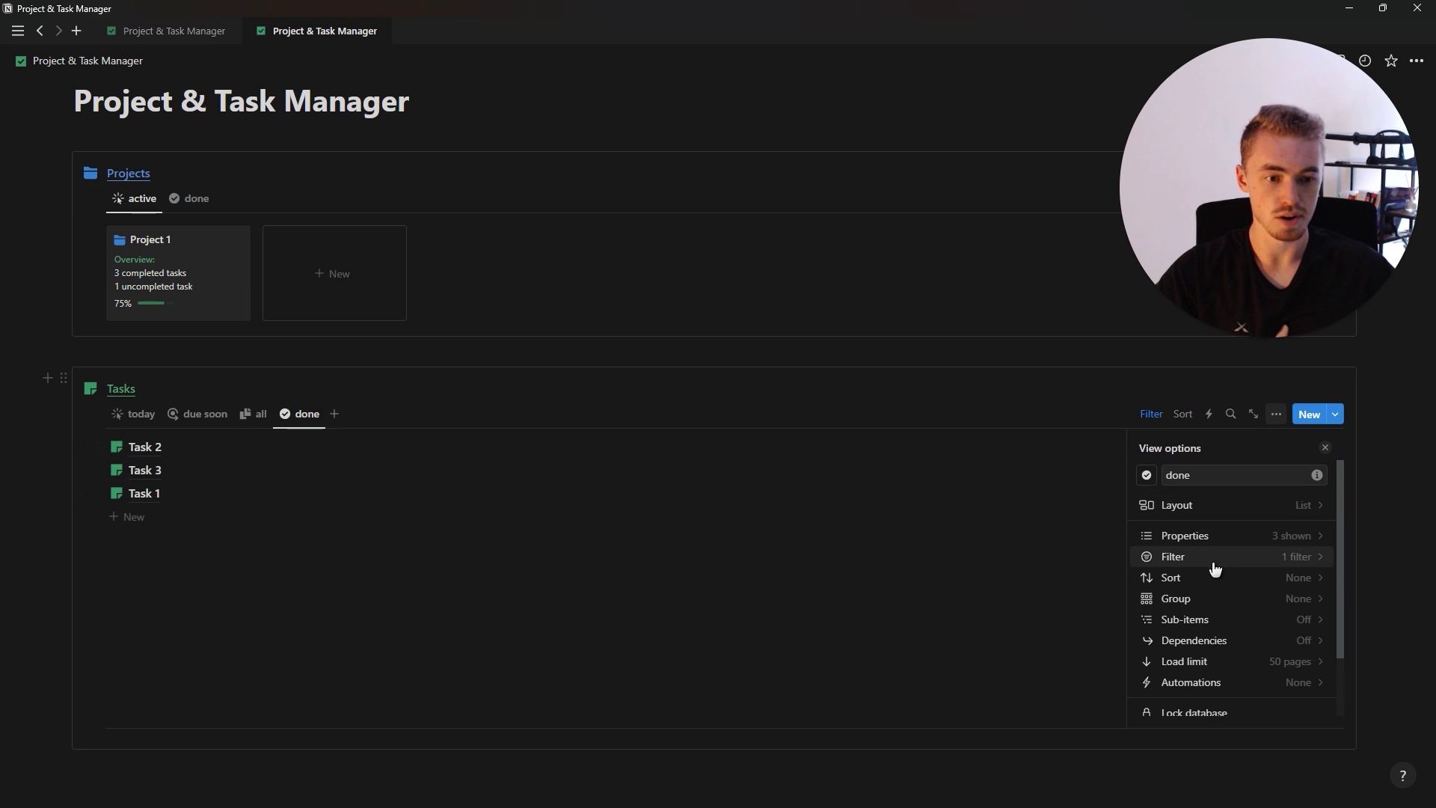
{"action": "left_click", "coordinate": [1207, 585]}
{"action": "left_click", "coordinate": [1206, 527]}
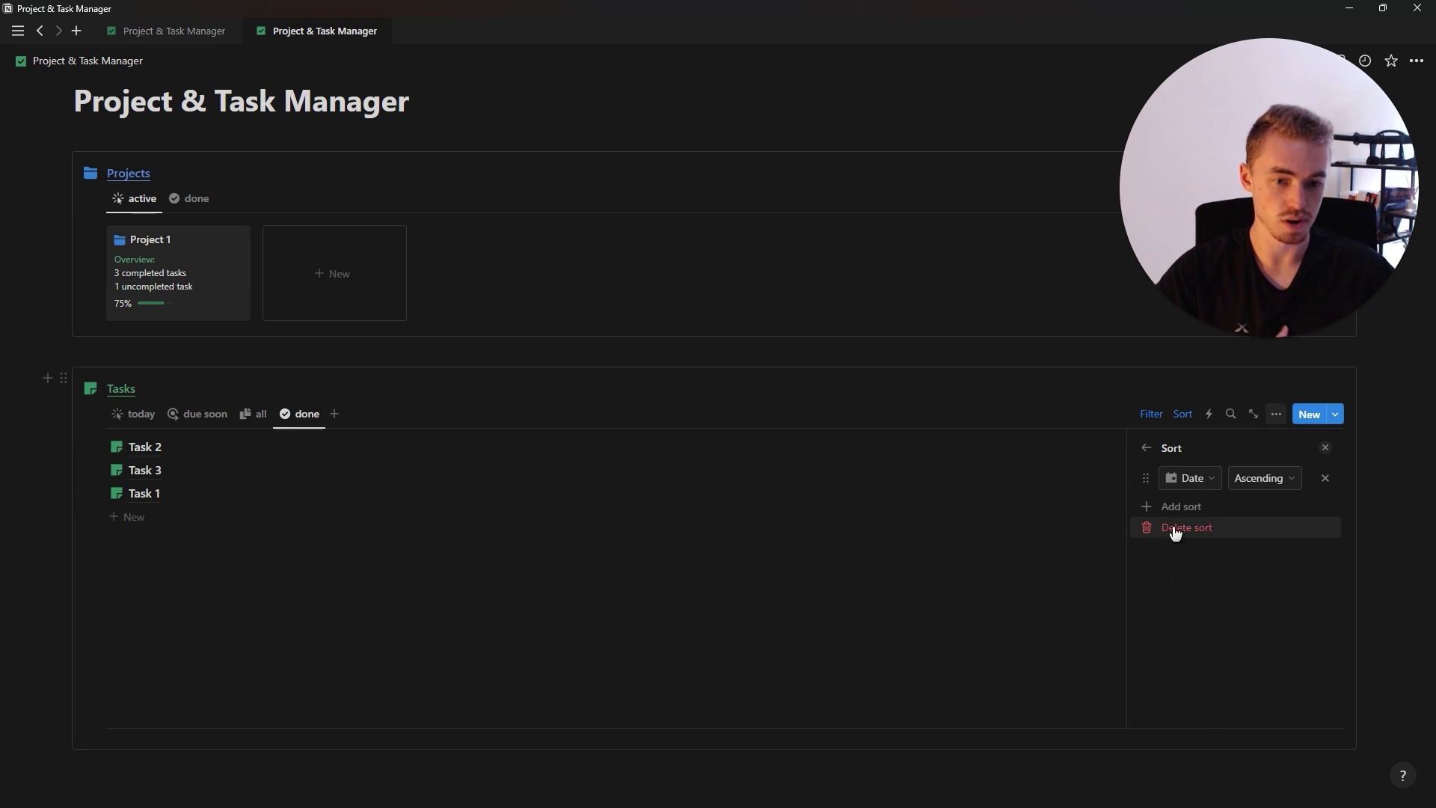
{"action": "left_click", "coordinate": [1326, 447]}
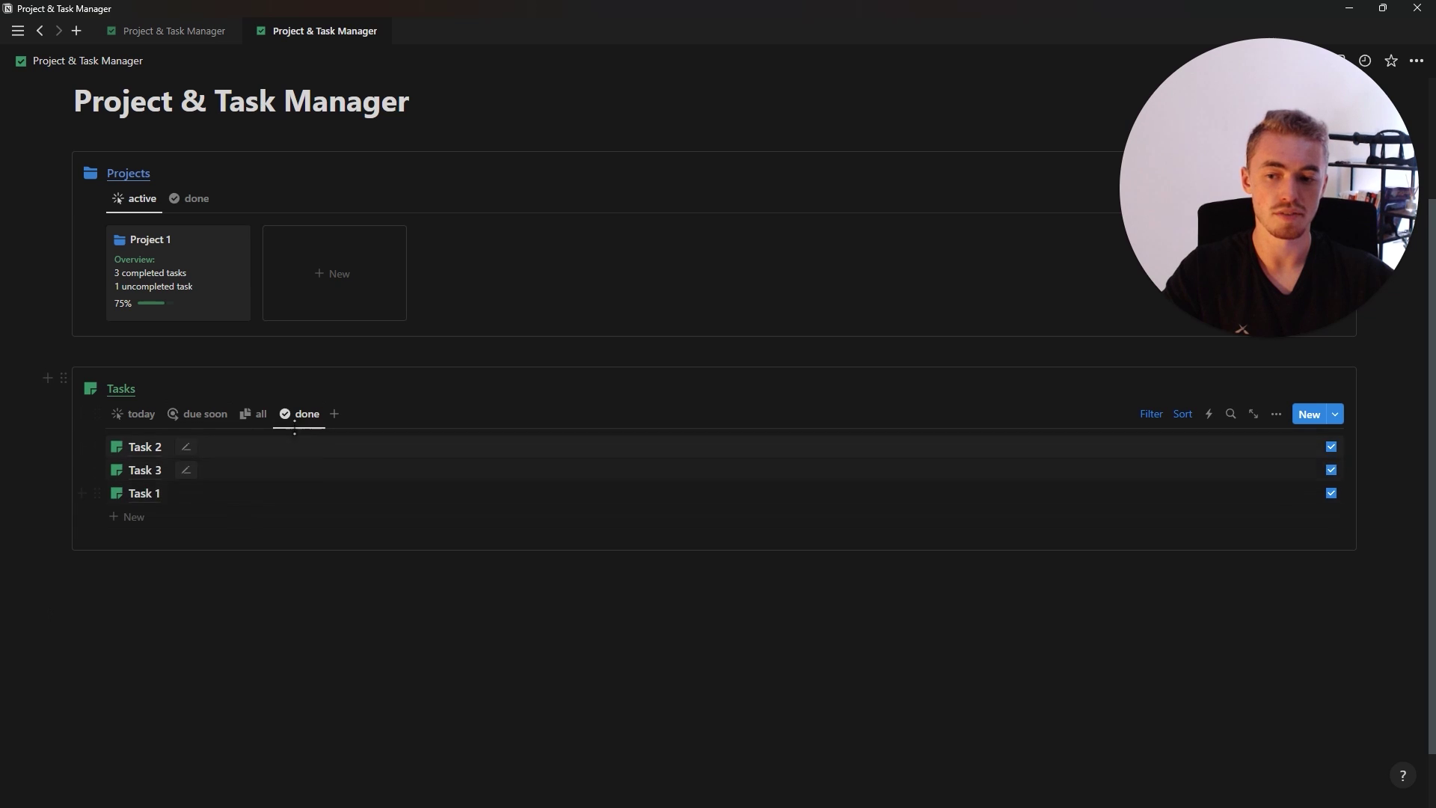
Copy the link of the Tasks database from its today view and create a linked view of it below the Tasks callout
{"action": "left_click", "coordinate": [262, 415]}
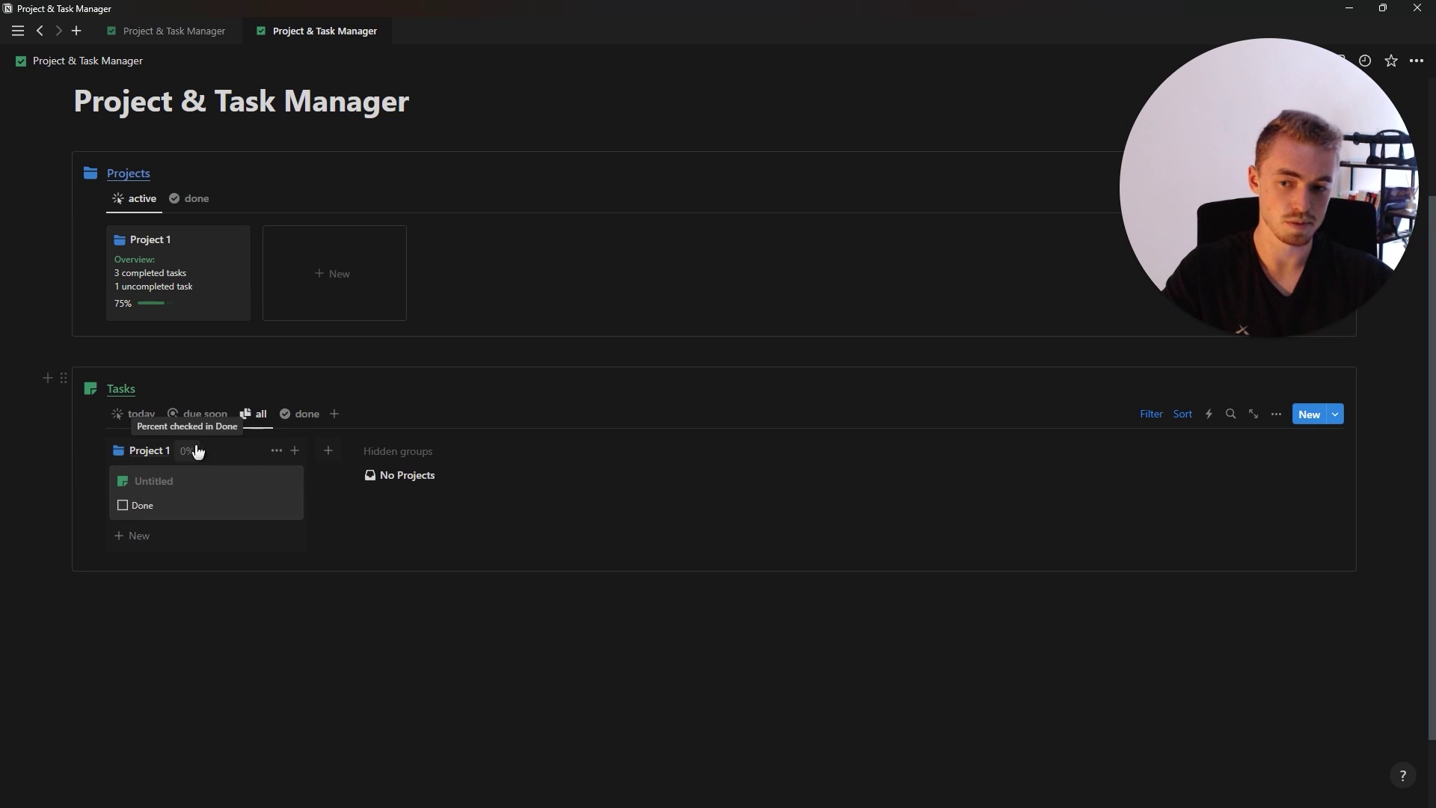
{"action": "left_click", "coordinate": [193, 416]}
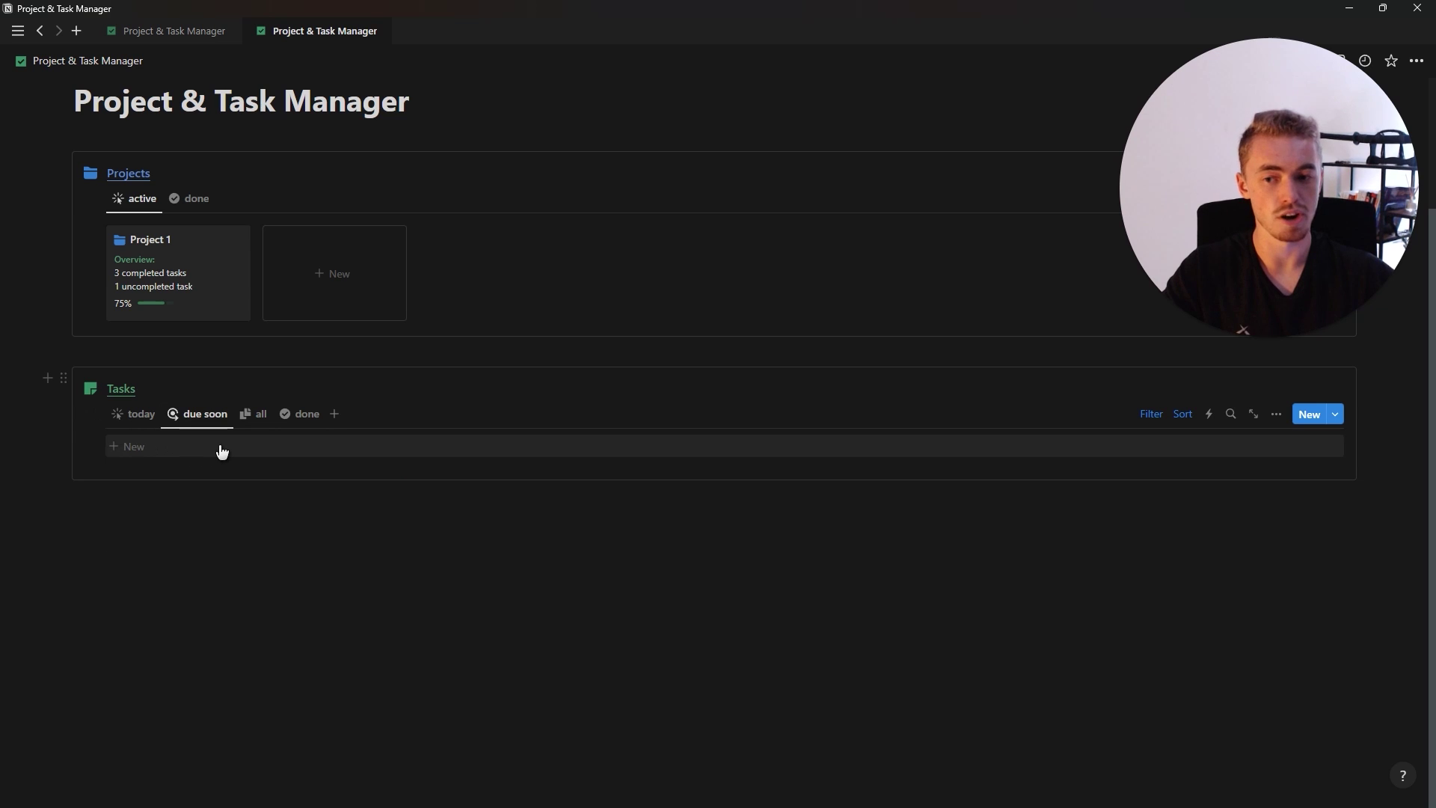
{"action": "left_click", "coordinate": [148, 416]}
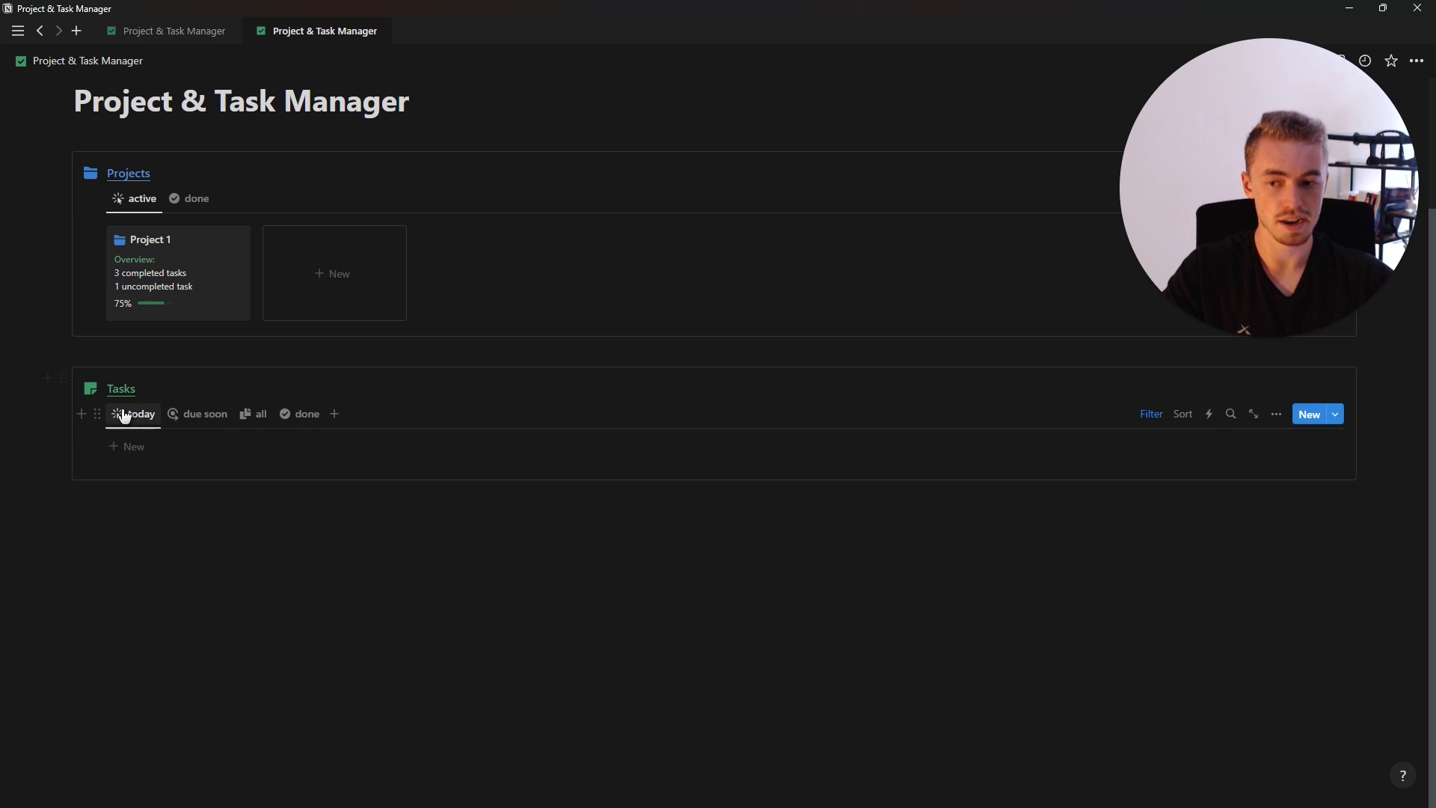
{"action": "left_click", "coordinate": [96, 412]}
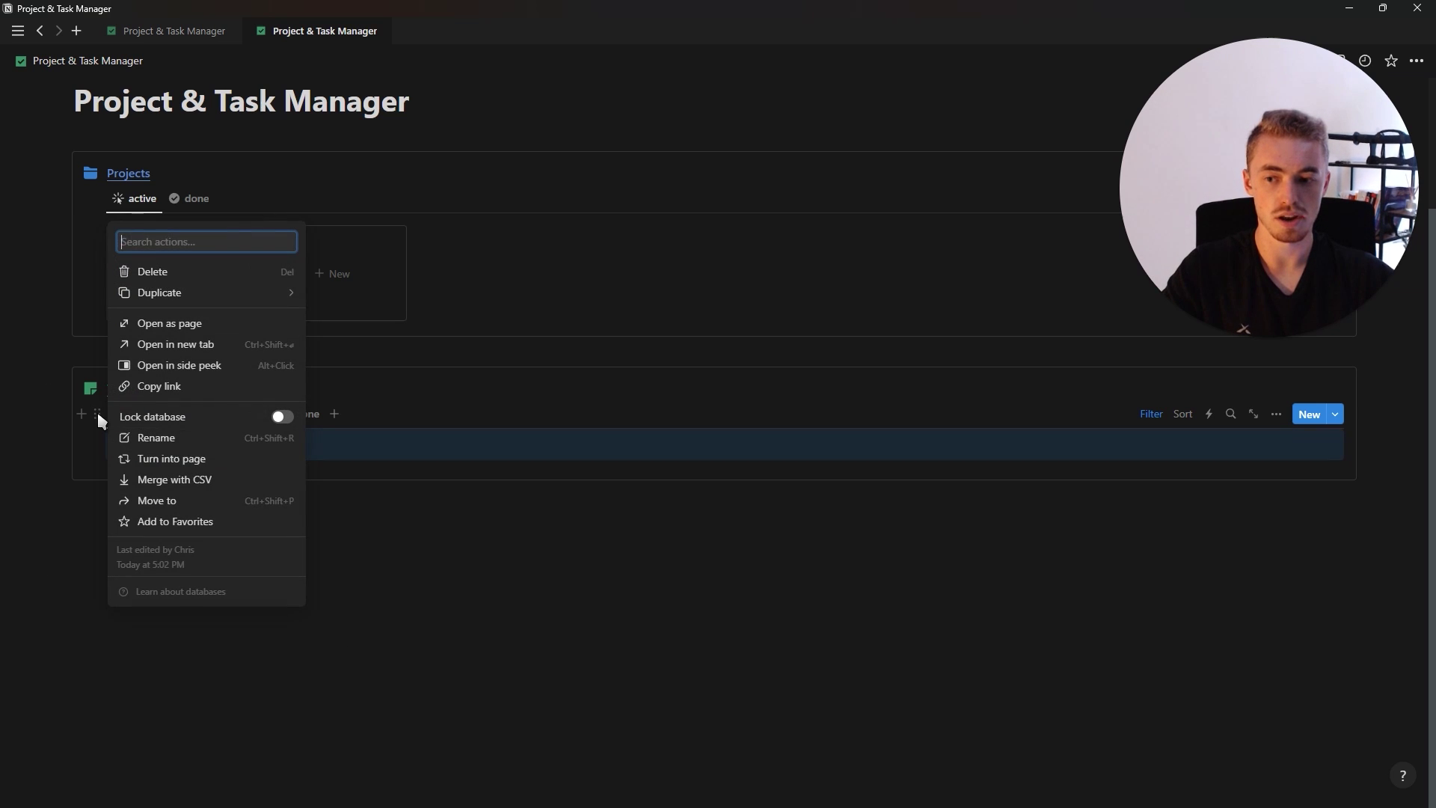
{"action": "left_click", "coordinate": [188, 393]}
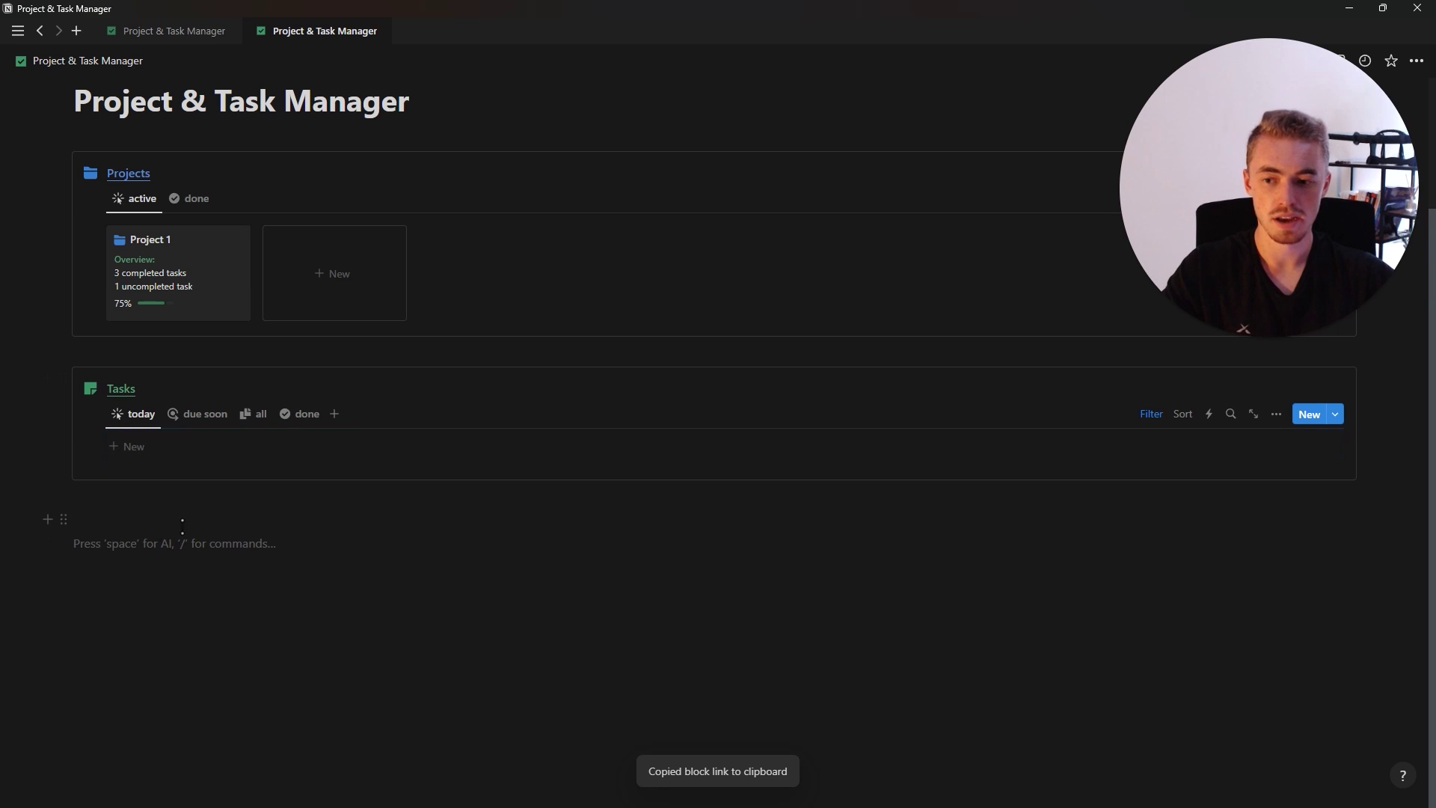
{"action": "key", "text": "ctrl+v"}
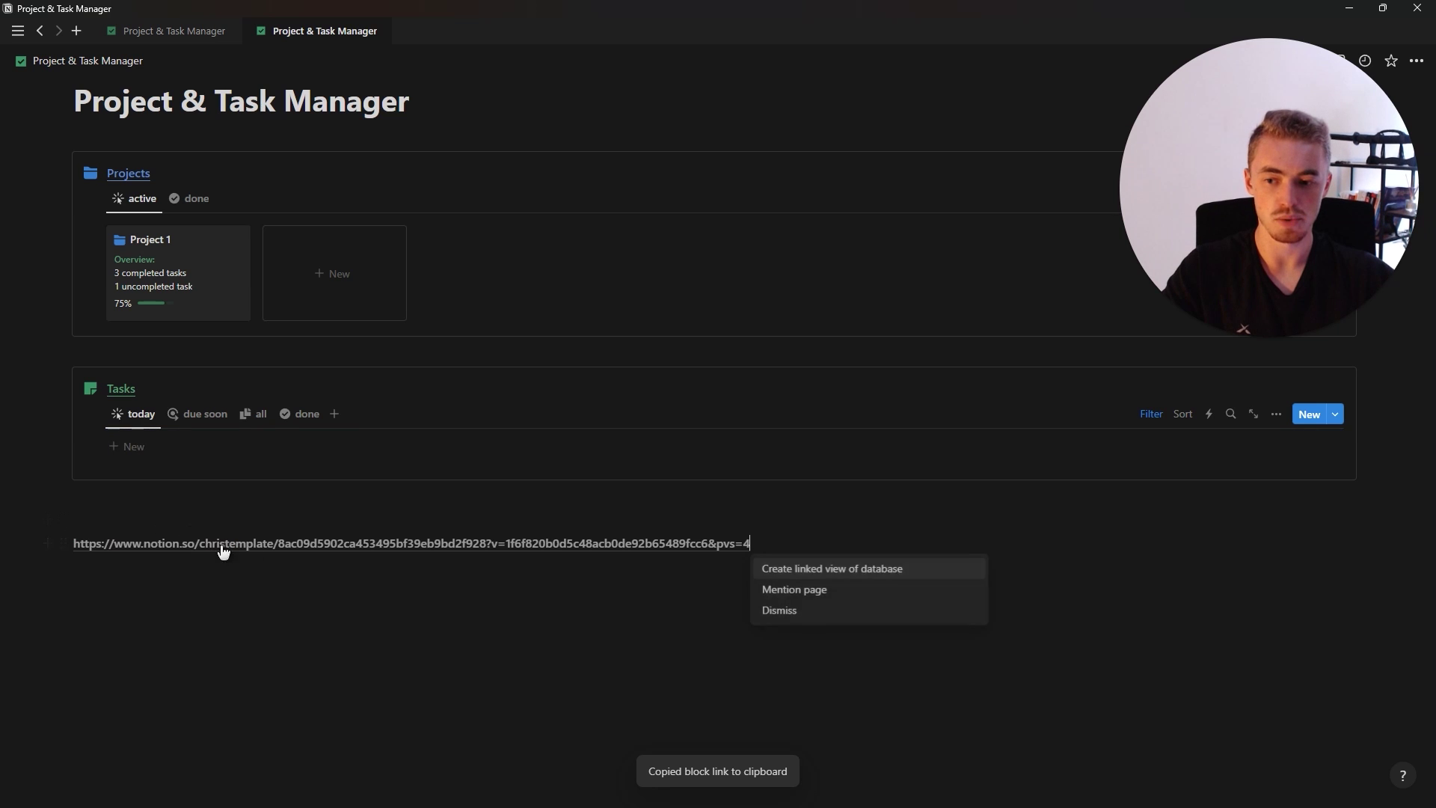
{"action": "left_click", "coordinate": [848, 579]}
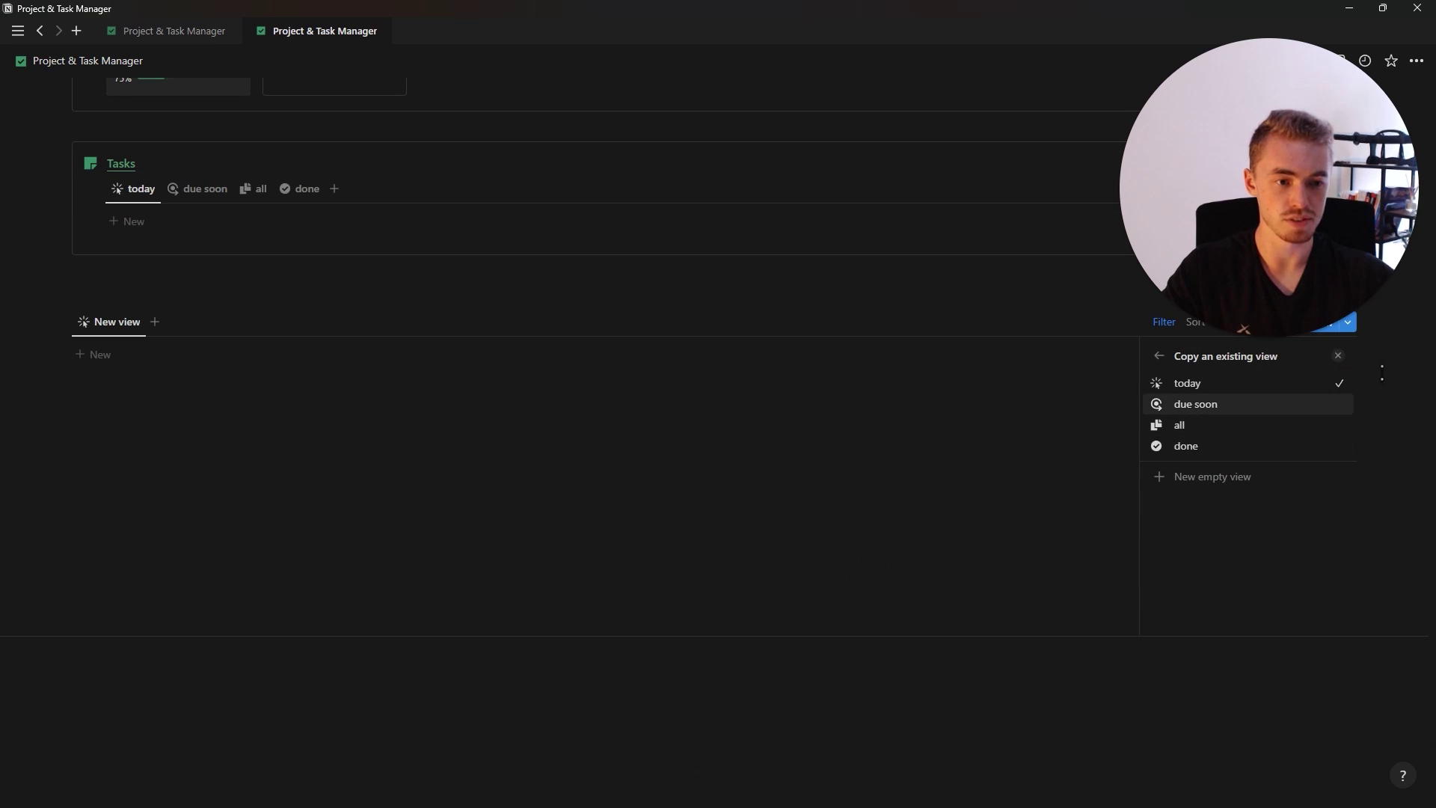
Turn the linked Tasks view into a Calendar view named "tasks" with a sticky note icon and the database title hidden
{"action": "left_click", "coordinate": [1237, 479]}
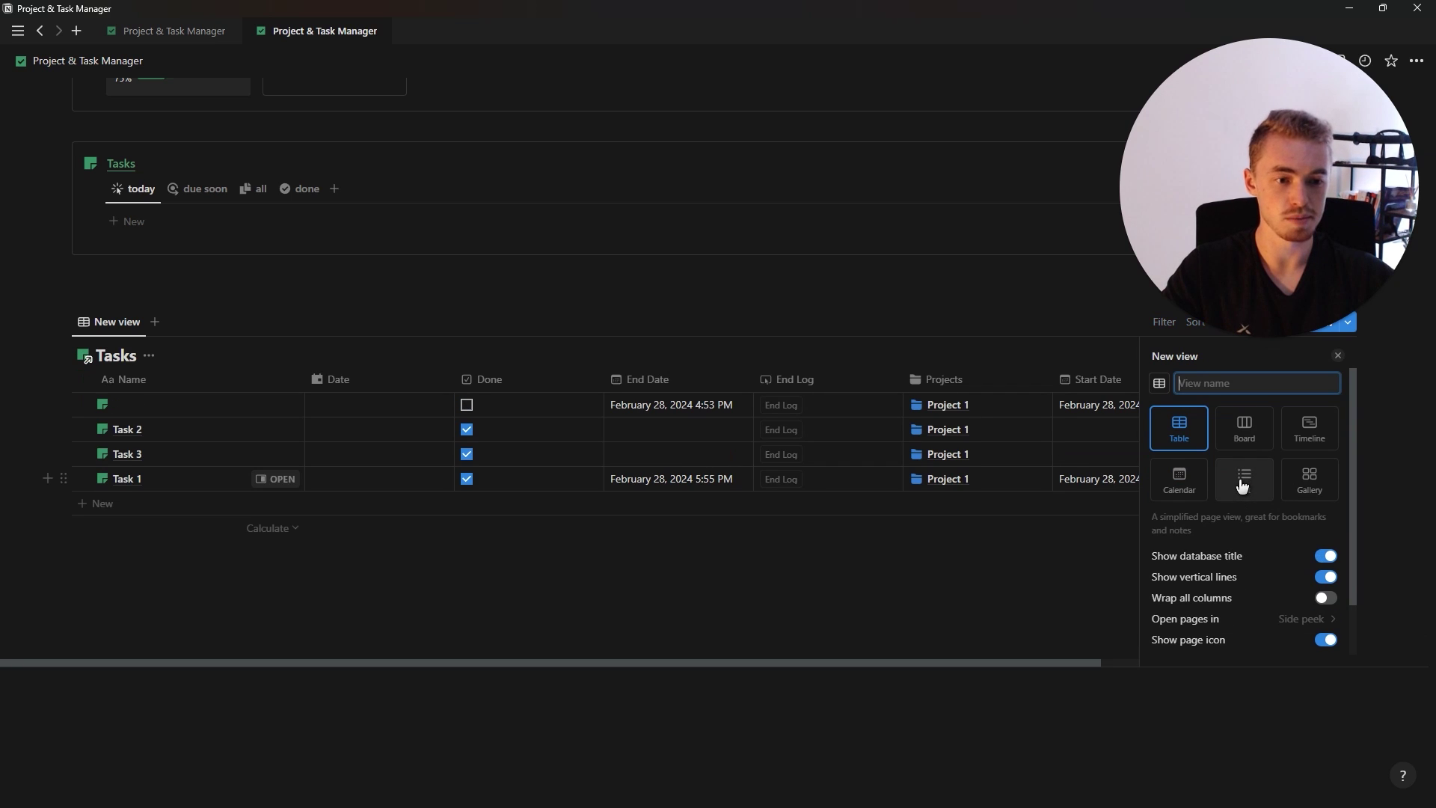
{"action": "left_click", "coordinate": [1182, 482]}
{"action": "left_click", "coordinate": [1217, 383]}
{"action": "type", "text": "tasks"}
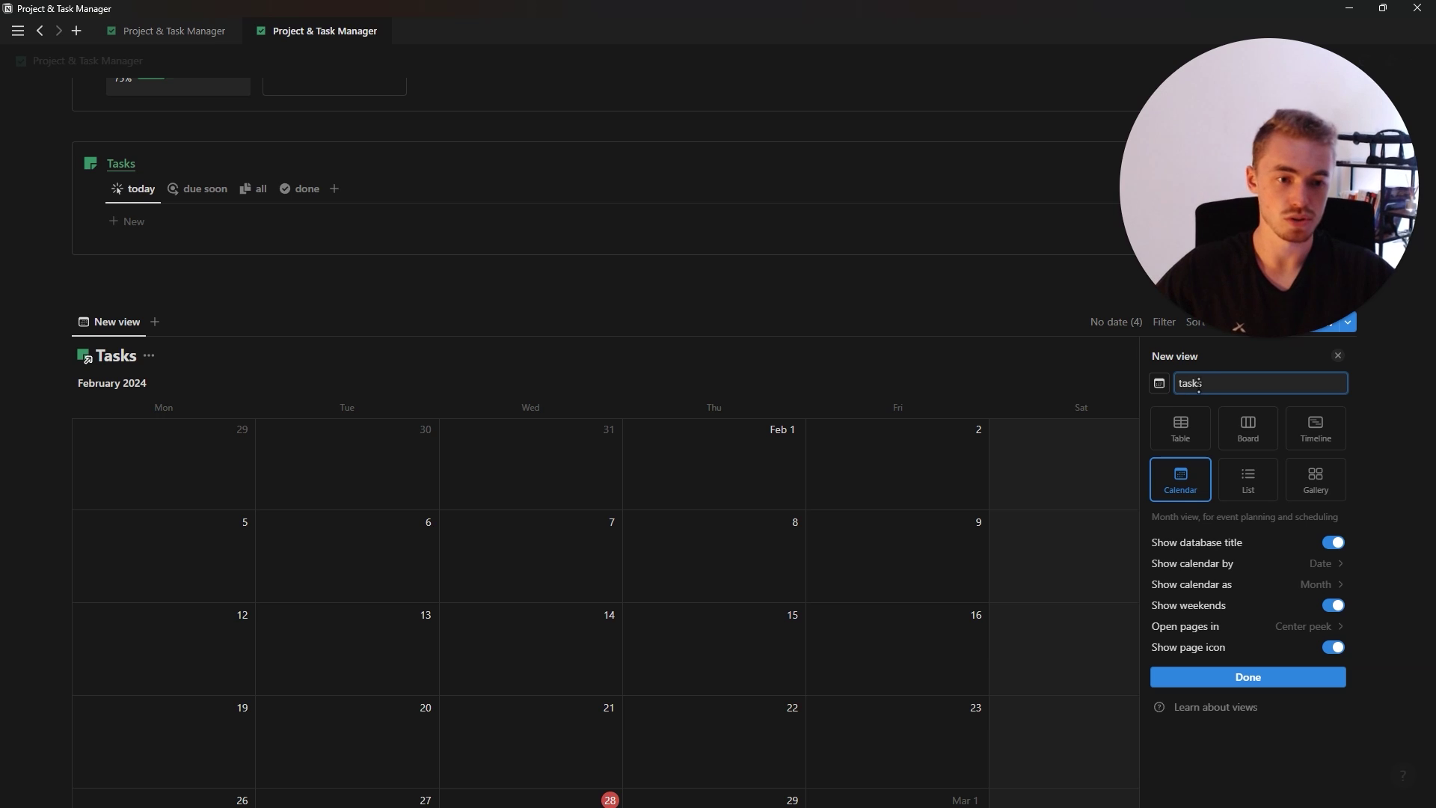
{"action": "left_click", "coordinate": [1159, 383]}
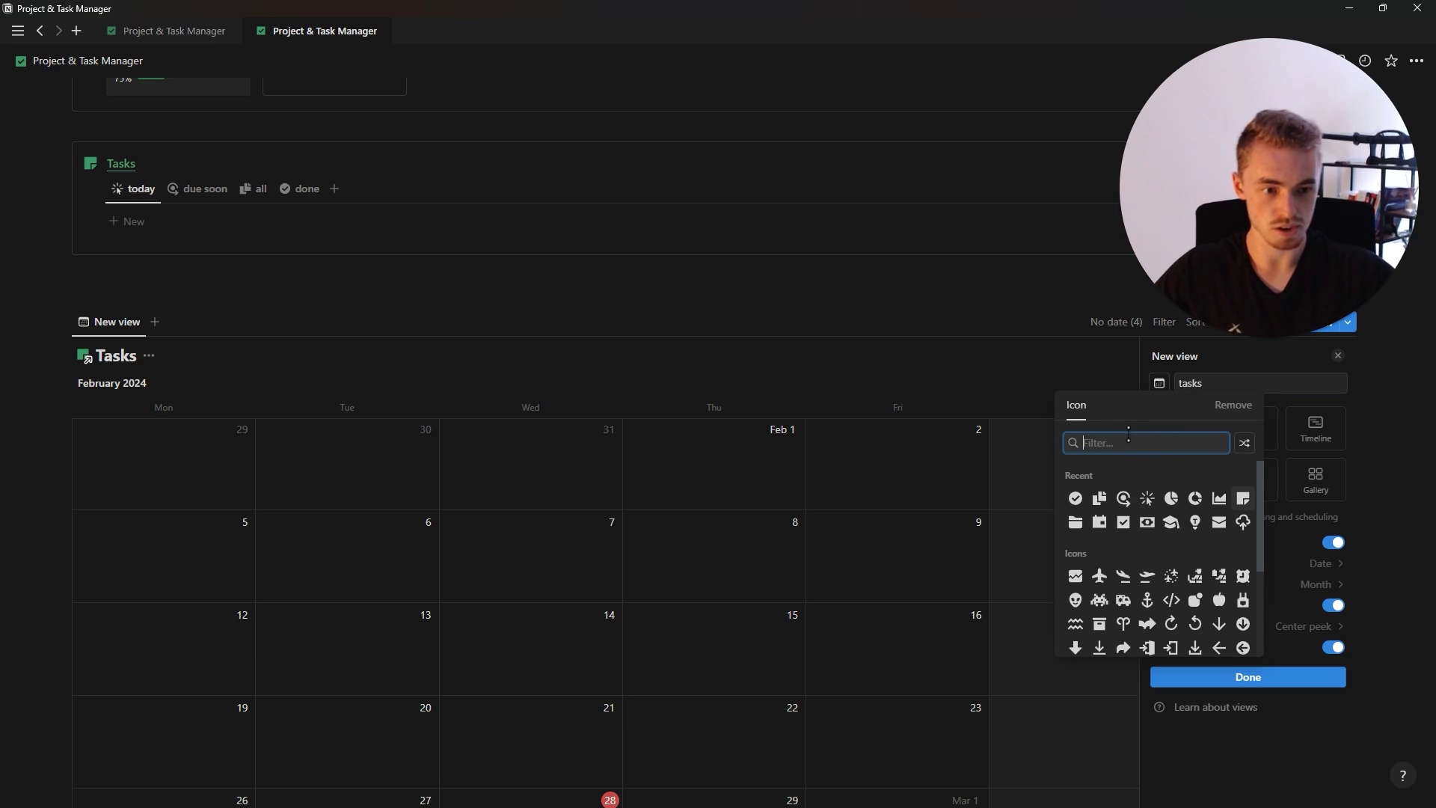
{"action": "left_click", "coordinate": [1243, 497]}
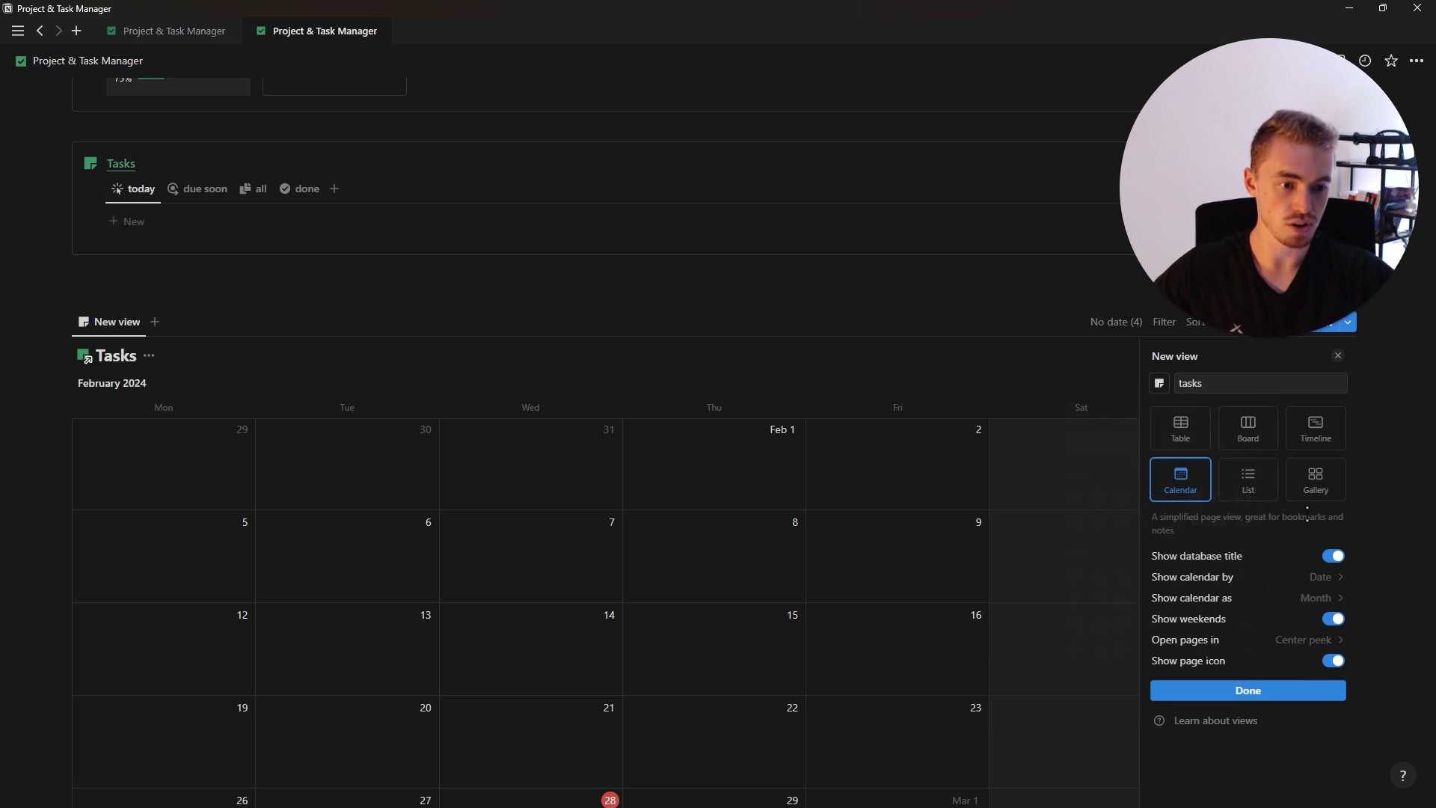
{"action": "left_click", "coordinate": [1213, 555]}
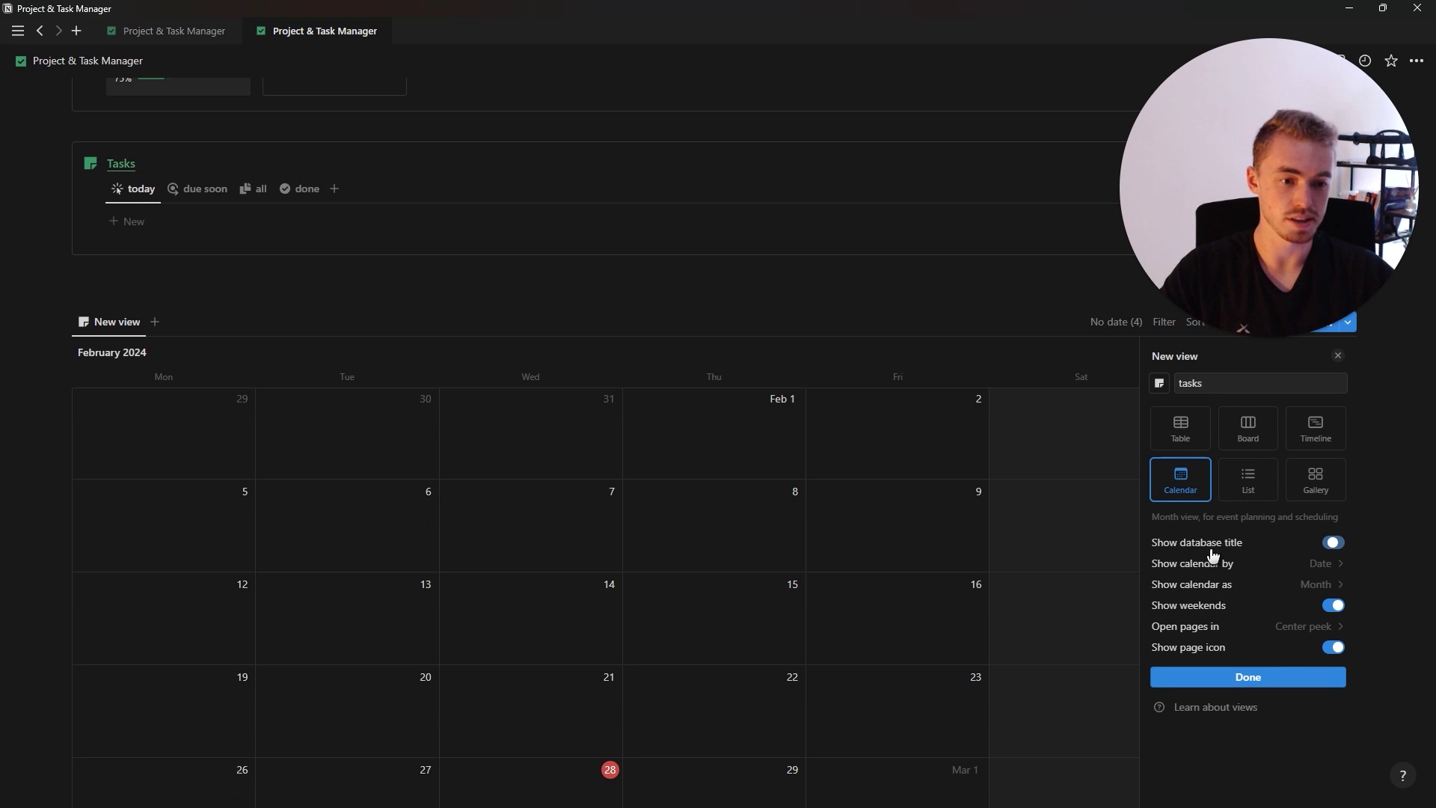
{"action": "left_click", "coordinate": [1251, 678]}
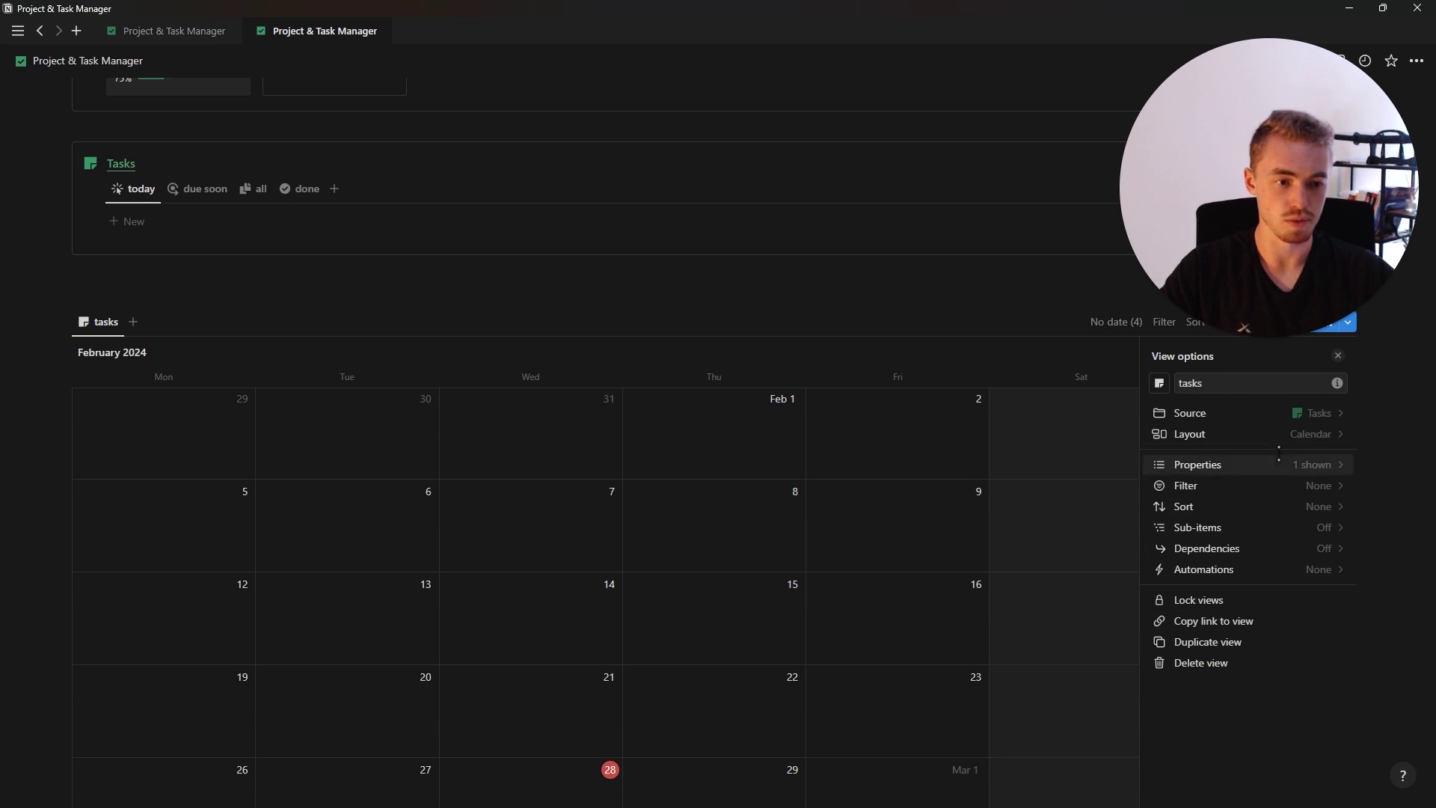
Show Time Tracked, Start Log, End Log, Projects and Done in that order on the tasks calendar
{"action": "left_click", "coordinate": [1280, 466]}
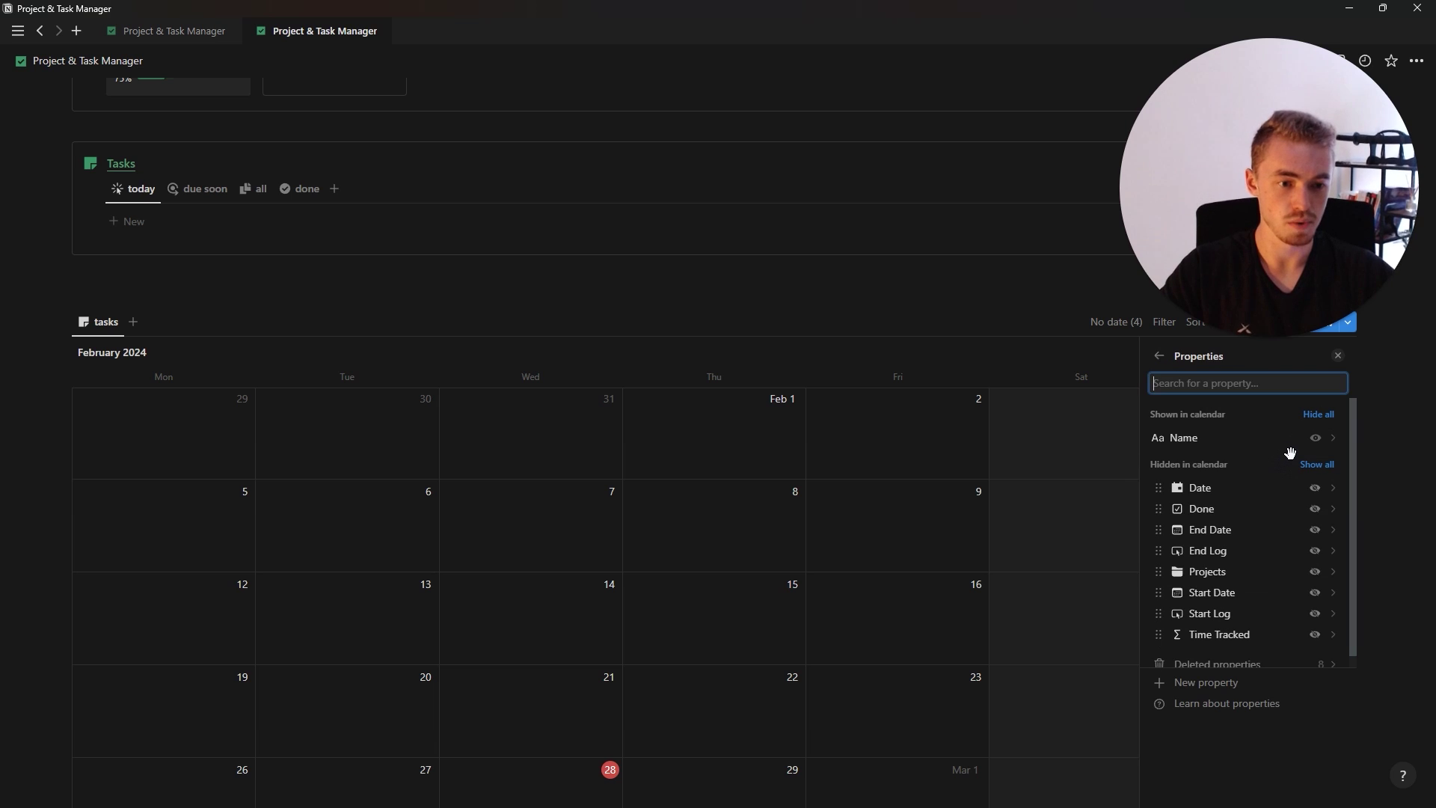
{"action": "left_click", "coordinate": [1316, 511]}
{"action": "left_click", "coordinate": [1315, 573]}
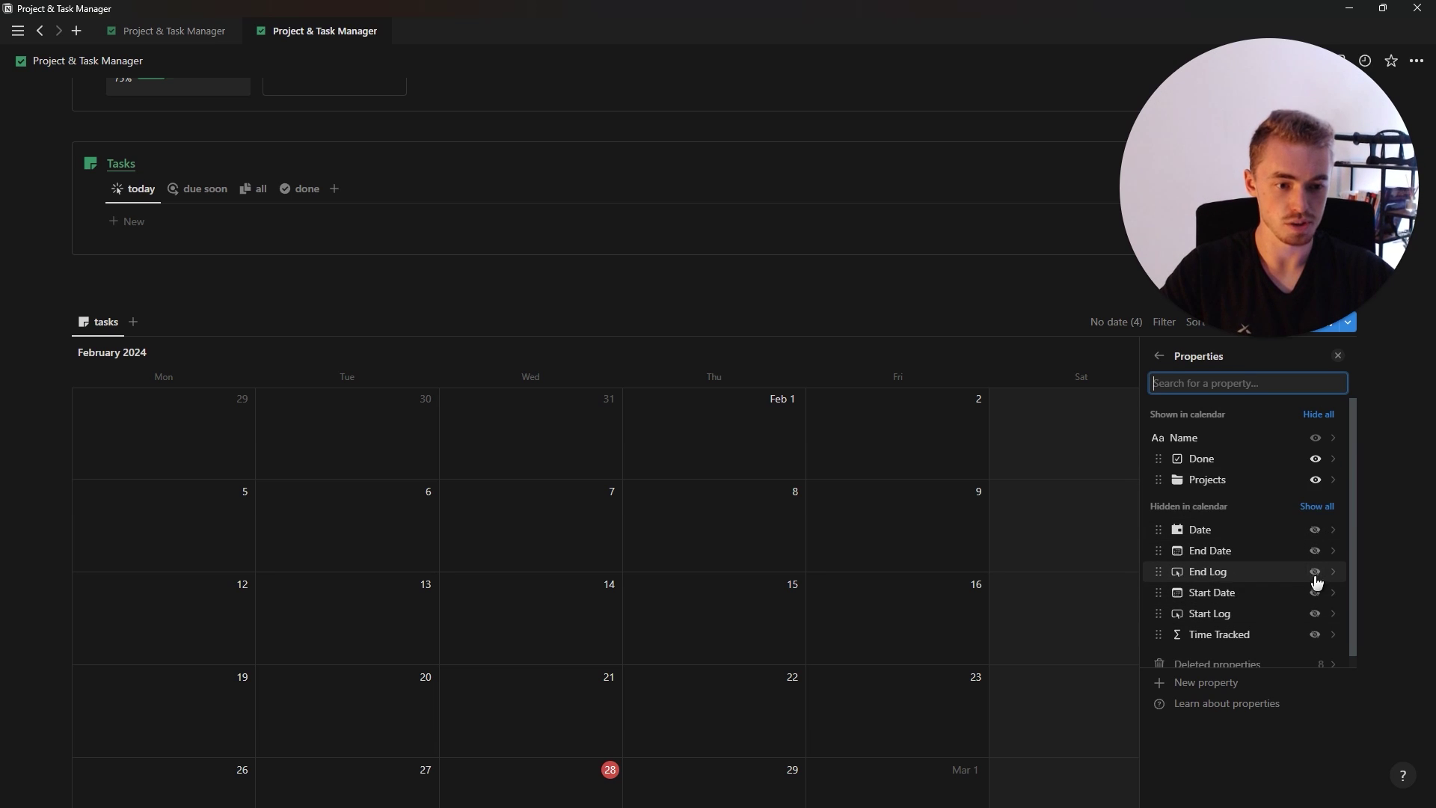
{"action": "left_click", "coordinate": [1315, 572]}
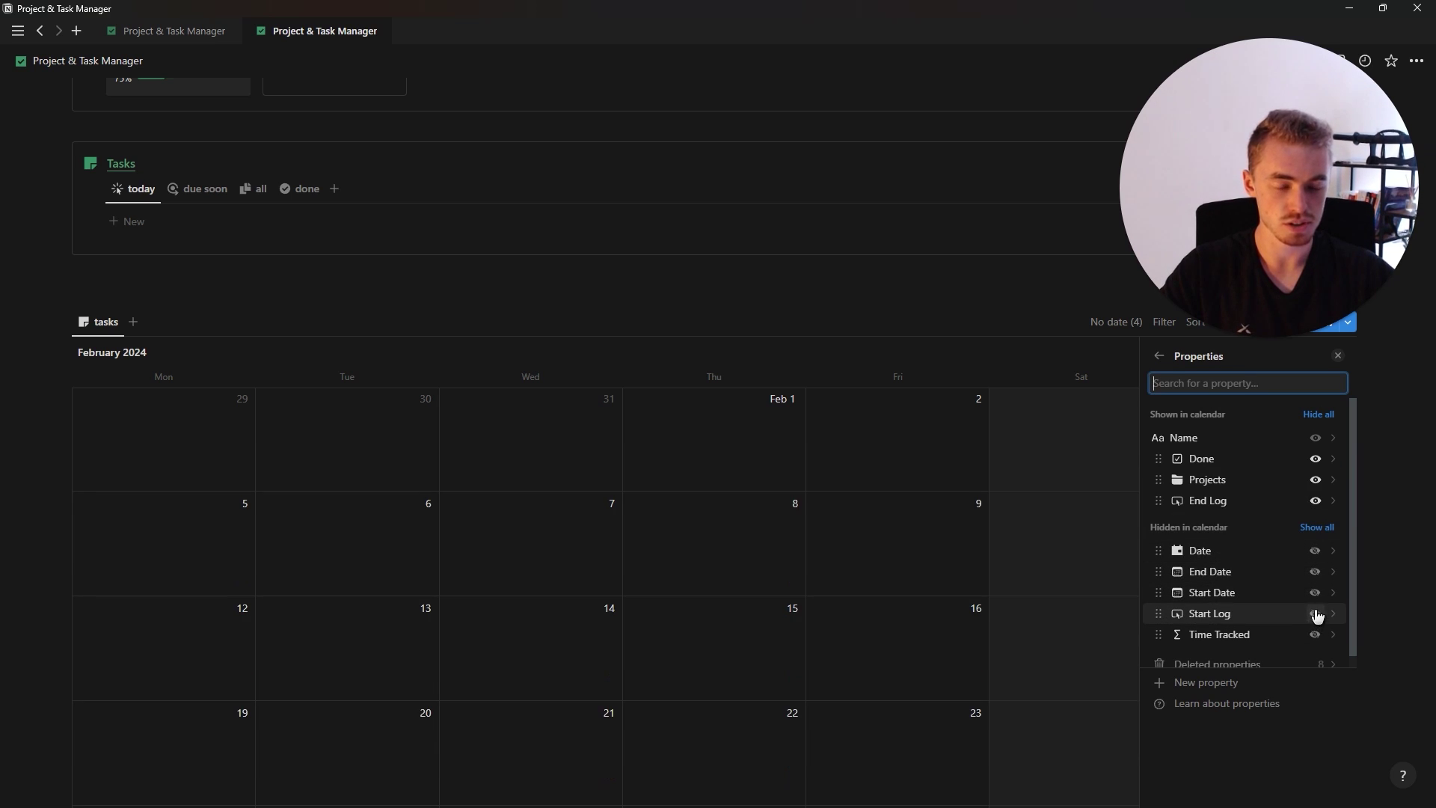
{"action": "left_click", "coordinate": [1316, 614]}
{"action": "left_click", "coordinate": [1315, 636]}
{"action": "left_click_drag", "start_coordinate": [1208, 465], "coordinate": [1197, 546]}
{"action": "left_click_drag", "start_coordinate": [1221, 465], "coordinate": [1227, 499]}
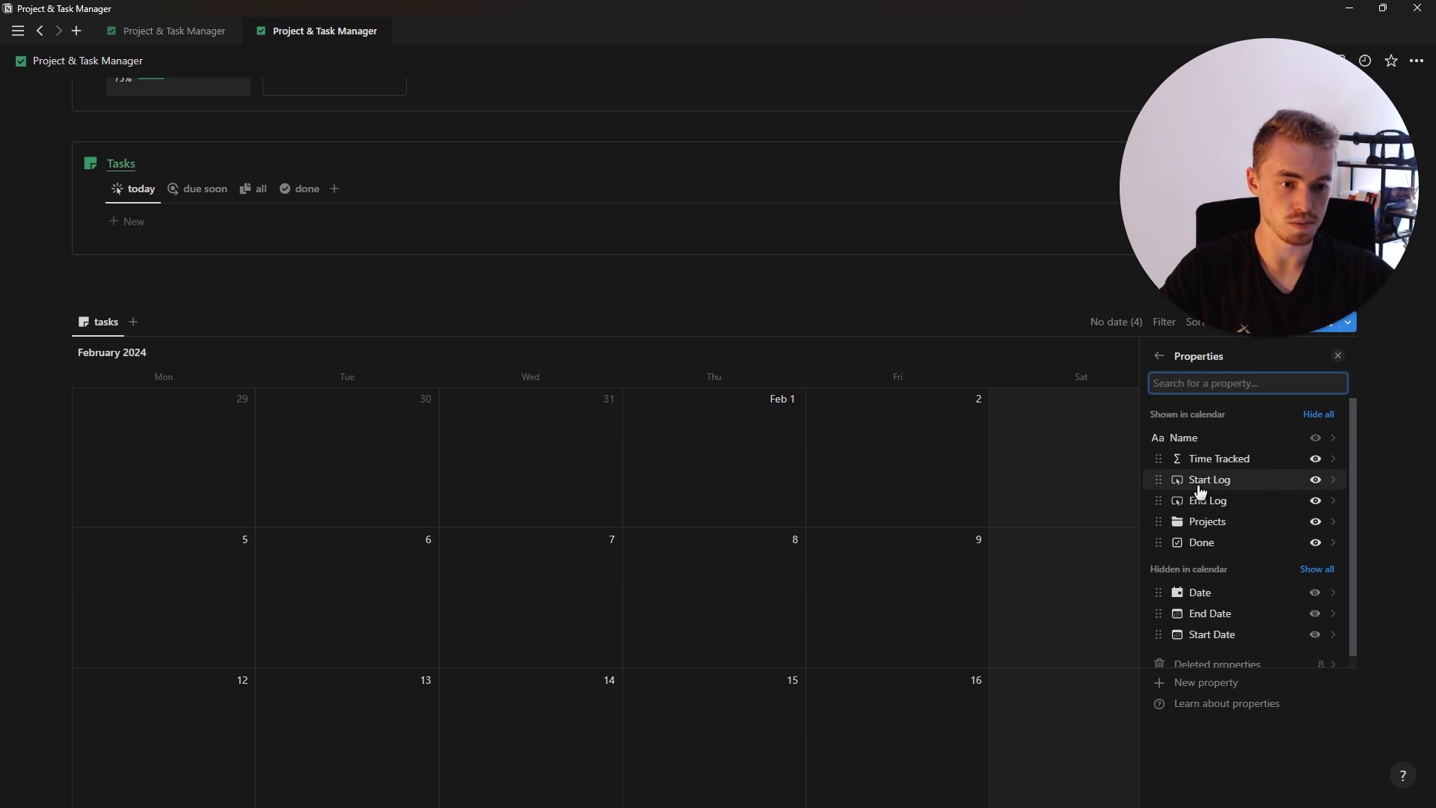
{"action": "left_click", "coordinate": [1340, 363]}
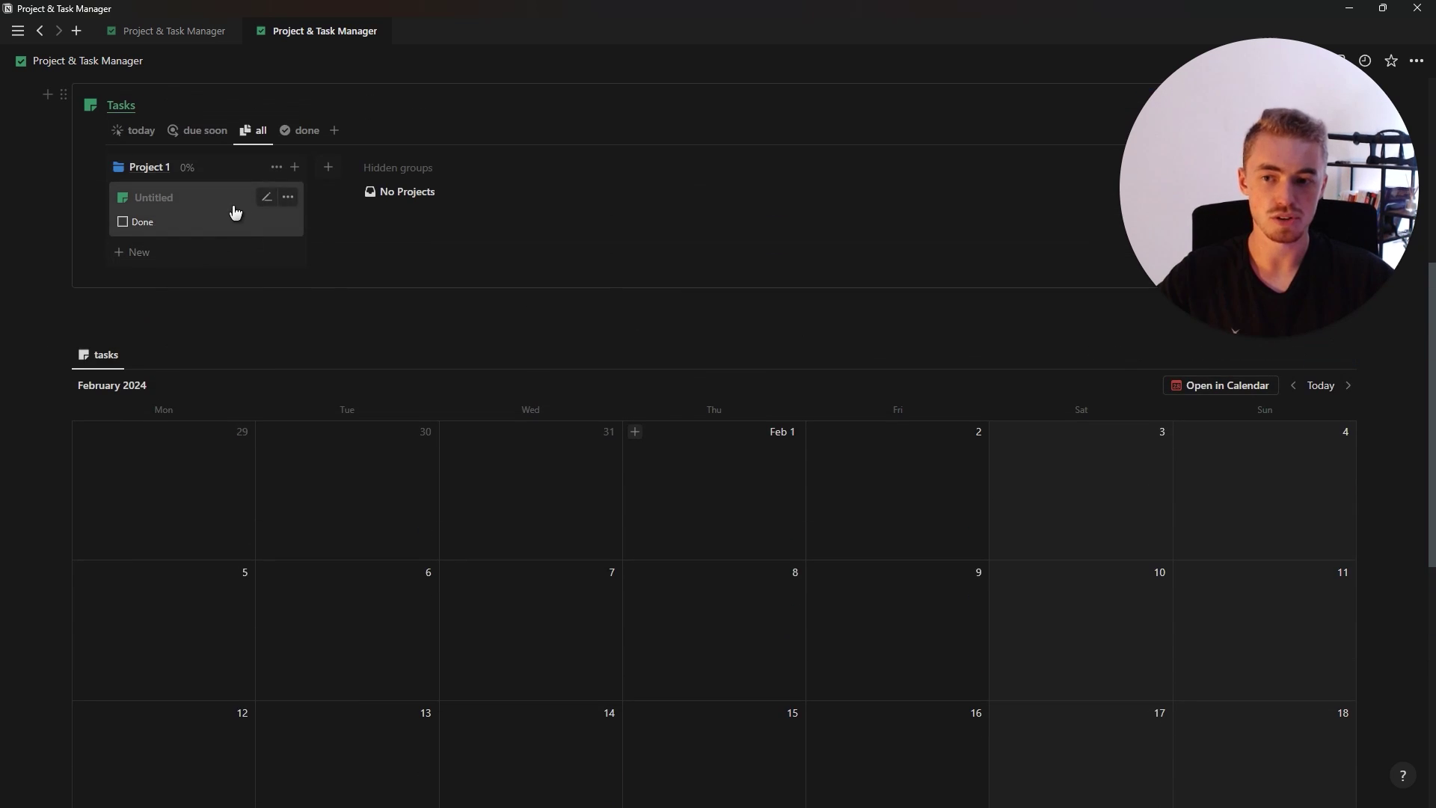
Set the Date of the untitled Project 1 task to February 28, 2024
{"action": "left_click", "coordinate": [231, 212]}
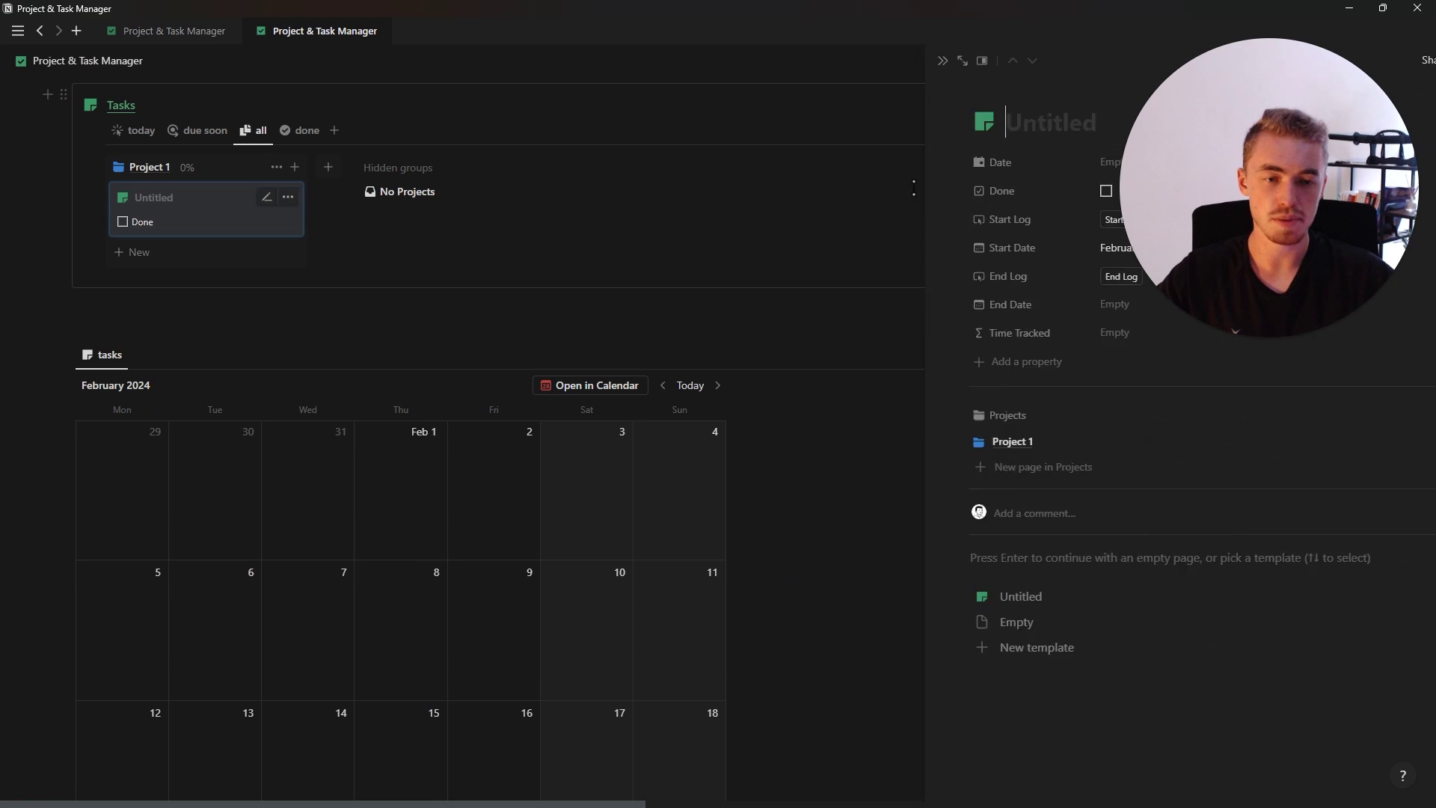
{"action": "left_click", "coordinate": [986, 162]}
{"action": "key", "text": "Return"}
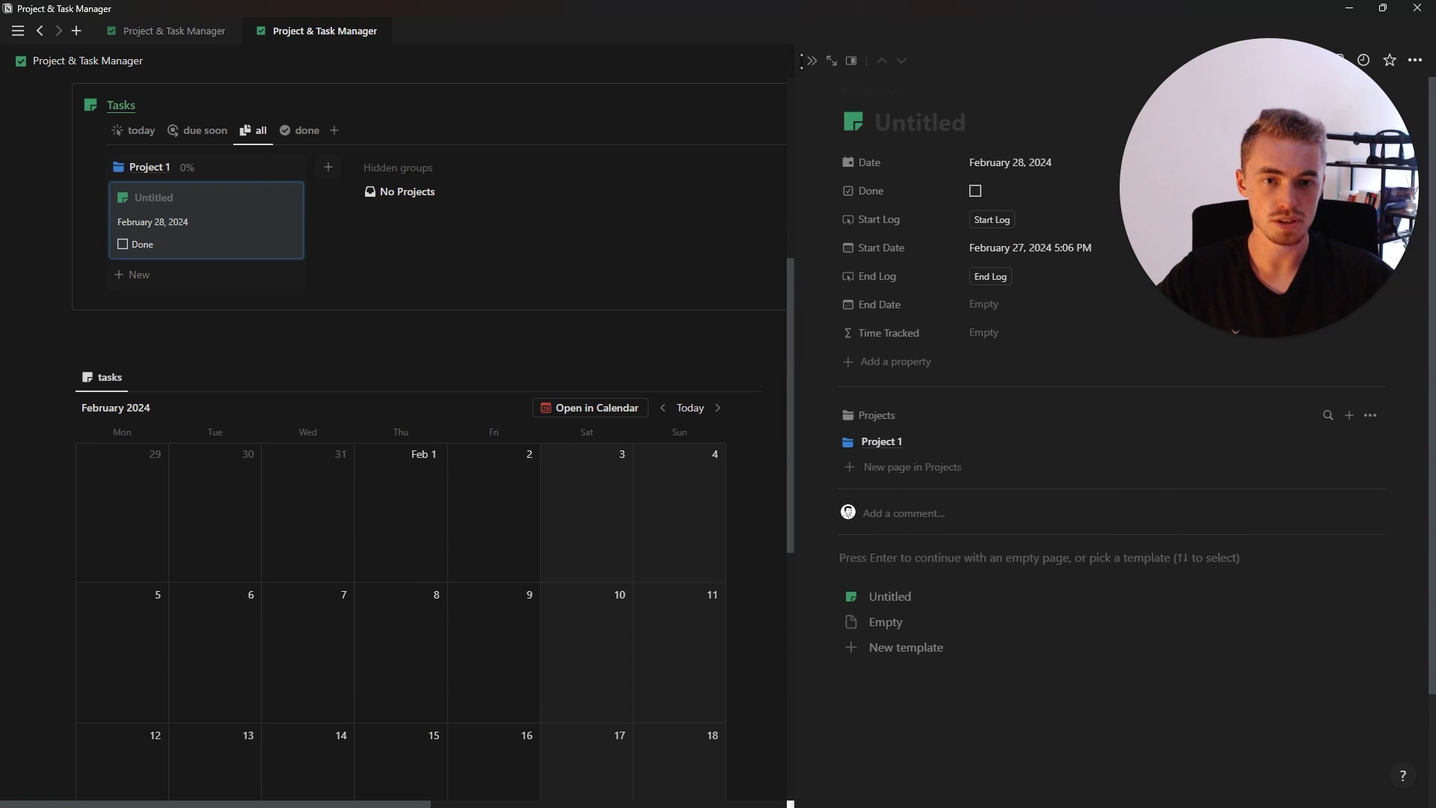
{"action": "left_click", "coordinate": [811, 60]}
Check Done on the February 28 task in the calendar, run its End Log, and uncheck Done again
{"action": "scroll", "coordinate": [651, 311], "scroll_direction": "down", "scroll_amount": 5}
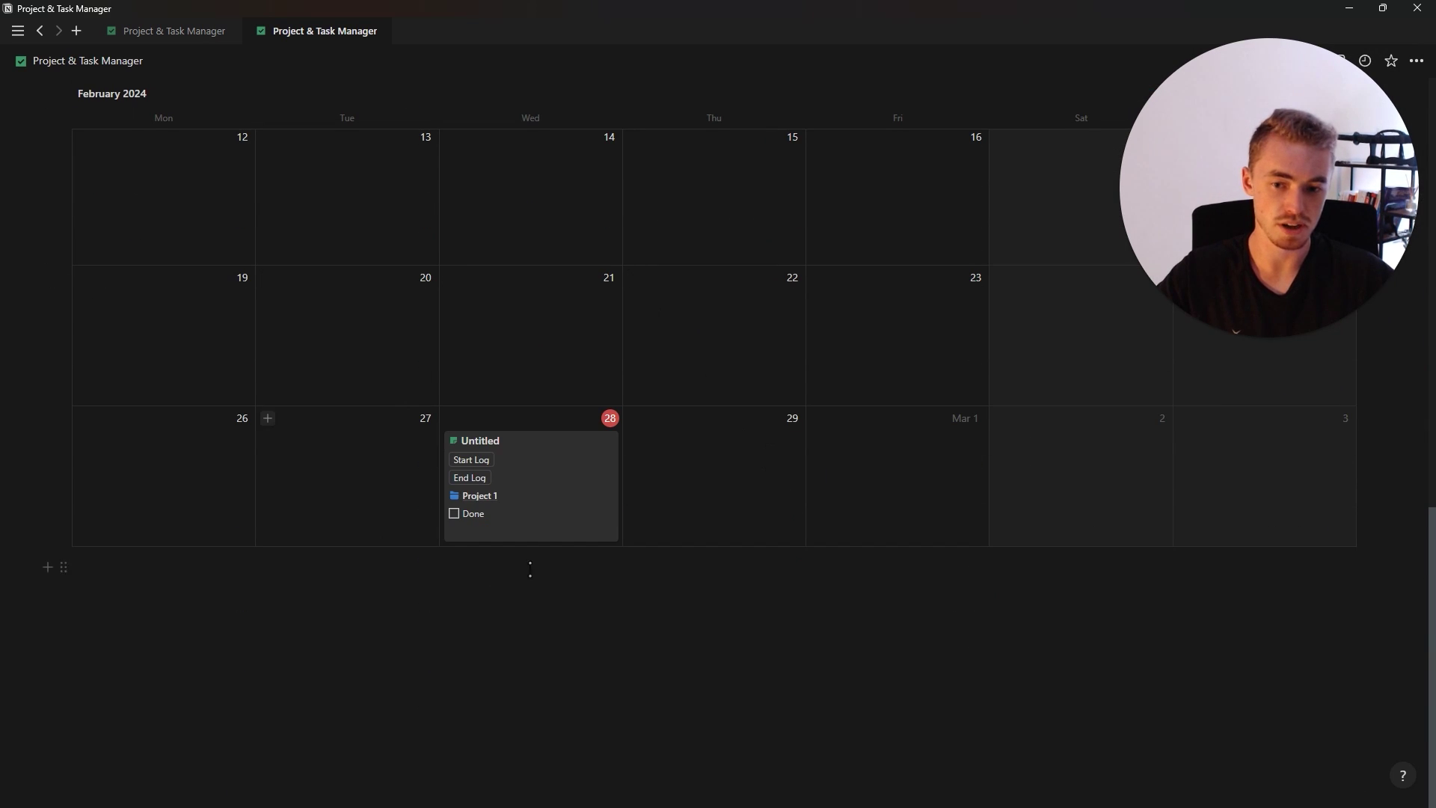
{"action": "left_click", "coordinate": [455, 515]}
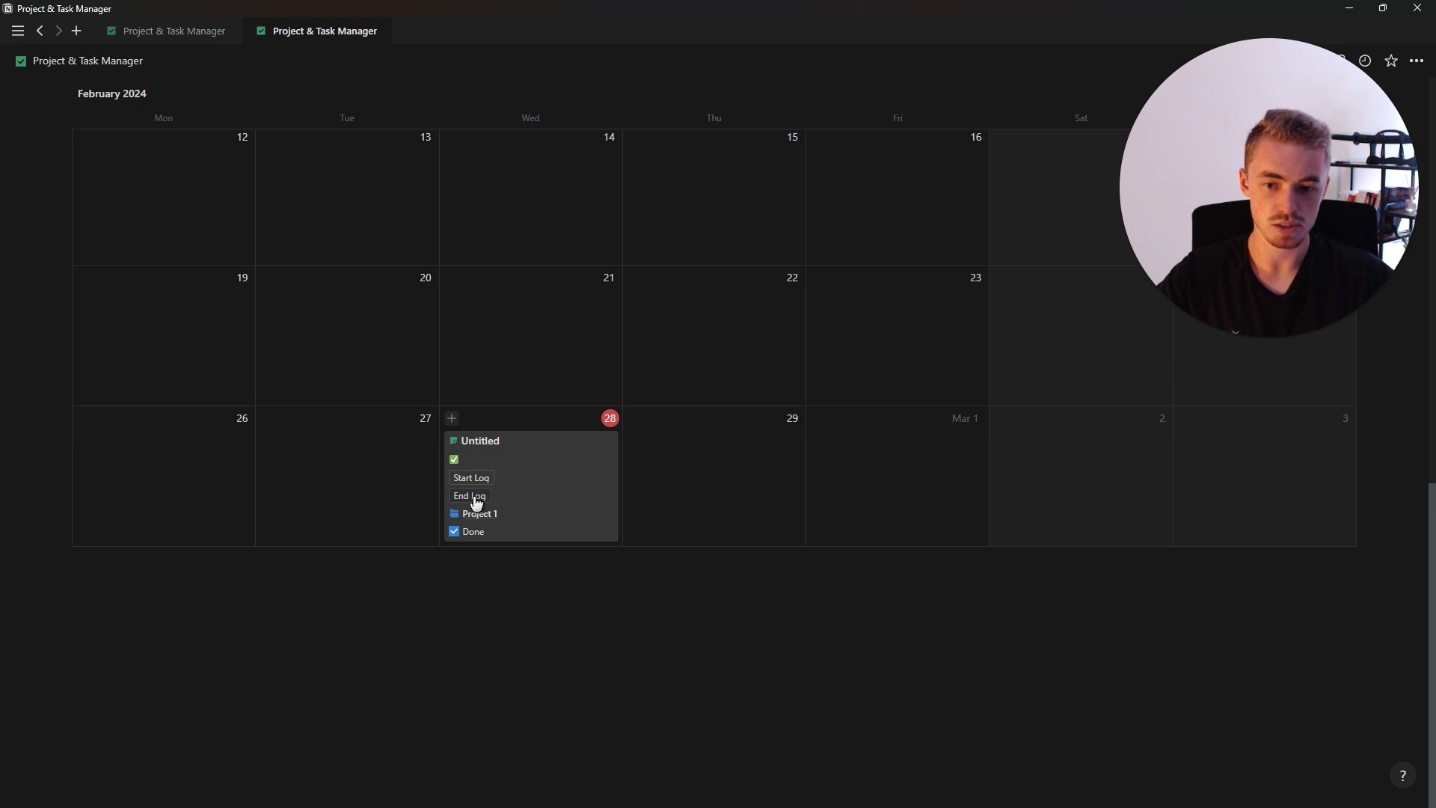
{"action": "left_click", "coordinate": [471, 497]}
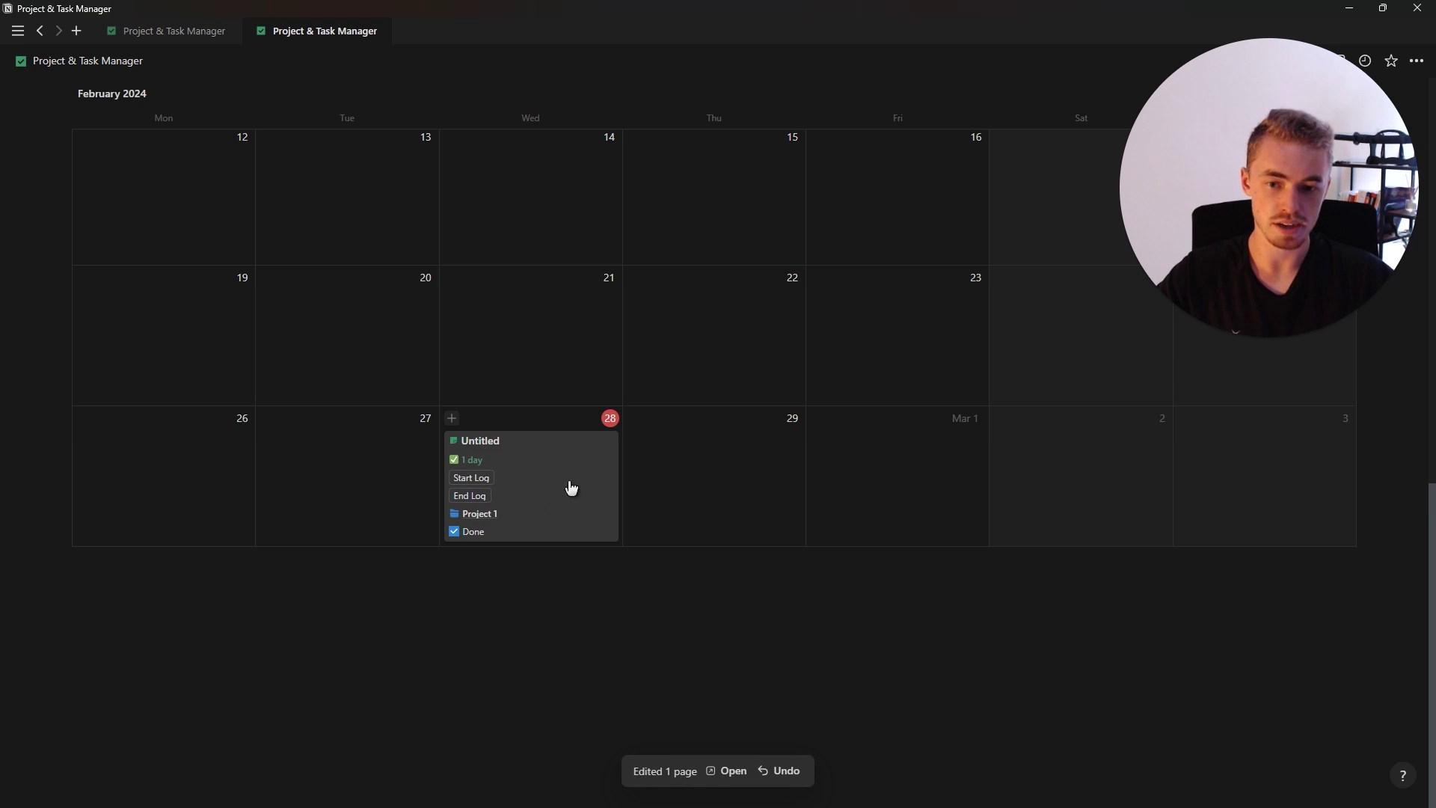
{"action": "left_click", "coordinate": [454, 532]}
Add a Calendar view of the Projects database named "projects" with a folder icon and the database title hidden
{"action": "scroll", "coordinate": [761, 494], "scroll_direction": "up", "scroll_amount": 8}
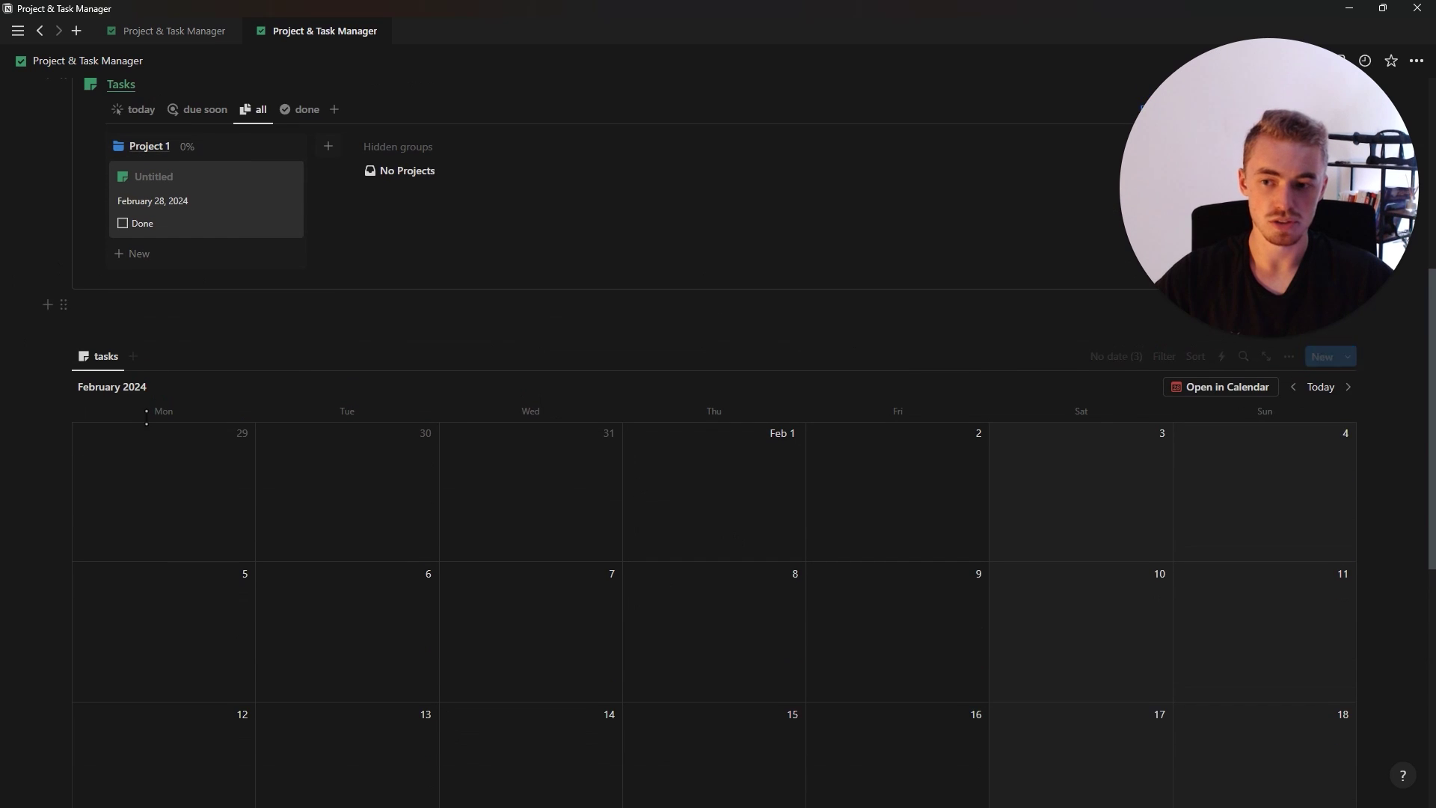
{"action": "left_click", "coordinate": [133, 356]}
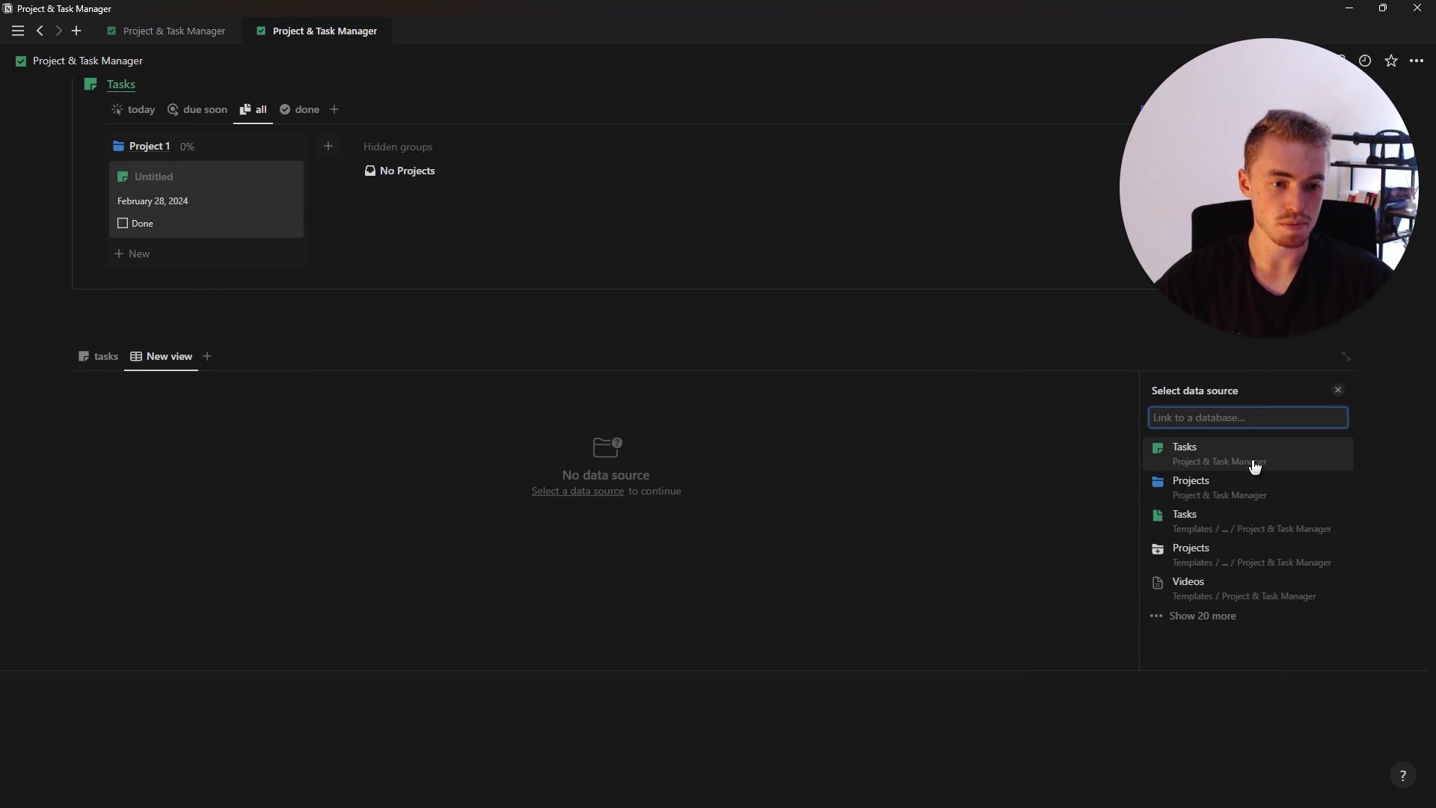
{"action": "left_click", "coordinate": [1207, 493]}
{"action": "left_click", "coordinate": [1186, 439]}
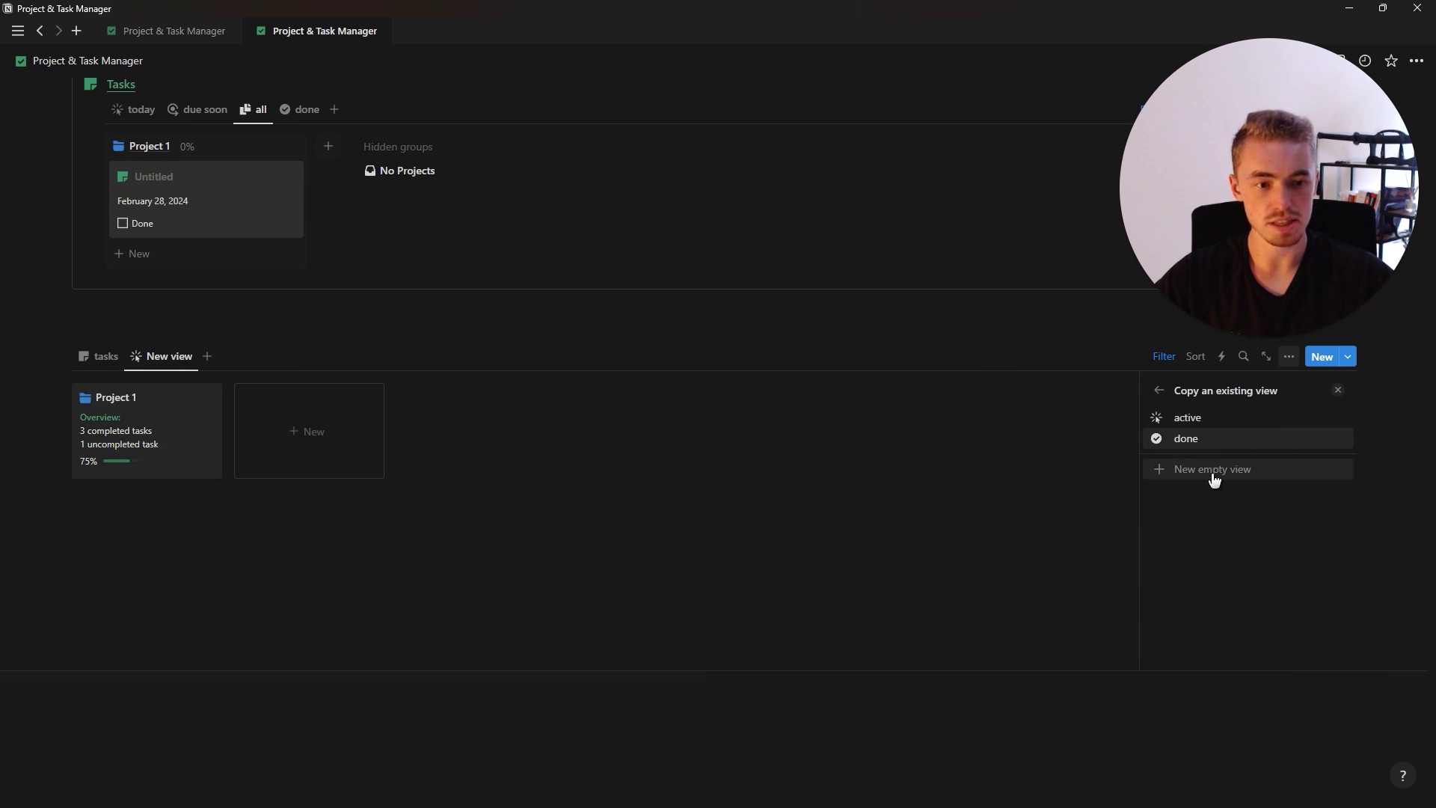
{"action": "left_click", "coordinate": [1247, 471]}
{"action": "left_click", "coordinate": [1172, 524]}
{"action": "type", "text": "projects"}
{"action": "left_click", "coordinate": [1159, 418]}
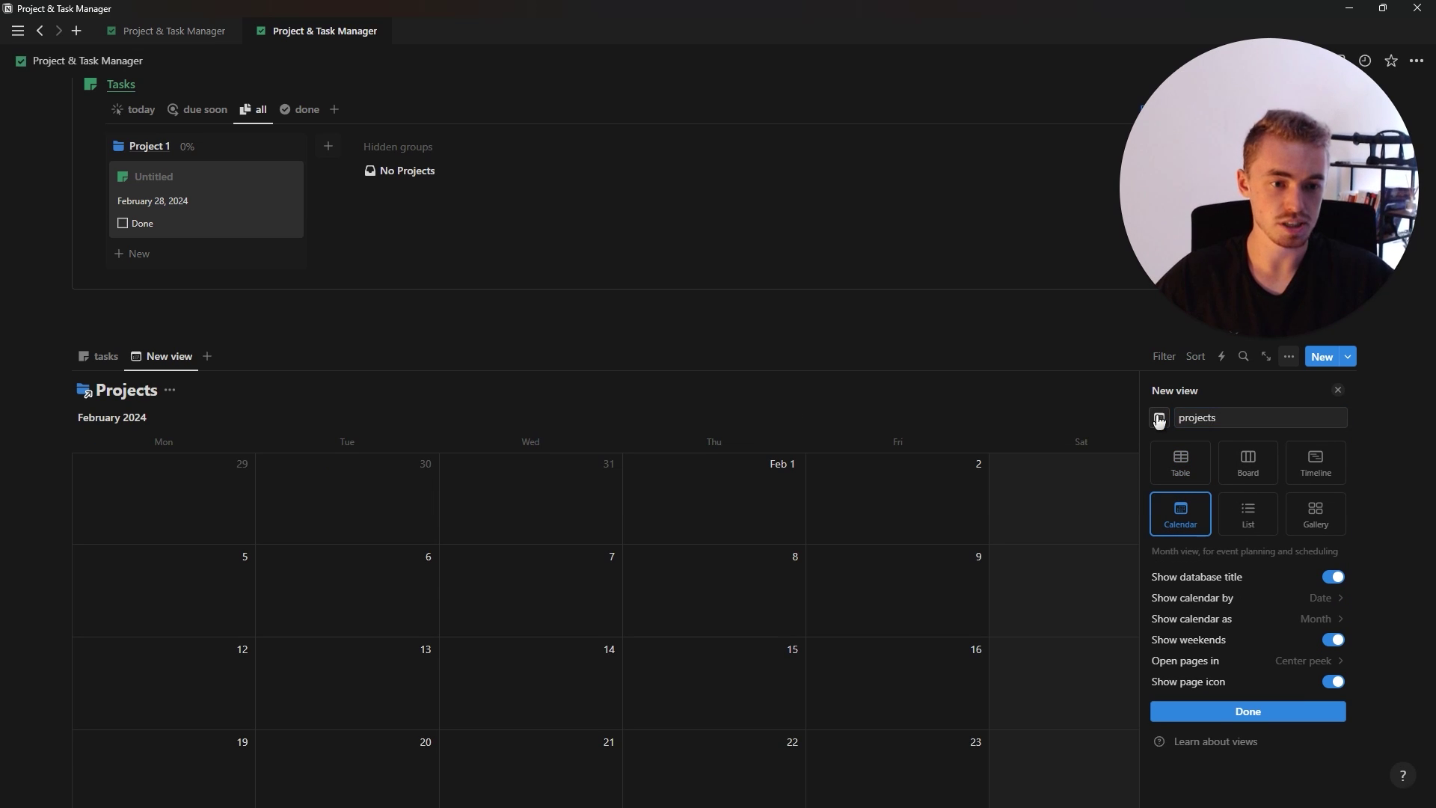
{"action": "left_click", "coordinate": [1075, 533]}
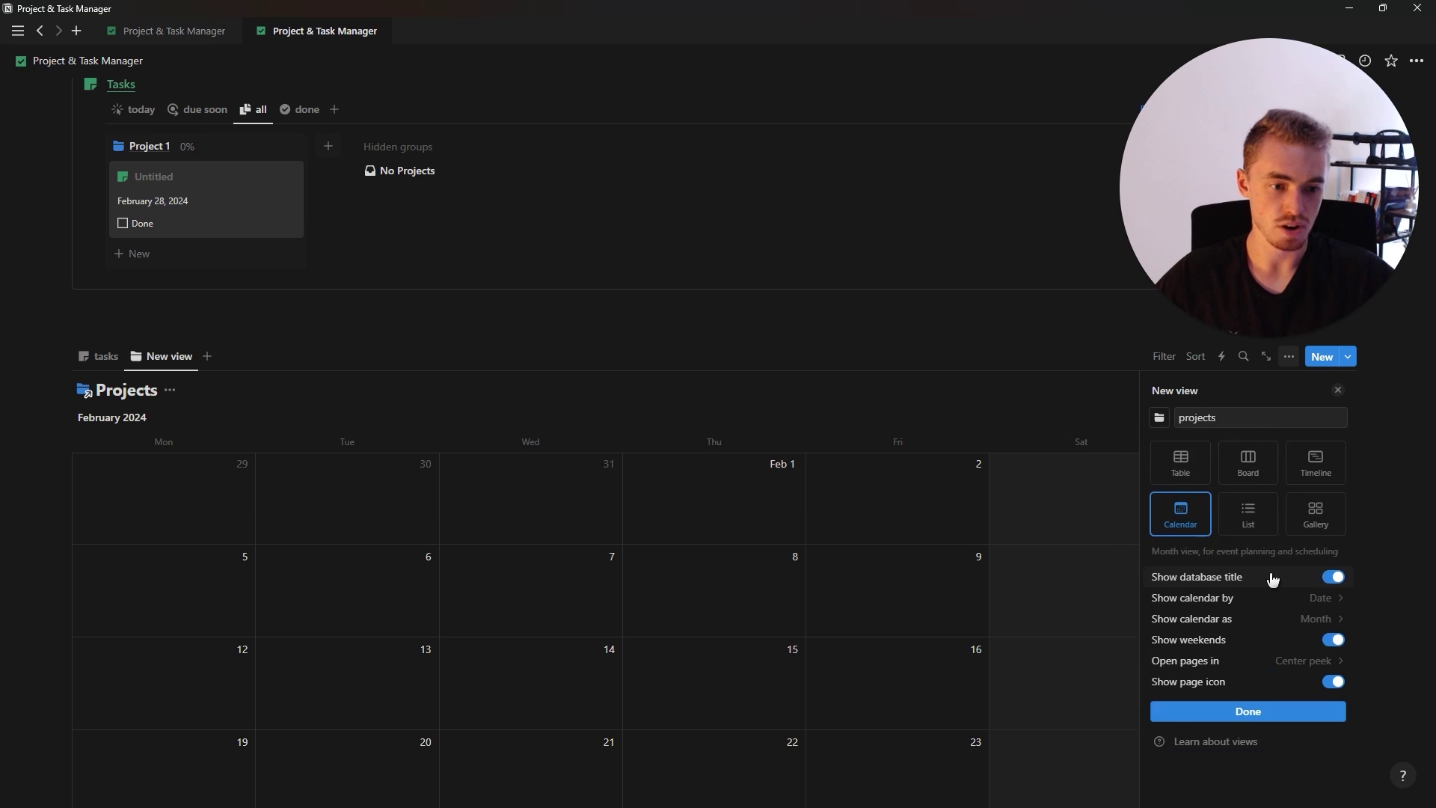
{"action": "left_click", "coordinate": [1332, 577]}
{"action": "left_click", "coordinate": [1248, 712]}
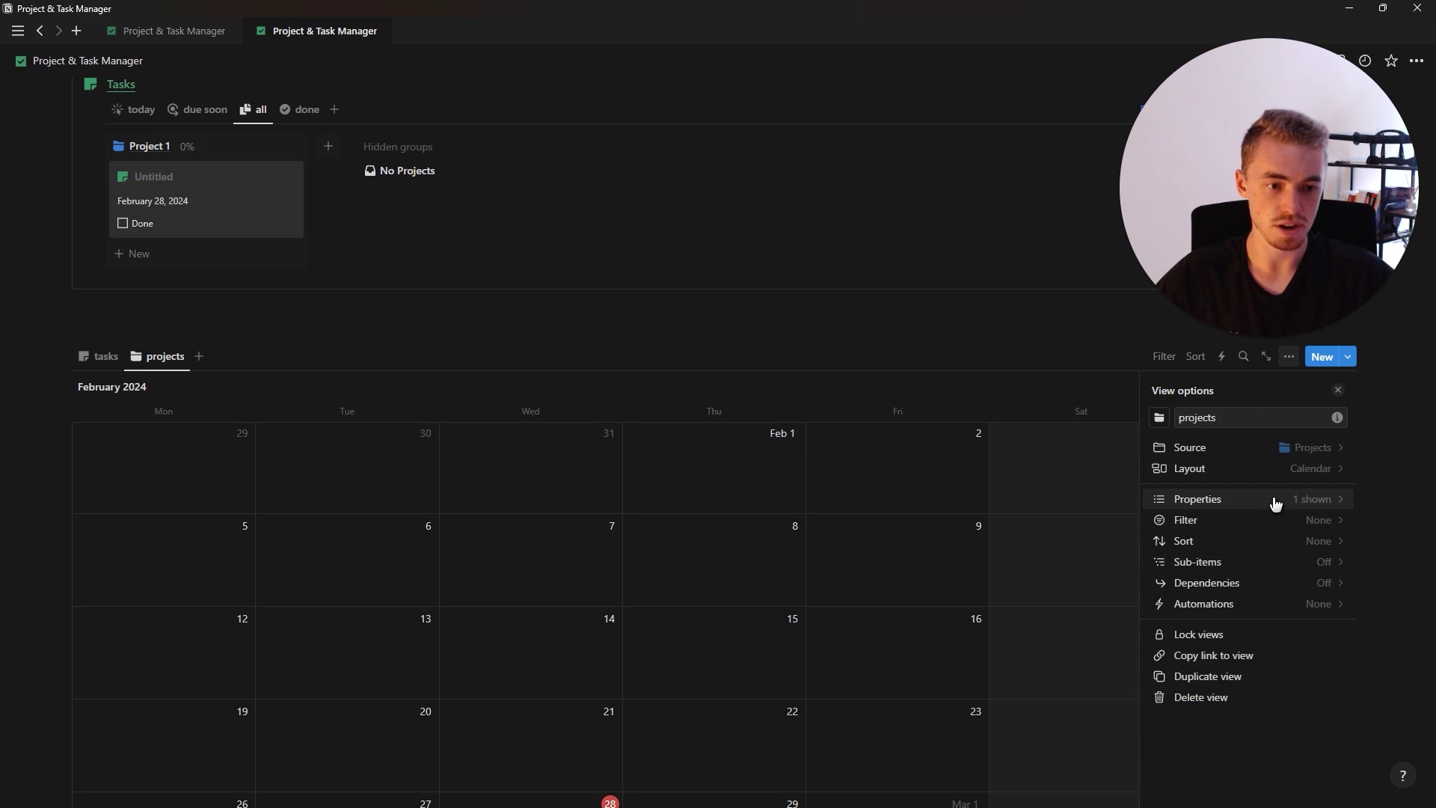
Show the progress bar property on the projects calendar
{"action": "left_click", "coordinate": [1272, 499]}
{"action": "left_click", "coordinate": [1322, 564]}
{"action": "left_click", "coordinate": [1338, 390]}
Examine the entries in the tasks and projects calendars and look over the Projects and Tasks sections above them
{"action": "scroll", "coordinate": [972, 523], "scroll_direction": "down", "scroll_amount": 4}
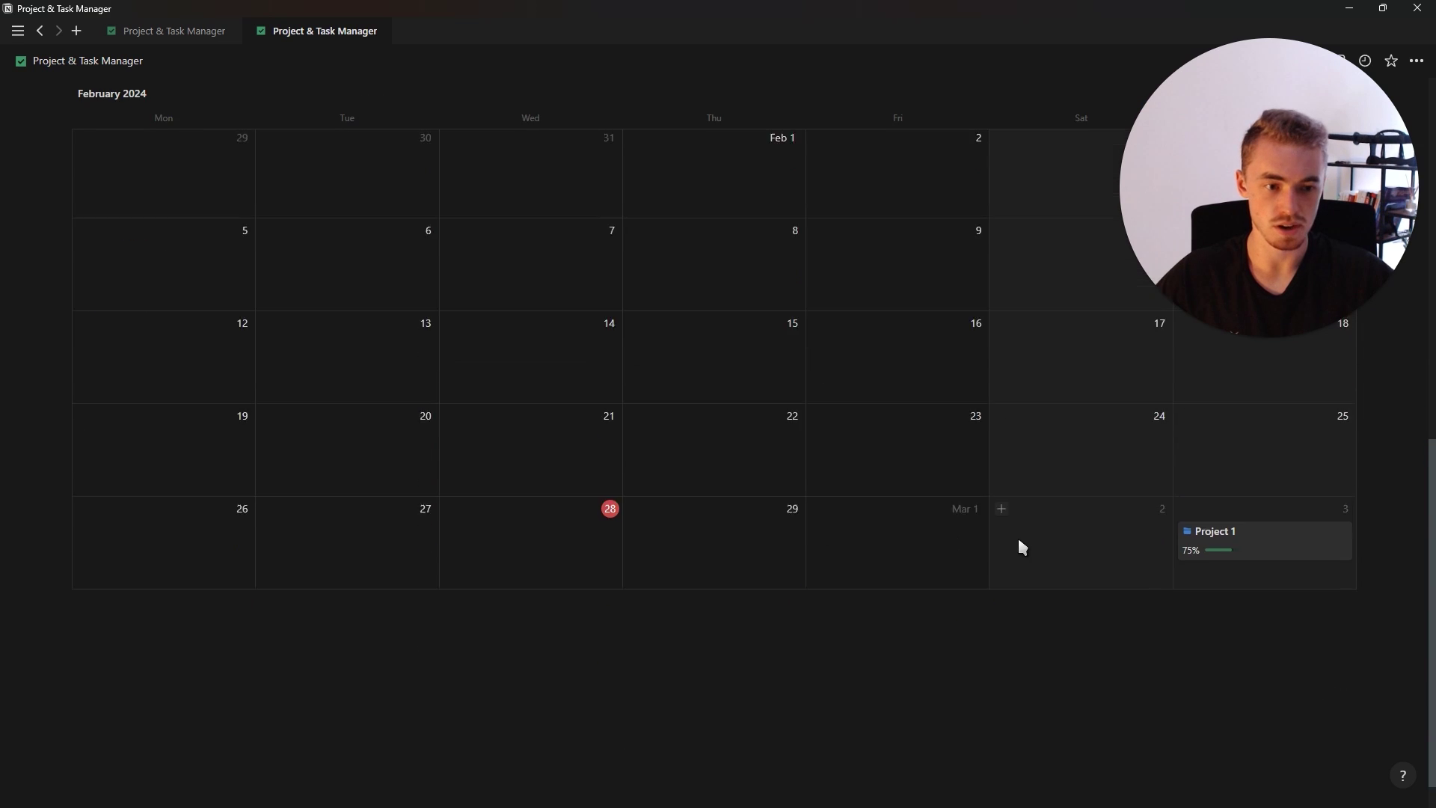
{"action": "scroll", "coordinate": [1018, 540], "scroll_direction": "up", "scroll_amount": 2}
{"action": "scroll", "coordinate": [625, 407], "scroll_direction": "up", "scroll_amount": 2}
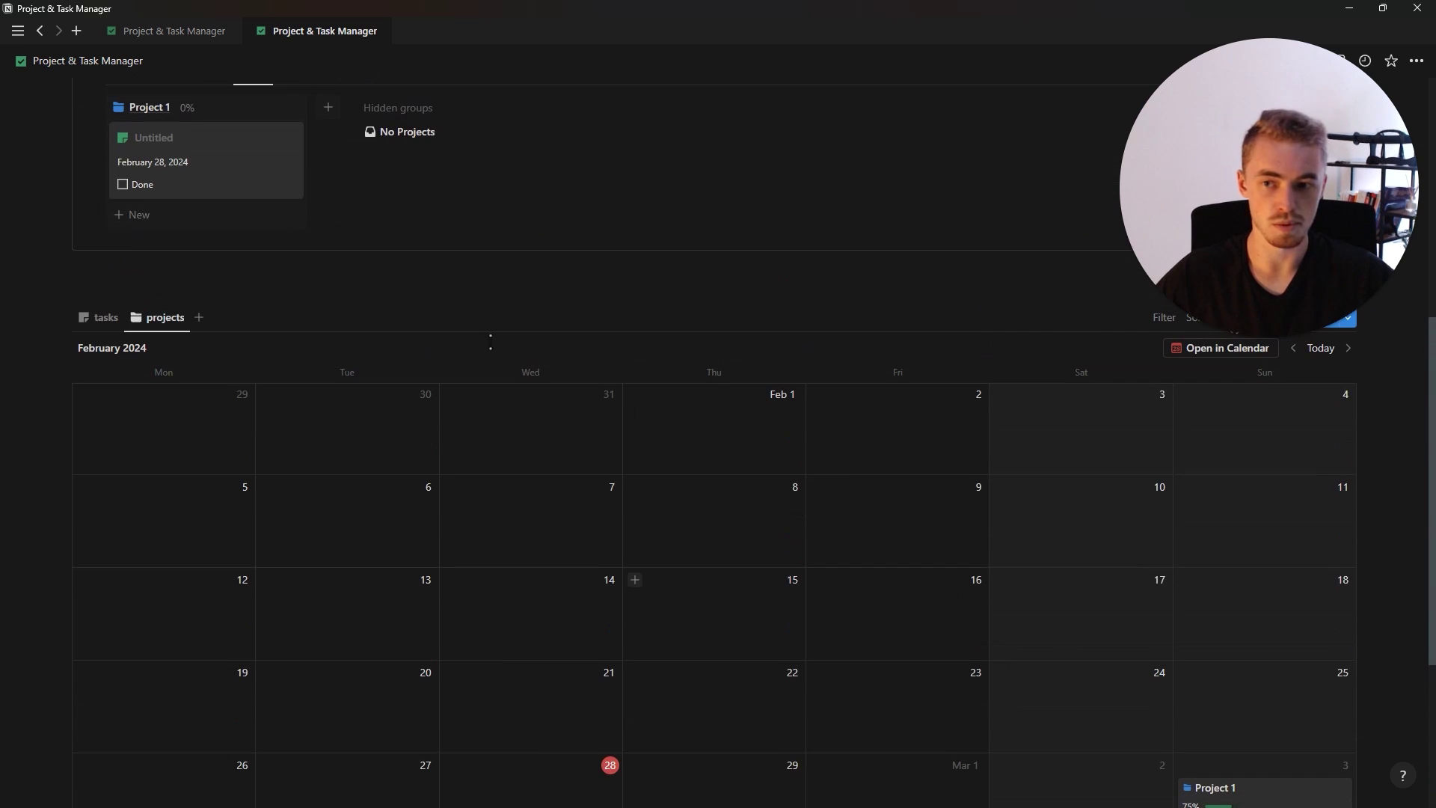
{"action": "left_click", "coordinate": [93, 319]}
{"action": "scroll", "coordinate": [612, 447], "scroll_direction": "down", "scroll_amount": 3}
{"action": "scroll", "coordinate": [611, 447], "scroll_direction": "down", "scroll_amount": 3}
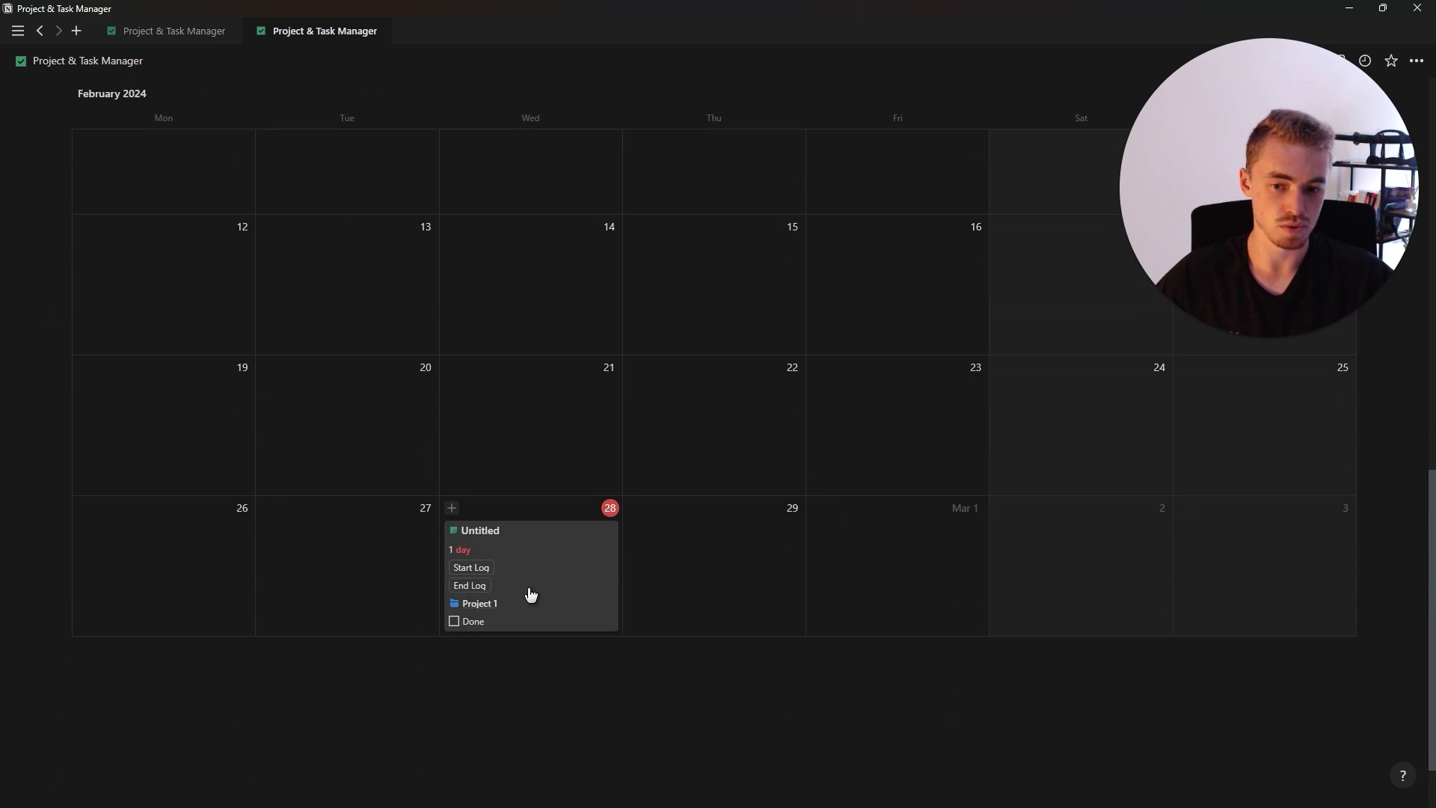
{"action": "scroll", "coordinate": [298, 303], "scroll_direction": "up", "scroll_amount": 4}
{"action": "left_click", "coordinate": [150, 173]}
{"action": "left_click", "coordinate": [95, 173]}
{"action": "left_click", "coordinate": [153, 176]}
{"action": "scroll", "coordinate": [671, 481], "scroll_direction": "down", "scroll_amount": 2}
{"action": "scroll", "coordinate": [658, 396], "scroll_direction": "up", "scroll_amount": 3}
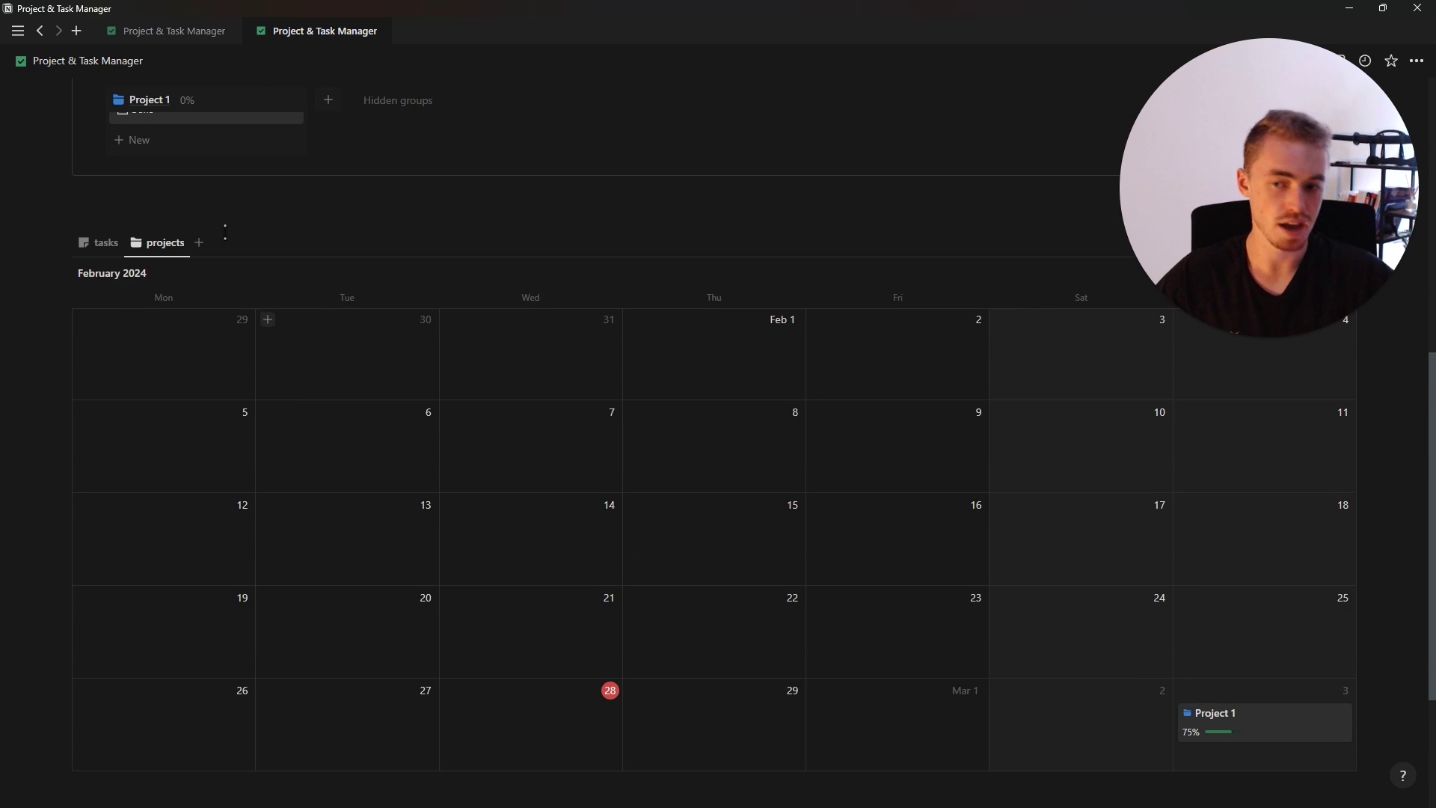
{"action": "left_click", "coordinate": [98, 242]}
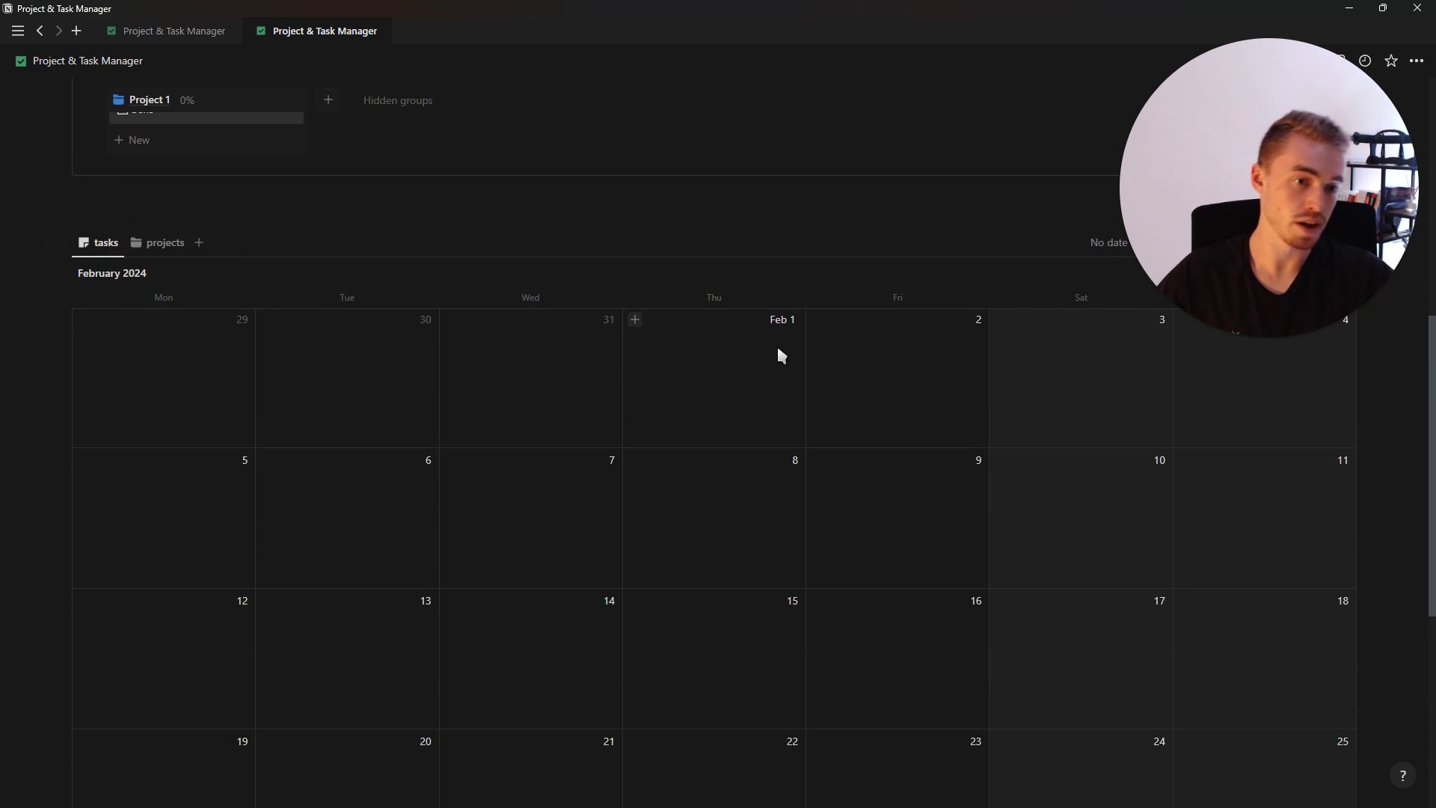
{"action": "scroll", "coordinate": [734, 419], "scroll_direction": "up", "scroll_amount": 3}
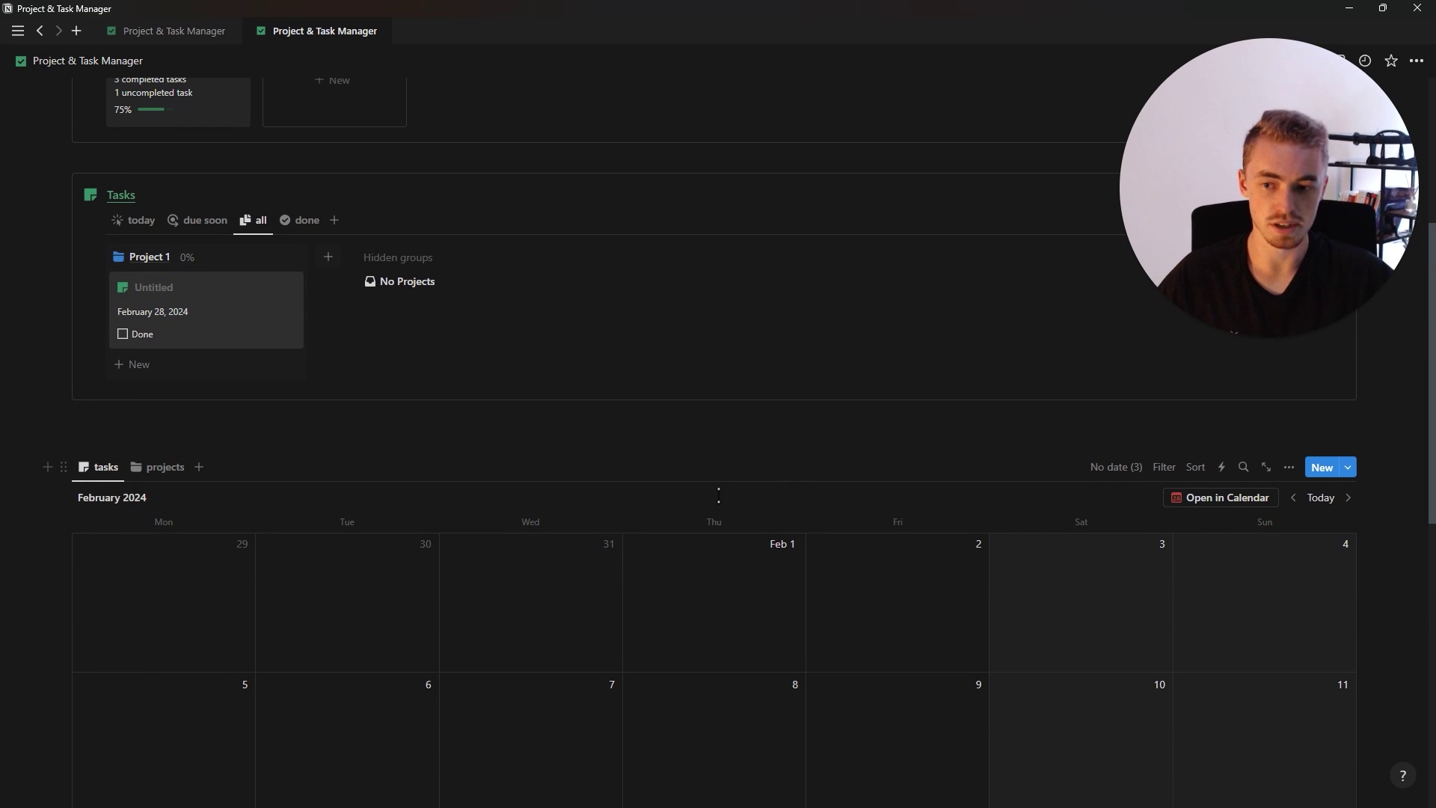
{"action": "scroll", "coordinate": [349, 483], "scroll_direction": "up", "scroll_amount": 2}
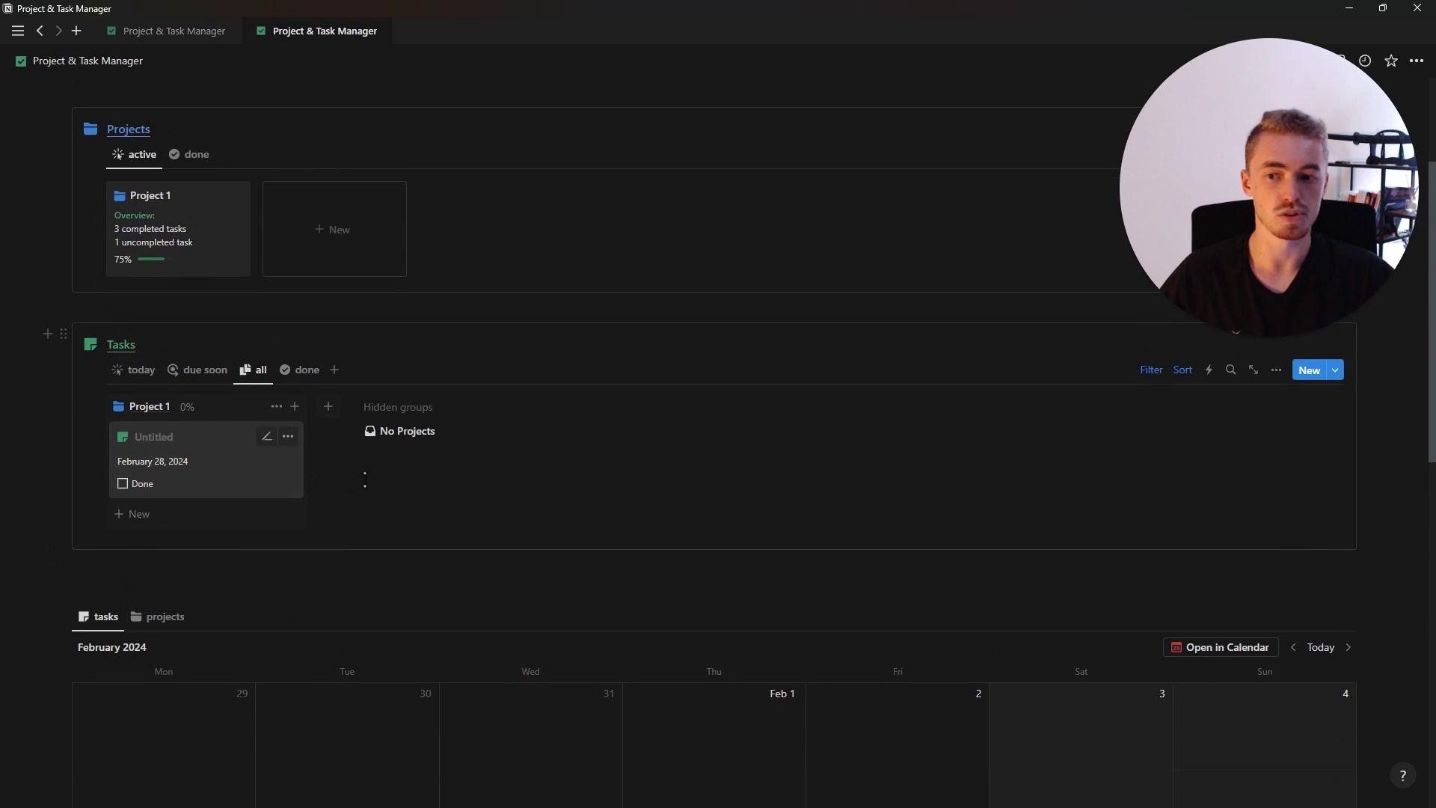
{"action": "scroll", "coordinate": [428, 458], "scroll_direction": "up", "scroll_amount": 2}
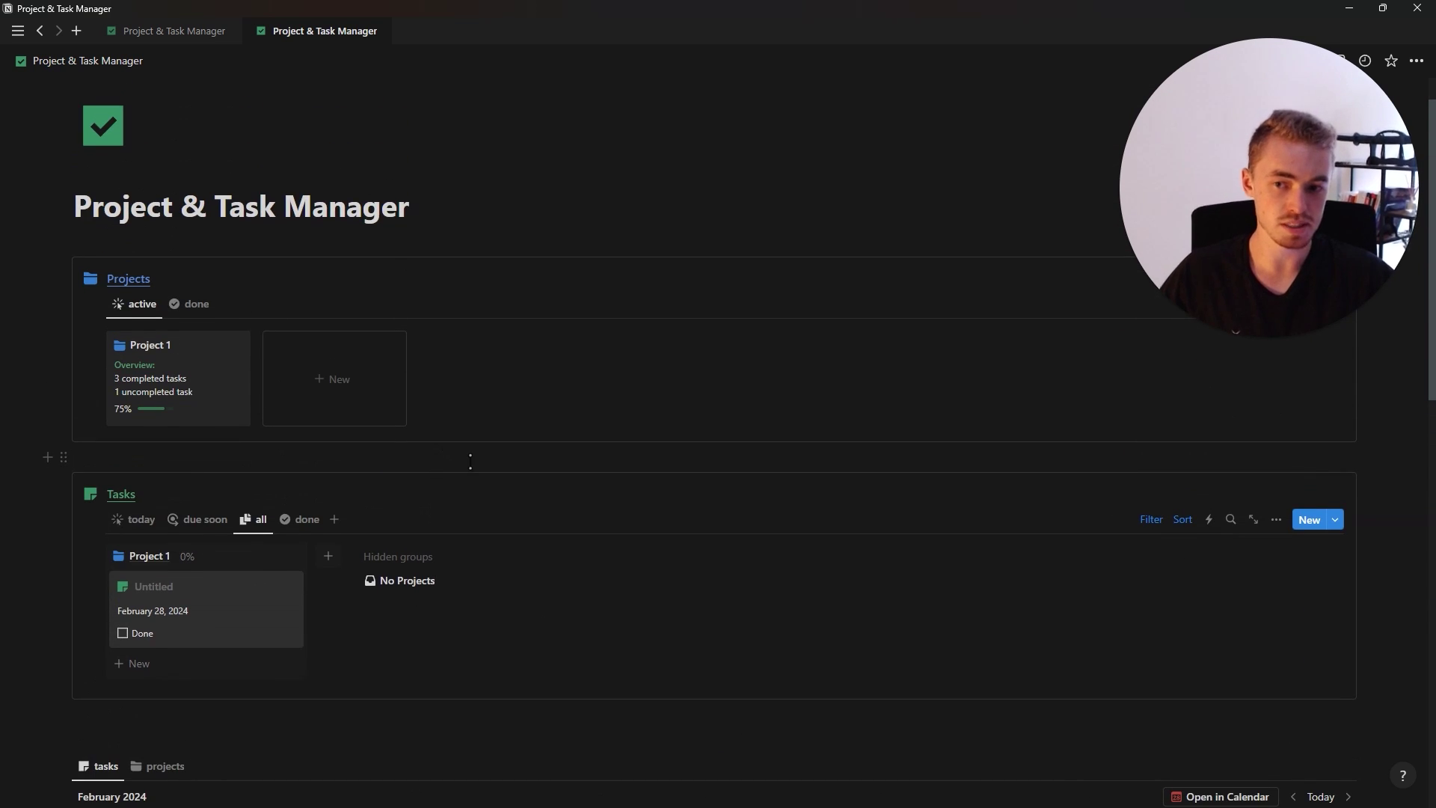
Look at the view options of the active Projects view and the all Tasks view, and review the page
{"action": "scroll", "coordinate": [469, 460], "scroll_direction": "down", "scroll_amount": 1}
{"action": "left_click", "coordinate": [1276, 252]}
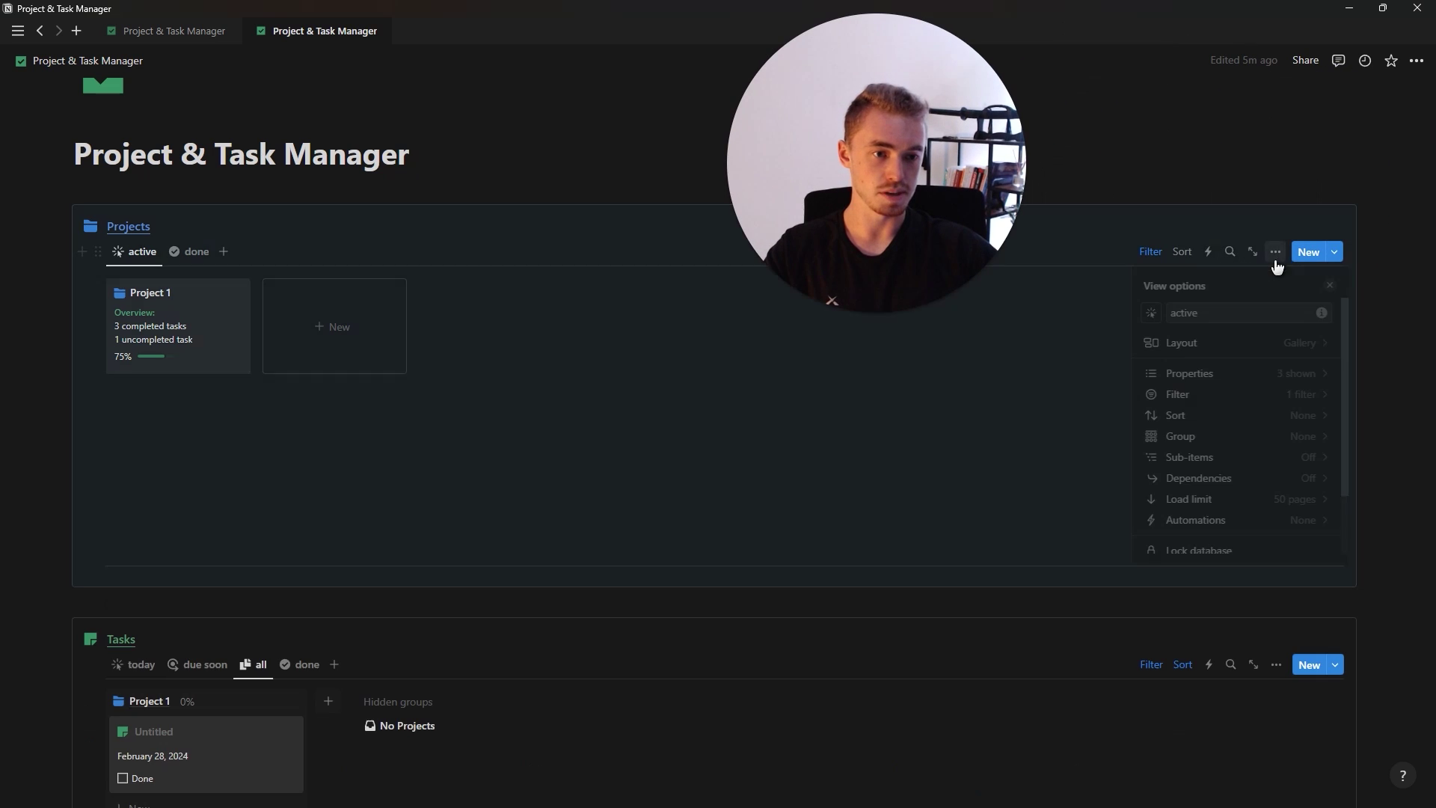
{"action": "left_click", "coordinate": [1321, 285]}
{"action": "scroll", "coordinate": [1338, 336], "scroll_direction": "down", "scroll_amount": 2}
{"action": "left_click", "coordinate": [1279, 319]}
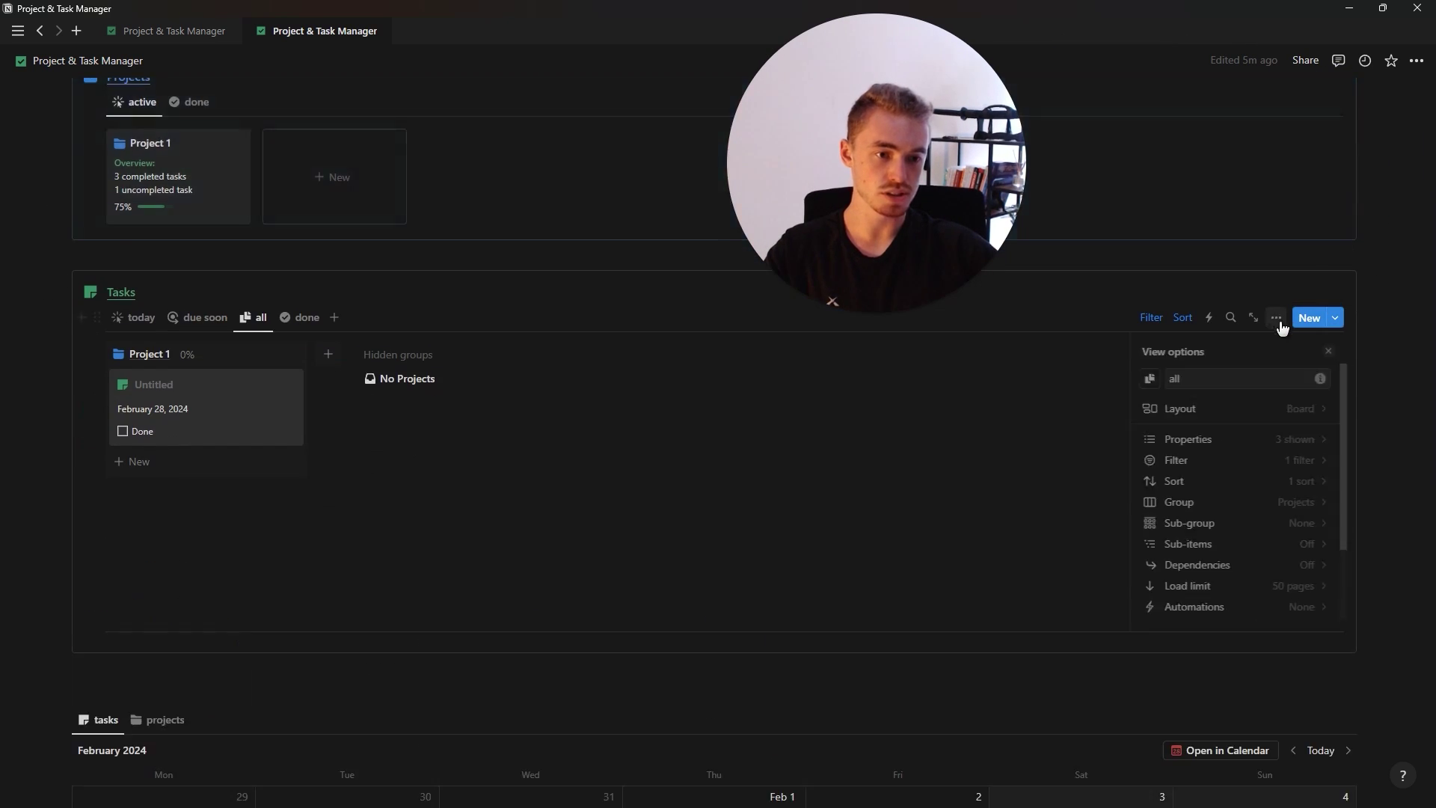
{"action": "left_click", "coordinate": [1327, 353]}
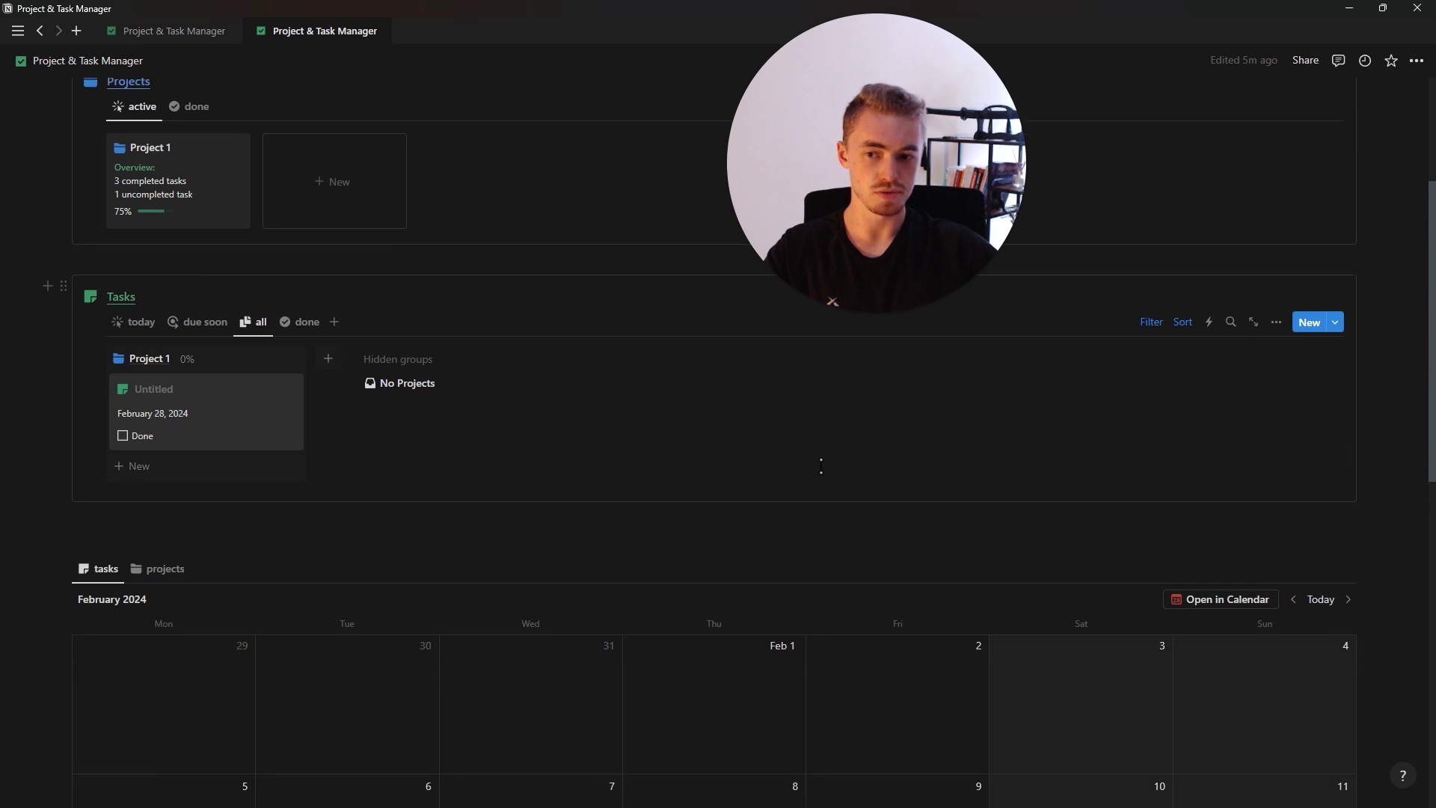
{"action": "scroll", "coordinate": [823, 459], "scroll_direction": "up", "scroll_amount": 2}
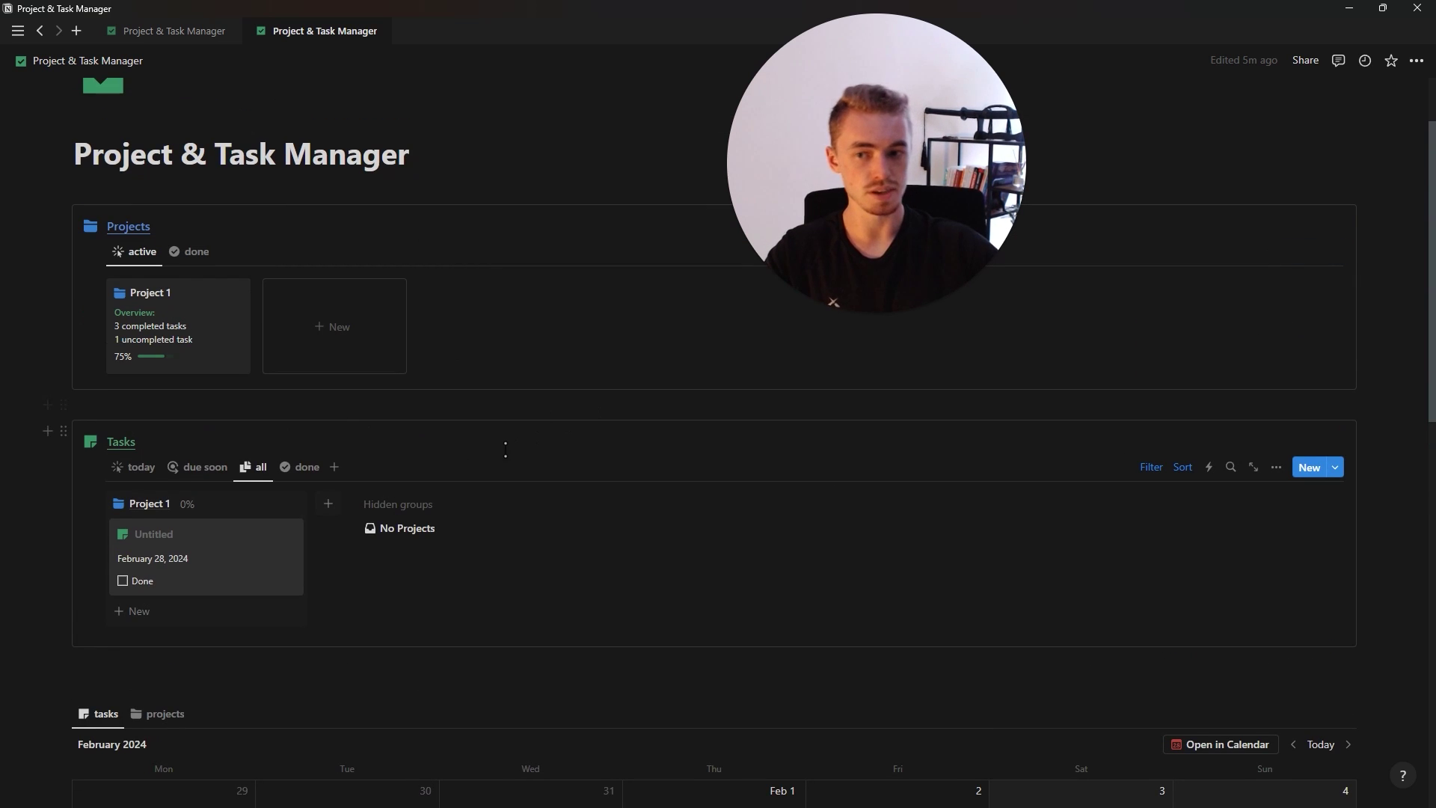
{"action": "scroll", "coordinate": [239, 446], "scroll_direction": "down", "scroll_amount": 6}
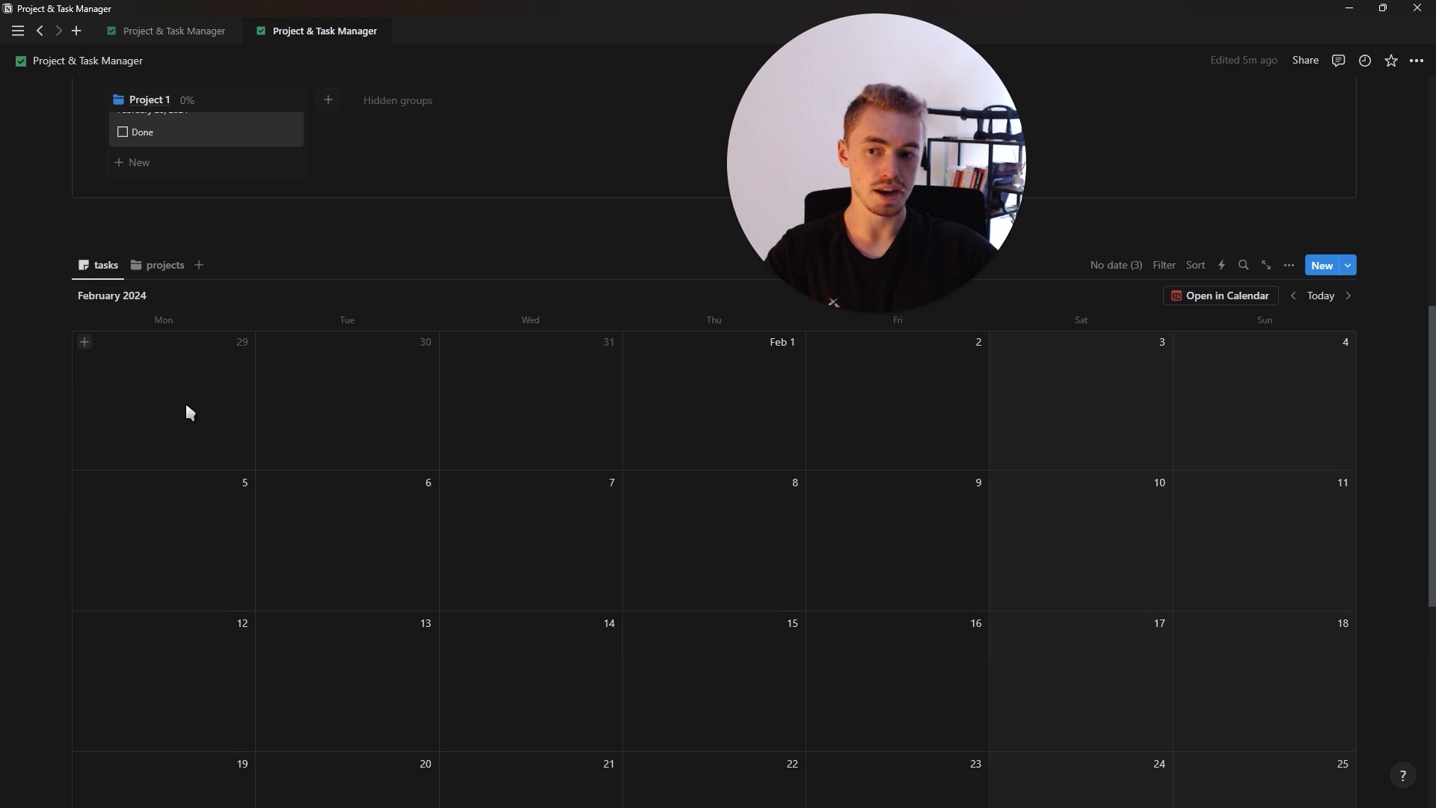
Check the block actions available for the Tasks database
{"action": "scroll", "coordinate": [189, 412], "scroll_direction": "up", "scroll_amount": 2}
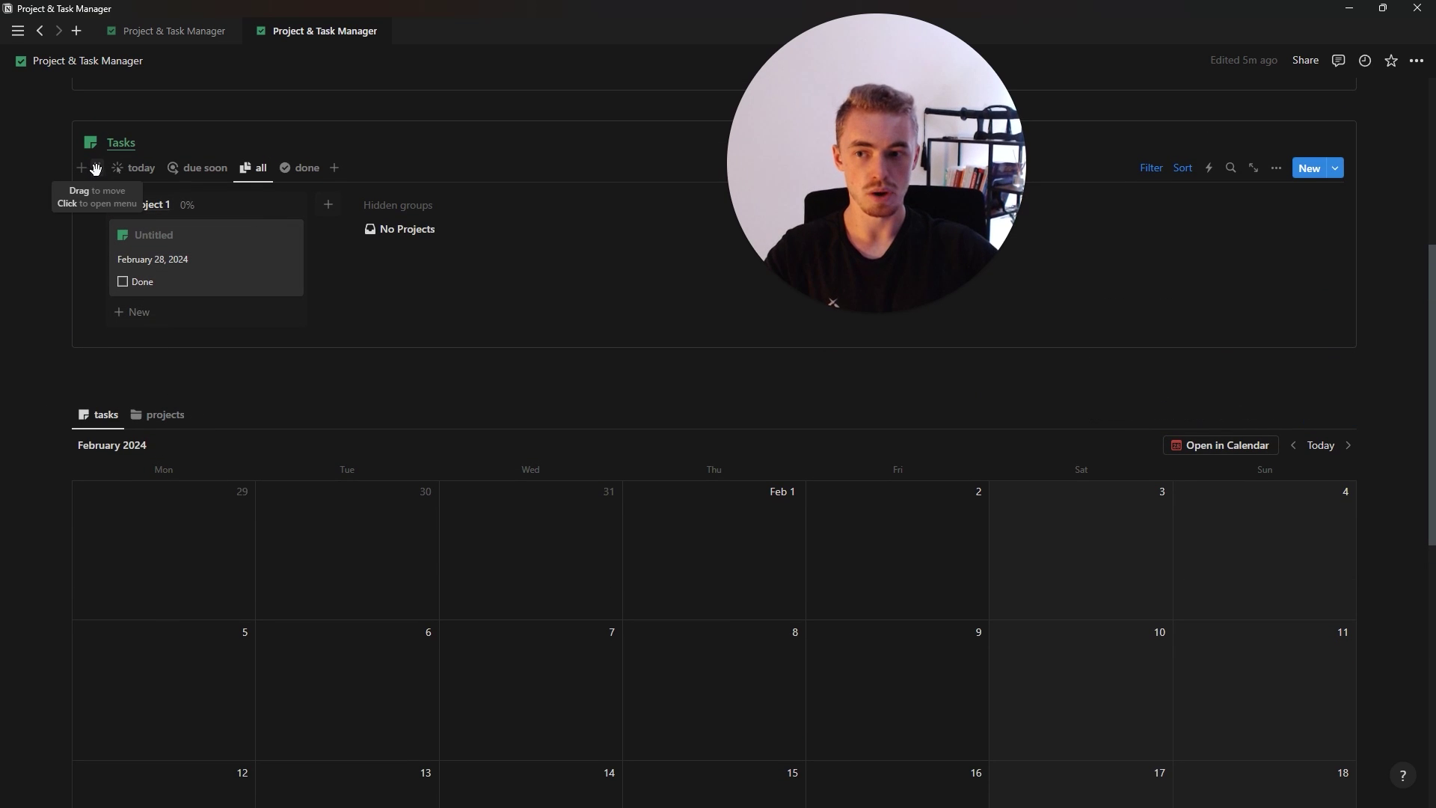
{"action": "left_click", "coordinate": [98, 168]}
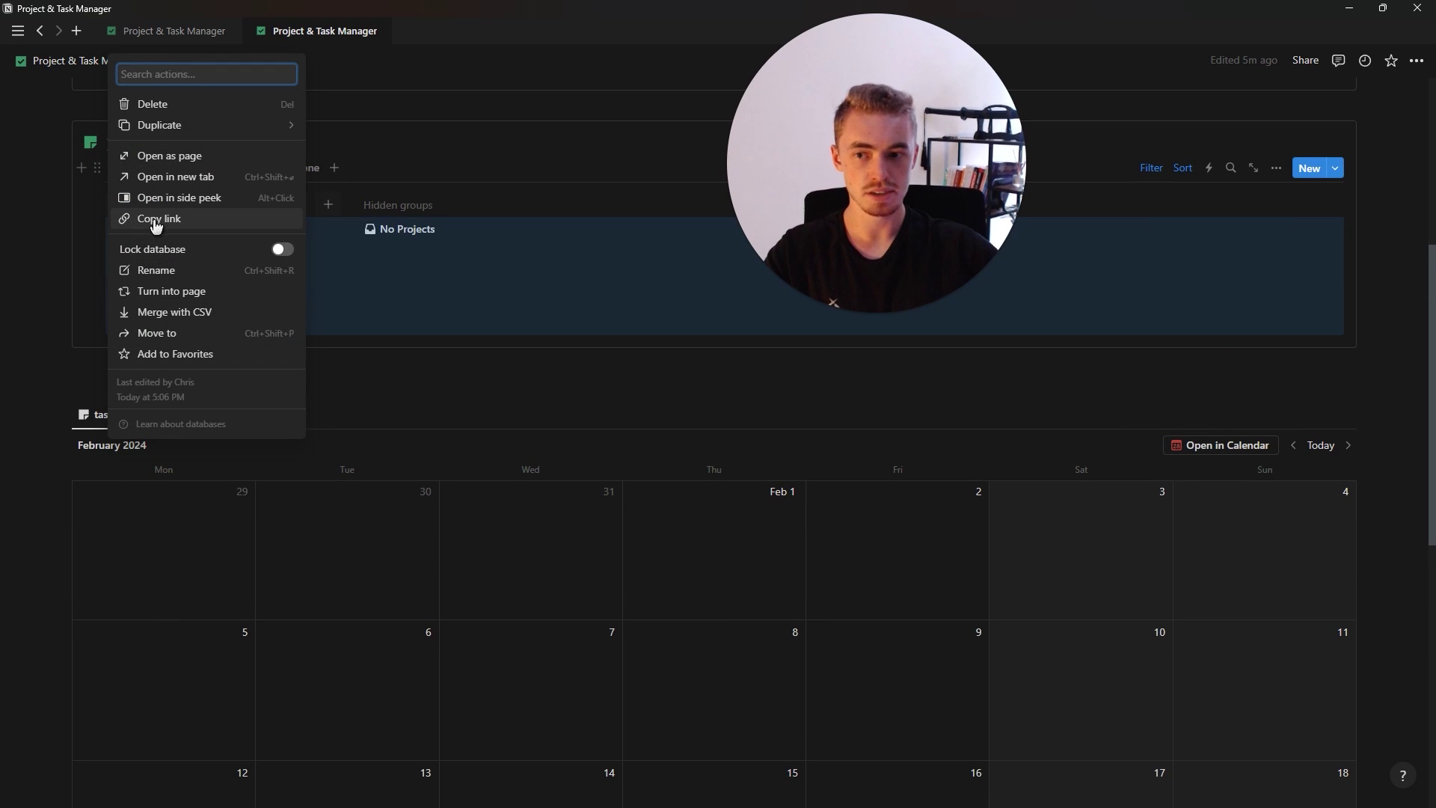
{"action": "left_click", "coordinate": [82, 402]}
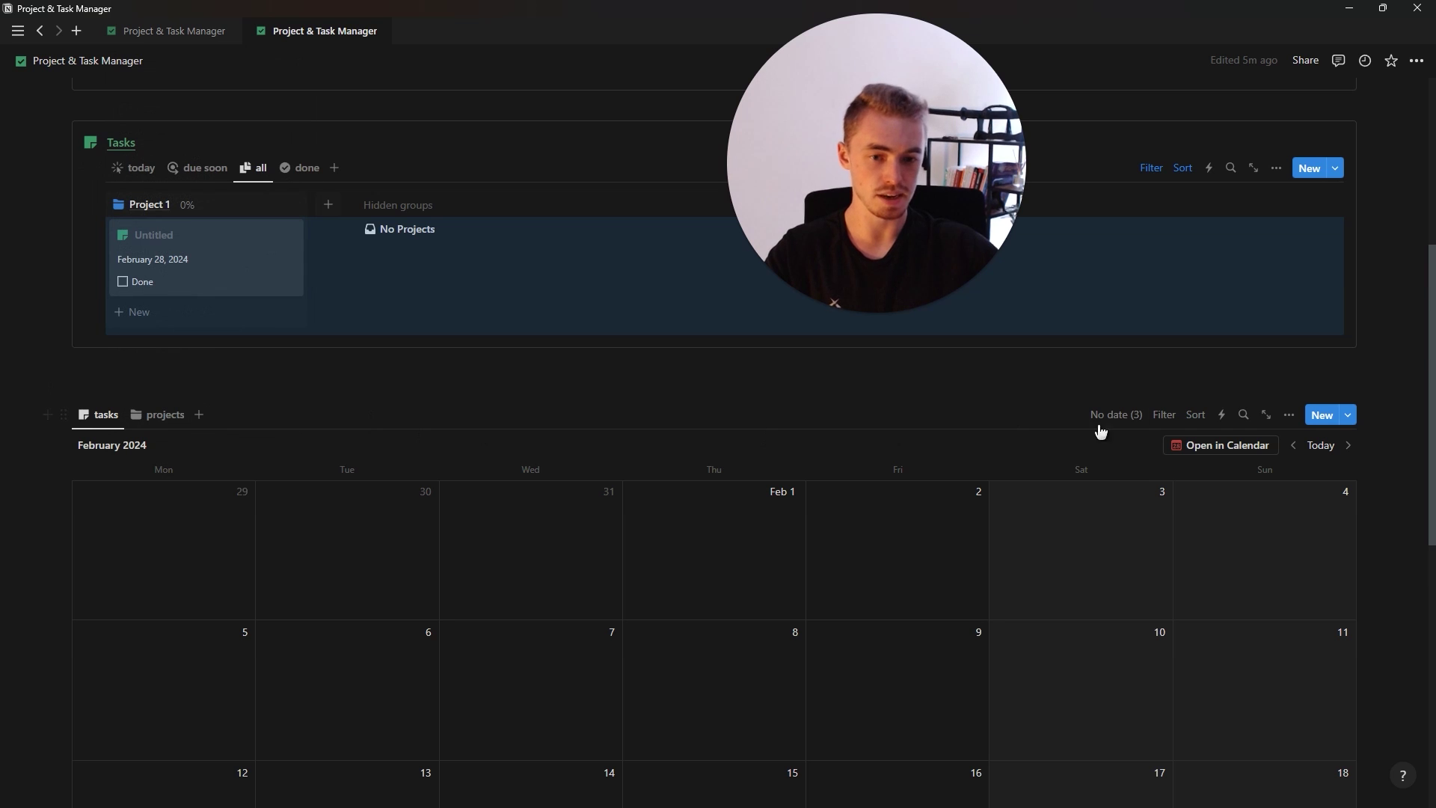
Review the tasks calendar's view options and the data sources offered for an additional view
{"action": "left_click", "coordinate": [1289, 414]}
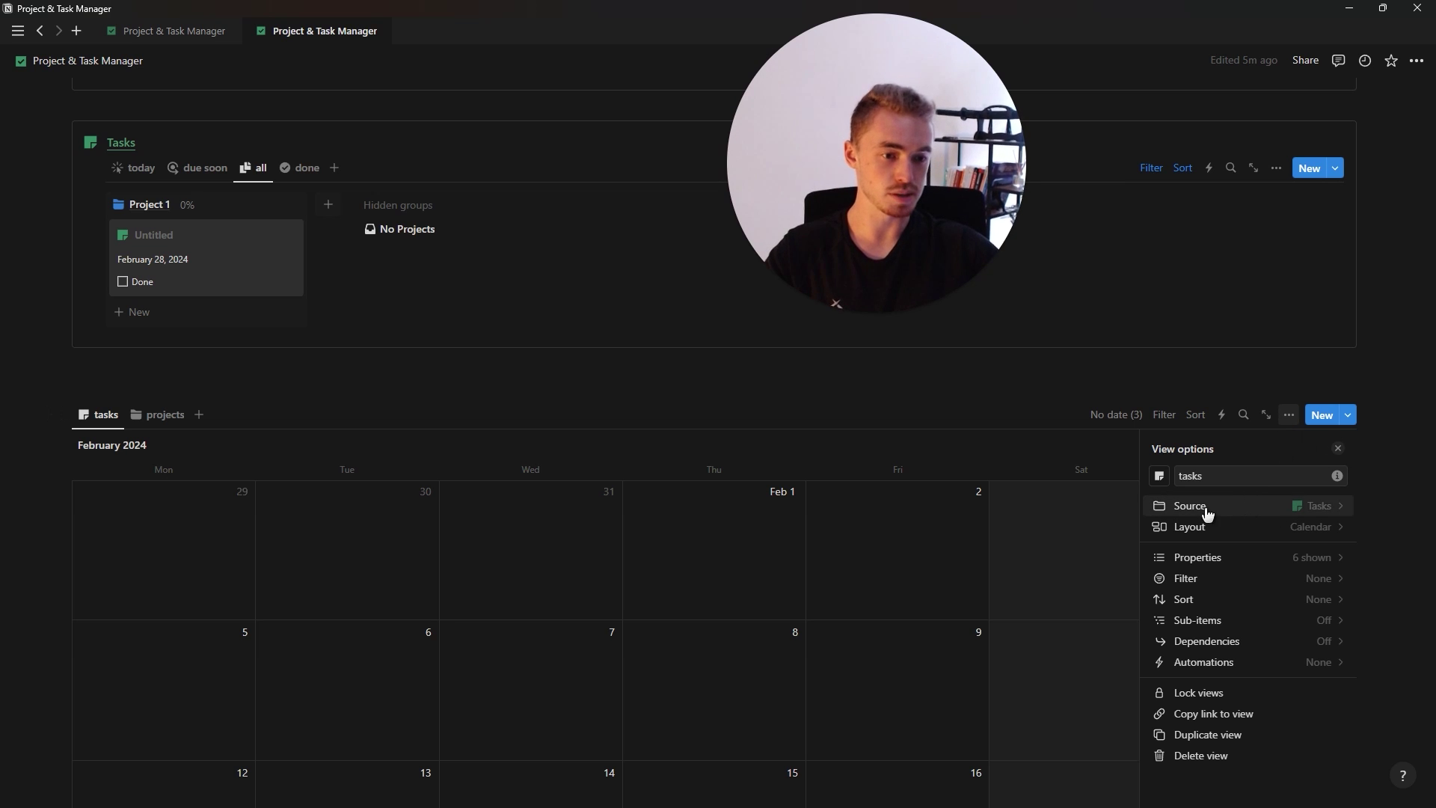
{"action": "left_click", "coordinate": [1338, 448]}
{"action": "left_click", "coordinate": [200, 416]}
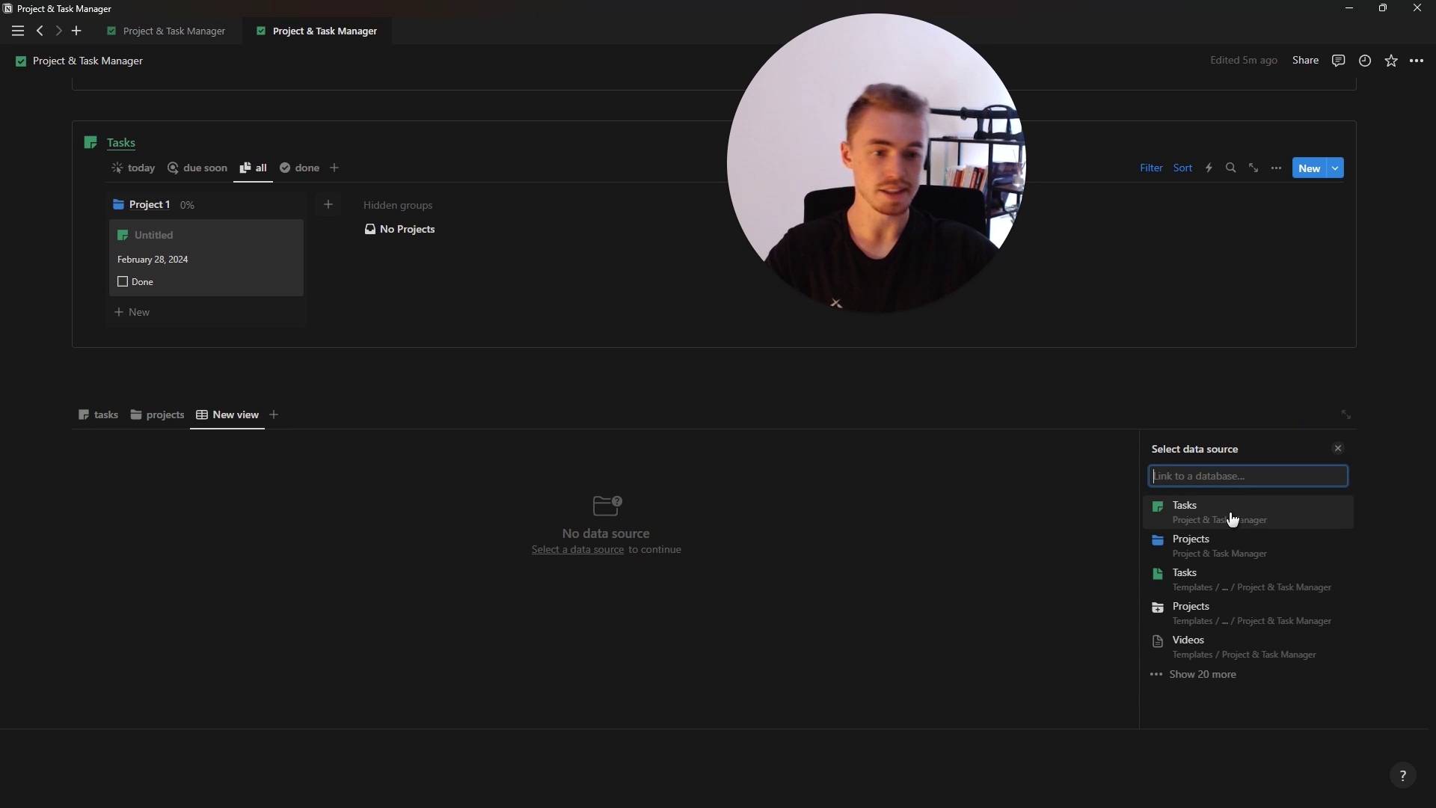
{"action": "left_click", "coordinate": [1338, 449]}
{"action": "left_click", "coordinate": [210, 415]}
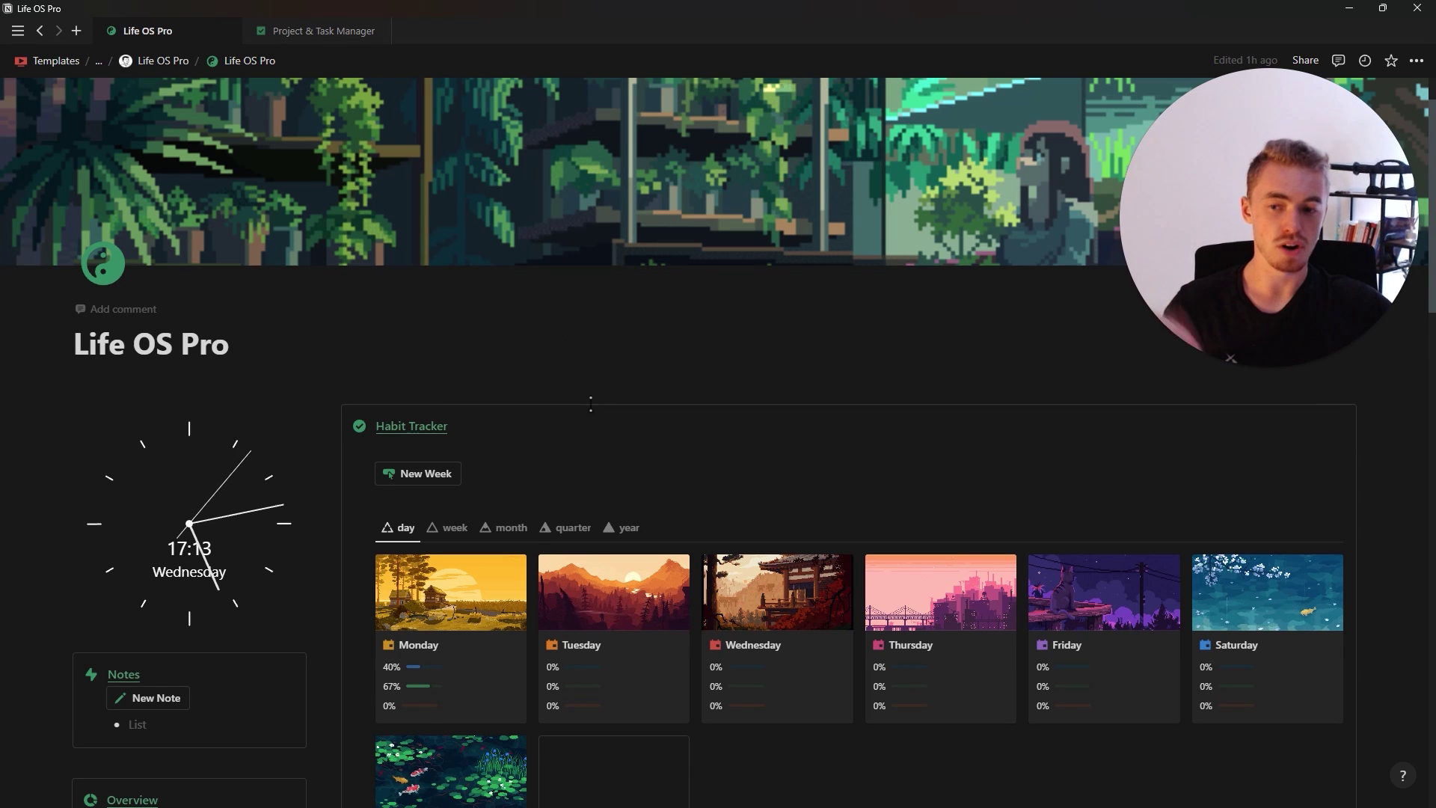
Look through the tasks, projects, habits and finances views in the Calendar section of the Life OS Pro page
{"action": "scroll", "coordinate": [600, 334], "scroll_direction": "down", "scroll_amount": 15}
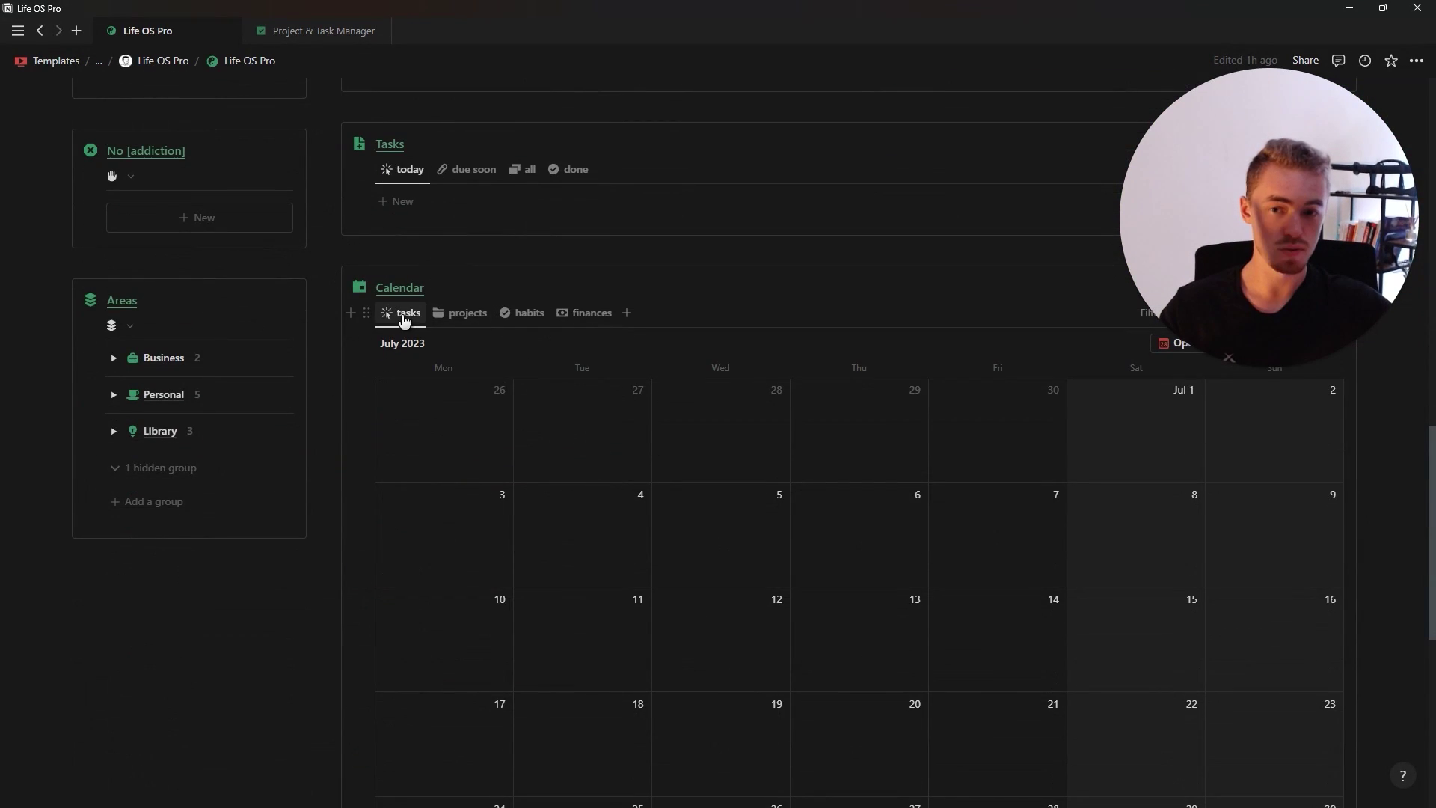
{"action": "left_click", "coordinate": [462, 315]}
{"action": "left_click", "coordinate": [527, 322]}
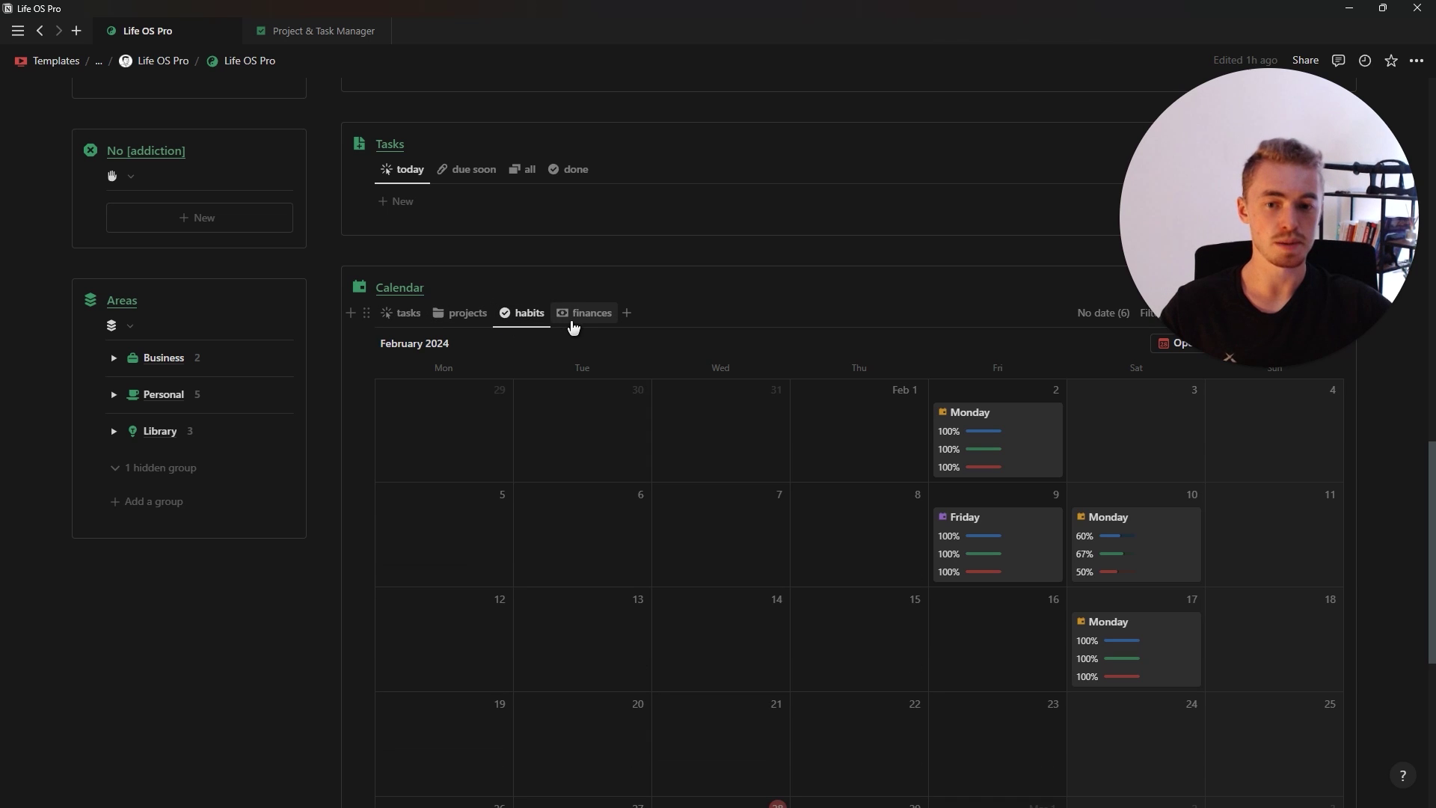
{"action": "left_click", "coordinate": [588, 322]}
{"action": "left_click", "coordinate": [408, 314]}
{"action": "scroll", "coordinate": [407, 323], "scroll_direction": "up", "scroll_amount": 15}
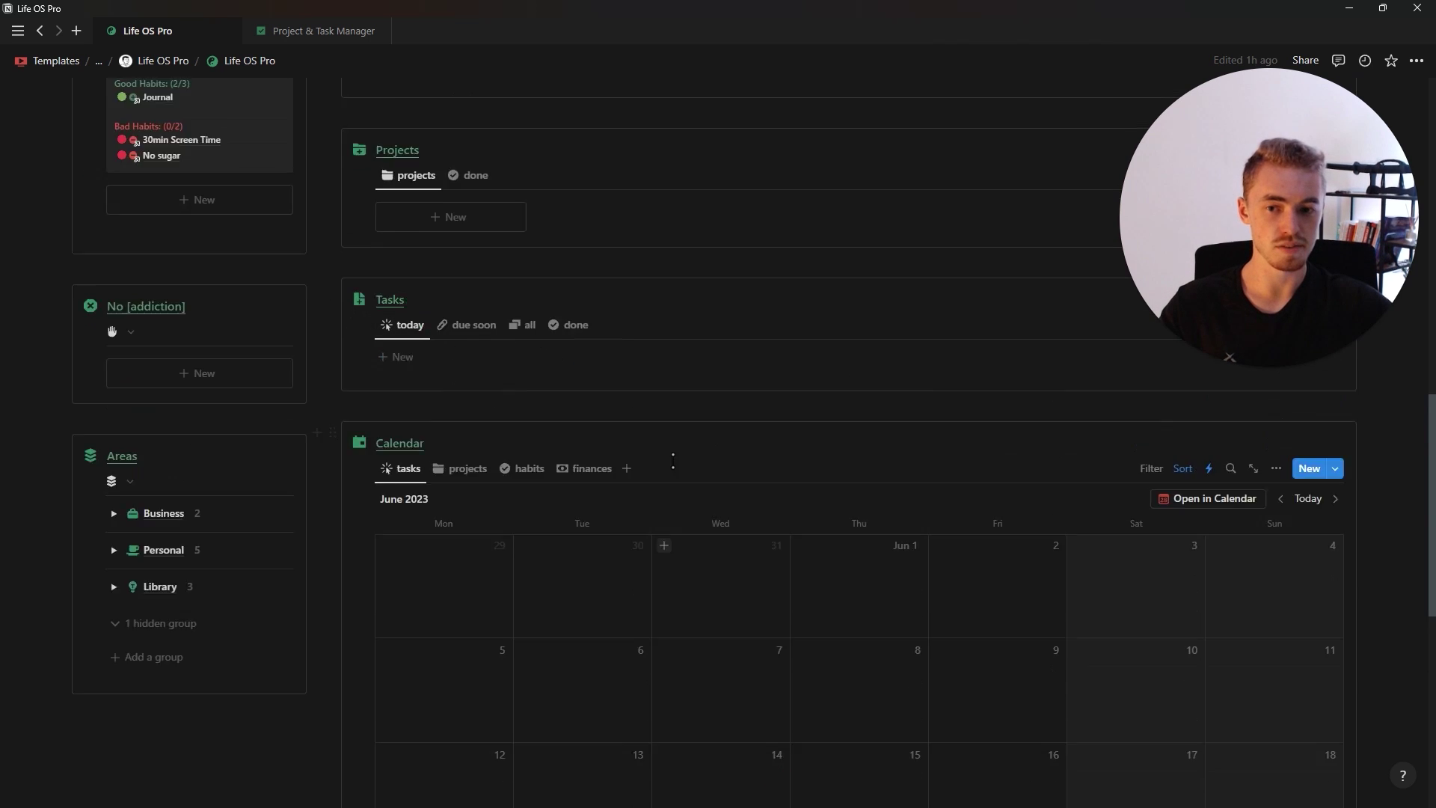
Look through the day, week, month, quarter and year views of the Habit Tracker on the Life OS Pro page
{"action": "scroll", "coordinate": [700, 441], "scroll_direction": "down", "scroll_amount": 2}
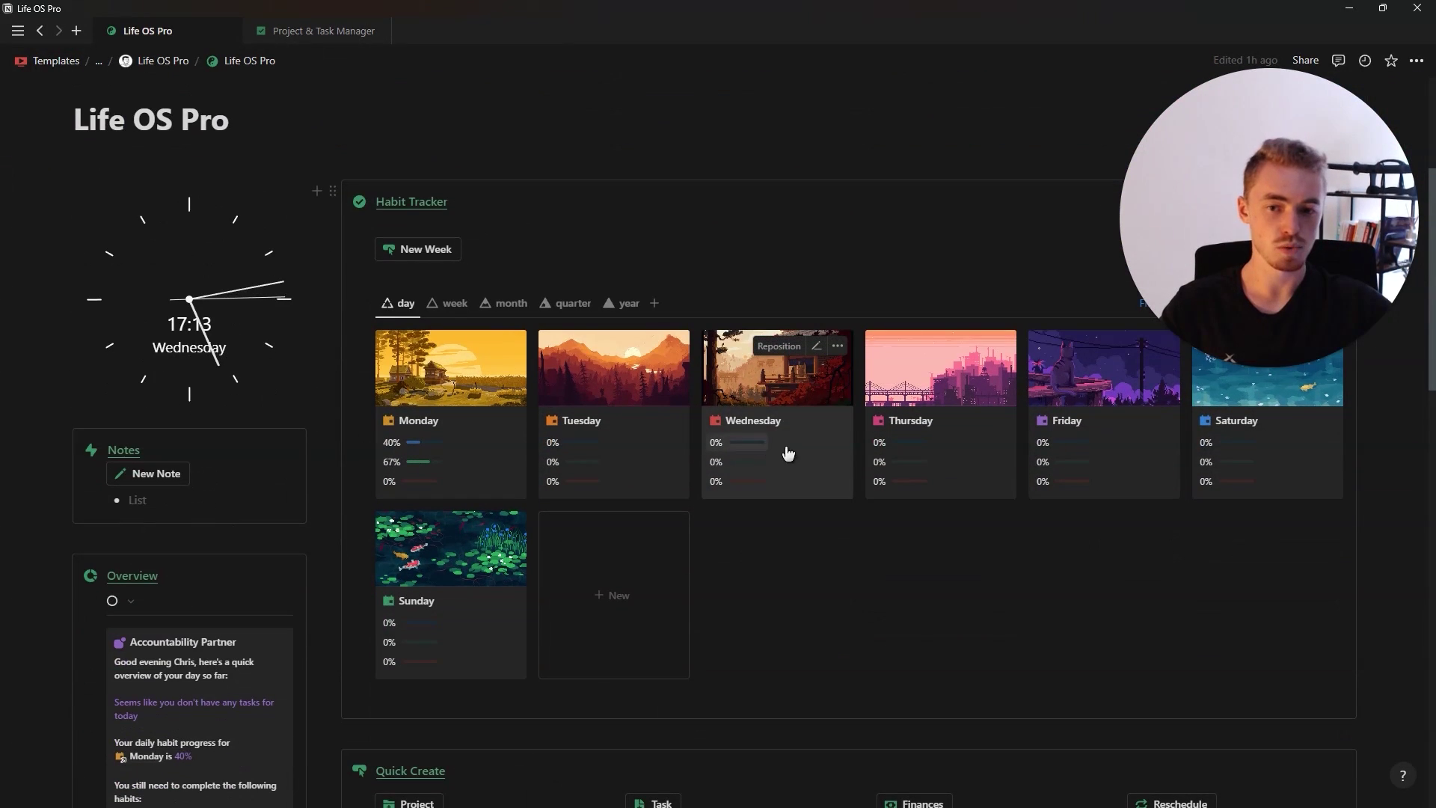
{"action": "left_click", "coordinate": [454, 303]}
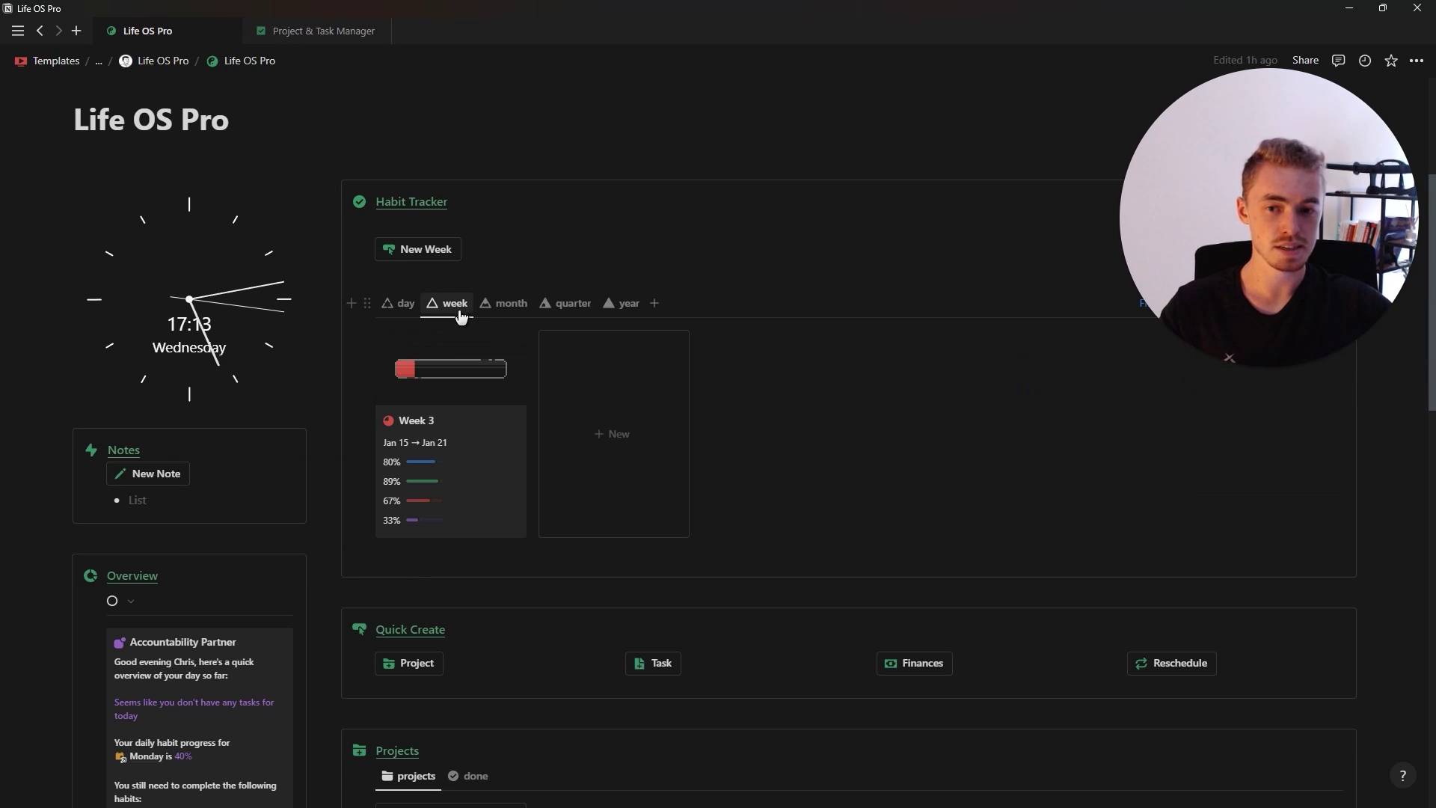
{"action": "left_click", "coordinate": [519, 307]}
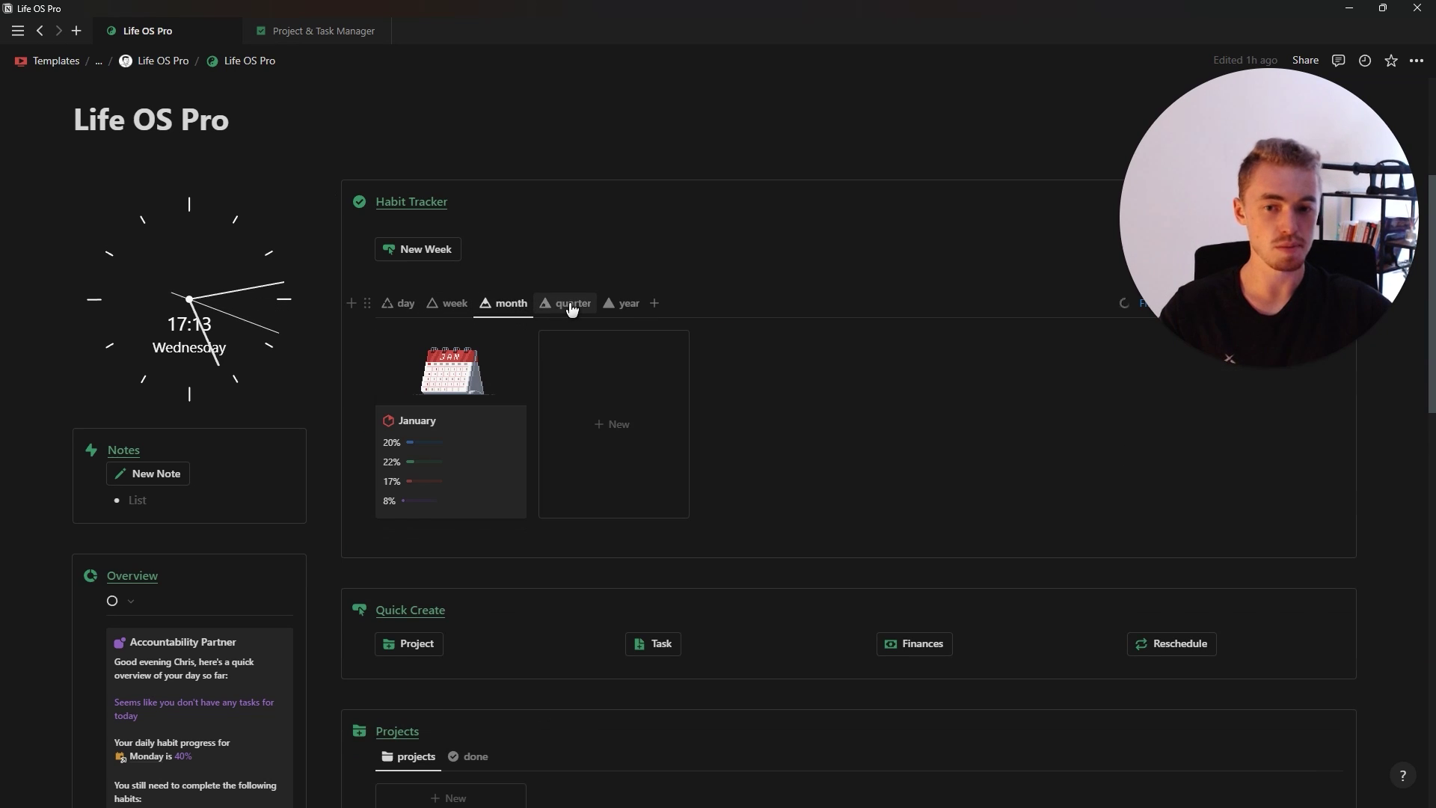
{"action": "left_click", "coordinate": [572, 304]}
{"action": "left_click", "coordinate": [615, 306]}
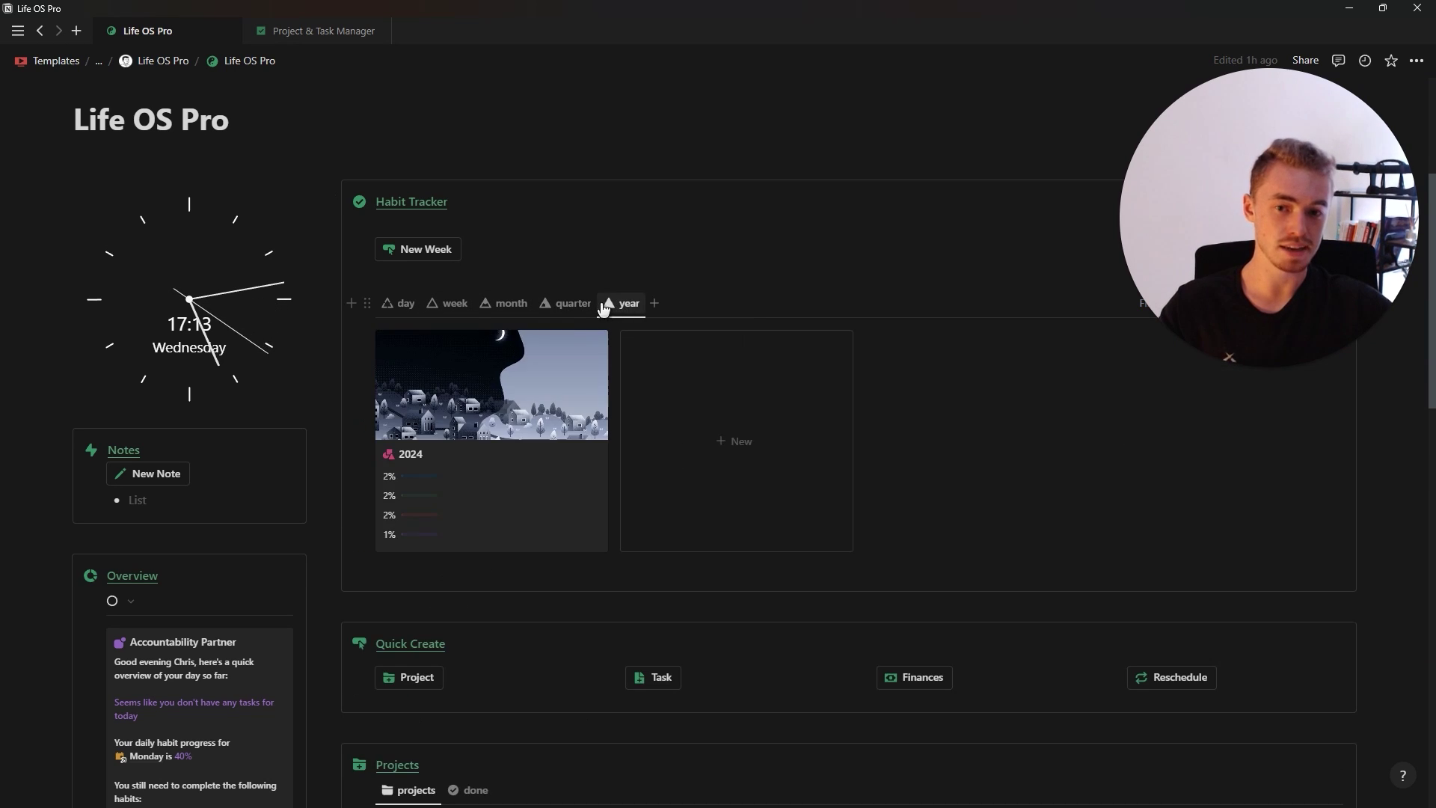
{"action": "left_click", "coordinate": [407, 306]}
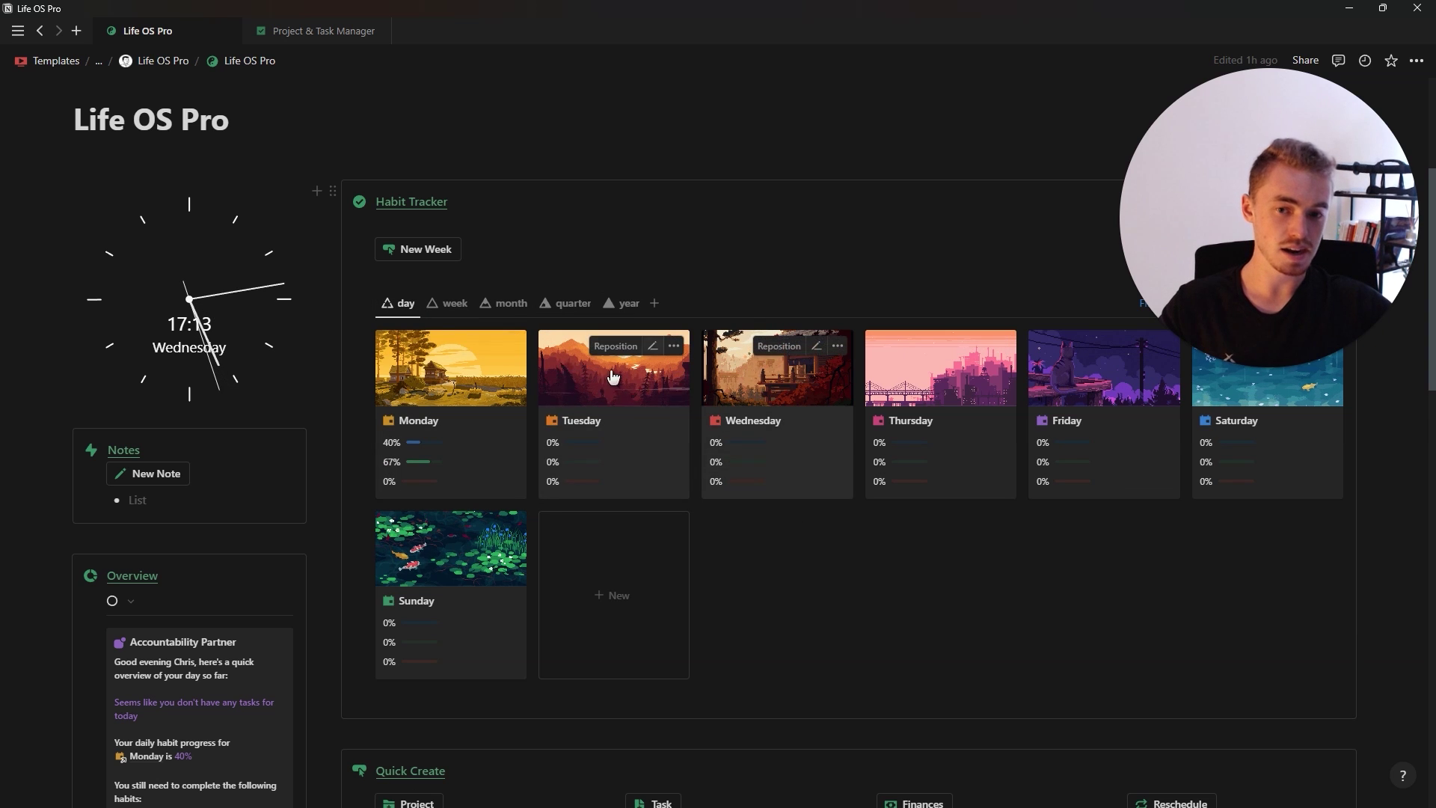
Expand the Databases toggle on the Life OS Pro page and examine the Habit Tracker databases listed in it
{"action": "scroll", "coordinate": [466, 526], "scroll_direction": "down", "scroll_amount": 7}
{"action": "scroll", "coordinate": [465, 526], "scroll_direction": "down", "scroll_amount": 10}
{"action": "left_click", "coordinate": [80, 544]}
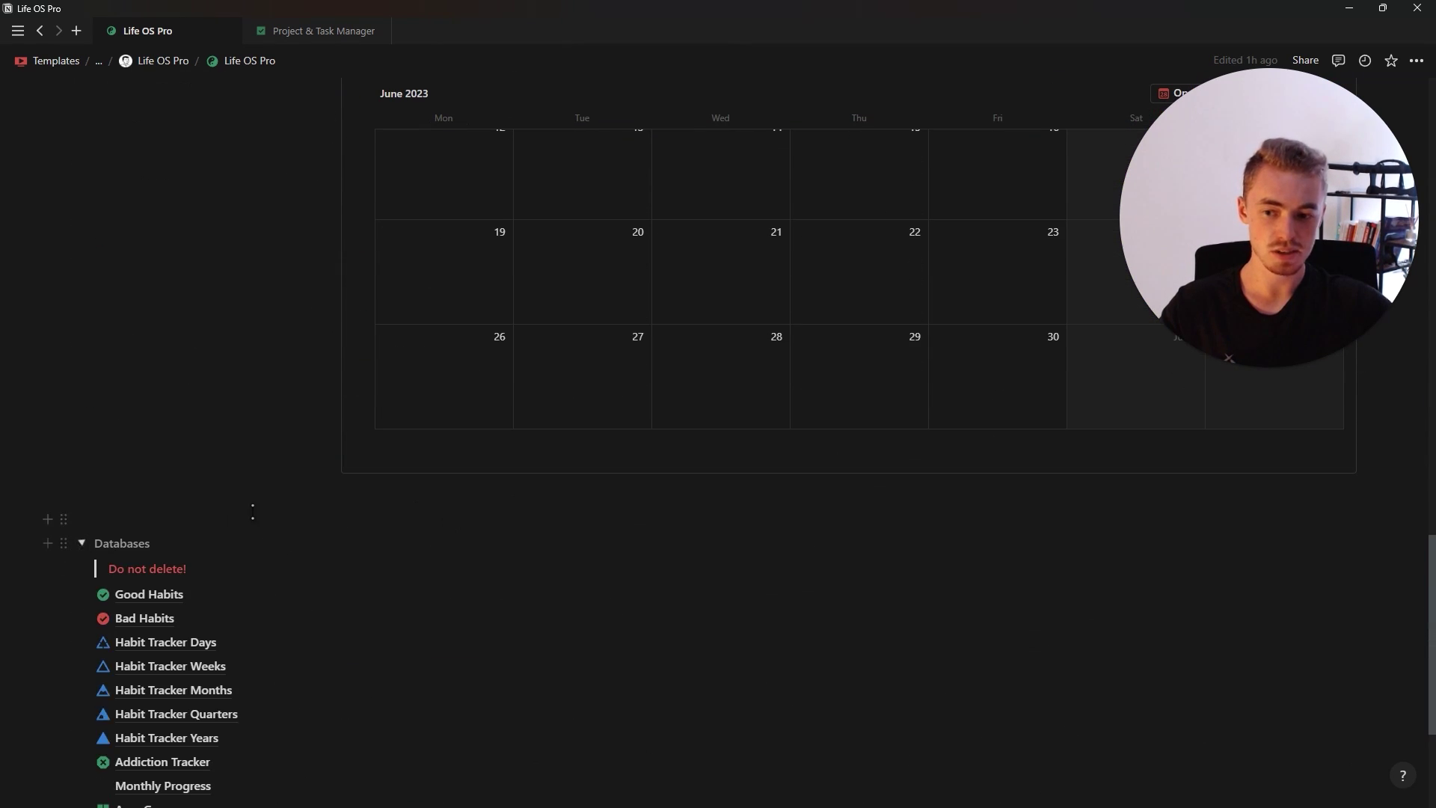
{"action": "scroll", "coordinate": [167, 384], "scroll_direction": "down", "scroll_amount": 4}
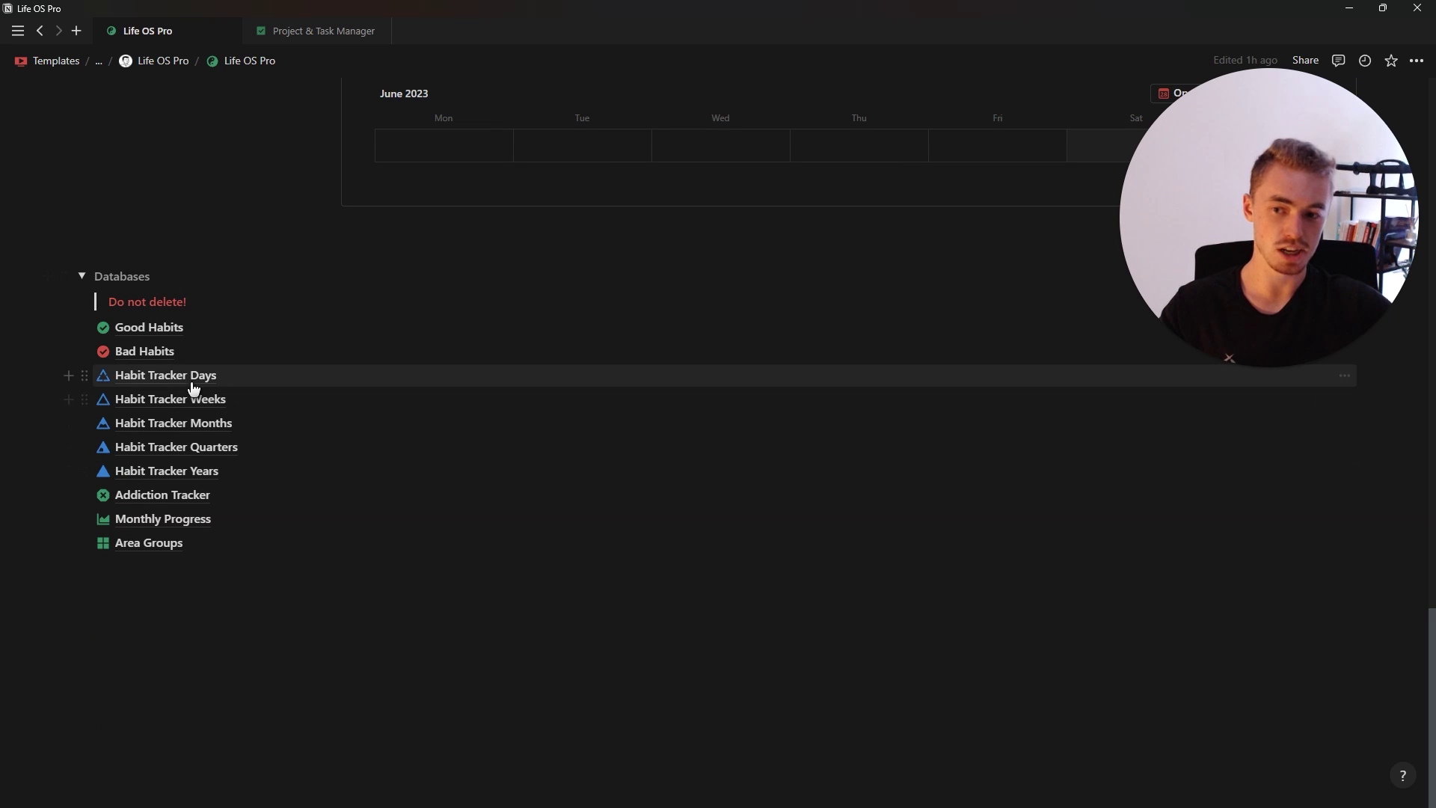
{"action": "left_click_drag", "start_coordinate": [68, 404], "coordinate": [119, 481]}
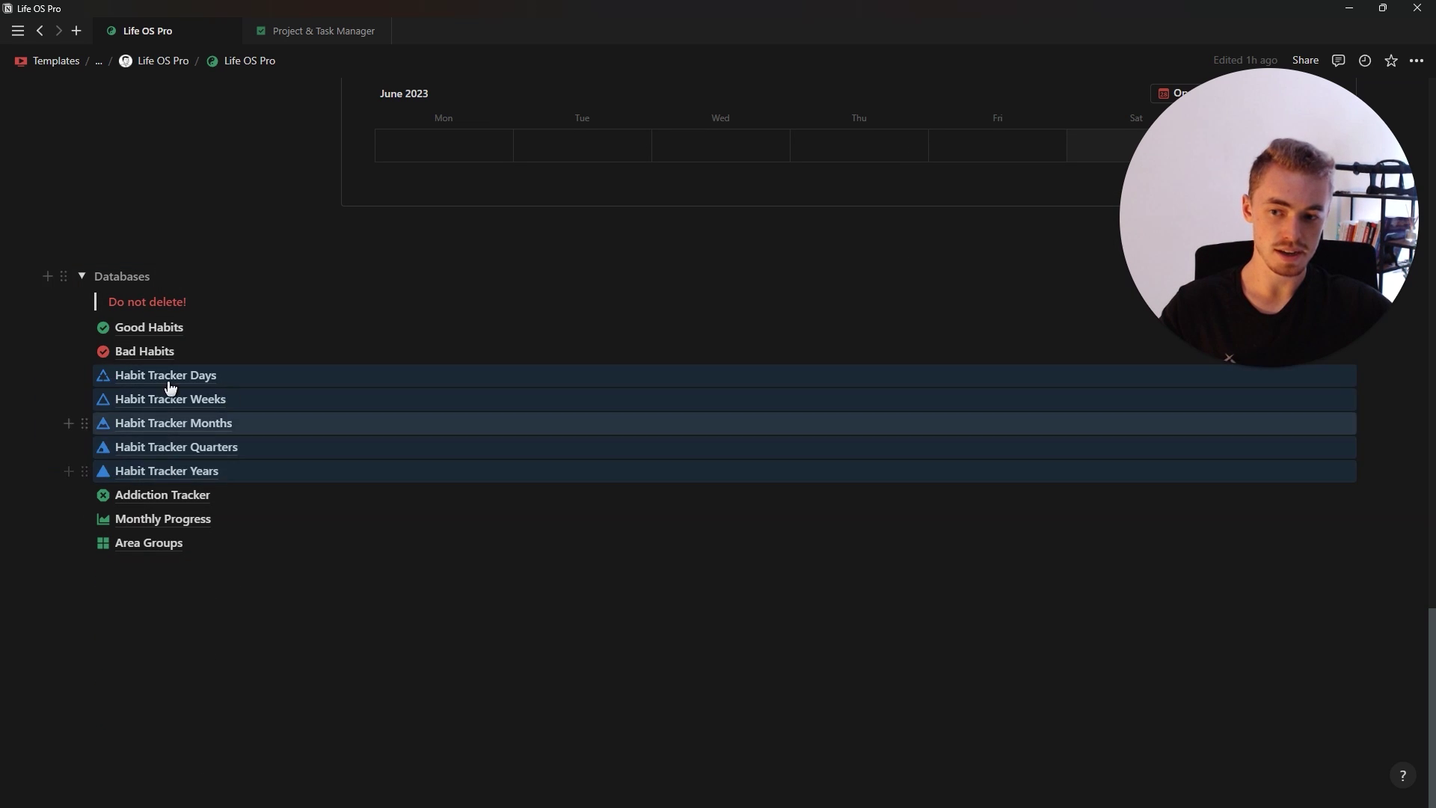
{"action": "left_click", "coordinate": [711, 576]}
{"action": "scroll", "coordinate": [712, 577], "scroll_direction": "up", "scroll_amount": 20}
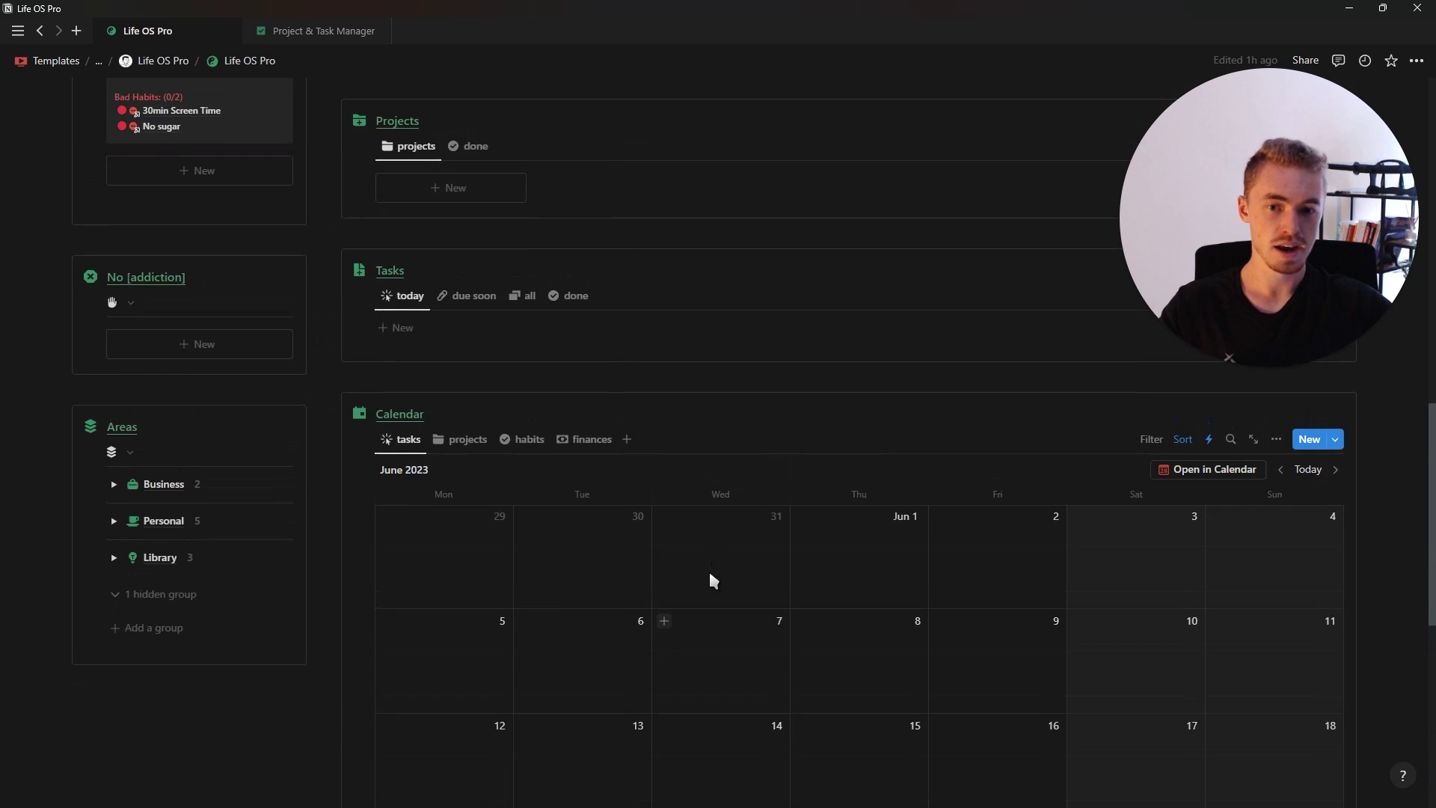
Check the source in the Habit Tracker day view's options and review the rest of the Life OS Pro page
{"action": "scroll", "coordinate": [692, 404], "scroll_direction": "up", "scroll_amount": 3}
{"action": "left_click", "coordinate": [1275, 509]}
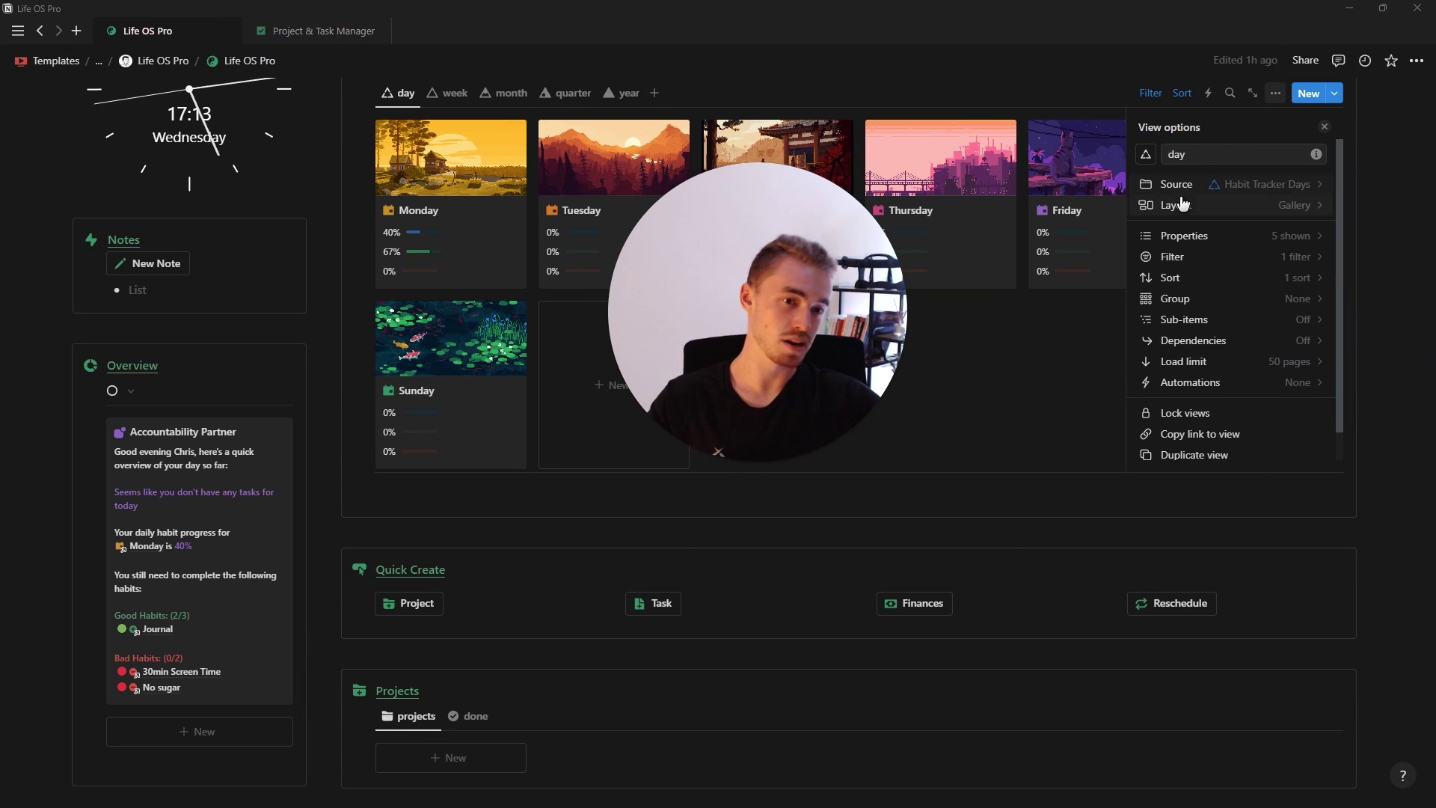
{"action": "left_click", "coordinate": [1325, 126]}
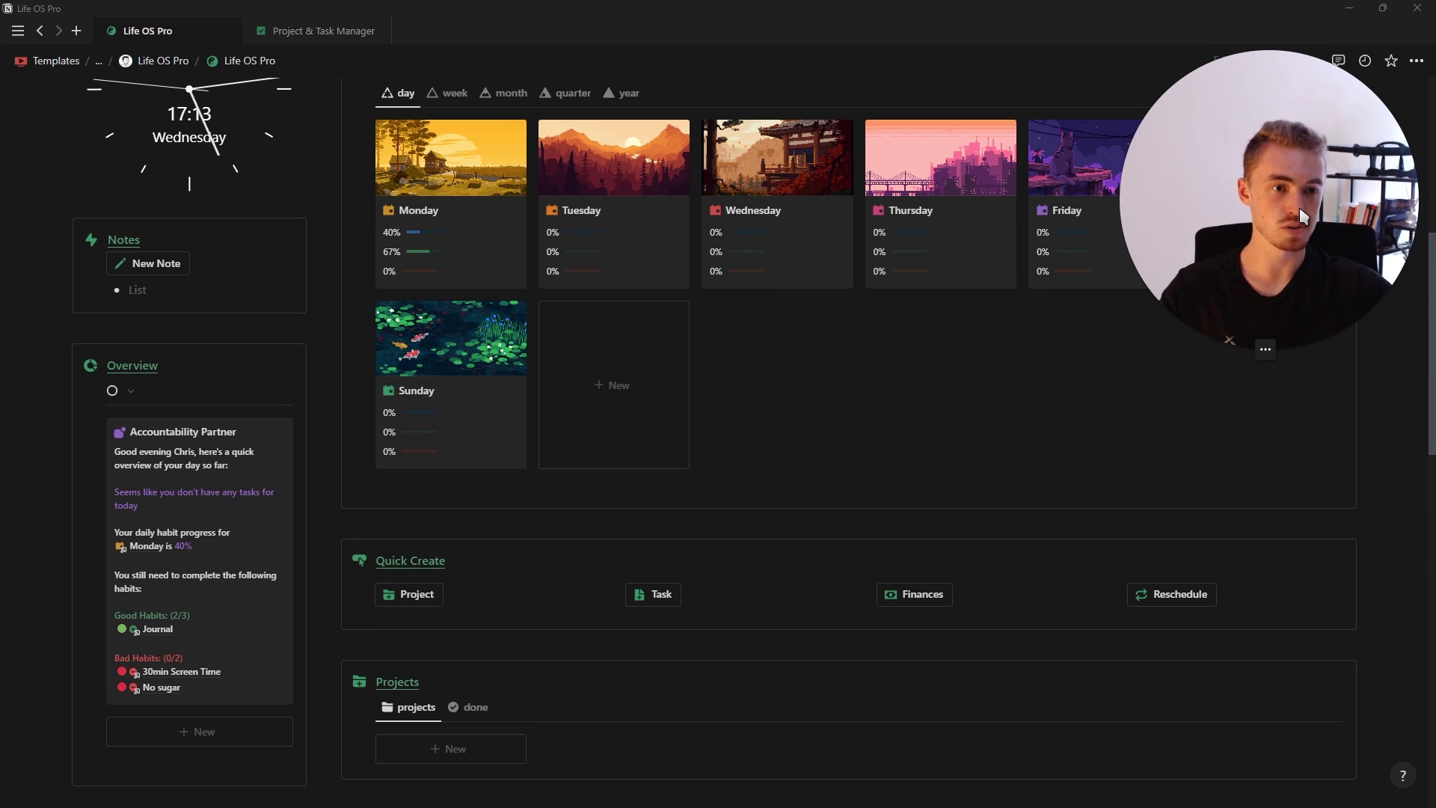
{"action": "scroll", "coordinate": [696, 479], "scroll_direction": "up", "scroll_amount": 3}
{"action": "scroll", "coordinate": [696, 490], "scroll_direction": "down", "scroll_amount": 10}
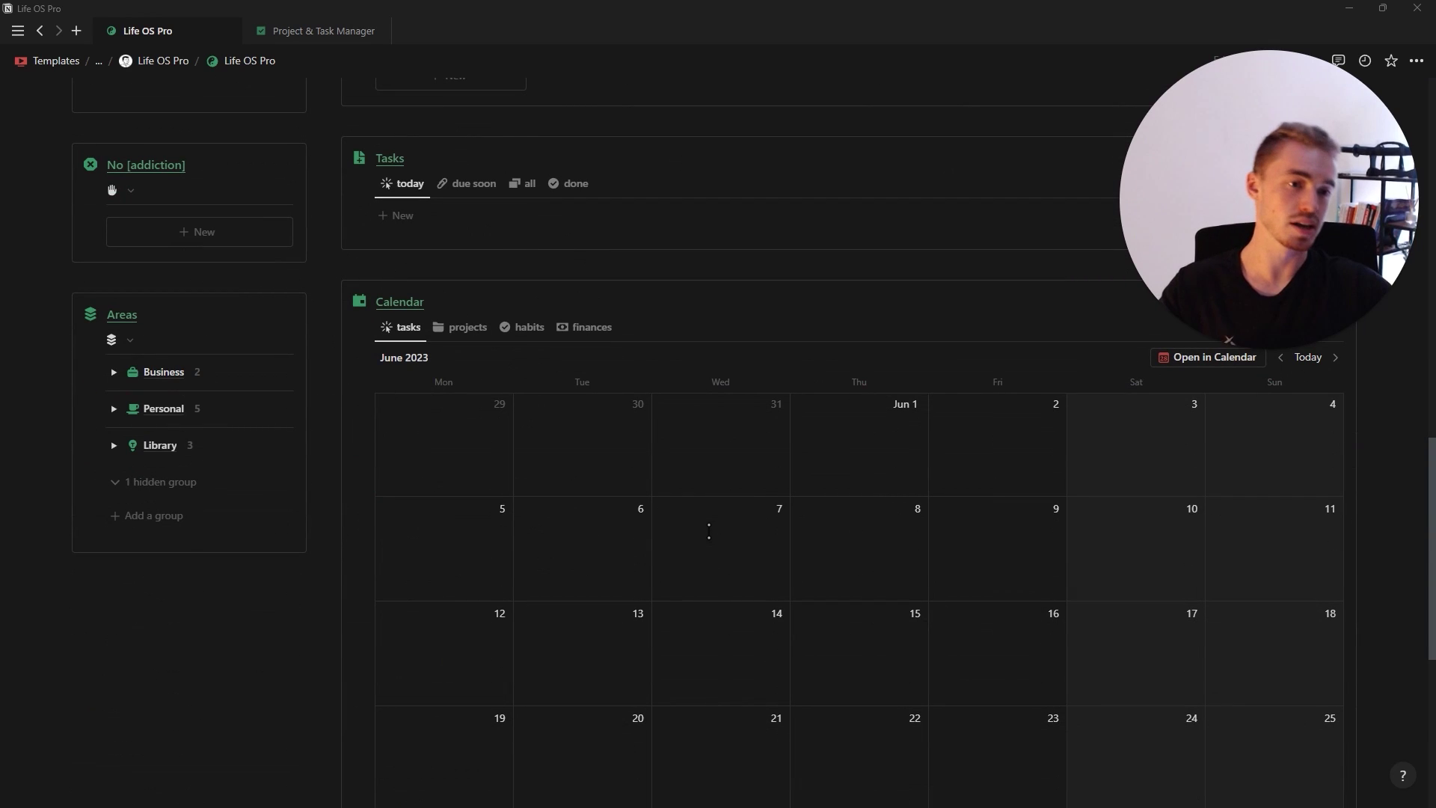
Insert a callout titled "Calendar" above the linked calendars on Project & Task Manager, with the title in bold, underlined red
{"action": "key", "text": "ctrl+Tab"}
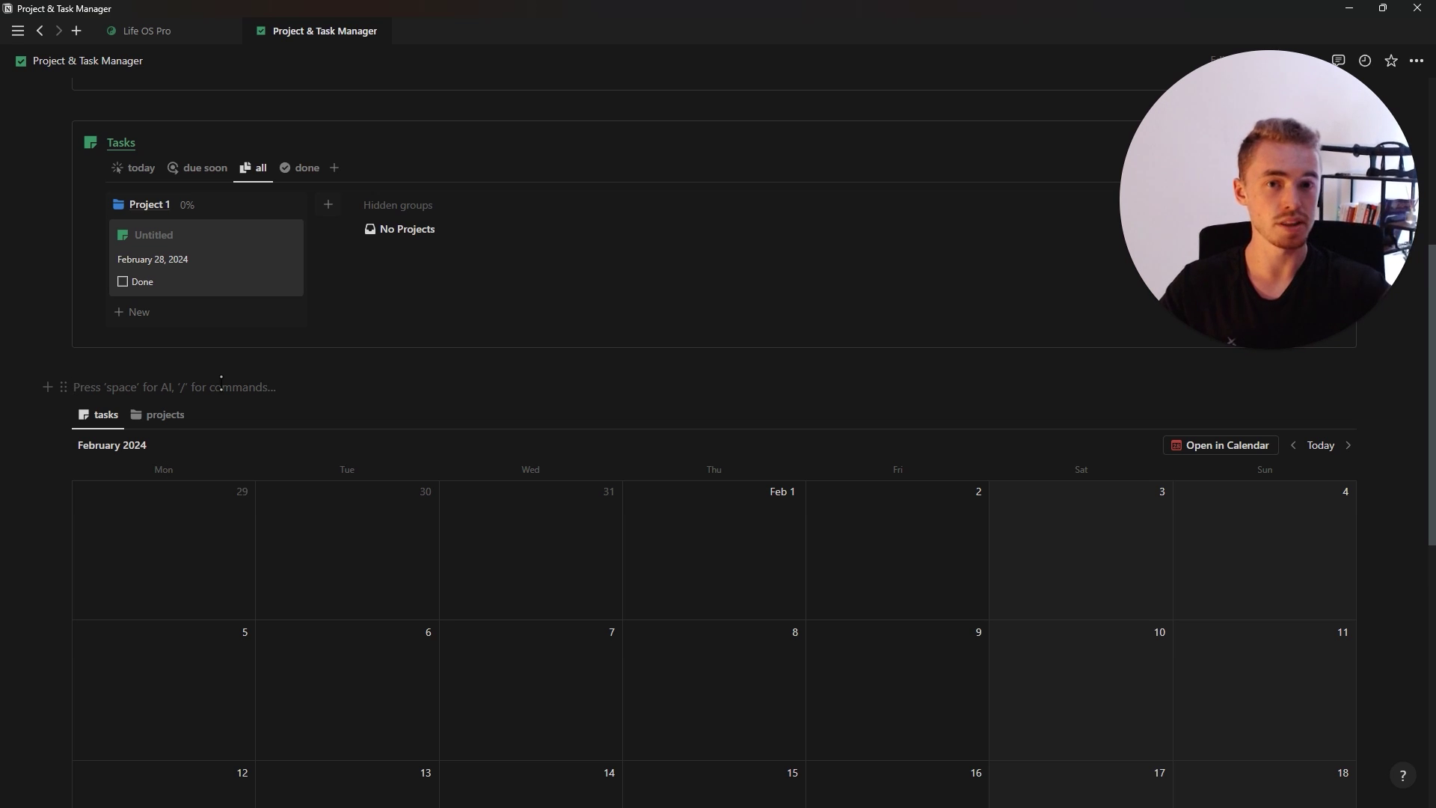
{"action": "type", "text": "/"}
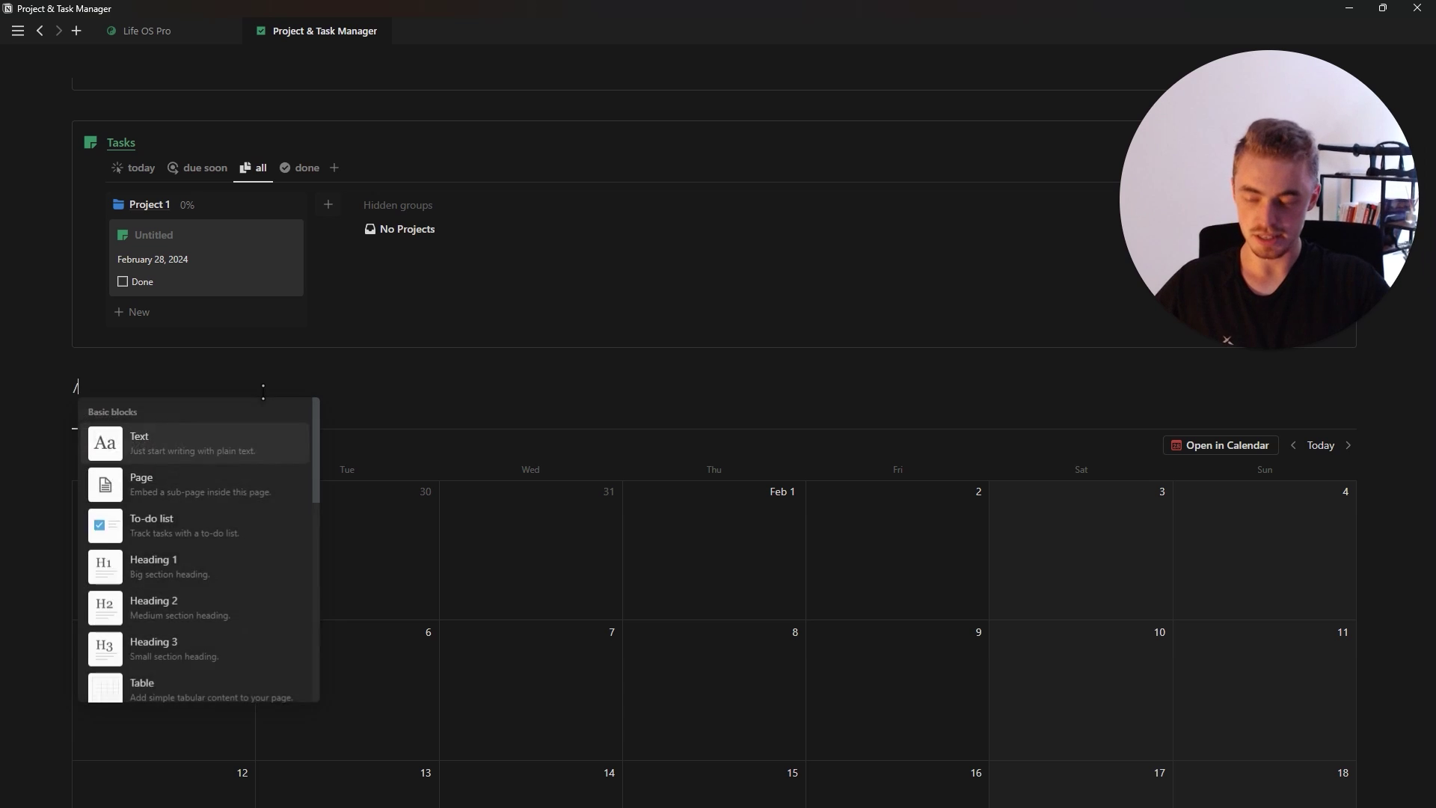
{"action": "type", "text": "call"}
{"action": "key", "text": "Return"}
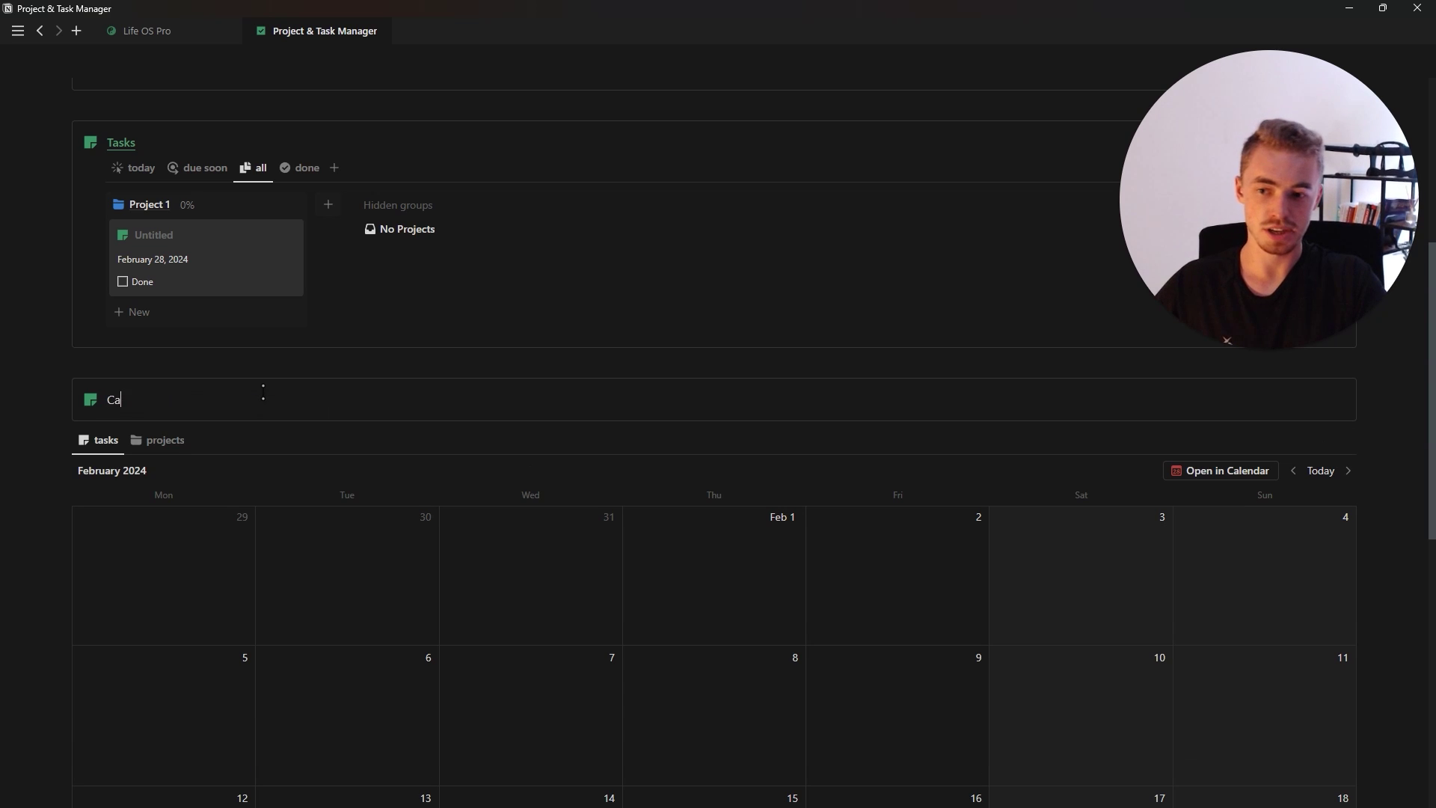
{"action": "key", "text": "ctrl+a"}
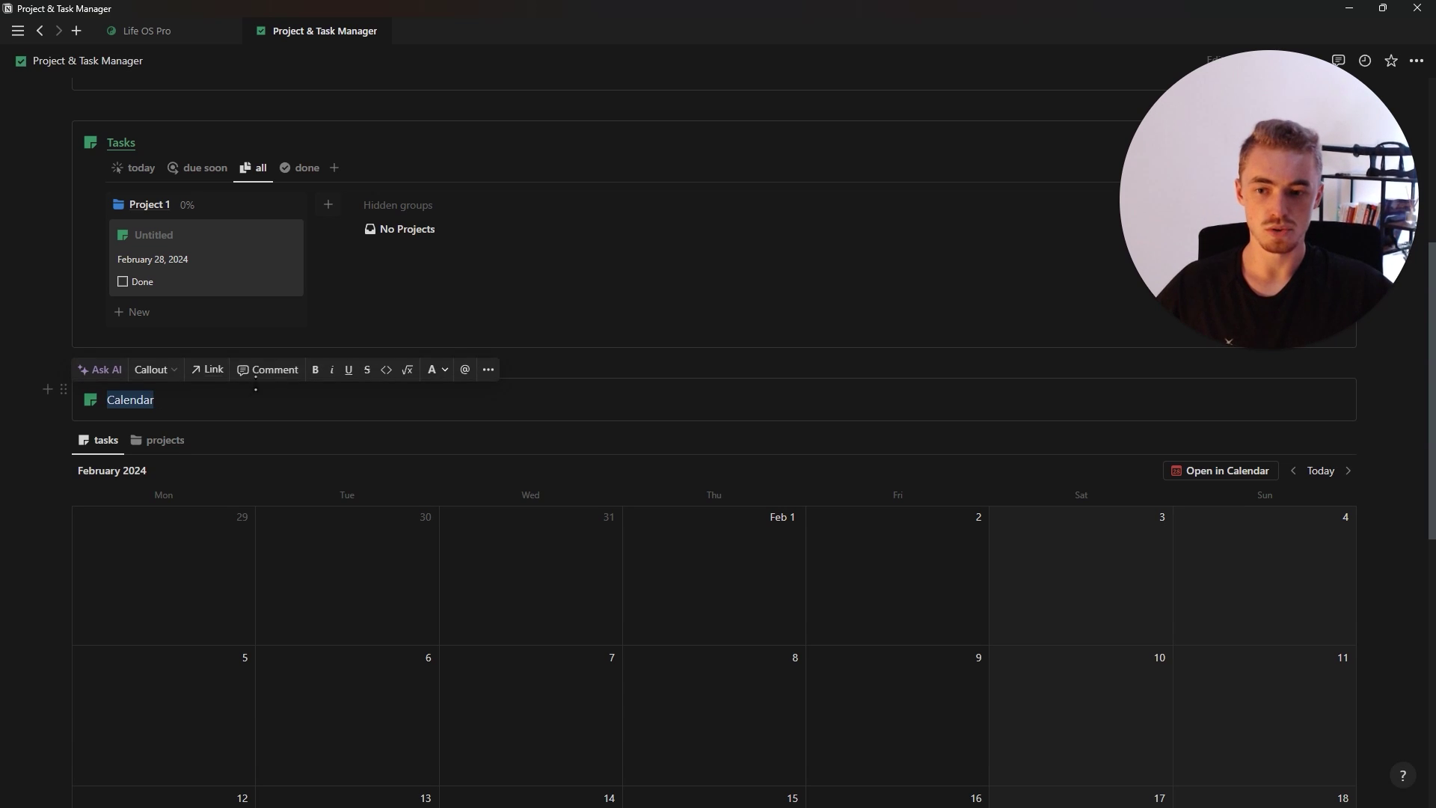
{"action": "left_click", "coordinate": [434, 374]}
{"action": "left_click", "coordinate": [411, 548]}
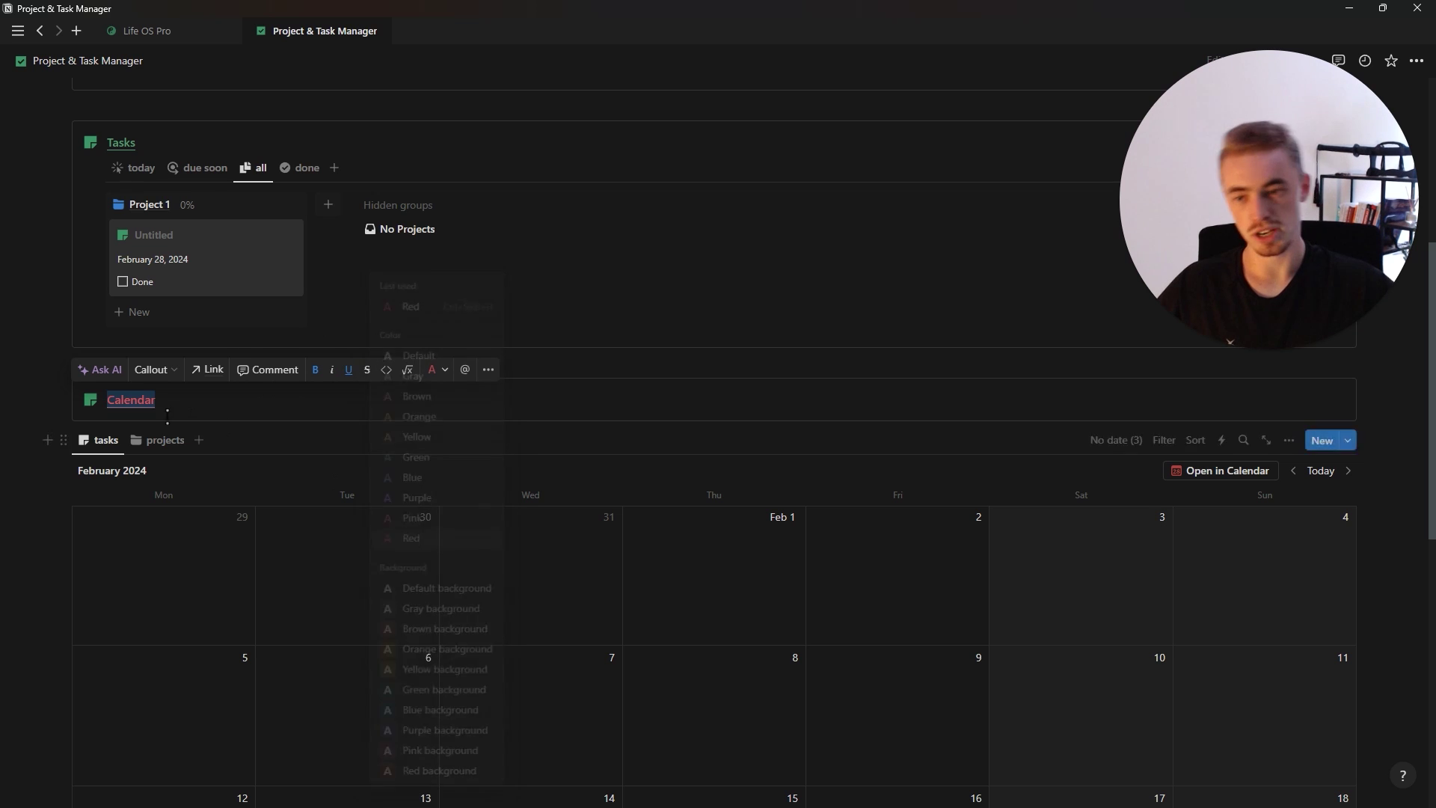
Give the Calendar callout a red calendar icon and move the linked tasks and projects calendars into it
{"action": "left_click", "coordinate": [101, 408]}
{"action": "left_click", "coordinate": [295, 464]}
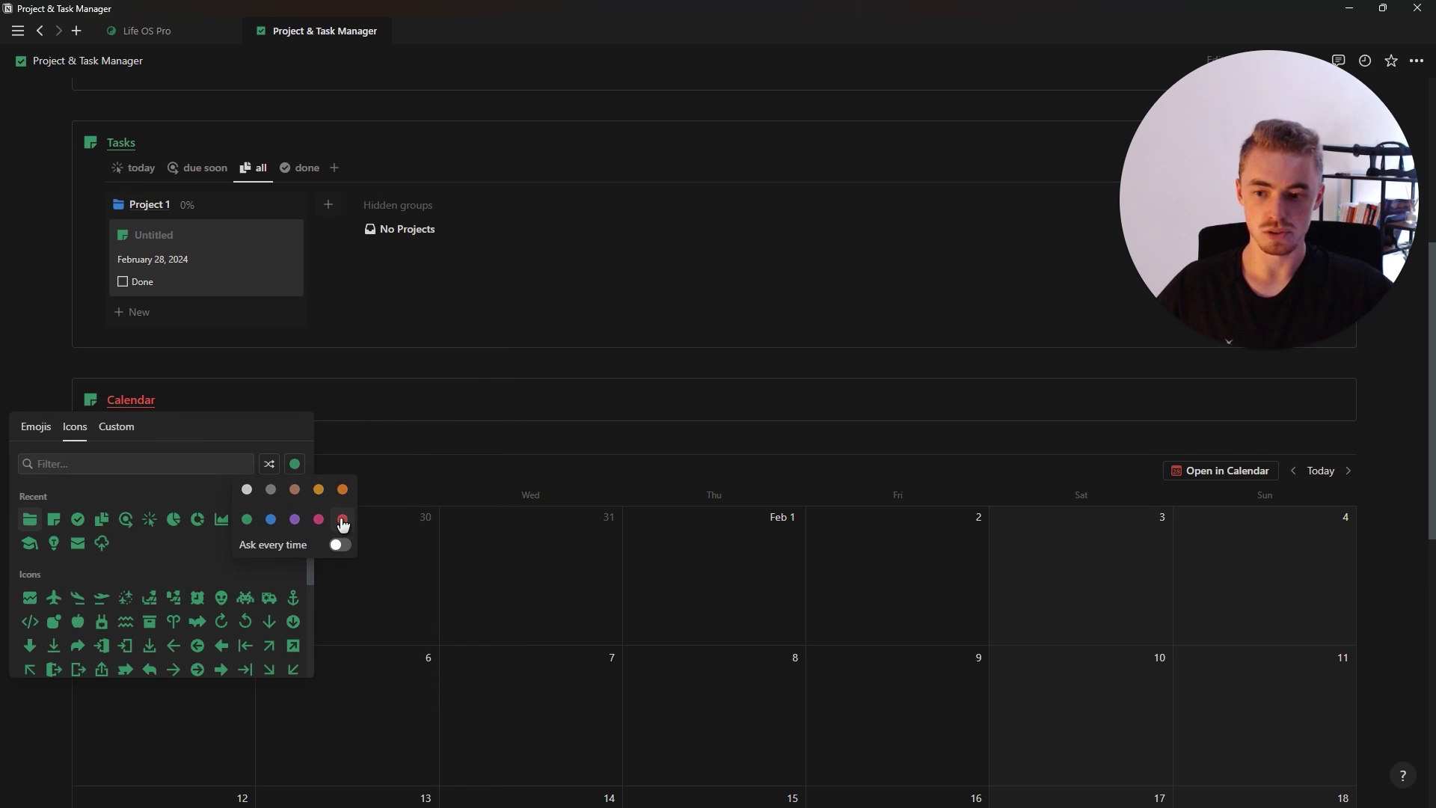
{"action": "left_click", "coordinate": [245, 521]}
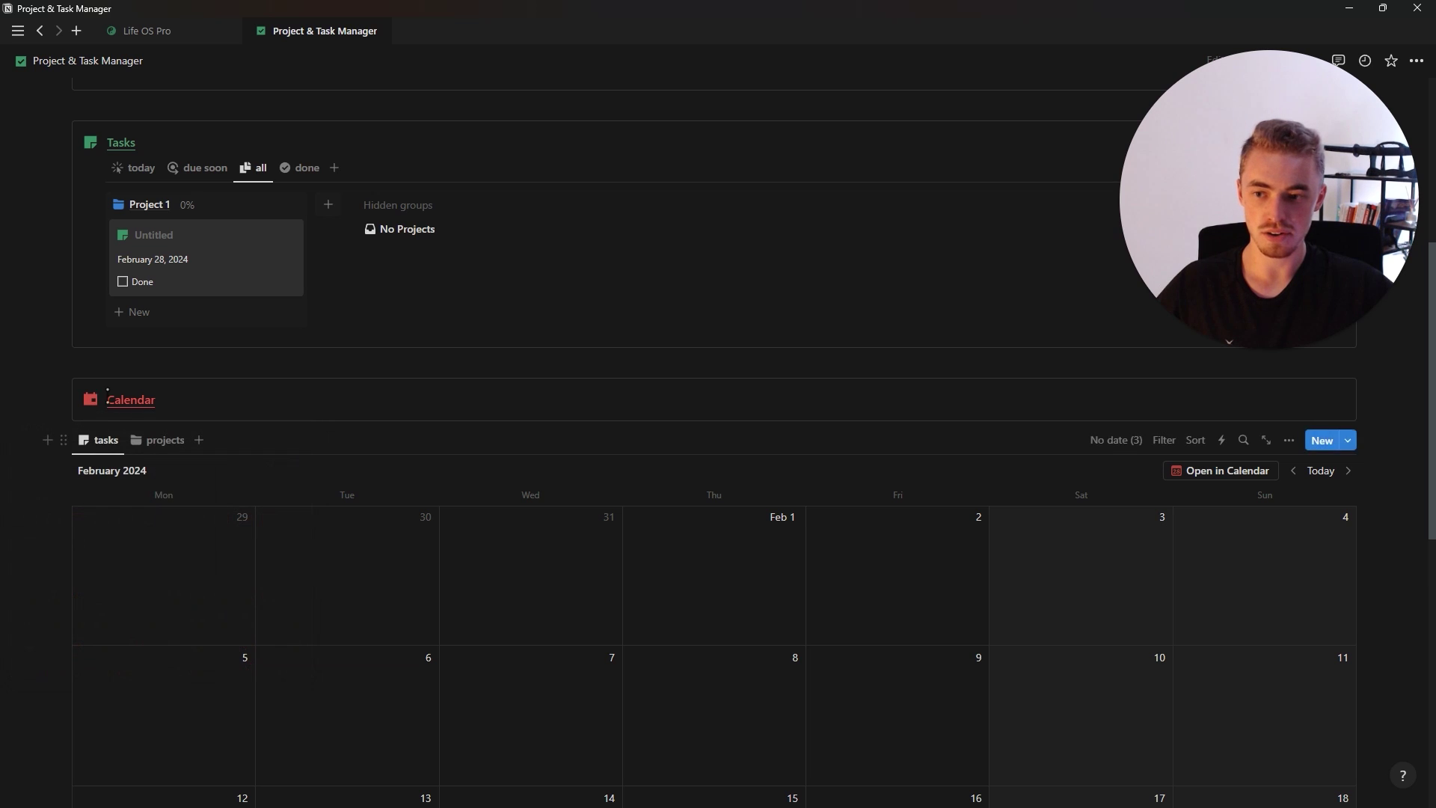
{"action": "left_click_drag", "start_coordinate": [65, 440], "coordinate": [131, 412]}
{"action": "left_click", "coordinate": [395, 400]}
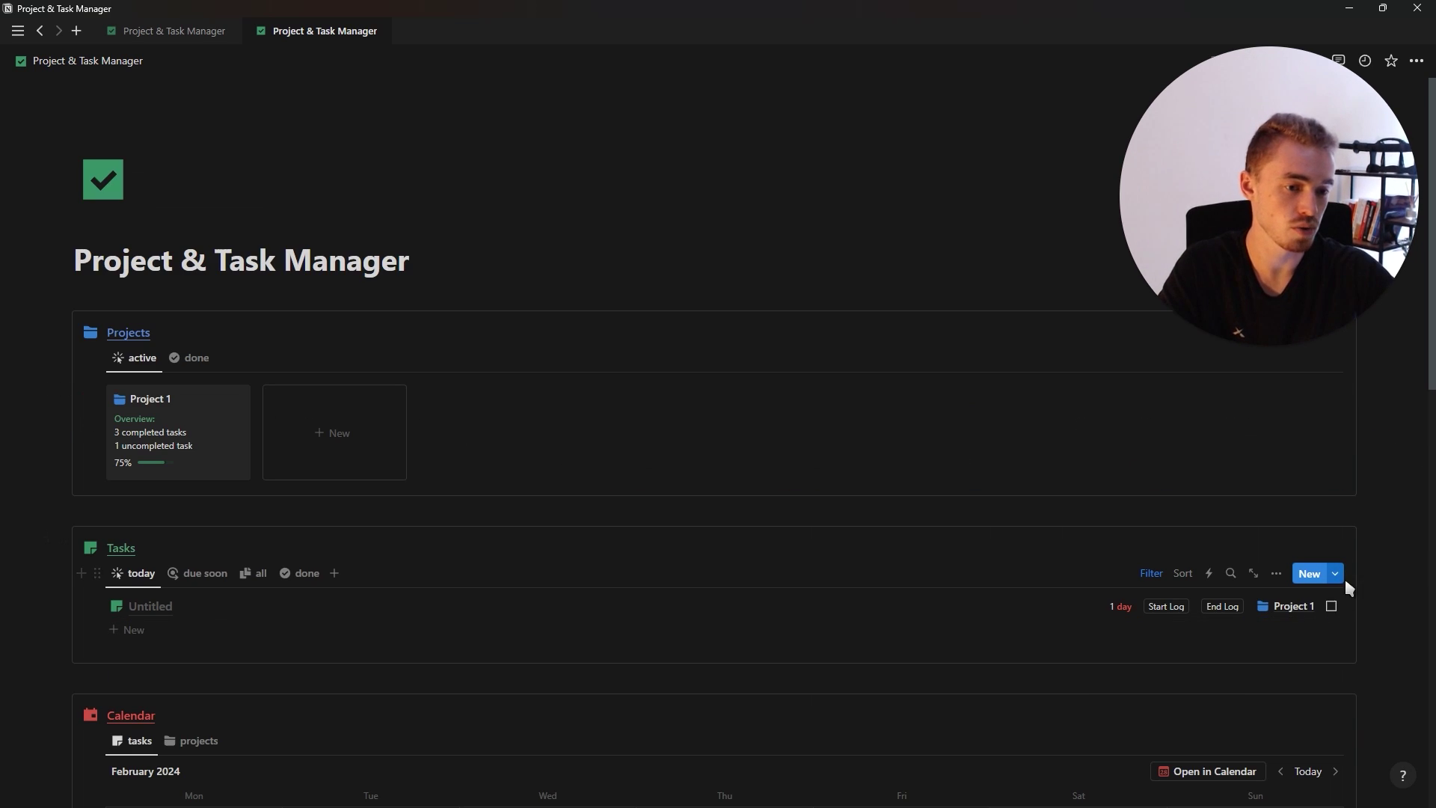
Examine the templates available for Tasks and Projects in the finished Project & Task Manager example page
{"action": "left_click", "coordinate": [1339, 574]}
{"action": "left_click", "coordinate": [1342, 575]}
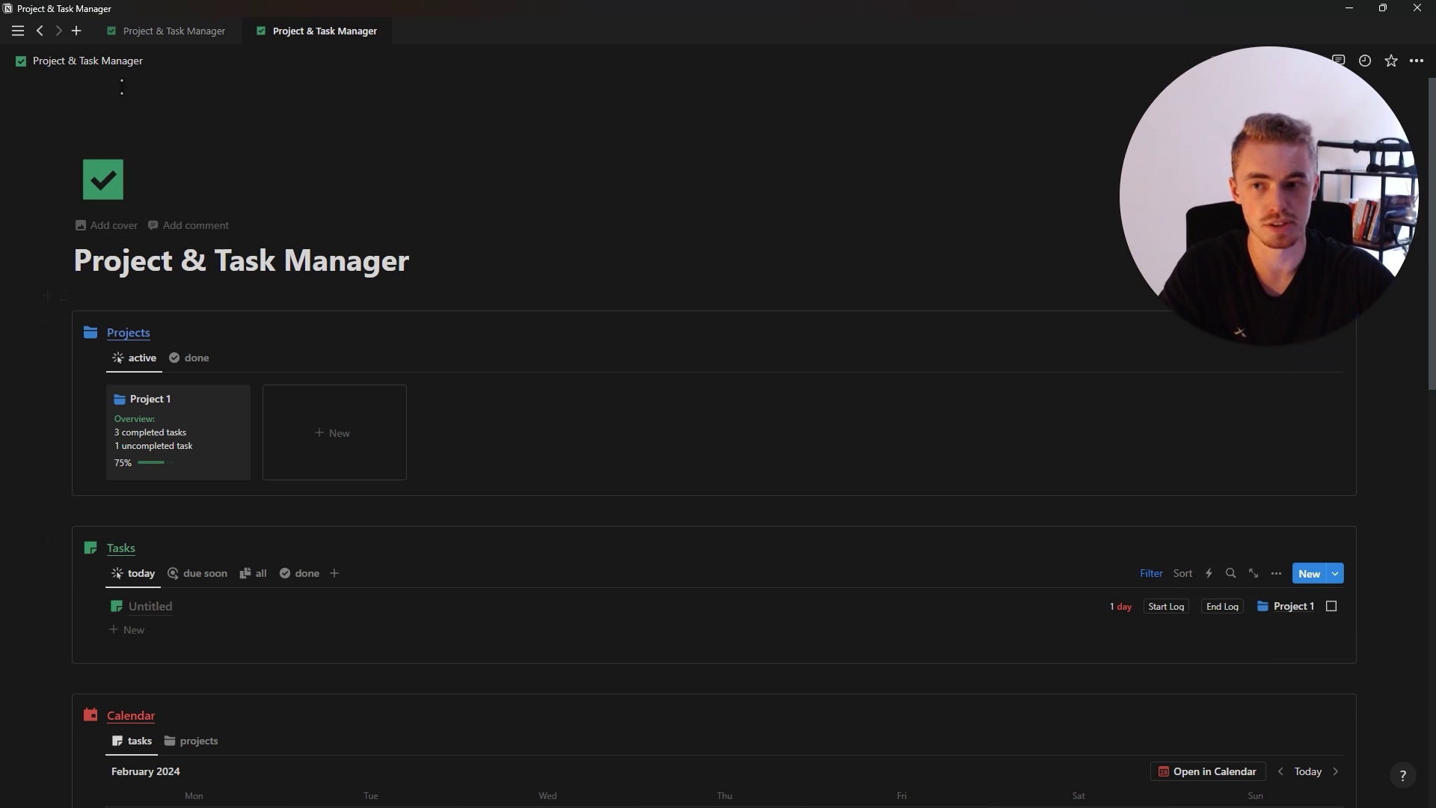
{"action": "left_click", "coordinate": [176, 30]}
{"action": "scroll", "coordinate": [1339, 494], "scroll_direction": "down", "scroll_amount": 1}
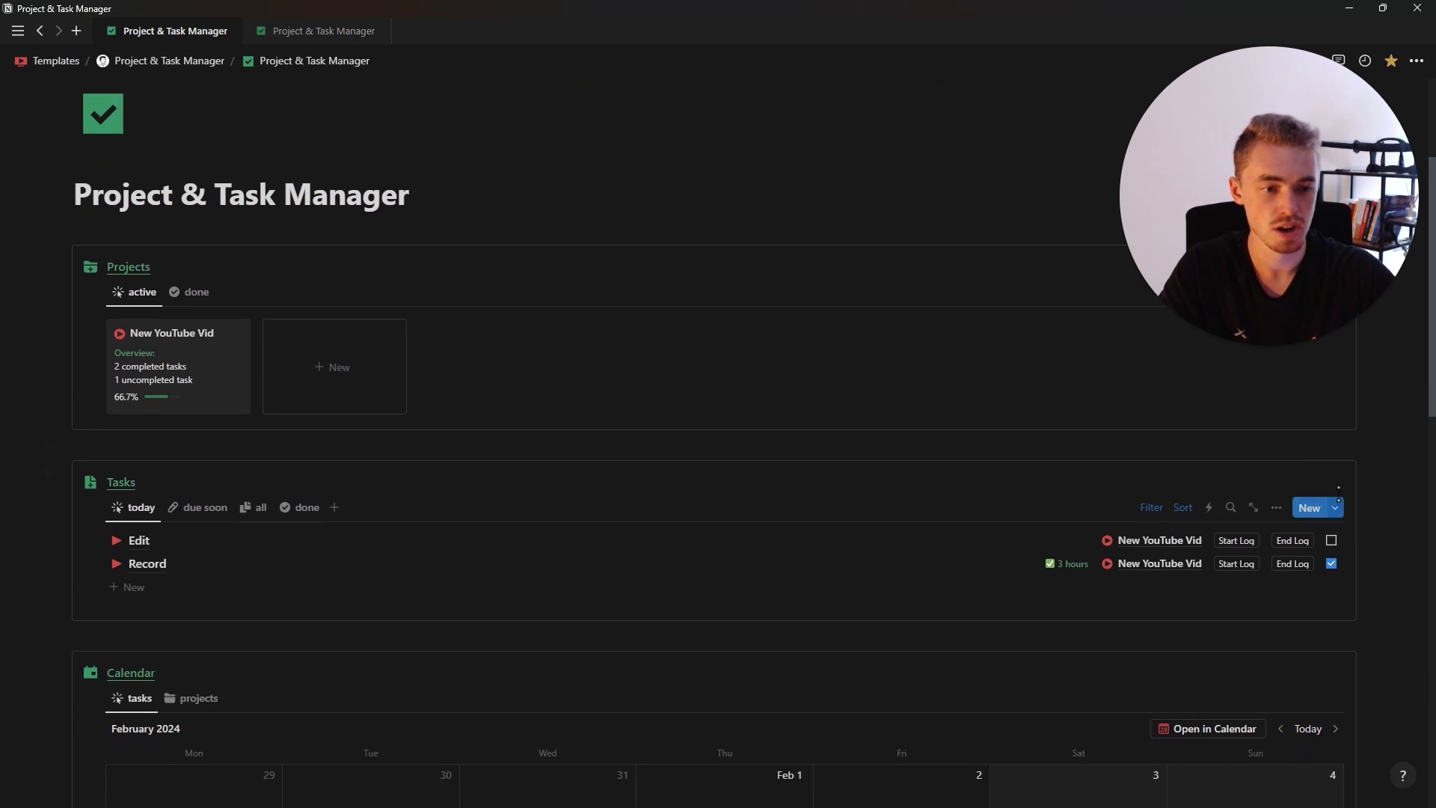
{"action": "left_click", "coordinate": [1336, 509]}
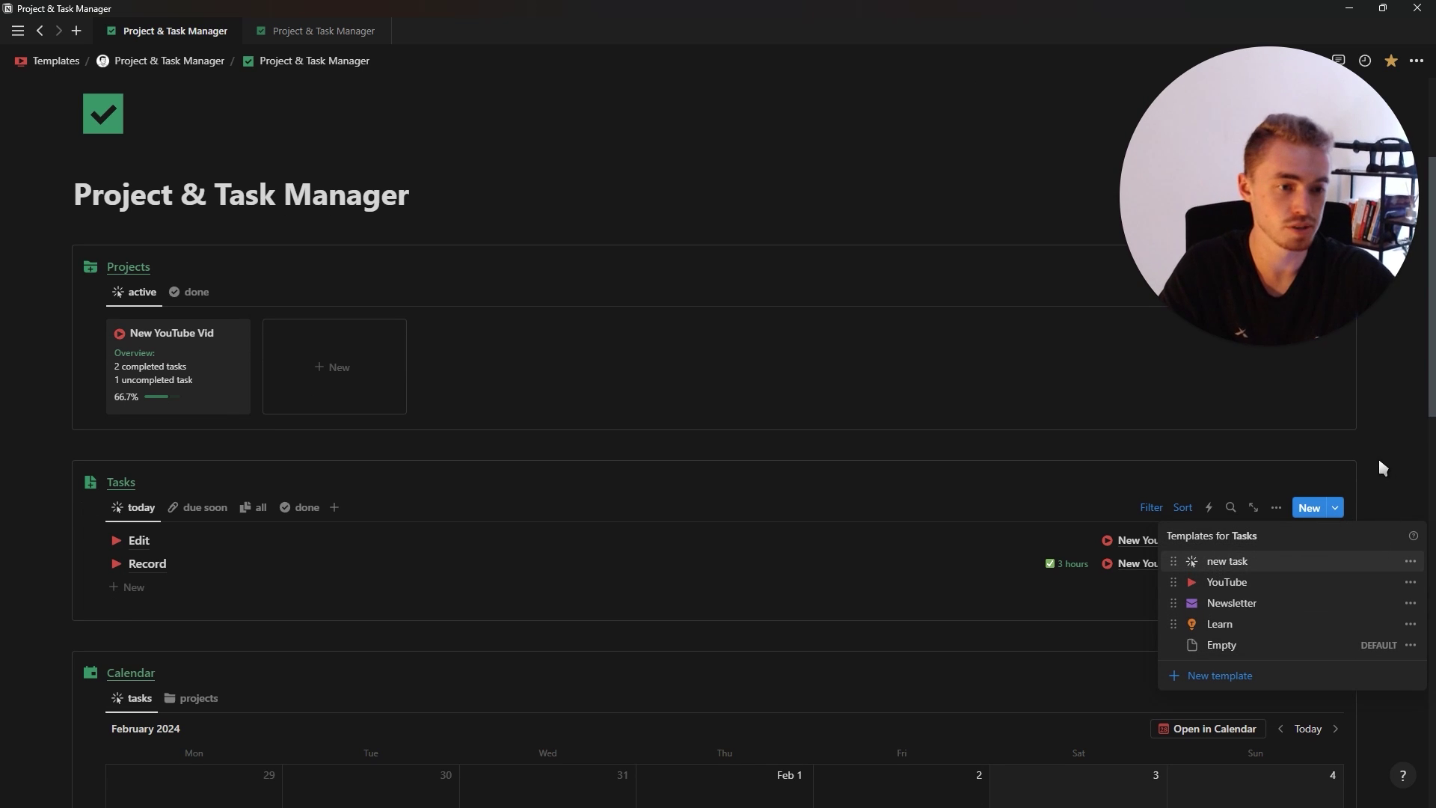
{"action": "scroll", "coordinate": [1278, 565], "scroll_direction": "up", "scroll_amount": 1}
{"action": "scroll", "coordinate": [1329, 535], "scroll_direction": "up", "scroll_amount": 3}
{"action": "left_click", "coordinate": [1336, 517]}
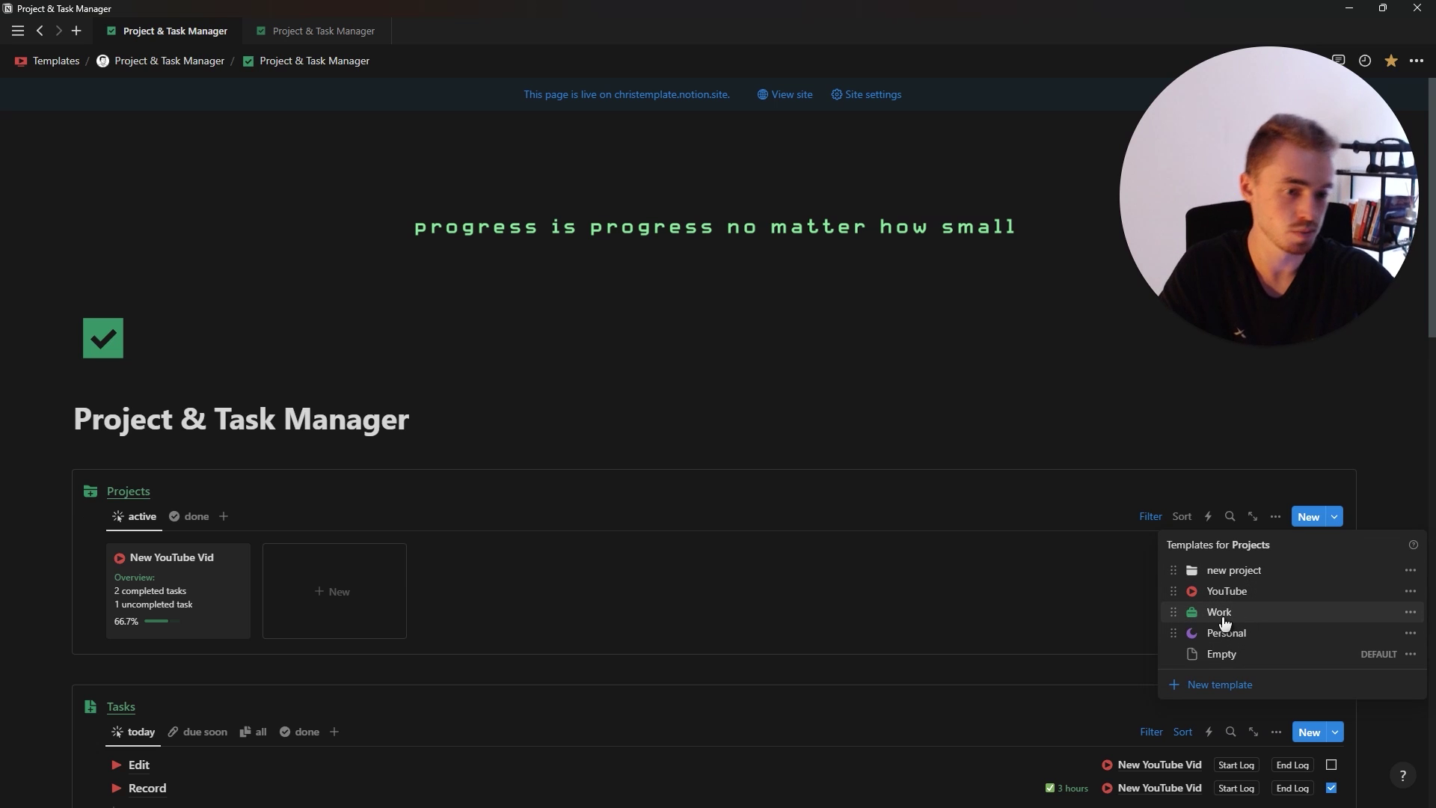
{"action": "left_click", "coordinate": [1410, 481]}
{"action": "scroll", "coordinate": [827, 519], "scroll_direction": "down", "scroll_amount": 3}
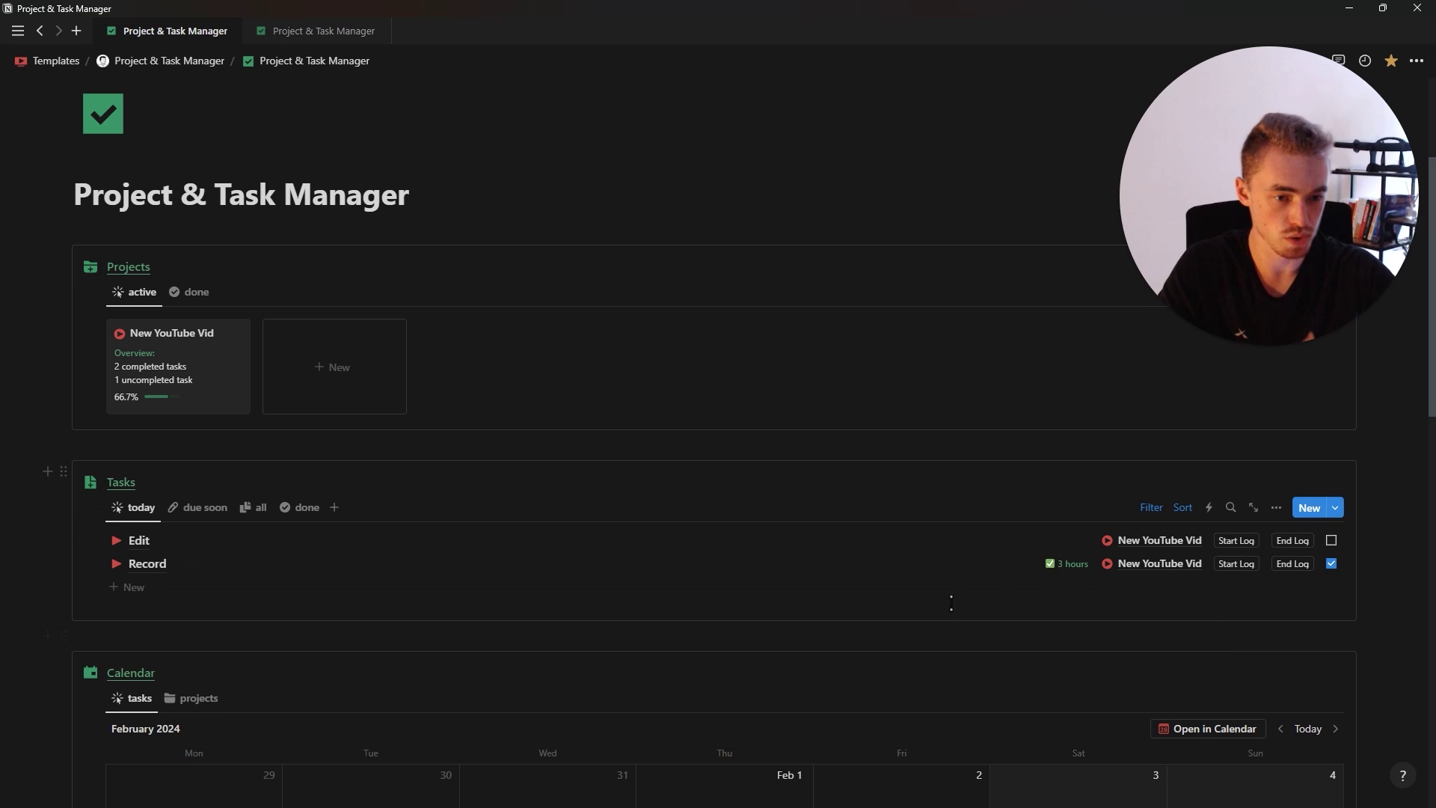
{"action": "left_click", "coordinate": [1336, 509]}
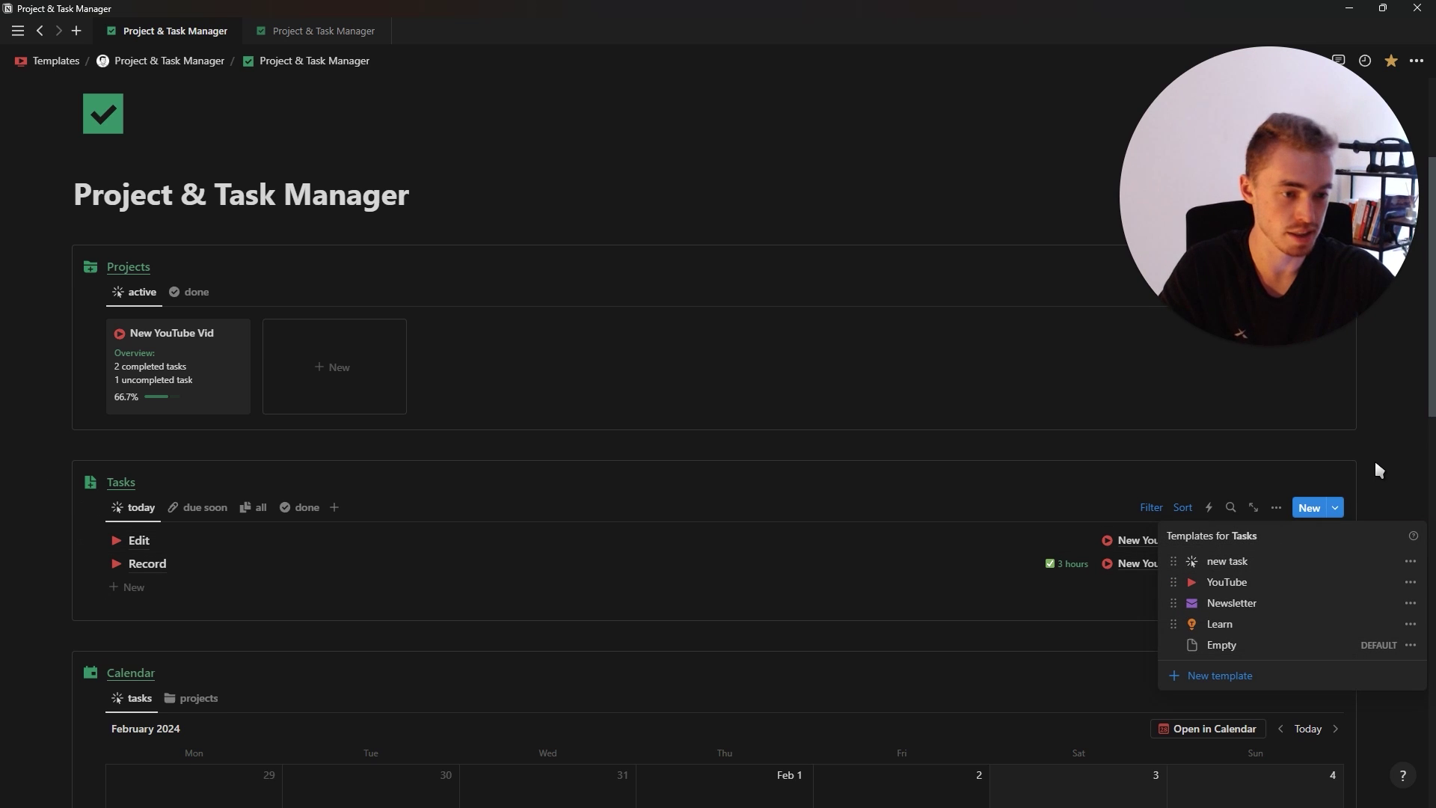
Close the Tasks templates list, return to the Project & Task Manager page under construction and review its Projects, Tasks and Calendar sections
{"action": "left_click", "coordinate": [1374, 458]}
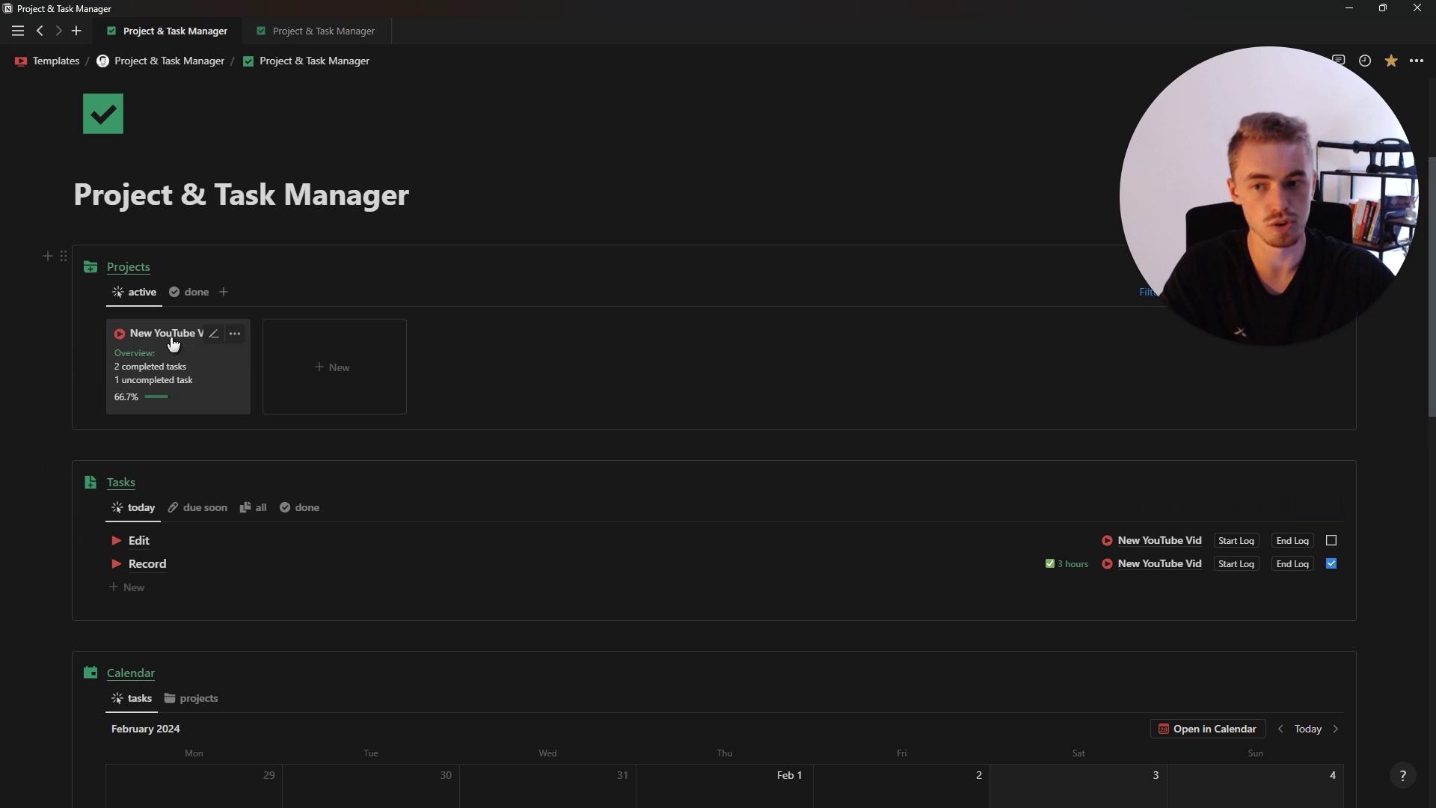
{"action": "key", "text": "ctrl+Tab"}
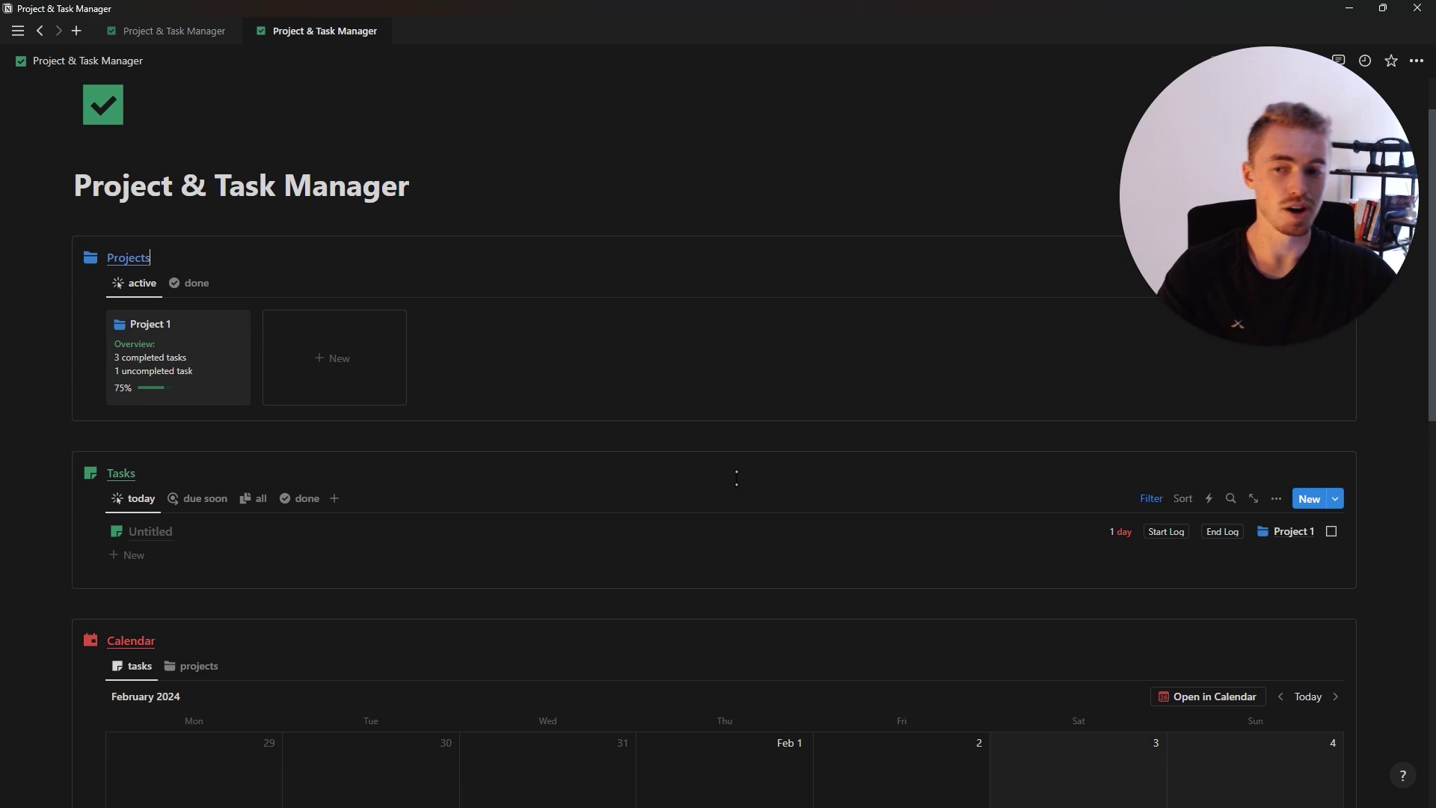
{"action": "scroll", "coordinate": [737, 478], "scroll_direction": "up", "scroll_amount": 1}
{"action": "scroll", "coordinate": [715, 467], "scroll_direction": "down", "scroll_amount": 1}
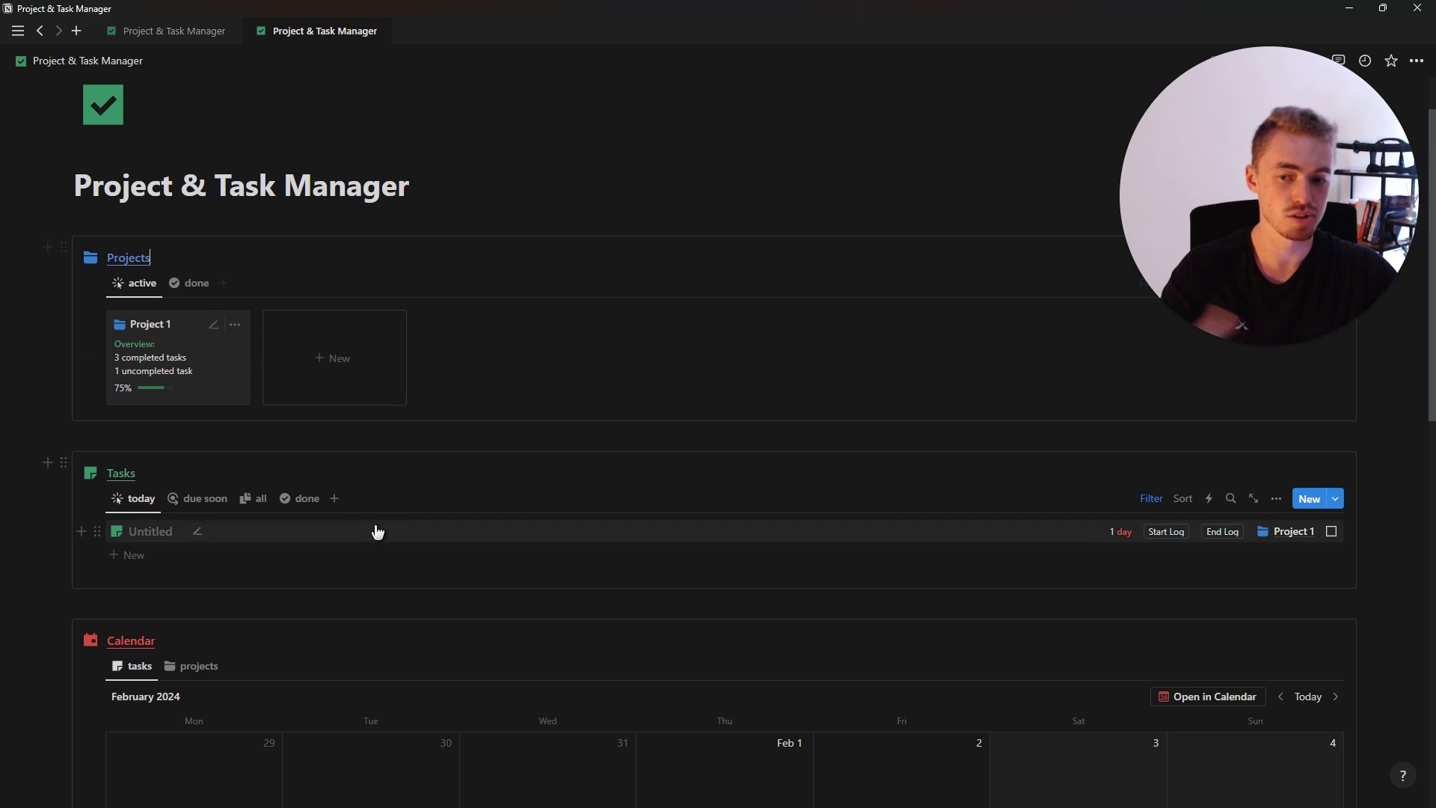
{"action": "scroll", "coordinate": [1167, 546], "scroll_direction": "up", "scroll_amount": 1}
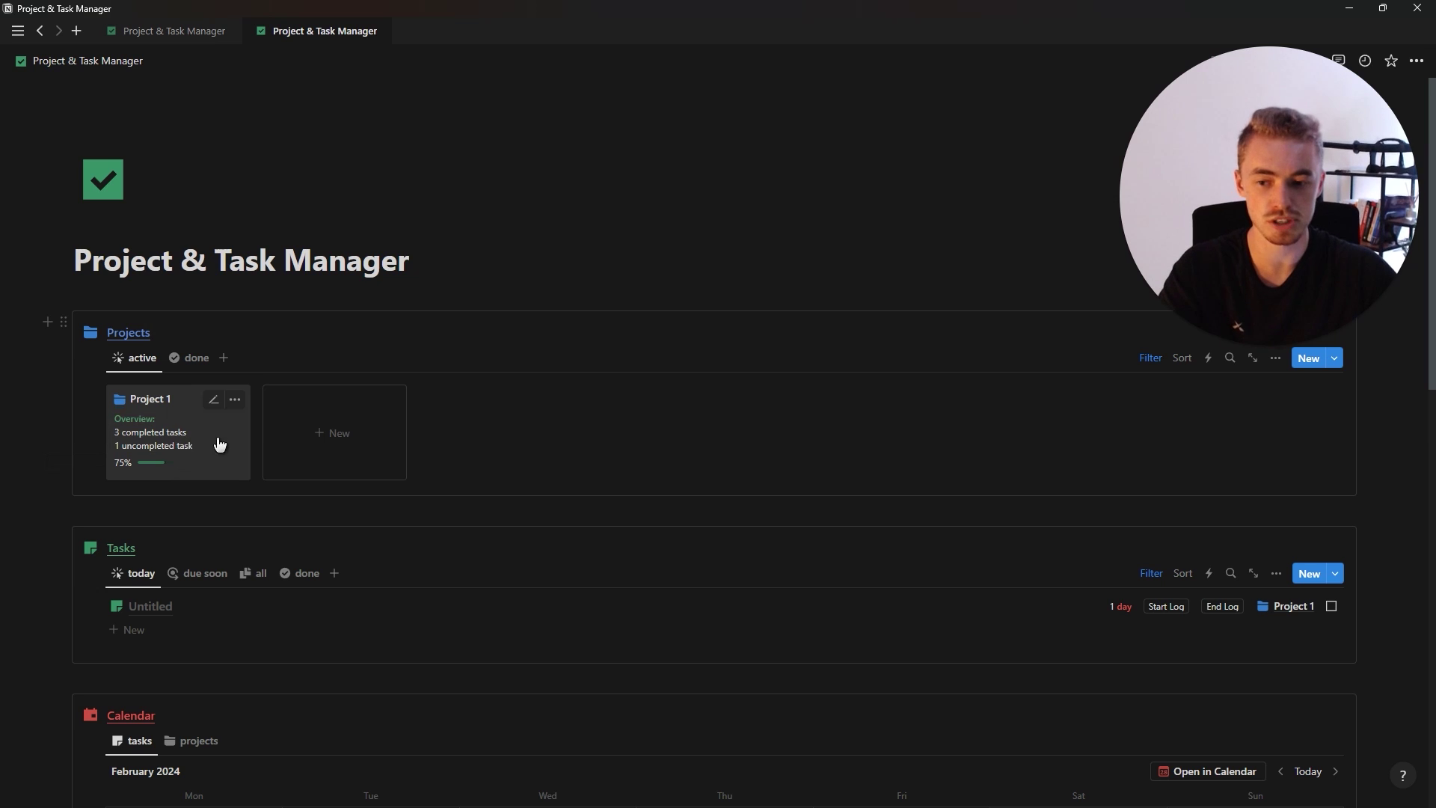
{"action": "scroll", "coordinate": [224, 460], "scroll_direction": "down", "scroll_amount": 5}
{"action": "scroll", "coordinate": [314, 453], "scroll_direction": "down", "scroll_amount": 7}
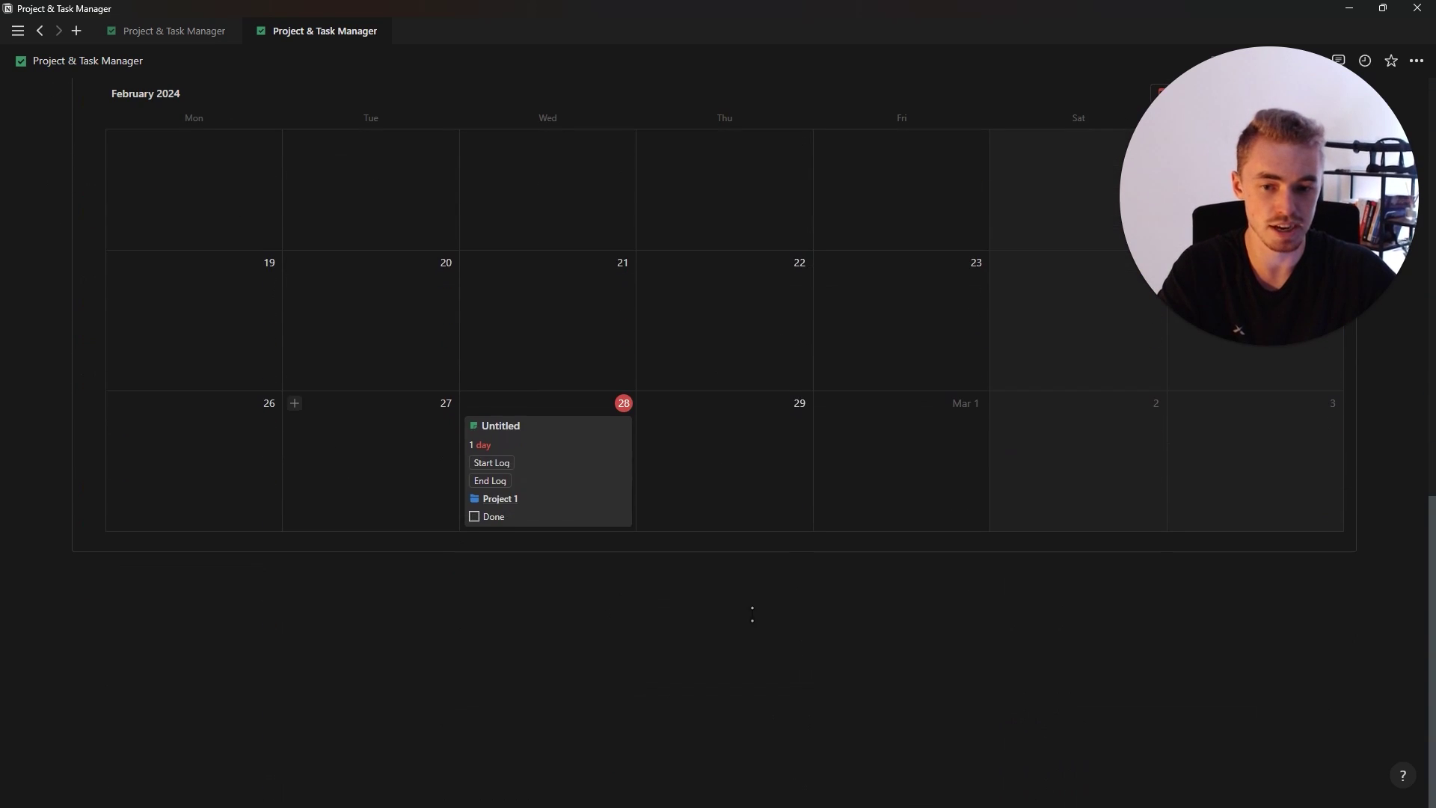
{"action": "scroll", "coordinate": [494, 501], "scroll_direction": "up", "scroll_amount": 6}
{"action": "scroll", "coordinate": [299, 441], "scroll_direction": "up", "scroll_amount": 2}
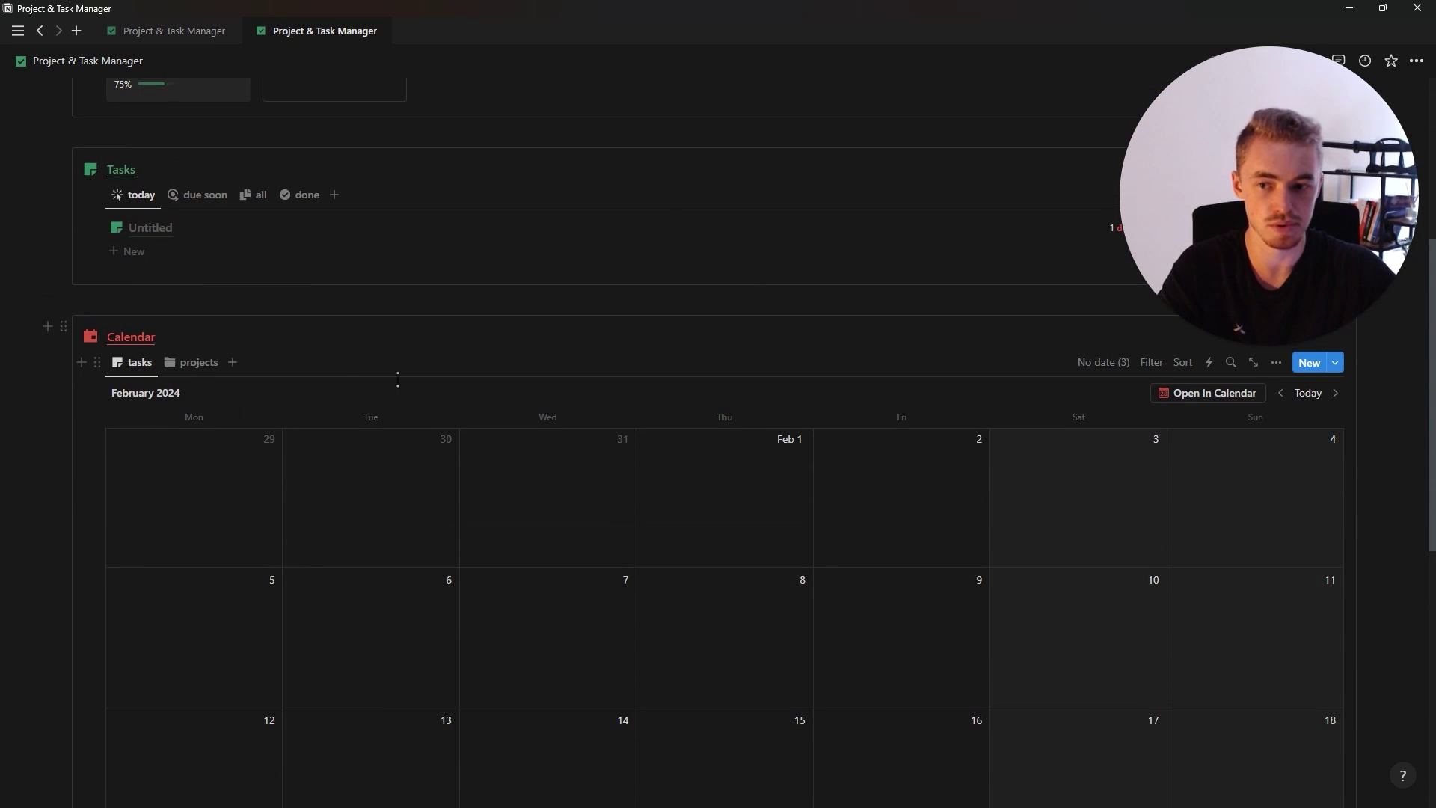